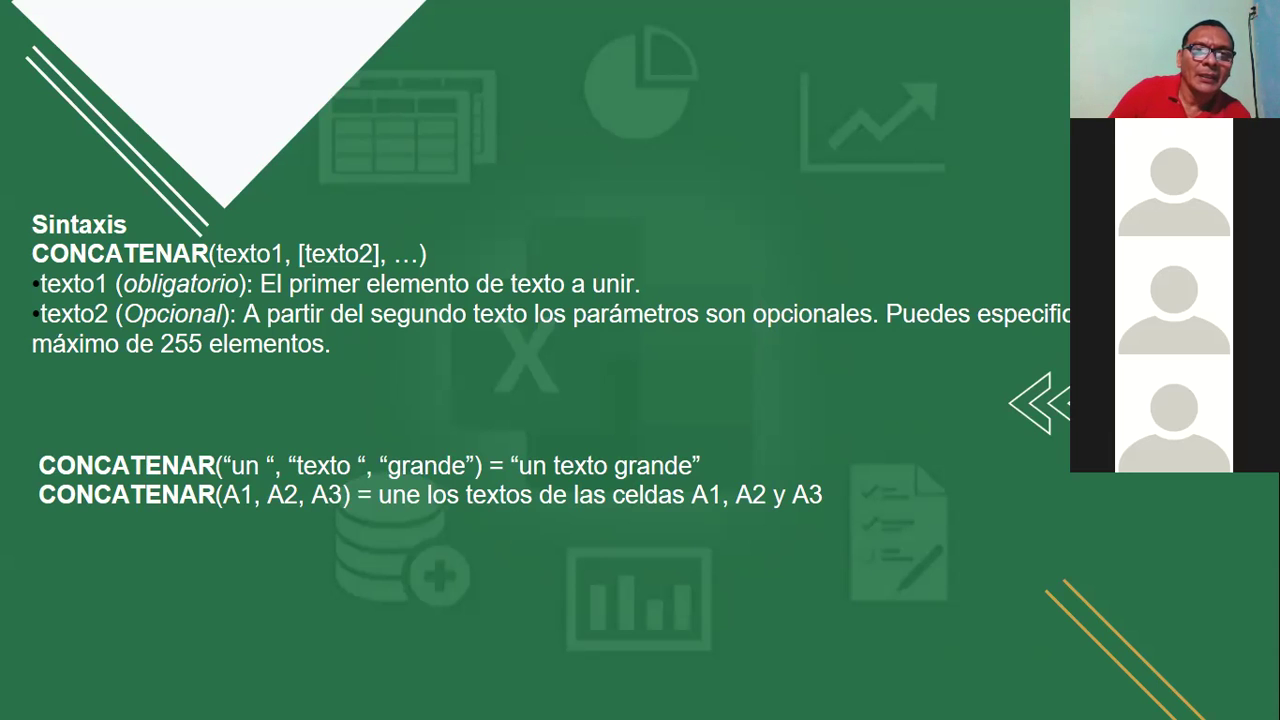
Step: Advance the slideshow from the CONCATENAR syntax slide to the SUSTITUIR arguments slide
{"action": "key", "text": "Right"}
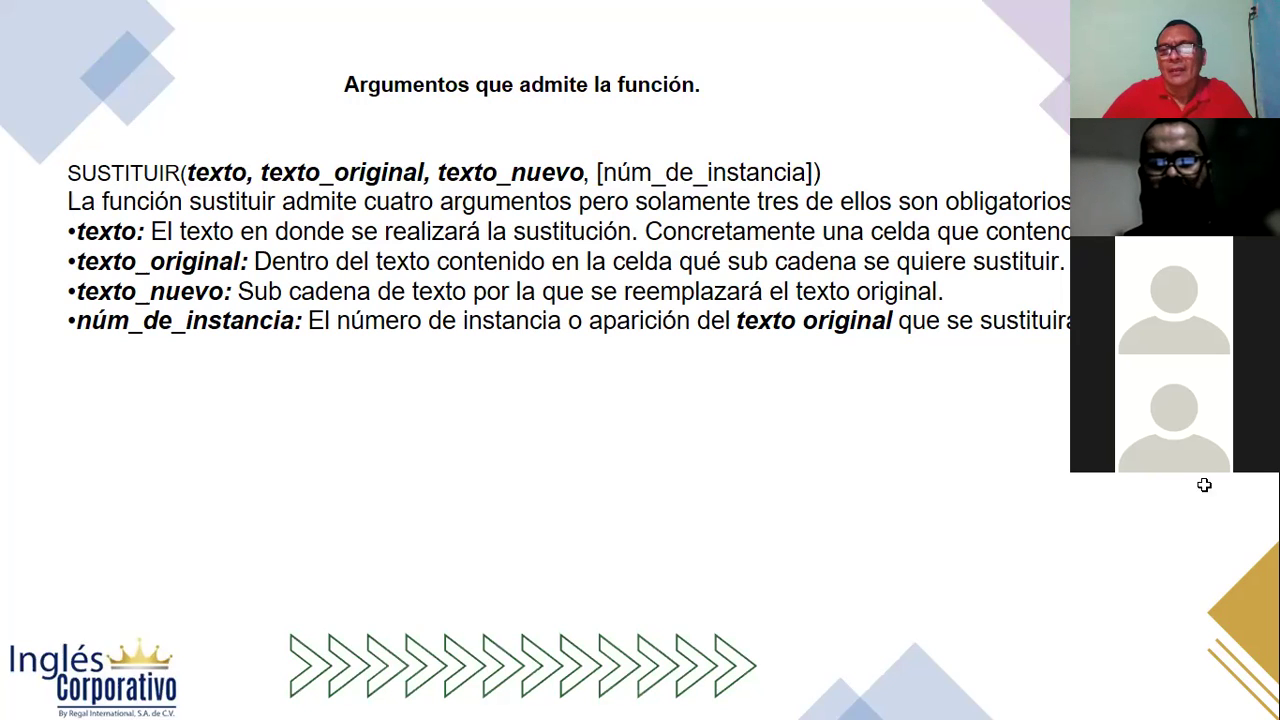
Step: Switch from the PowerPoint slideshow to the Excel workbook showing the CLIENTES list
{"action": "key", "text": "alt+Tab"}
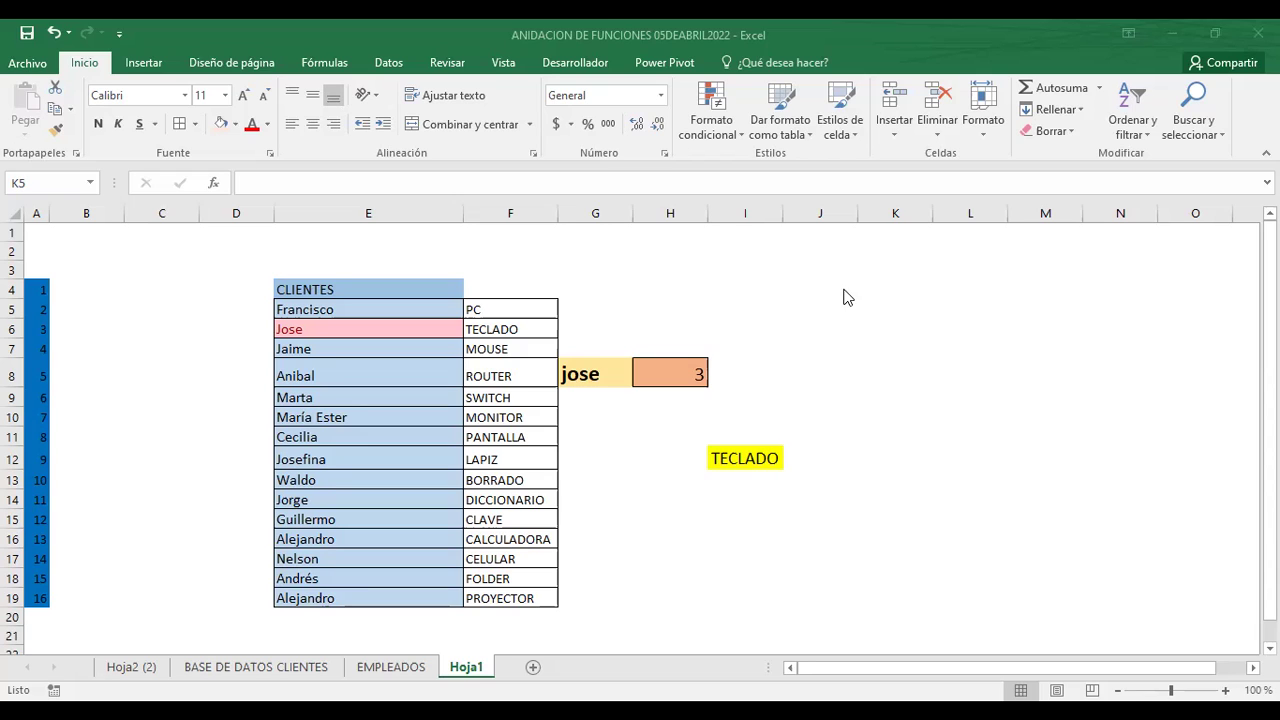
{"action": "left_click", "coordinate": [583, 374]}
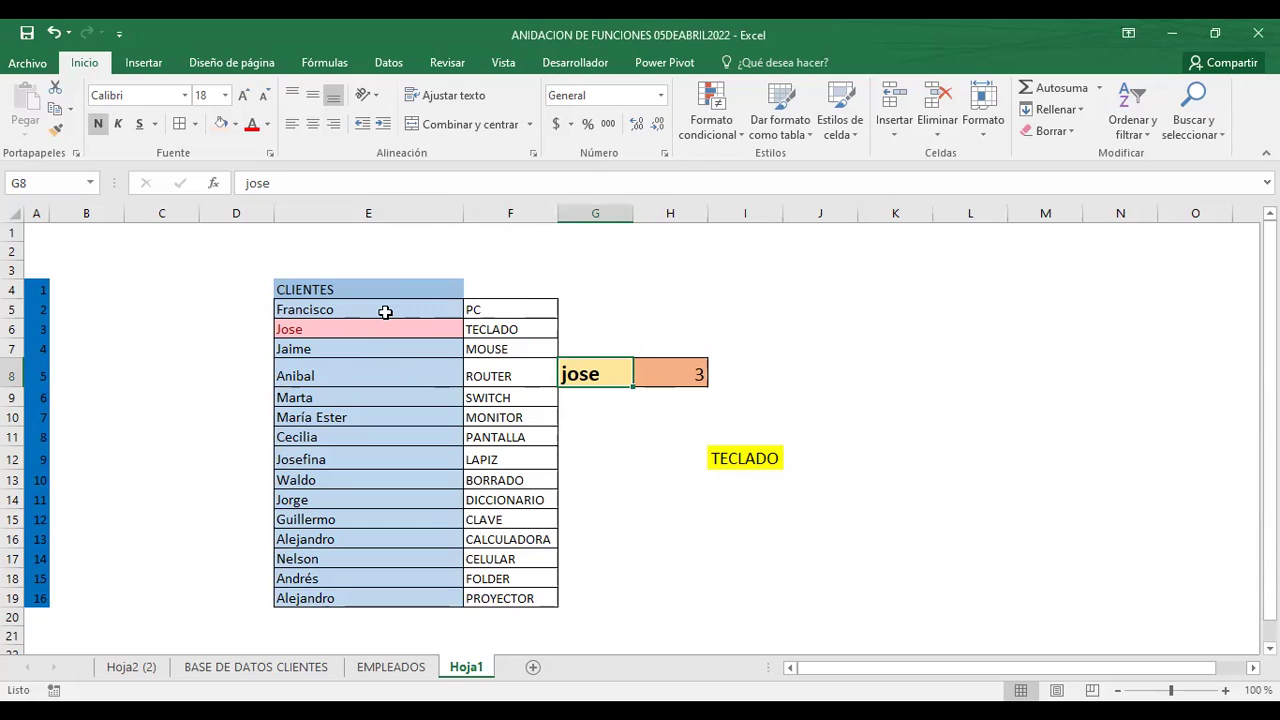
{"action": "left_click", "coordinate": [385, 312]}
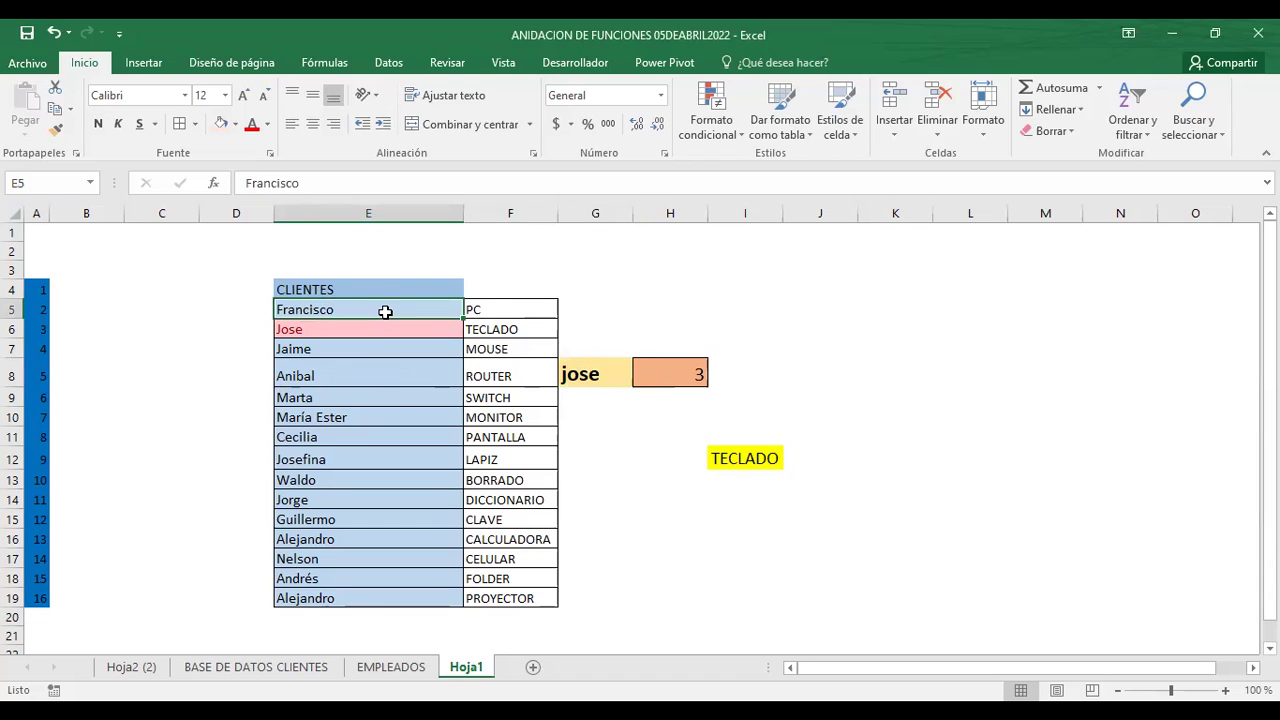
{"action": "left_click", "coordinate": [349, 601]}
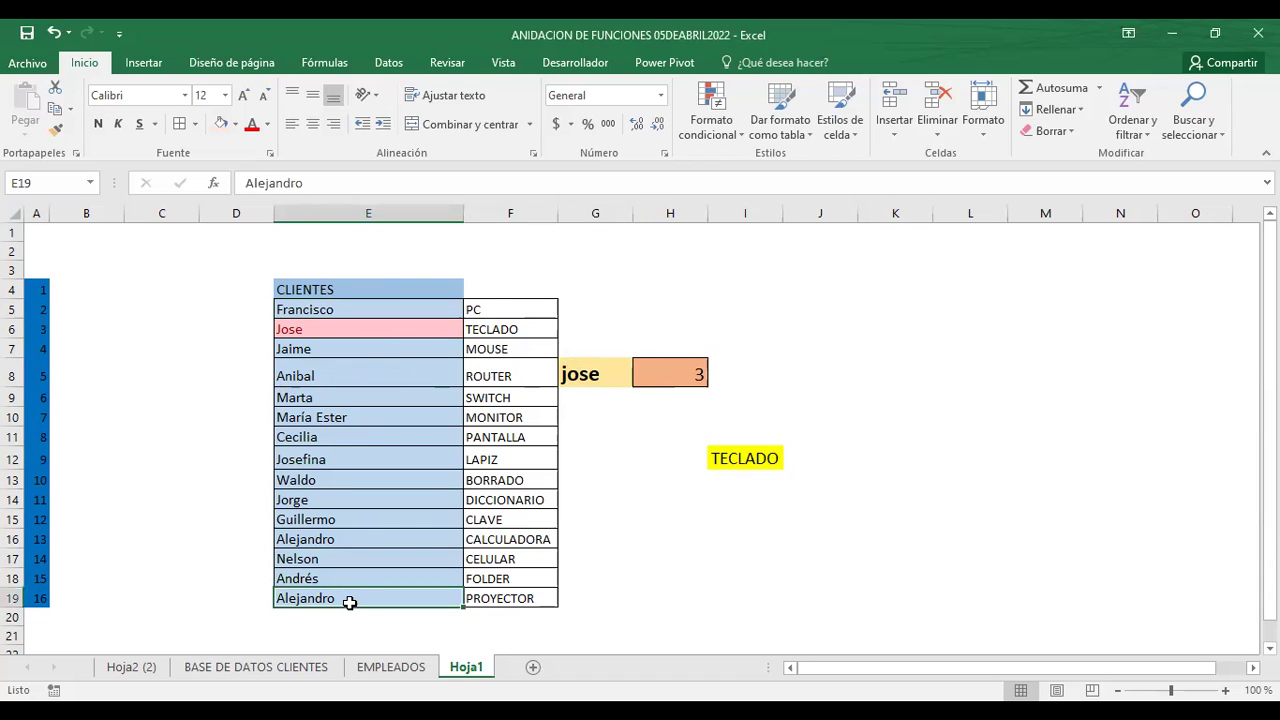
{"action": "left_click", "coordinate": [497, 306]}
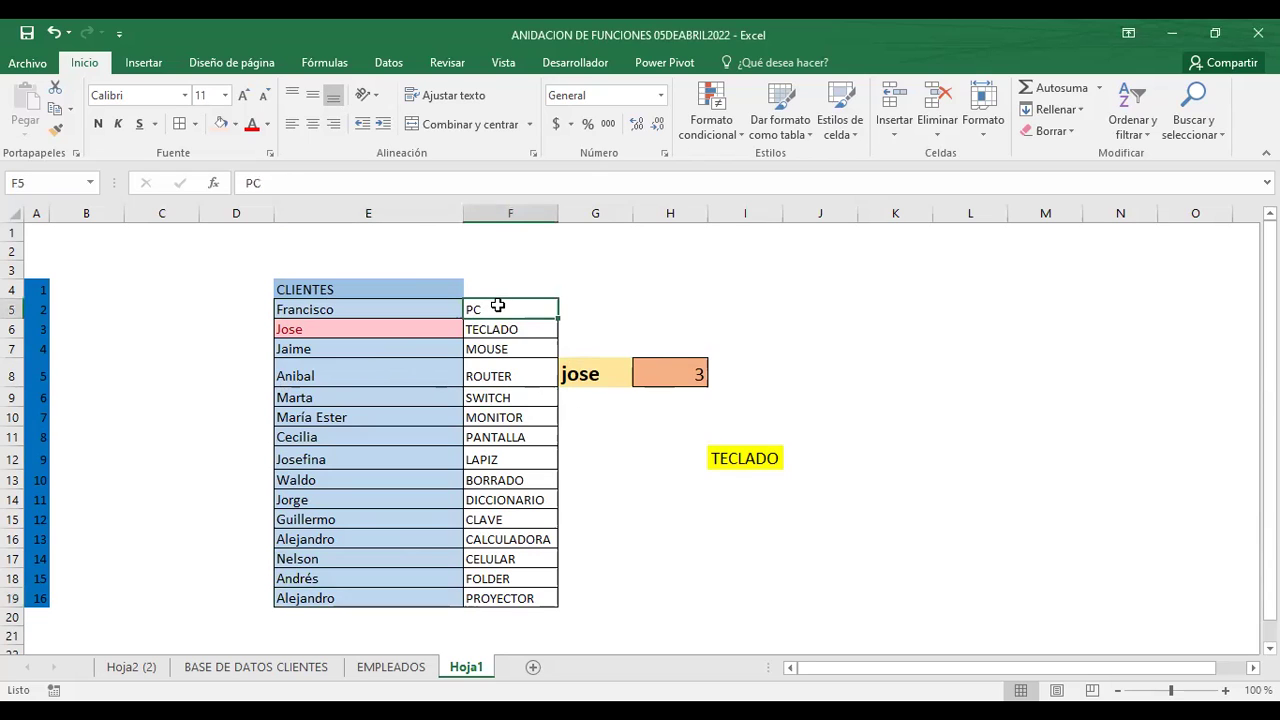
{"action": "left_click", "coordinate": [511, 598]}
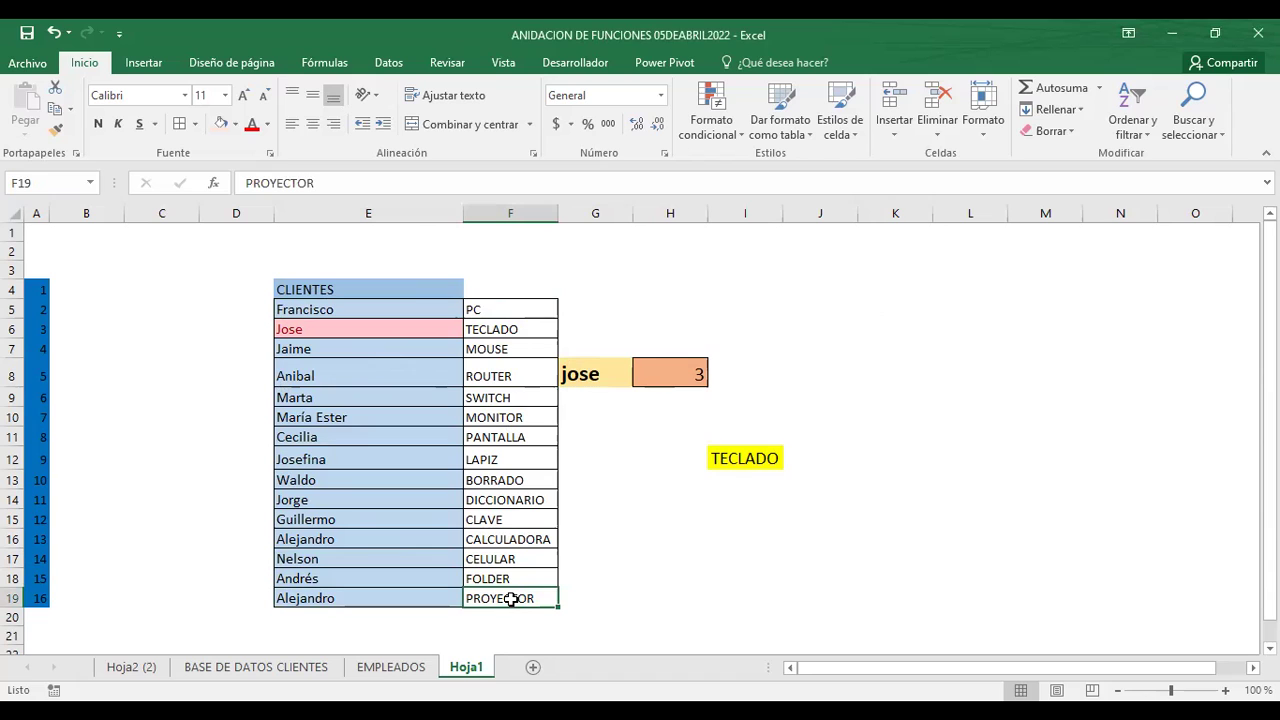
{"action": "left_click", "coordinate": [590, 372]}
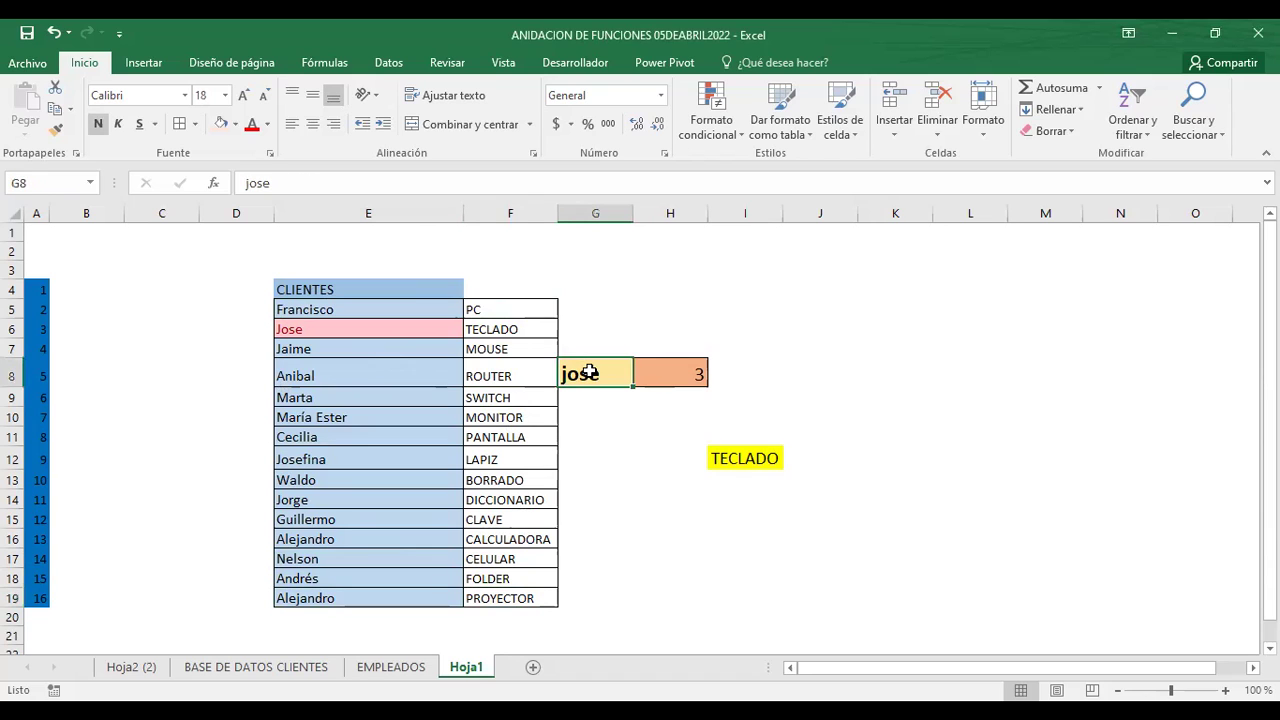
Step: Replace jose with Anibal in G8 so the COINCIDIR formula in H8 returns 5
{"action": "key", "text": "Delete"}
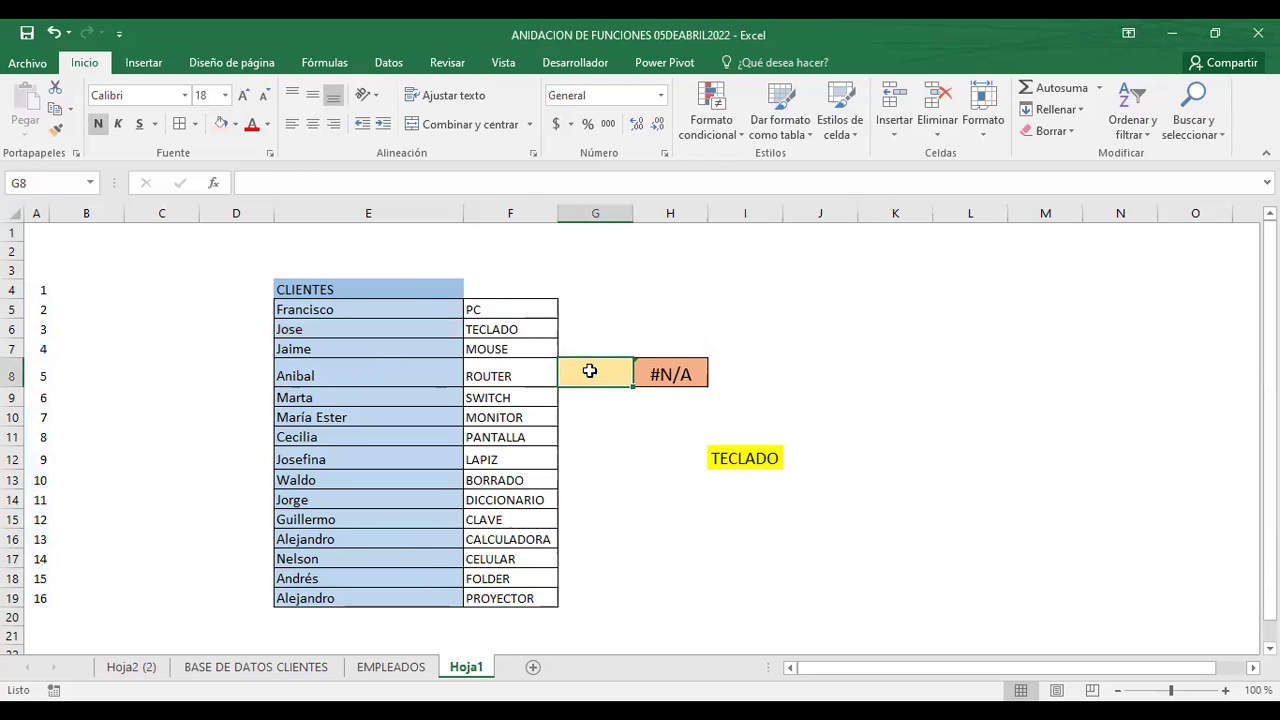
{"action": "type", "text": "Anibal"}
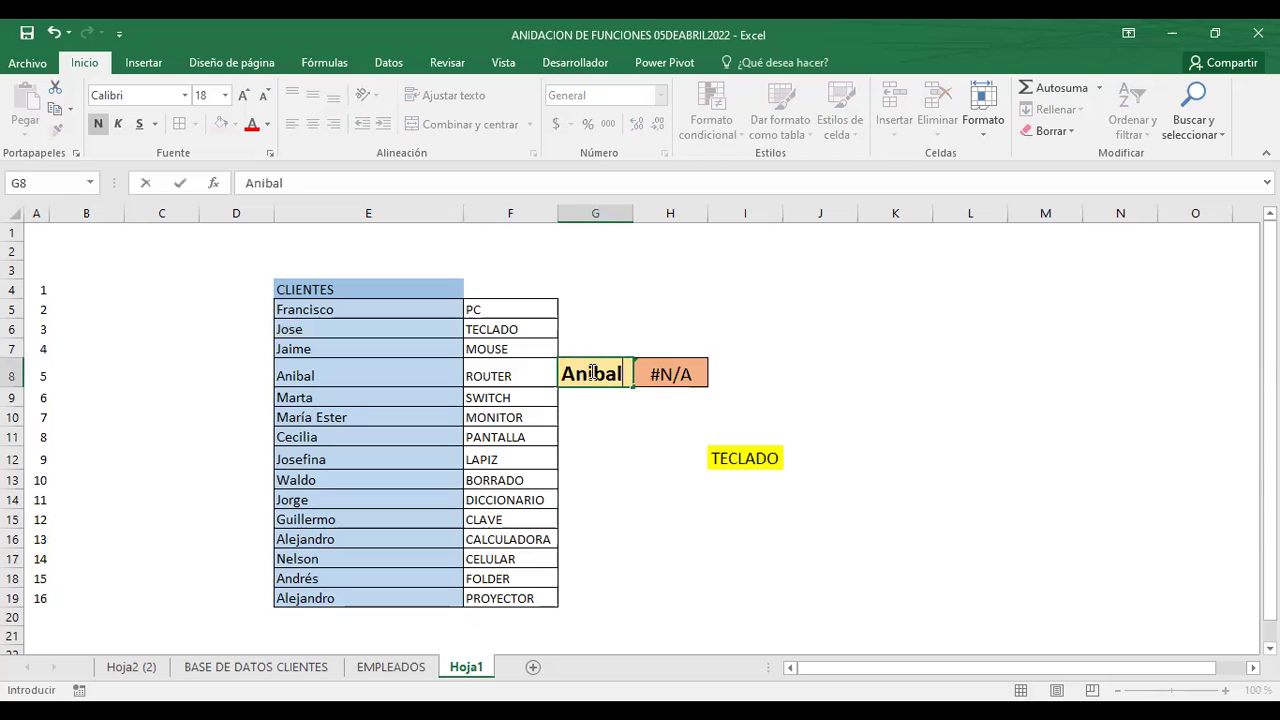
{"action": "key", "text": "Return"}
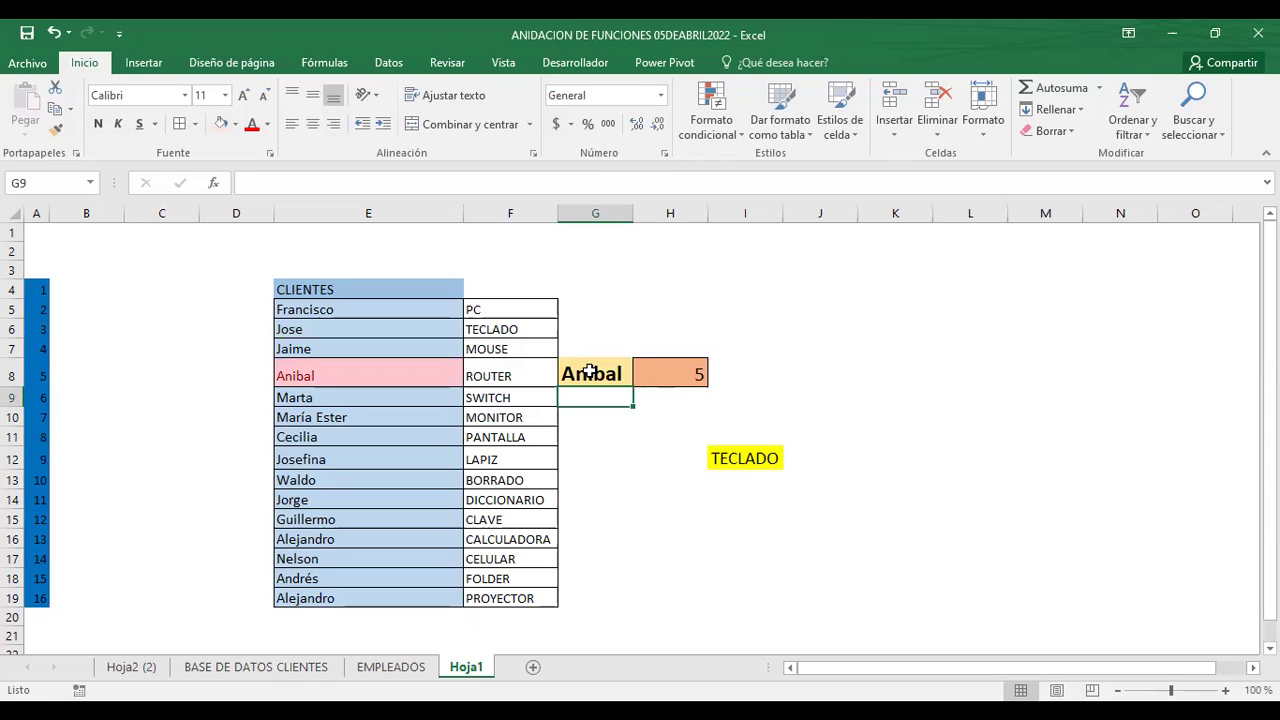
{"action": "left_click", "coordinate": [684, 371]}
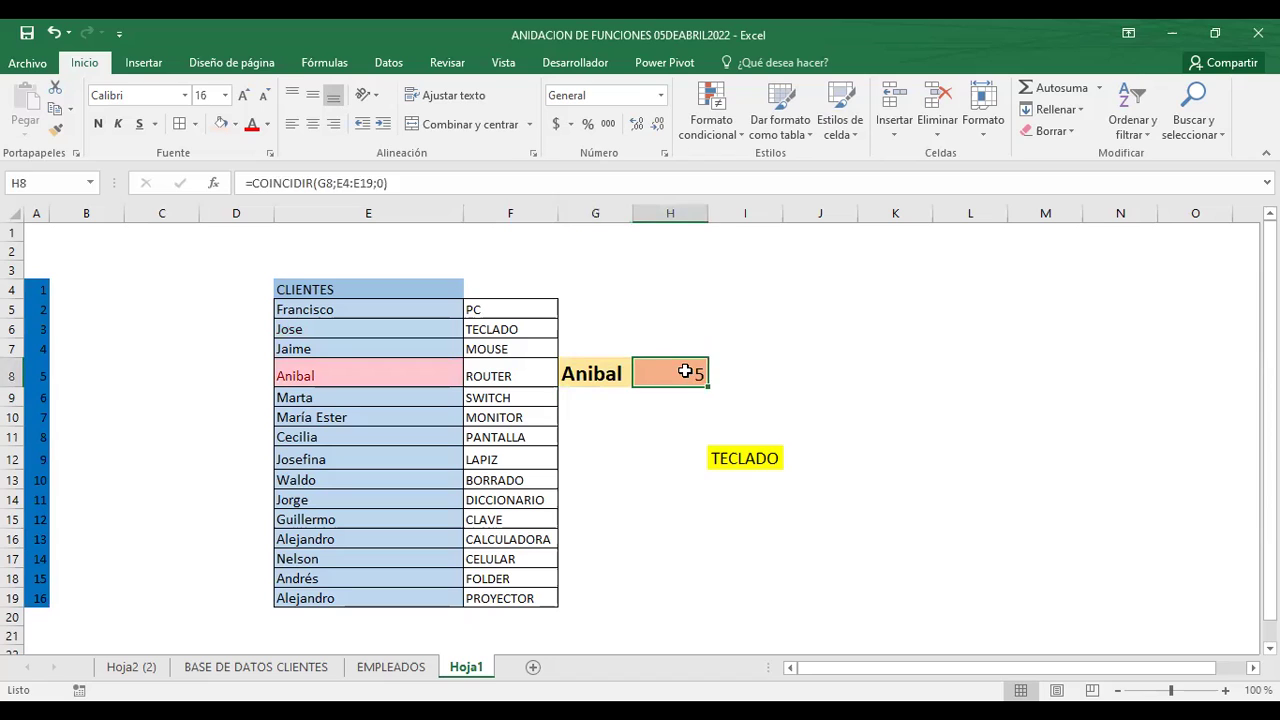
{"action": "left_click", "coordinate": [604, 369]}
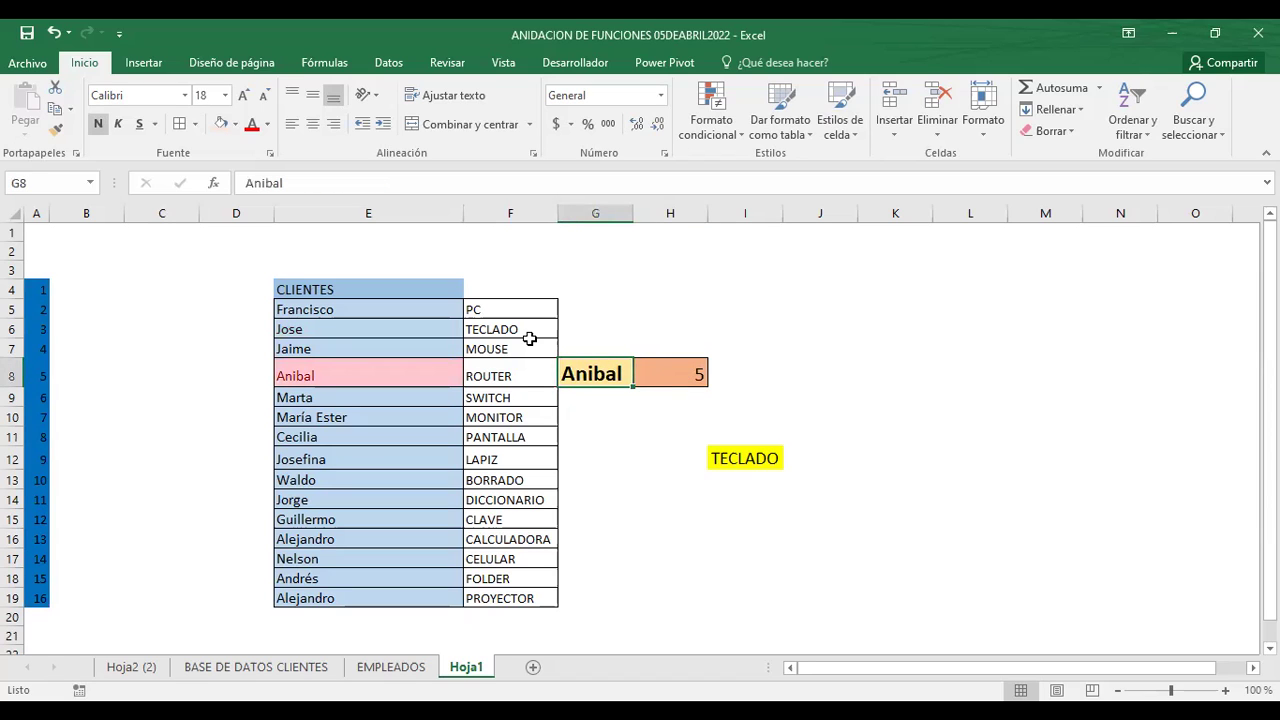
{"action": "left_click", "coordinate": [666, 368]}
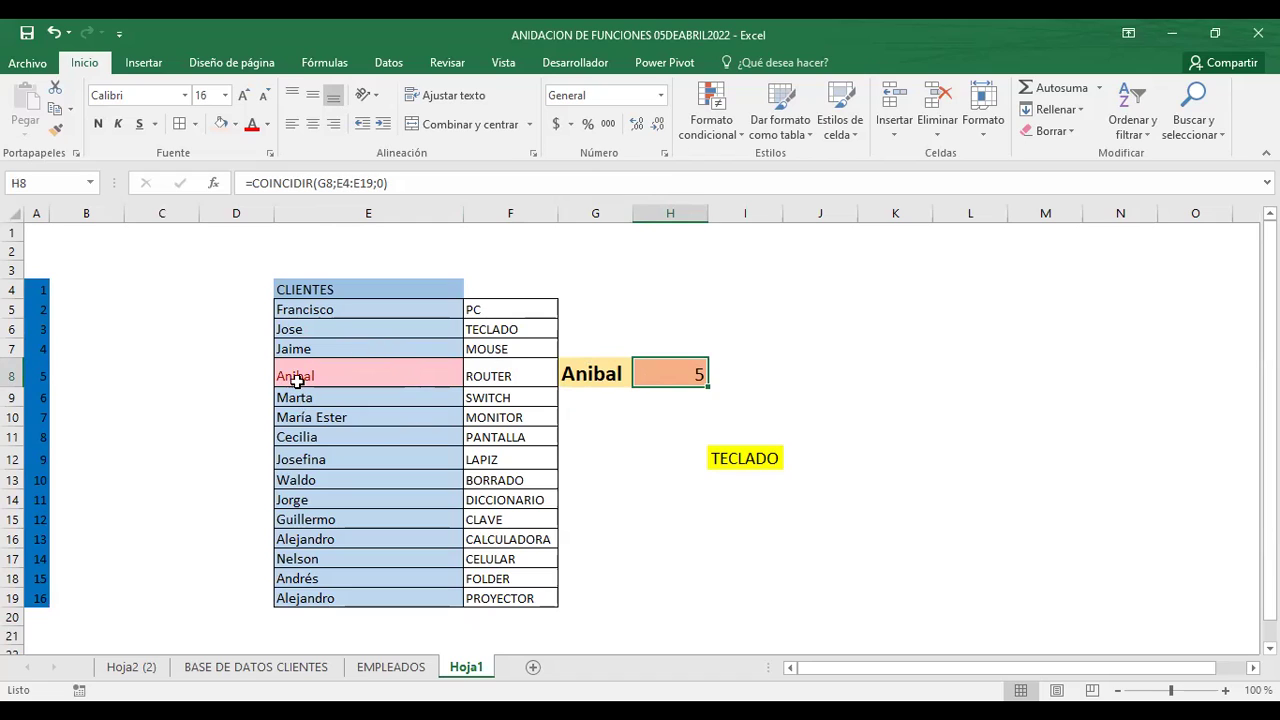
{"action": "left_click", "coordinate": [608, 372]}
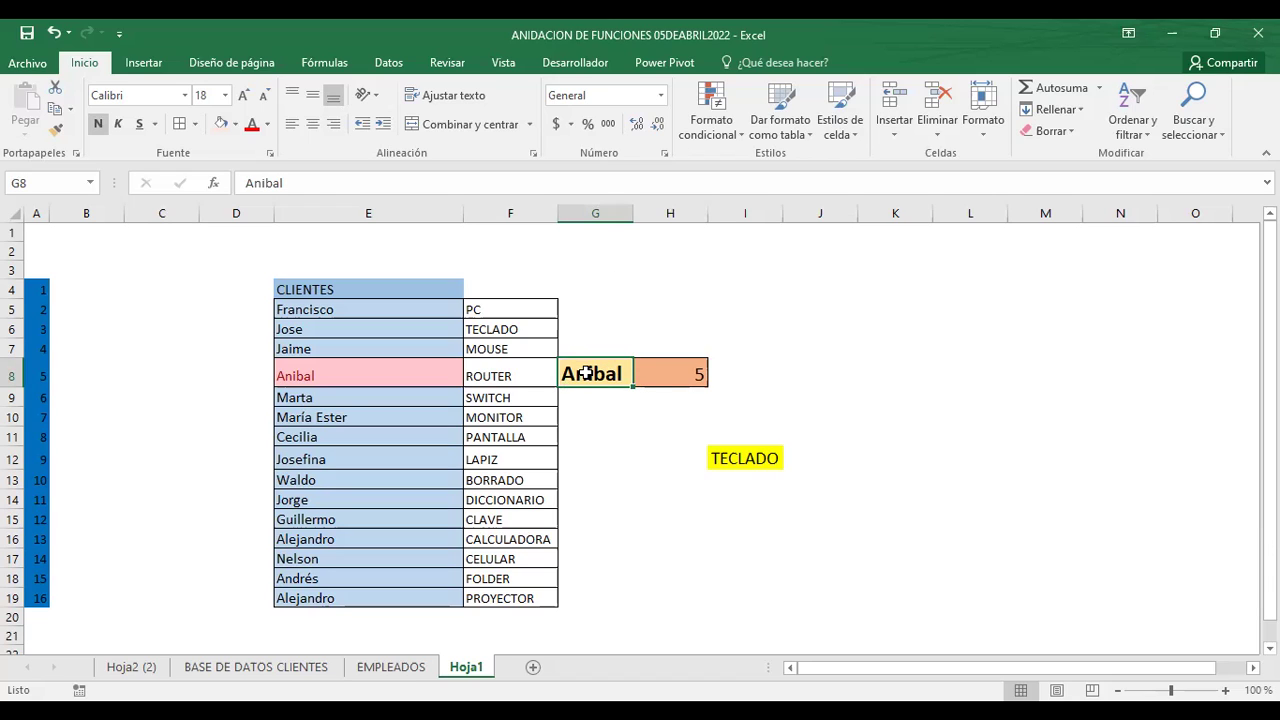
{"action": "left_click", "coordinate": [662, 377]}
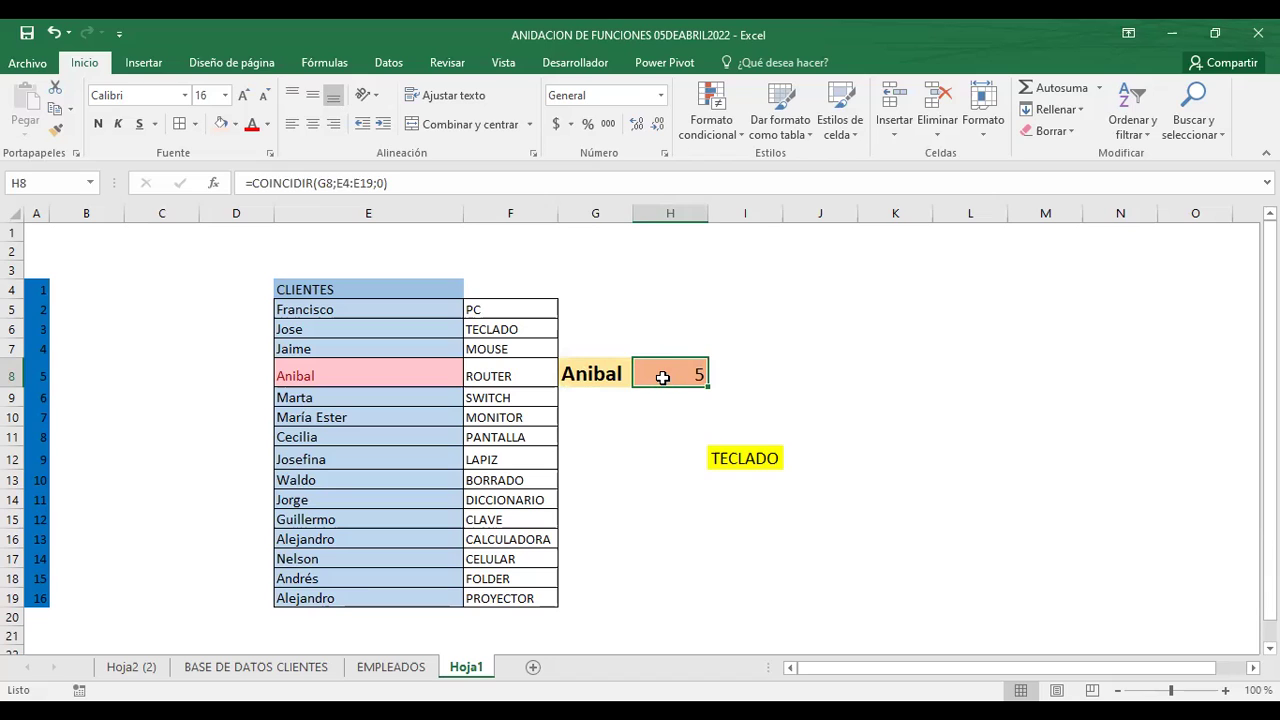
{"action": "left_click", "coordinate": [593, 378]}
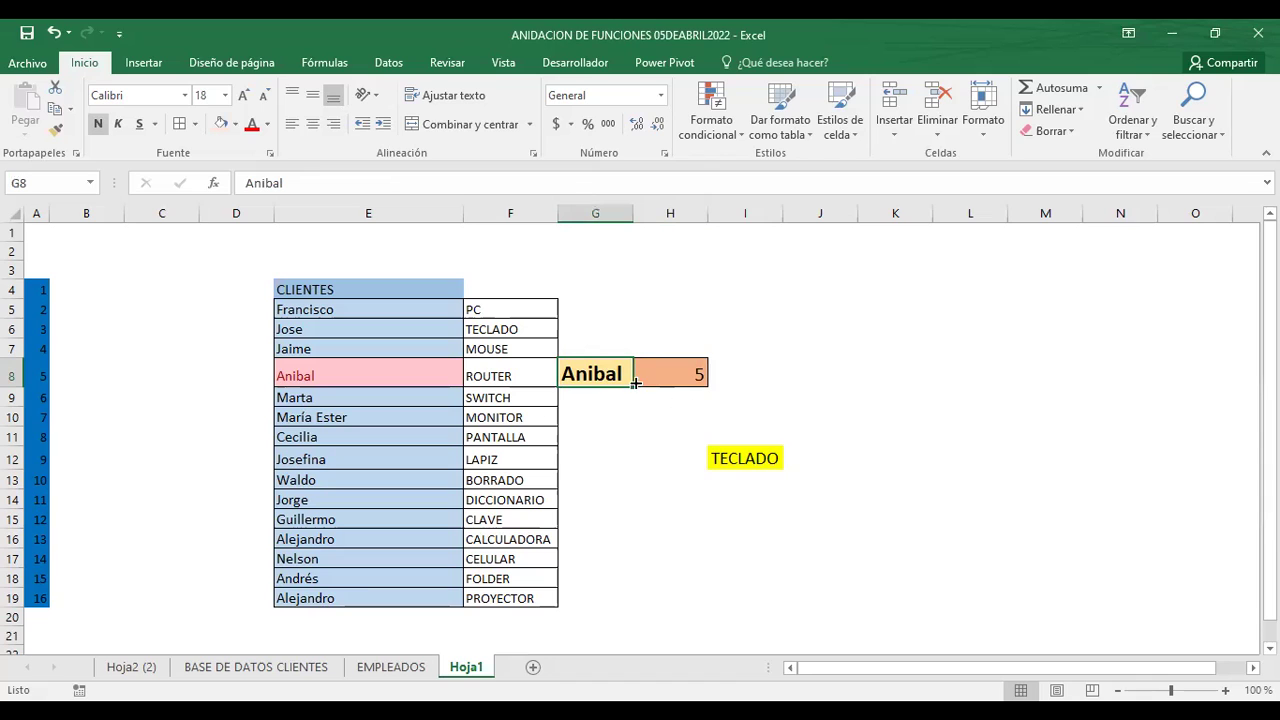
{"action": "left_click", "coordinate": [340, 287]}
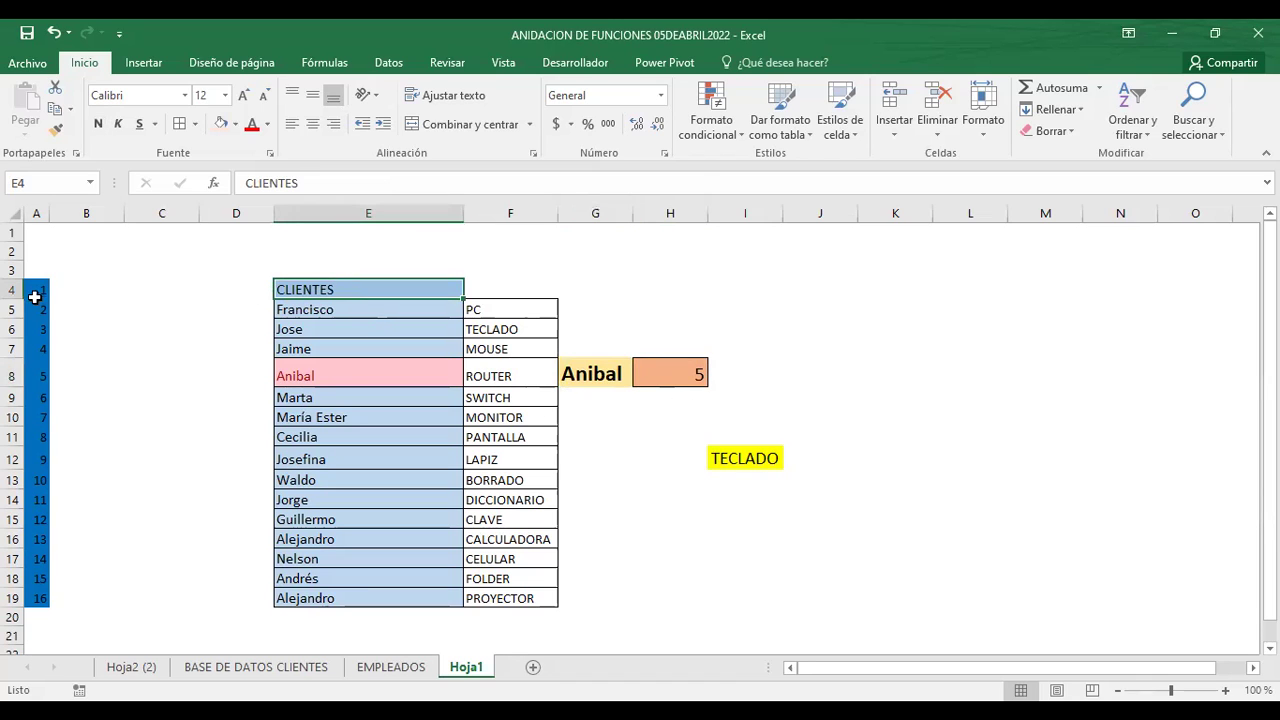
Step: Raise the 1–16 numbering in A4:A19 from 11 to 14-point font
{"action": "left_click_drag", "start_coordinate": [40, 289], "coordinate": [47, 600]}
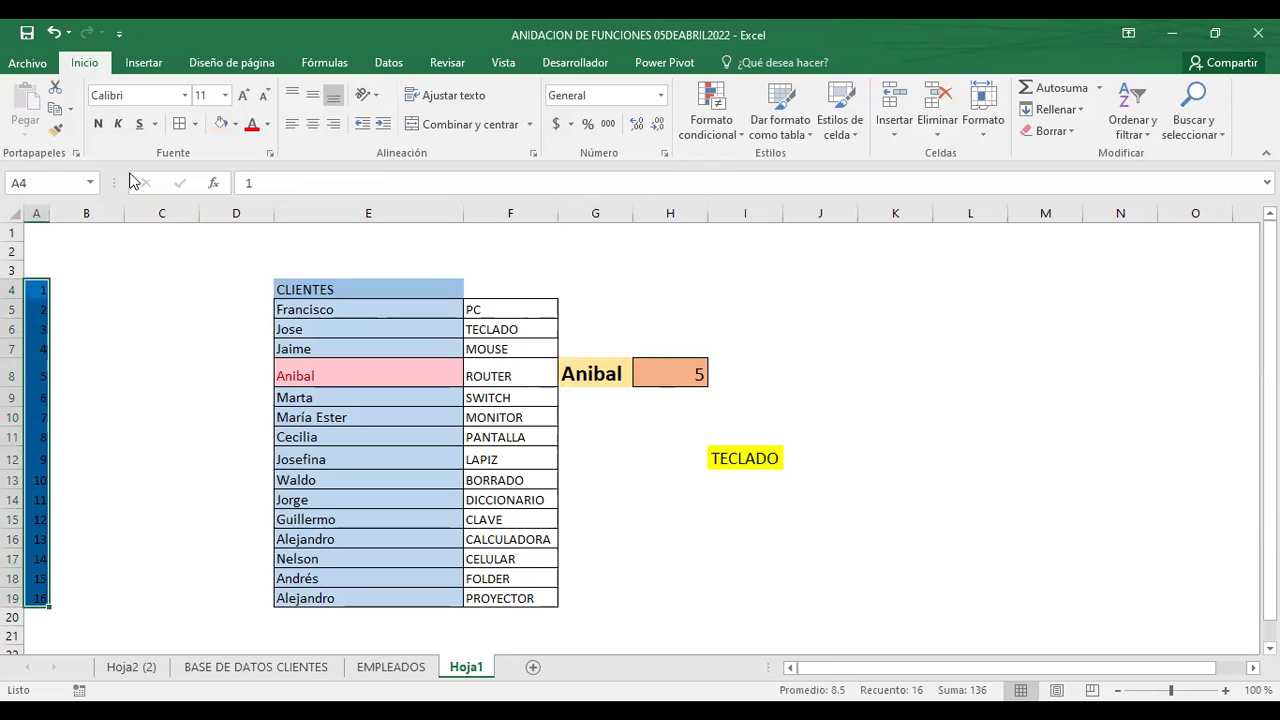
{"action": "left_click", "coordinate": [246, 94]}
{"action": "left_click", "coordinate": [246, 94]}
{"action": "left_click", "coordinate": [943, 356]}
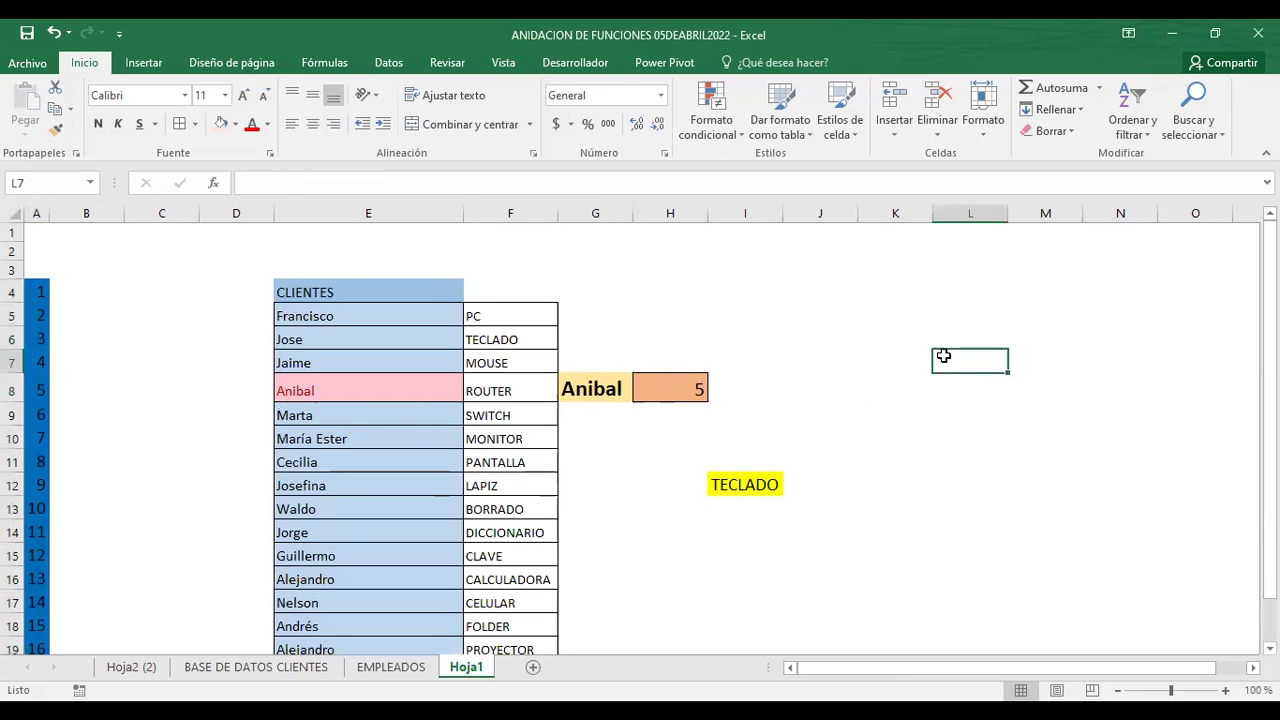
{"action": "scroll", "coordinate": [640, 440], "scroll_direction": "down", "scroll_amount": 1}
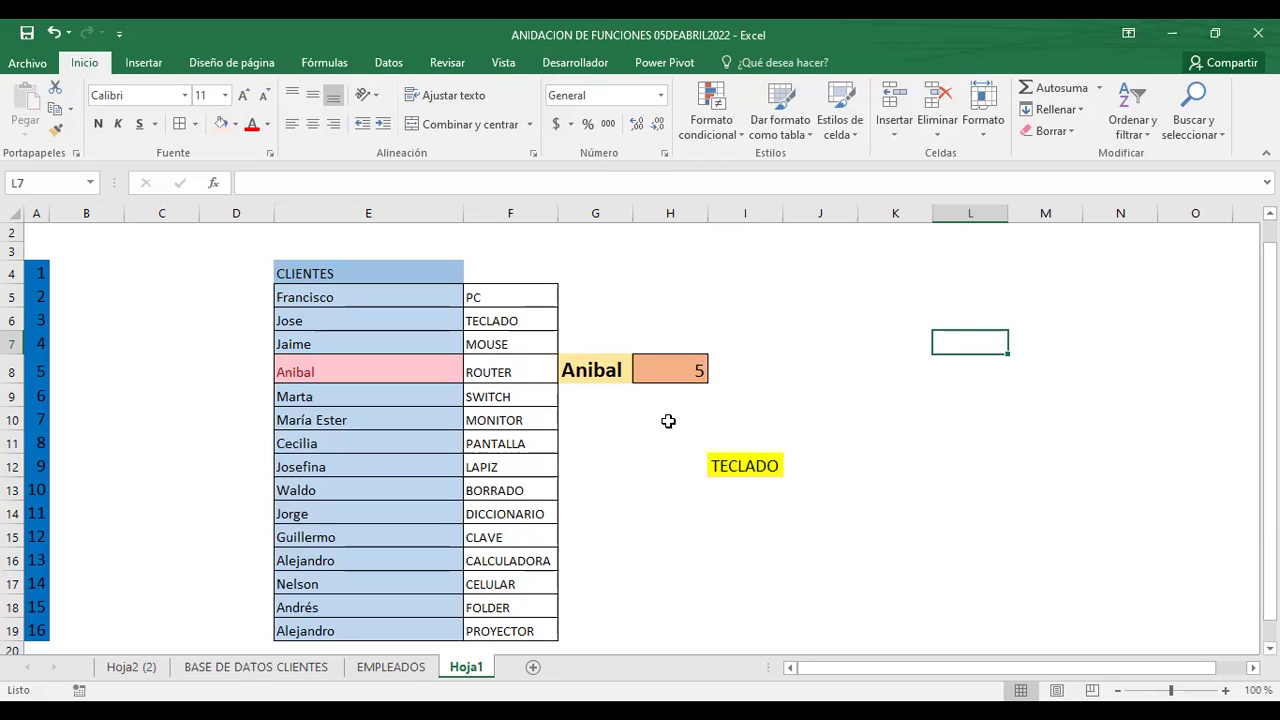
{"action": "left_click", "coordinate": [14, 274]}
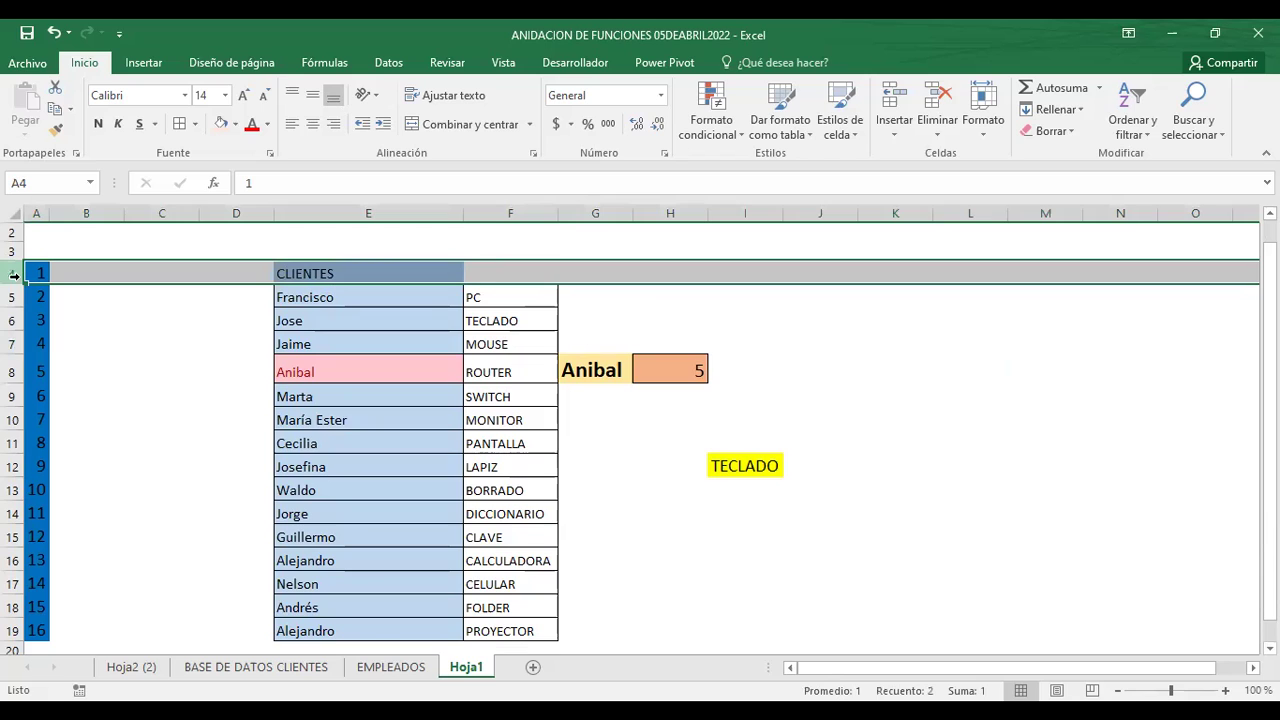
{"action": "left_click", "coordinate": [329, 297]}
{"action": "left_click", "coordinate": [326, 320]}
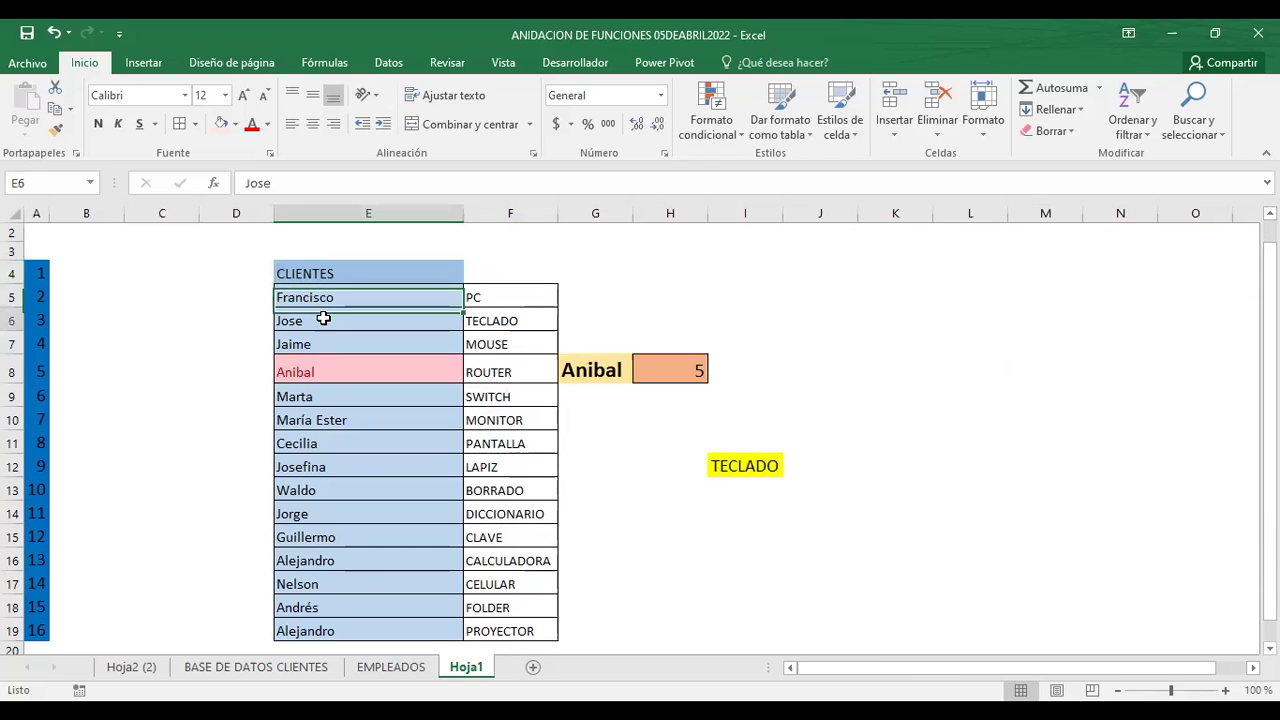
{"action": "left_click", "coordinate": [306, 342]}
{"action": "left_click", "coordinate": [304, 368]}
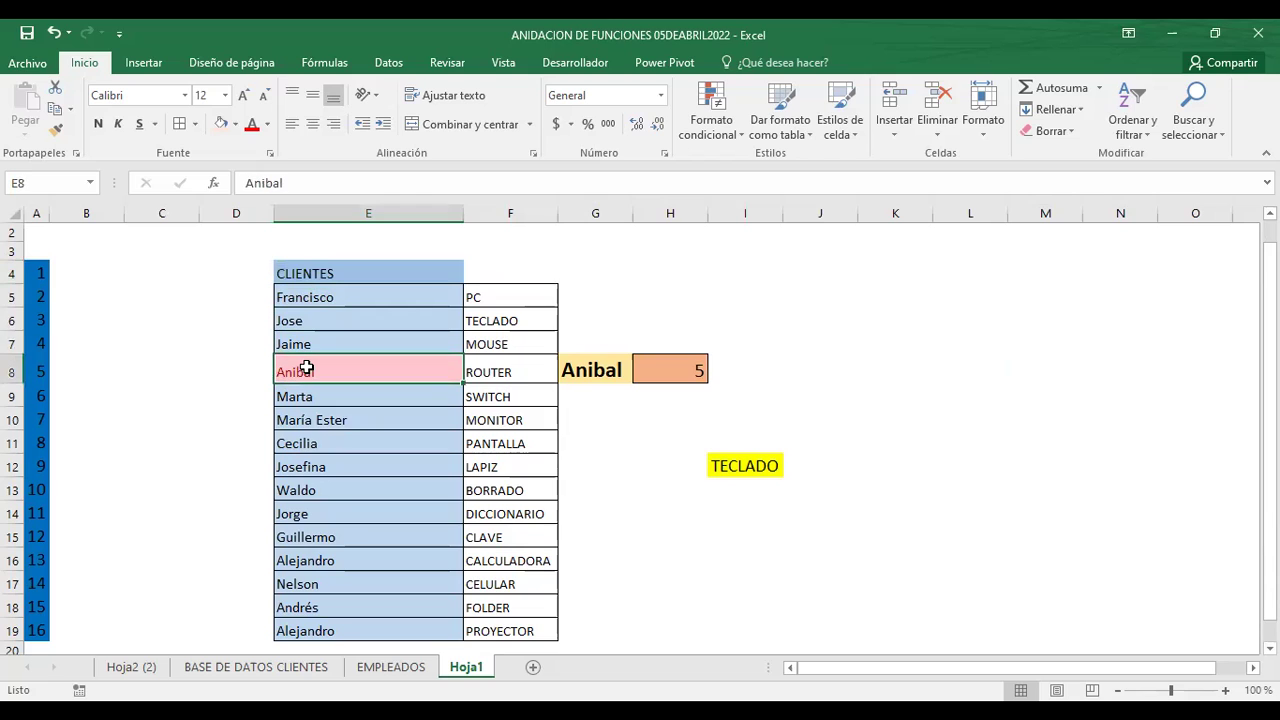
{"action": "left_click", "coordinate": [14, 272]}
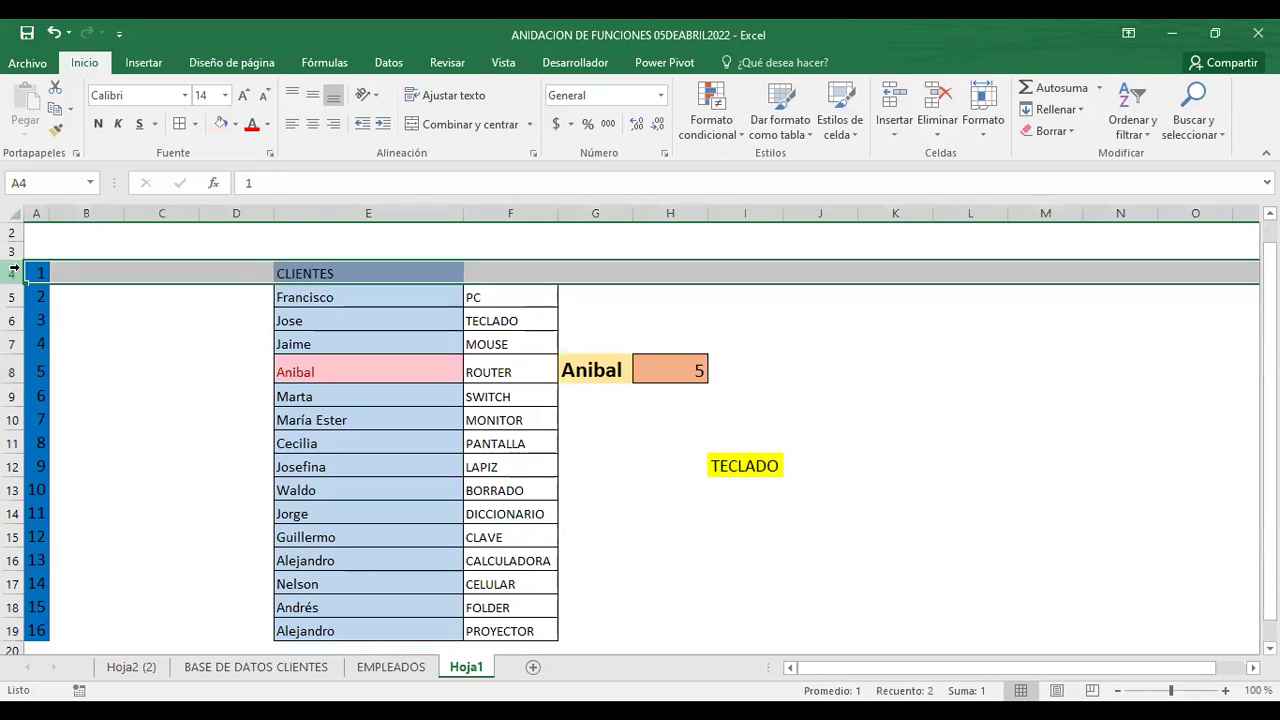
{"action": "left_click", "coordinate": [289, 272]}
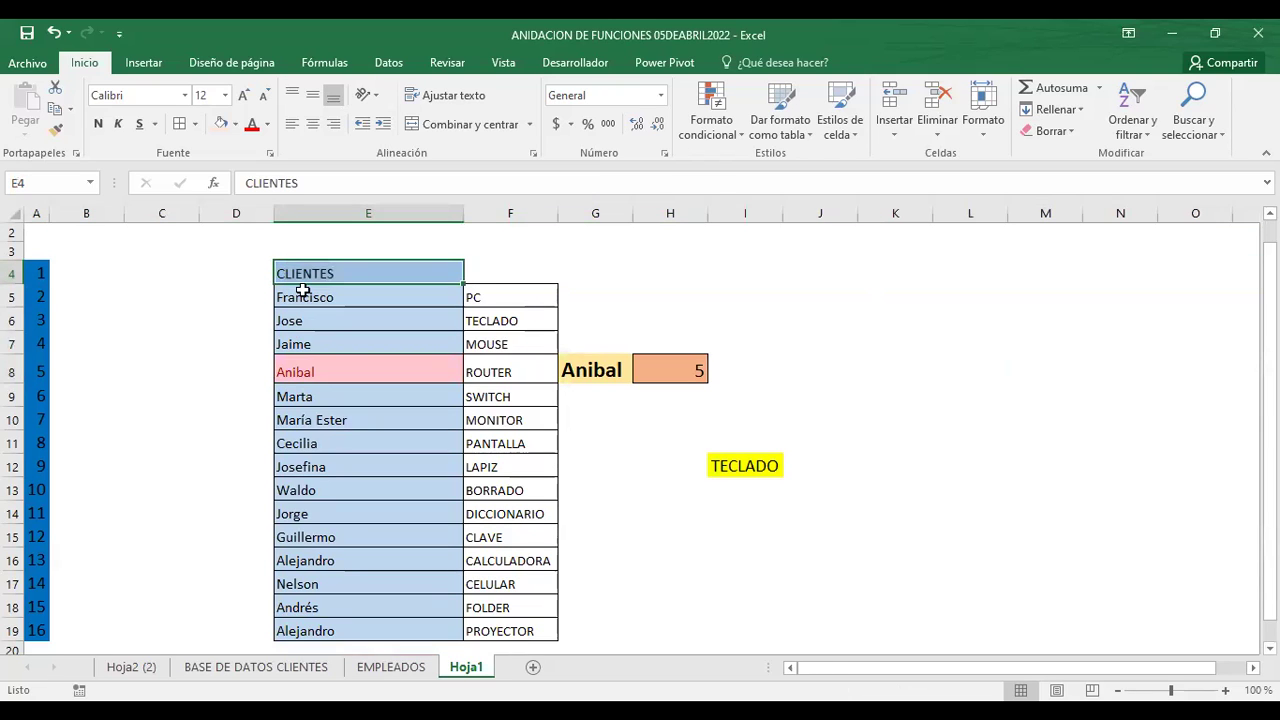
{"action": "left_click", "coordinate": [340, 366]}
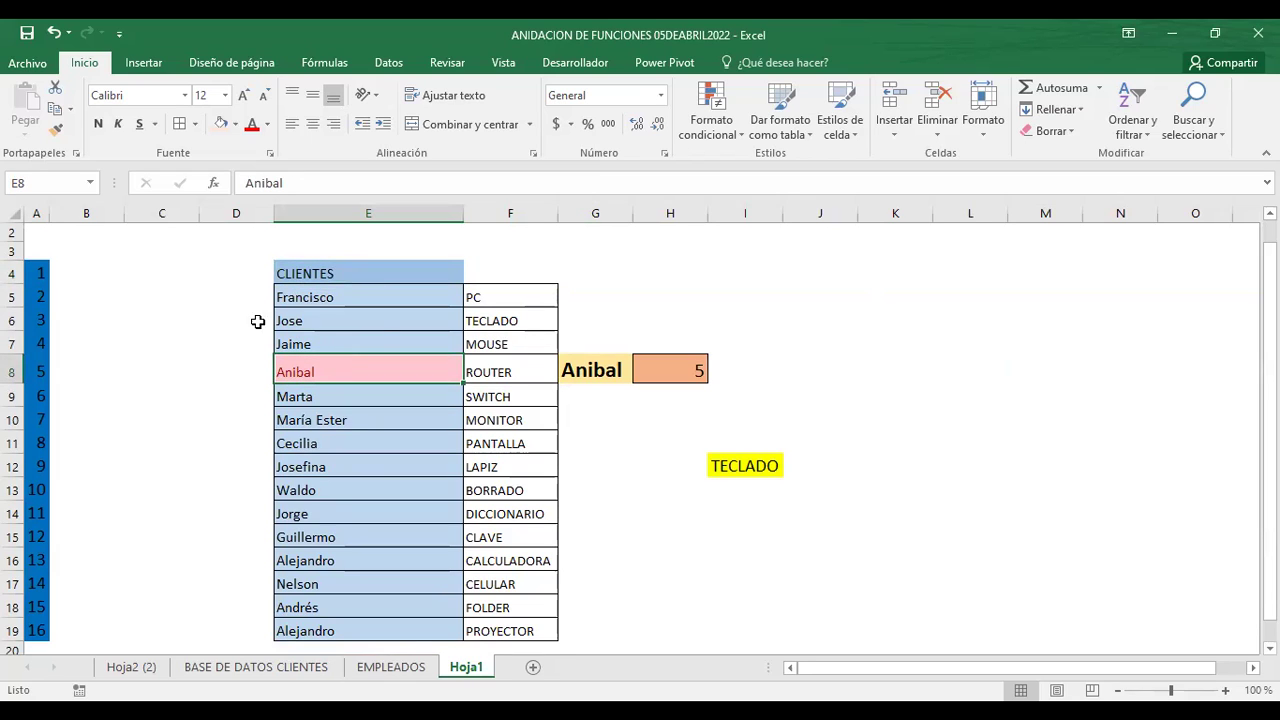
{"action": "left_click", "coordinate": [577, 371]}
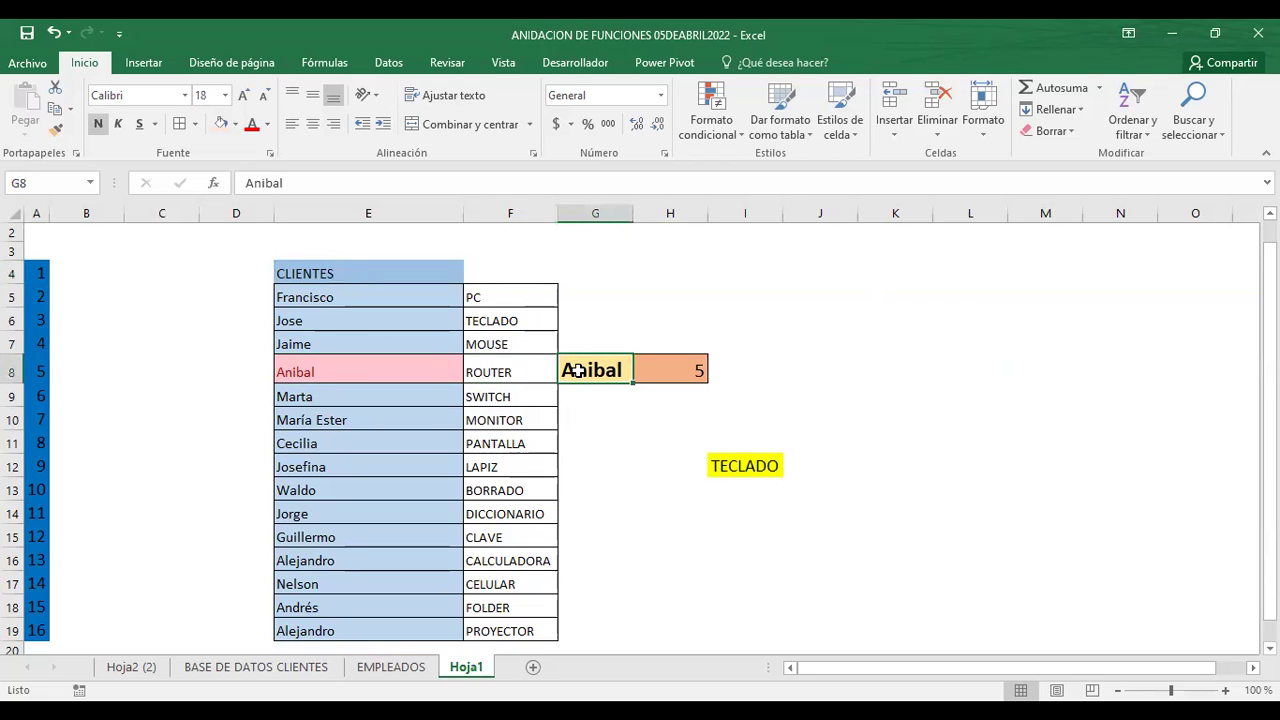
Step: Enter Francisco as the lookup name in G8, giving position 2 in H8
{"action": "type", "text": "FI"}
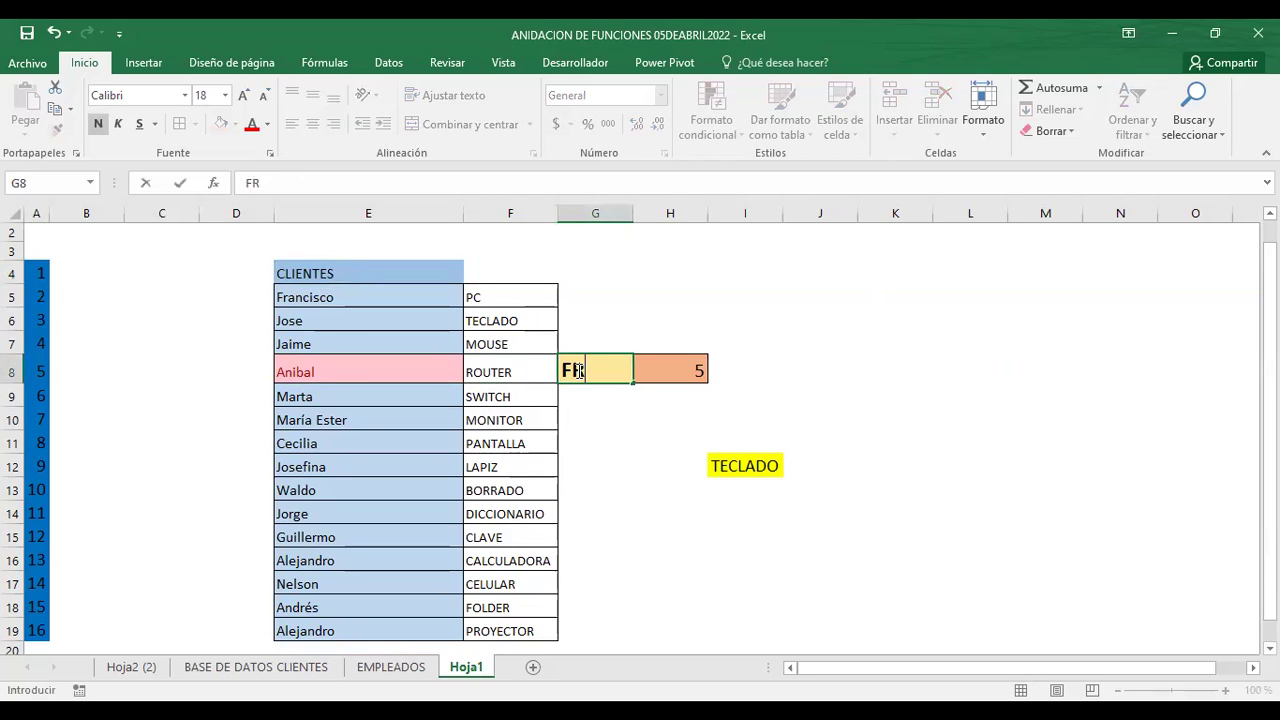
{"action": "key", "text": "BackSpace"}
{"action": "type", "text": "ra"}
{"action": "type", "text": "ncisco"}
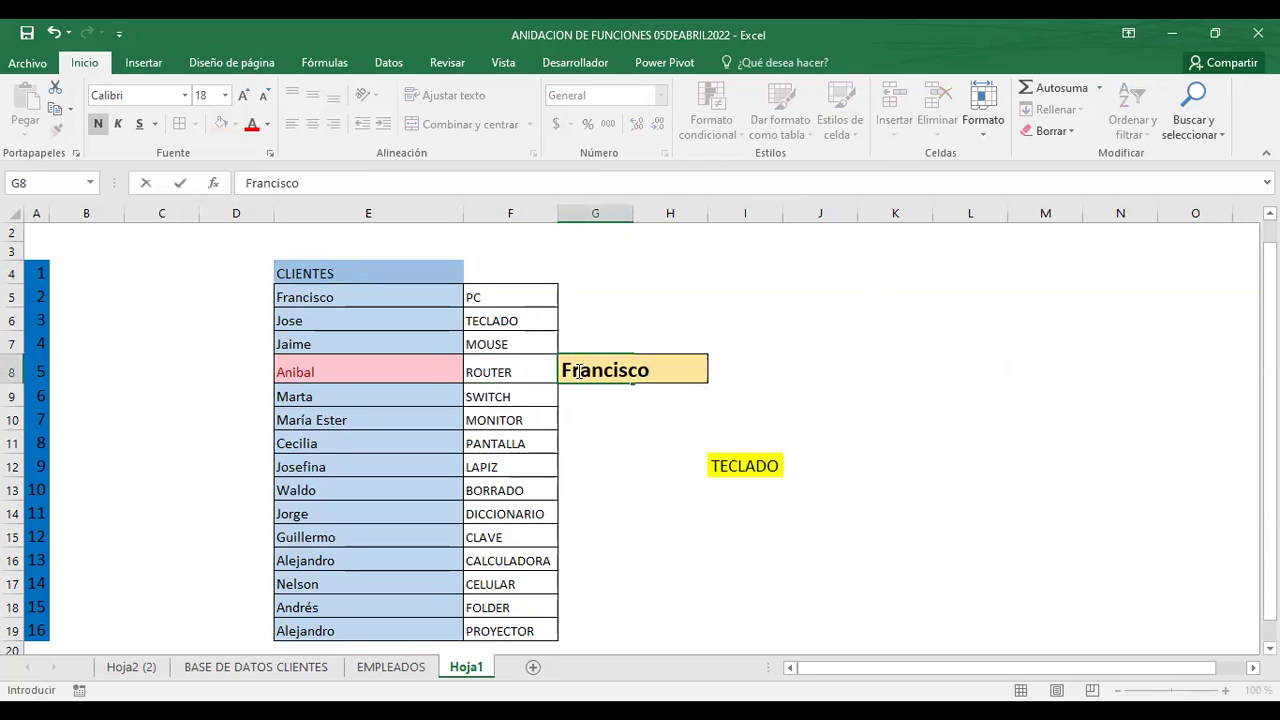
{"action": "key", "text": "Return"}
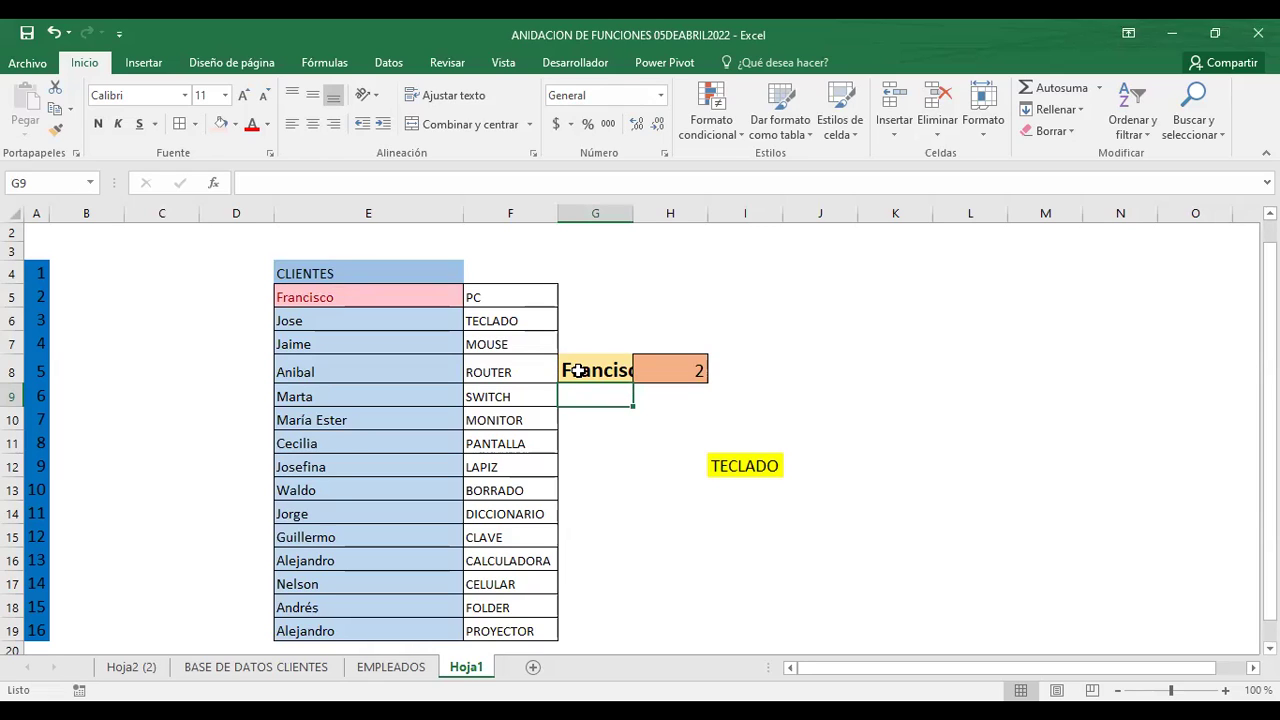
Step: Widen column G so Francisco fits, then check the COINCIDIR formula in H8
{"action": "left_click", "coordinate": [600, 371]}
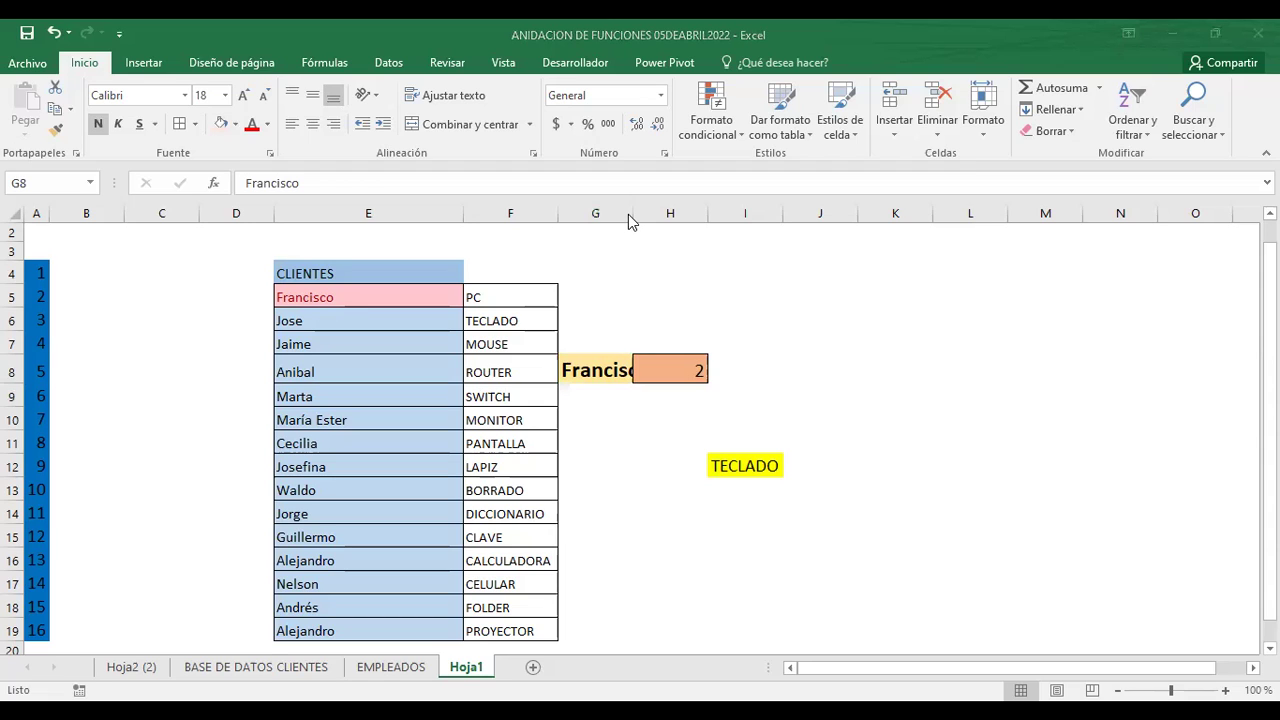
{"action": "left_click_drag", "start_coordinate": [633, 213], "coordinate": [698, 230]}
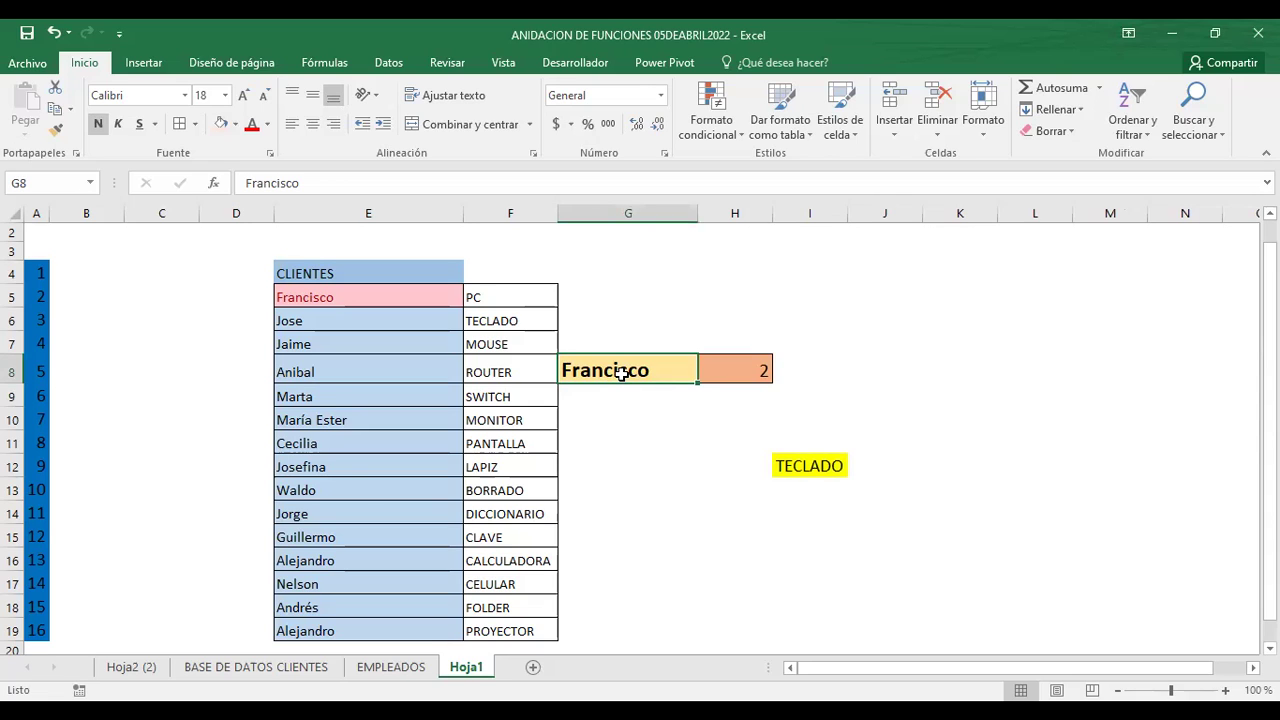
{"action": "left_click", "coordinate": [750, 372]}
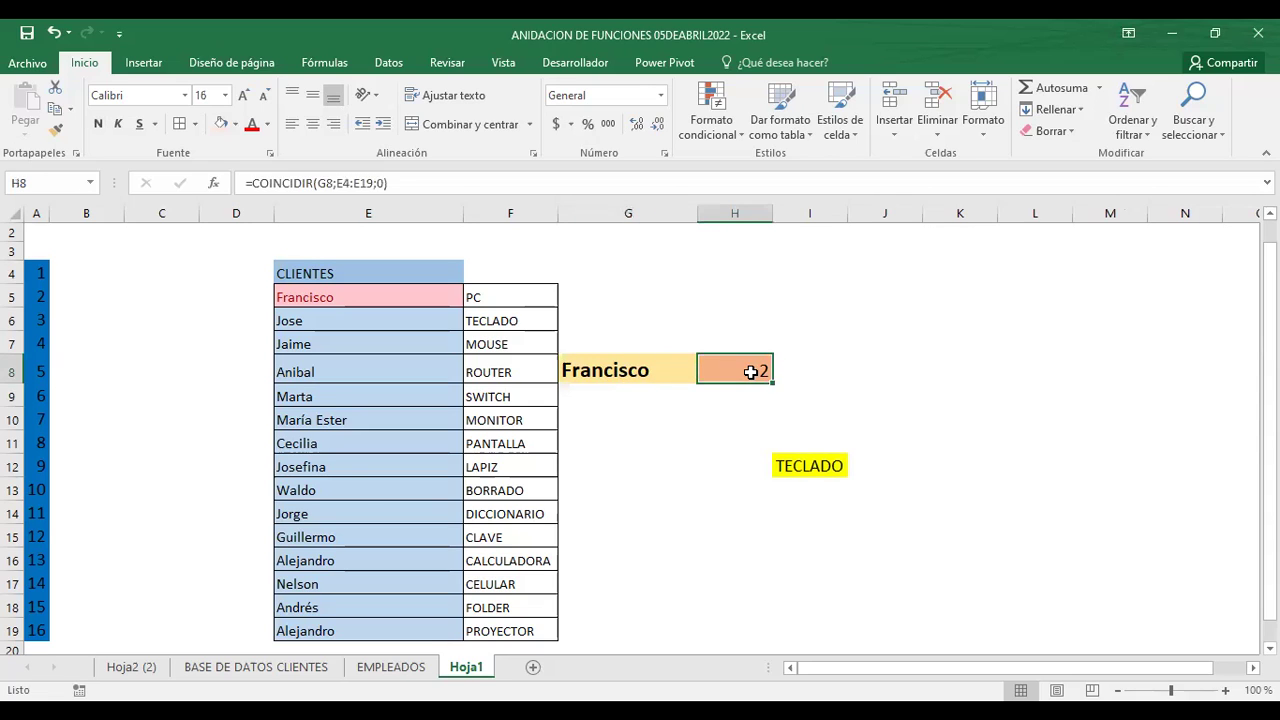
{"action": "left_click", "coordinate": [638, 369]}
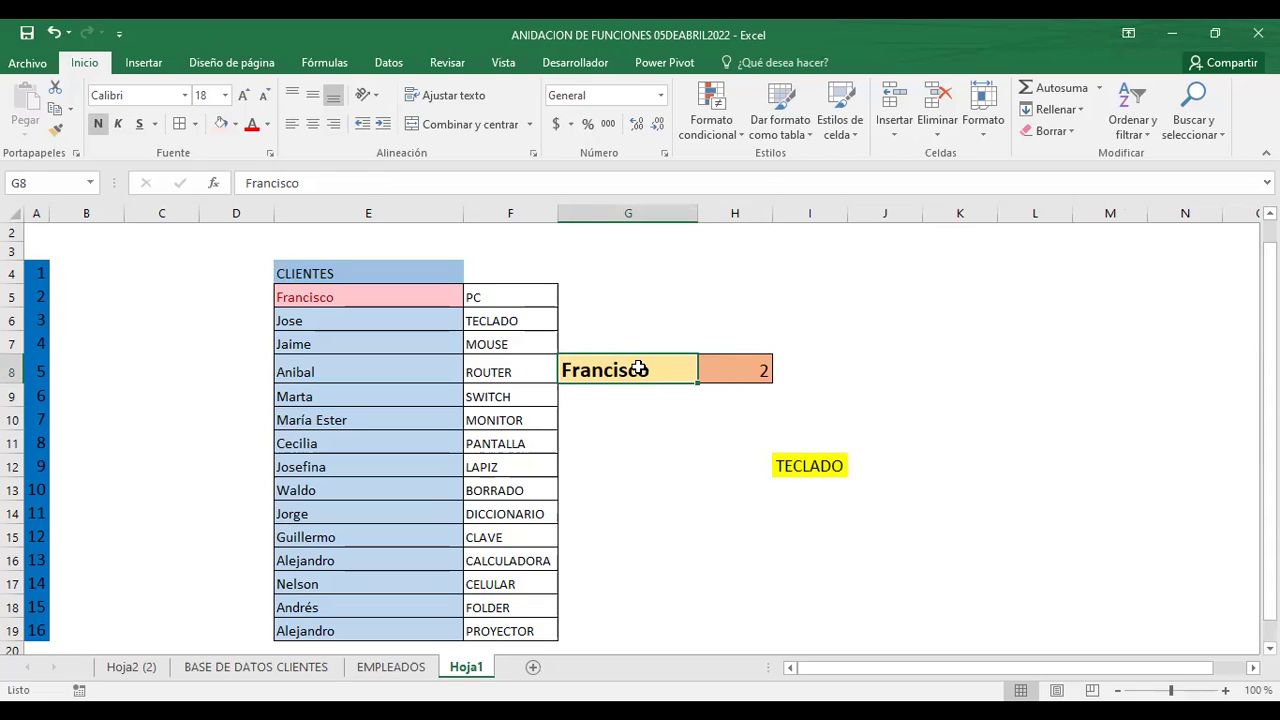
Step: Enter Cecilia as the lookup name in G8 so H8 returns 8
{"action": "type", "text": "C"}
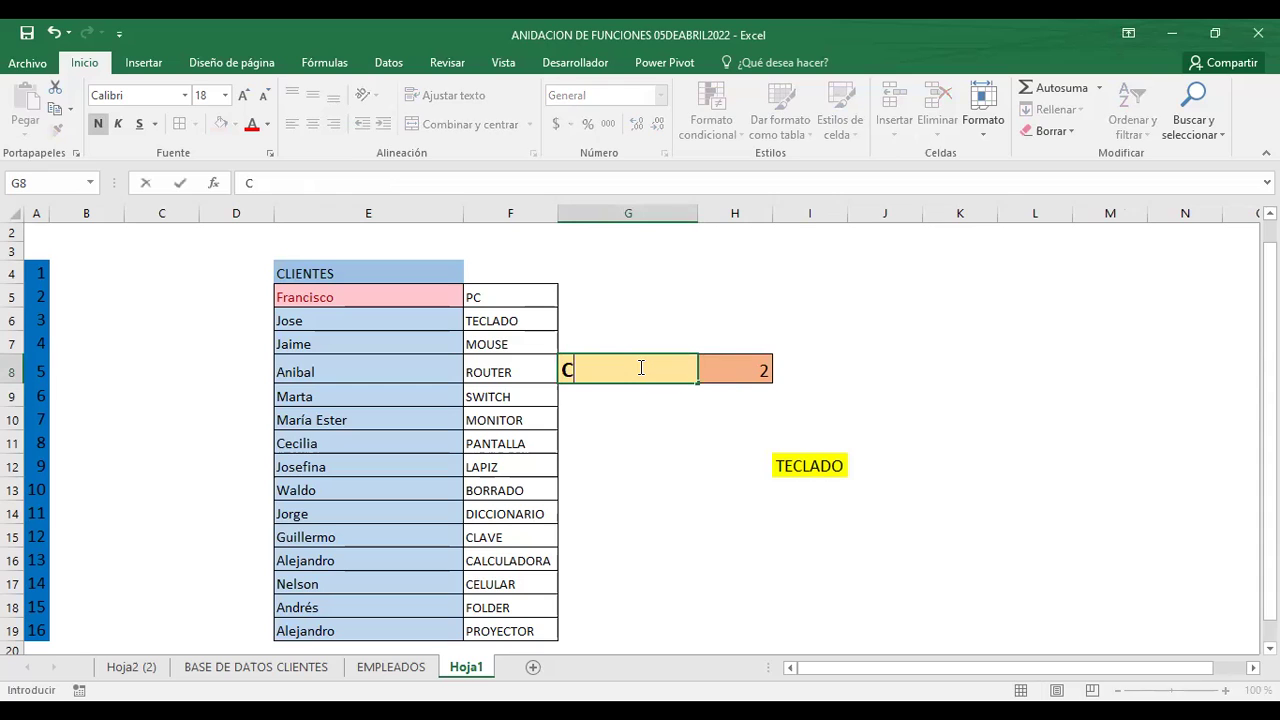
{"action": "type", "text": "ecilia"}
{"action": "key", "text": "Return"}
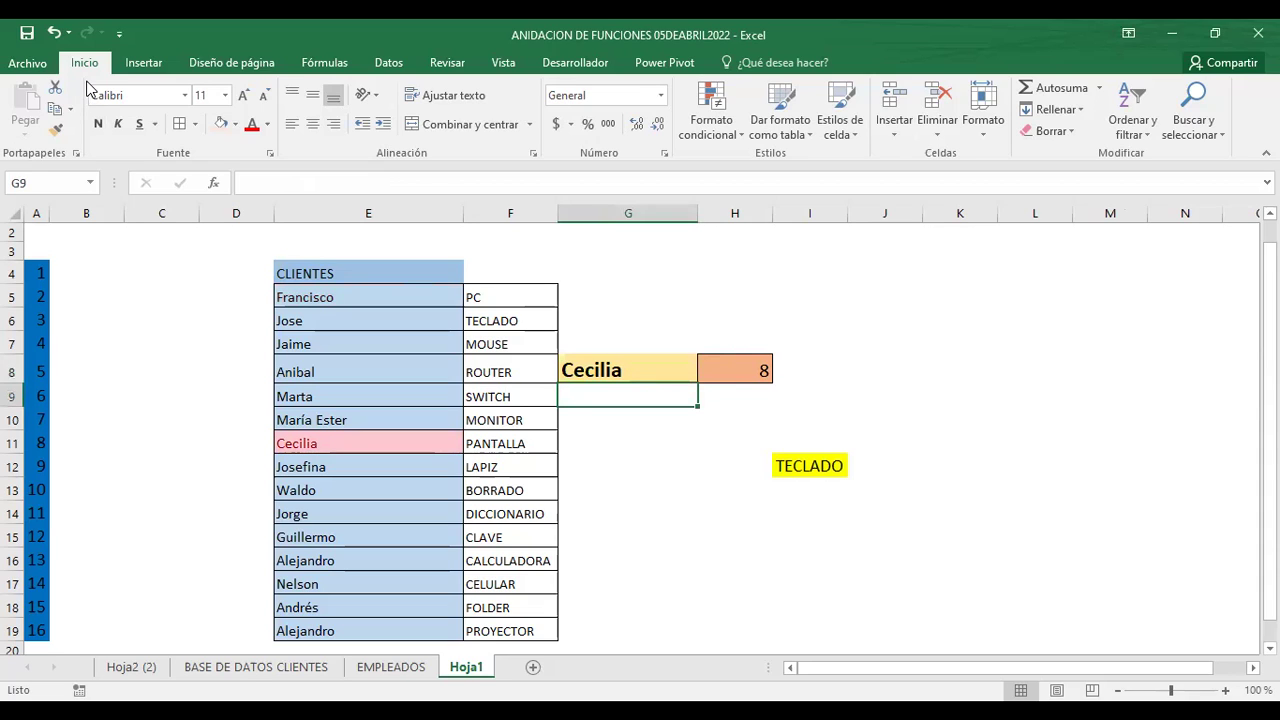
{"action": "left_click", "coordinate": [143, 63]}
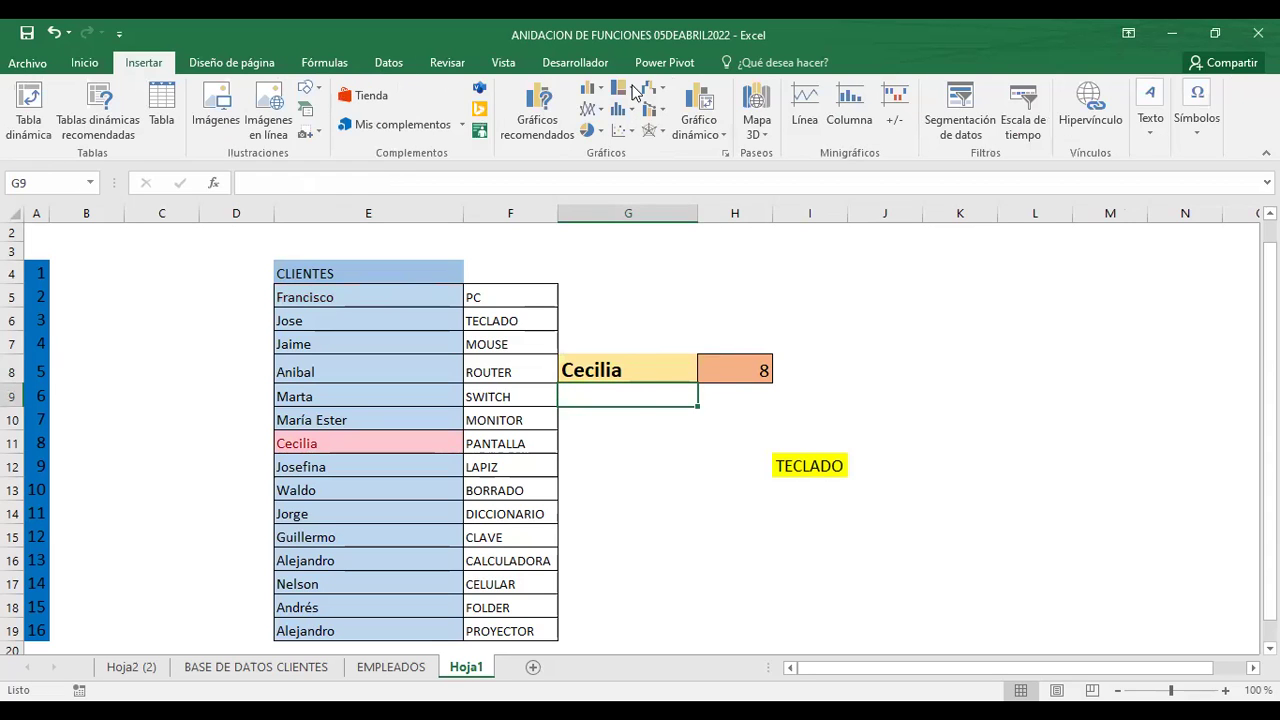
{"action": "left_click", "coordinate": [649, 368]}
Step: Trace the precedents of the H8 COINCIDIR formula with arrows
{"action": "left_click", "coordinate": [728, 370]}
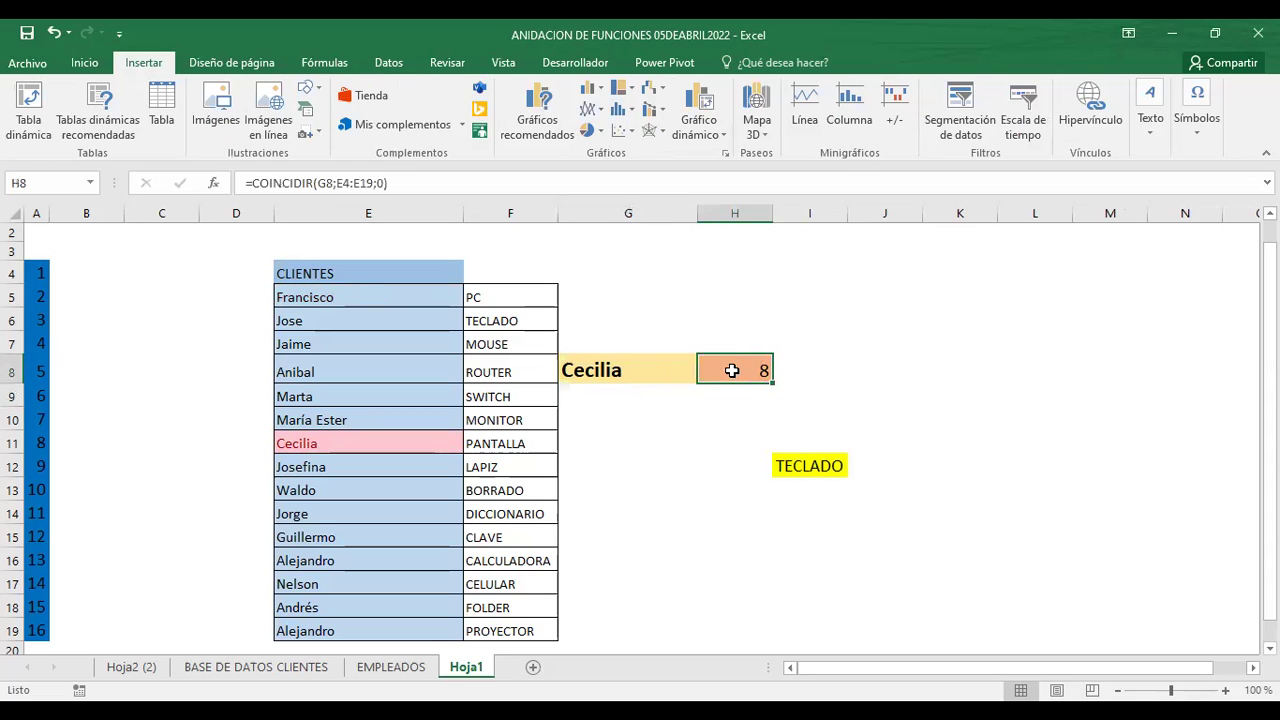
{"action": "left_click", "coordinate": [325, 63]}
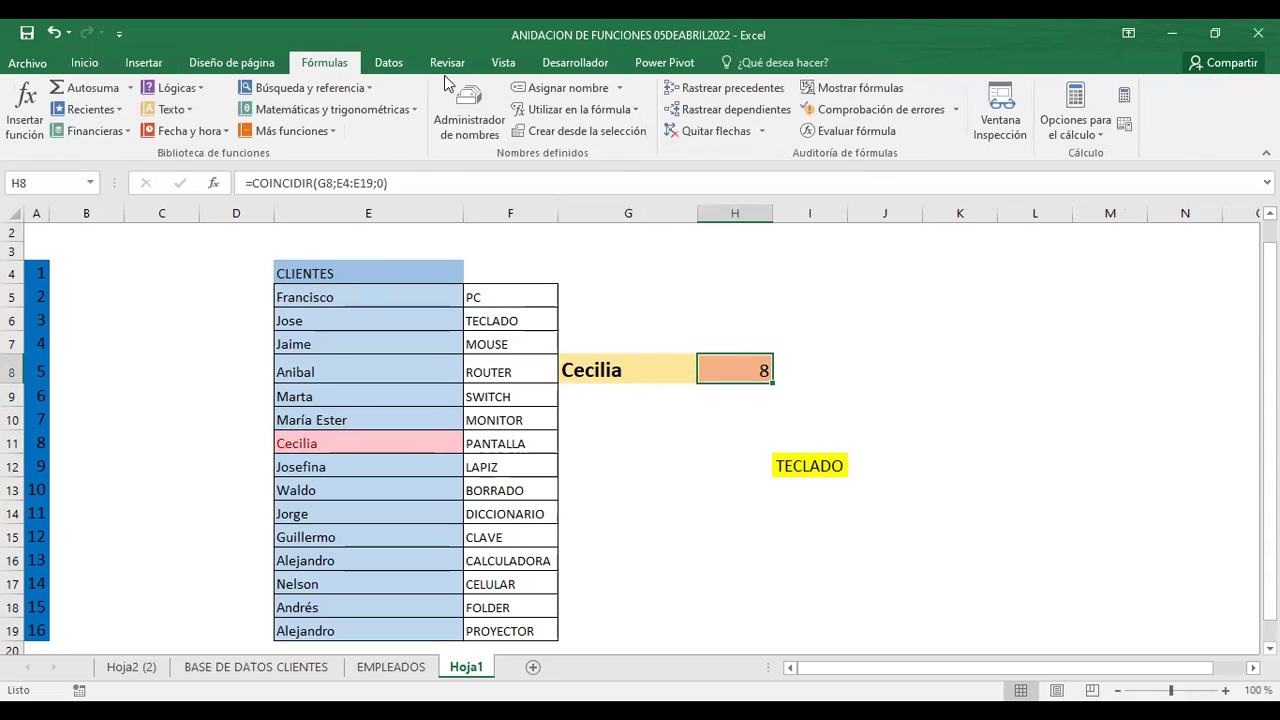
{"action": "left_click", "coordinate": [759, 94]}
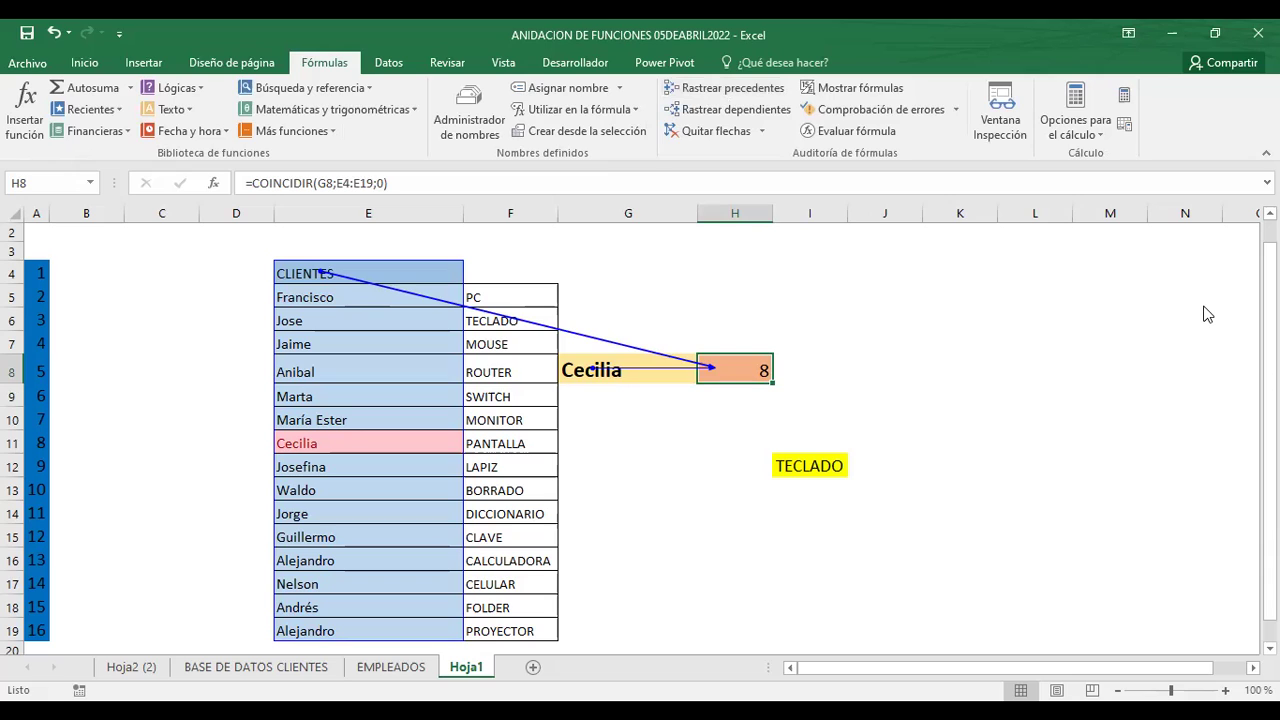
{"action": "left_click", "coordinate": [864, 133]}
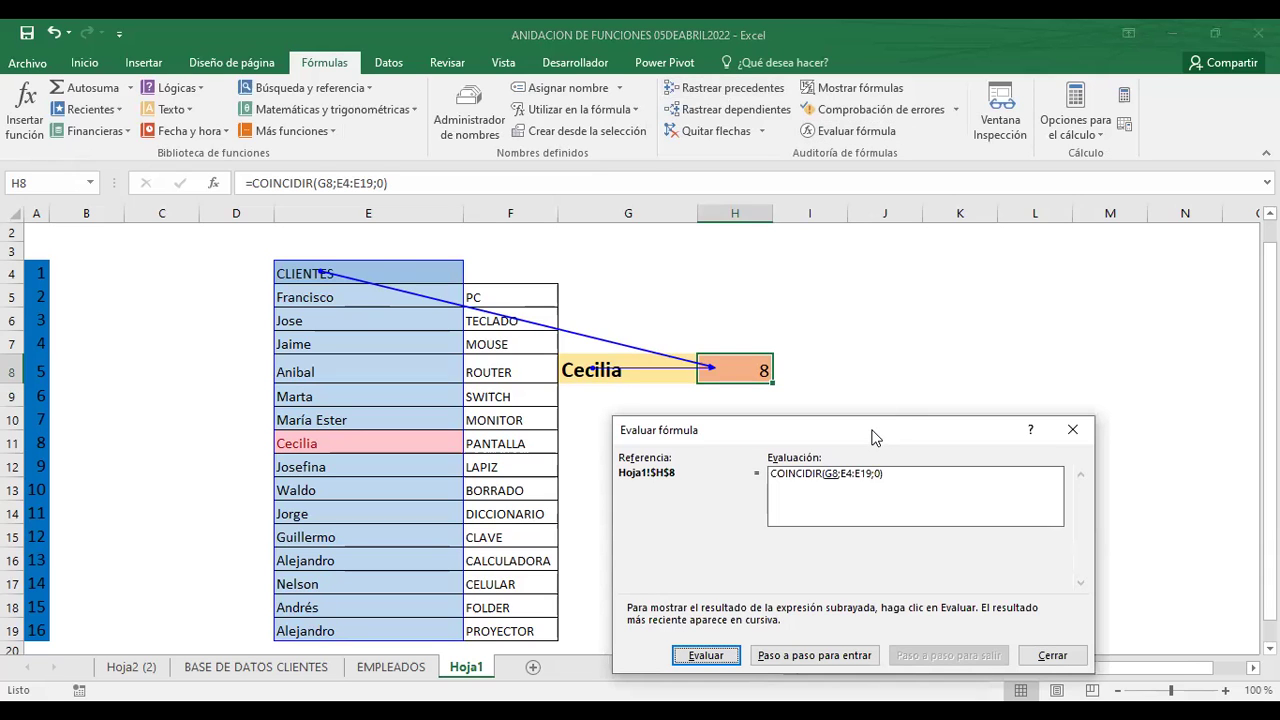
{"action": "left_click_drag", "start_coordinate": [990, 110], "coordinate": [729, 157]}
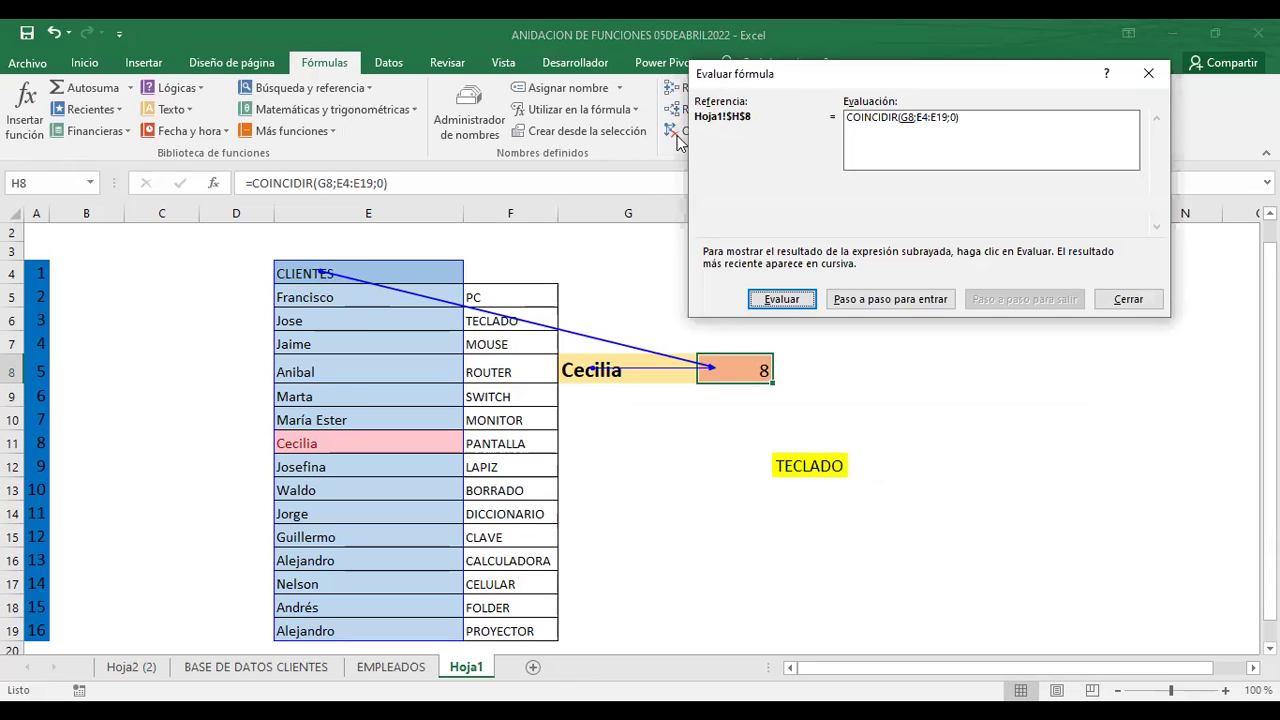
{"action": "left_click", "coordinate": [781, 302]}
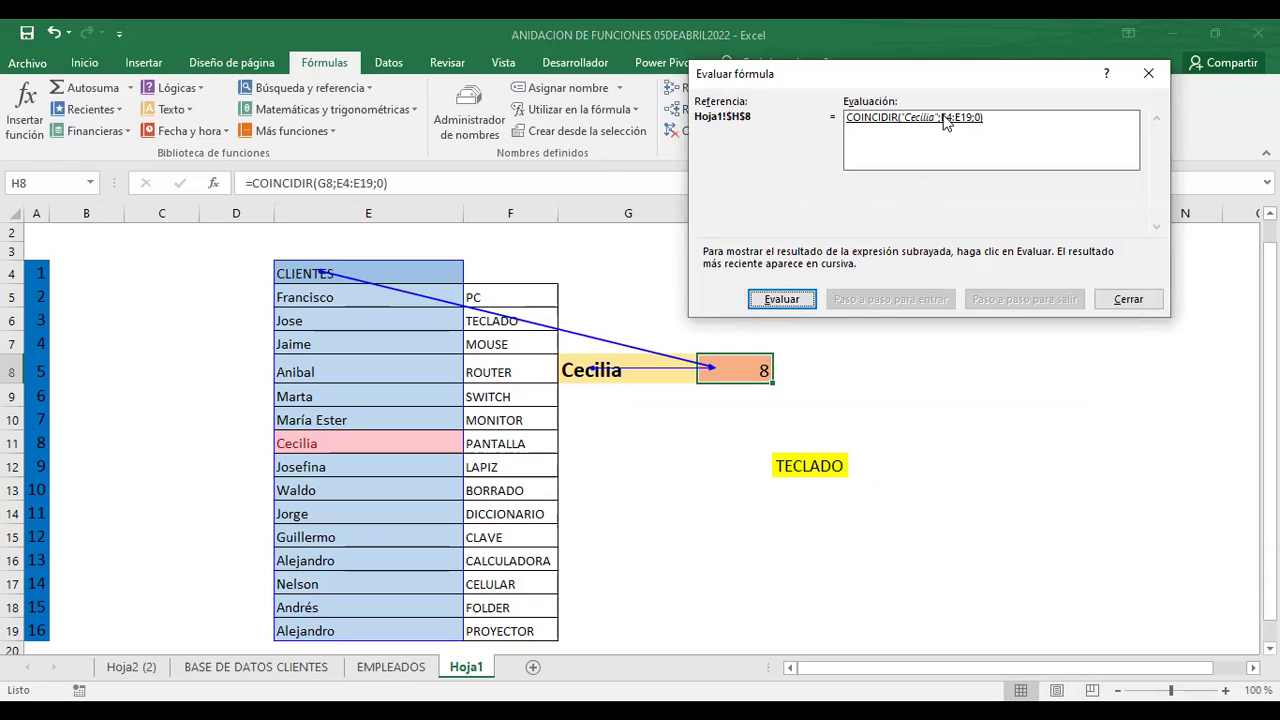
{"action": "left_click", "coordinate": [790, 306]}
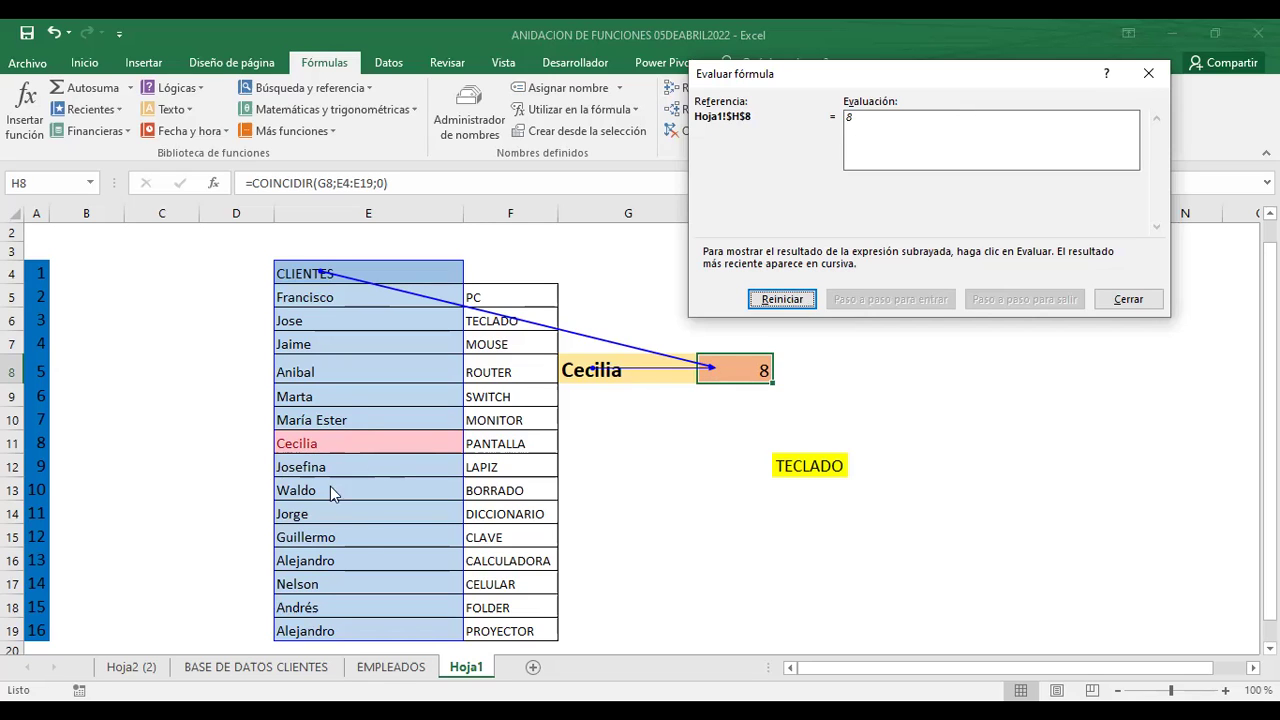
{"action": "left_click", "coordinate": [1149, 74]}
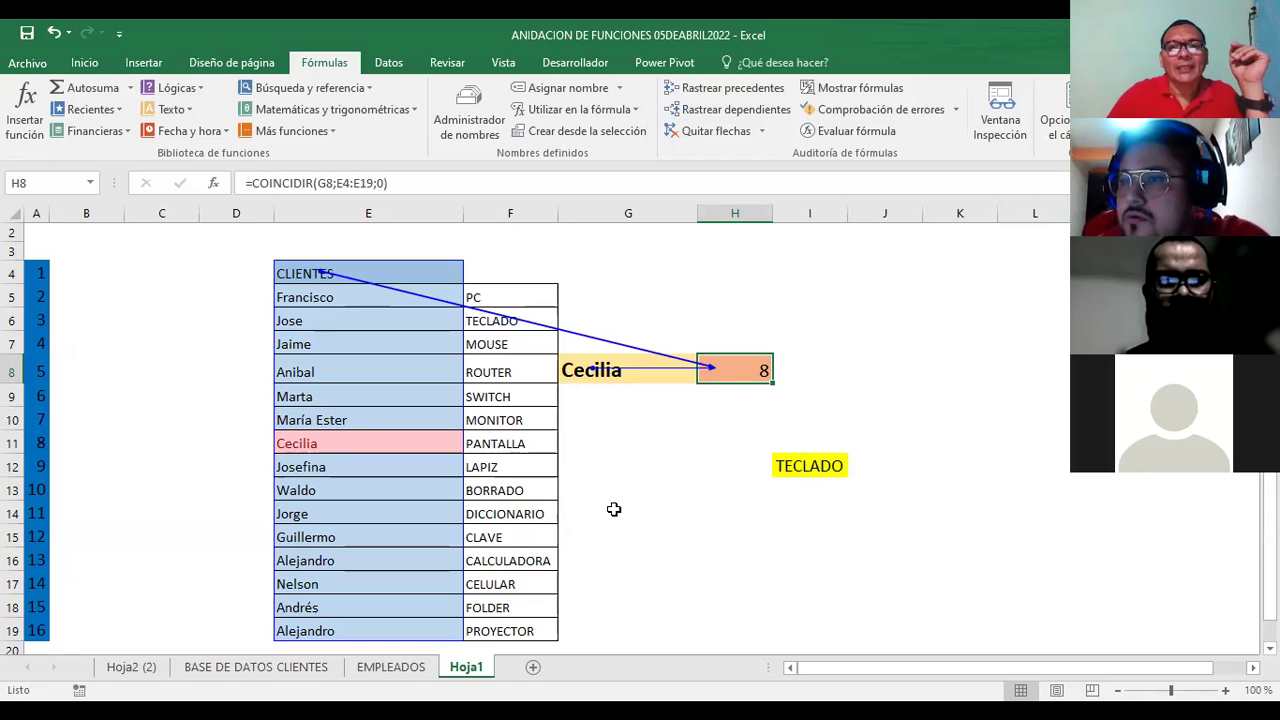
Step: Replace Cecilia with Jaime in G8 so H8 returns position 4
{"action": "double_click", "coordinate": [619, 372]}
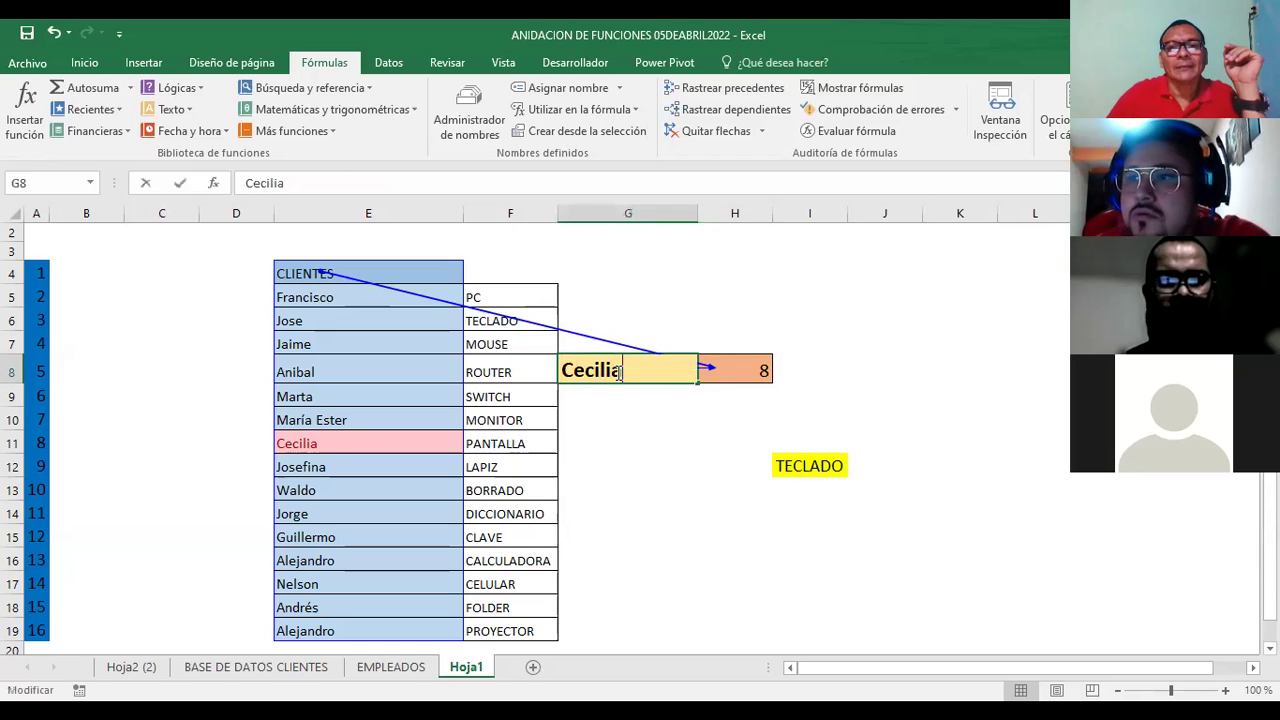
{"action": "key", "text": "BackSpace"}
{"action": "key", "text": "BackSpace"}
{"action": "key", "text": "BackSpace"}
{"action": "key", "text": "BackSpace"}
{"action": "key", "text": "BackSpace"}
{"action": "key", "text": "BackSpace"}
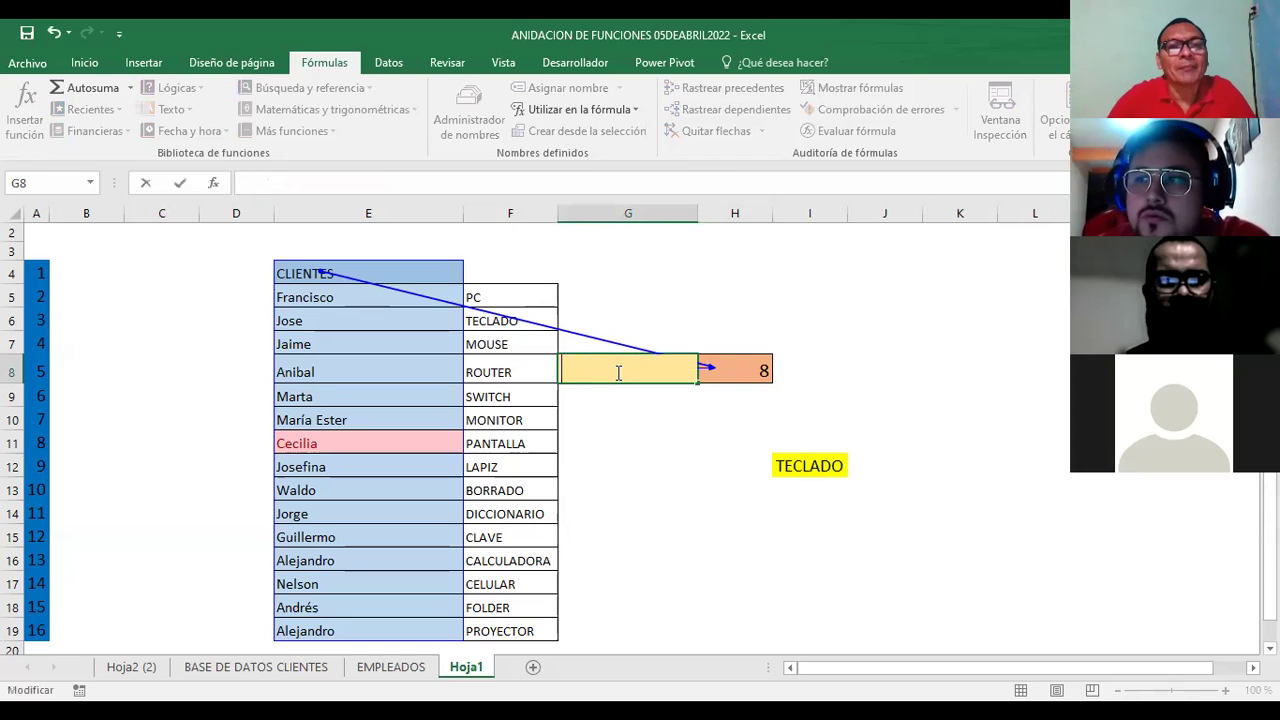
{"action": "type", "text": "Jaime"}
{"action": "key", "text": "Return"}
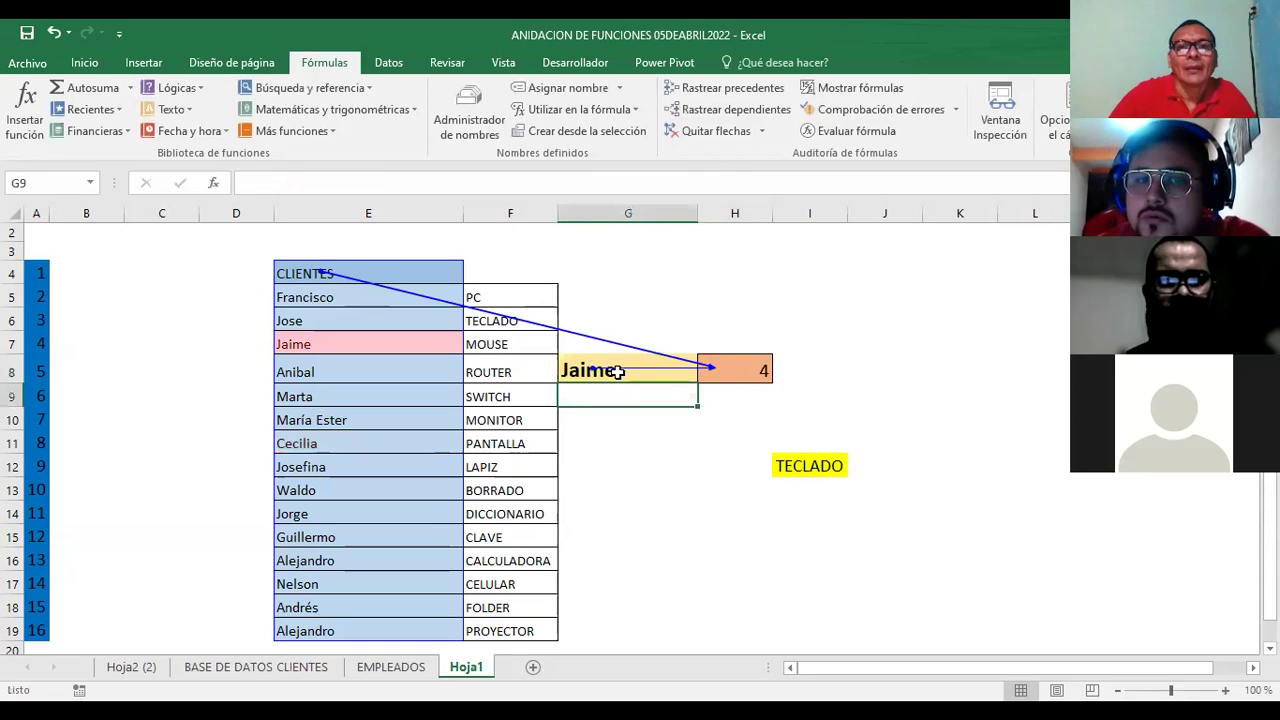
{"action": "key", "text": "Up"}
{"action": "key", "text": "Up"}
{"action": "key", "text": "Up"}
{"action": "key", "text": "Right"}
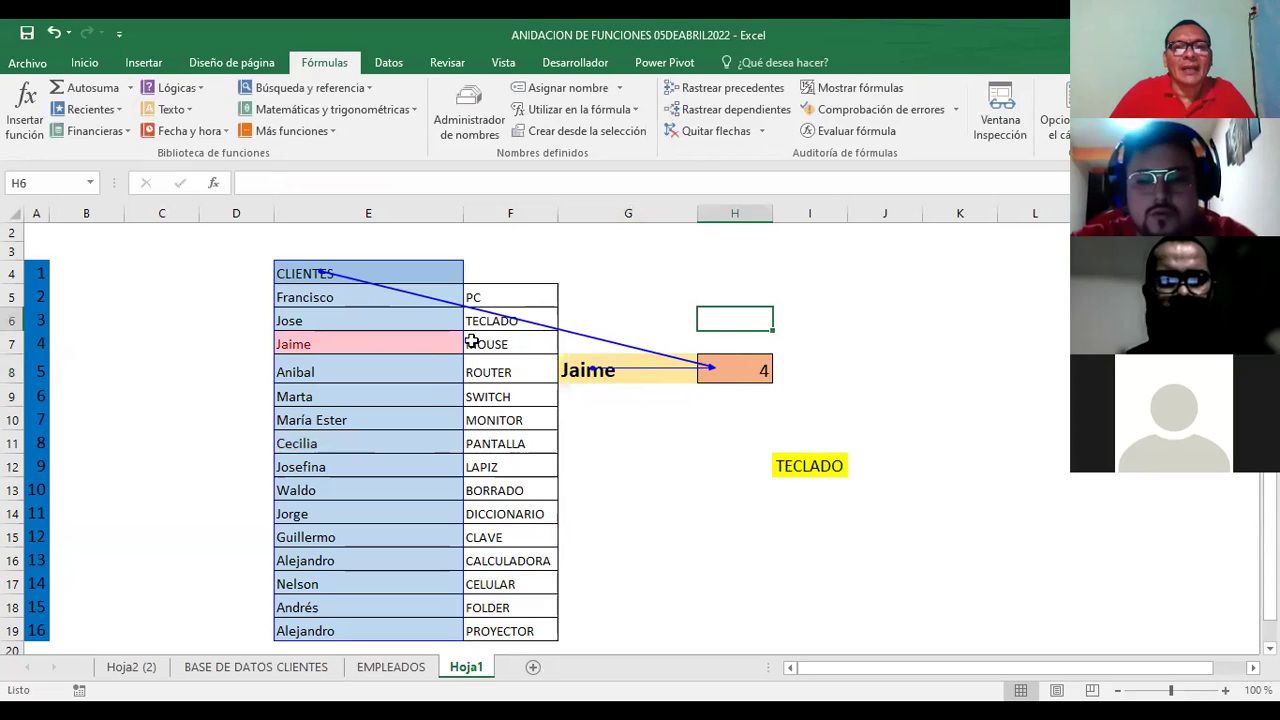
Step: Compare Anibal and Jaime in the client list with the H8 COINCIDIR result, then select I12
{"action": "left_click", "coordinate": [428, 362]}
{"action": "left_click", "coordinate": [411, 341]}
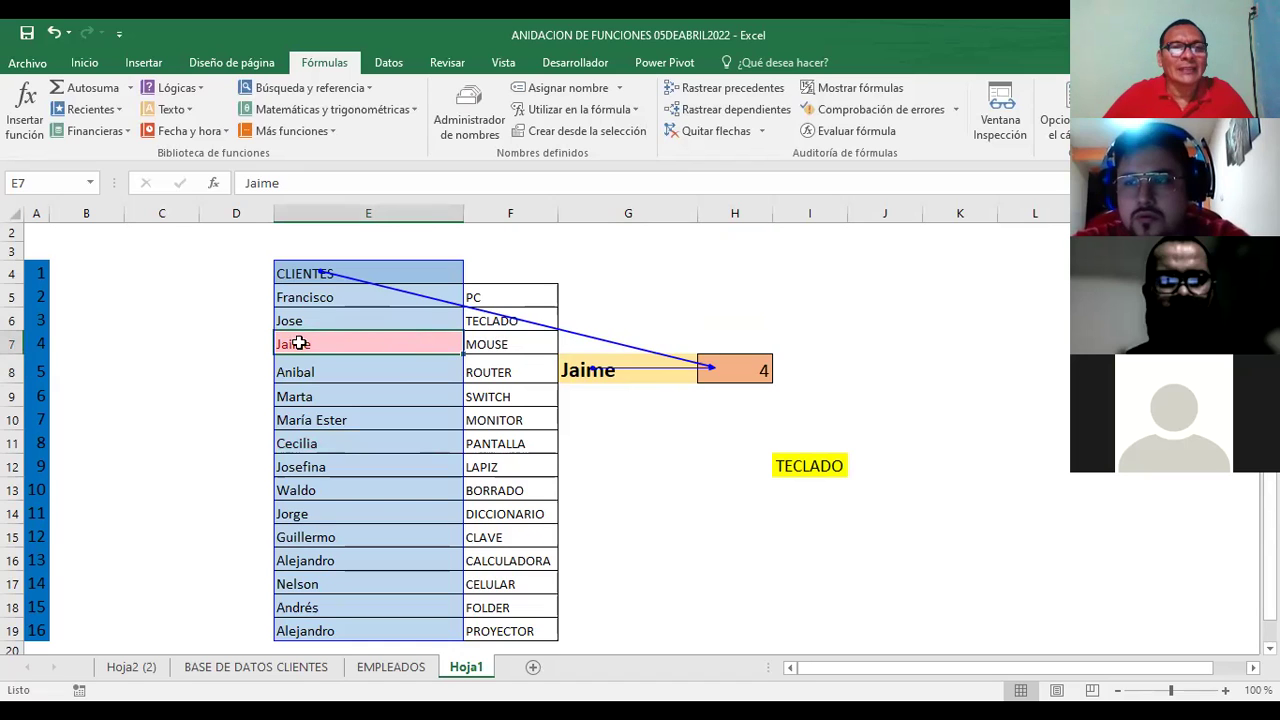
{"action": "left_click", "coordinate": [728, 362]}
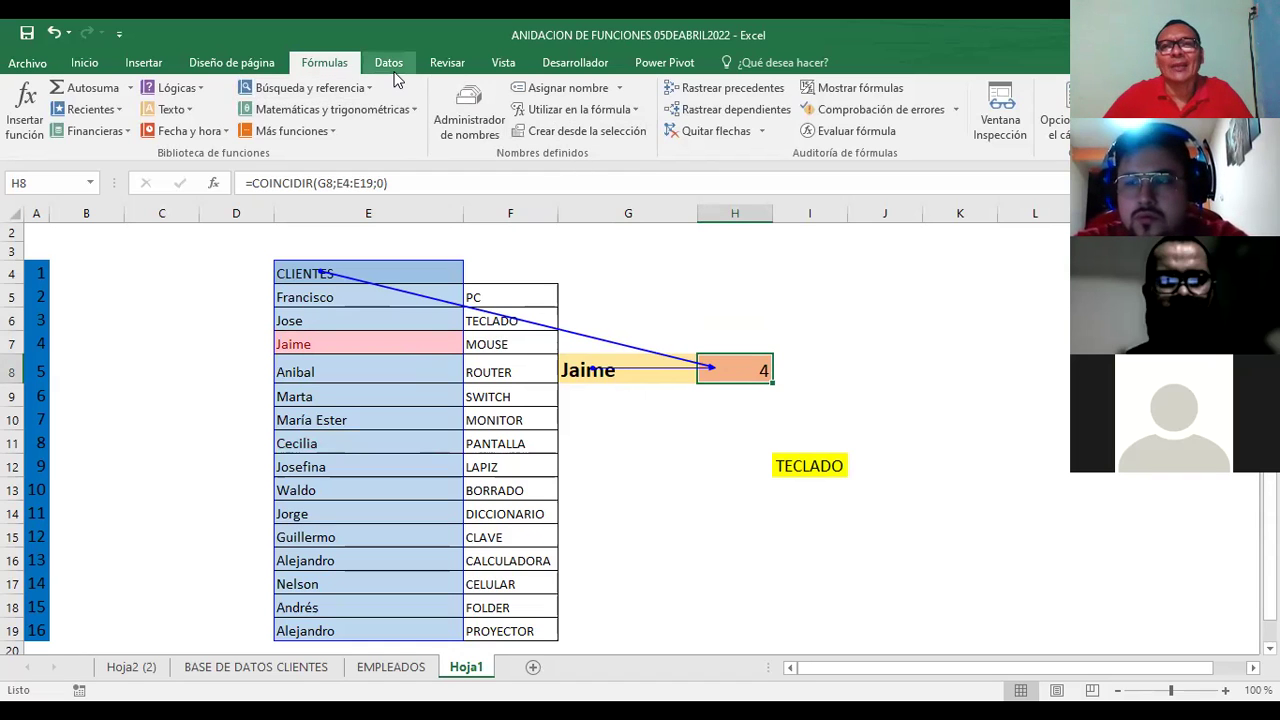
{"action": "left_click", "coordinate": [807, 299]}
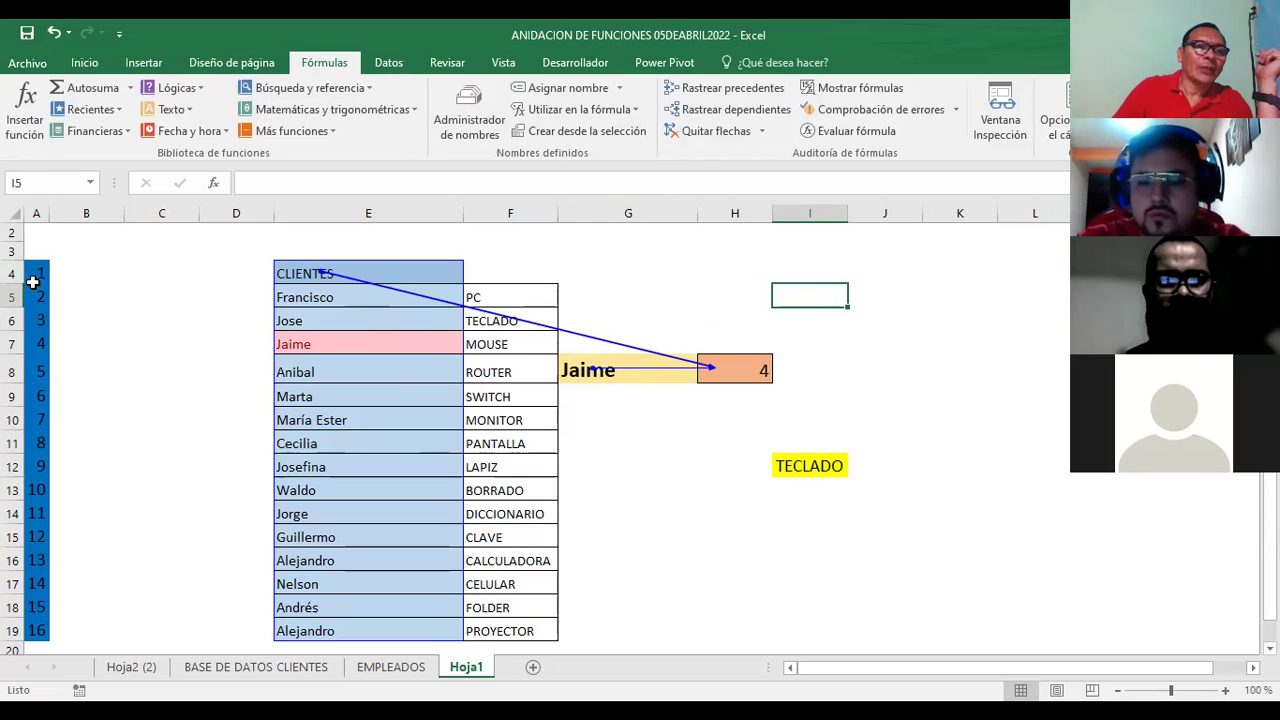
{"action": "left_click_drag", "start_coordinate": [33, 283], "coordinate": [33, 633]}
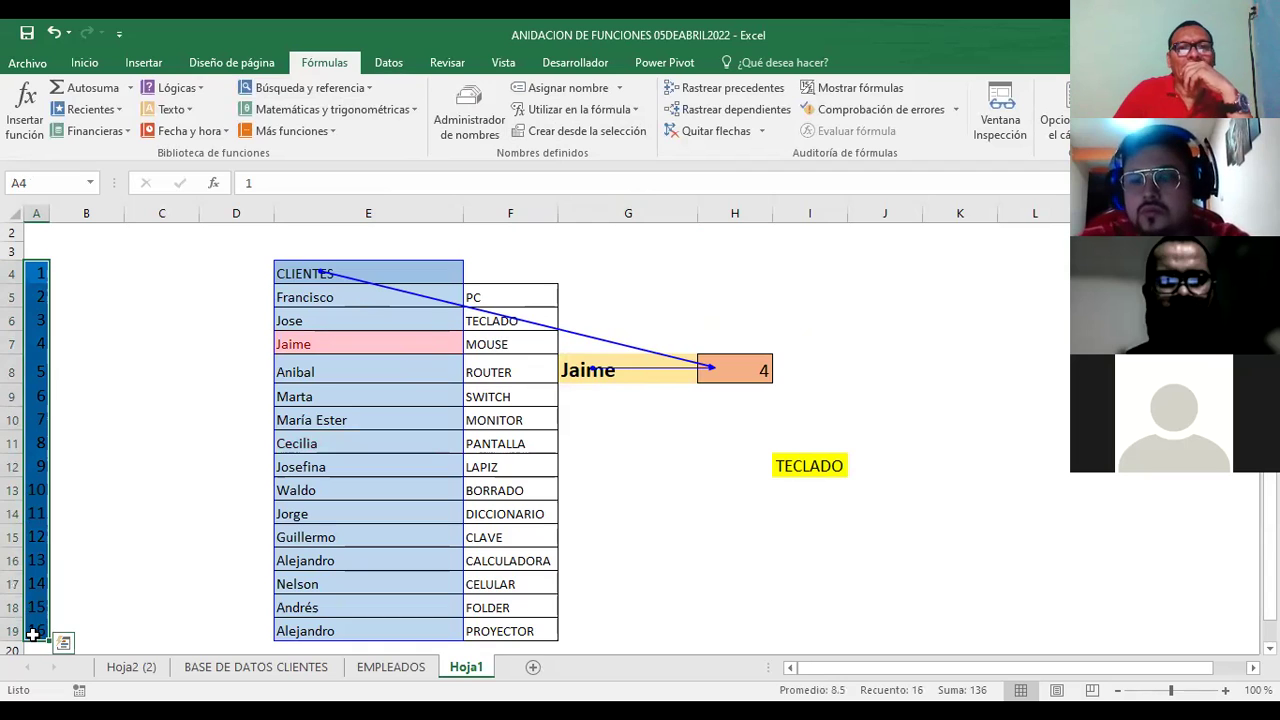
{"action": "left_click", "coordinate": [160, 423]}
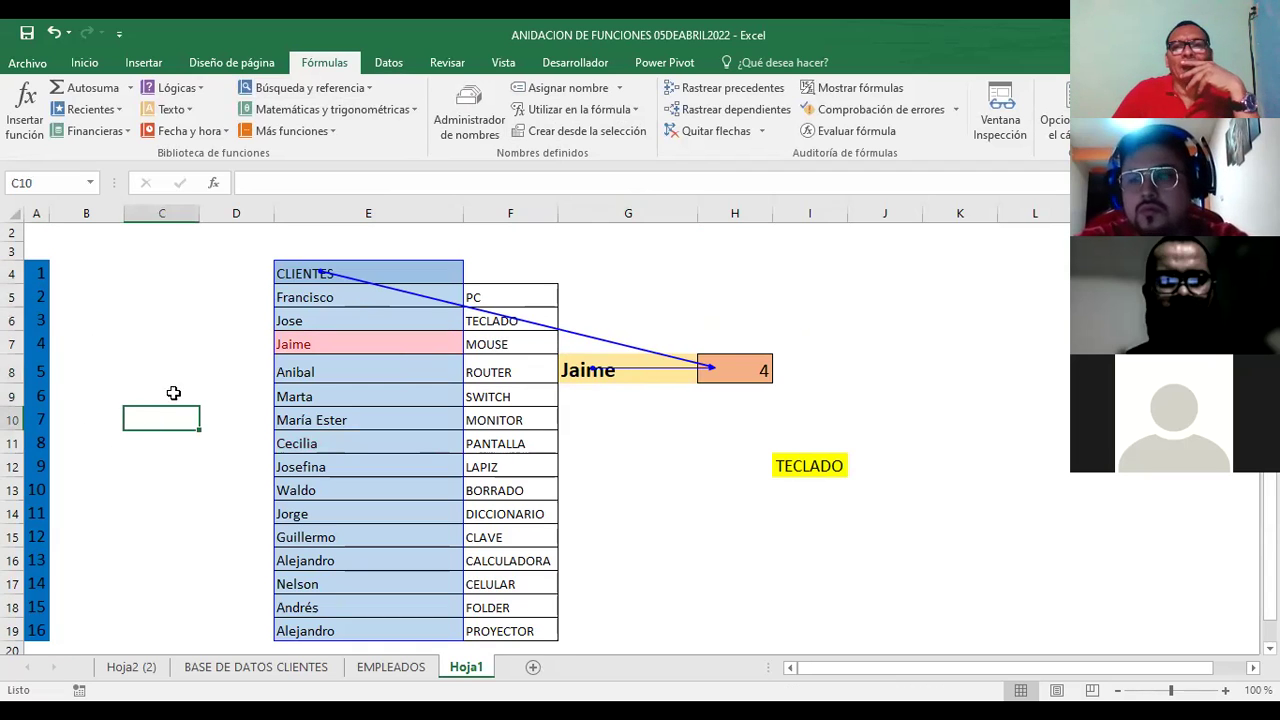
{"action": "left_click", "coordinate": [787, 465]}
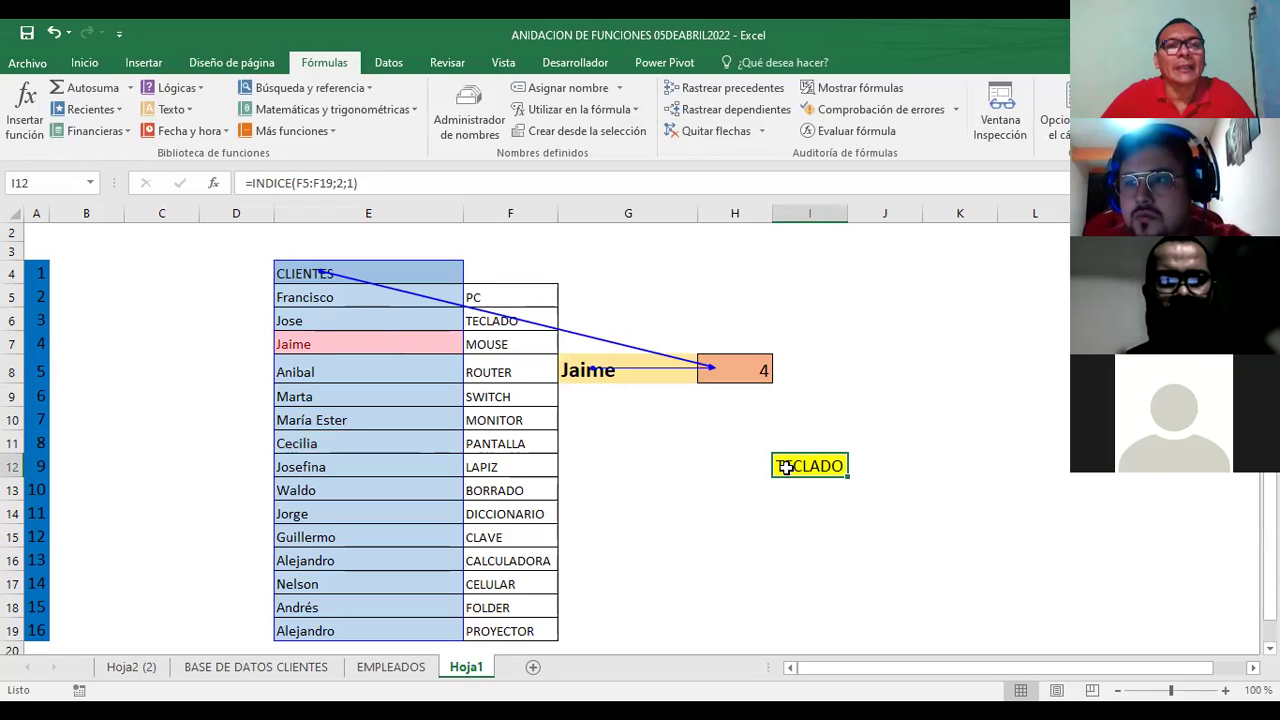
Step: Step through I12's INDICE arguments F5:F19, row 2 and column 1, then reference I5
{"action": "key", "text": "F2"}
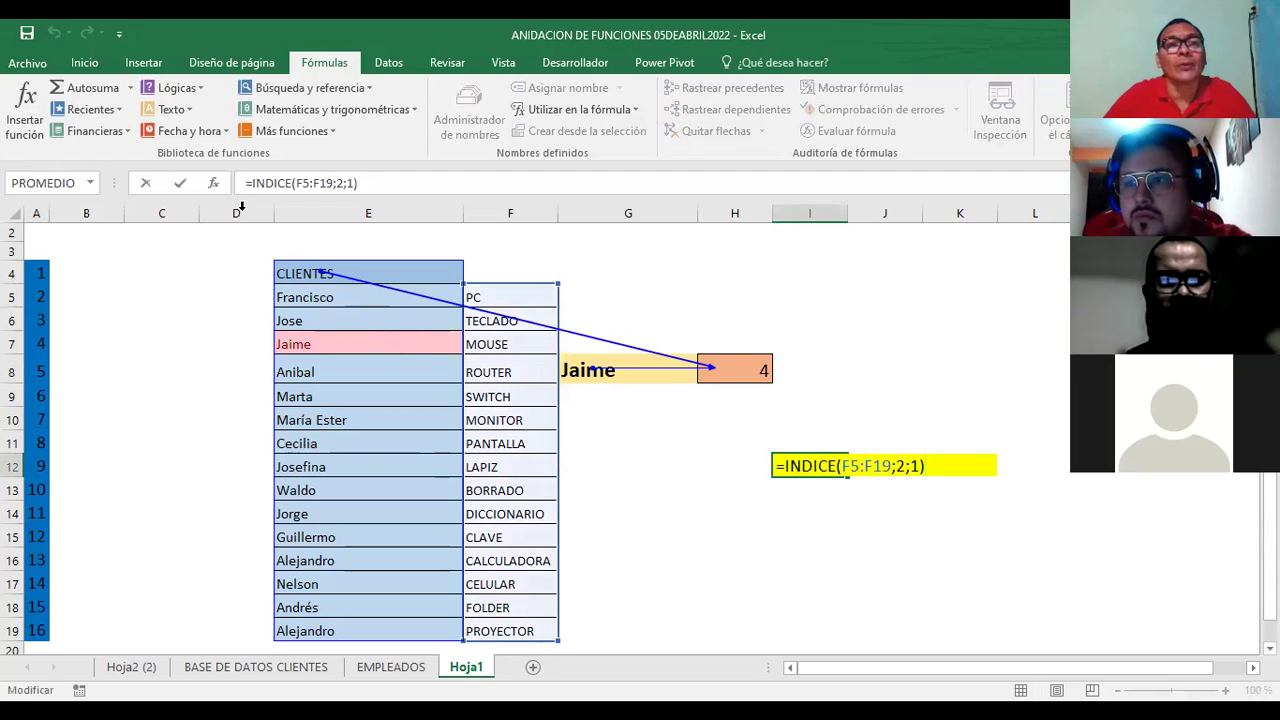
{"action": "left_click", "coordinate": [853, 466]}
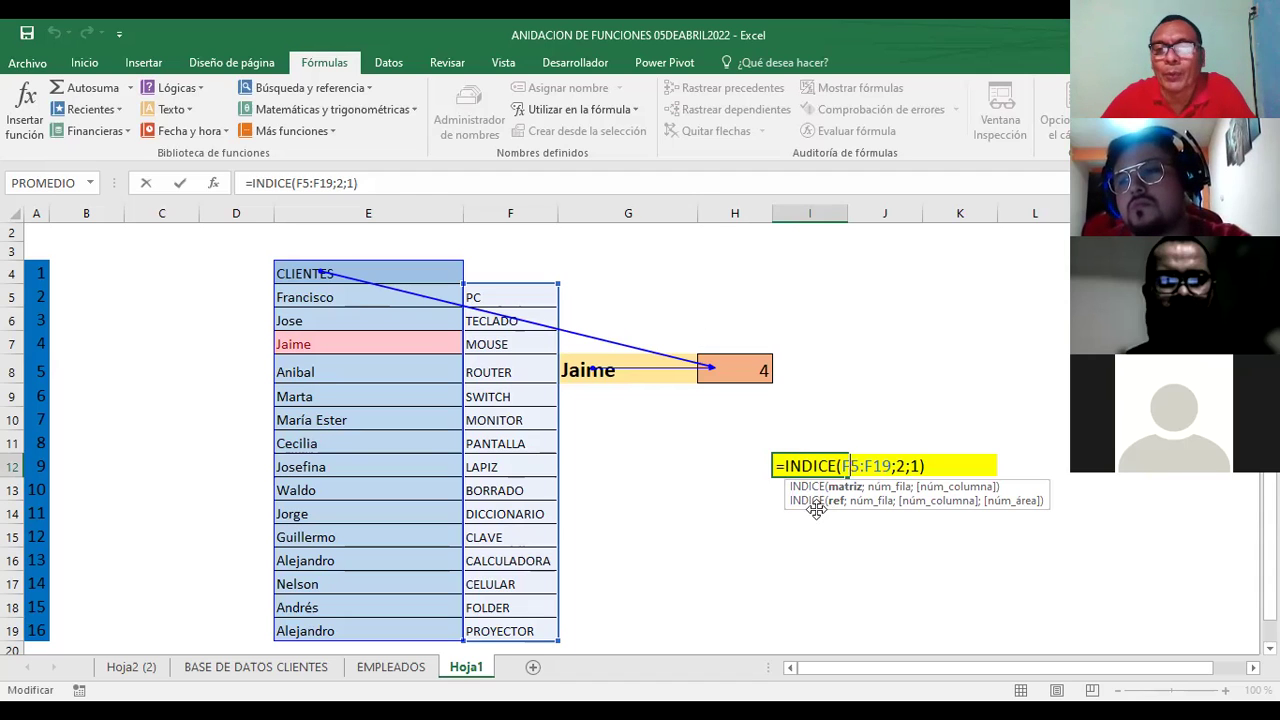
{"action": "left_click", "coordinate": [839, 488]}
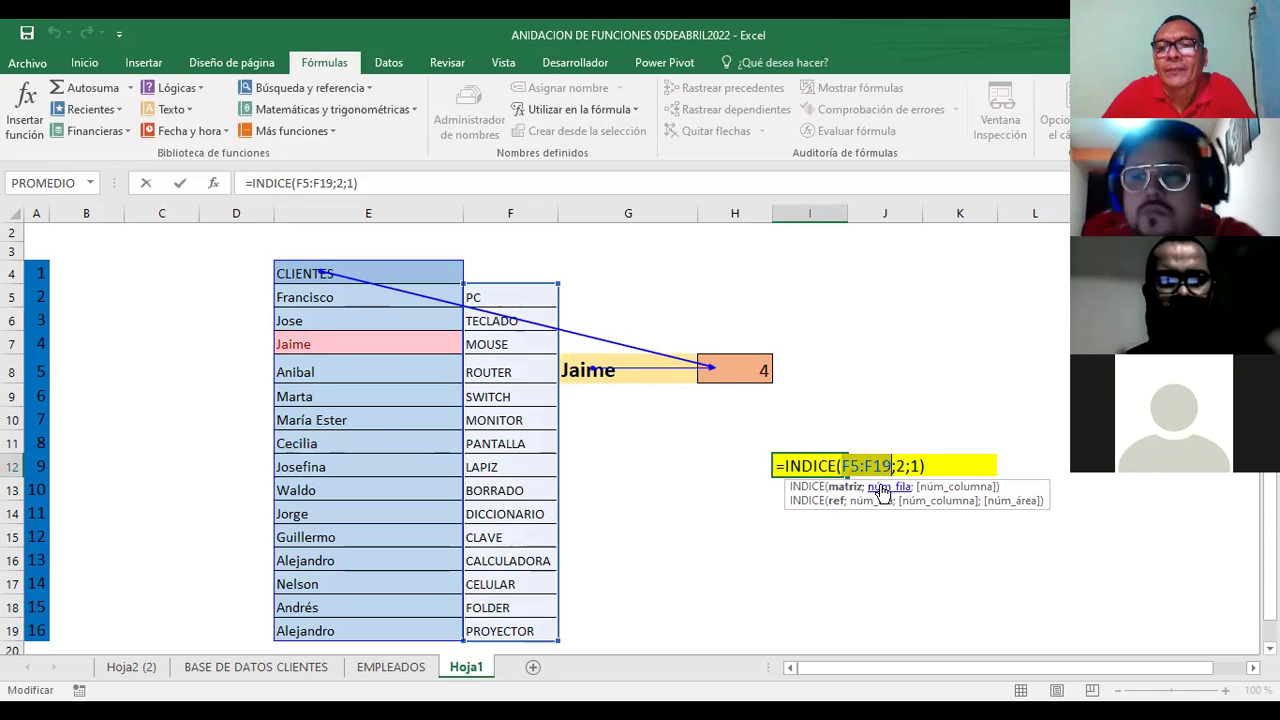
{"action": "left_click", "coordinate": [881, 488]}
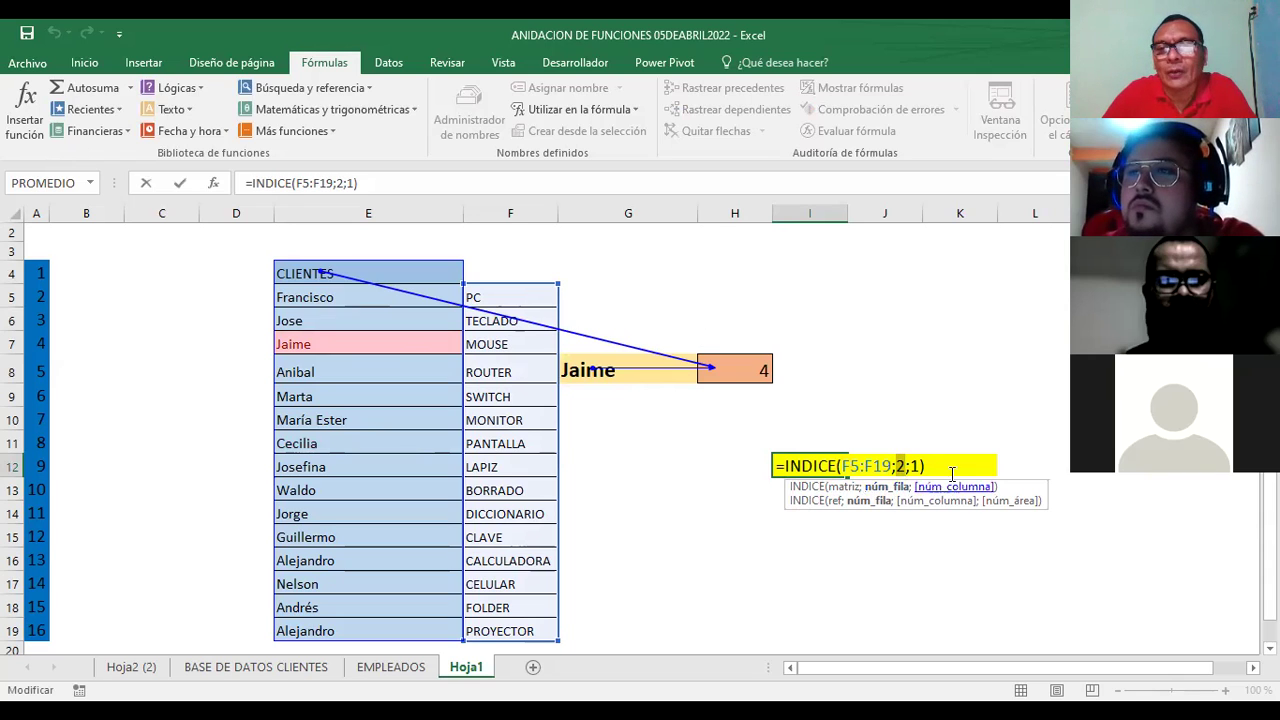
{"action": "left_click", "coordinate": [913, 466]}
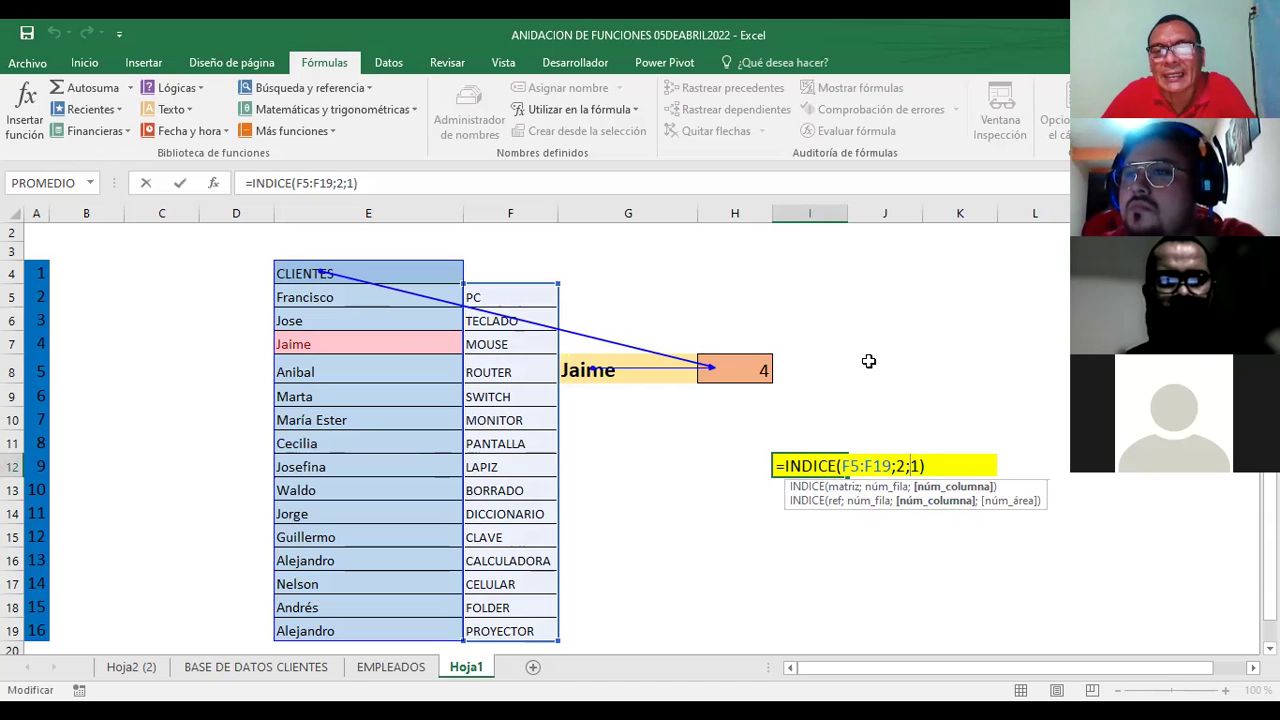
{"action": "left_click", "coordinate": [818, 295]}
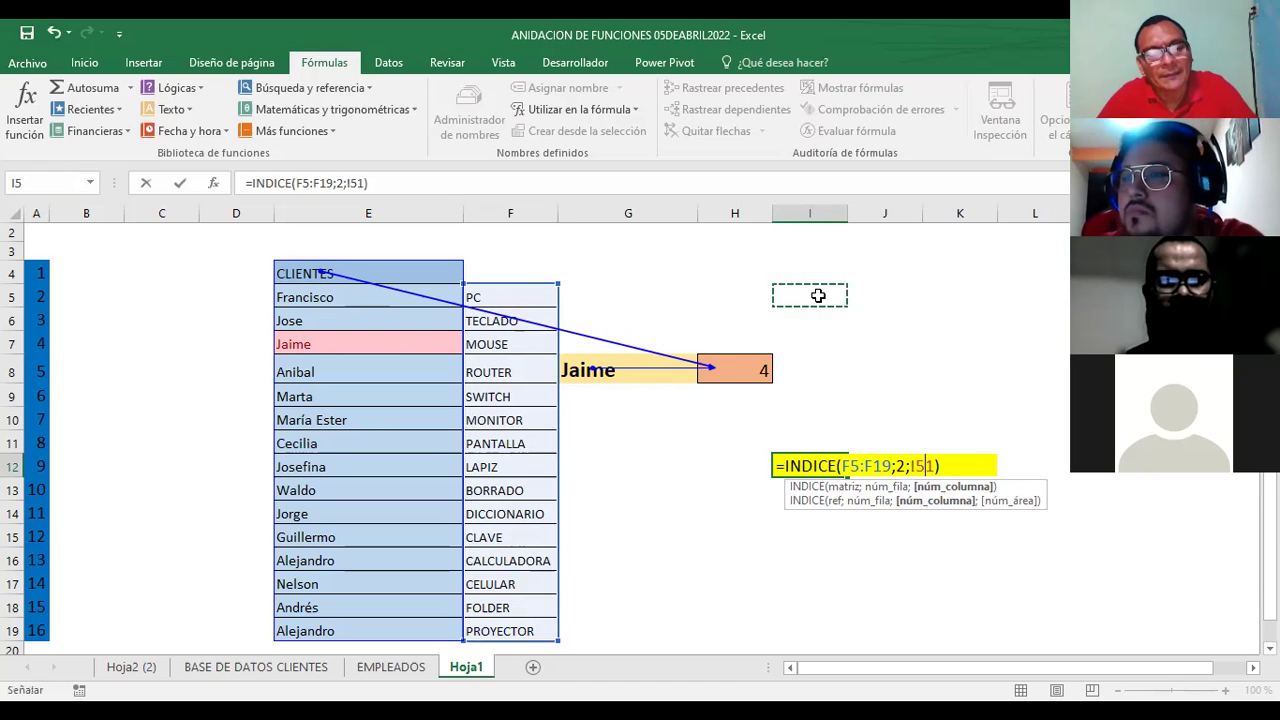
Step: Confirm I12 showing TECLADO and type headers NOMBRE, SALARIO and BONO in I4:K4
{"action": "key", "text": "Return"}
{"action": "mouse_move", "coordinate": [800, 272]}
{"action": "left_mouse_down"}
{"action": "mouse_move", "coordinate": [940, 297]}
{"action": "mouse_move", "coordinate": [960, 325]}
{"action": "left_mouse_up"}
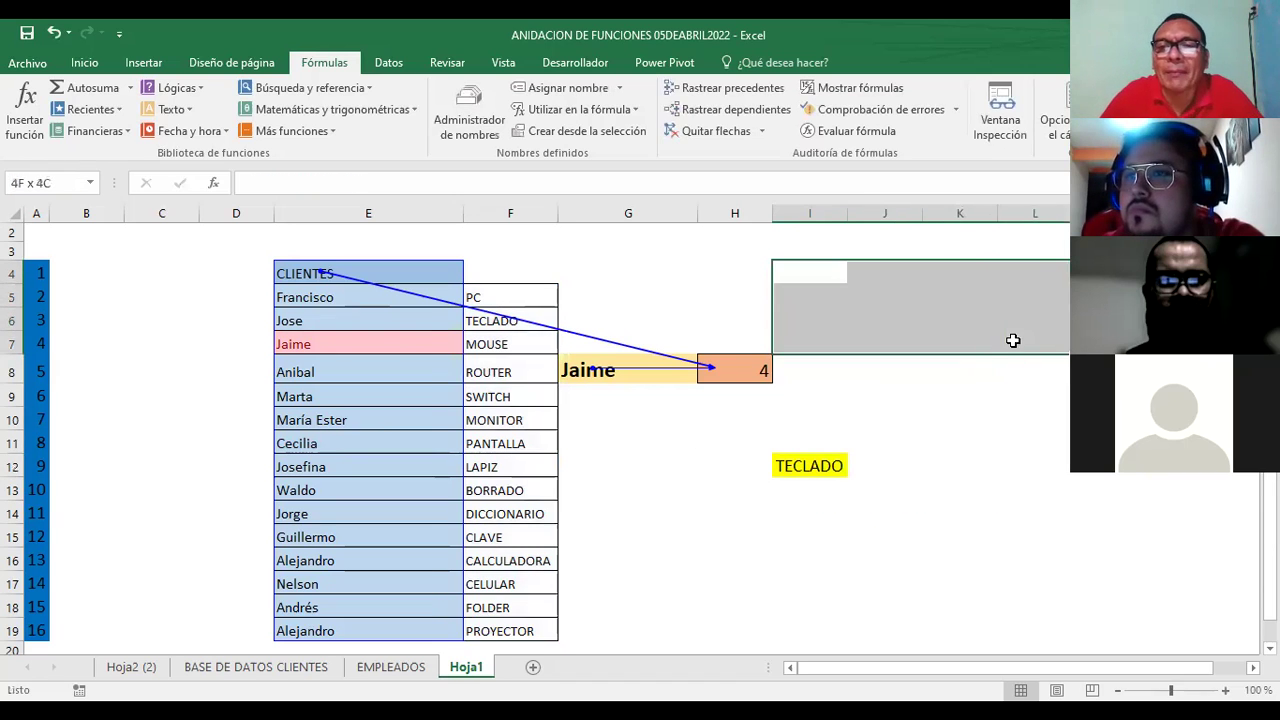
{"action": "key", "text": "Left"}
{"action": "key", "text": "Right"}
{"action": "type", "text": "nomvre"}
{"action": "key", "text": "BackSpace"}
{"action": "key", "text": "BackSpace"}
{"action": "key", "text": "BackSpace"}
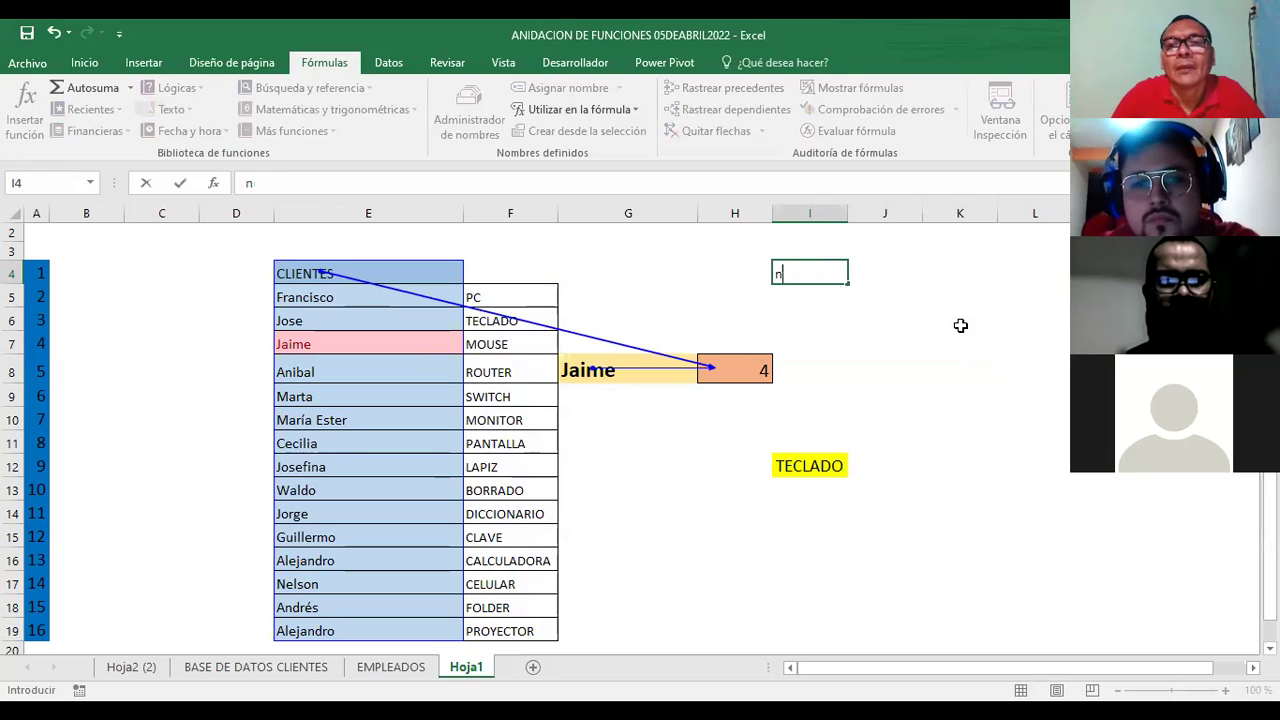
{"action": "key", "text": "BackSpace"}
{"action": "type", "text": "NOMBRE"}
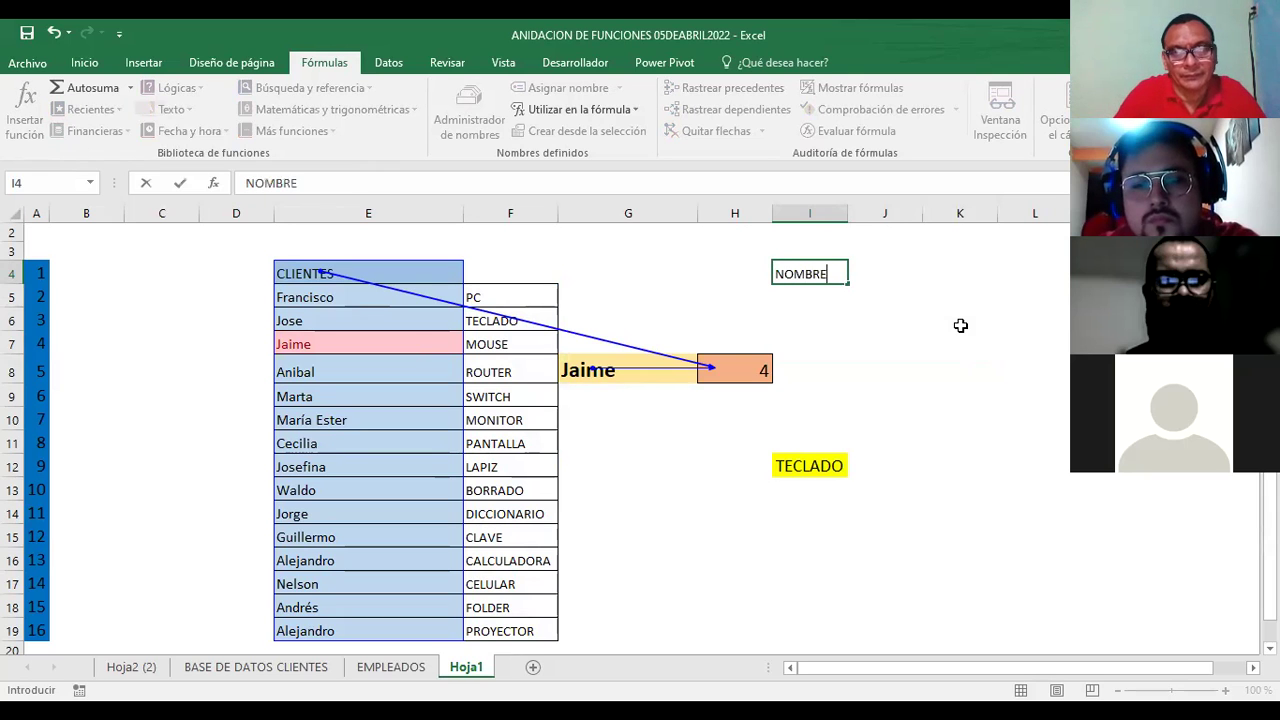
{"action": "key", "text": "Tab"}
{"action": "type", "text": "SALA"}
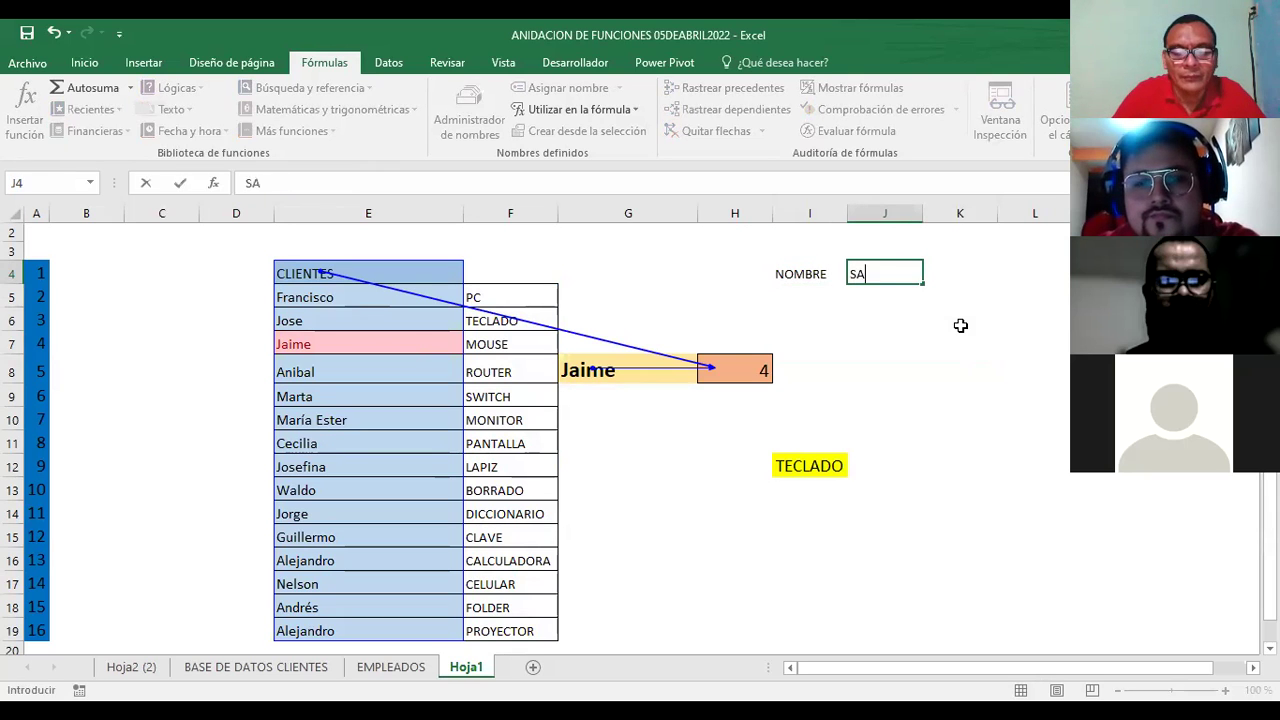
{"action": "type", "text": "RIO"}
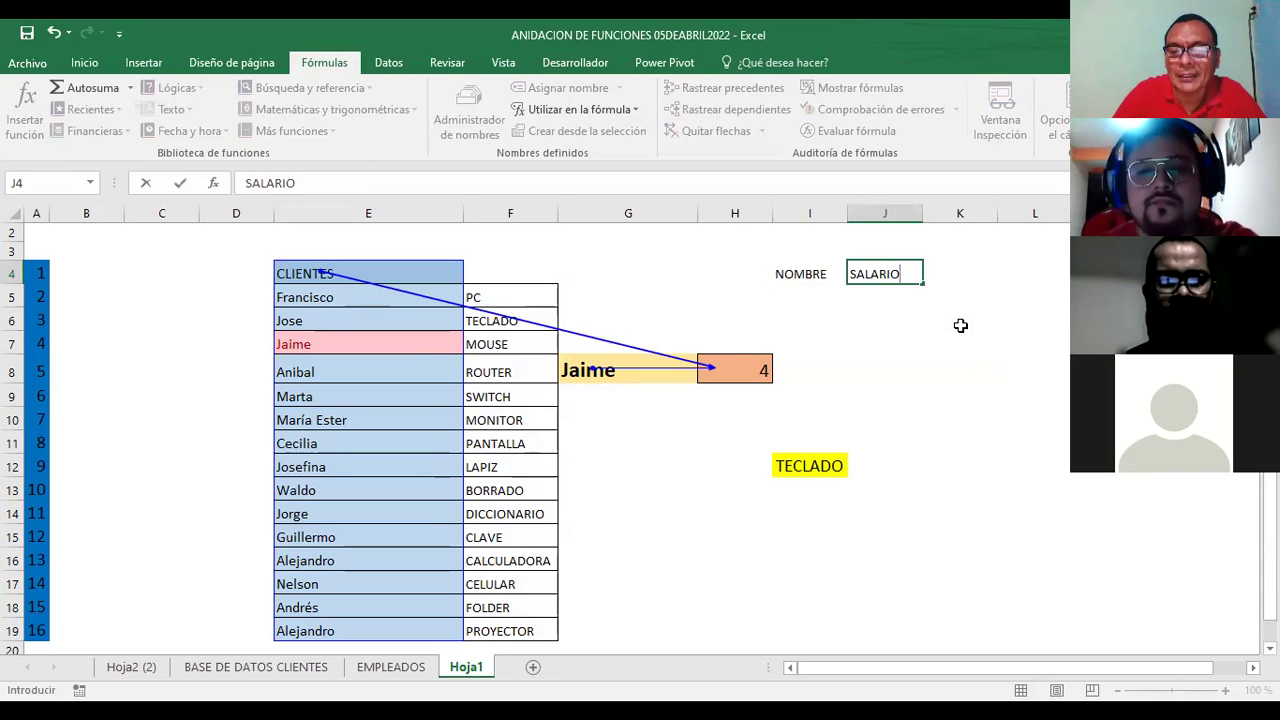
{"action": "key", "text": "Return"}
{"action": "key", "text": "Up"}
{"action": "key", "text": "Right"}
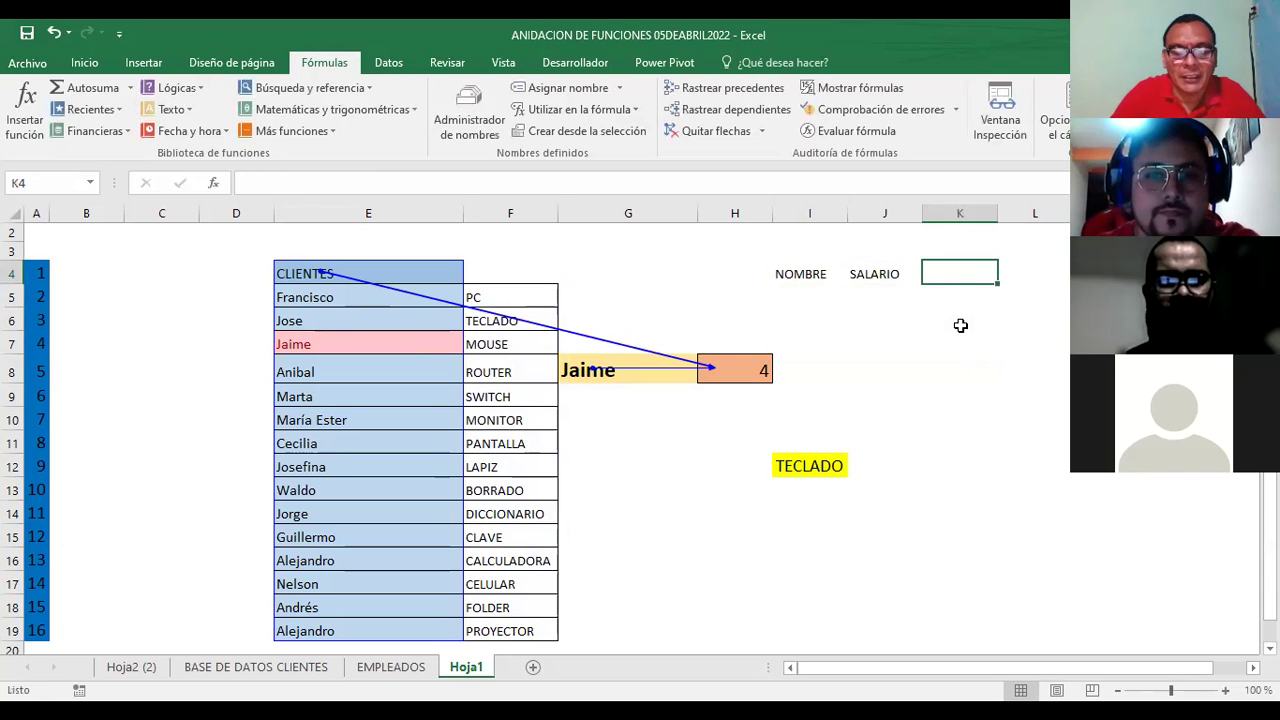
{"action": "type", "text": "BONO"}
{"action": "key", "text": "Return"}
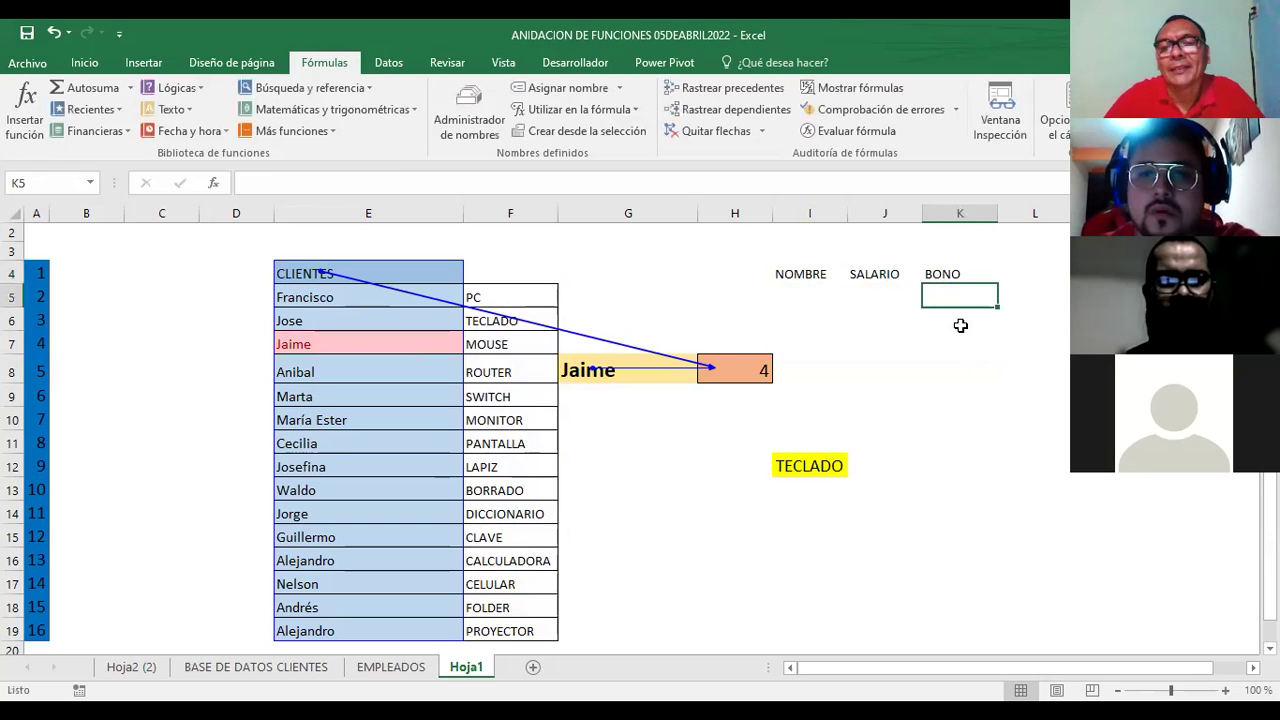
Step: Apply all borders to the new table range I4:K6
{"action": "left_click", "coordinate": [816, 277]}
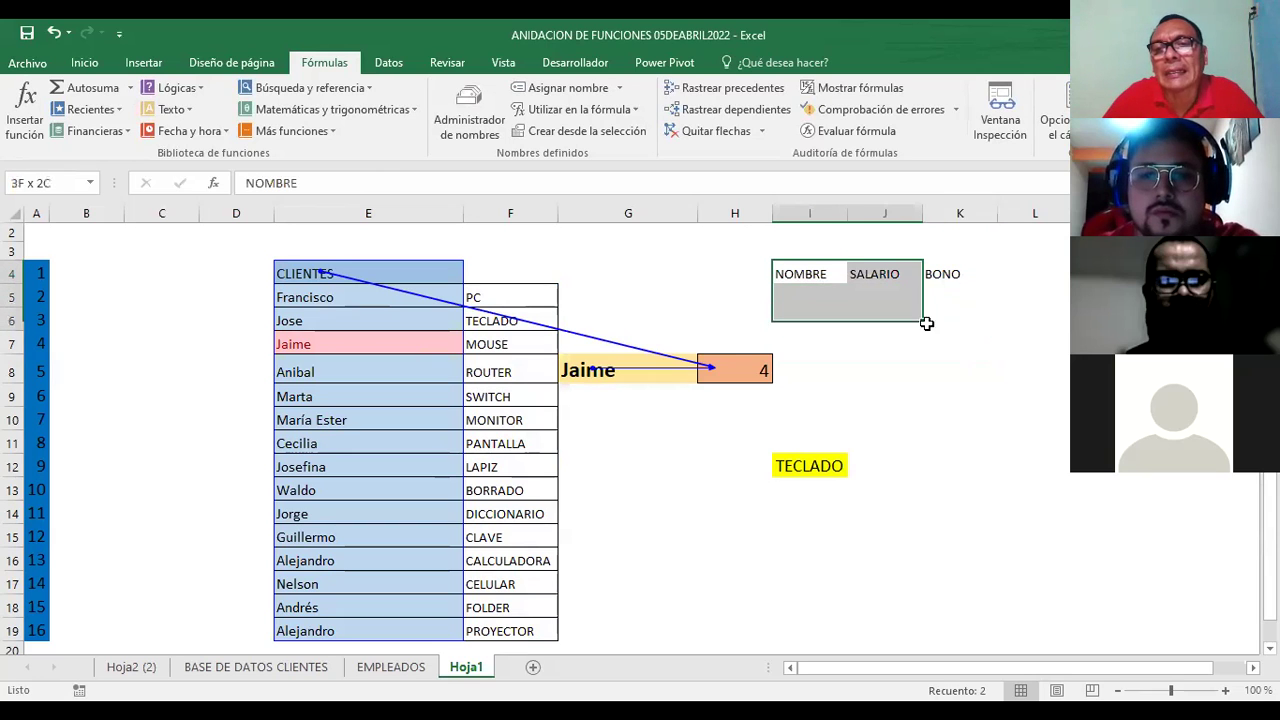
{"action": "left_click_drag", "start_coordinate": [816, 277], "coordinate": [932, 316]}
{"action": "left_click", "coordinate": [84, 63]}
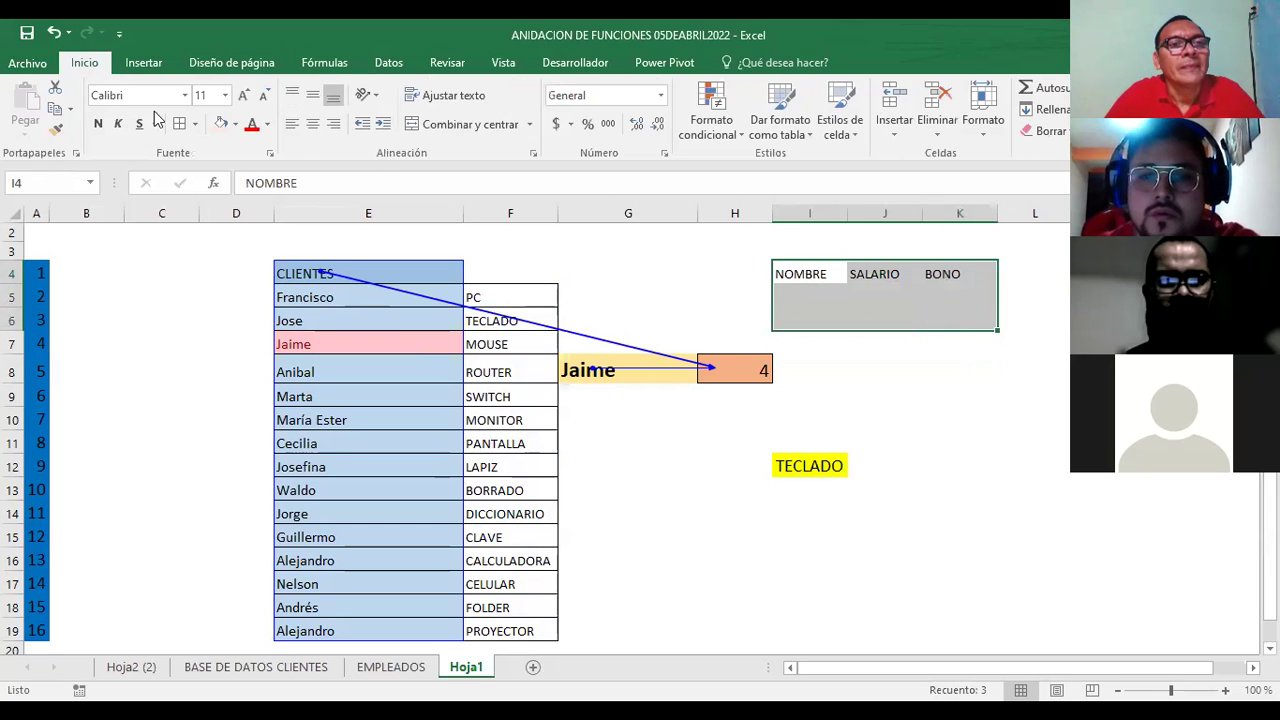
{"action": "left_click", "coordinate": [179, 123]}
{"action": "left_click", "coordinate": [912, 372]}
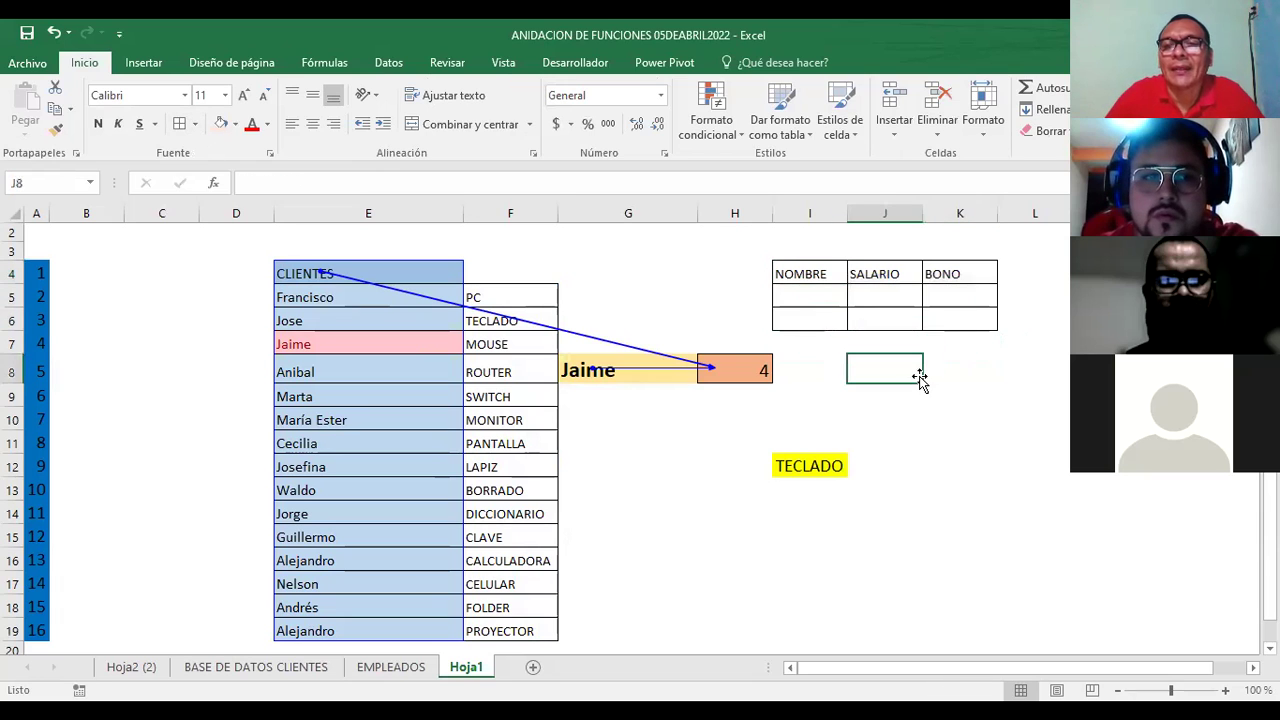
{"action": "left_click_drag", "start_coordinate": [890, 370], "coordinate": [1024, 417]}
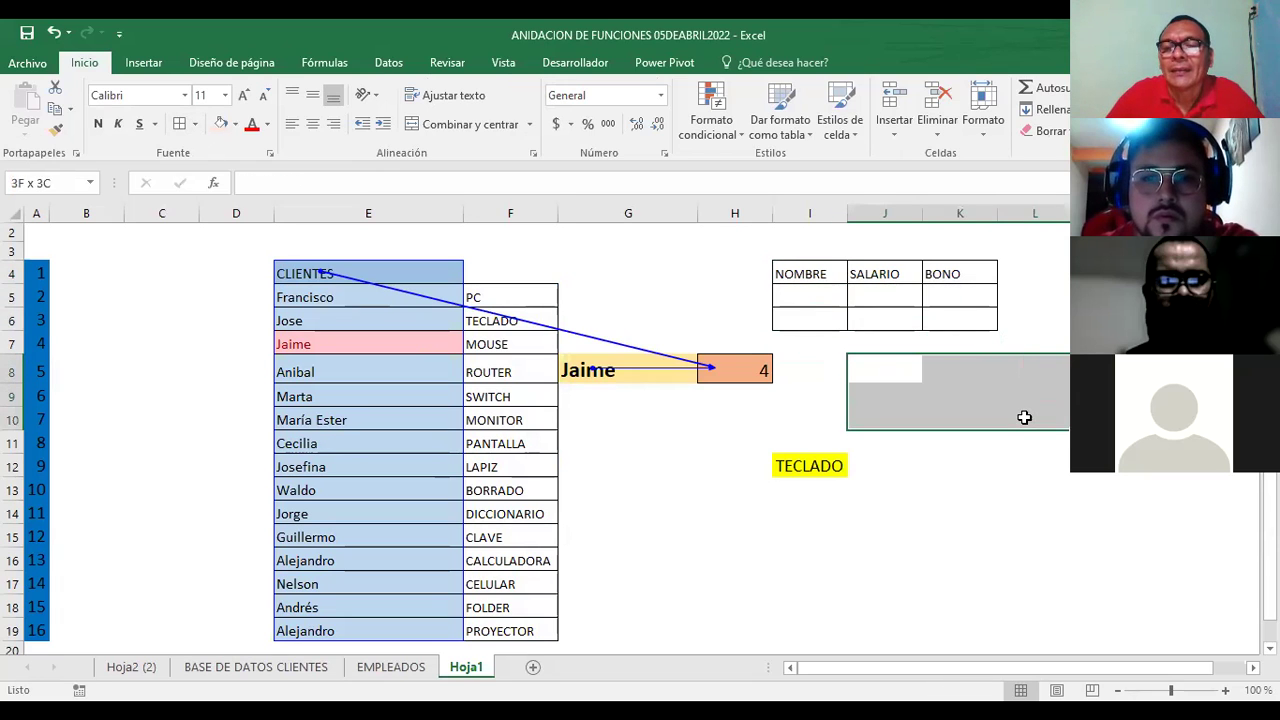
{"action": "left_click", "coordinate": [885, 374]}
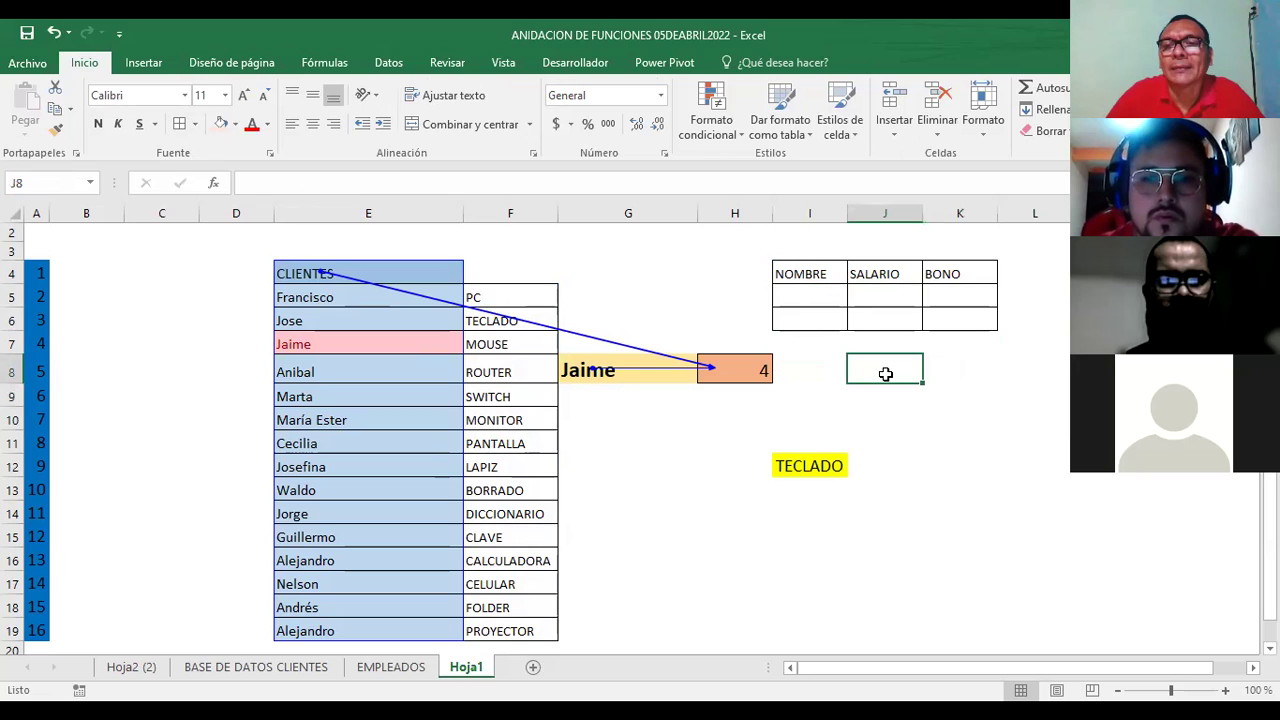
Step: Add the month labels ENERO in I3 and FEBRERO in J8
{"action": "left_click", "coordinate": [805, 247]}
{"action": "type", "text": "ENERO"}
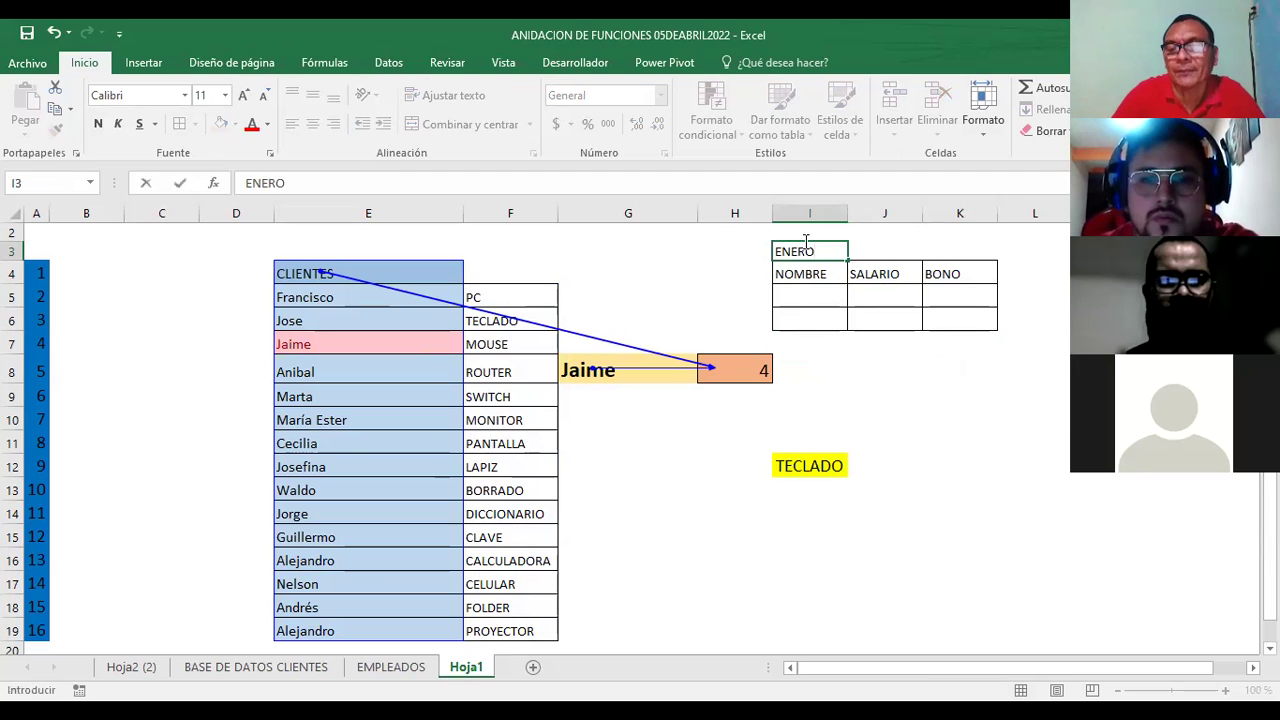
{"action": "key", "text": "Return"}
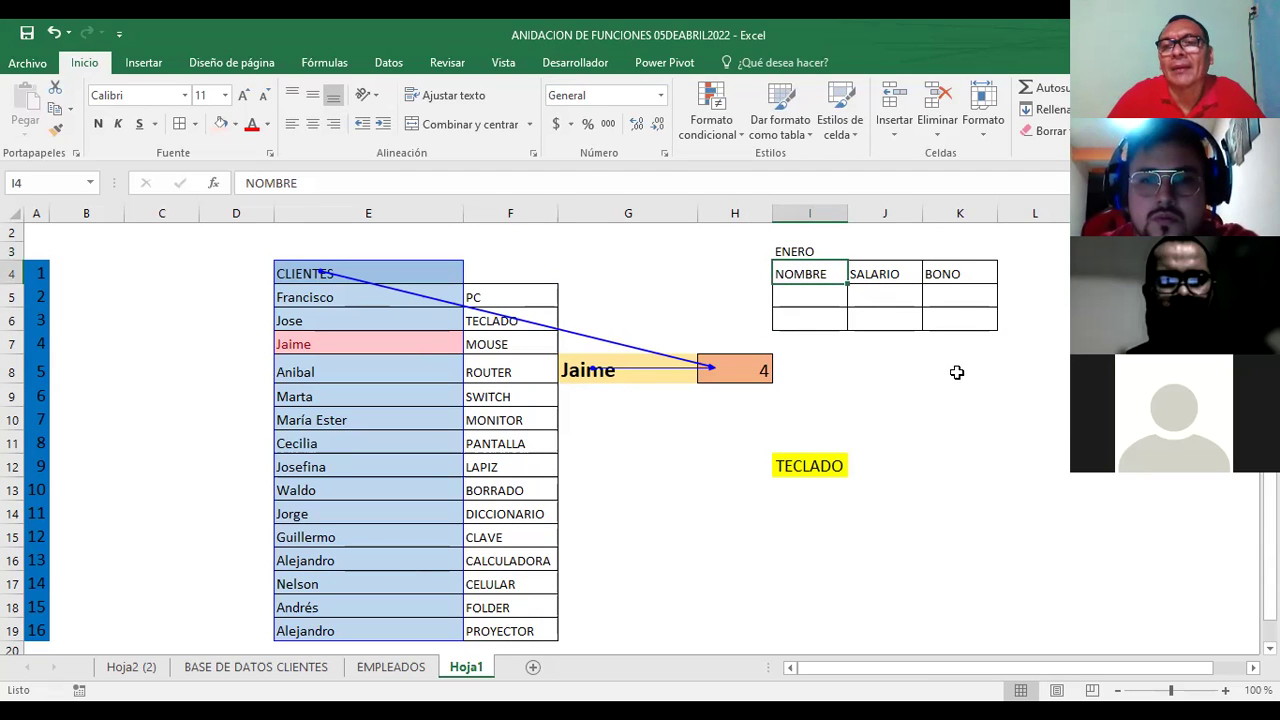
{"action": "left_click", "coordinate": [872, 370]}
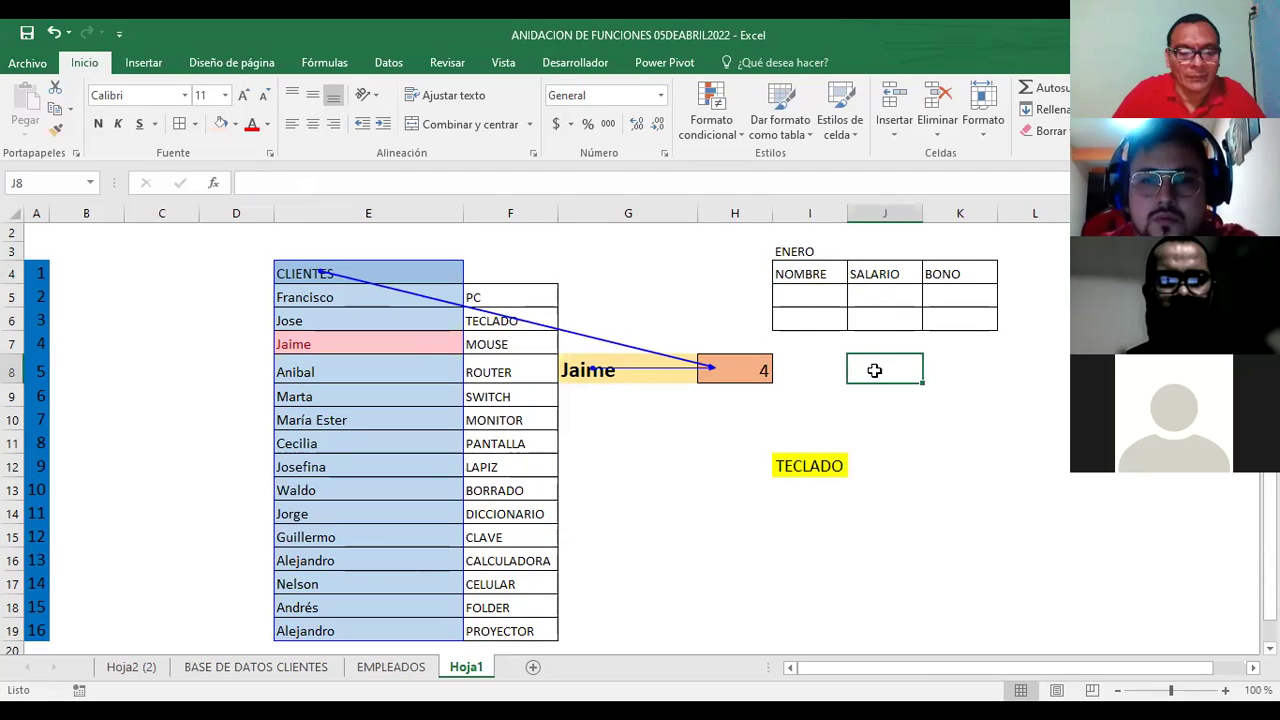
{"action": "type", "text": "FEBRERO"}
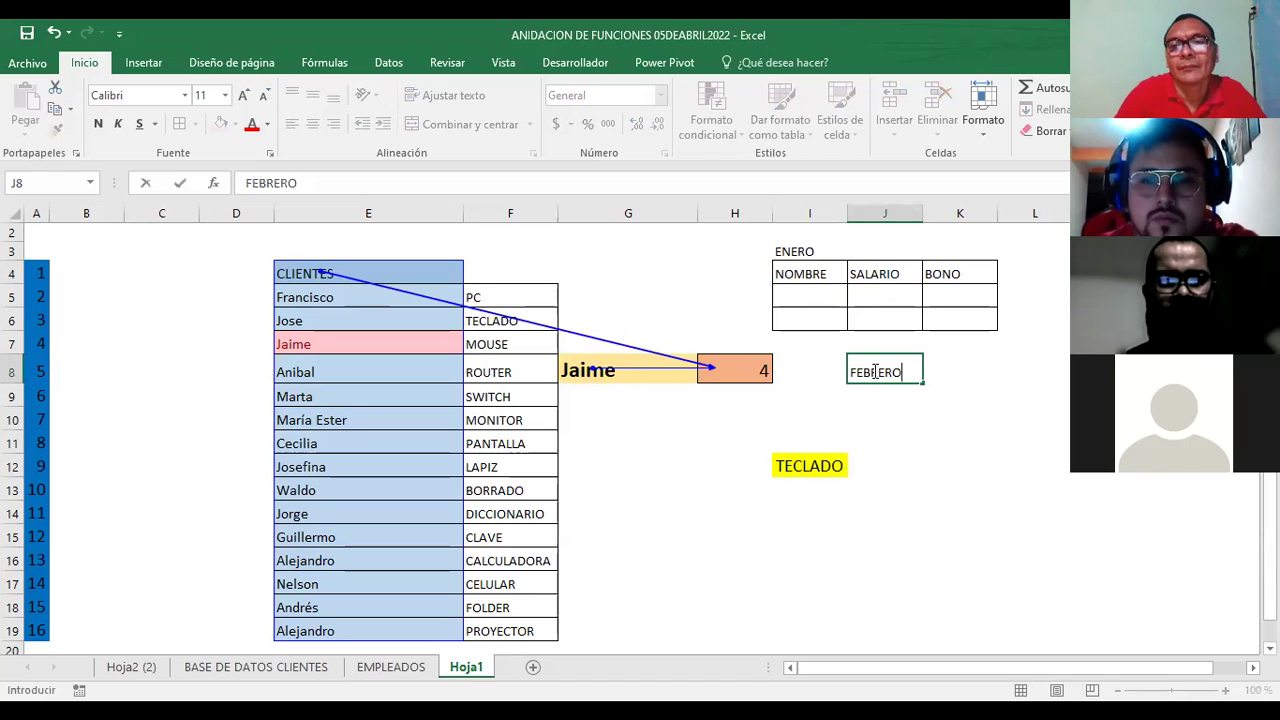
{"action": "left_click", "coordinate": [944, 420]}
Step: Copy the I4:K6 table and paste it at J9 under FEBRERO
{"action": "left_click_drag", "start_coordinate": [810, 276], "coordinate": [960, 318]}
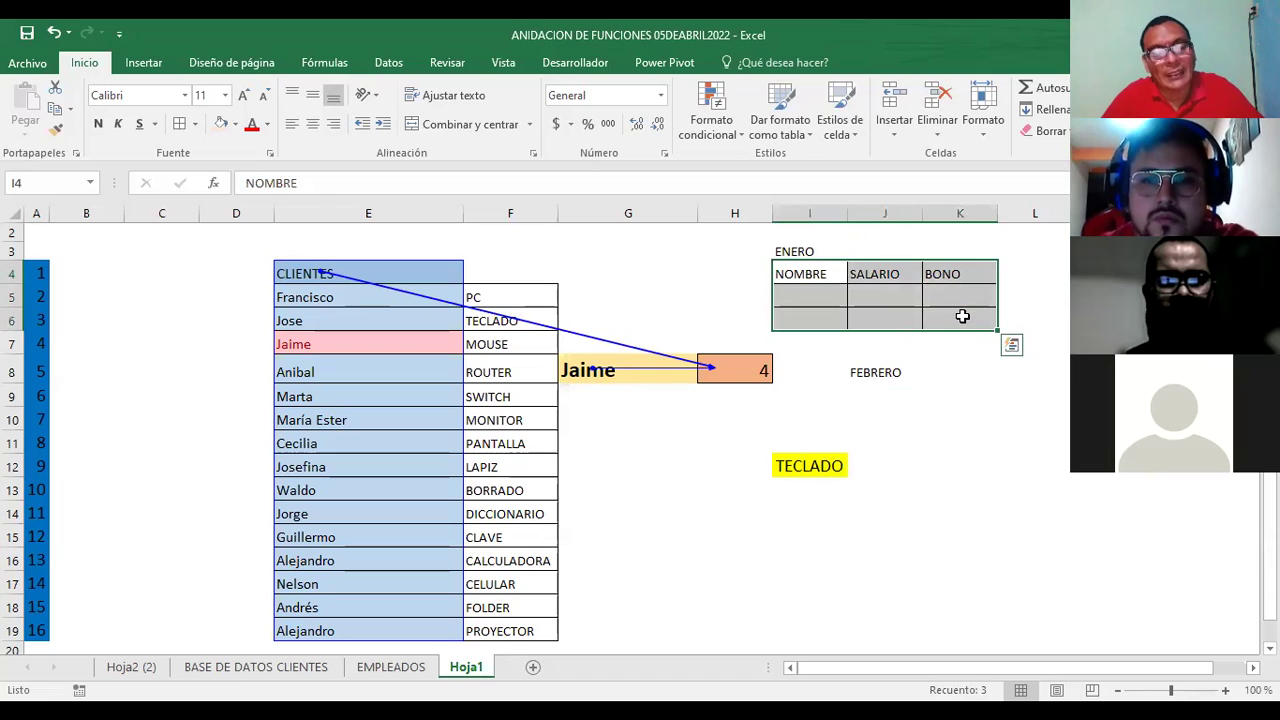
{"action": "key", "text": "ctrl+c"}
{"action": "left_click", "coordinate": [812, 394]}
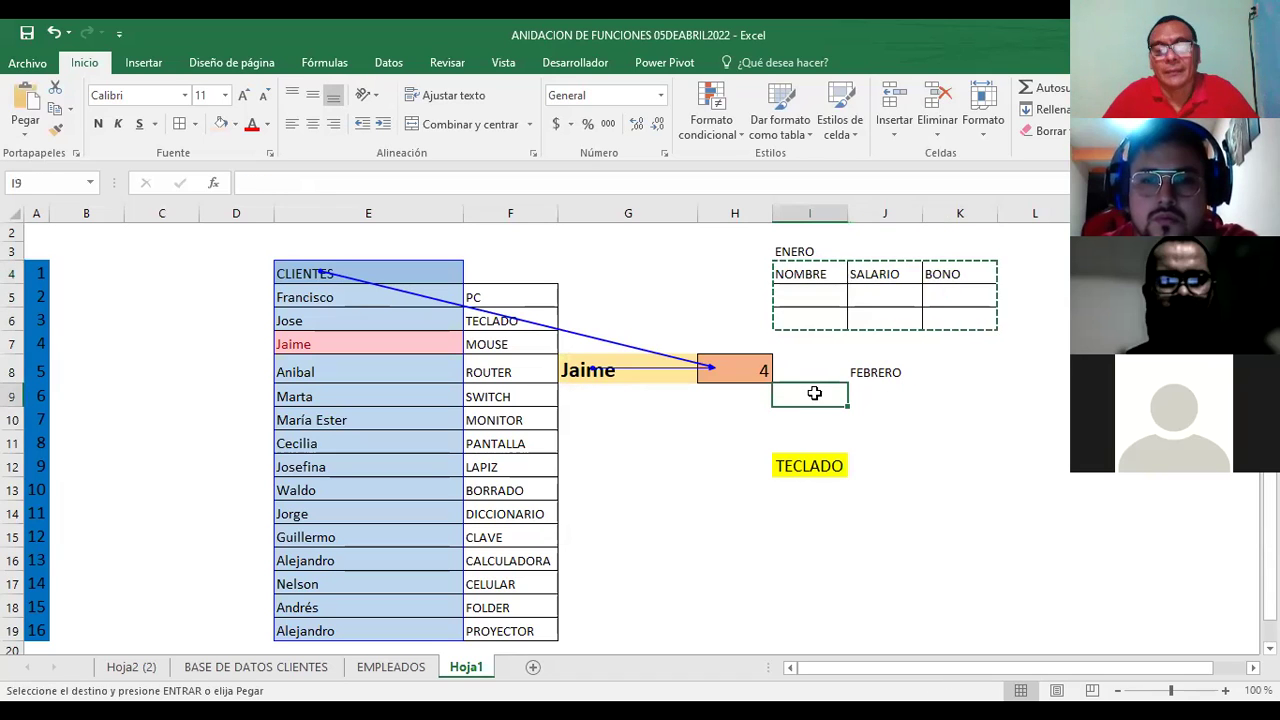
{"action": "left_click", "coordinate": [878, 394]}
{"action": "key", "text": "ctrl+v"}
{"action": "left_click", "coordinate": [965, 512]}
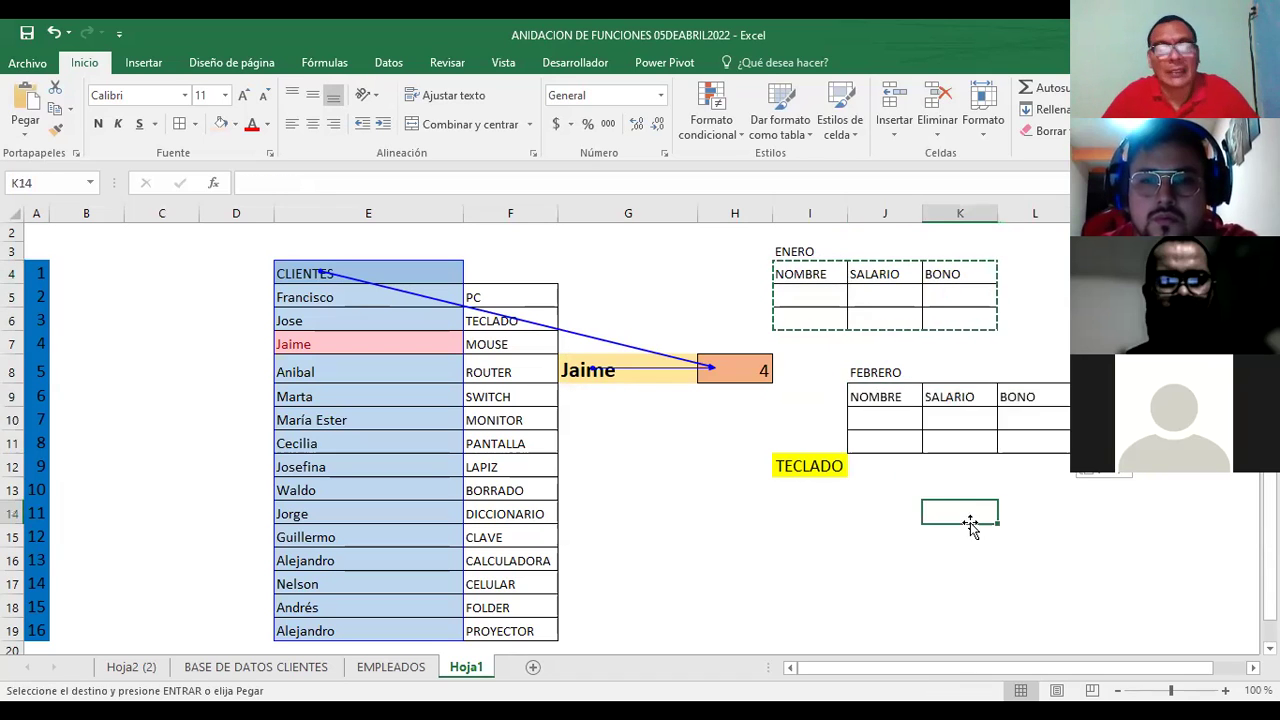
{"action": "key", "text": "Escape"}
Step: Number the months: 1 in J3 beside ENERO and 2 in K8 beside FEBRERO
{"action": "left_click", "coordinate": [862, 245]}
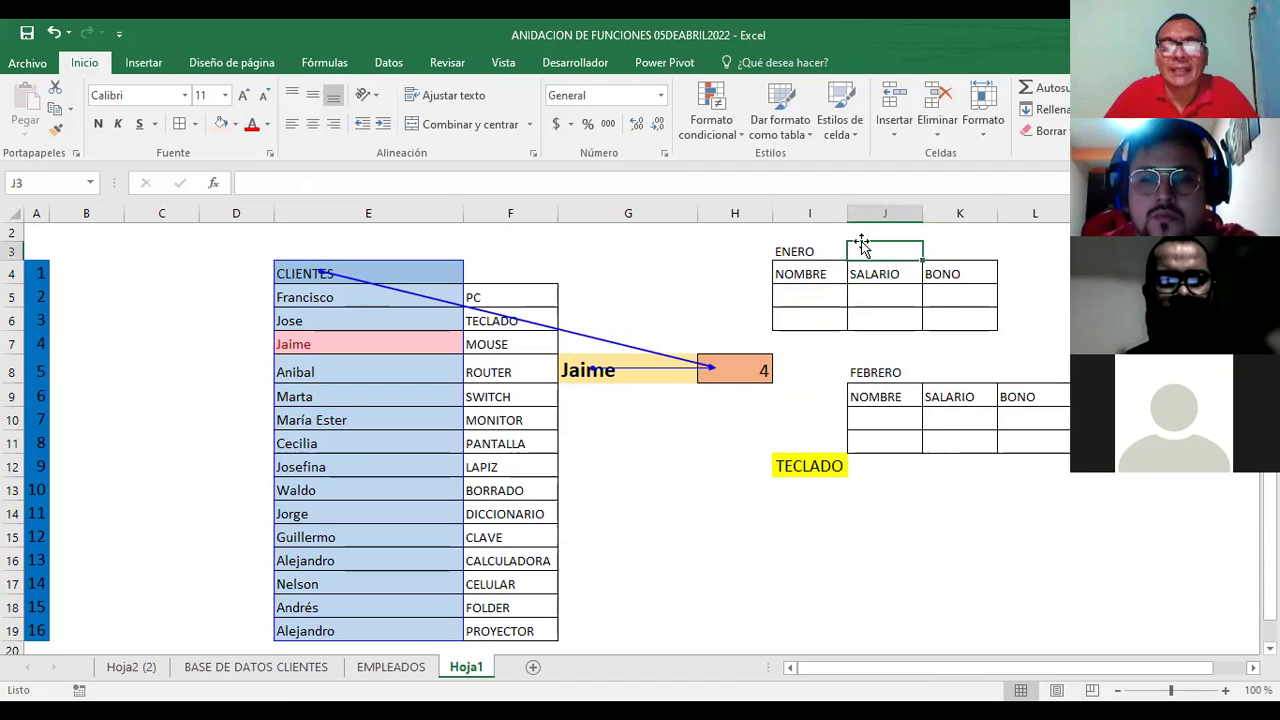
{"action": "type", "text": "1"}
{"action": "left_click", "coordinate": [952, 370]}
{"action": "type", "text": "1"}
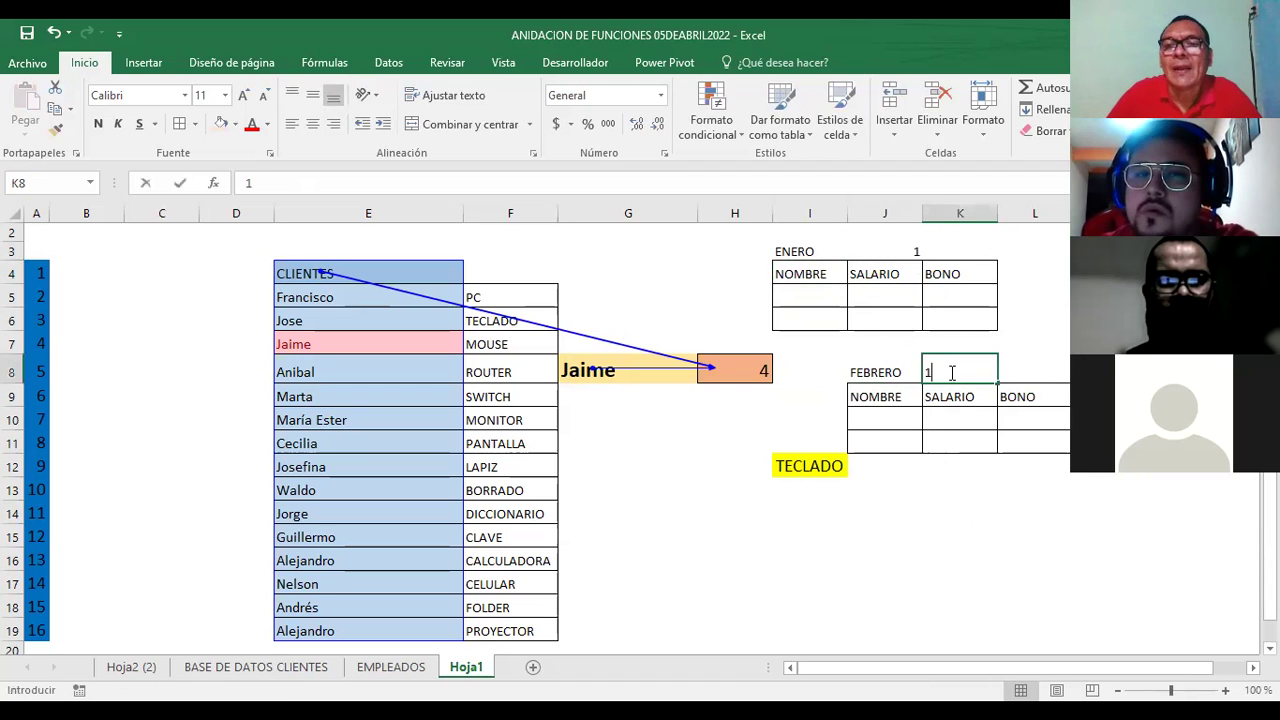
{"action": "key", "text": "BackSpace"}
{"action": "type", "text": "2"}
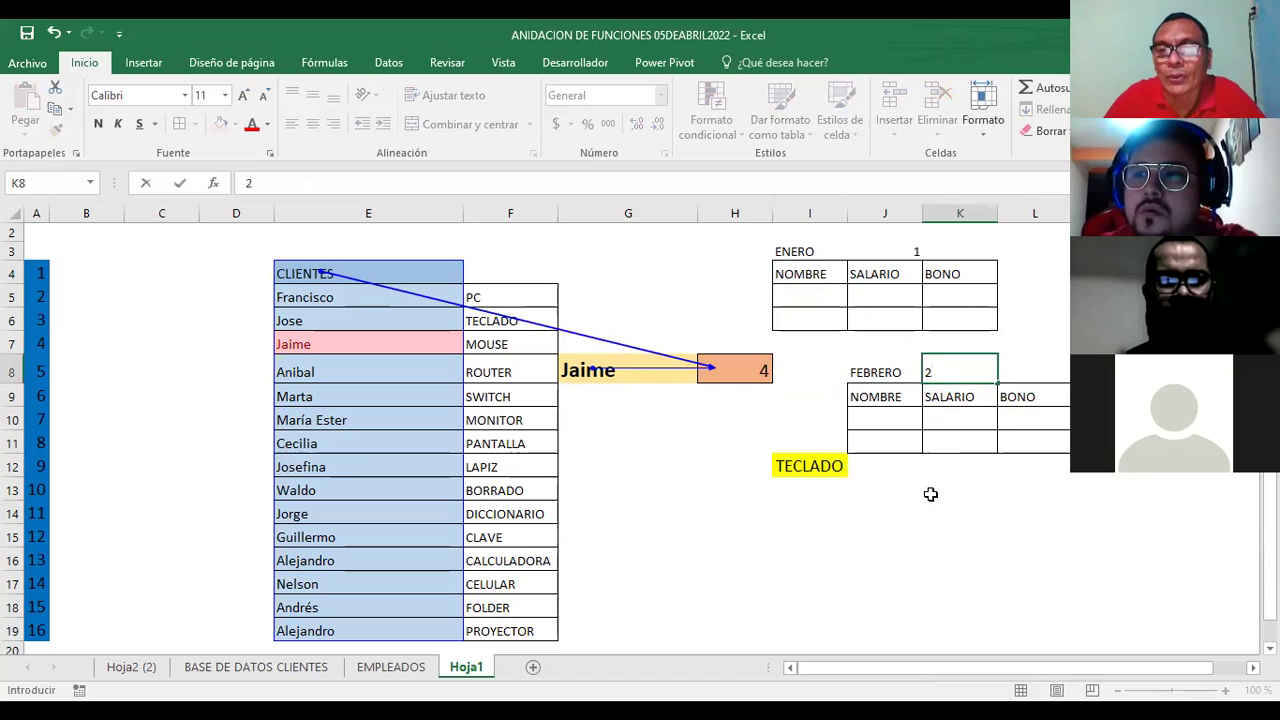
{"action": "left_click", "coordinate": [928, 492]}
{"action": "left_click", "coordinate": [805, 466]}
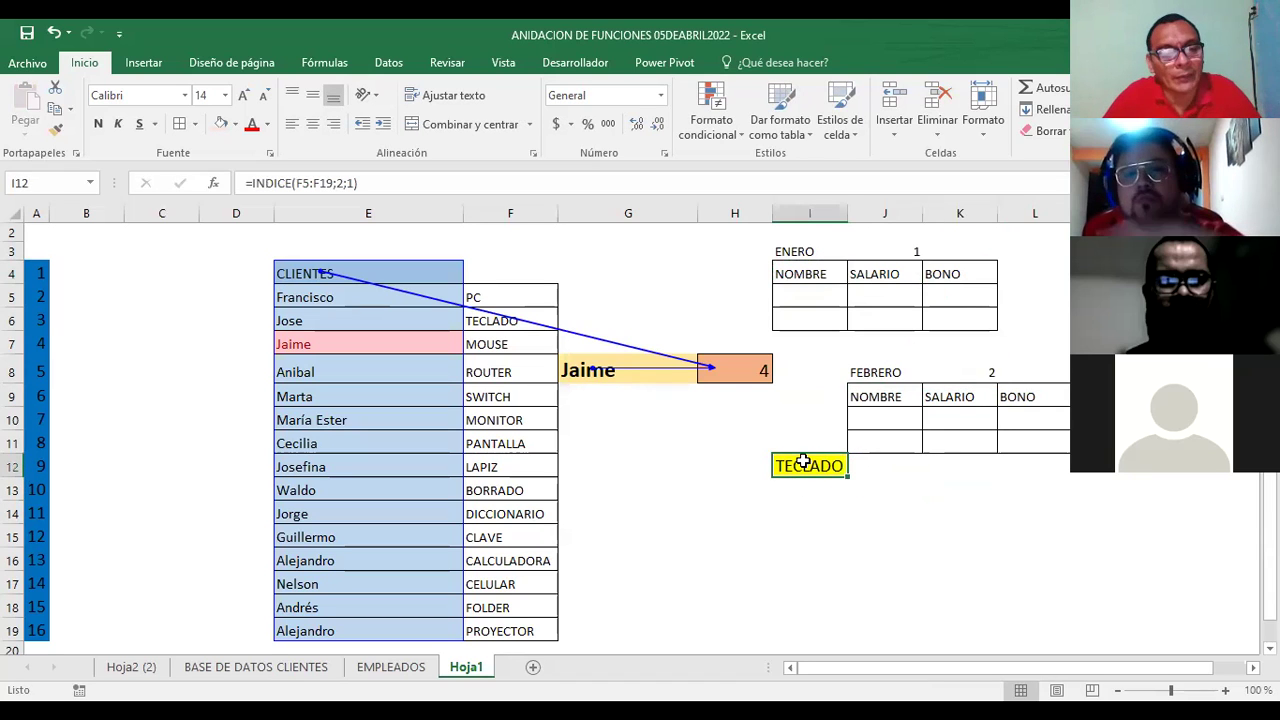
{"action": "double_click", "coordinate": [805, 463]}
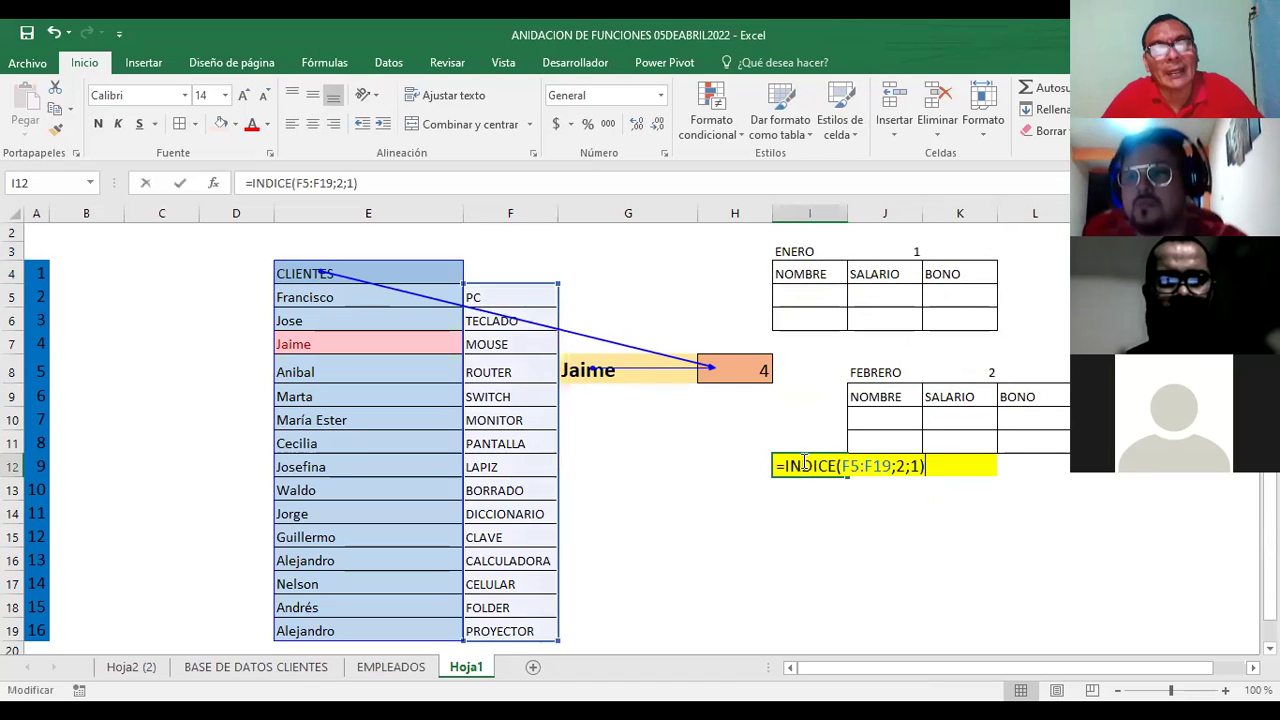
{"action": "left_click", "coordinate": [912, 466]}
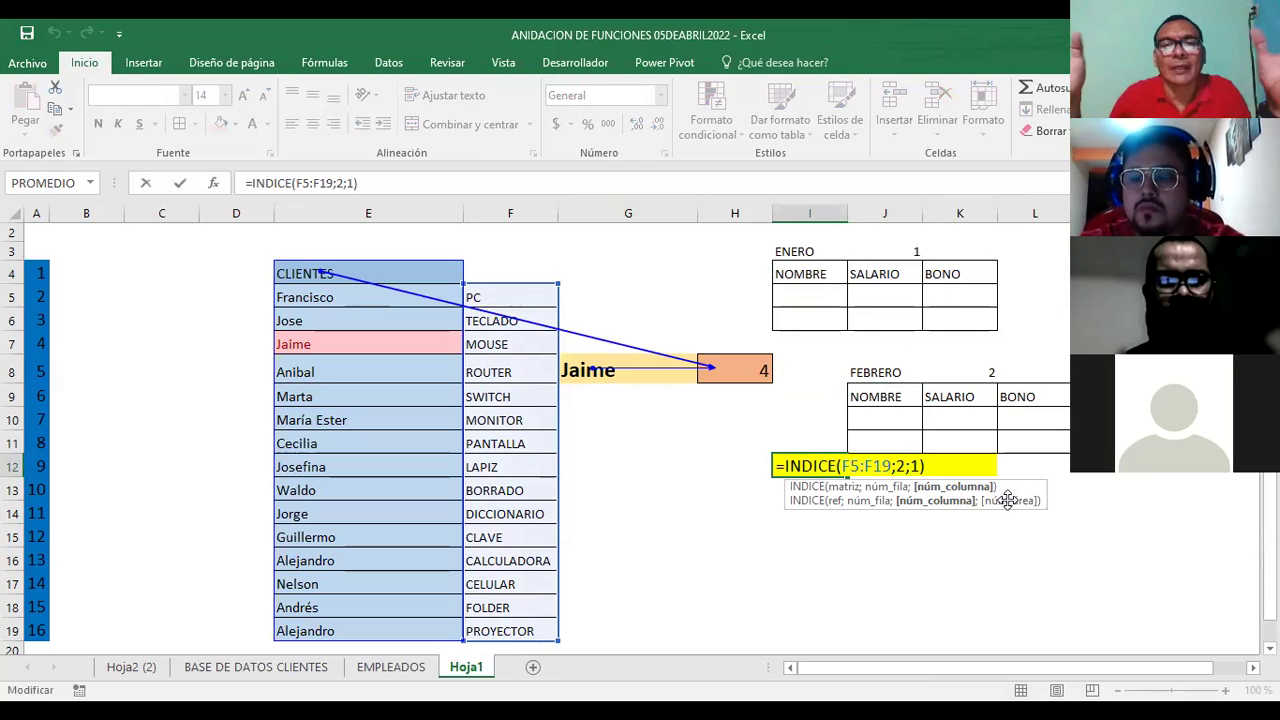
{"action": "key", "text": "Left"}
{"action": "key", "text": "Left"}
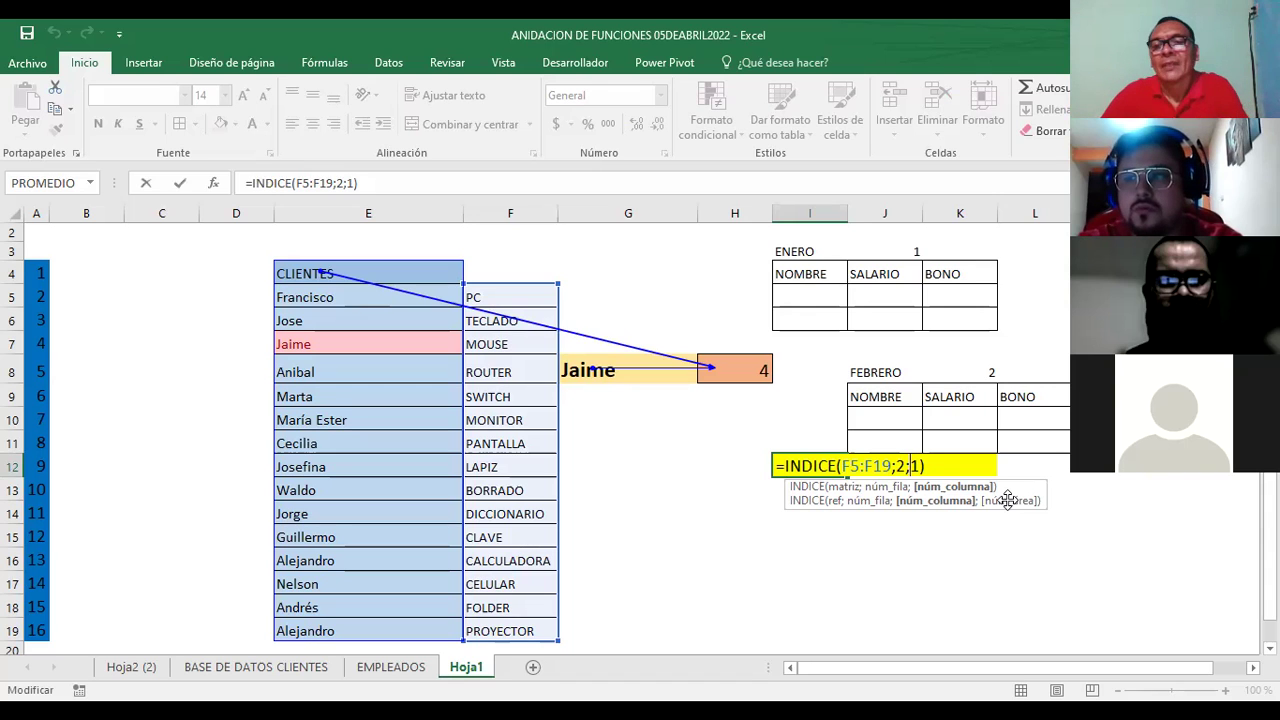
{"action": "left_click", "coordinate": [651, 447]}
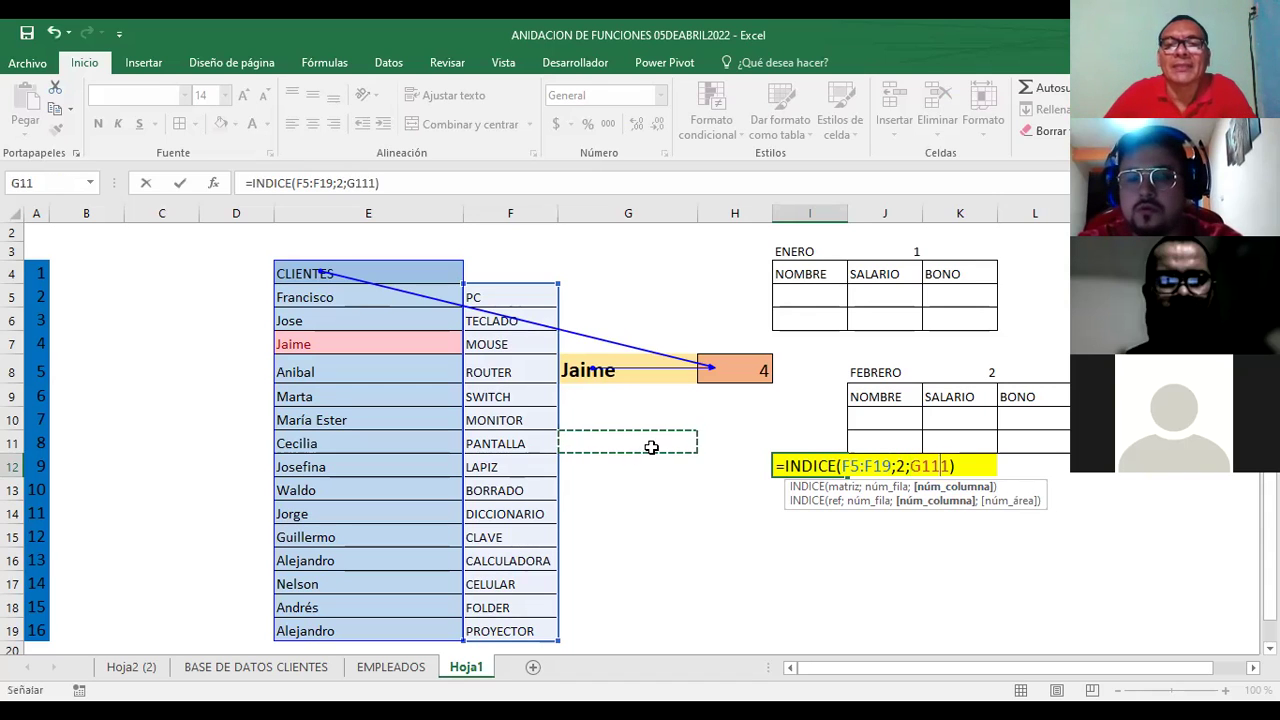
{"action": "key", "text": "Escape"}
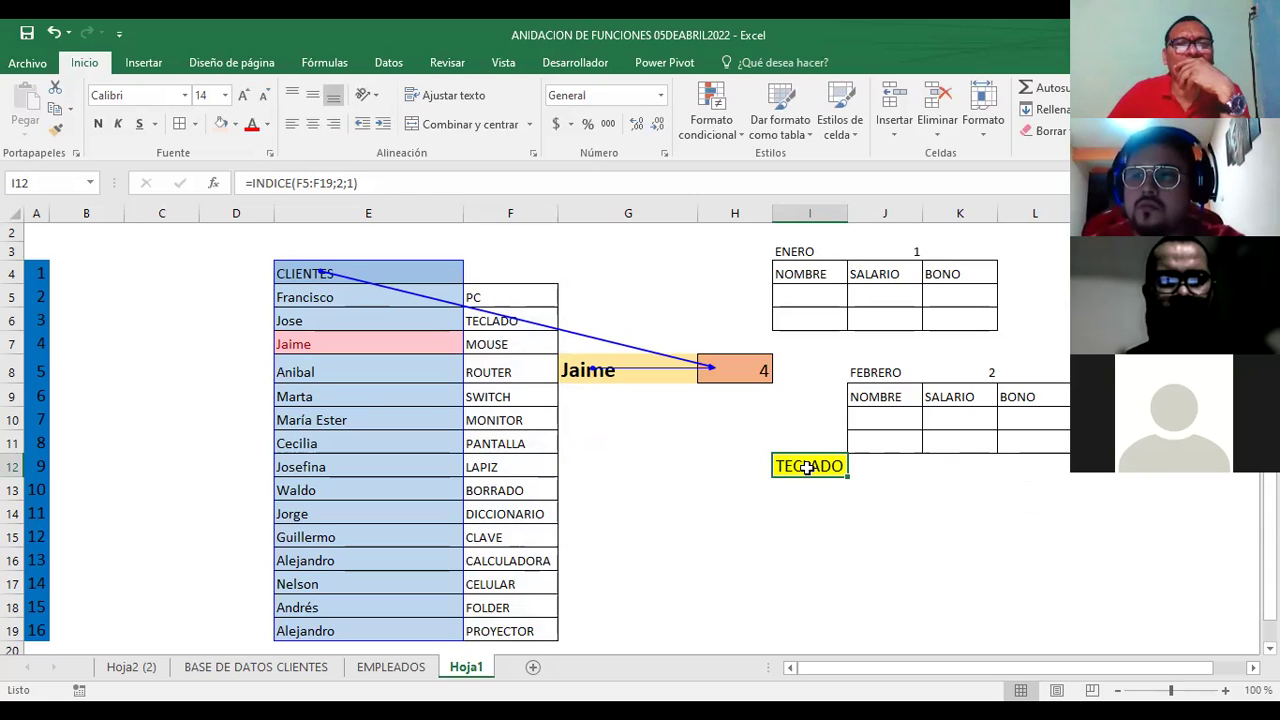
Step: Replace Jaime with JOSE in G8 so the COINCIDIR result in H8 becomes 3
{"action": "double_click", "coordinate": [605, 371]}
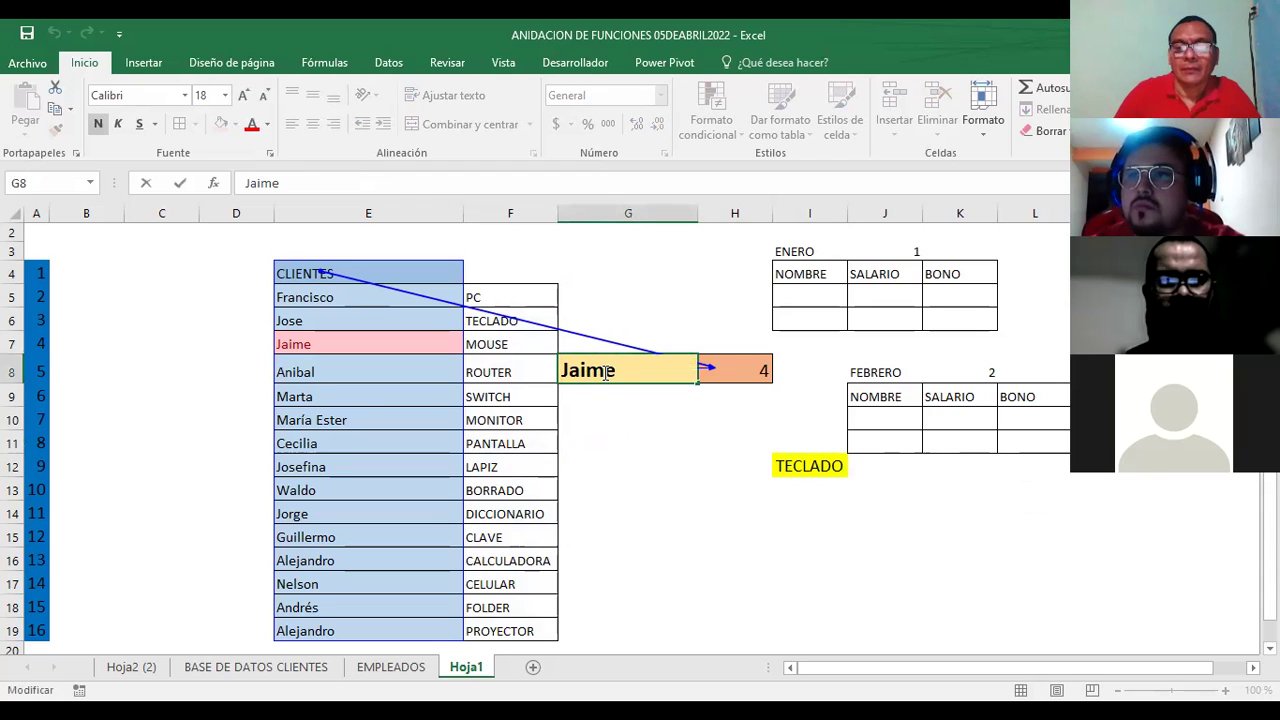
{"action": "key", "text": "Return"}
{"action": "key", "text": "Up"}
{"action": "key", "text": "Up"}
{"action": "key", "text": "Down"}
{"action": "type", "text": "JOSE"}
{"action": "key", "text": "Return"}
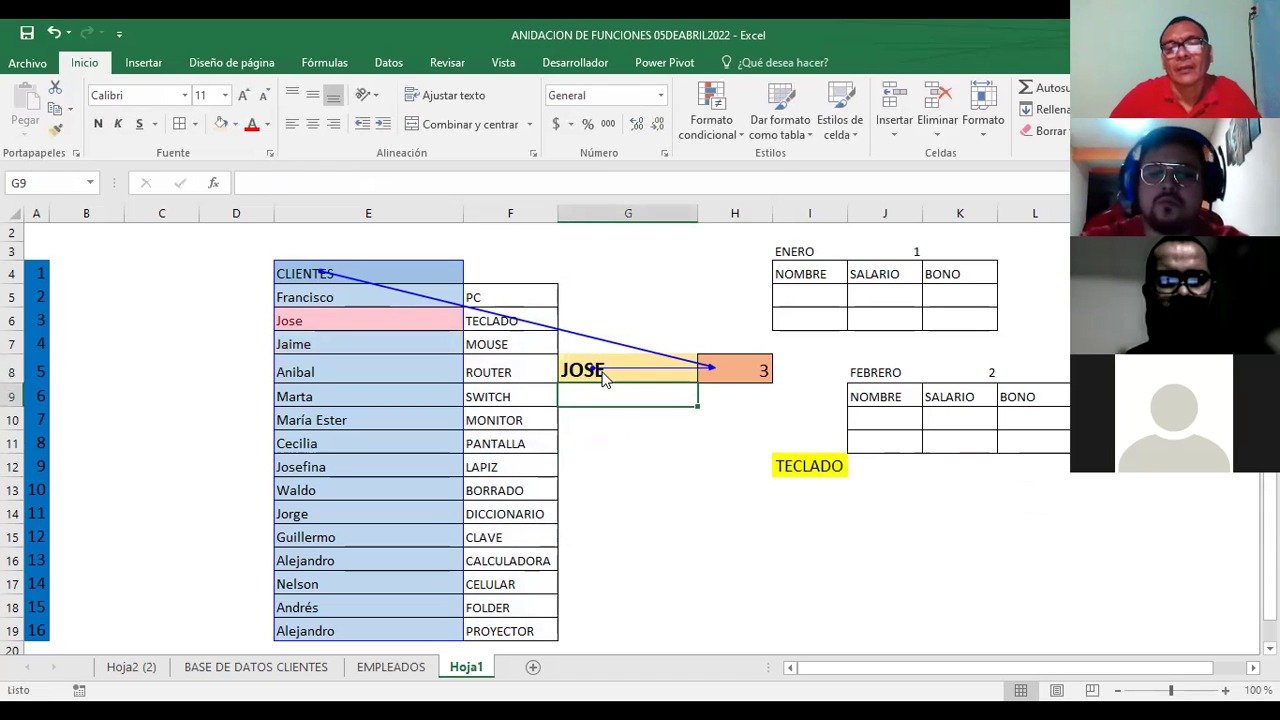
{"action": "left_click", "coordinate": [713, 400]}
{"action": "left_click", "coordinate": [818, 466]}
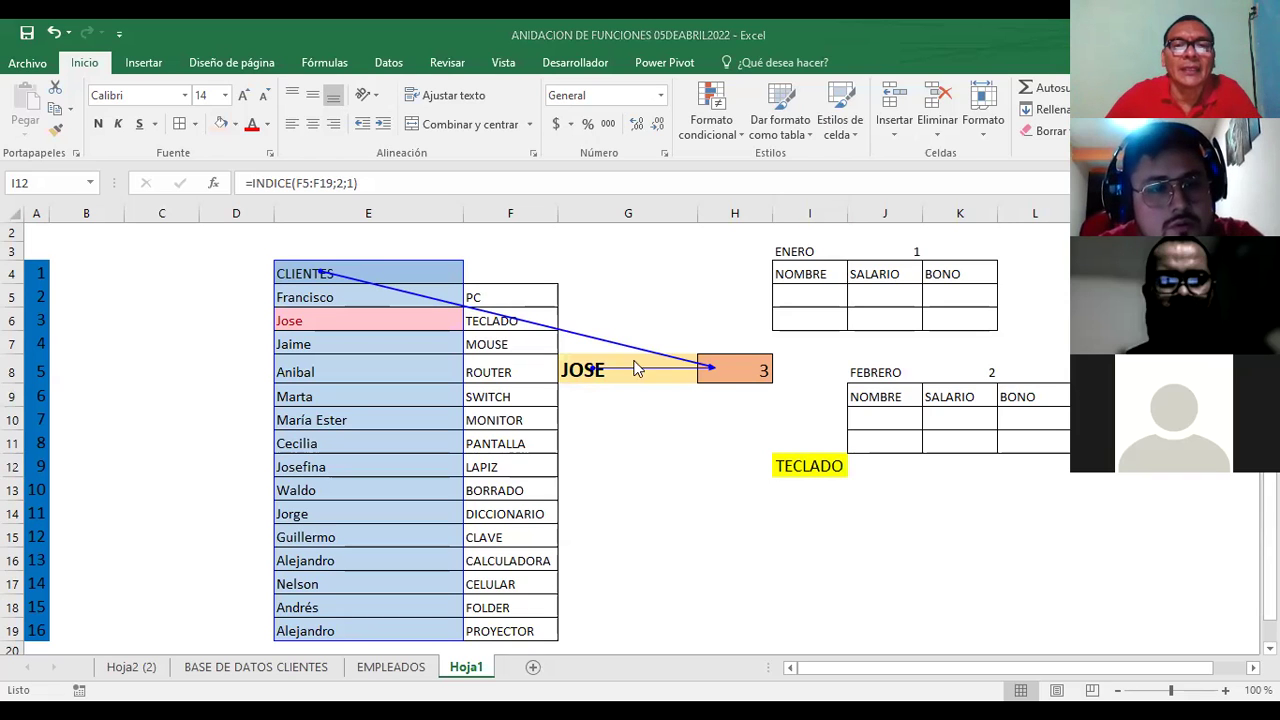
Step: Review the INDICE formula in I12, then switch to the CONTAR.SI Y CONCATENAR workbook
{"action": "key", "text": "F2"}
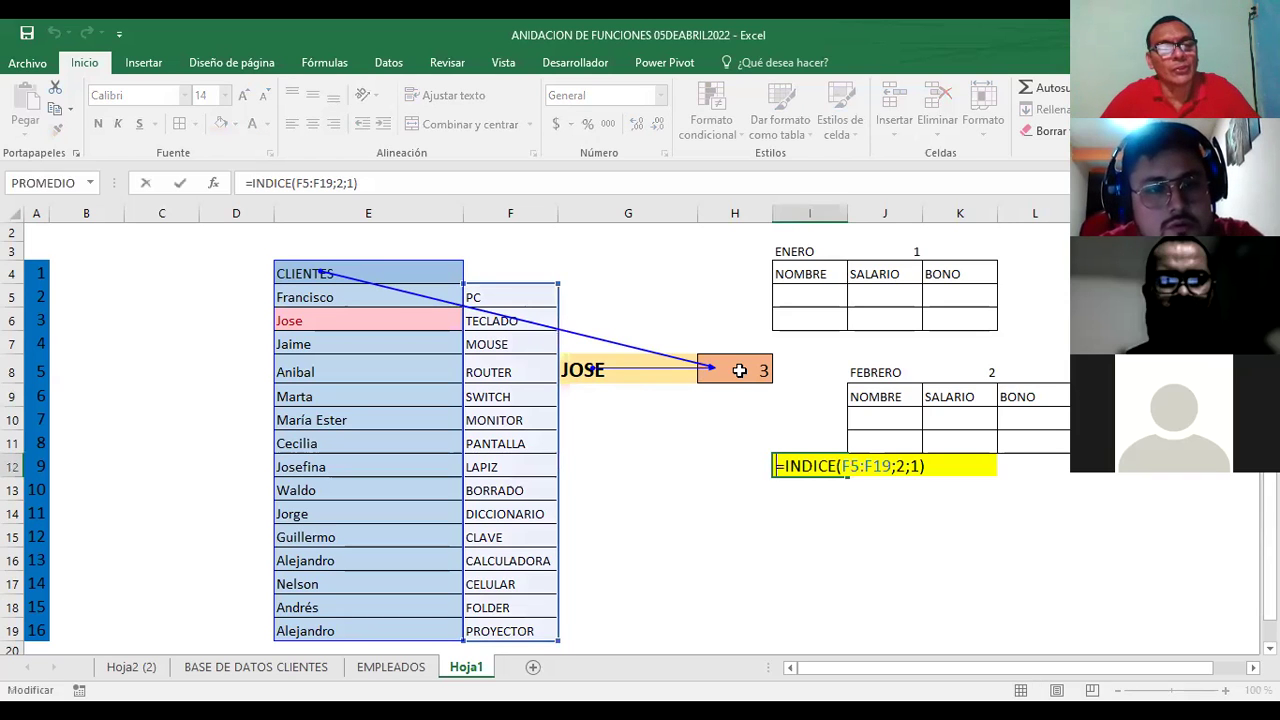
{"action": "key", "text": "Escape"}
{"action": "left_click", "coordinate": [739, 370]}
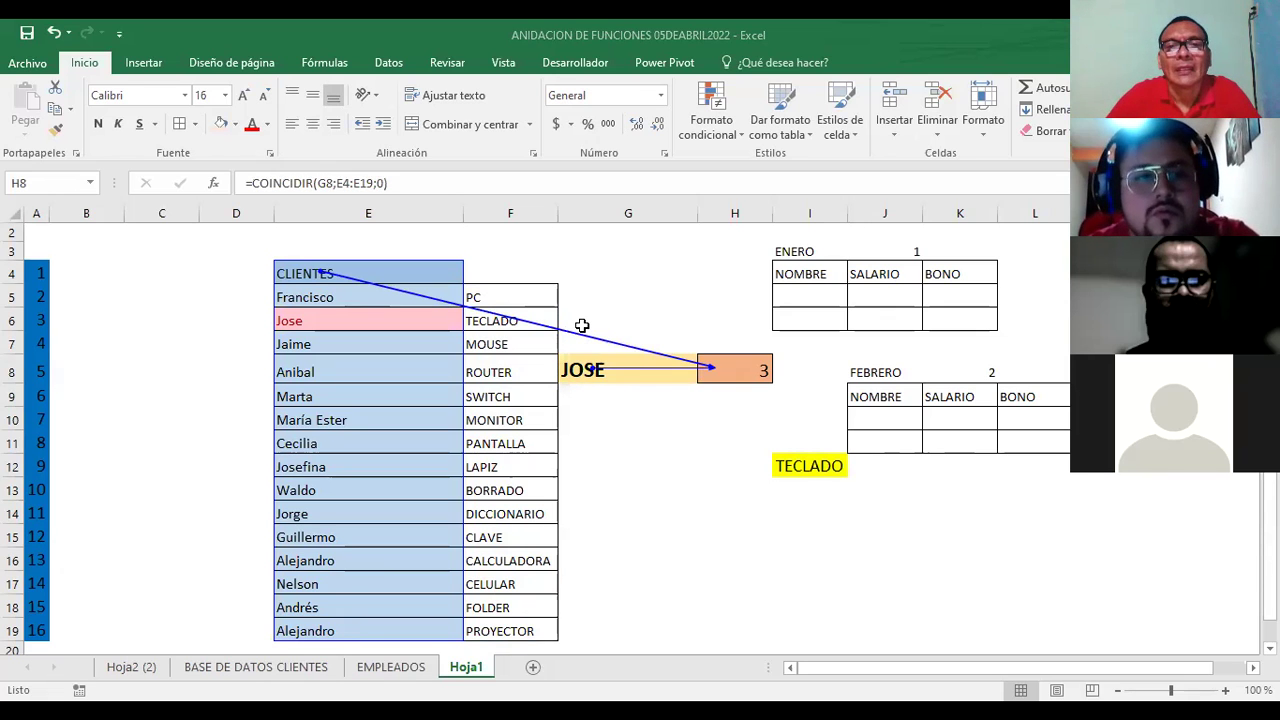
{"action": "key", "text": "alt+Tab"}
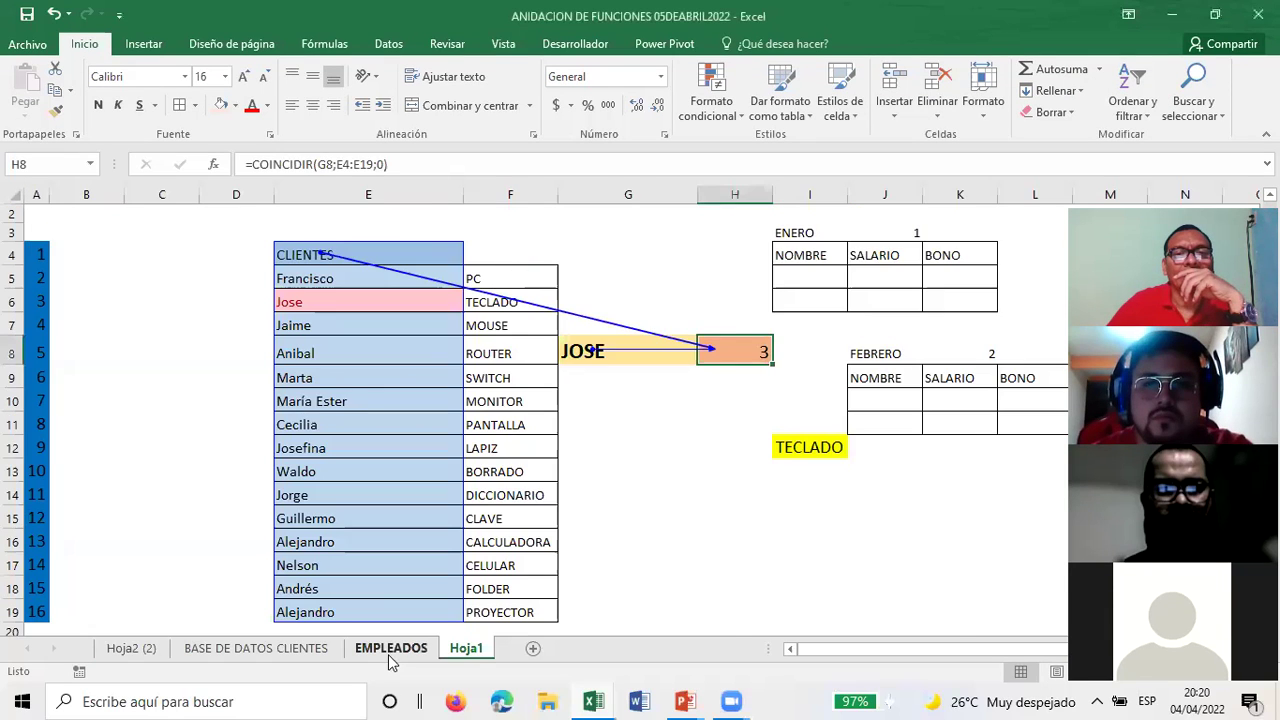
Step: Go back to the ANIDACION DE FUNCIONES workbook and show its BASE DE DATOS CLIENTES sheet
{"action": "left_click", "coordinate": [388, 650]}
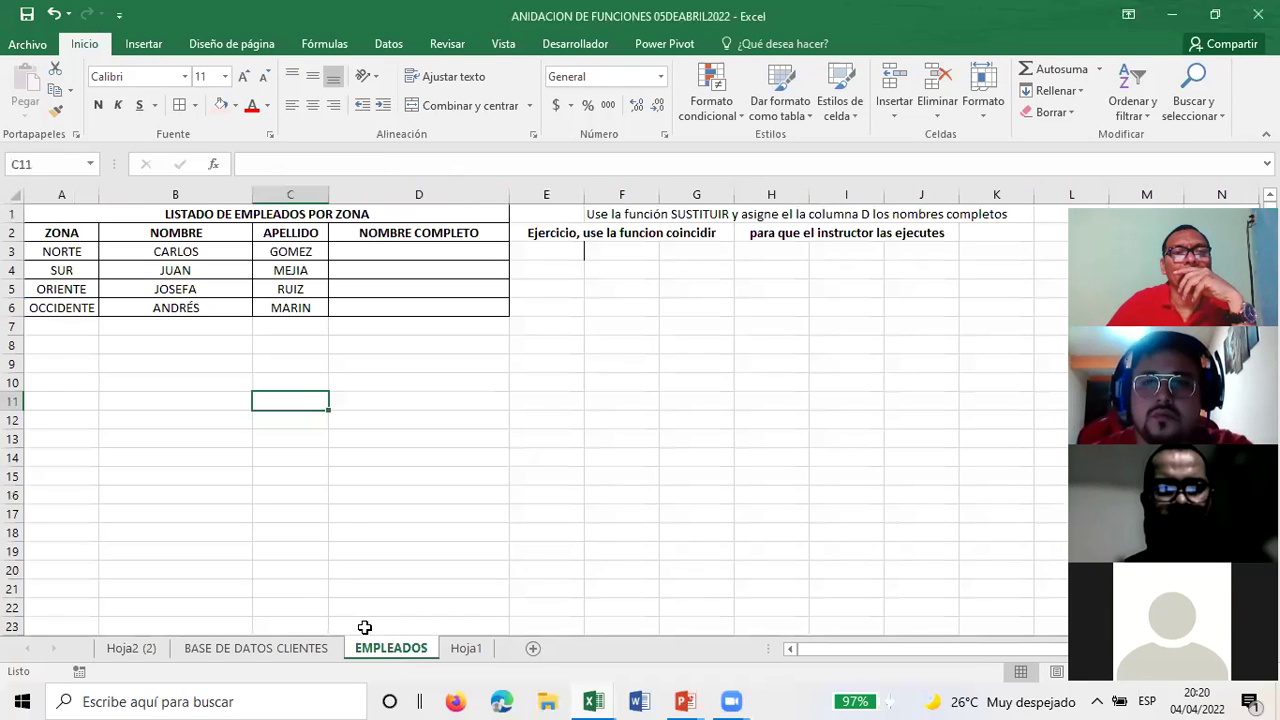
{"action": "left_click", "coordinate": [256, 648]}
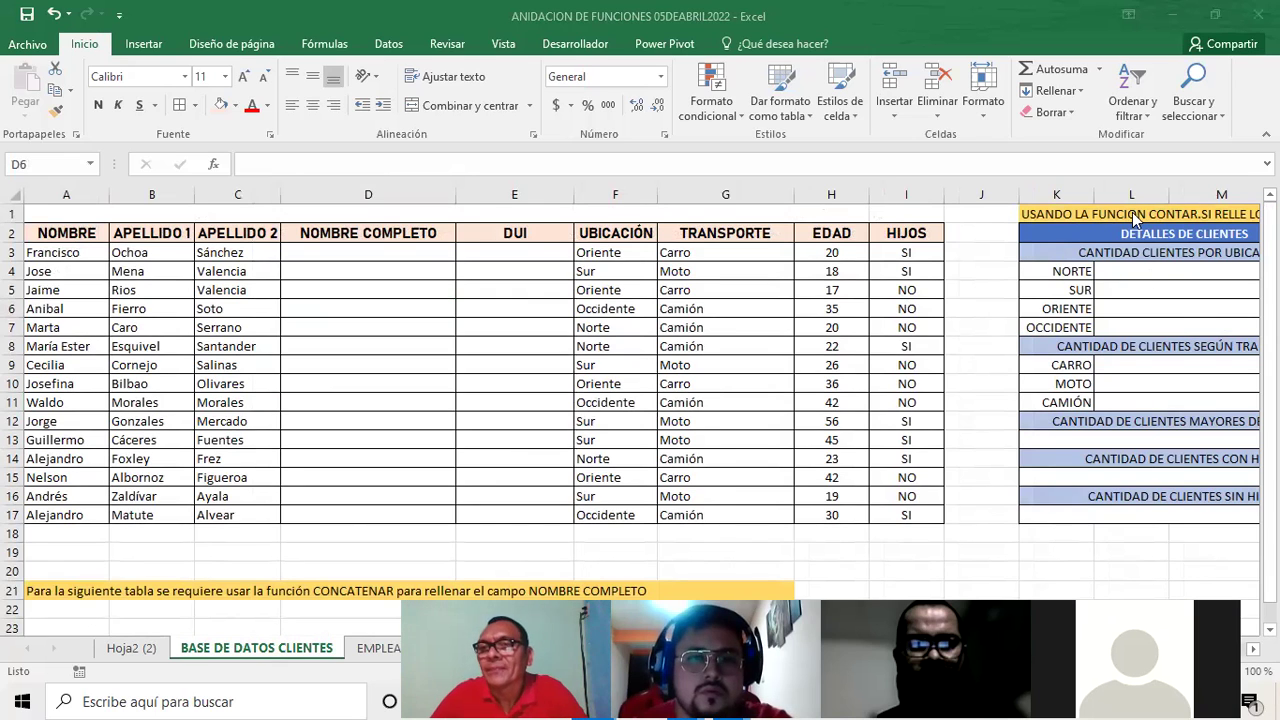
Step: Increase the CONTAR.SI instruction heading in K1 to font size 14
{"action": "left_click", "coordinate": [1030, 213]}
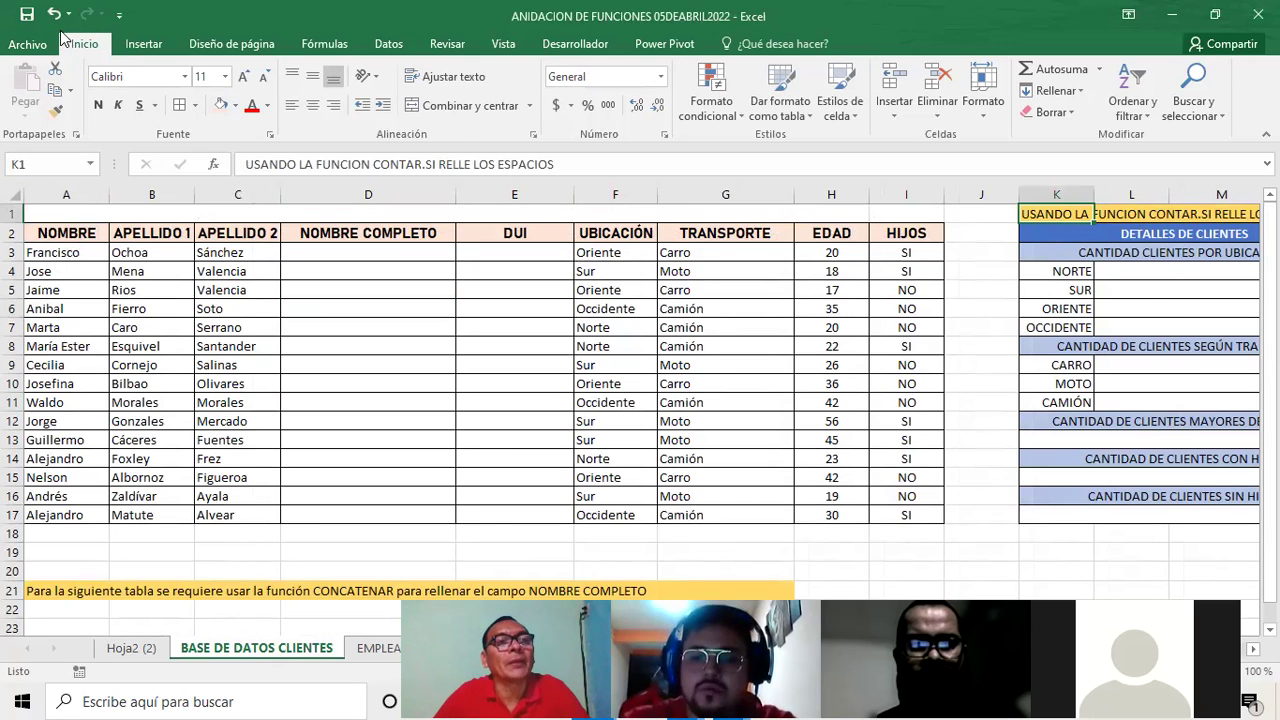
{"action": "left_click", "coordinate": [243, 77]}
{"action": "left_click", "coordinate": [243, 77]}
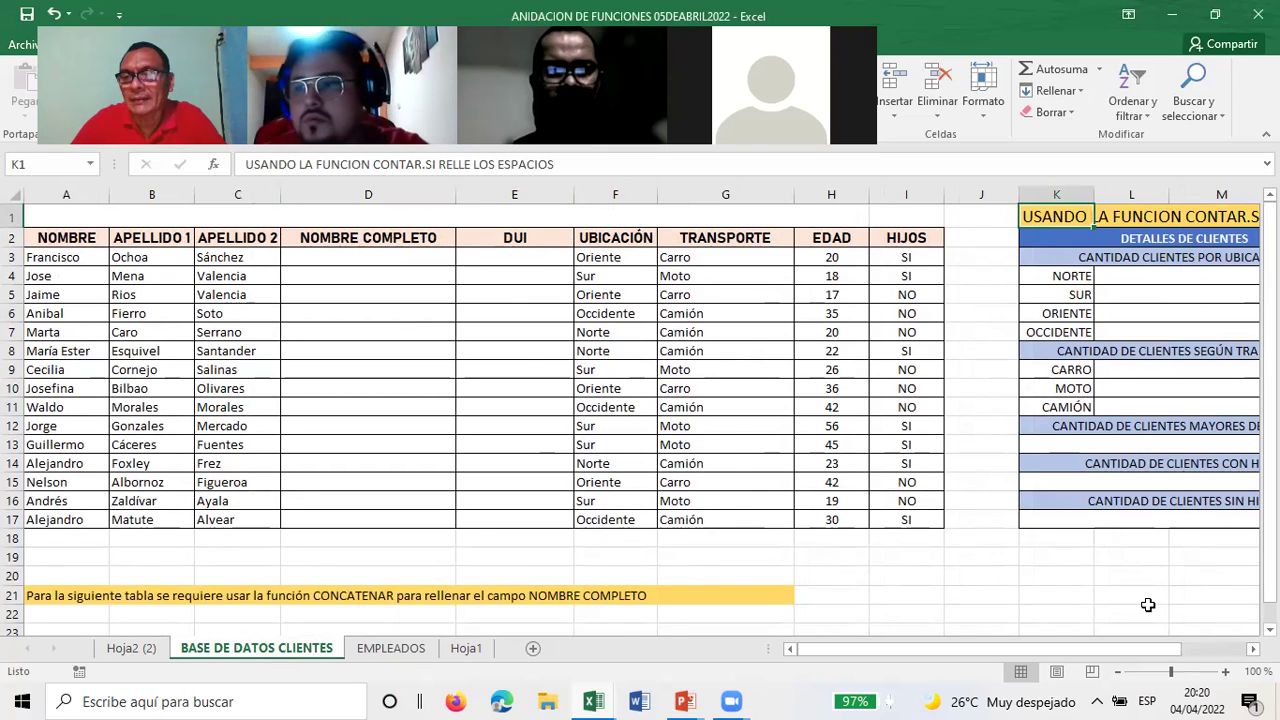
Step: Widen column N so the summary table fits
{"action": "left_click_drag", "start_coordinate": [1146, 648], "coordinate": [1160, 648]}
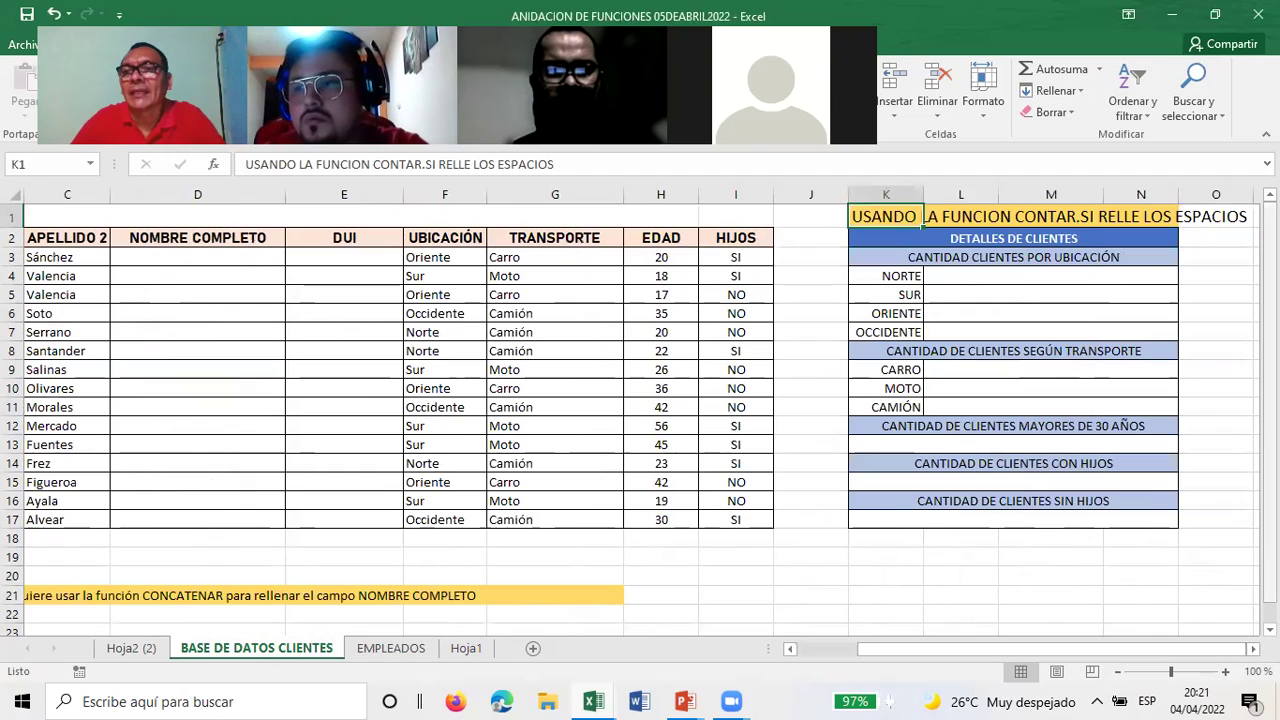
{"action": "left_click_drag", "start_coordinate": [1180, 194], "coordinate": [1251, 213]}
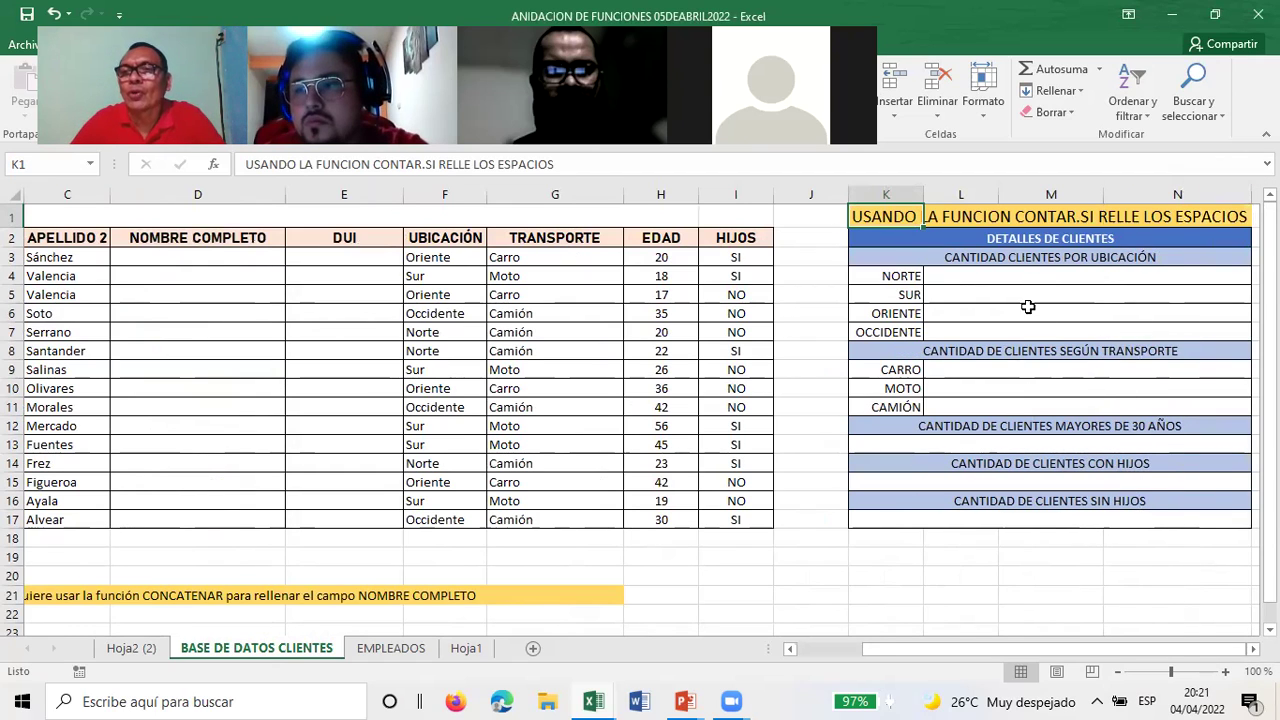
{"action": "left_click", "coordinate": [983, 281]}
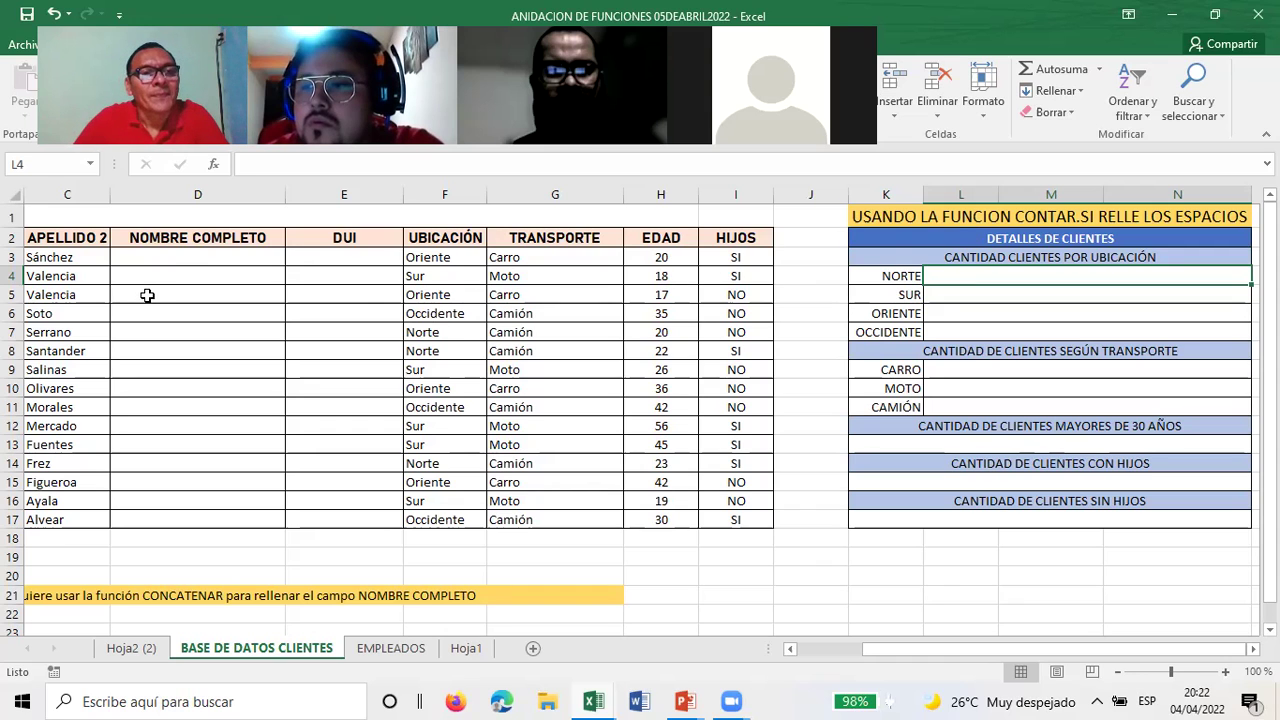
{"action": "left_click", "coordinate": [175, 257]}
{"action": "left_click_drag", "start_coordinate": [1093, 647], "coordinate": [1075, 648]}
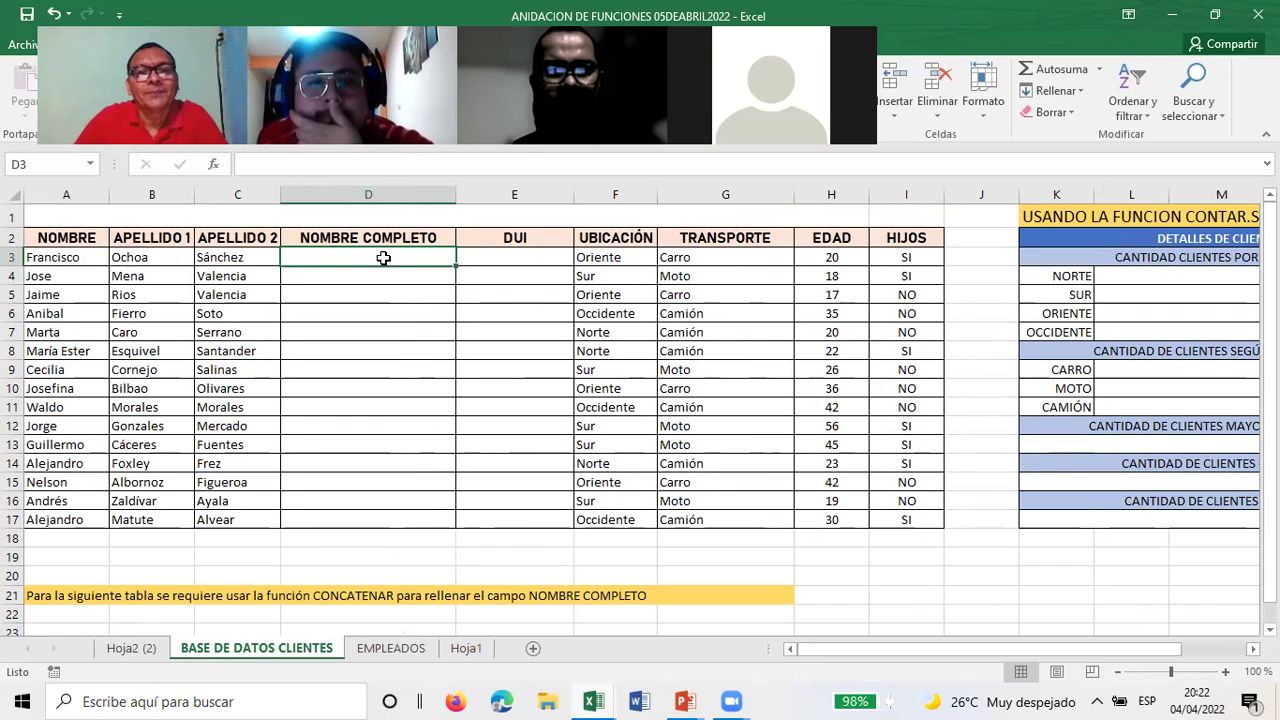
{"action": "left_click", "coordinate": [502, 255]}
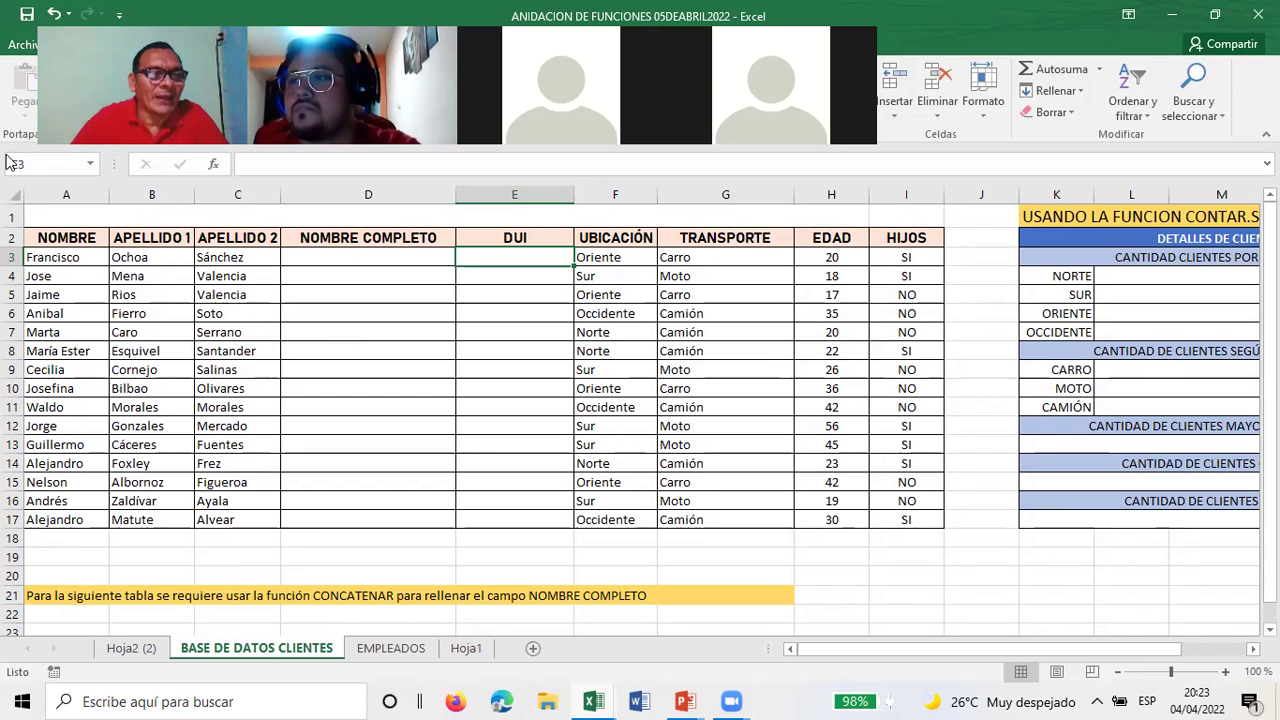
{"action": "scroll", "coordinate": [635, 346], "scroll_direction": "down", "scroll_amount": 2}
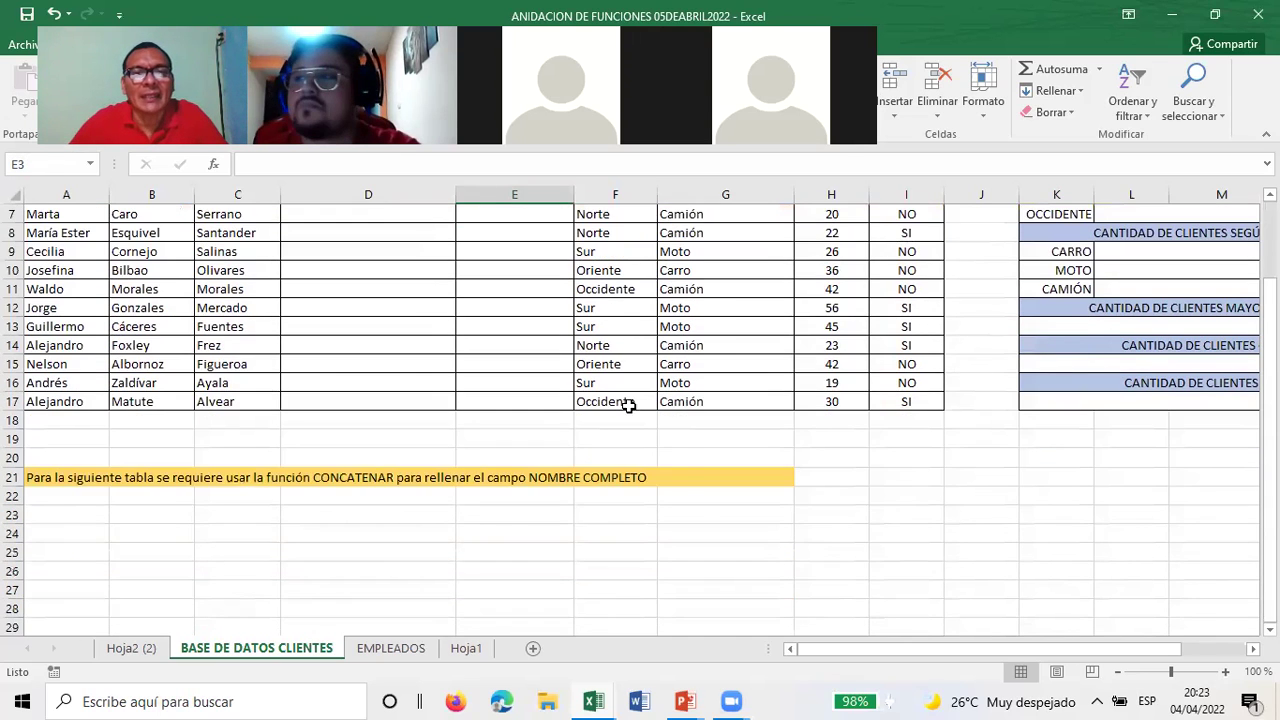
{"action": "scroll", "coordinate": [629, 406], "scroll_direction": "up", "scroll_amount": 2}
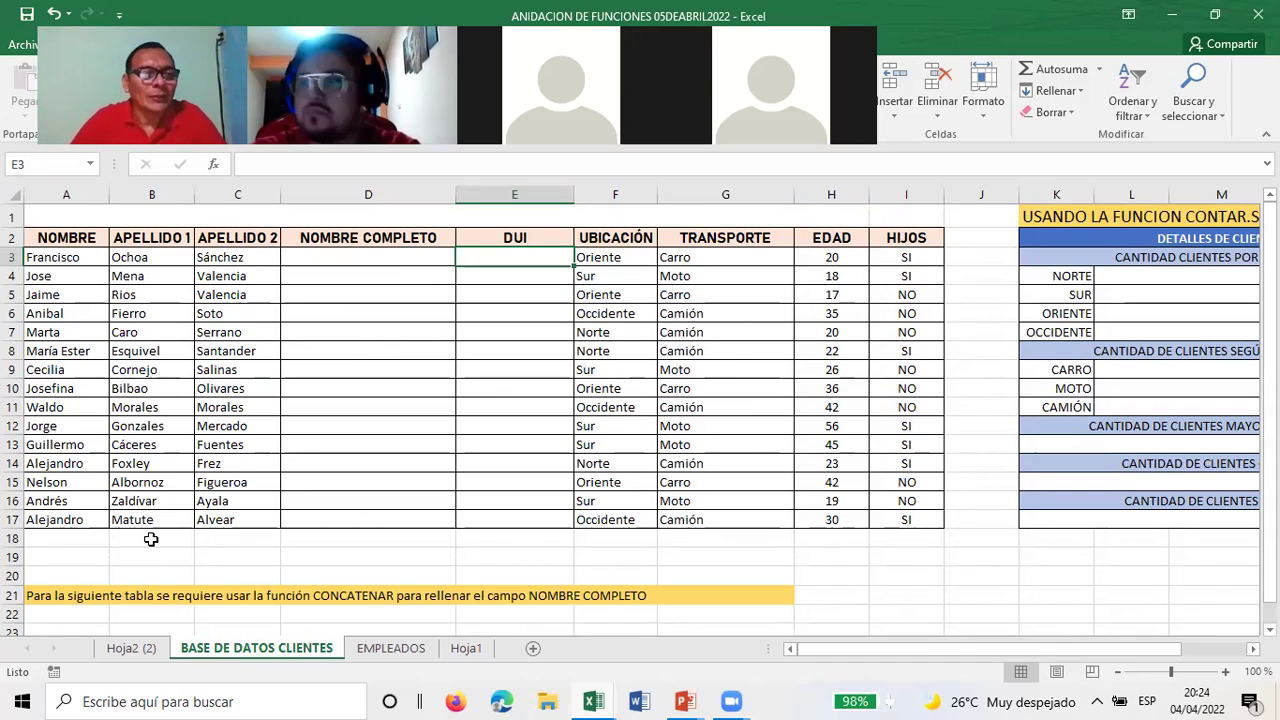
{"action": "left_click", "coordinate": [150, 539]}
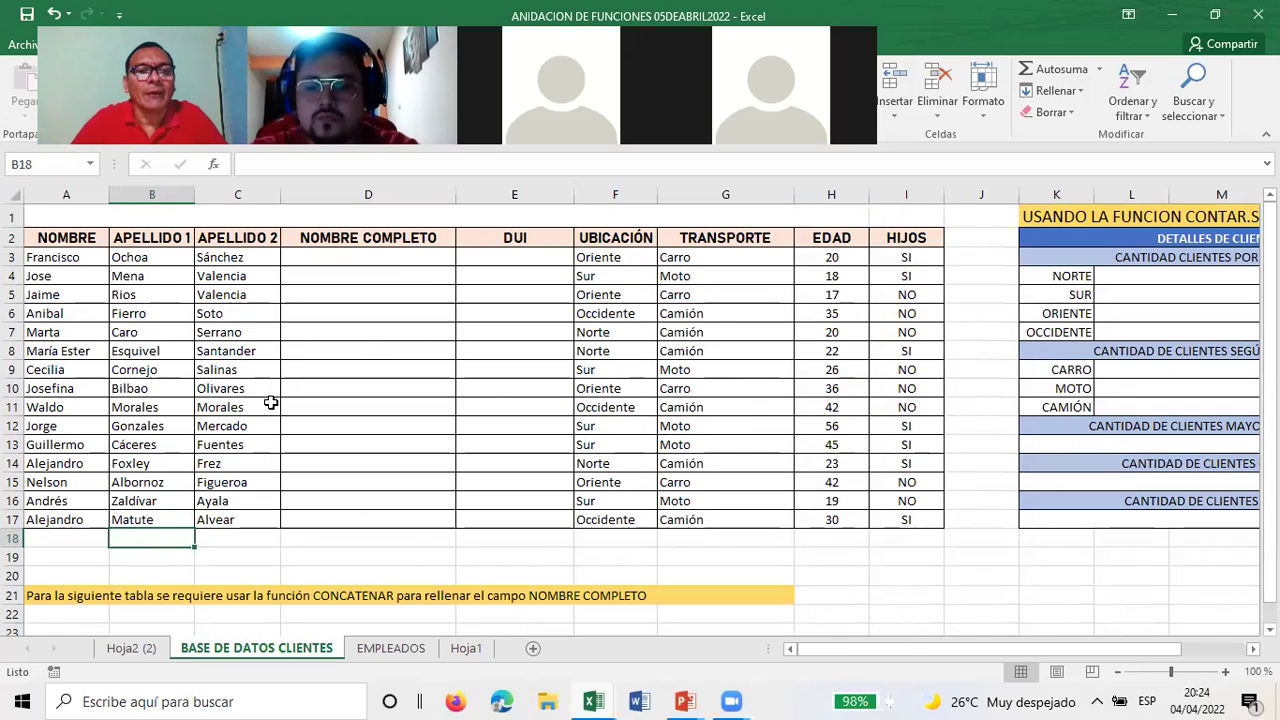
{"action": "left_click", "coordinate": [333, 257]}
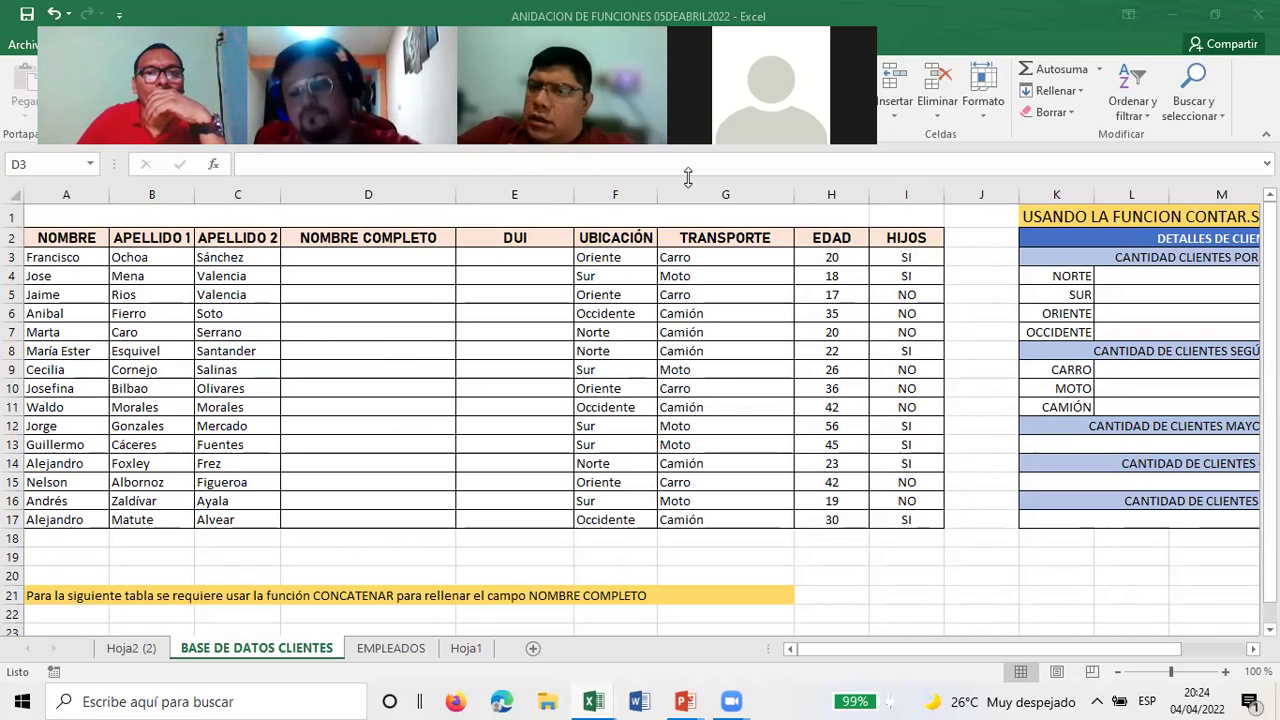
{"action": "left_click", "coordinate": [365, 259]}
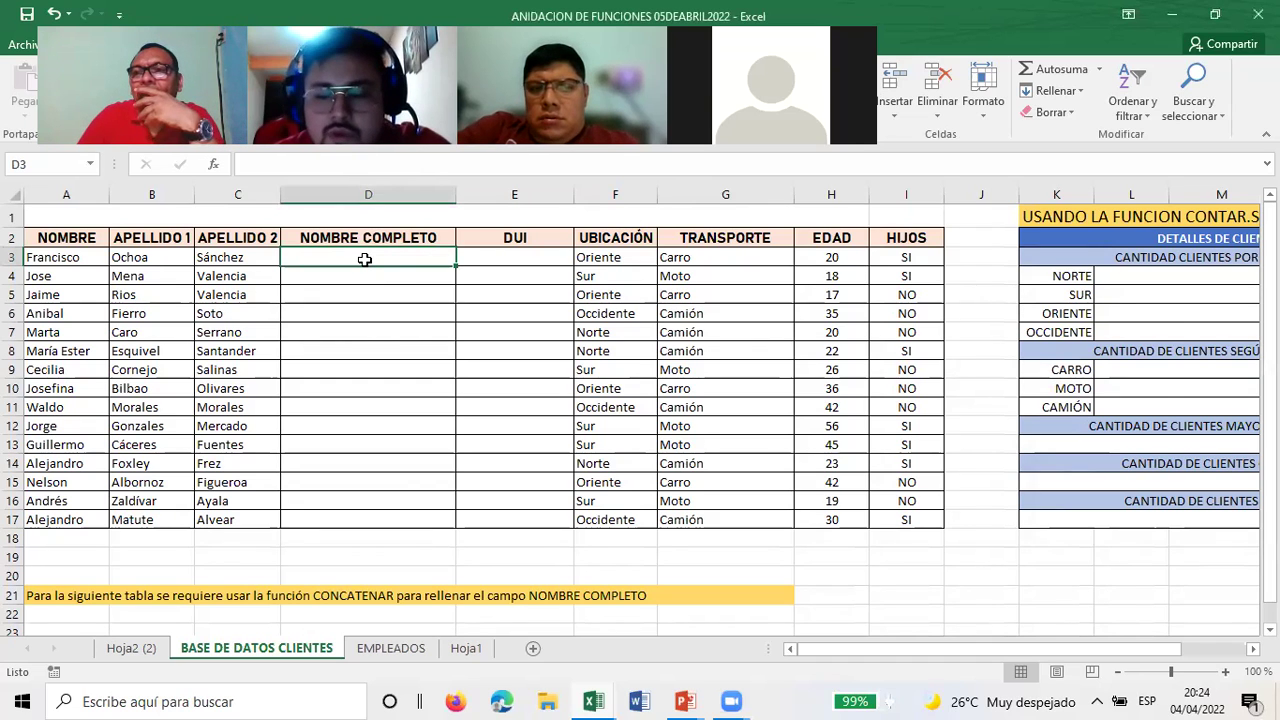
{"action": "left_click", "coordinate": [1137, 278]}
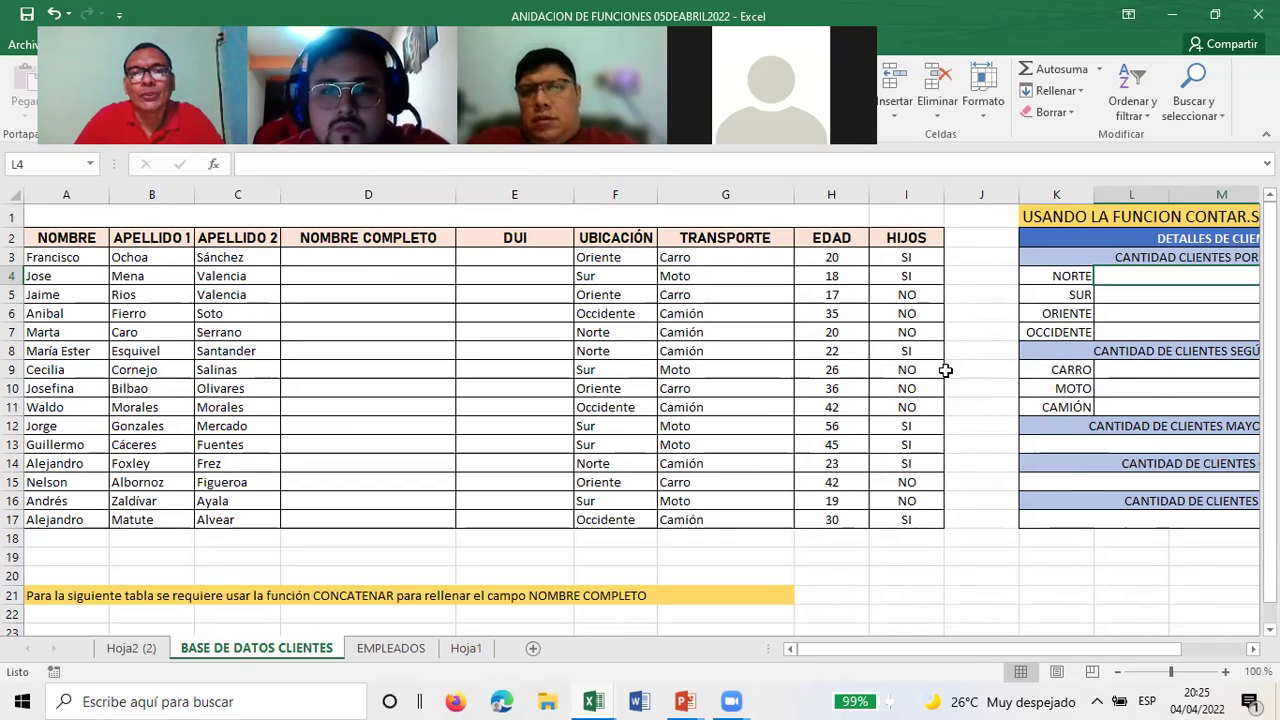
Step: Begin the NORTE count in L4 with =CONTAR.SI(
{"action": "type", "text": "="}
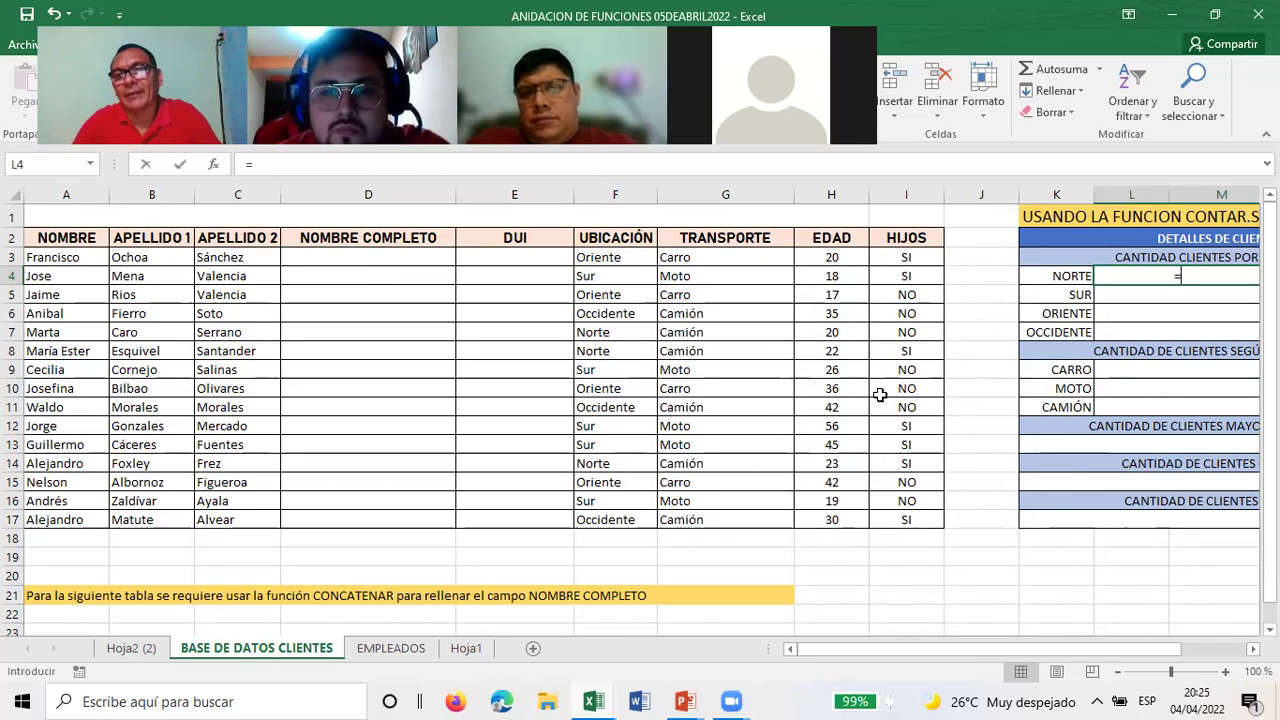
{"action": "type", "text": "CONTAR"}
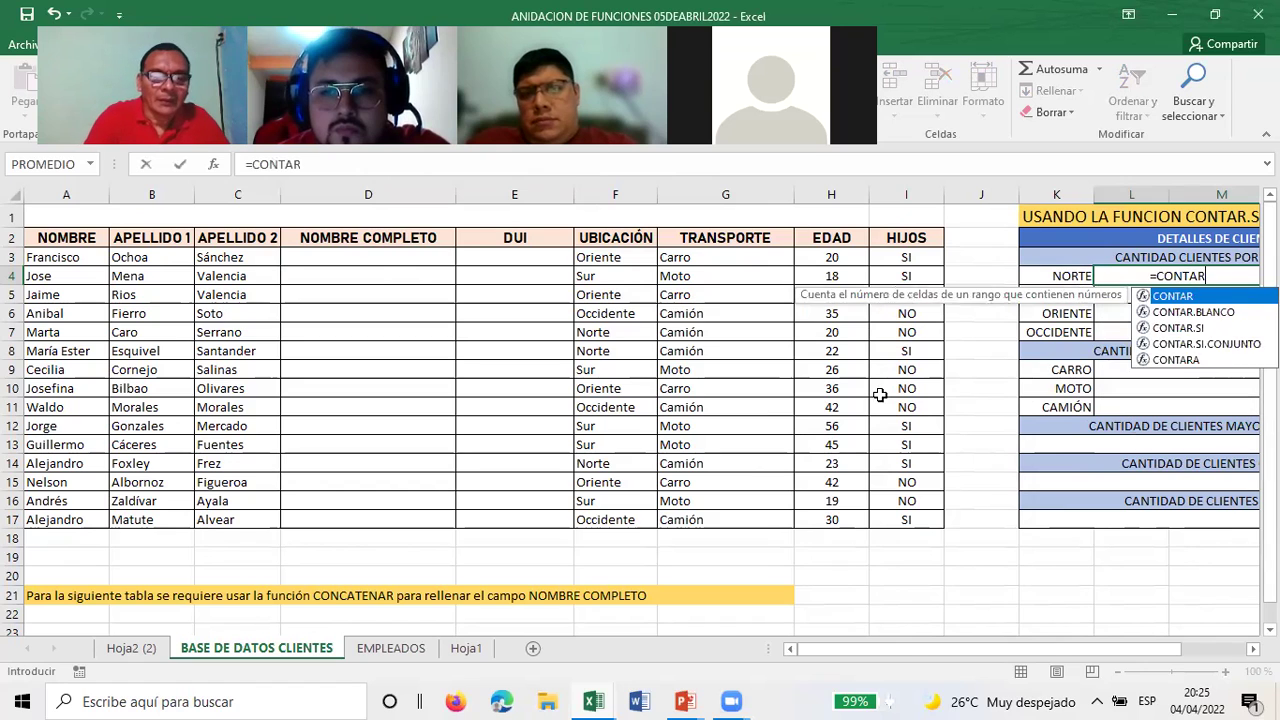
{"action": "type", "text": ".SI"}
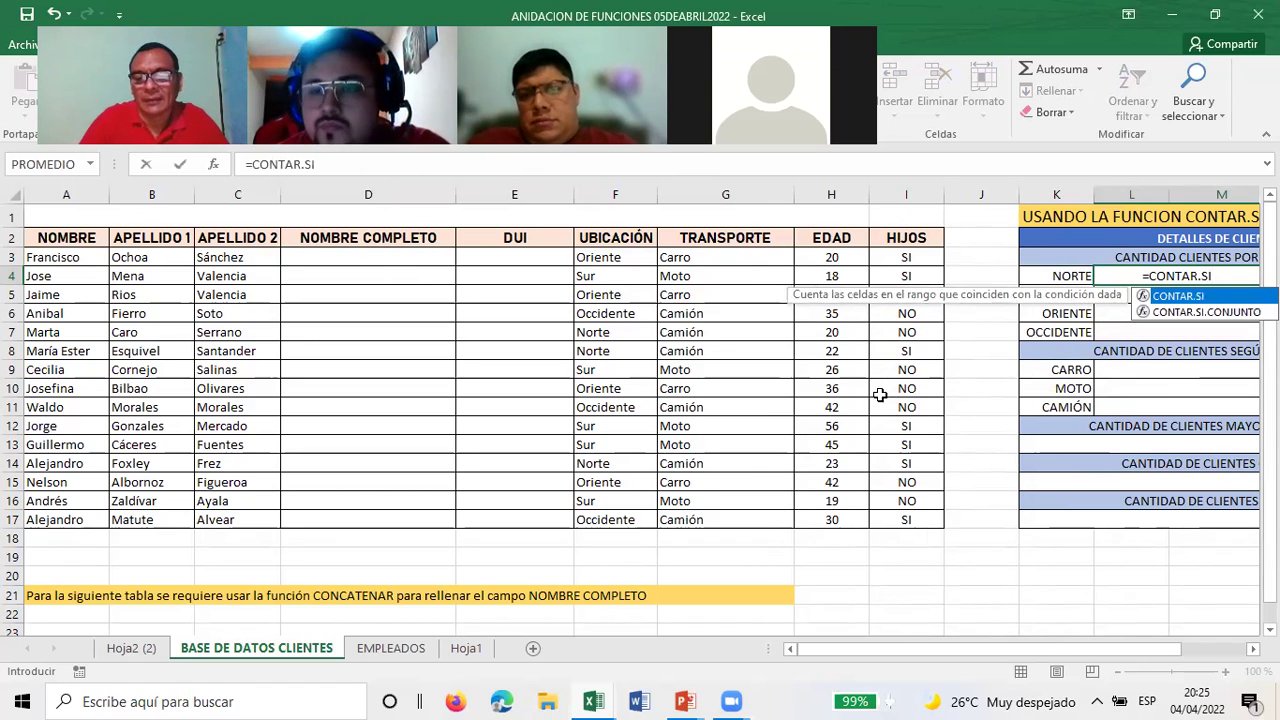
{"action": "type", "text": "("}
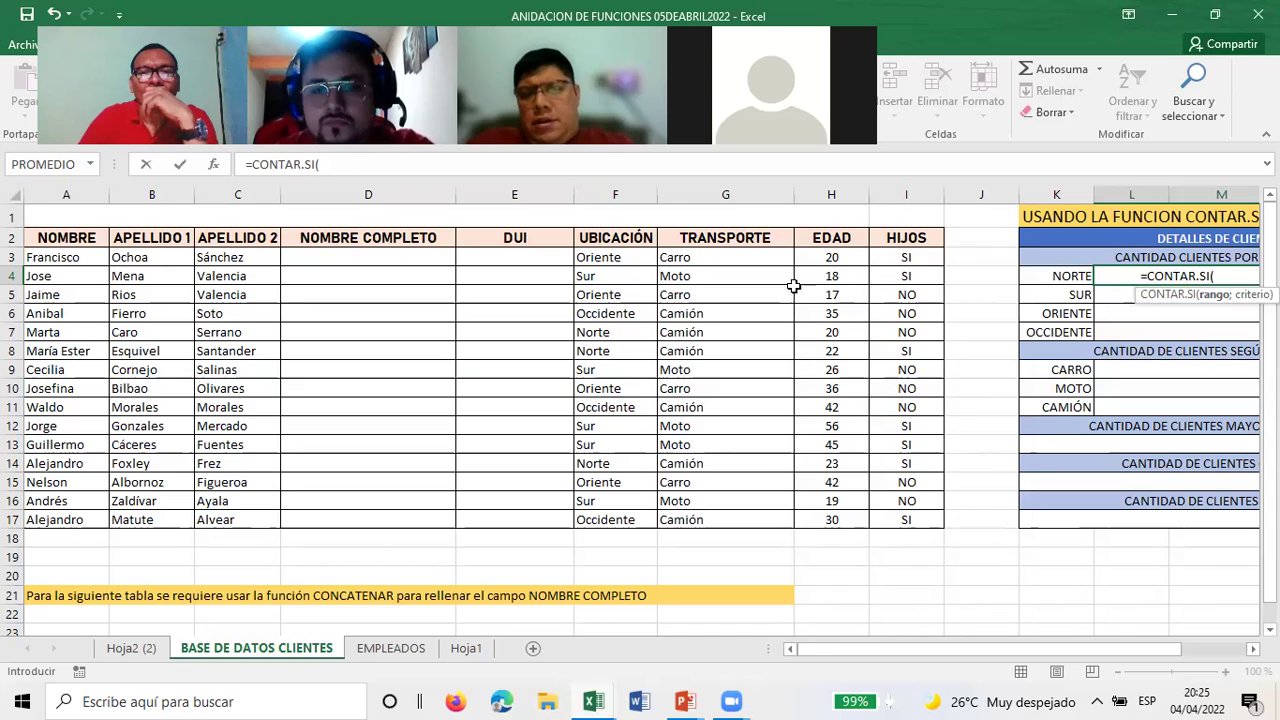
Step: Select the UBICACIÓN entries F3:F17 as the count range, redoing a false start
{"action": "left_click", "coordinate": [603, 258]}
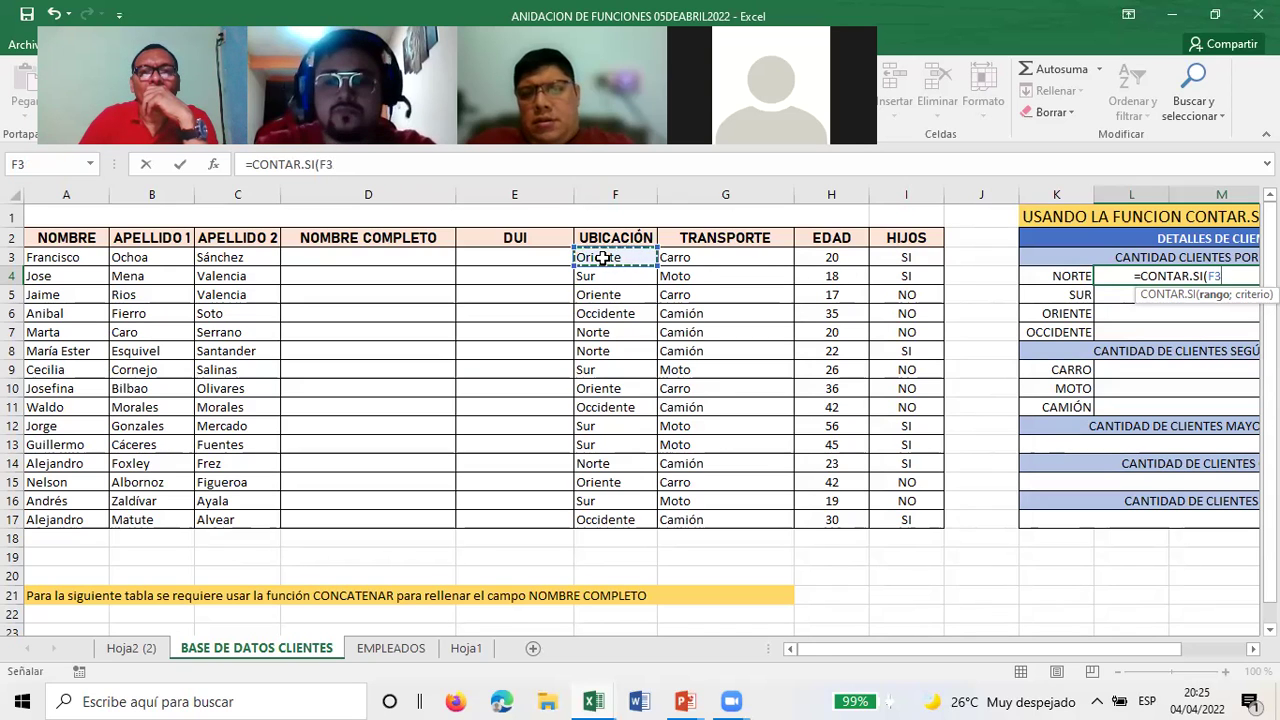
{"action": "left_click_drag", "start_coordinate": [603, 258], "coordinate": [605, 532]}
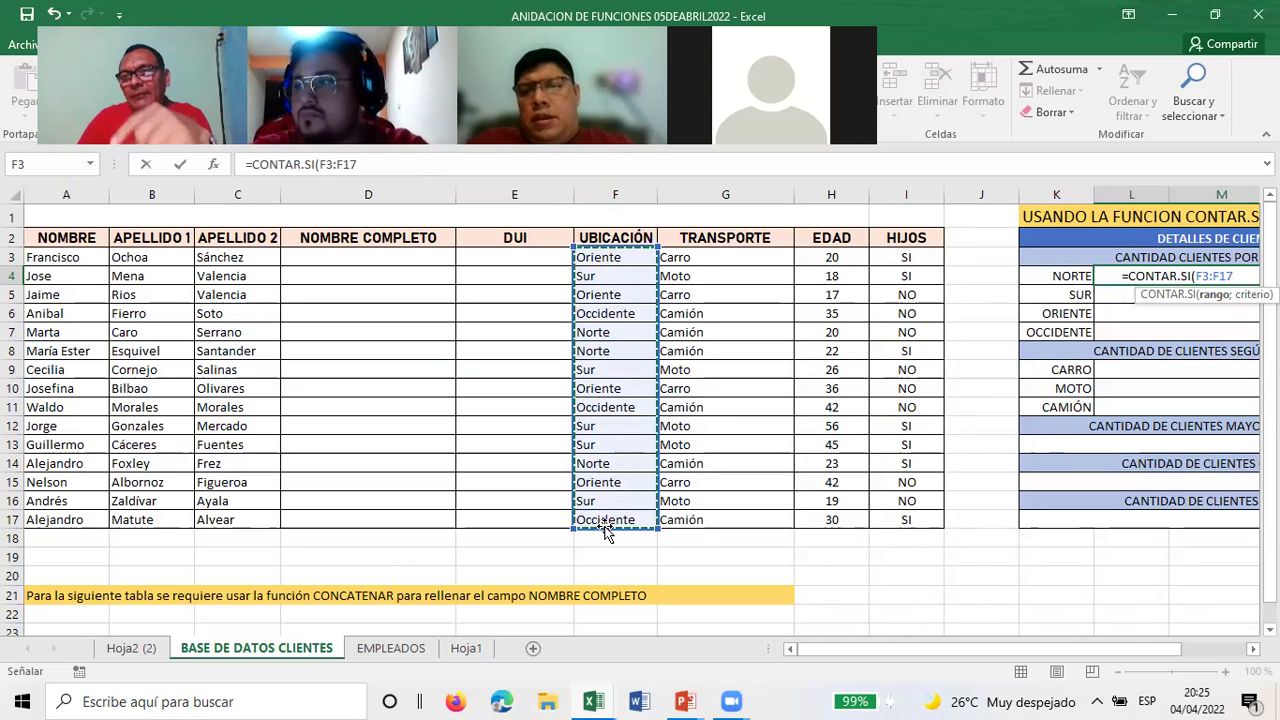
{"action": "type", "text": ")"}
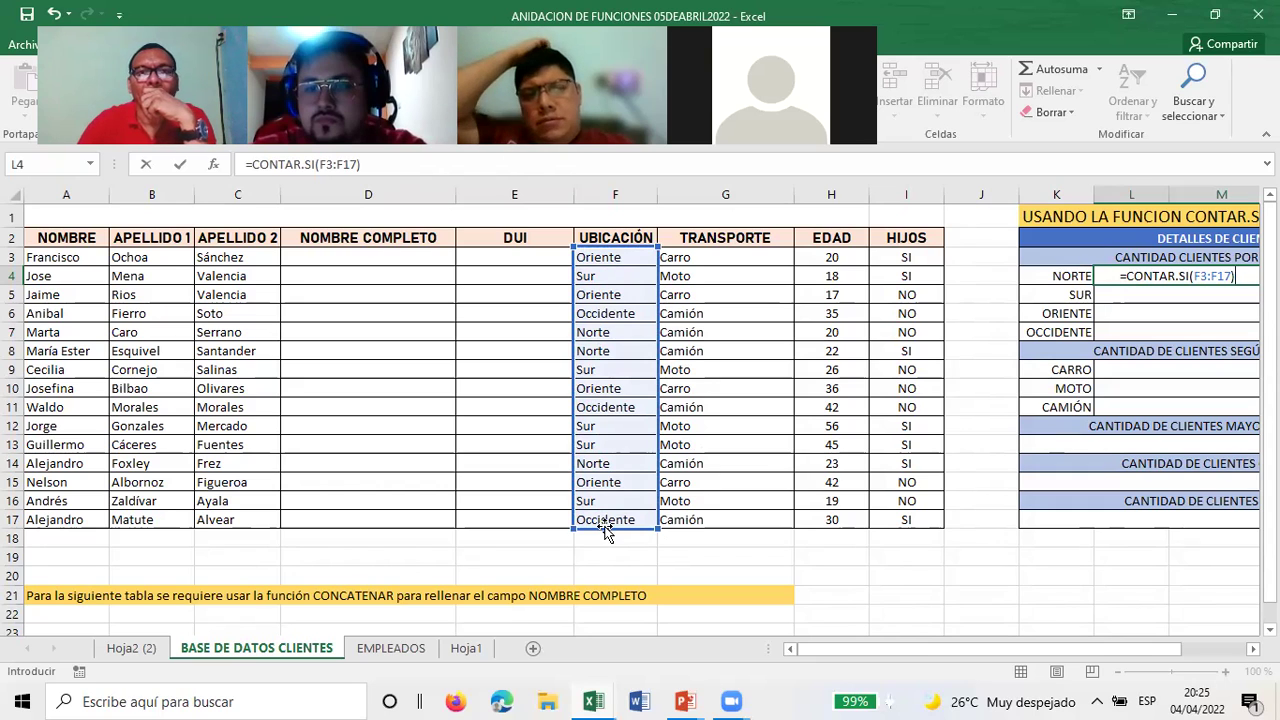
{"action": "key", "text": "BackSpace"}
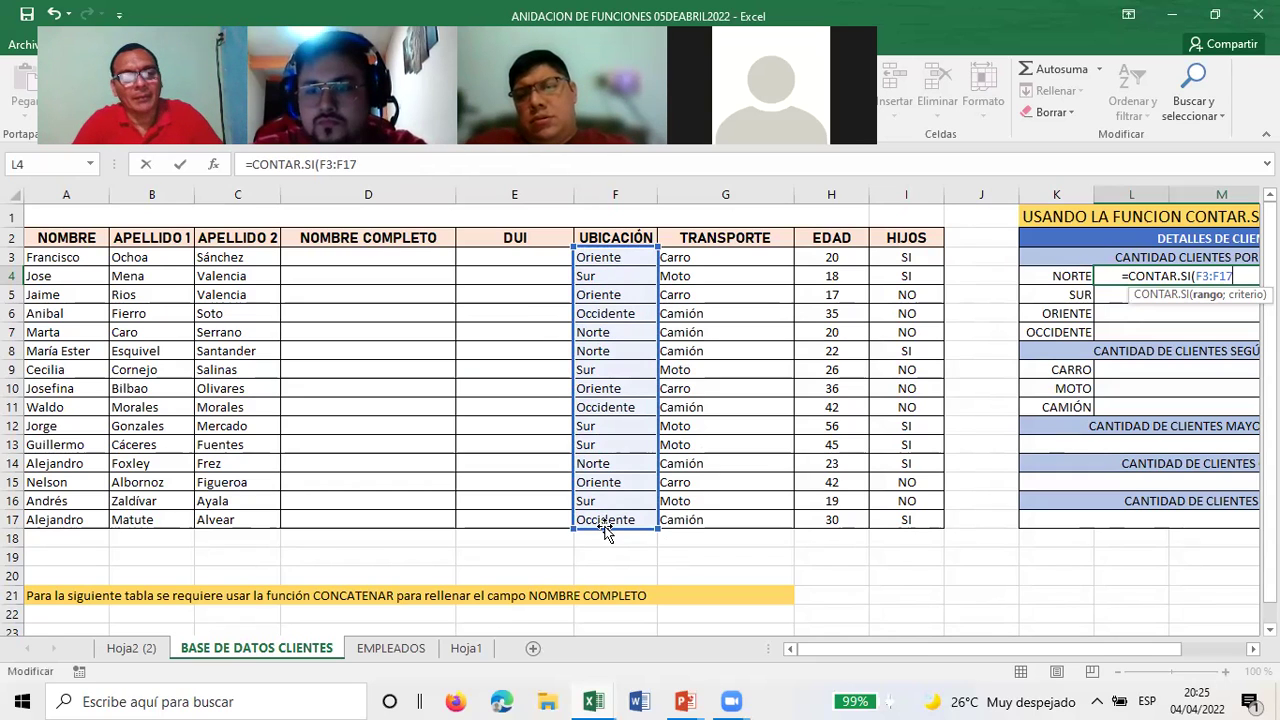
{"action": "key", "text": "F4"}
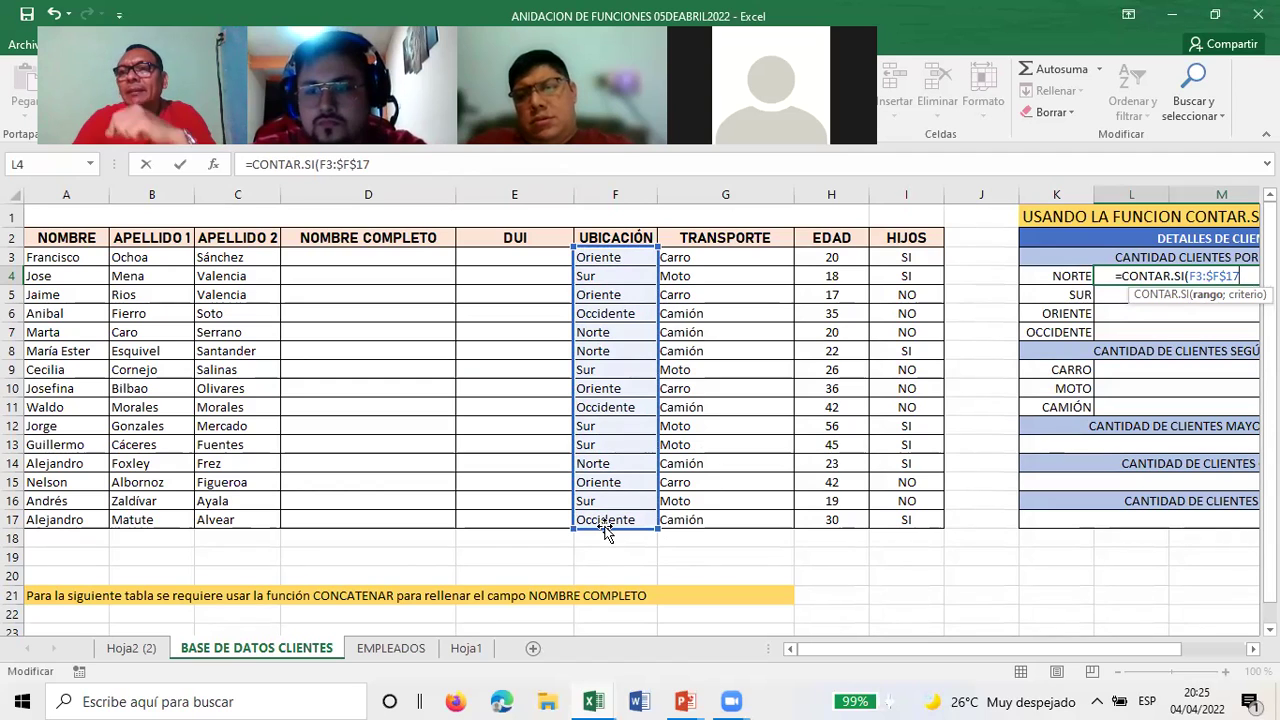
{"action": "key", "text": "BackSpace"}
{"action": "key", "text": "BackSpace"}
{"action": "key", "text": "BackSpace"}
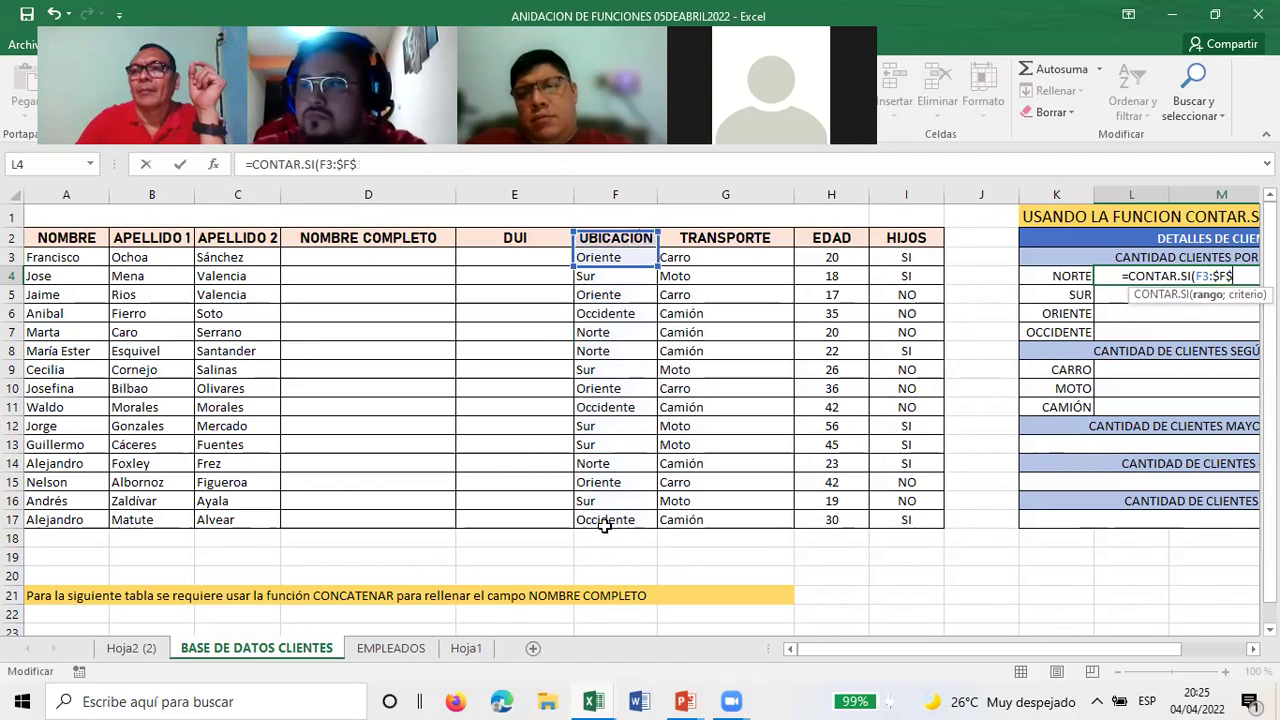
{"action": "key", "text": "BackSpace"}
{"action": "key", "text": "BackSpace"}
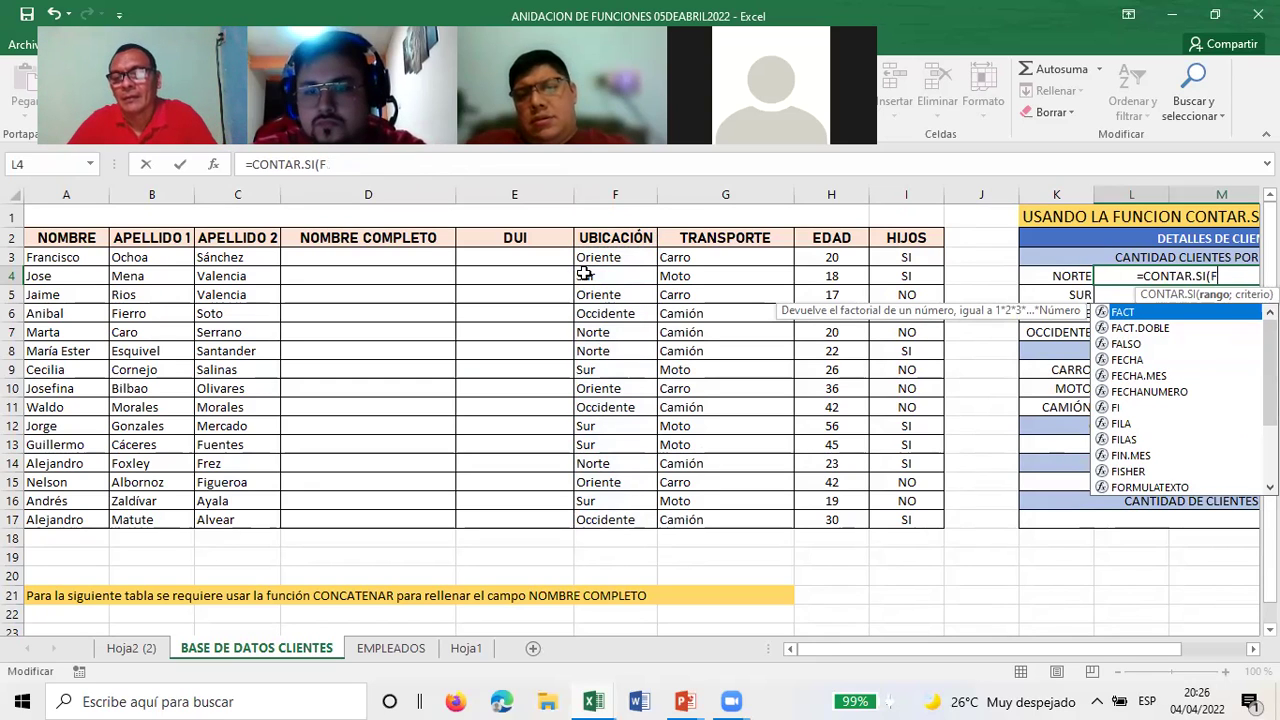
{"action": "key", "text": "BackSpace"}
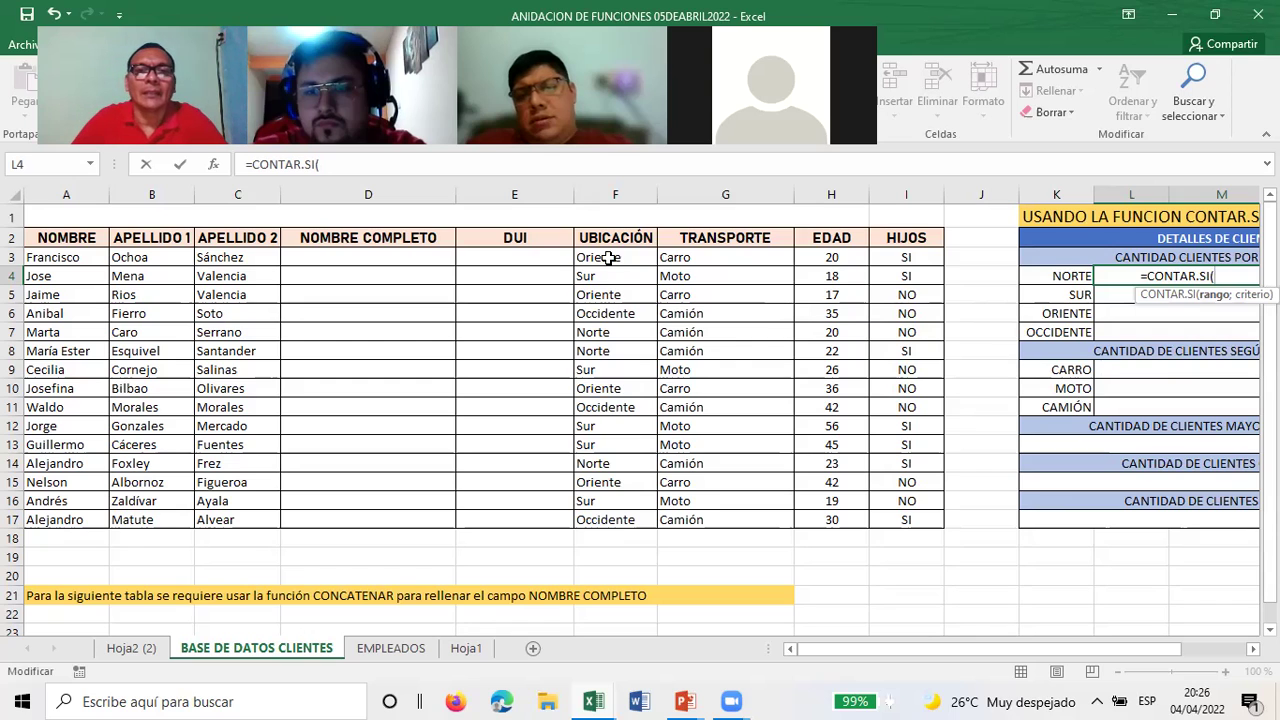
{"action": "left_click_drag", "start_coordinate": [602, 257], "coordinate": [613, 519]}
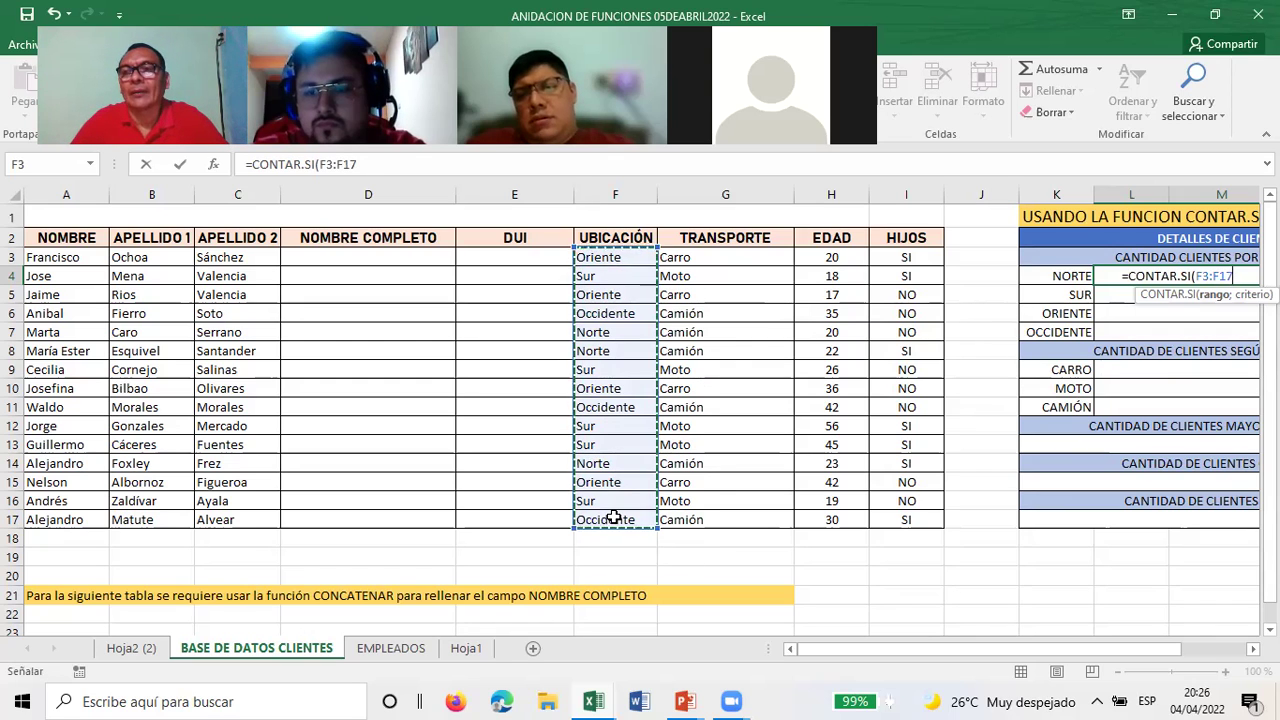
Step: Lock the range as $F$3:$F$17, add criterion K4 and enter the formula
{"action": "type", "text": ";"}
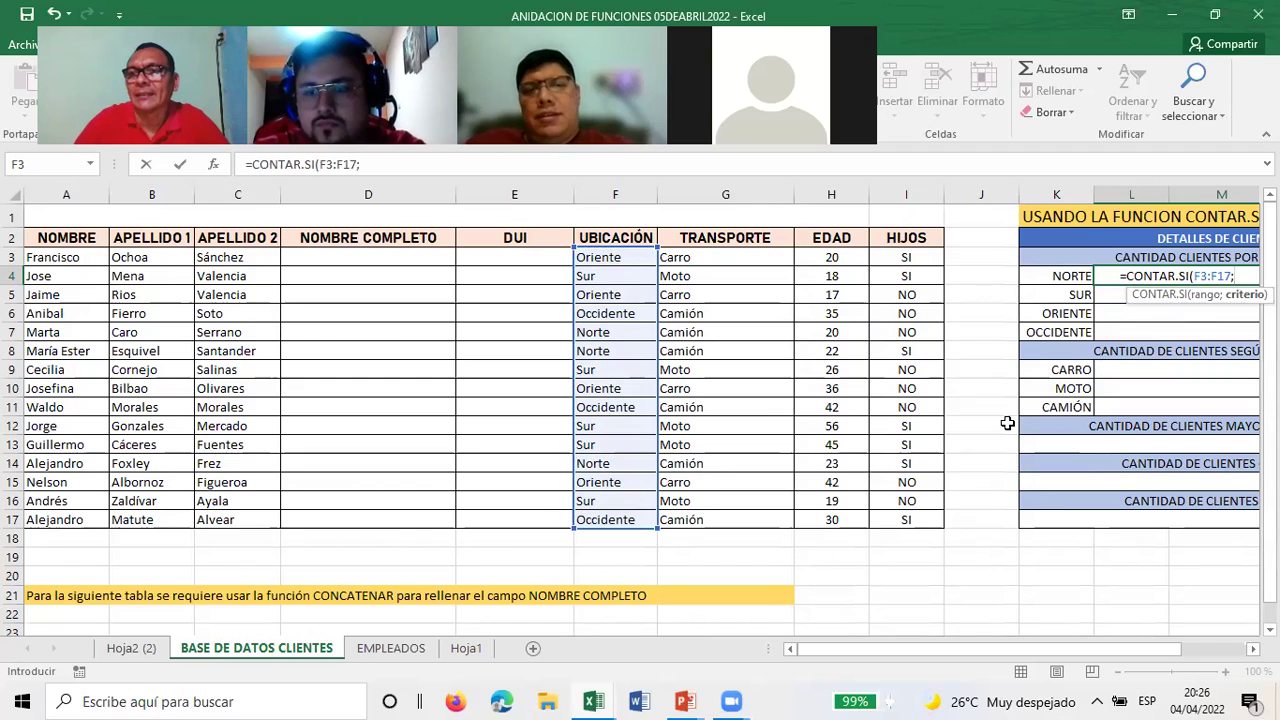
{"action": "left_click", "coordinate": [1210, 274]}
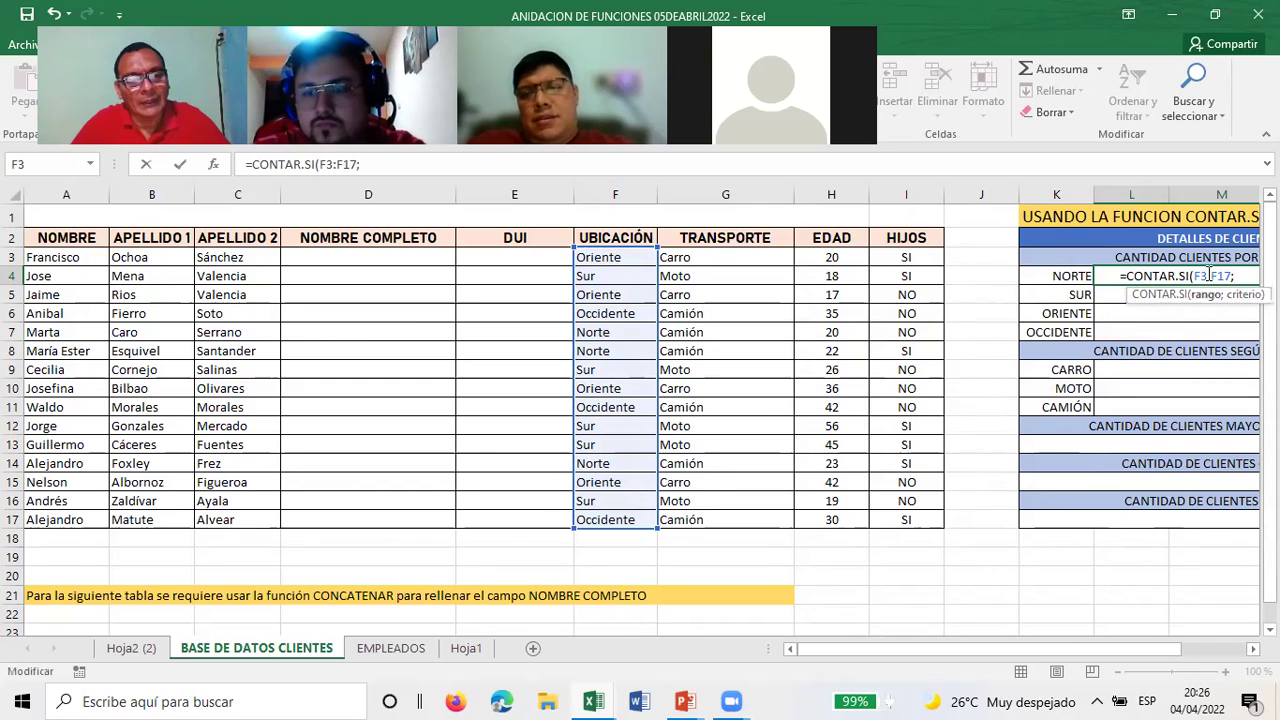
{"action": "key", "text": "F4"}
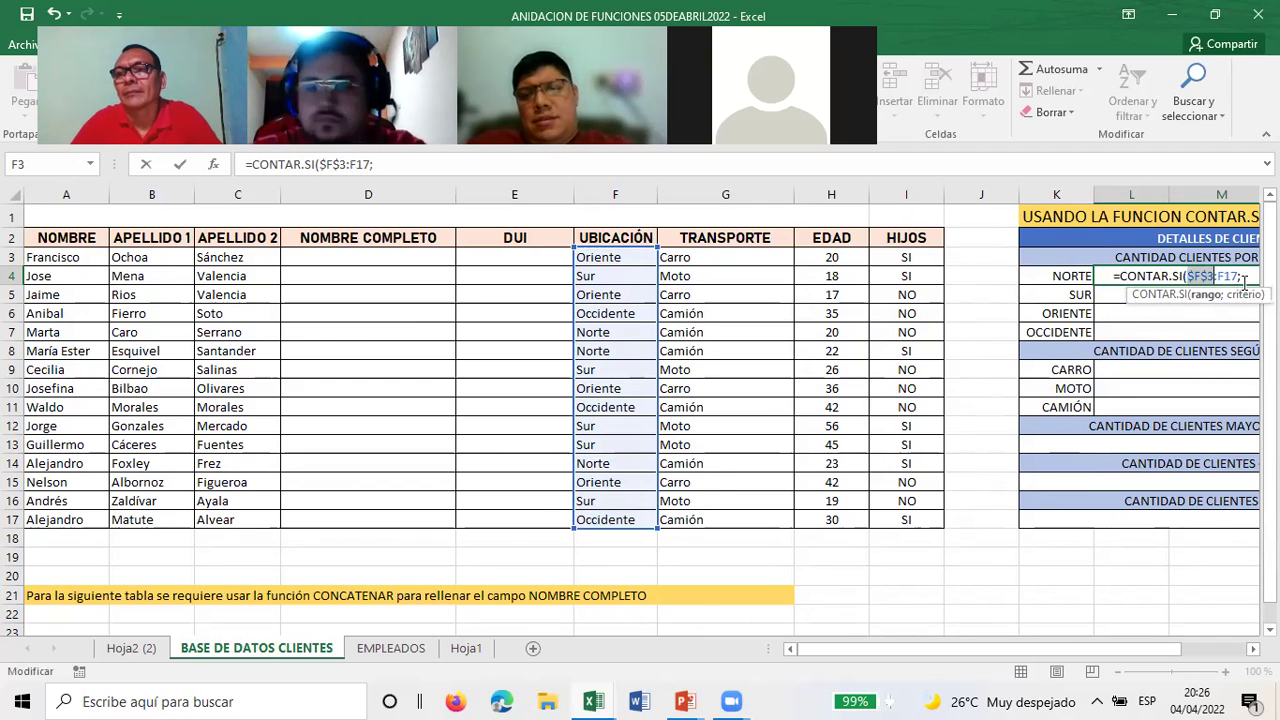
{"action": "left_click", "coordinate": [1224, 275]}
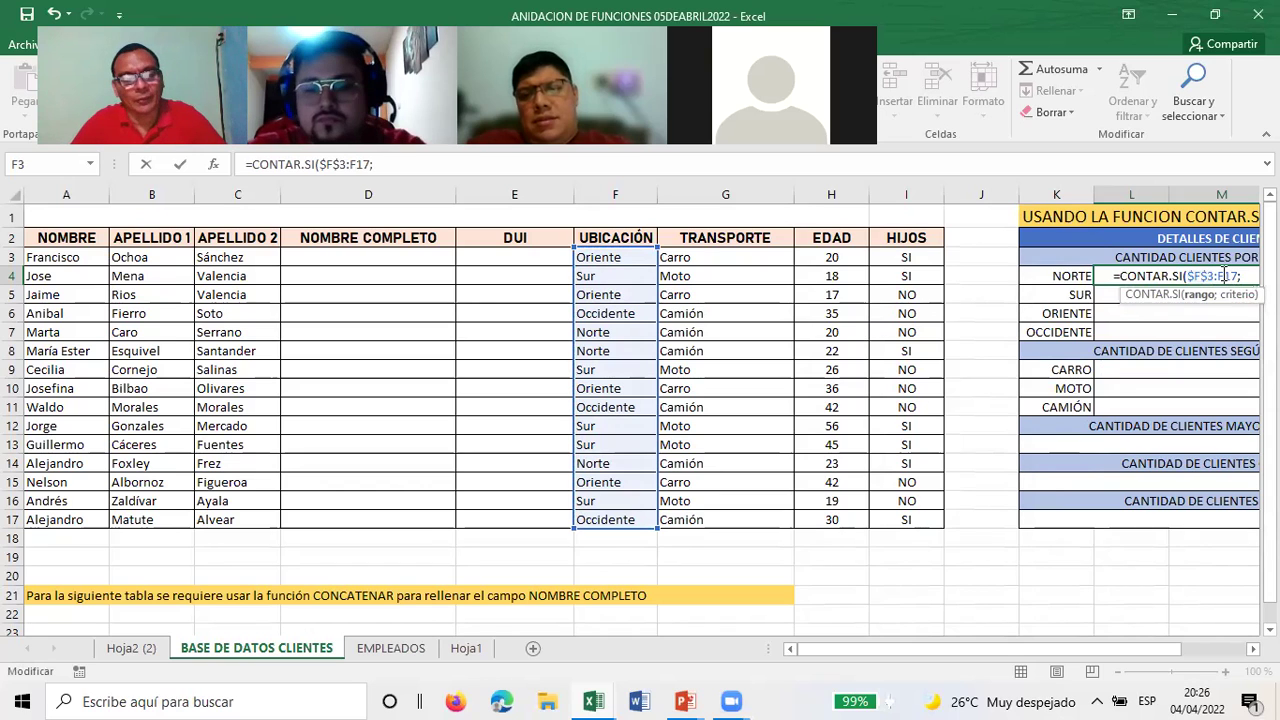
{"action": "key", "text": "F4"}
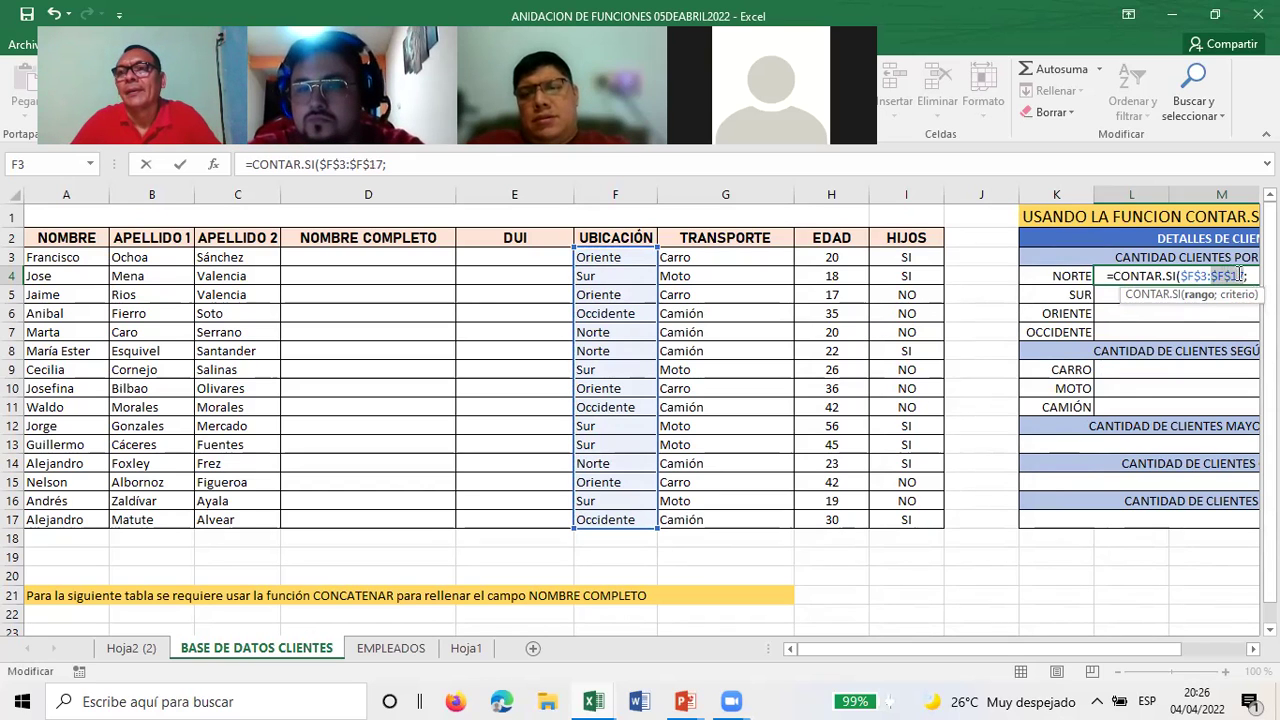
{"action": "left_click", "coordinate": [1247, 276]}
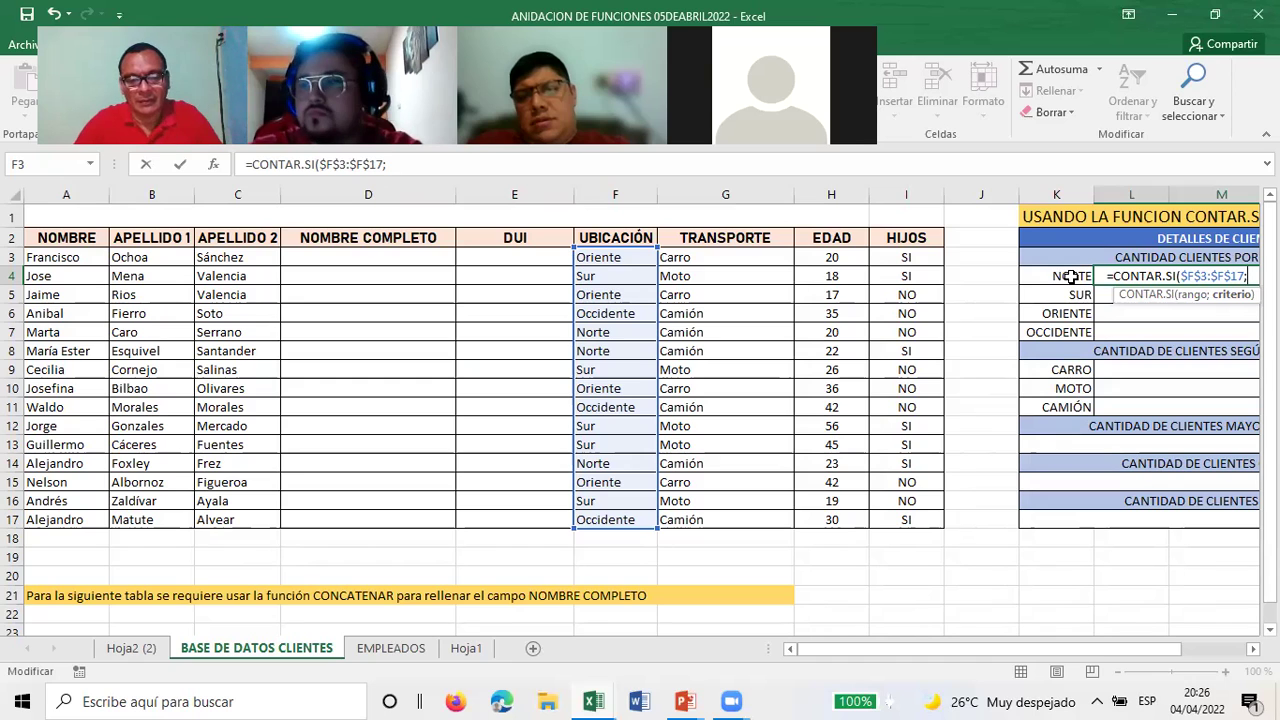
{"action": "type", "text": "K4"}
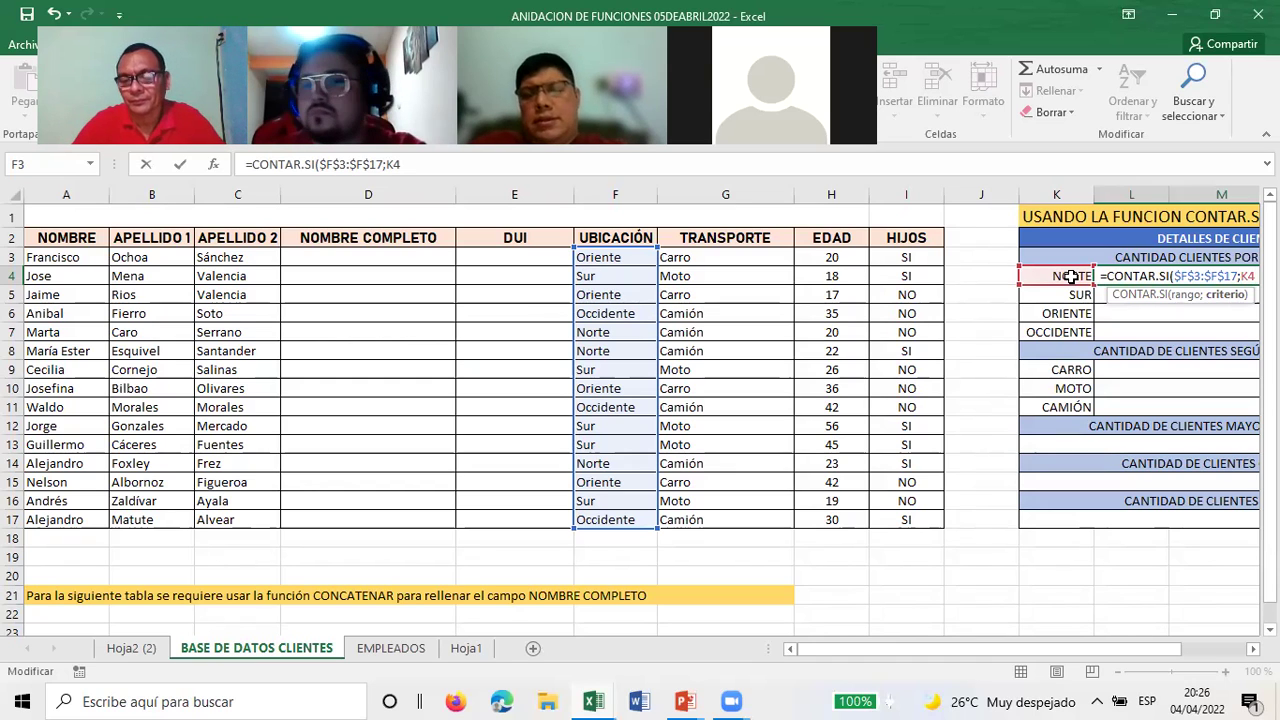
{"action": "type", "text": ")"}
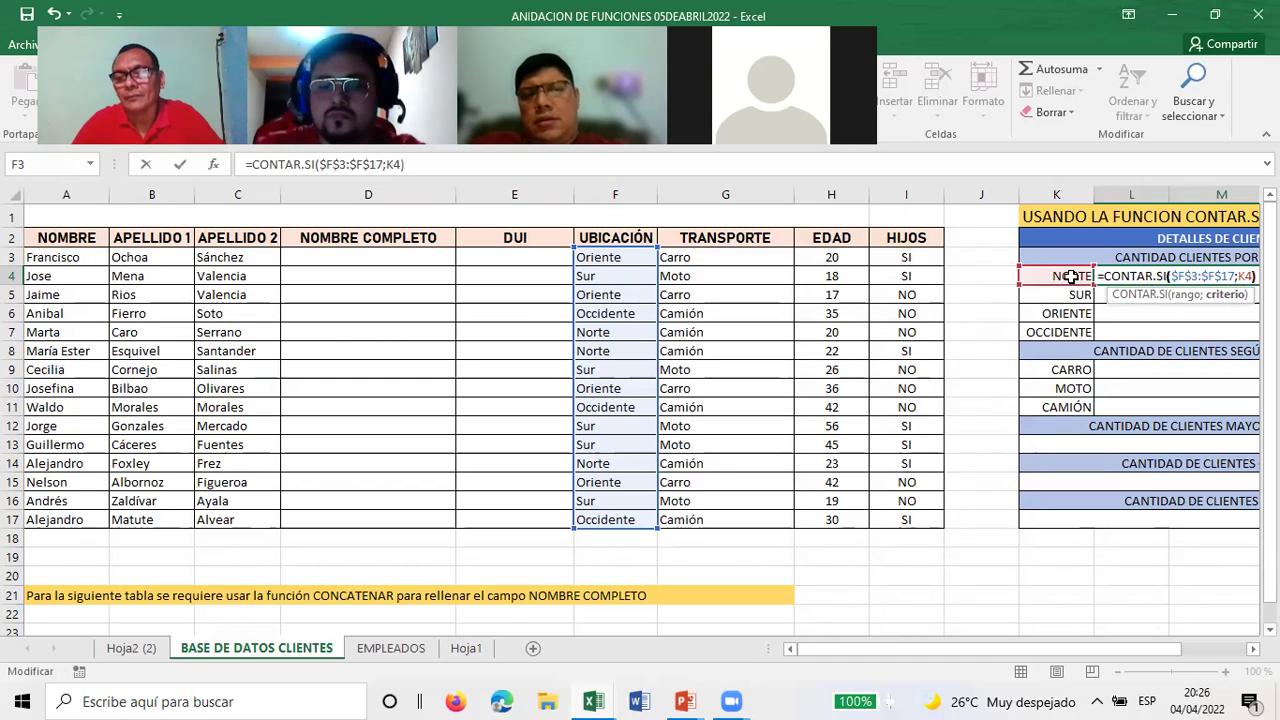
{"action": "key", "text": "Return"}
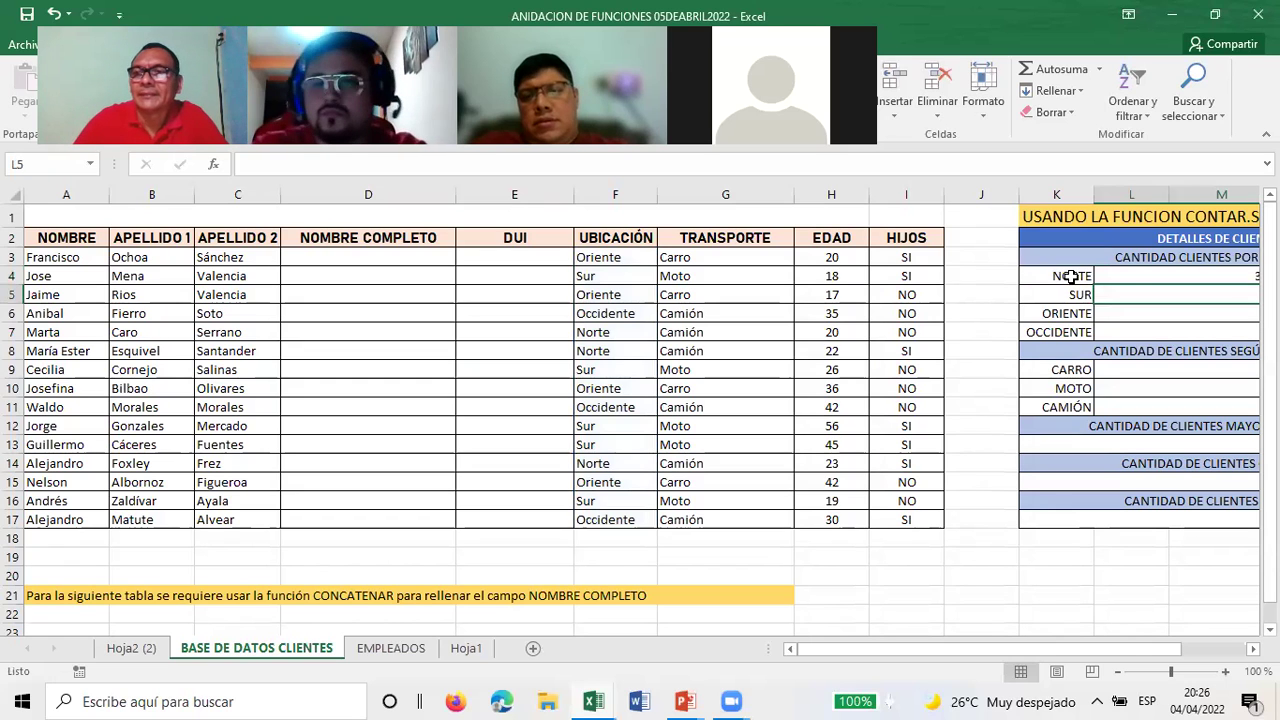
{"action": "left_click", "coordinate": [1135, 277]}
{"action": "left_click_drag", "start_coordinate": [1076, 649], "coordinate": [1128, 660]}
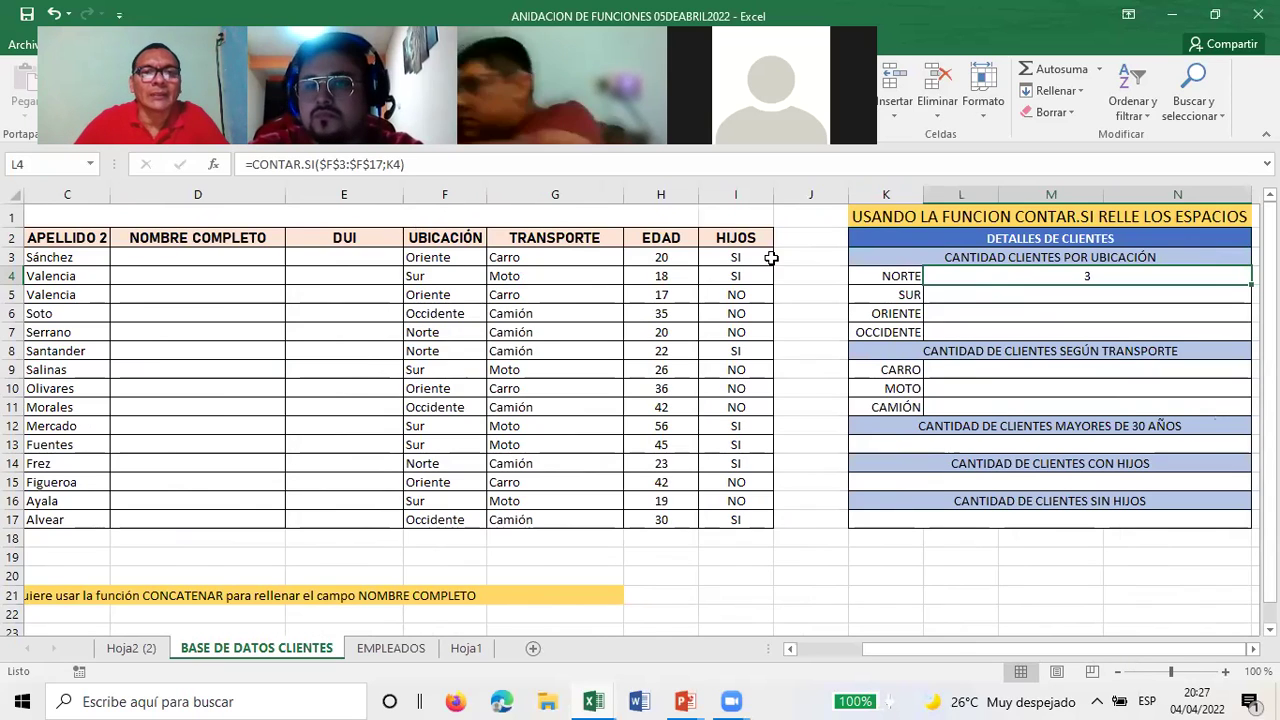
{"action": "left_click", "coordinate": [415, 334]}
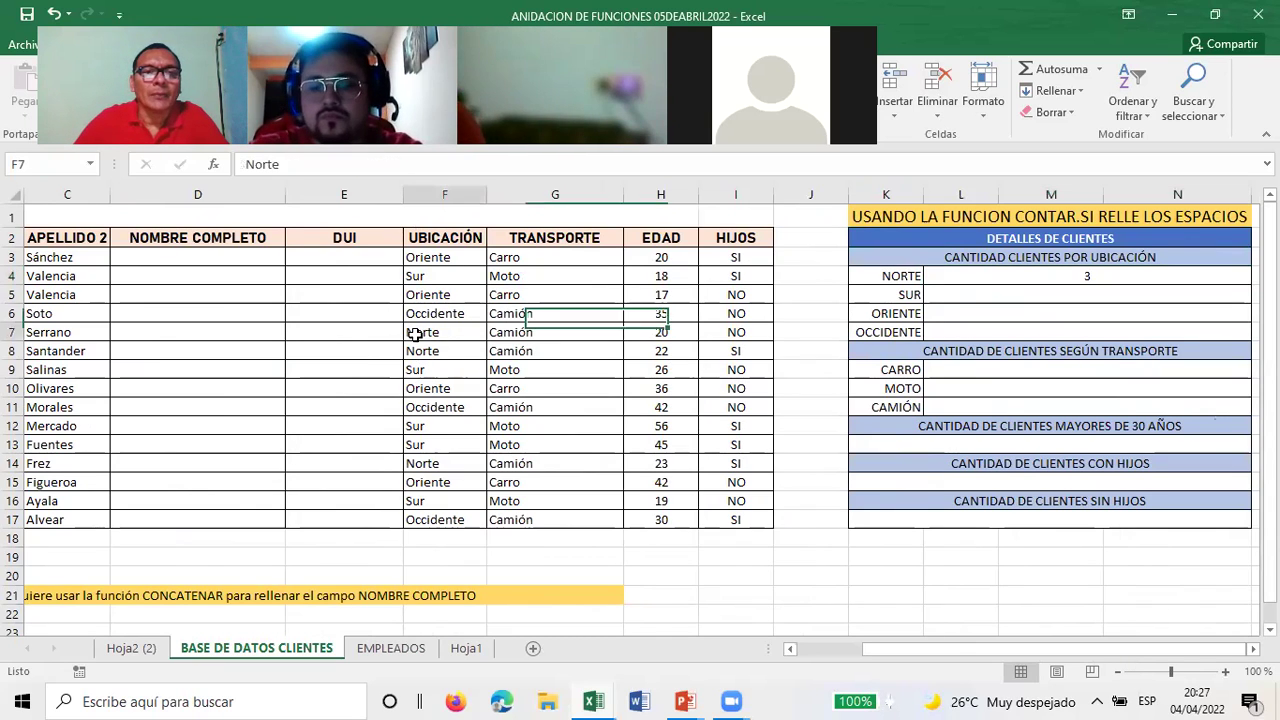
{"action": "left_click", "coordinate": [425, 348]}
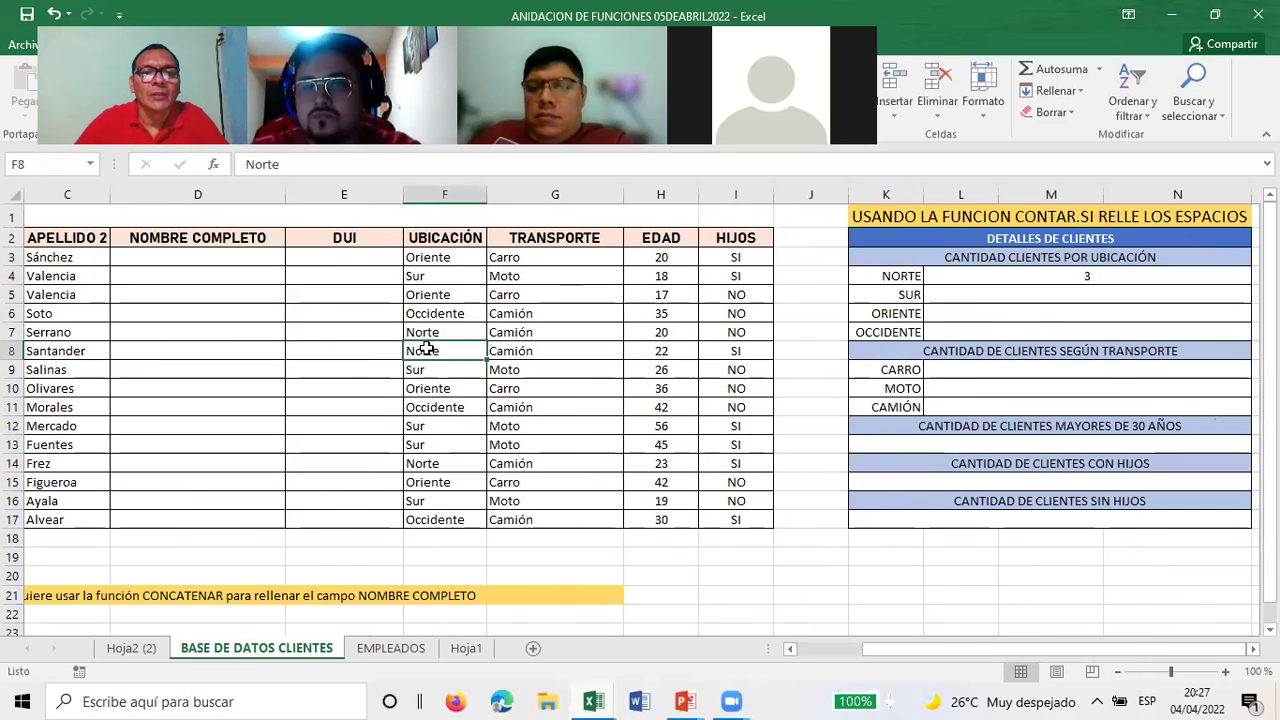
{"action": "left_click", "coordinate": [431, 459]}
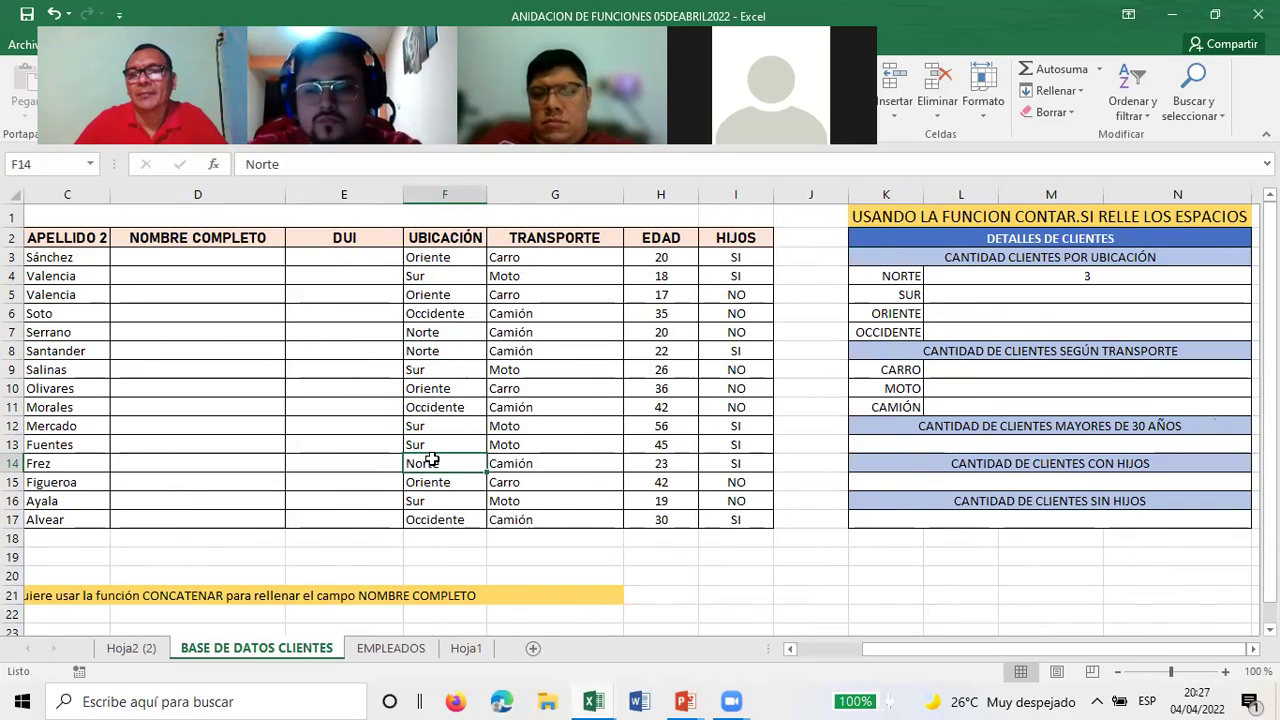
{"action": "left_click", "coordinate": [1030, 273]}
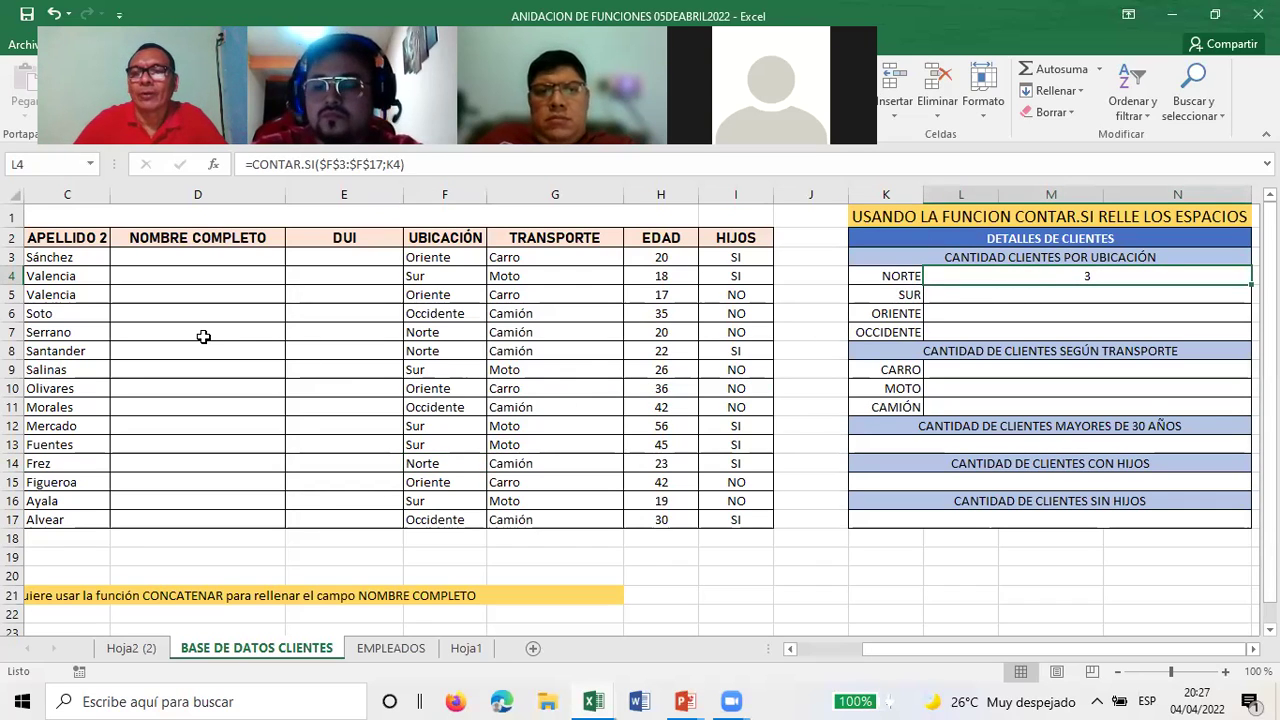
{"action": "left_click", "coordinate": [992, 295]}
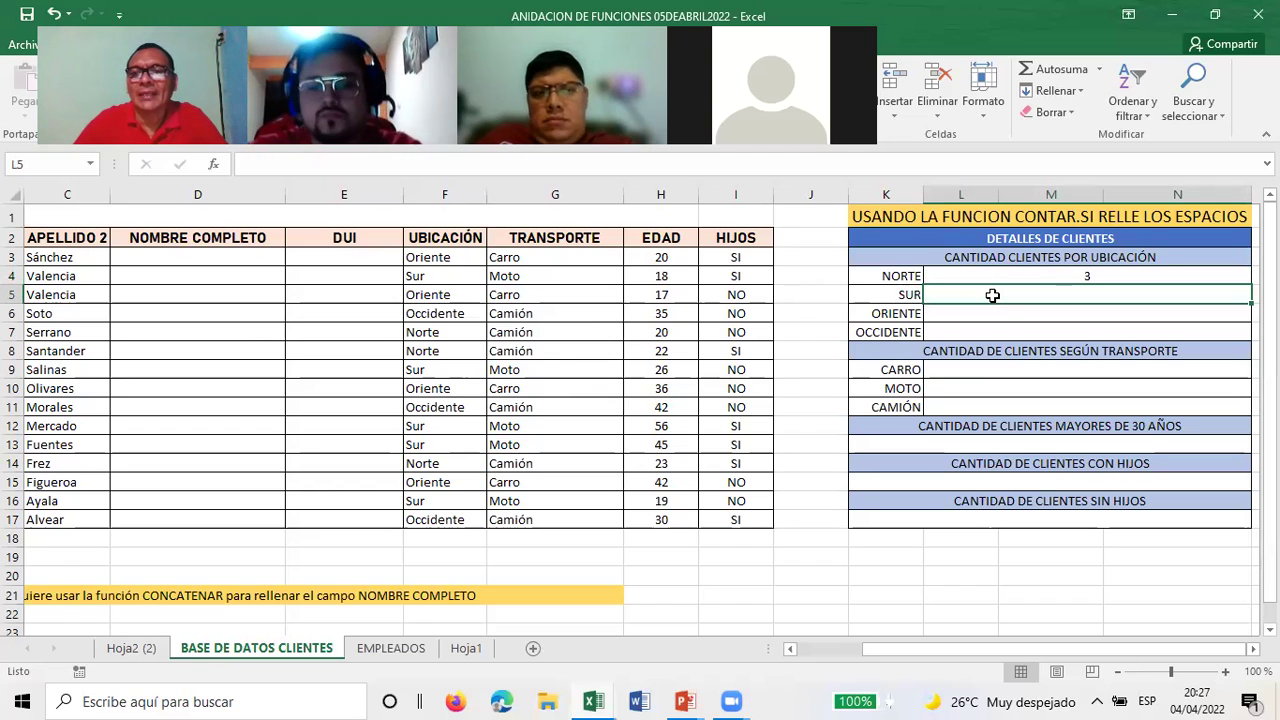
{"action": "left_click", "coordinate": [1020, 276]}
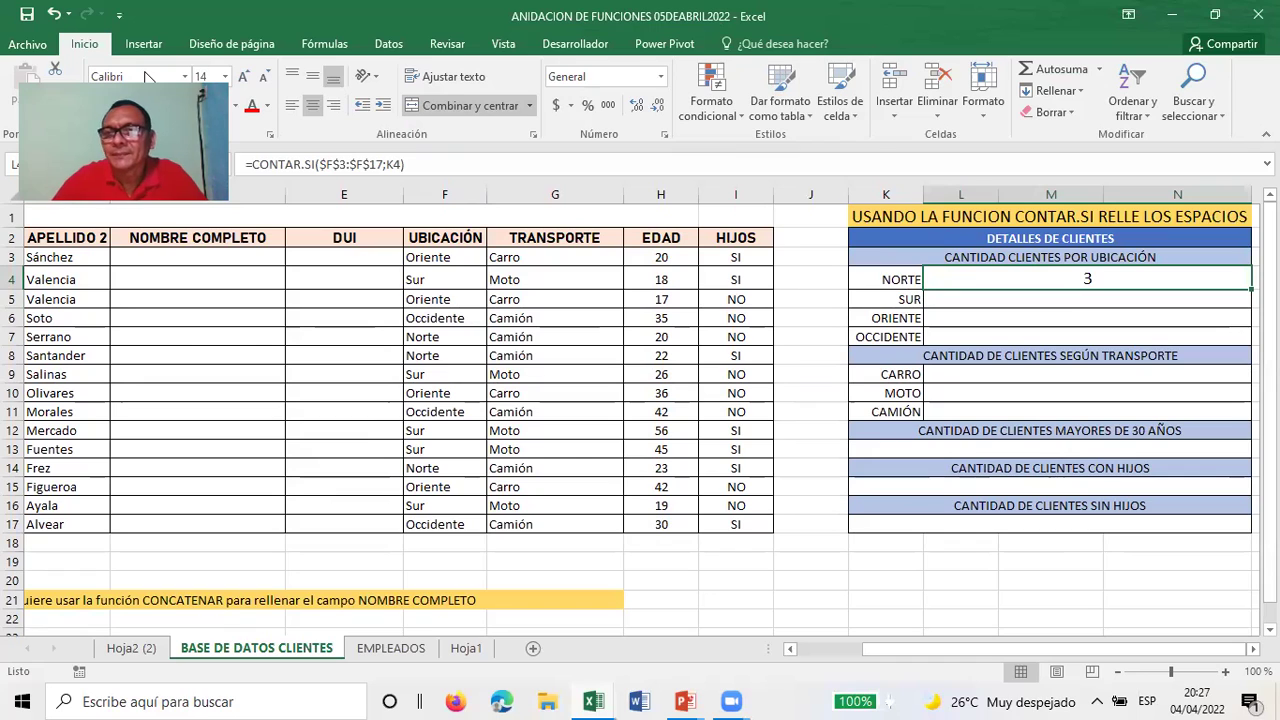
{"action": "left_click", "coordinate": [1103, 298]}
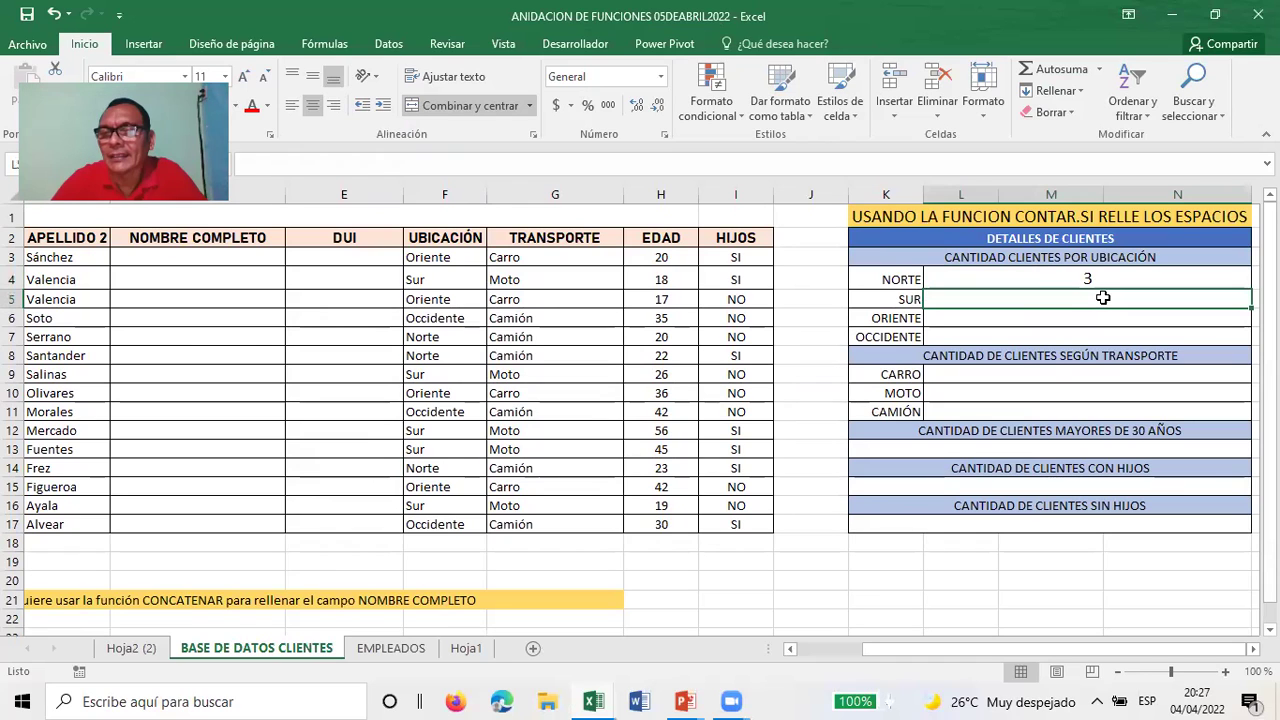
Step: Copy the NORTE count formula down to SUR, ORIENTE and OCCIDENTE
{"action": "left_click", "coordinate": [1099, 284]}
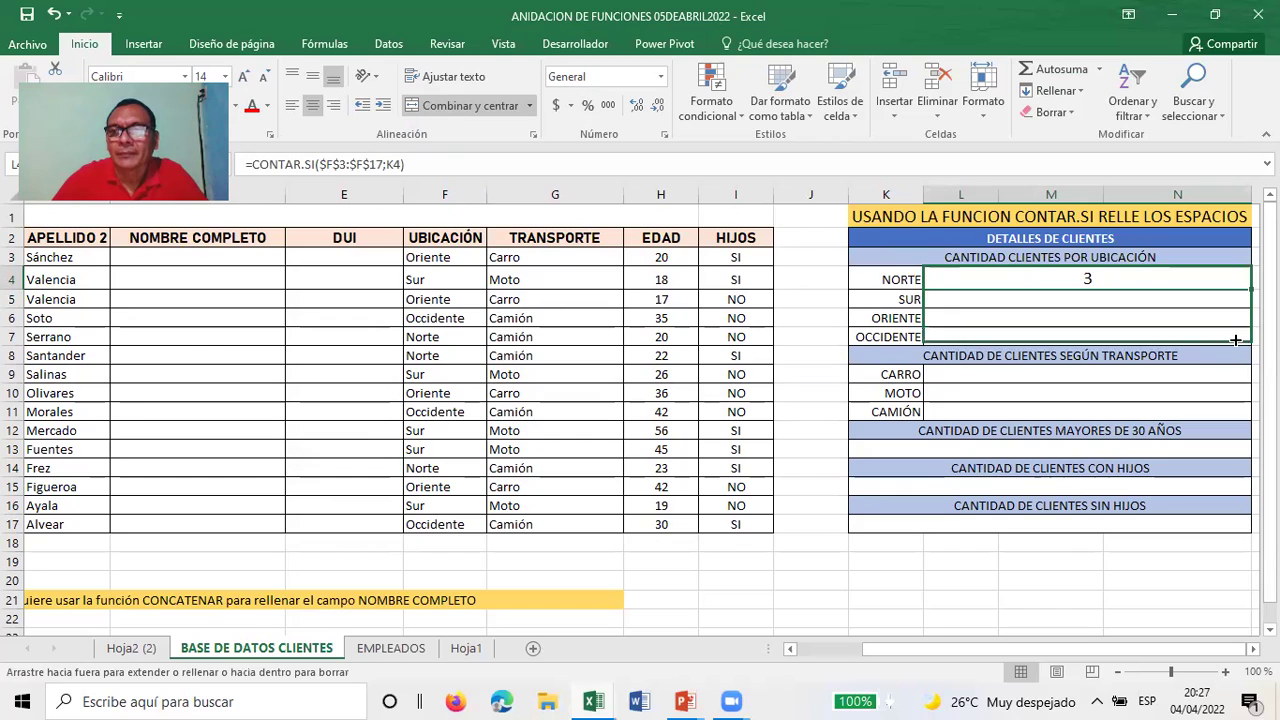
{"action": "left_click_drag", "start_coordinate": [1252, 287], "coordinate": [1237, 336]}
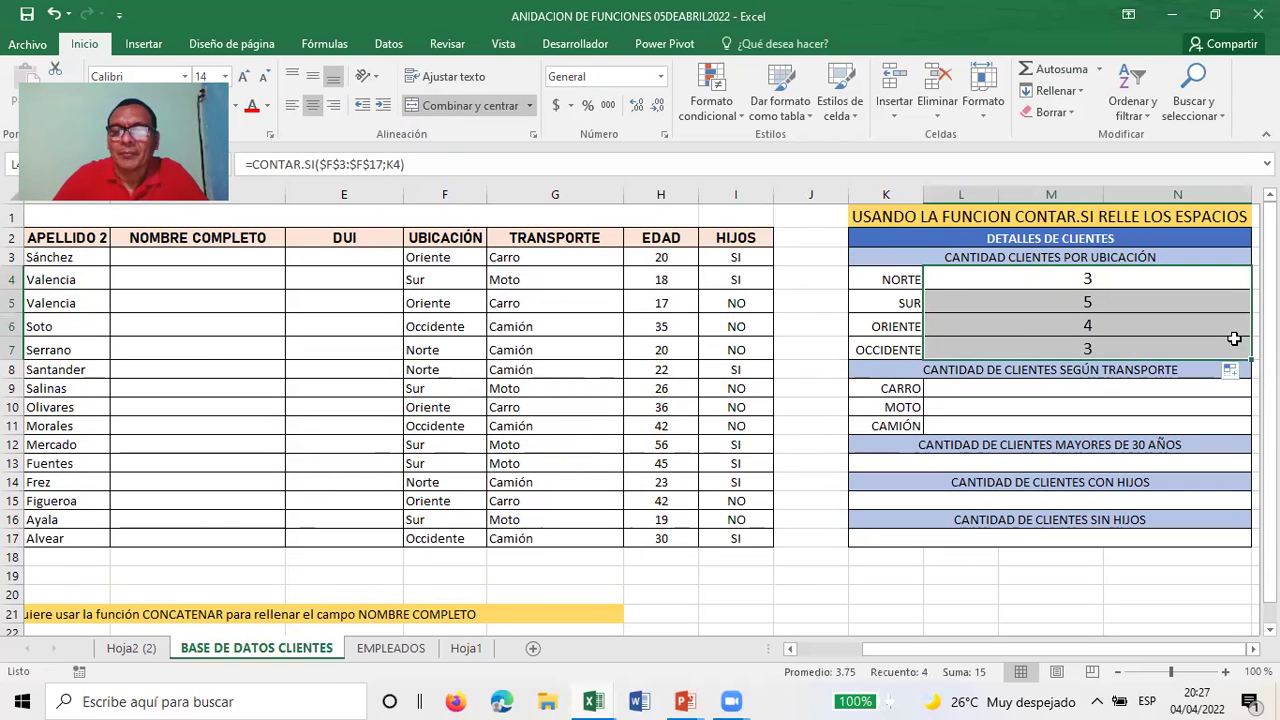
{"action": "left_click", "coordinate": [983, 388]}
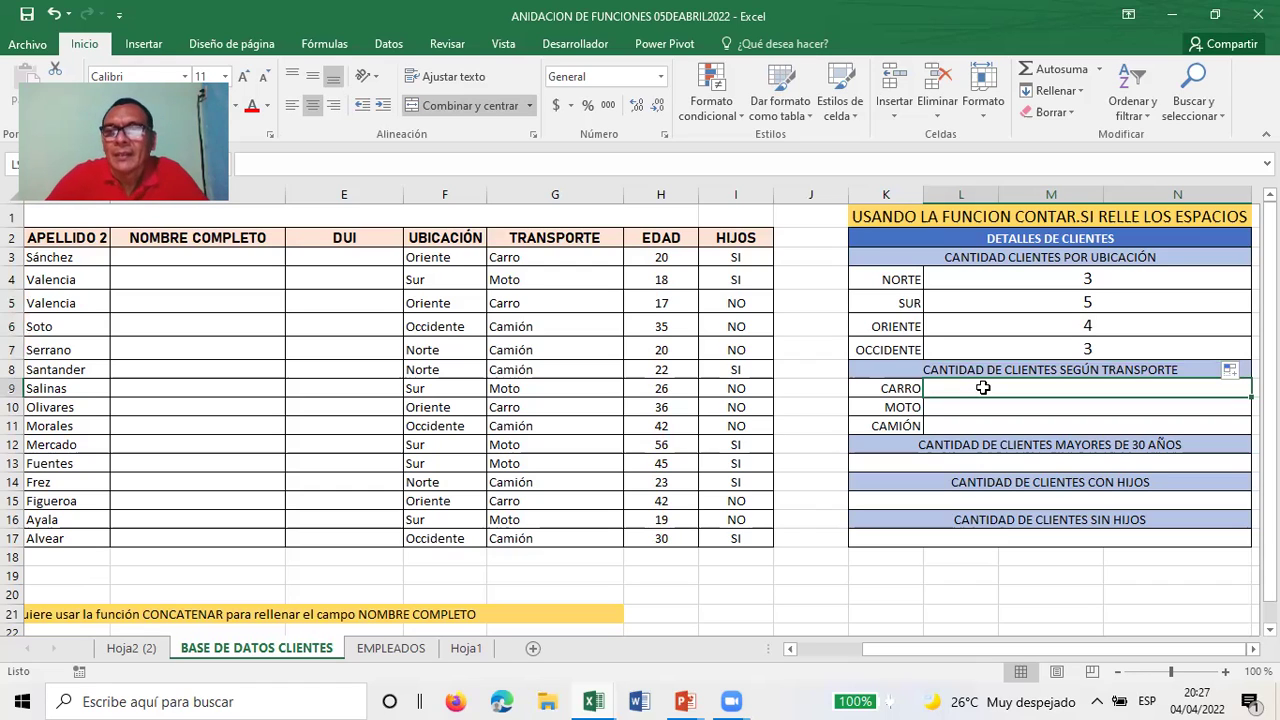
Step: Trace the precedents of the NORTE count in L4 from the Fórmulas tab
{"action": "left_click", "coordinate": [1082, 281]}
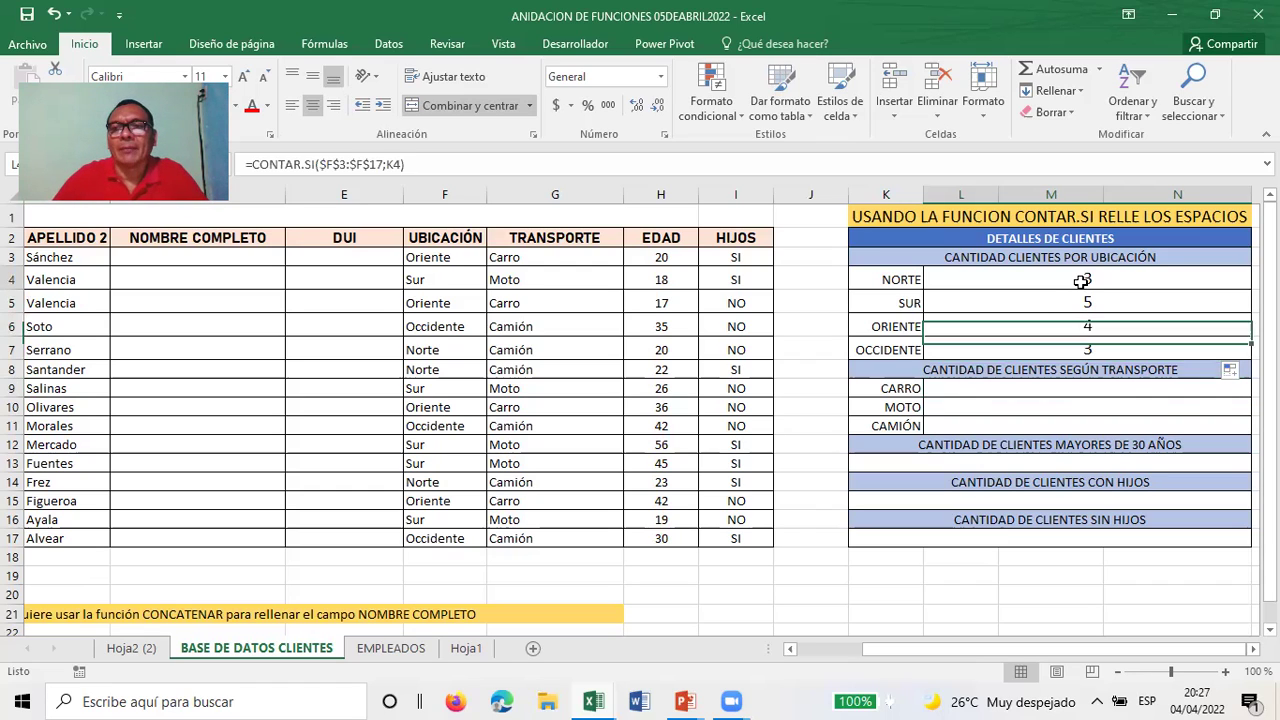
{"action": "left_click", "coordinate": [325, 44]}
{"action": "left_click", "coordinate": [748, 70]}
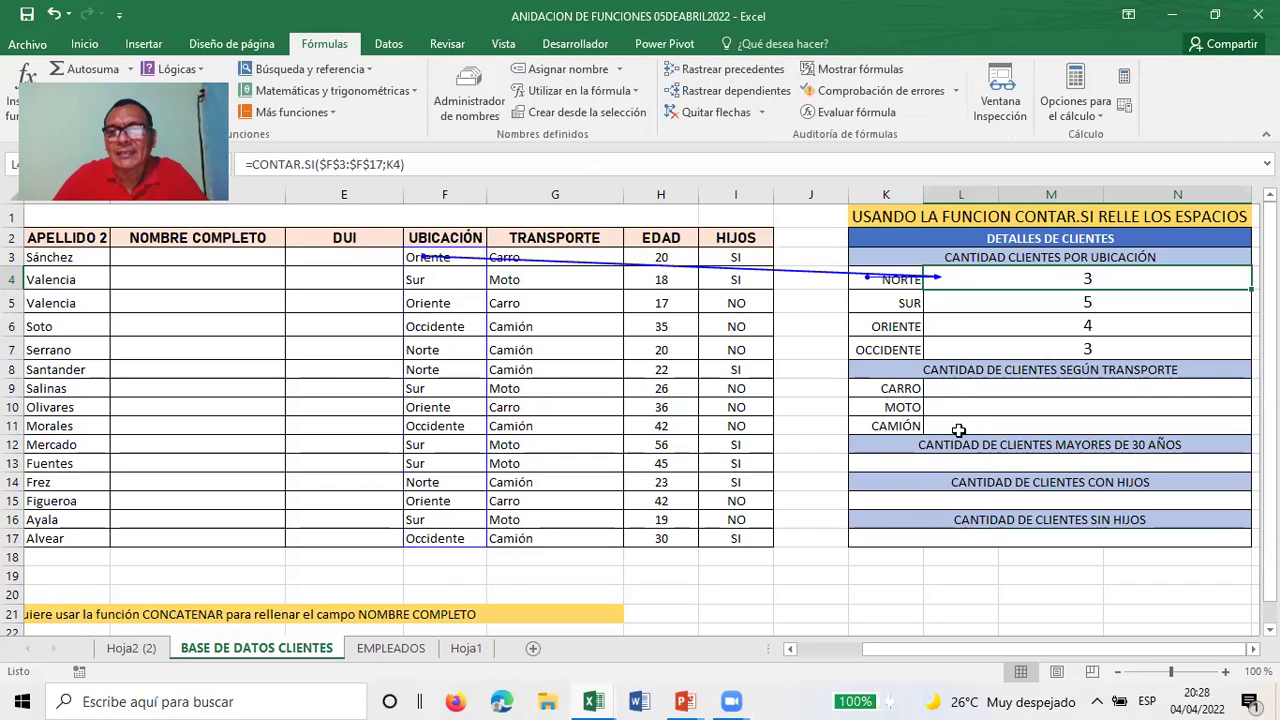
{"action": "left_click", "coordinate": [960, 390]}
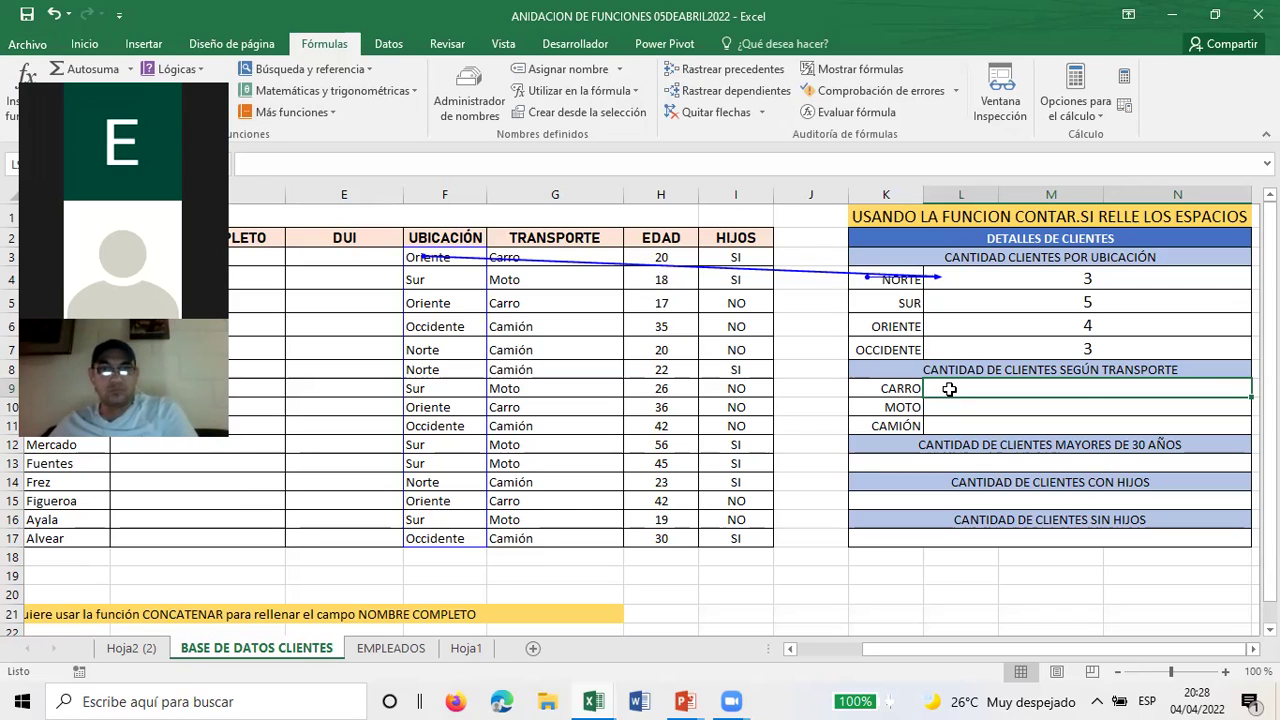
Step: Start the CARRO count in L9 as =CONTAR.SI over the locked range $G$3:$G$17
{"action": "type", "text": "="}
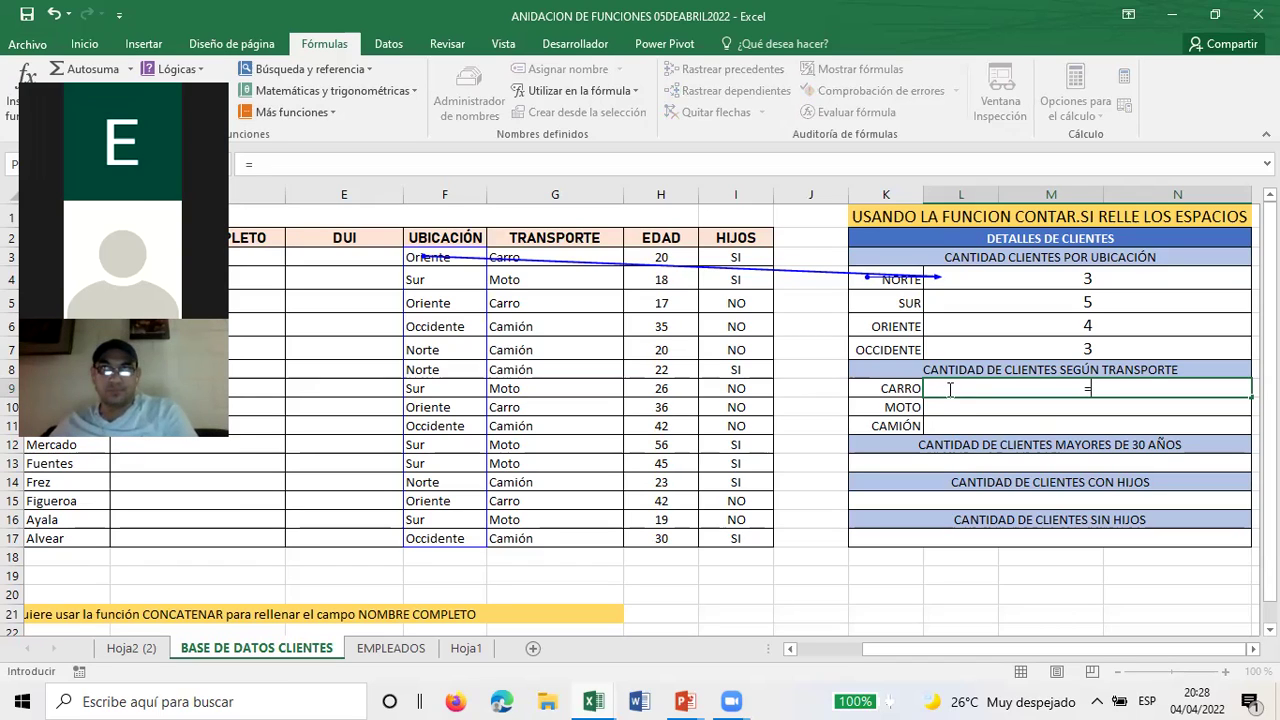
{"action": "type", "text": "CONTAR"}
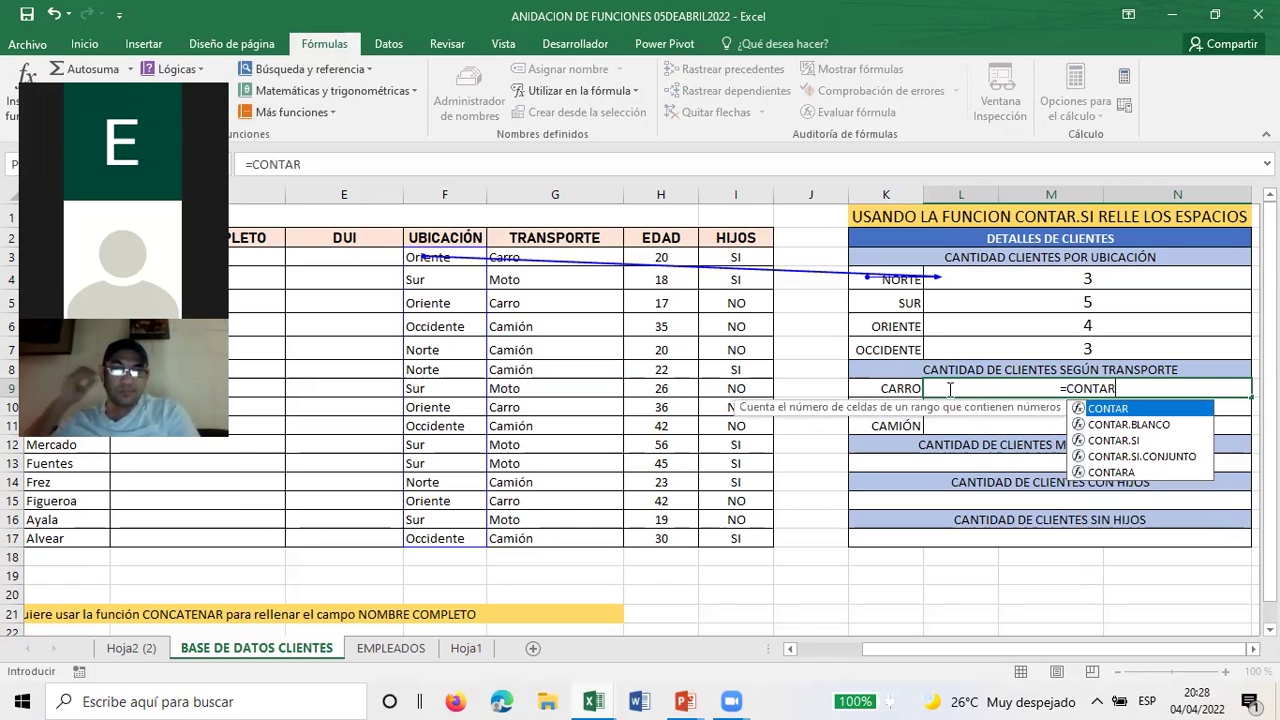
{"action": "type", "text": ".SI"}
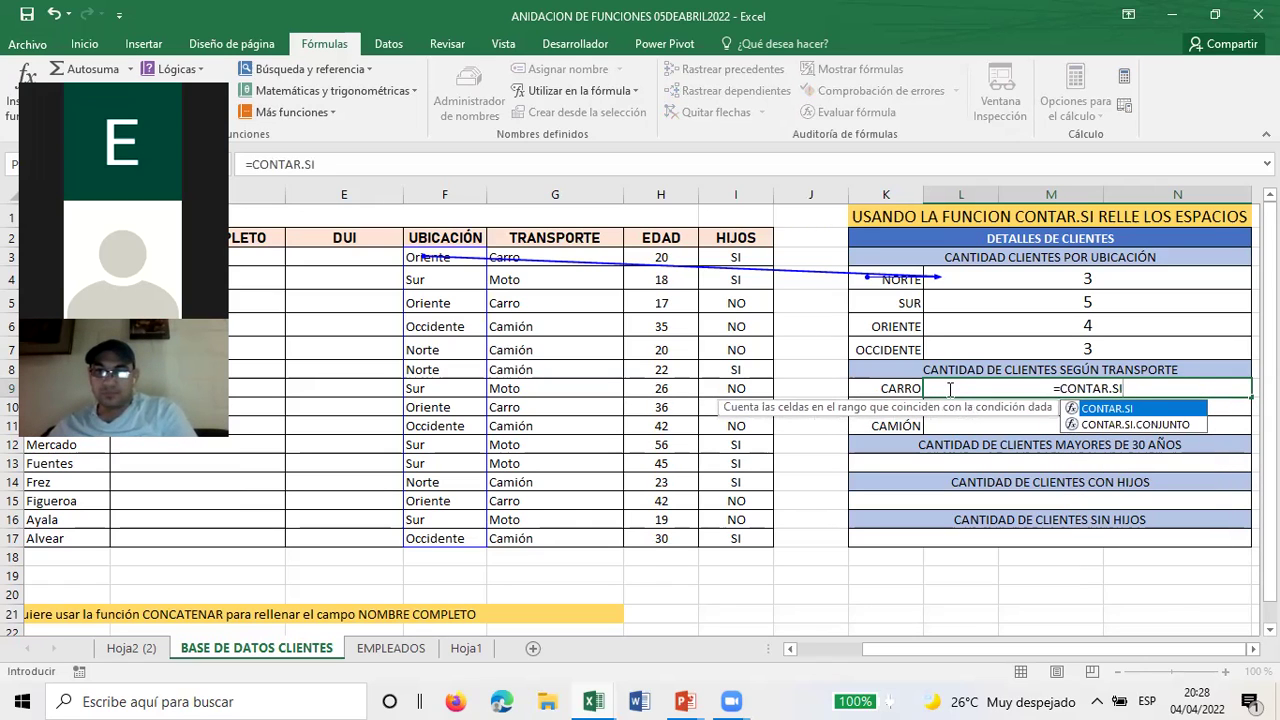
{"action": "type", "text": "("}
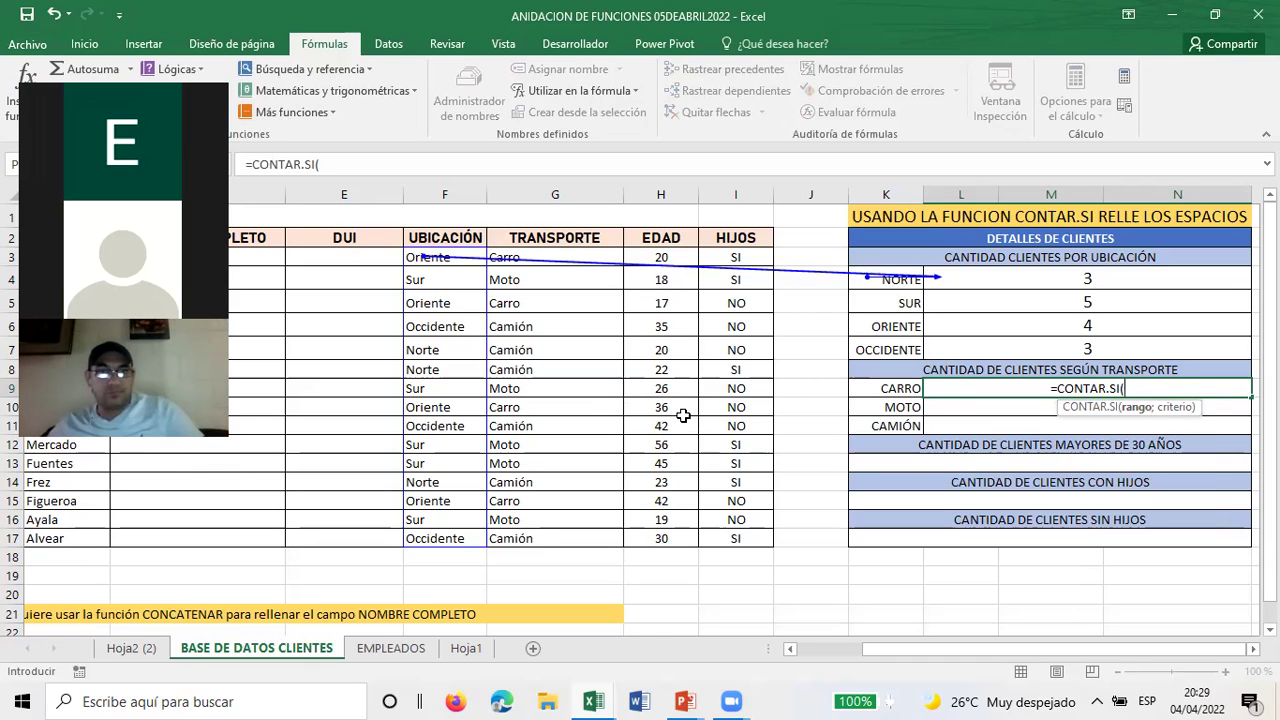
{"action": "left_click_drag", "start_coordinate": [557, 253], "coordinate": [559, 539]}
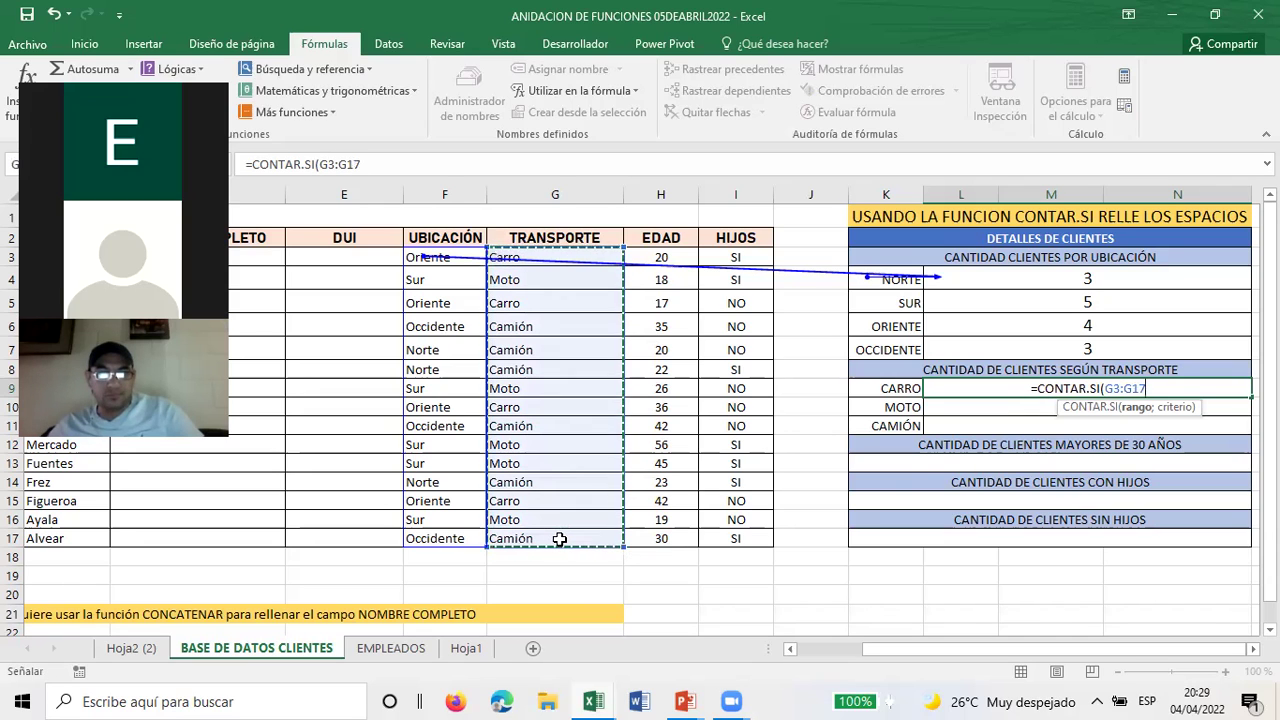
{"action": "left_click", "coordinate": [1113, 388]}
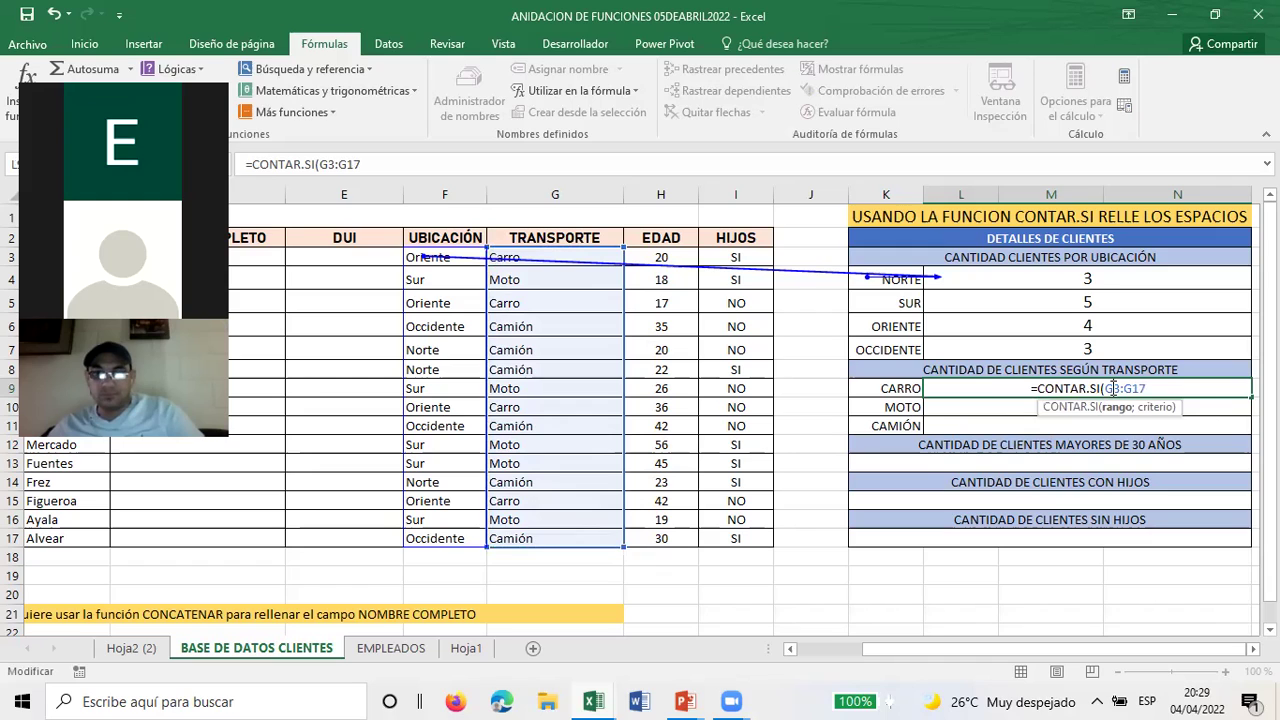
{"action": "key", "text": "F4"}
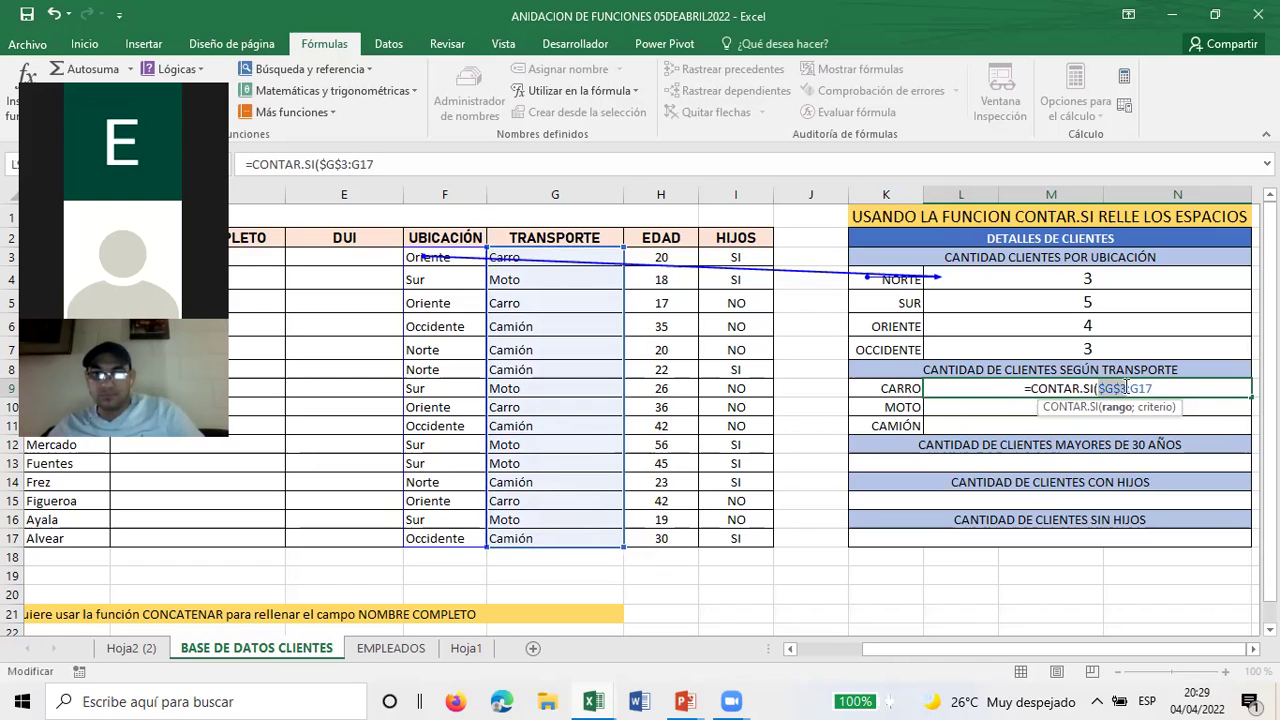
{"action": "left_click", "coordinate": [1137, 388]}
{"action": "key", "text": "F4"}
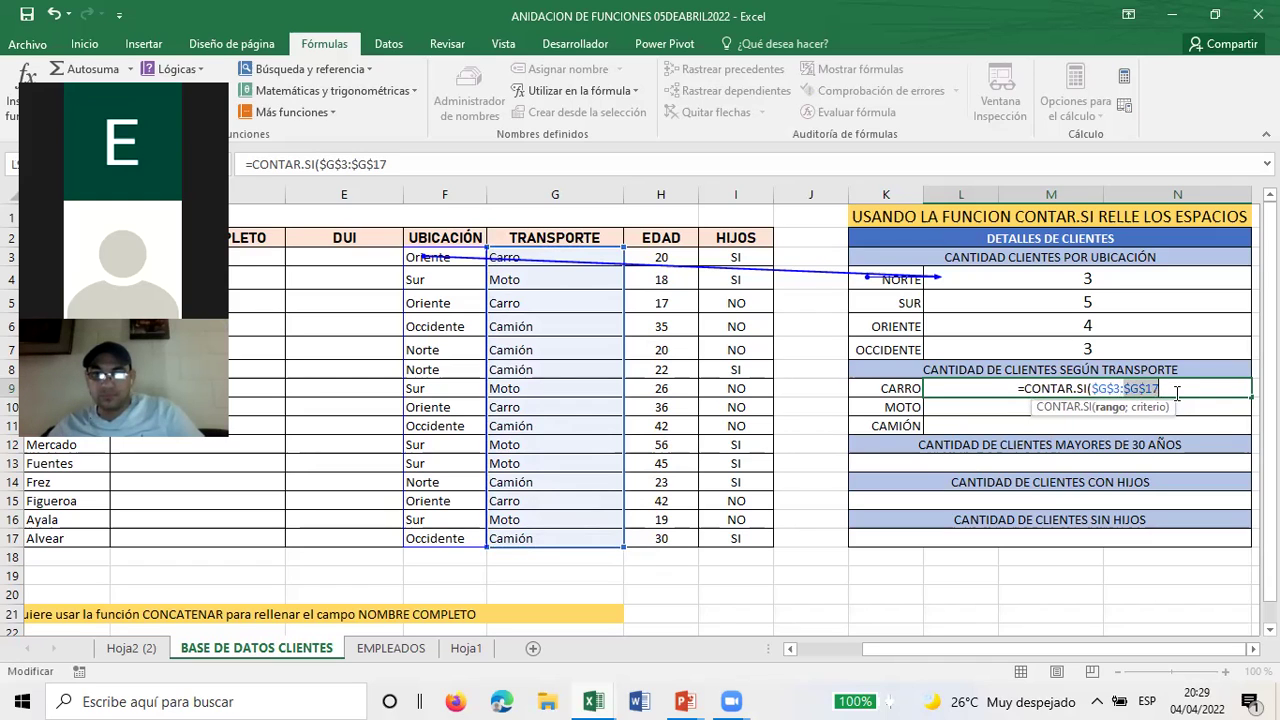
Step: Add criterion K9, enter the formula to get 4, and trace its precedents
{"action": "left_click", "coordinate": [1179, 391]}
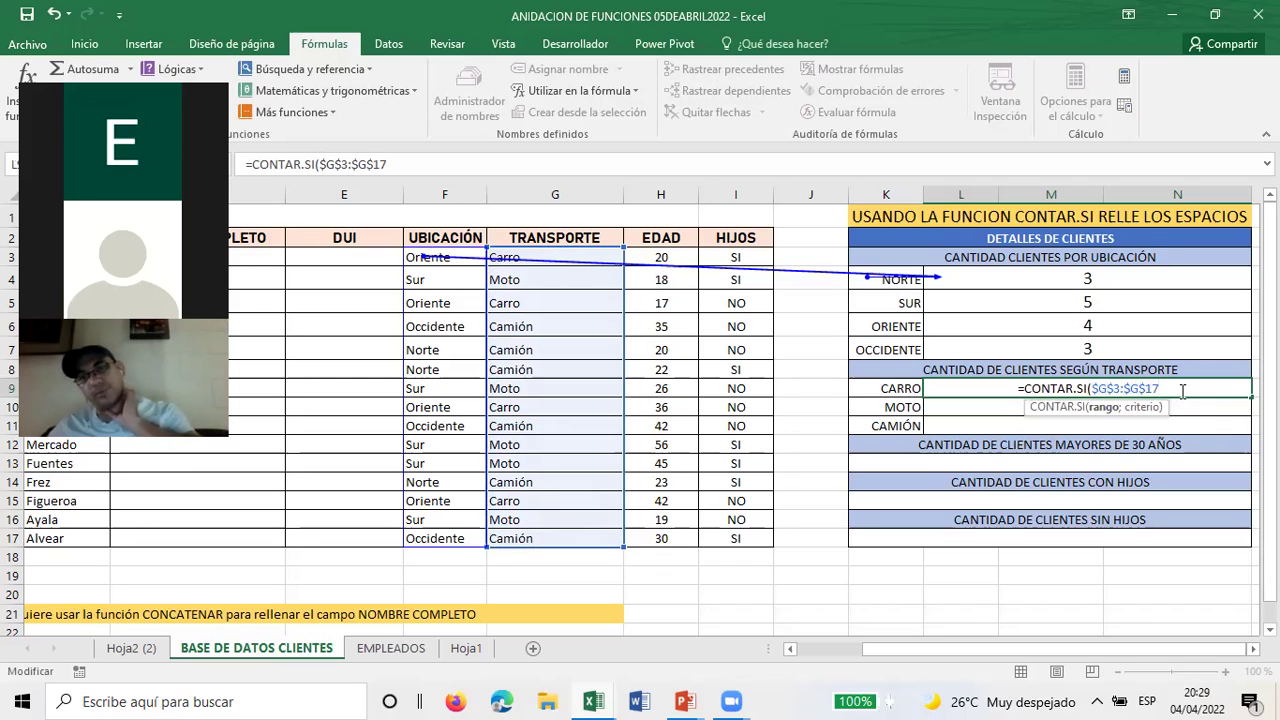
{"action": "type", "text": ";"}
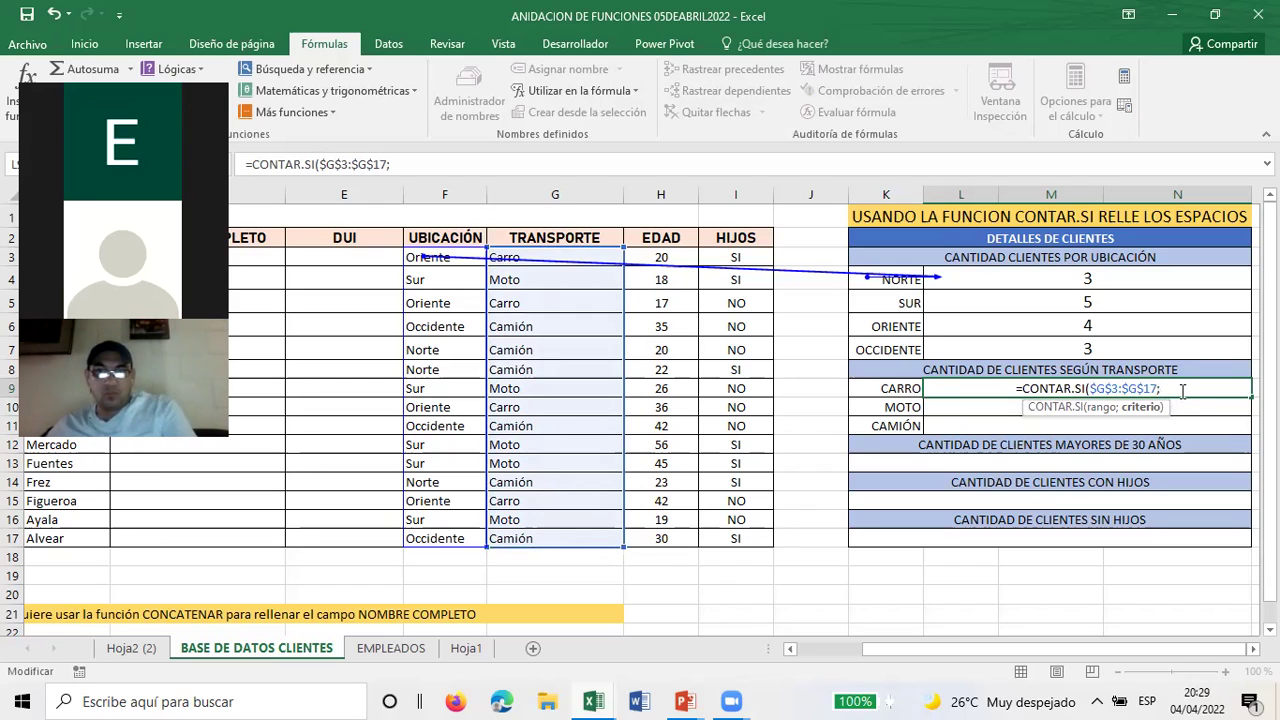
{"action": "type", "text": "K9"}
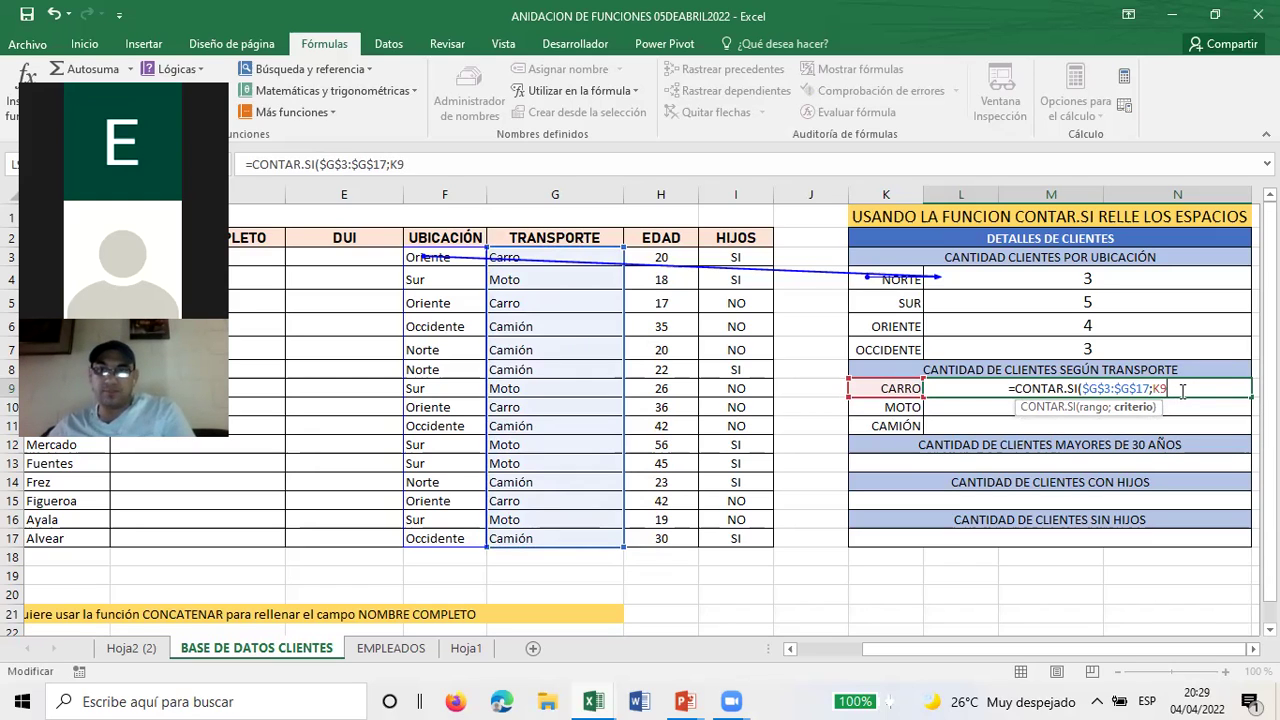
{"action": "type", "text": ")"}
{"action": "key", "text": "Return"}
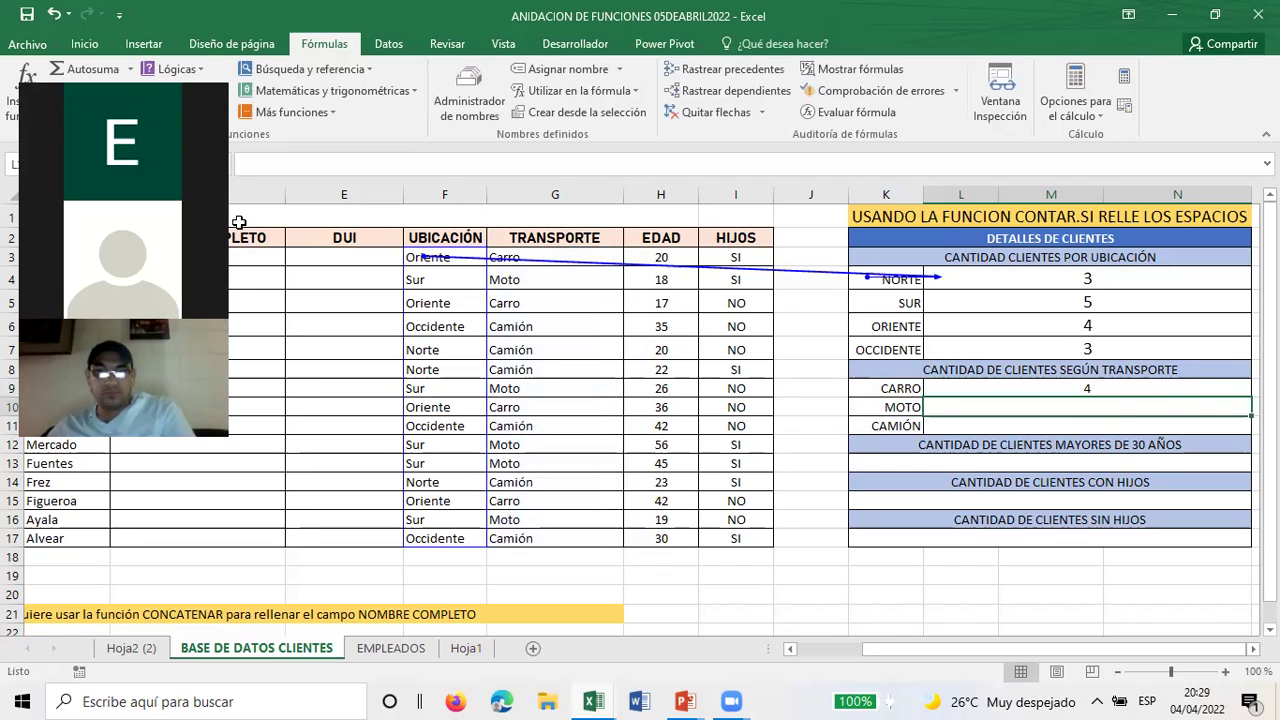
{"action": "left_click", "coordinate": [1066, 389]}
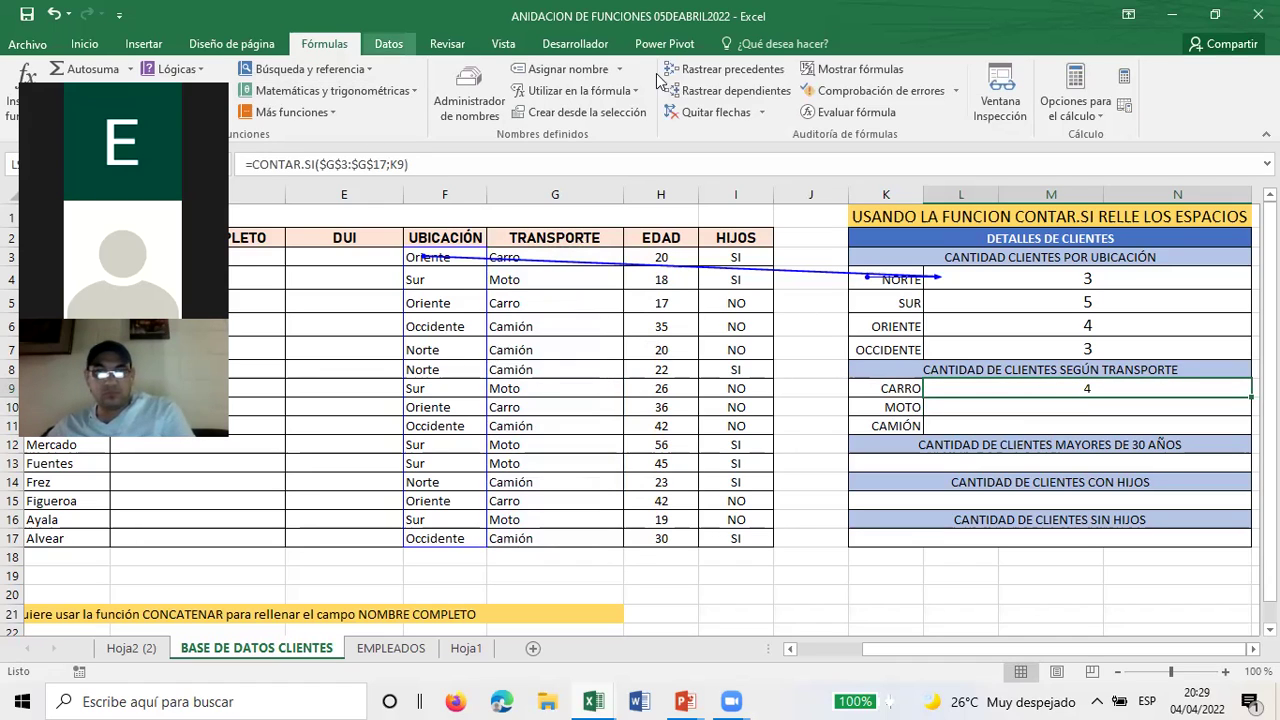
{"action": "left_click", "coordinate": [765, 76]}
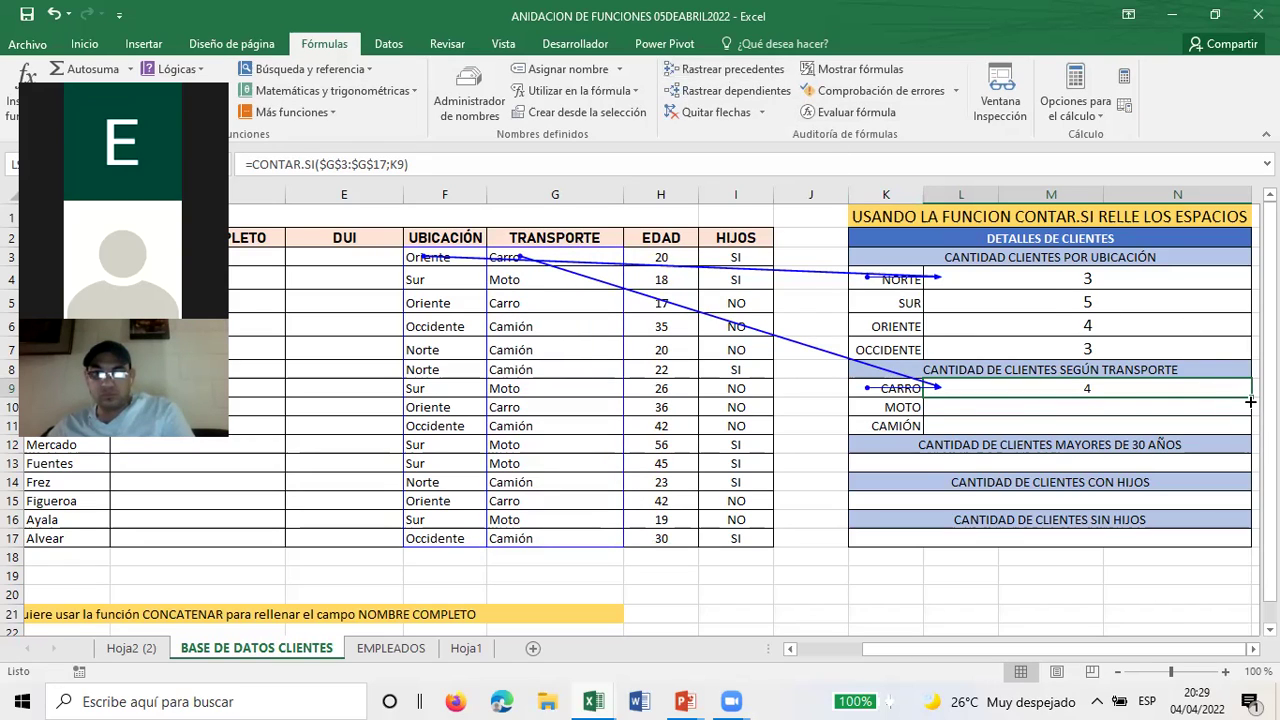
Step: Fill the count formula down to L11 (MOTO 5, CAMIÓN 6) and inspect TRANSPORTE cells
{"action": "left_click_drag", "start_coordinate": [1250, 396], "coordinate": [1242, 434]}
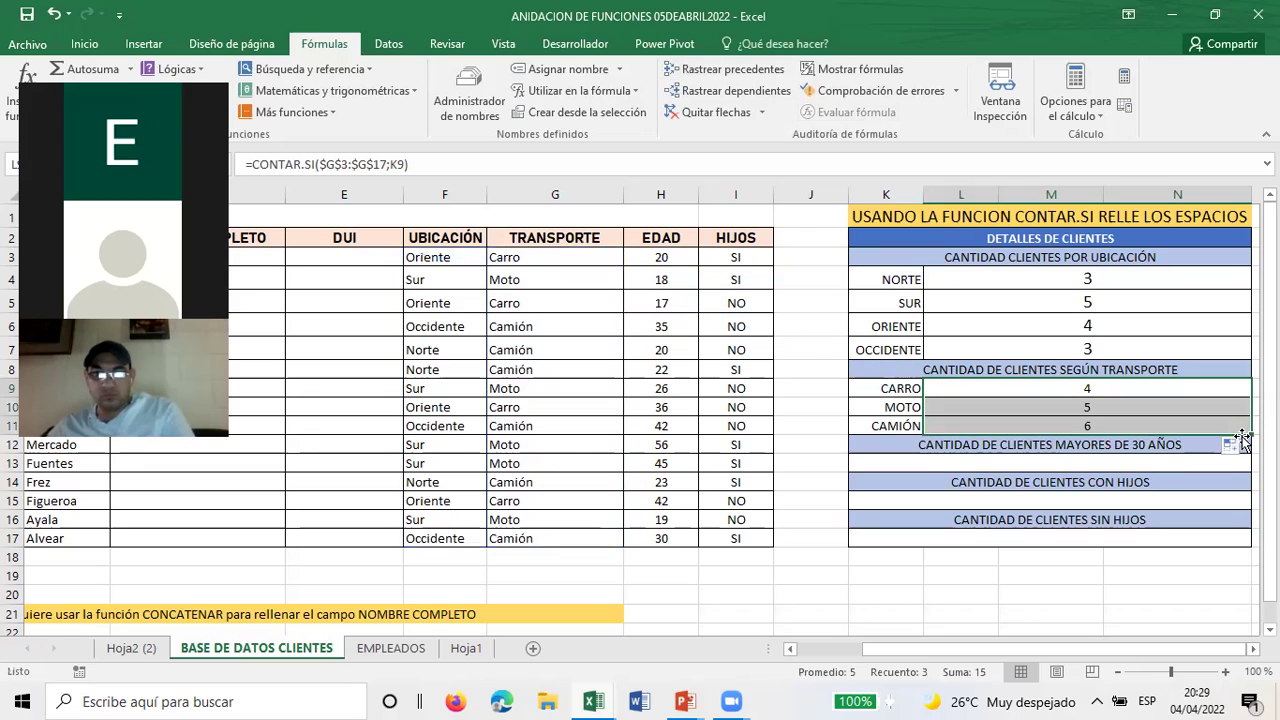
{"action": "left_click", "coordinate": [507, 258]}
{"action": "left_click", "coordinate": [513, 306]}
{"action": "left_click", "coordinate": [525, 407]}
{"action": "left_click", "coordinate": [531, 503]}
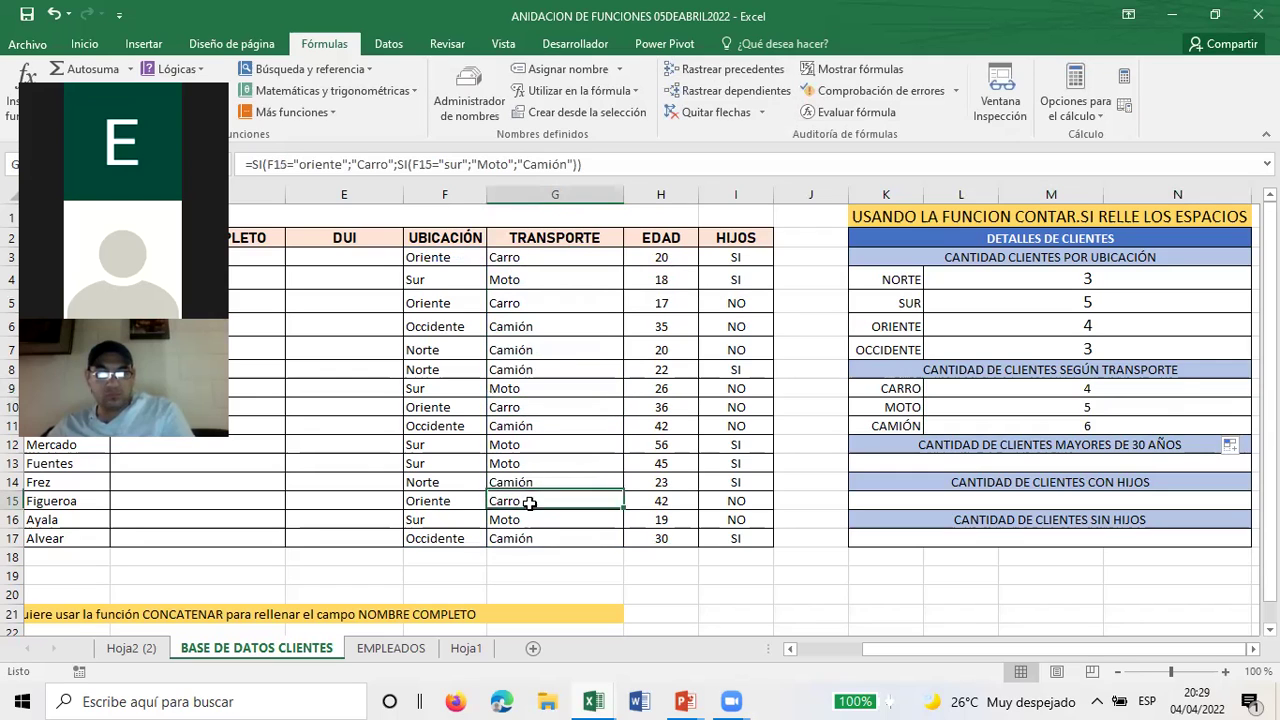
{"action": "left_click", "coordinate": [903, 407]}
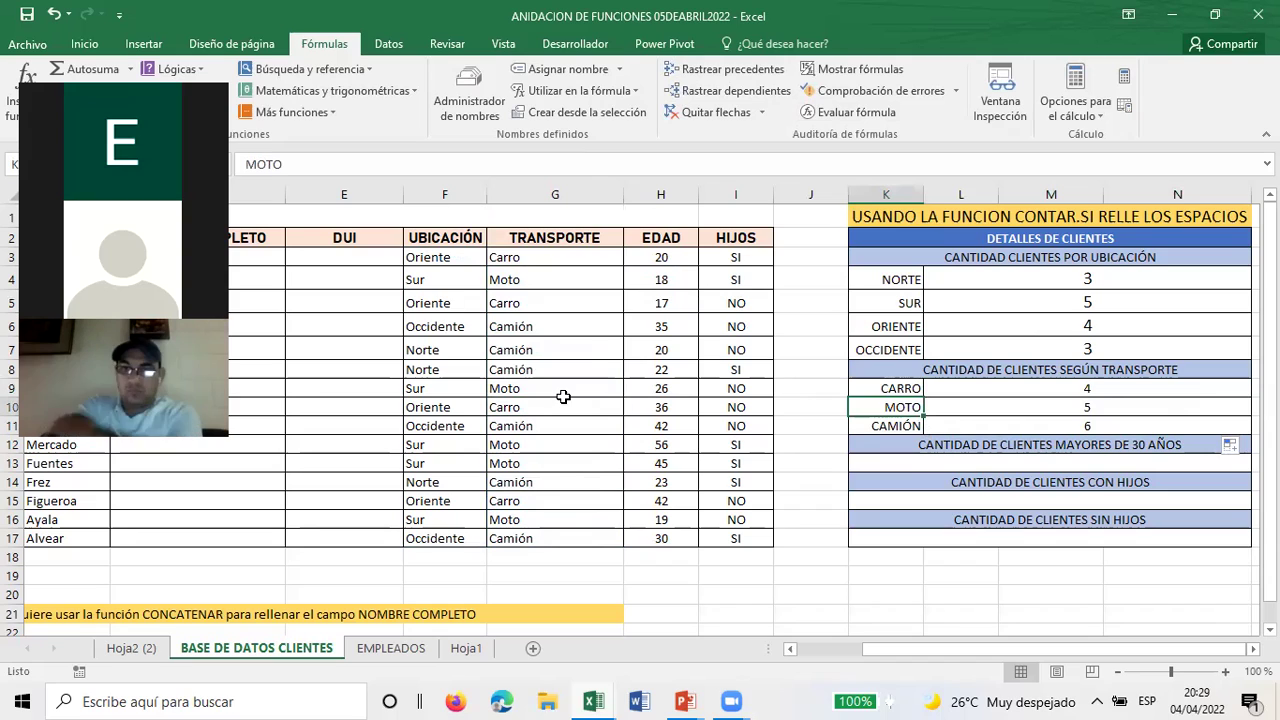
{"action": "left_click", "coordinate": [514, 280]}
{"action": "left_click", "coordinate": [530, 393]}
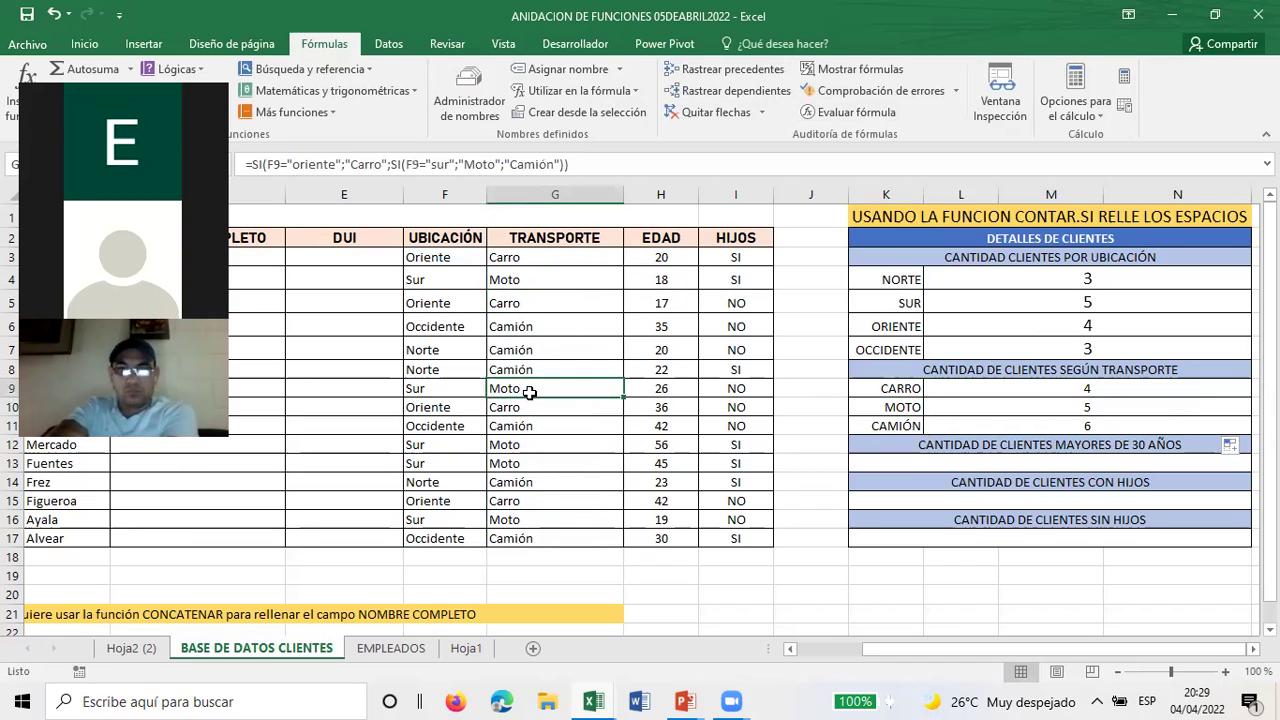
{"action": "left_click", "coordinate": [531, 445]}
{"action": "left_click", "coordinate": [535, 471]}
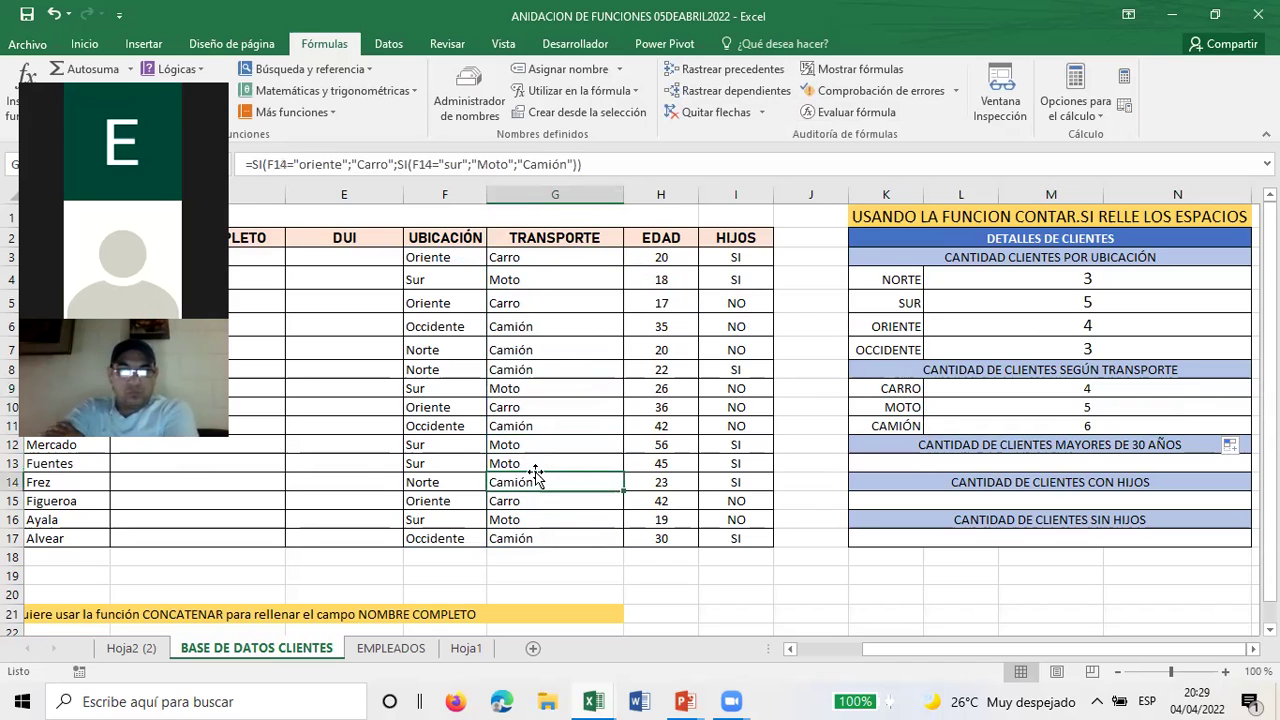
{"action": "left_click", "coordinate": [533, 483]}
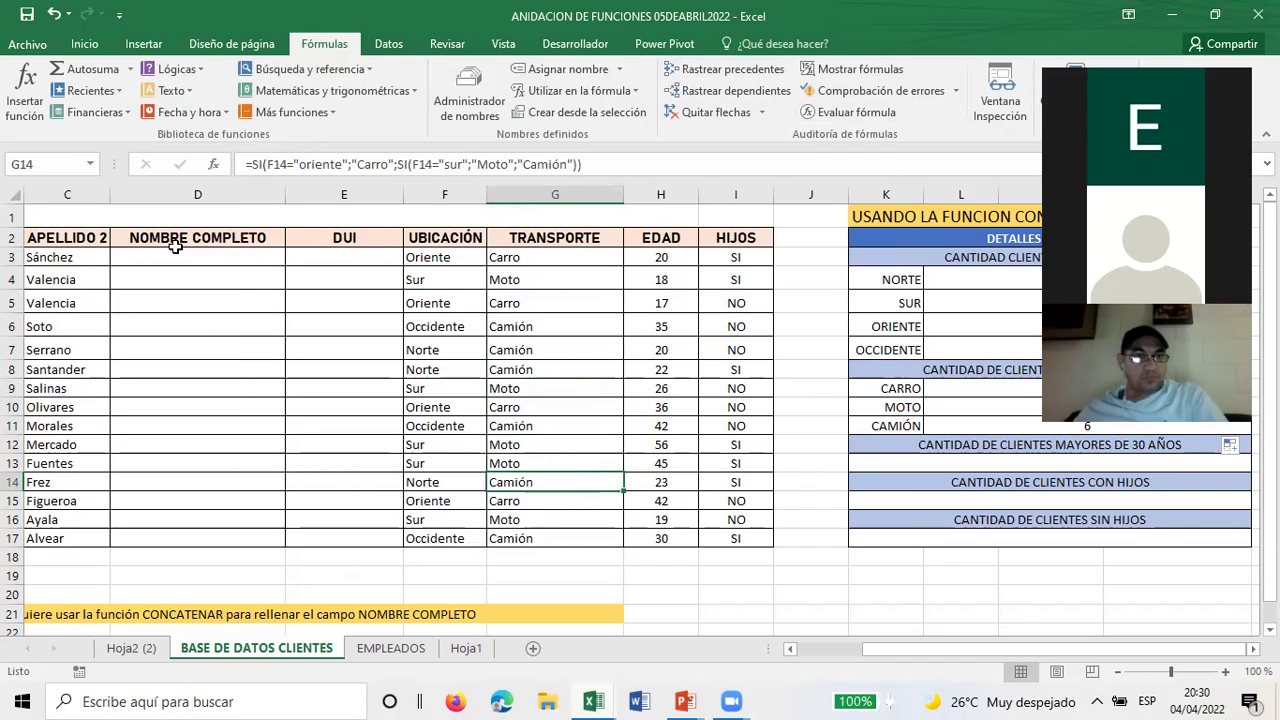
Step: Select D3 and scroll left until columns A through D are visible
{"action": "left_click", "coordinate": [200, 265]}
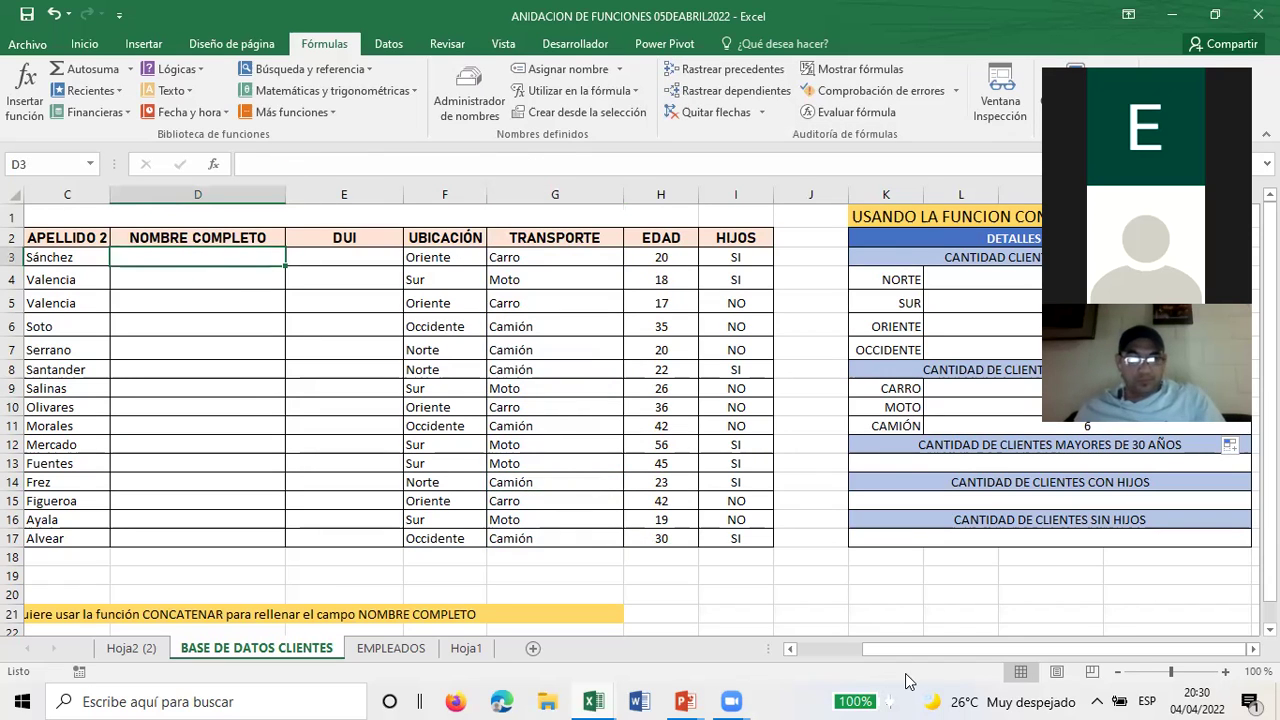
{"action": "left_click_drag", "start_coordinate": [908, 680], "coordinate": [906, 680]}
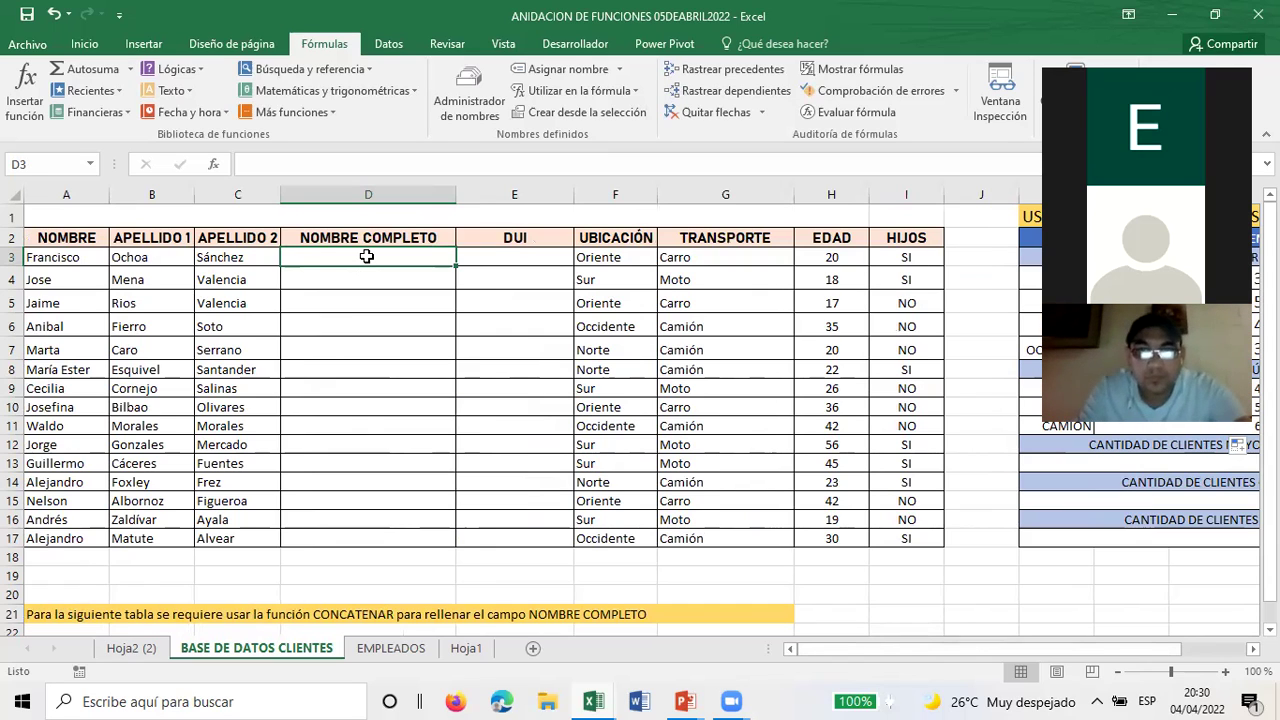
{"action": "type", "text": "=CON"}
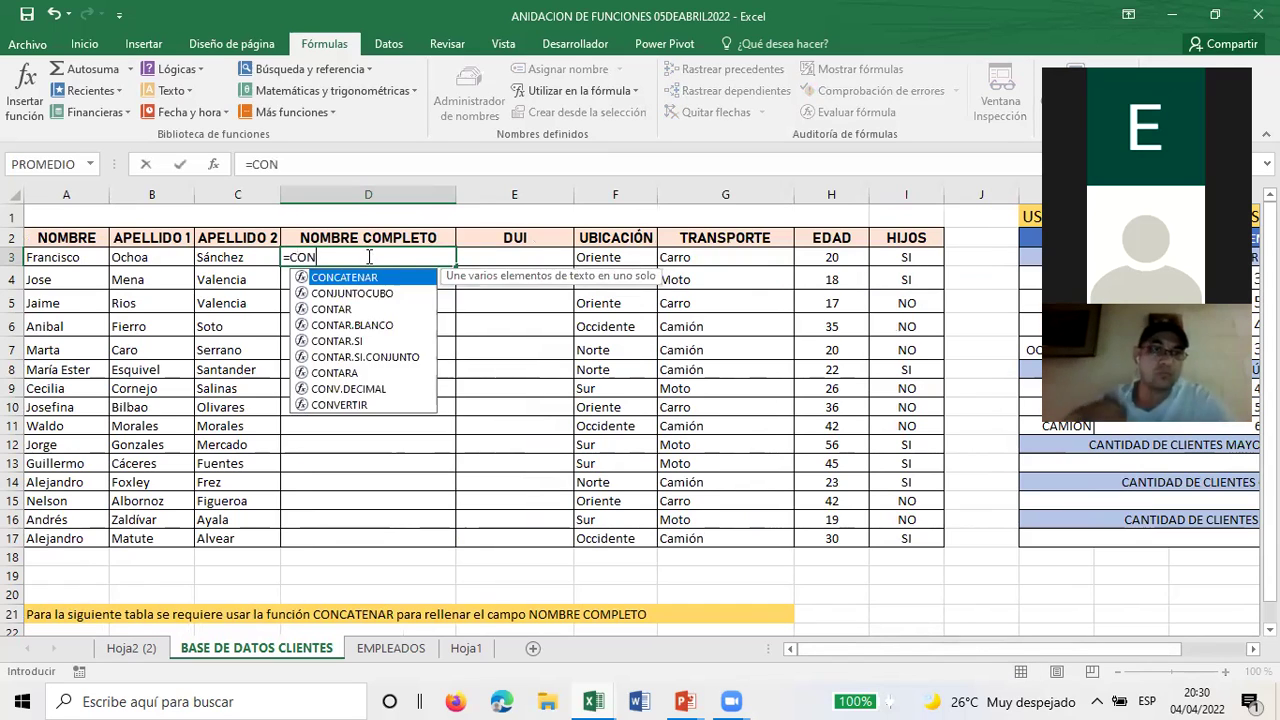
{"action": "type", "text": "CATENAR"}
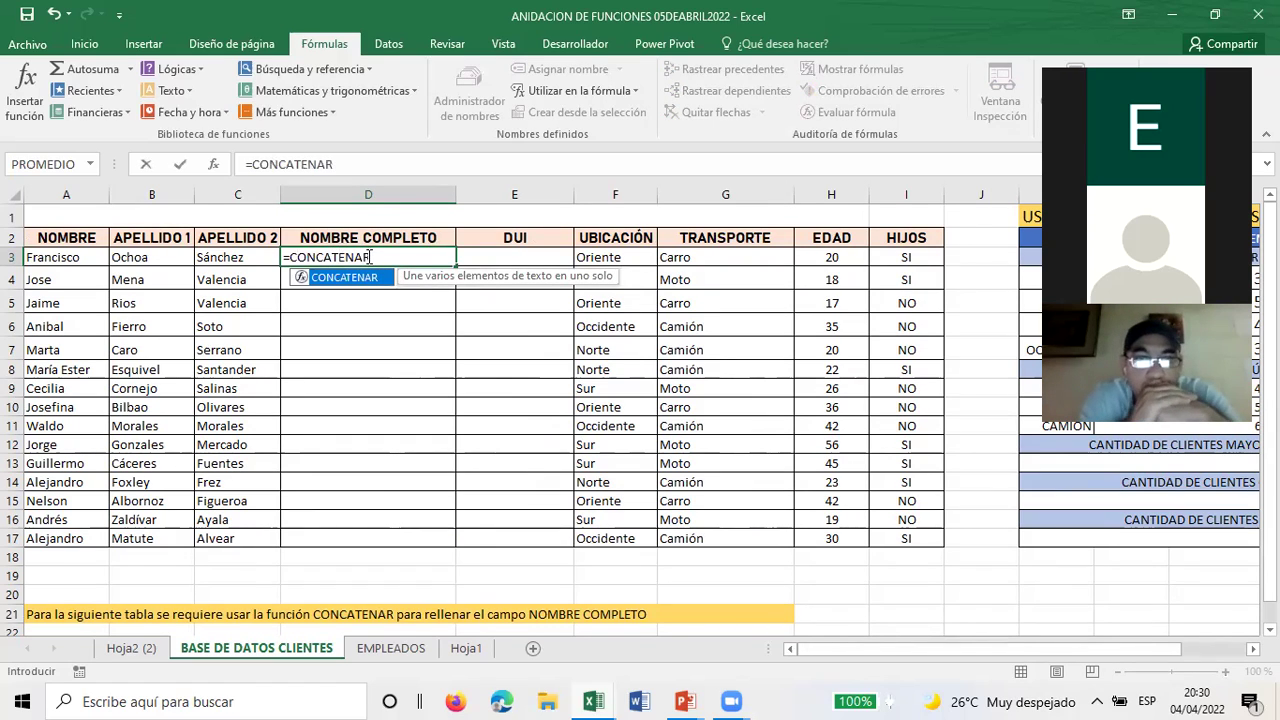
{"action": "type", "text": "("}
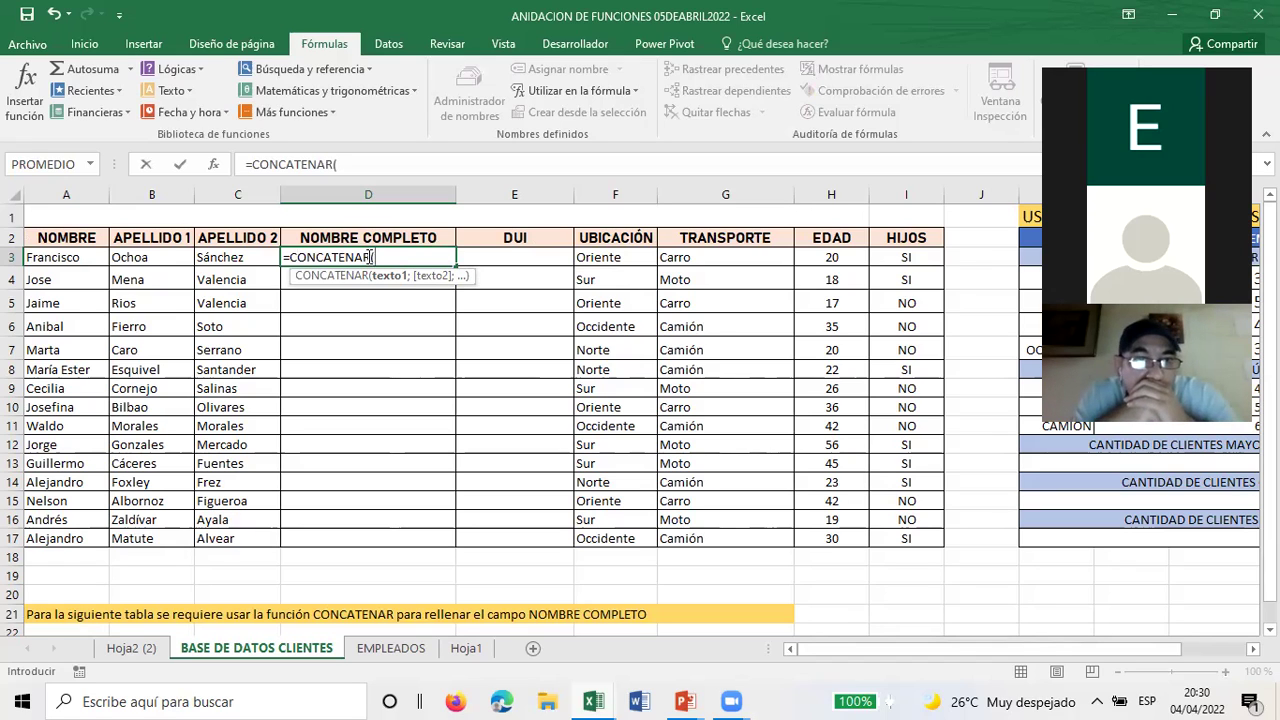
{"action": "left_click", "coordinate": [62, 259]}
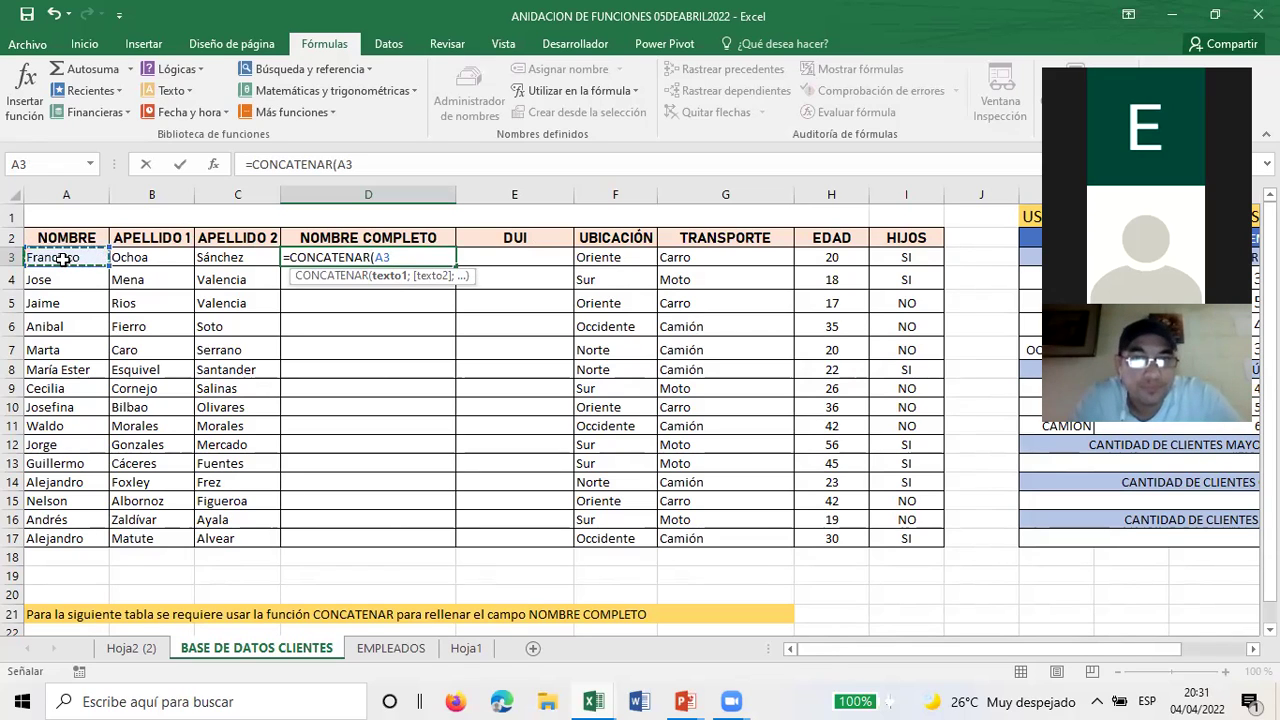
{"action": "type", "text": ";"}
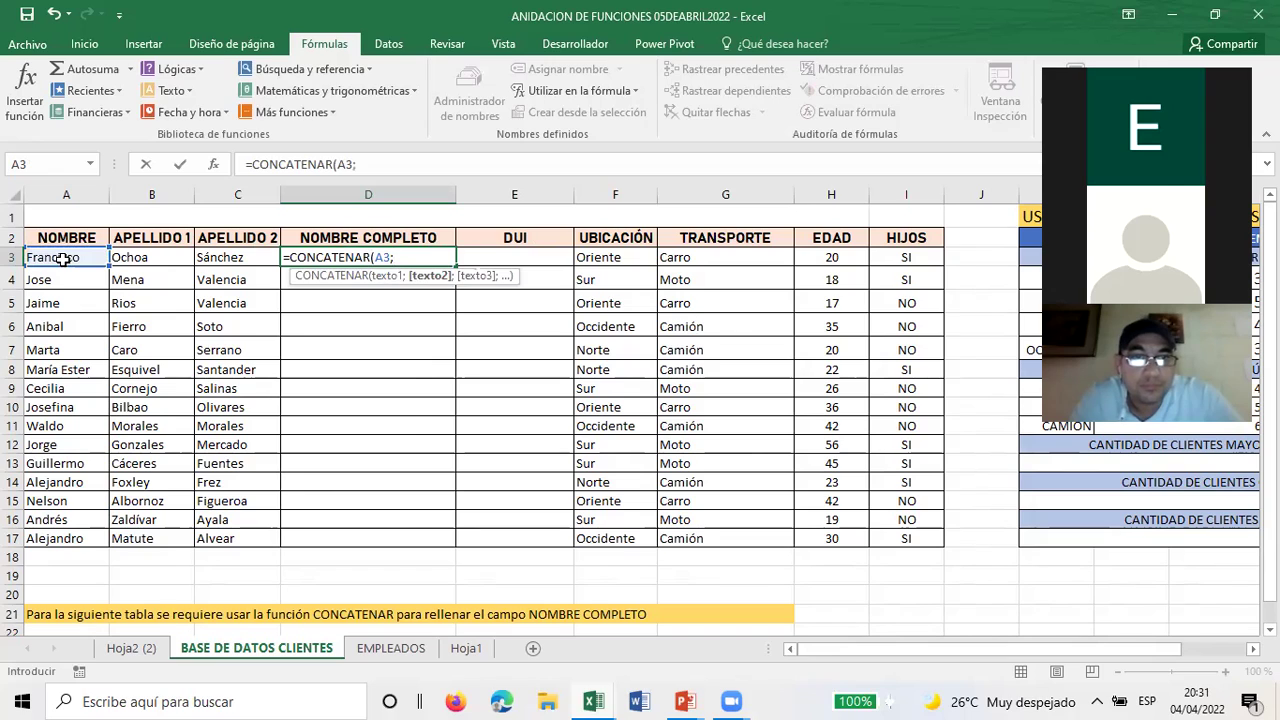
{"action": "type", "text": "B3"}
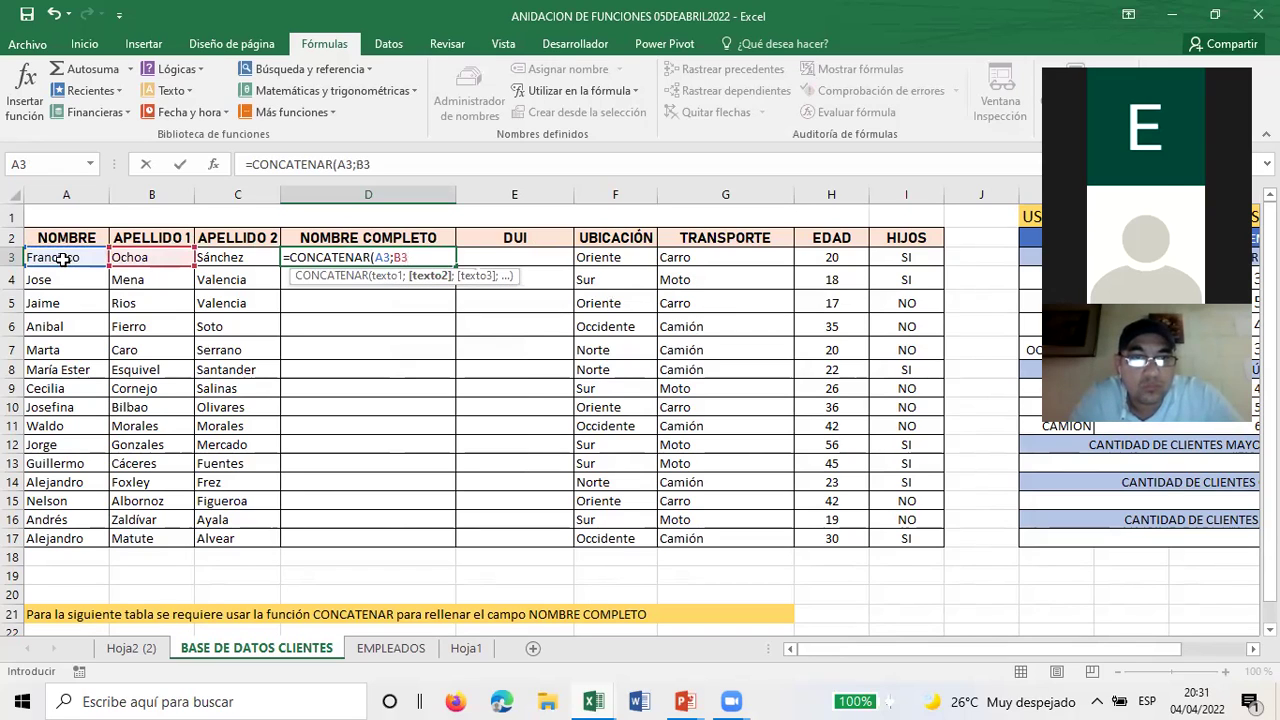
{"action": "type", "text": ";"}
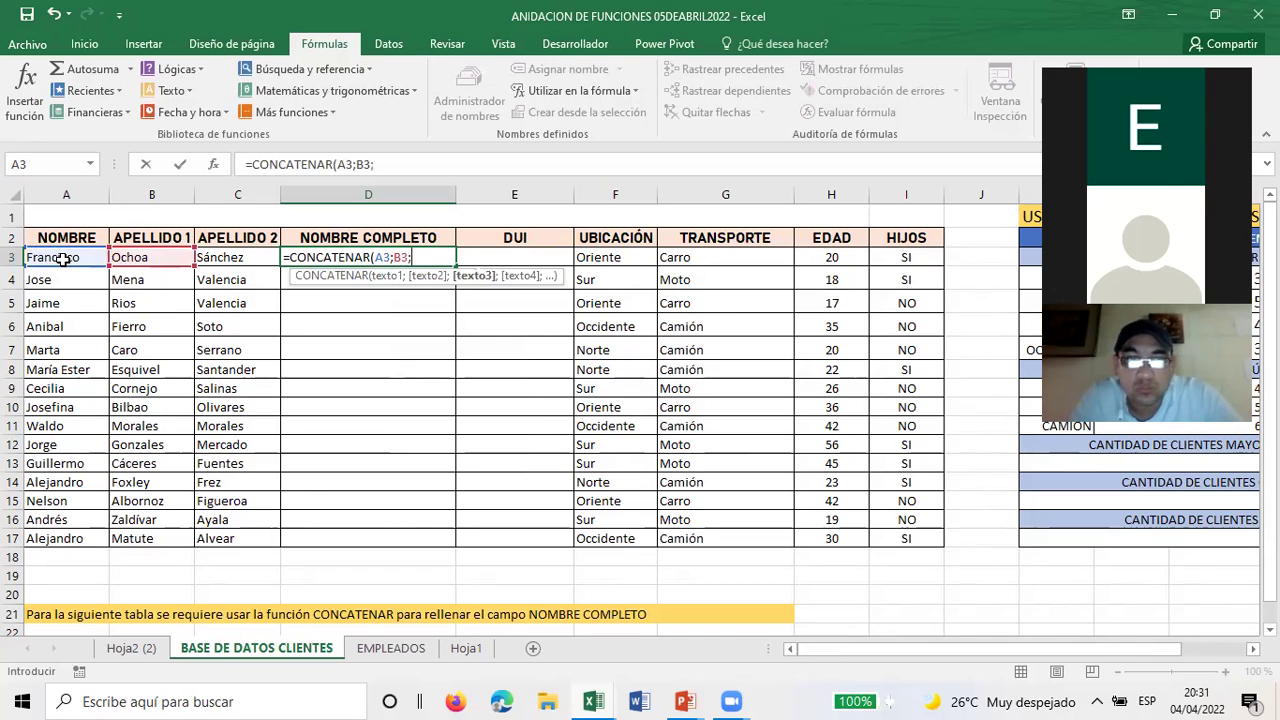
{"action": "type", "text": "C"}
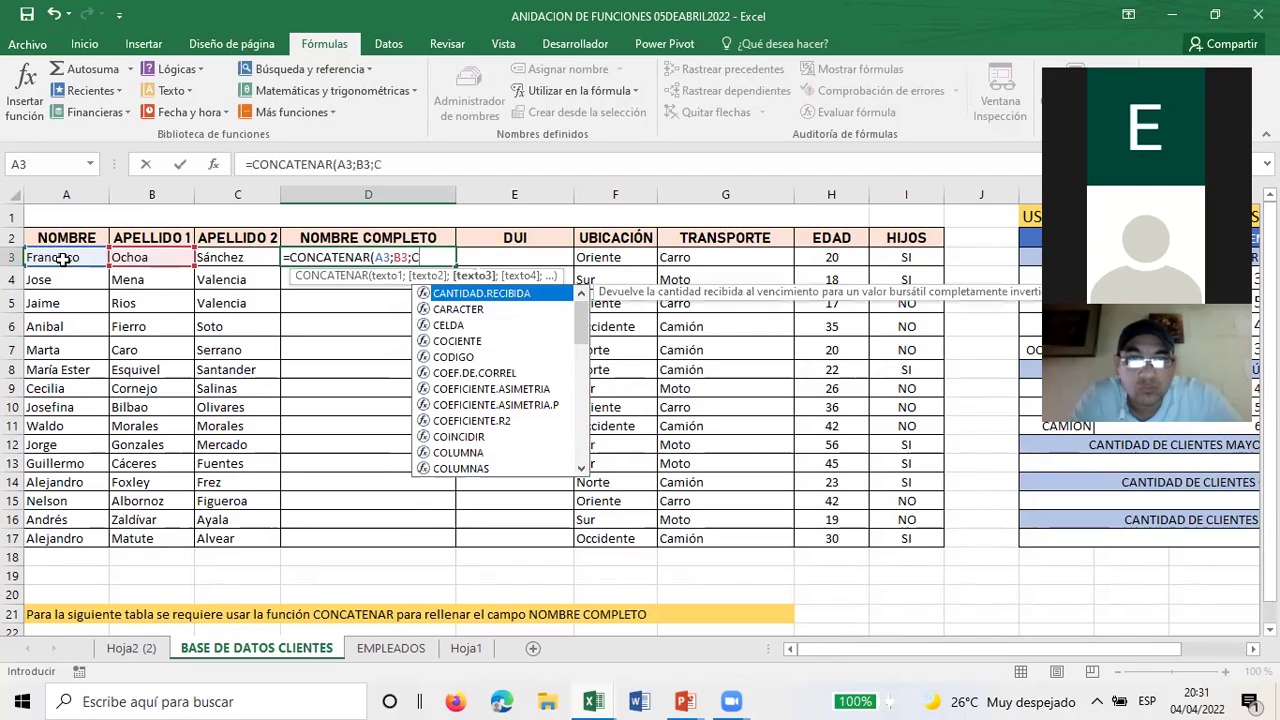
{"action": "type", "text": "3"}
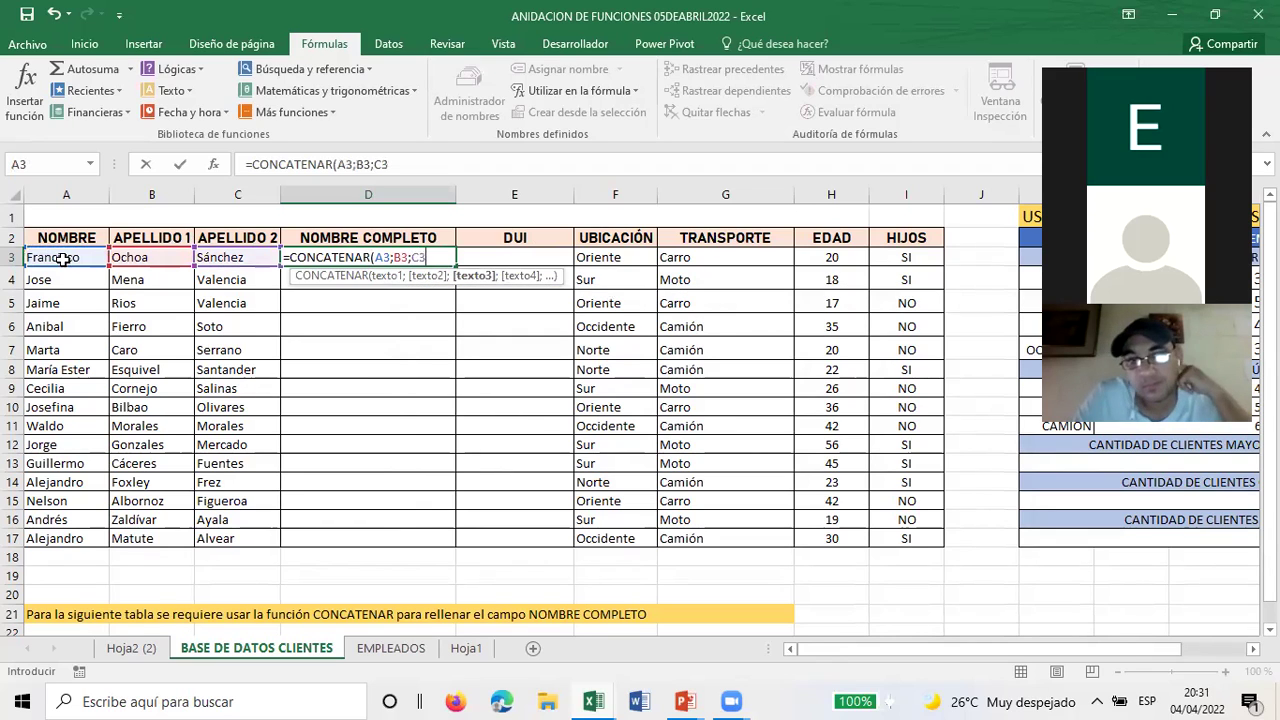
{"action": "key", "text": "Return"}
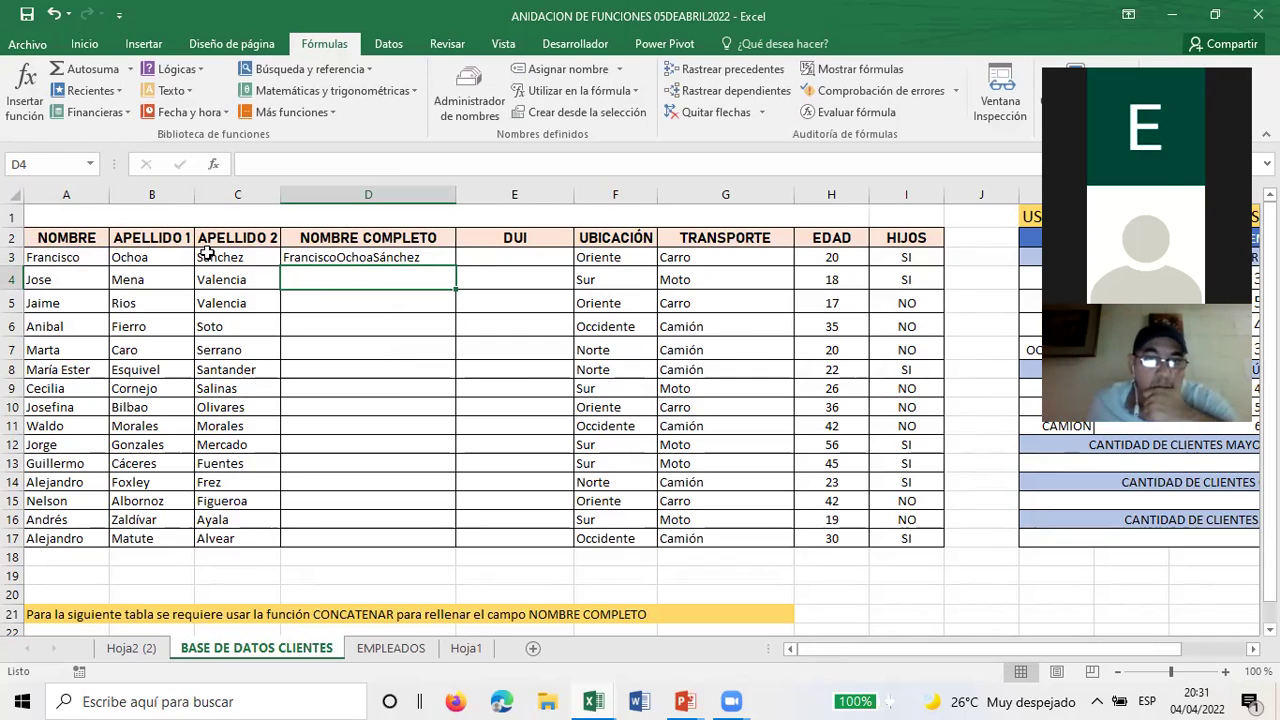
Step: Insert " " space strings before B3 and C3 in the D3 formula; Excel rejects it
{"action": "left_click", "coordinate": [342, 254]}
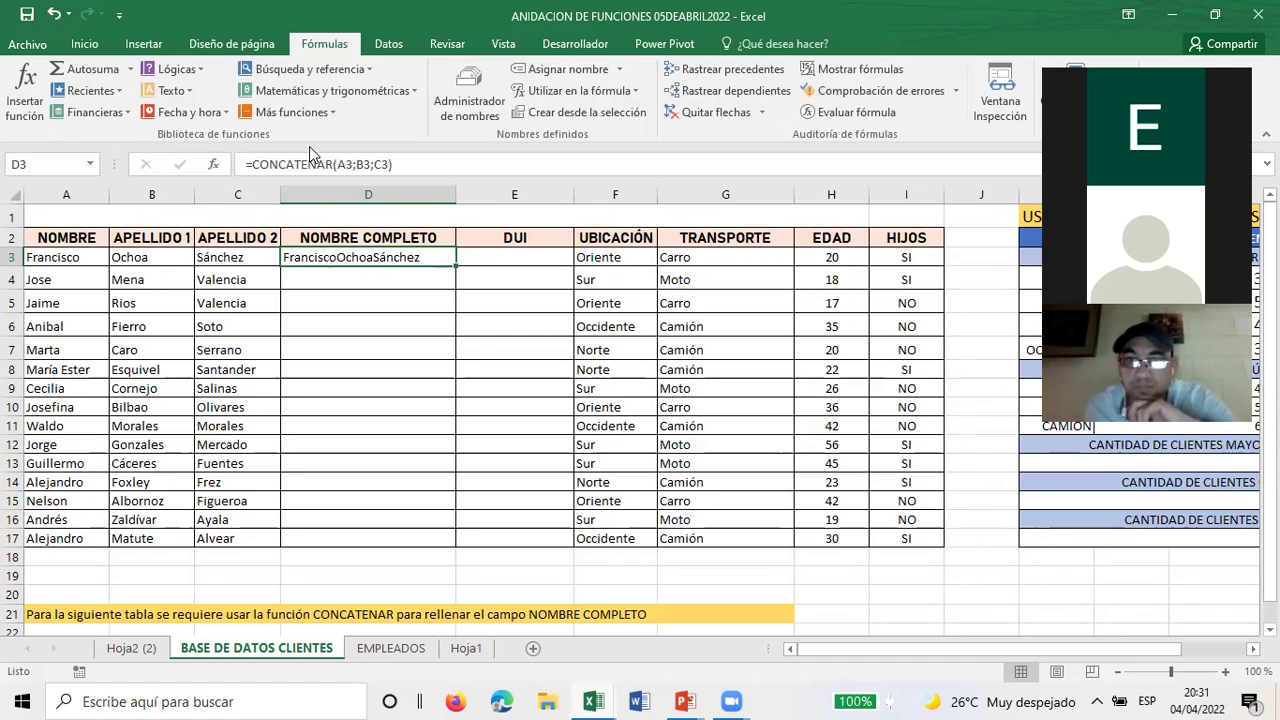
{"action": "left_click", "coordinate": [354, 164]}
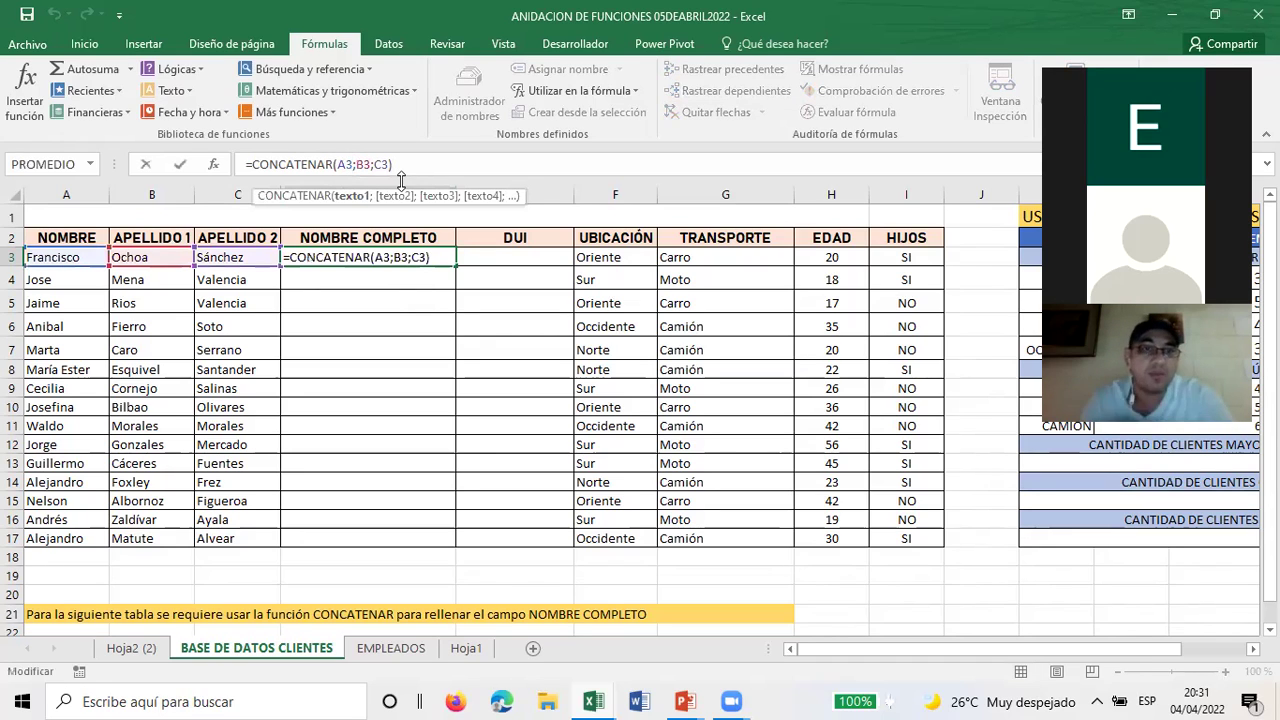
{"action": "key", "text": "Right"}
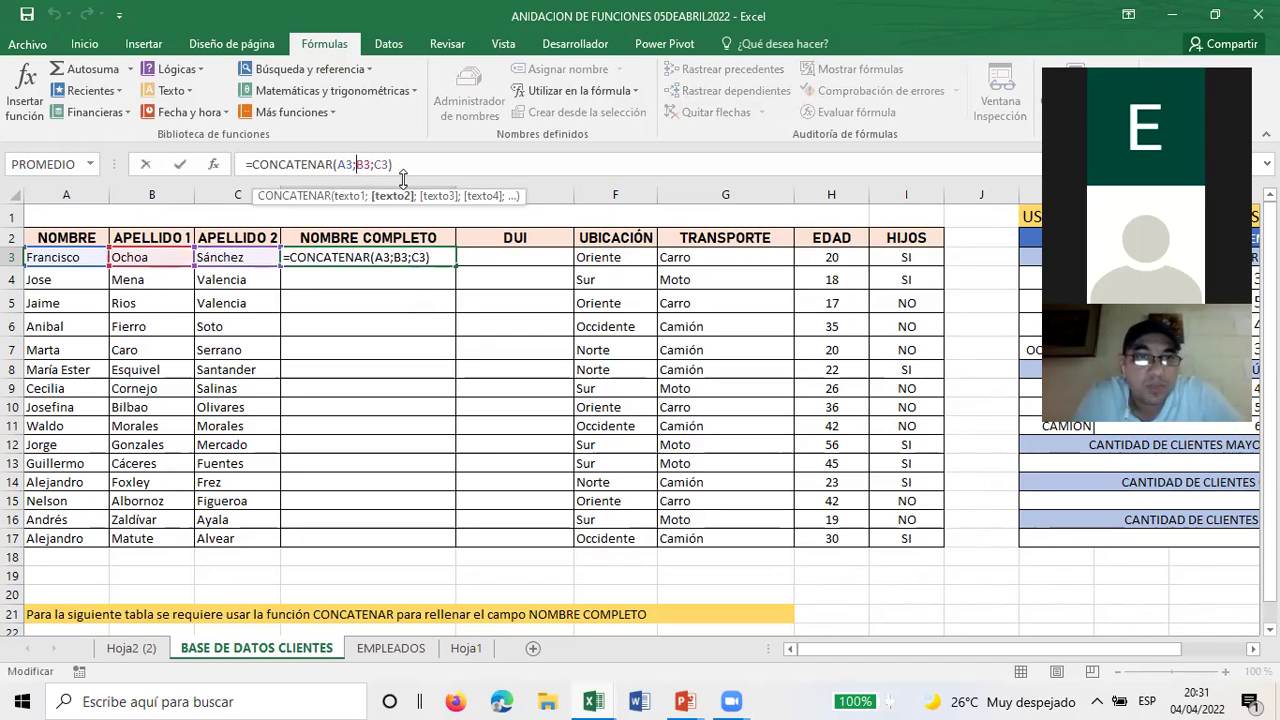
{"action": "type", "text": "\""}
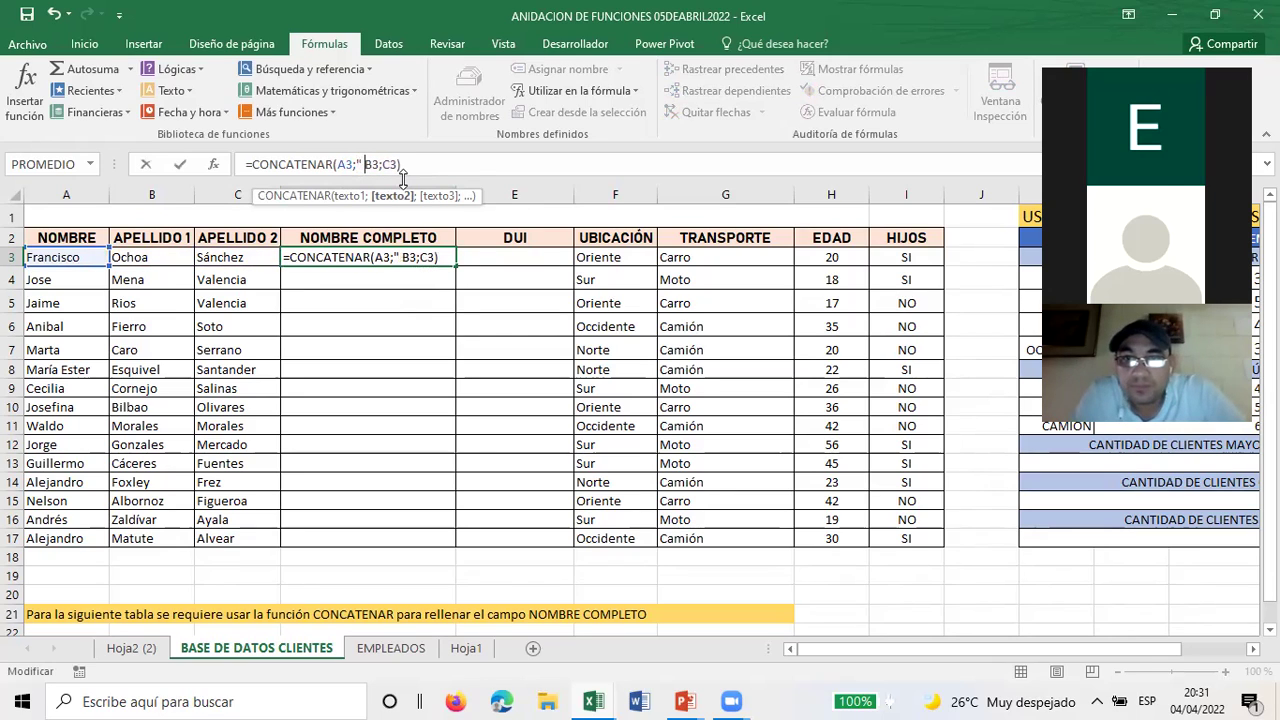
{"action": "type", "text": " \""}
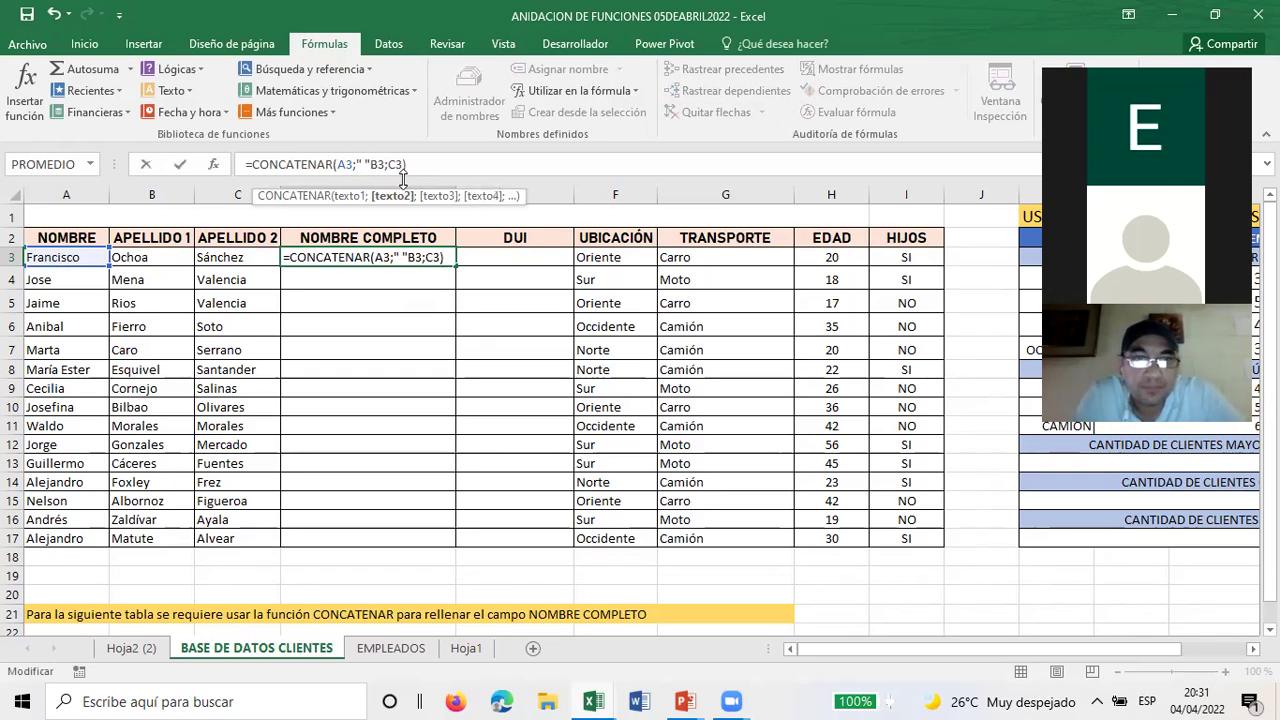
{"action": "key", "text": "Right"}
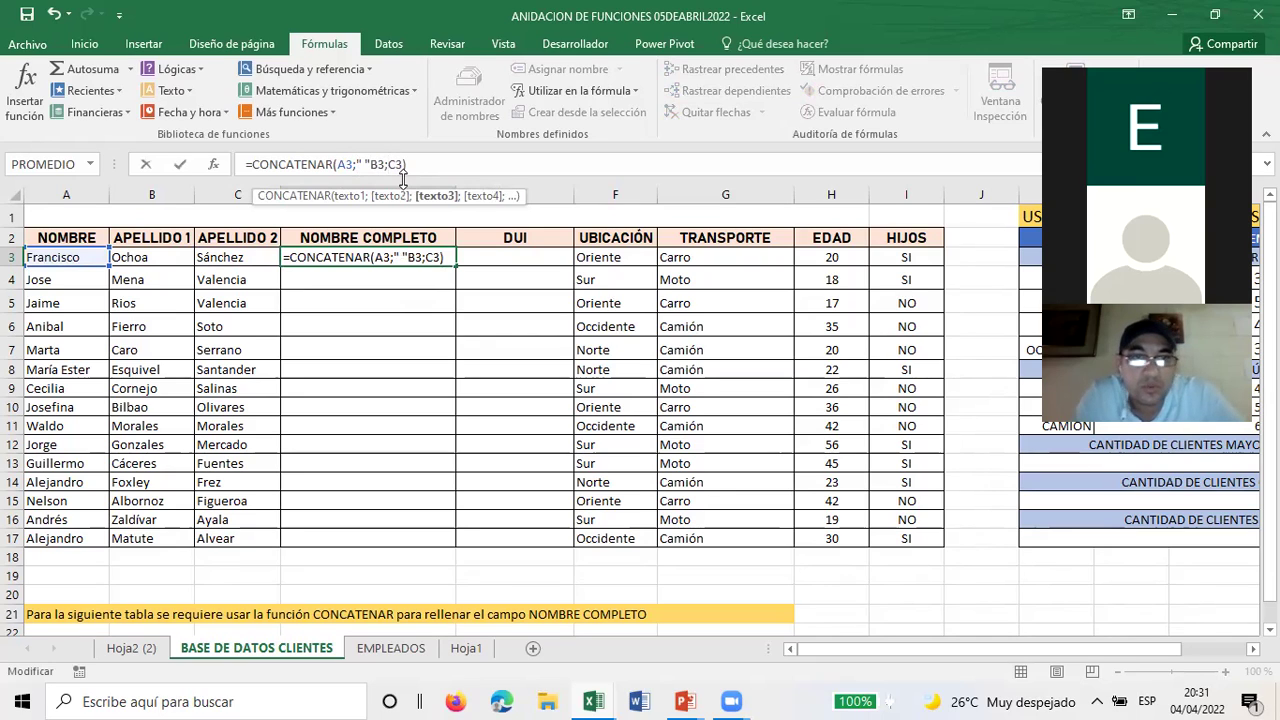
{"action": "type", "text": "\" \""}
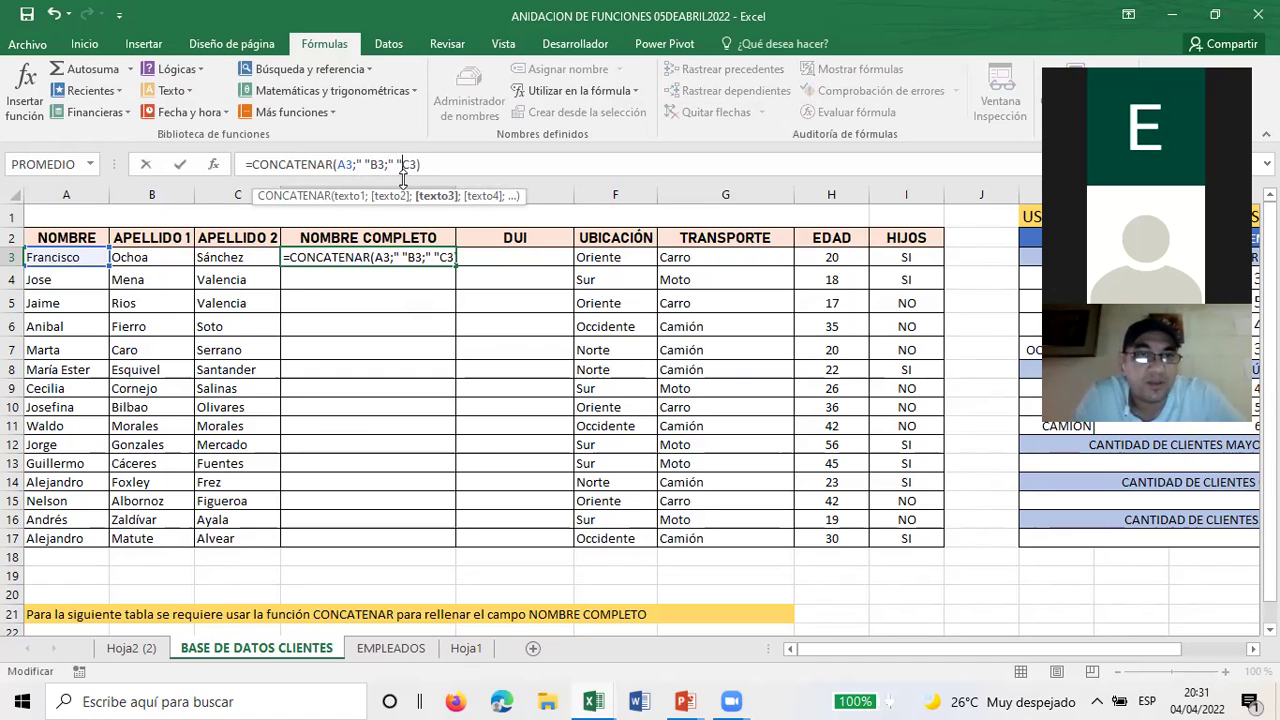
{"action": "key", "text": "Return"}
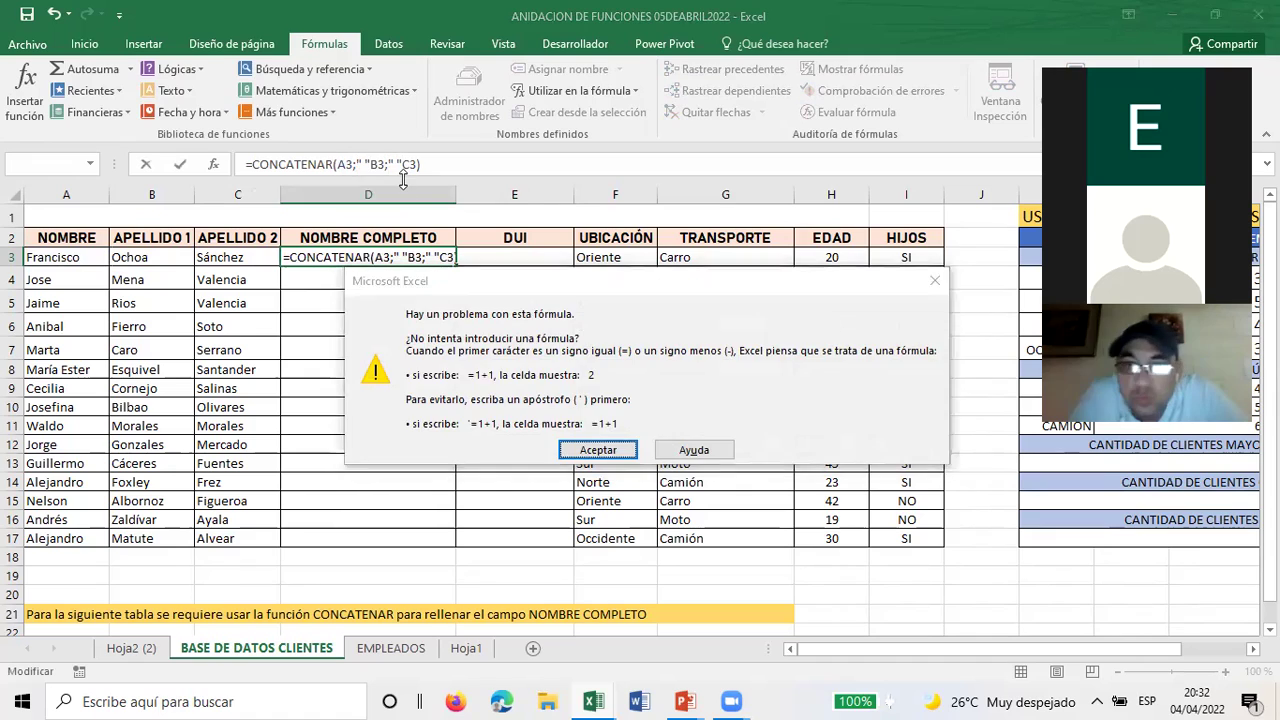
{"action": "key", "text": "Return"}
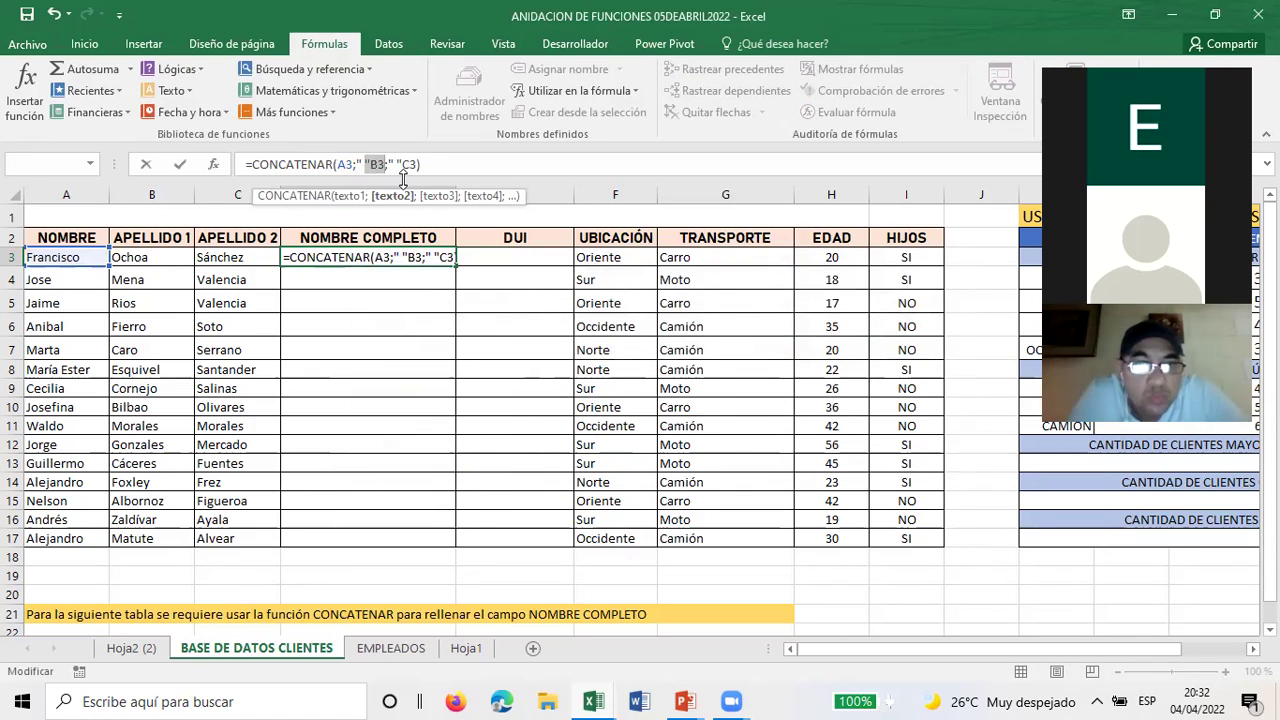
{"action": "key", "text": "Left"}
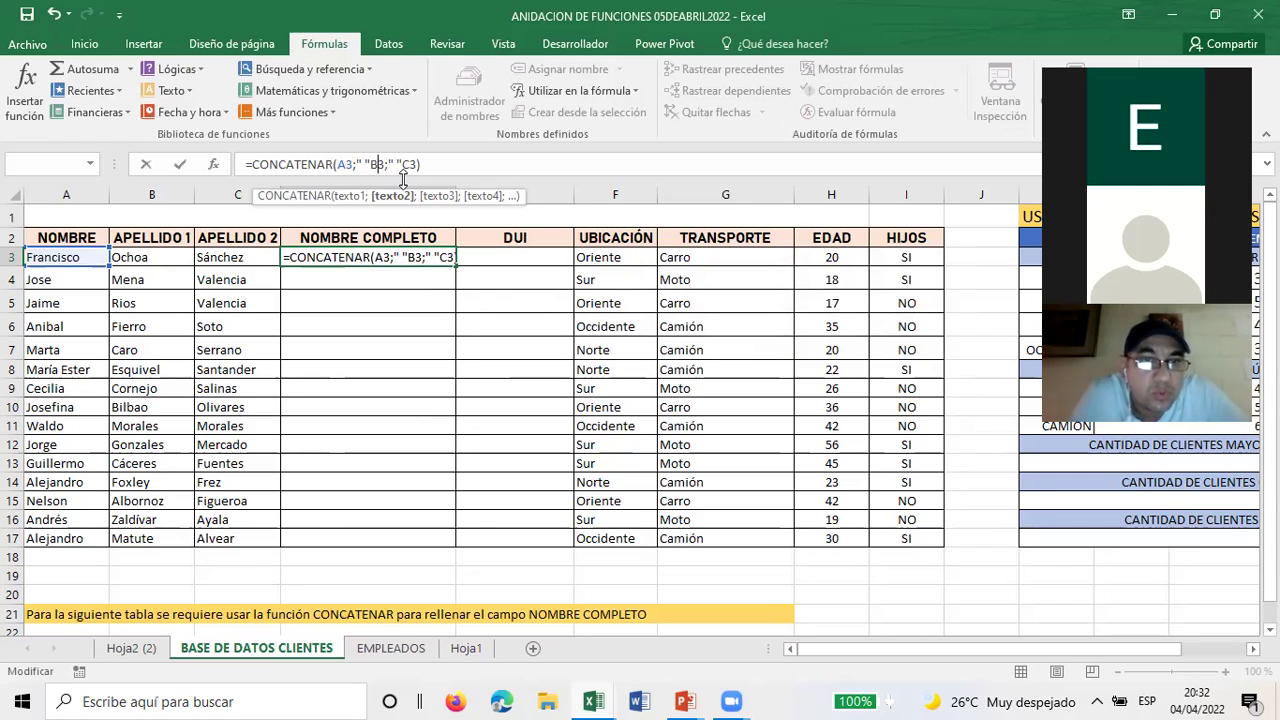
{"action": "key", "text": "Right"}
{"action": "key", "text": "Right"}
{"action": "key", "text": "Right"}
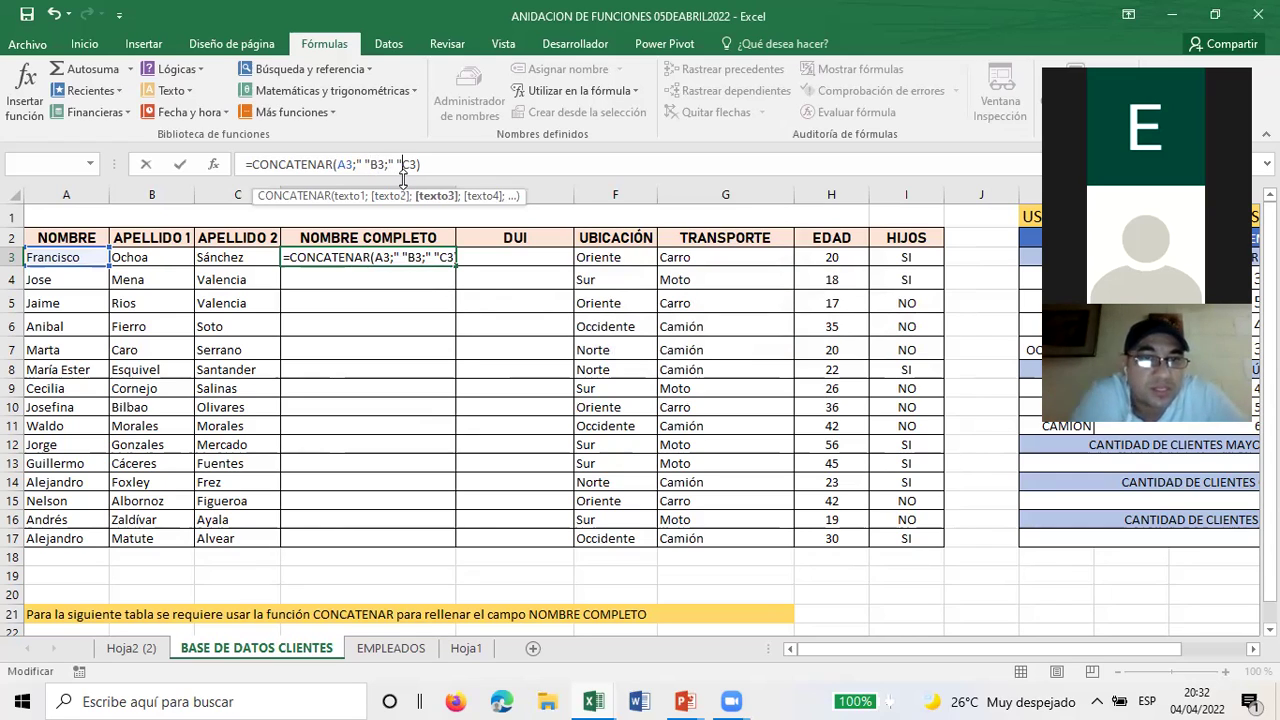
{"action": "type", "text": ";"}
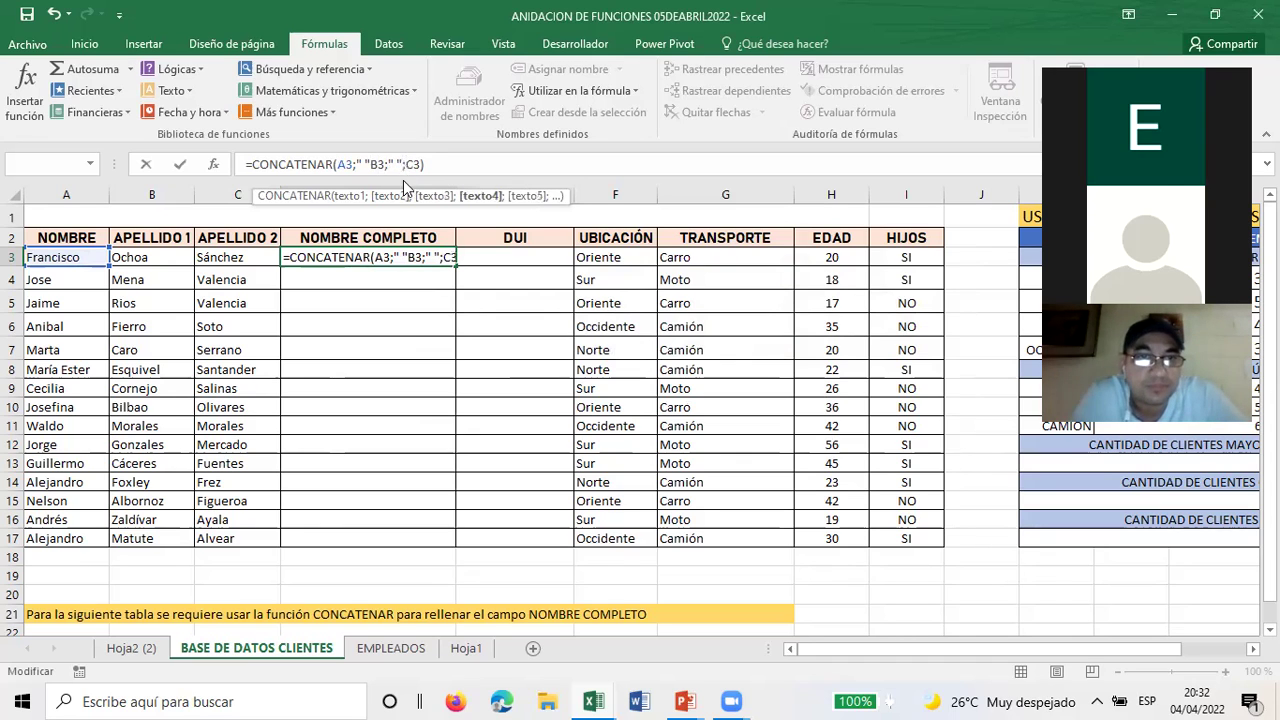
{"action": "key", "text": "Return"}
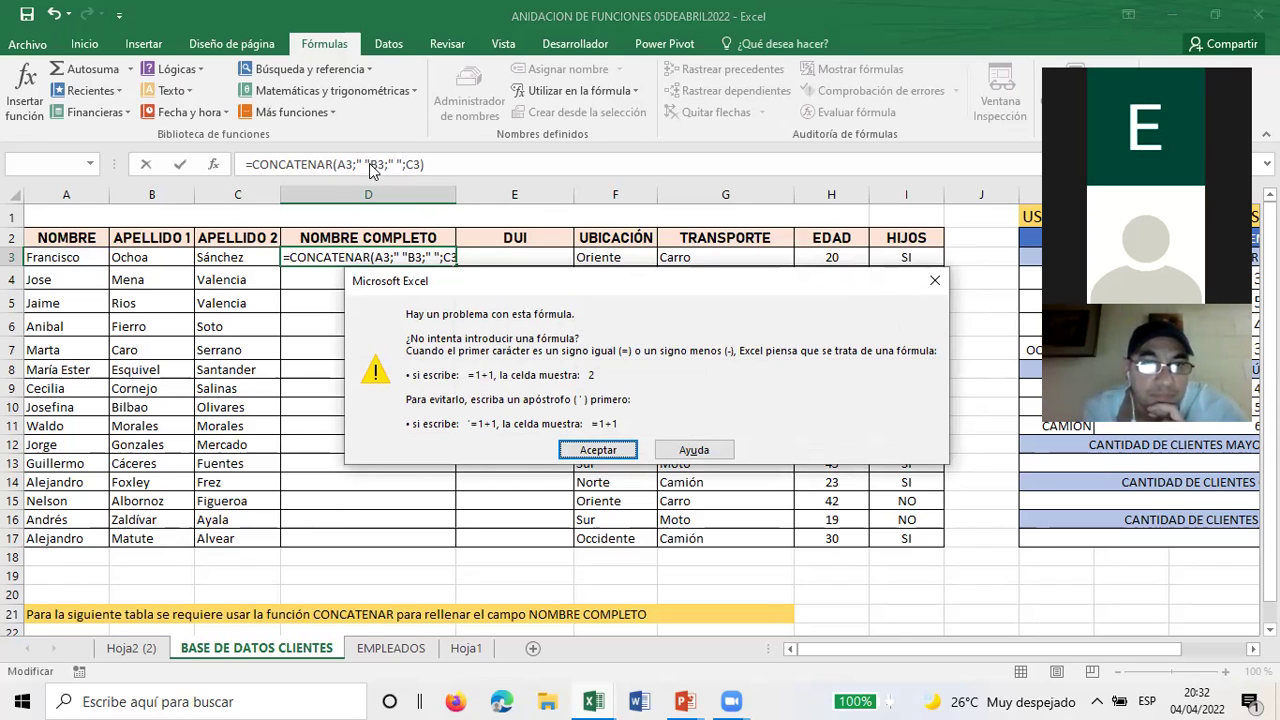
{"action": "key", "text": "Return"}
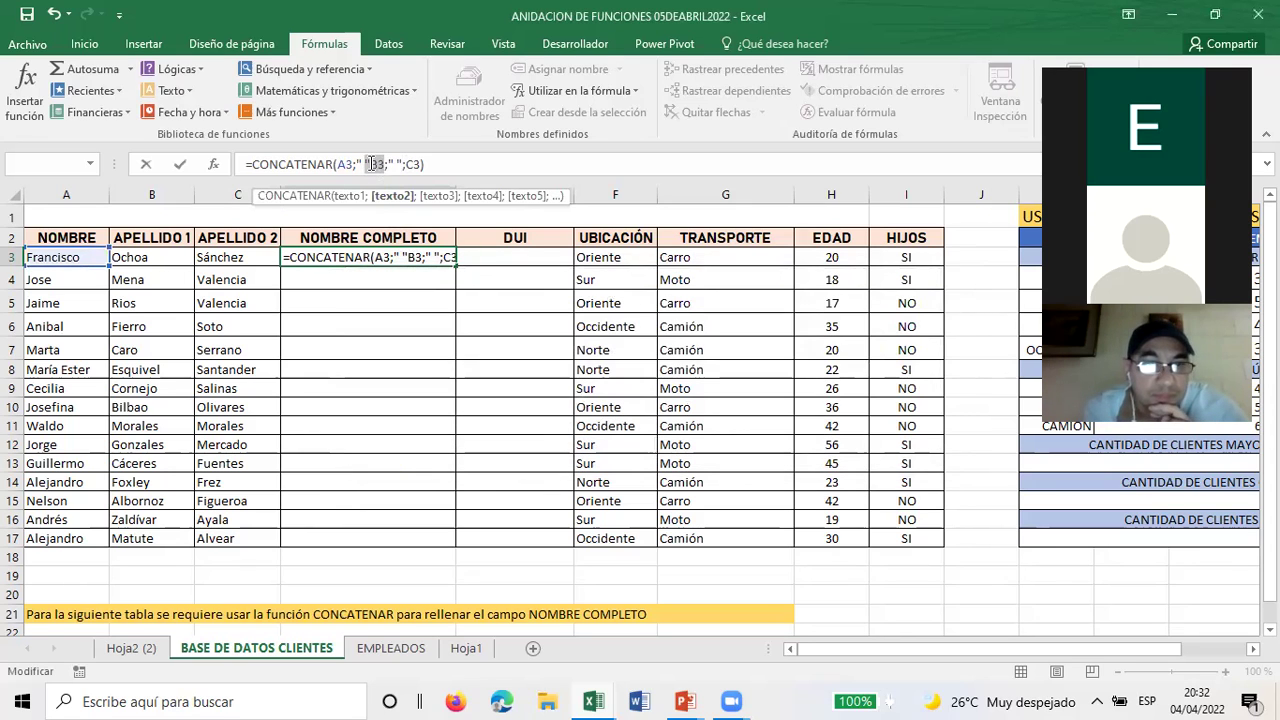
{"action": "type", "text": ";"}
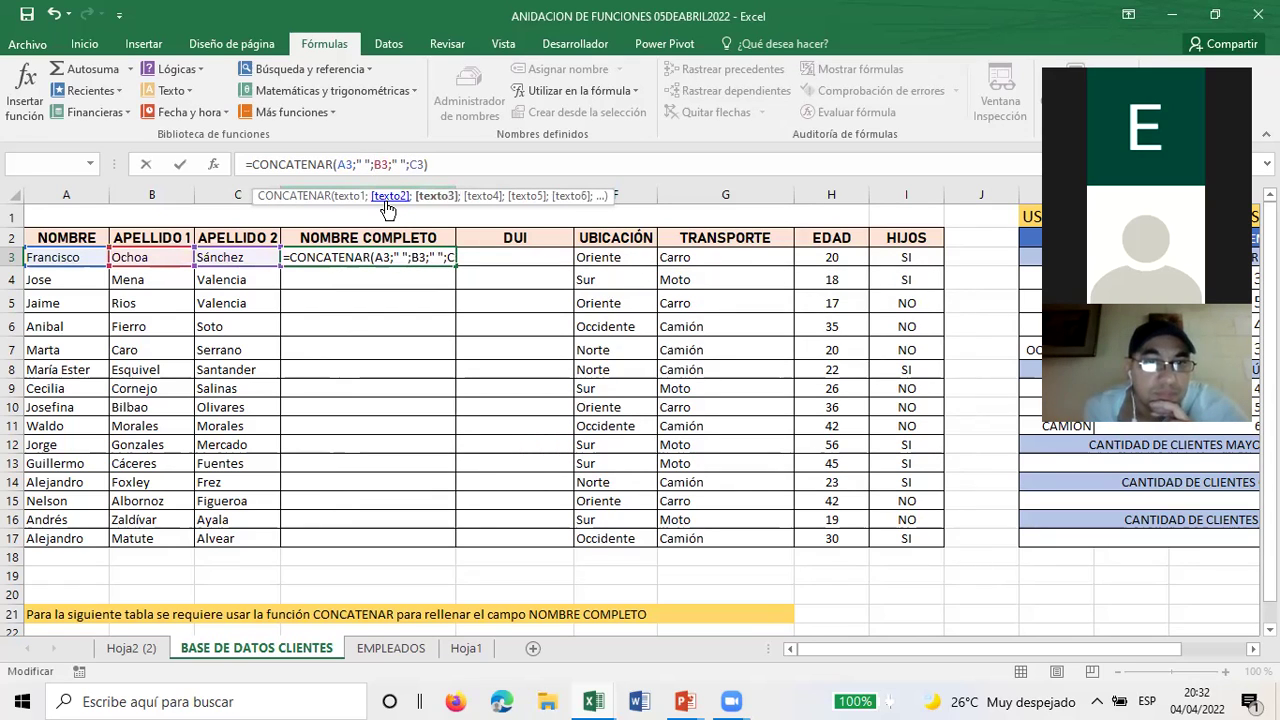
{"action": "key", "text": "Return"}
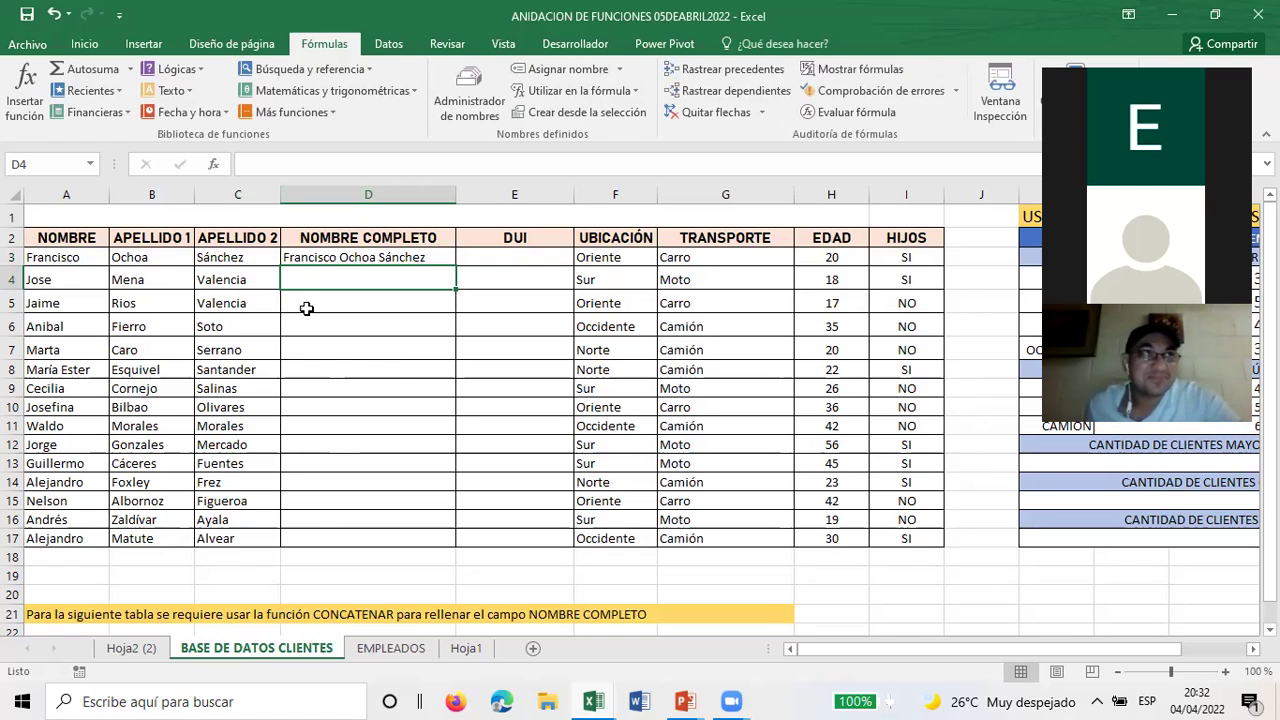
Step: Copy the D3 full-name formula down to D17 and widen column D to fit the names
{"action": "left_click", "coordinate": [368, 260]}
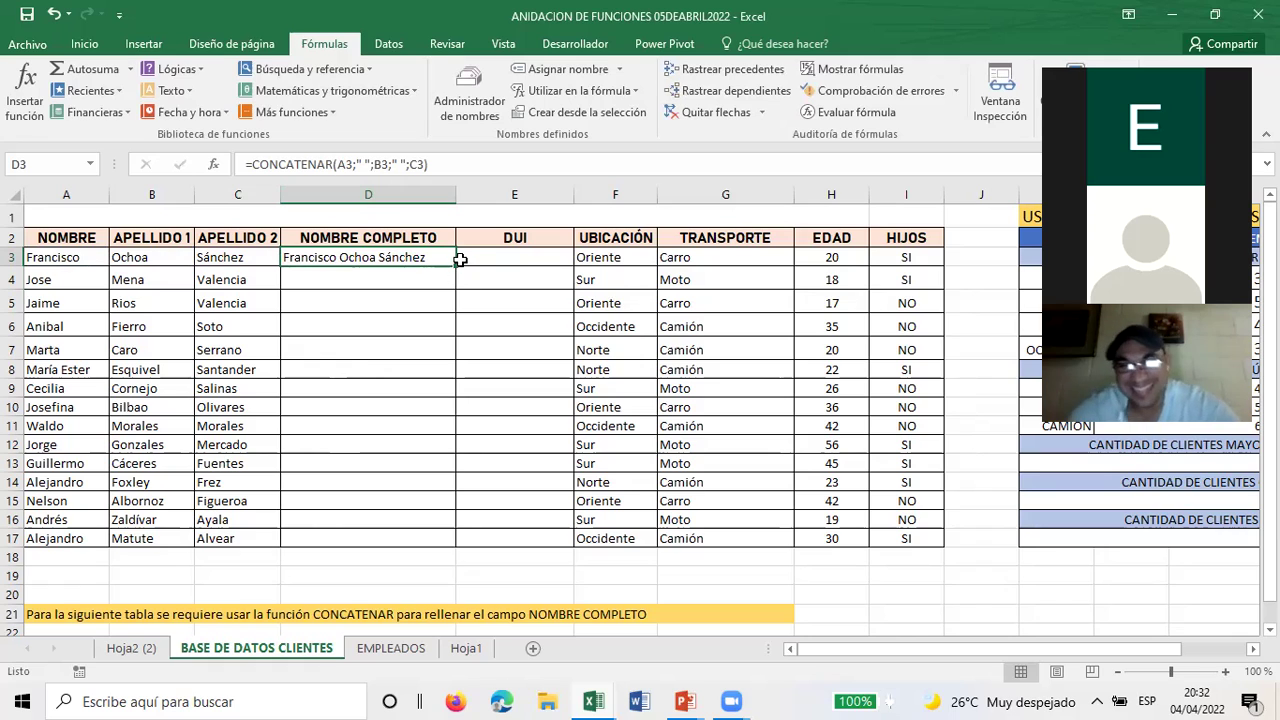
{"action": "left_click_drag", "start_coordinate": [455, 266], "coordinate": [463, 541]}
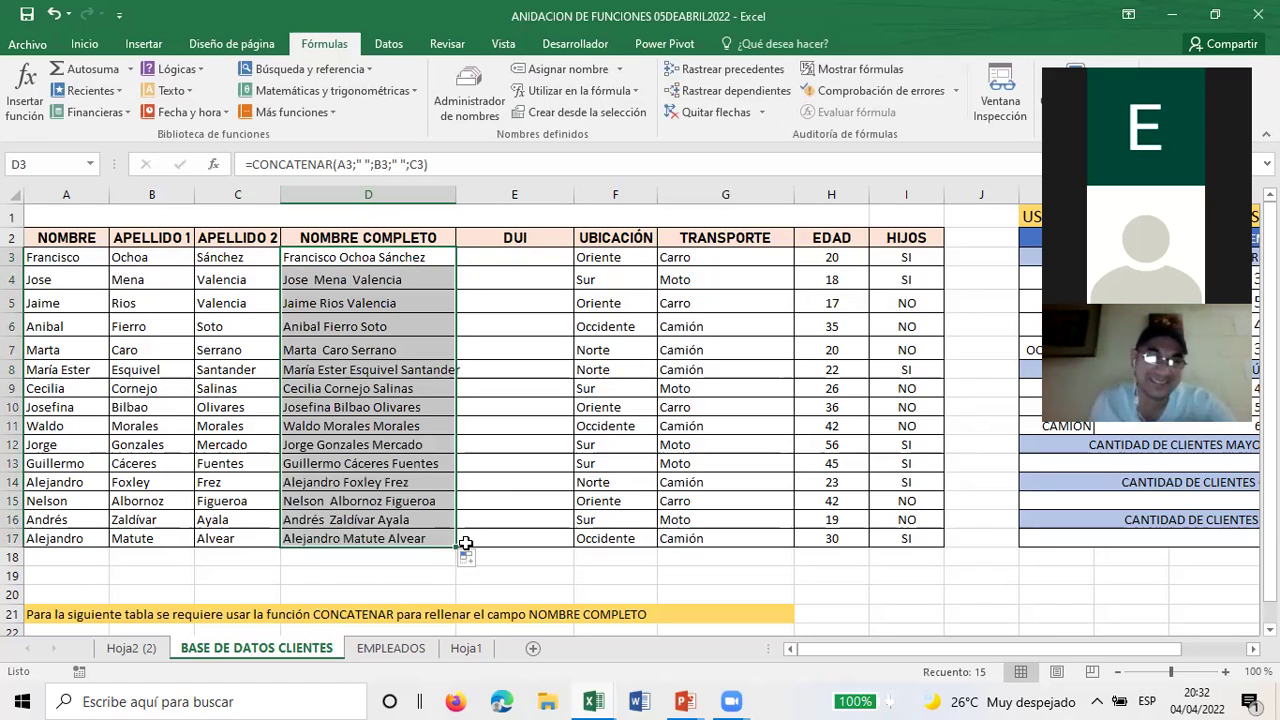
{"action": "left_click", "coordinate": [492, 280]}
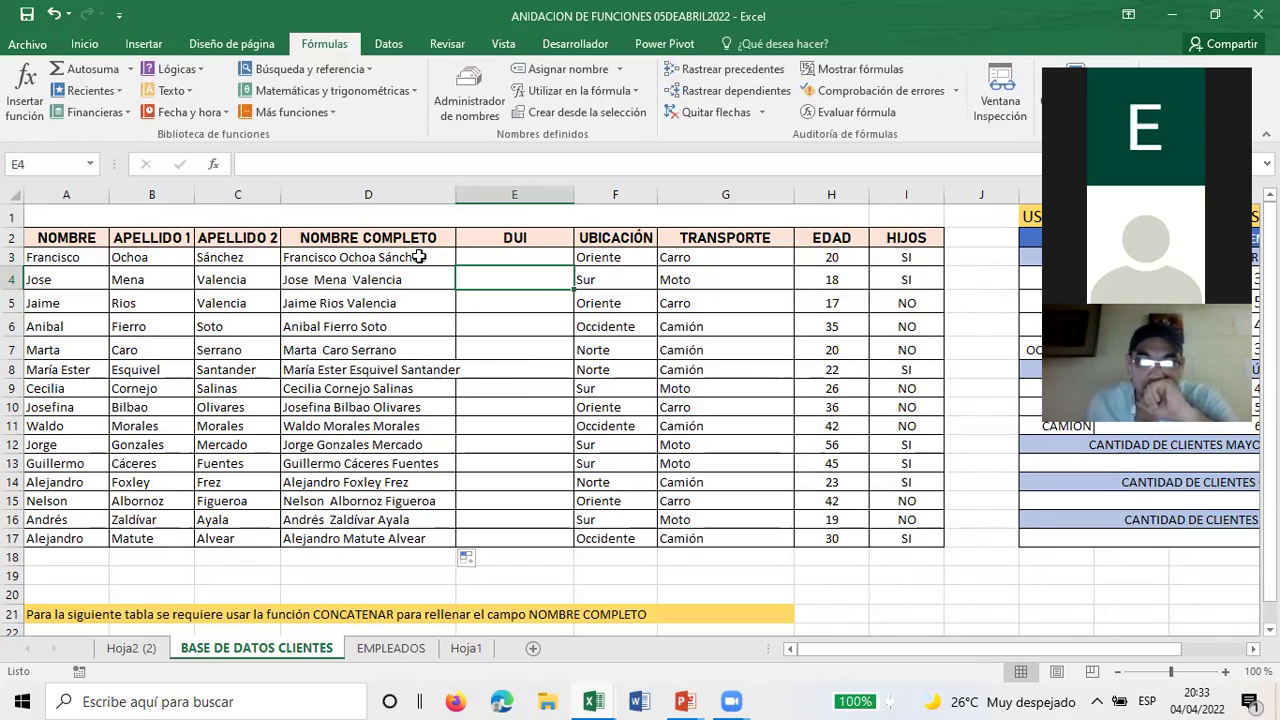
{"action": "left_click_drag", "start_coordinate": [456, 195], "coordinate": [480, 201]}
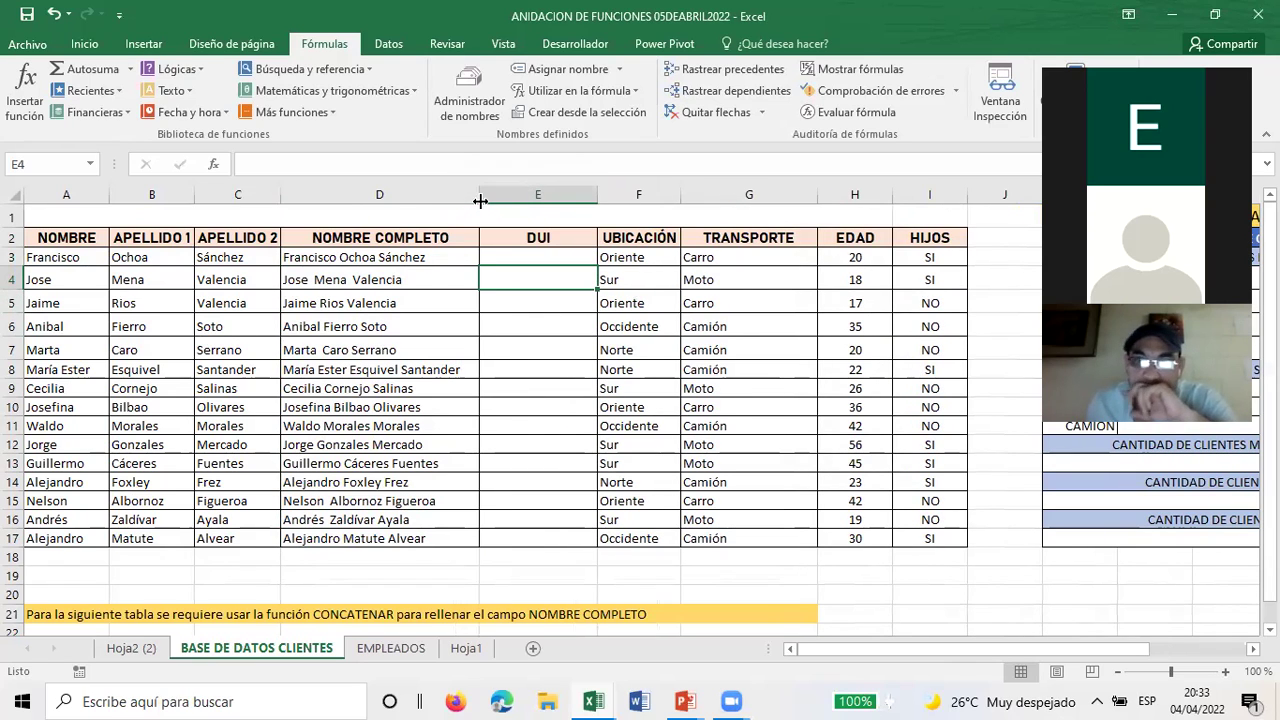
{"action": "left_click", "coordinate": [492, 257]}
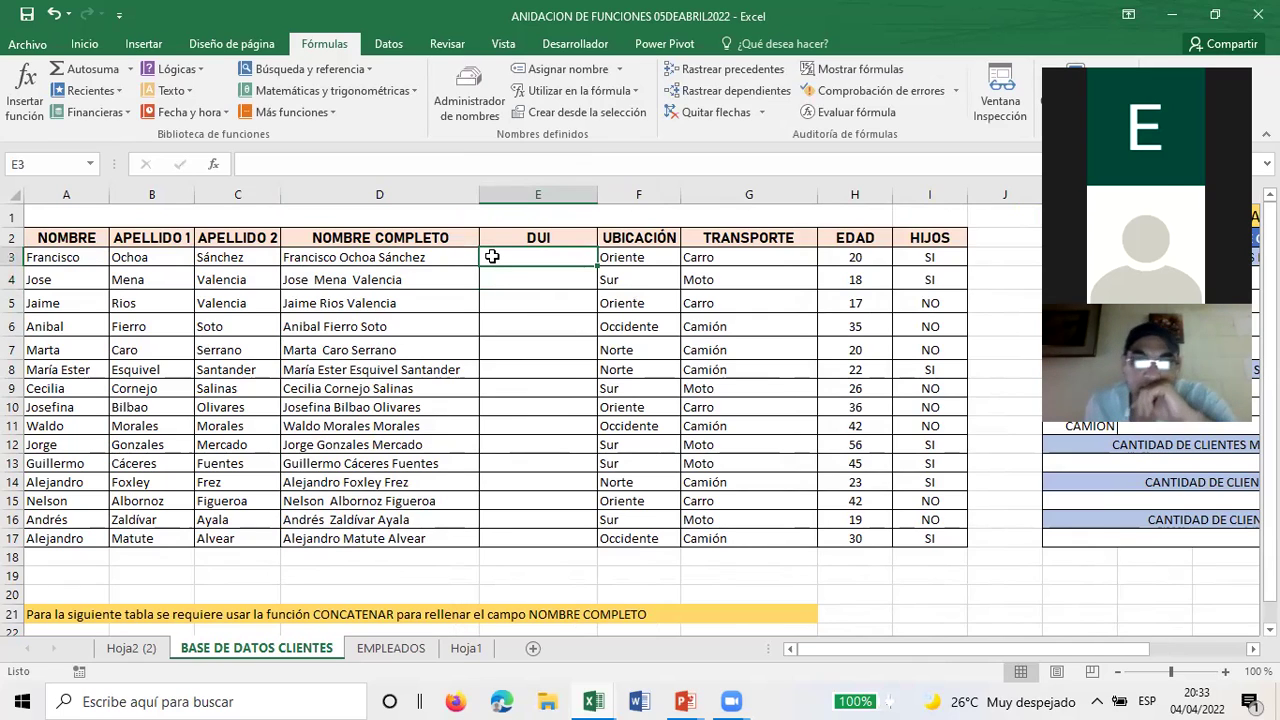
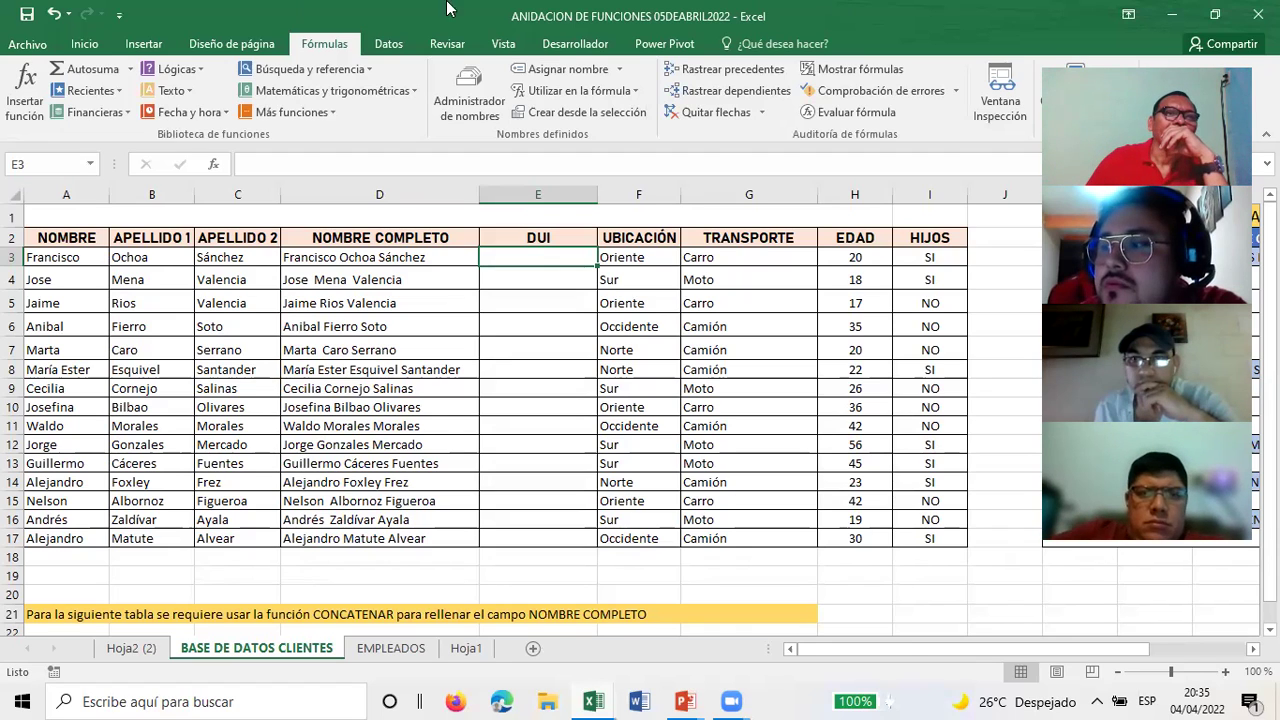
Step: Open Formato de celdas for E3 and browse the Número, Moneda and Personalizada categories
{"action": "left_click", "coordinate": [85, 45]}
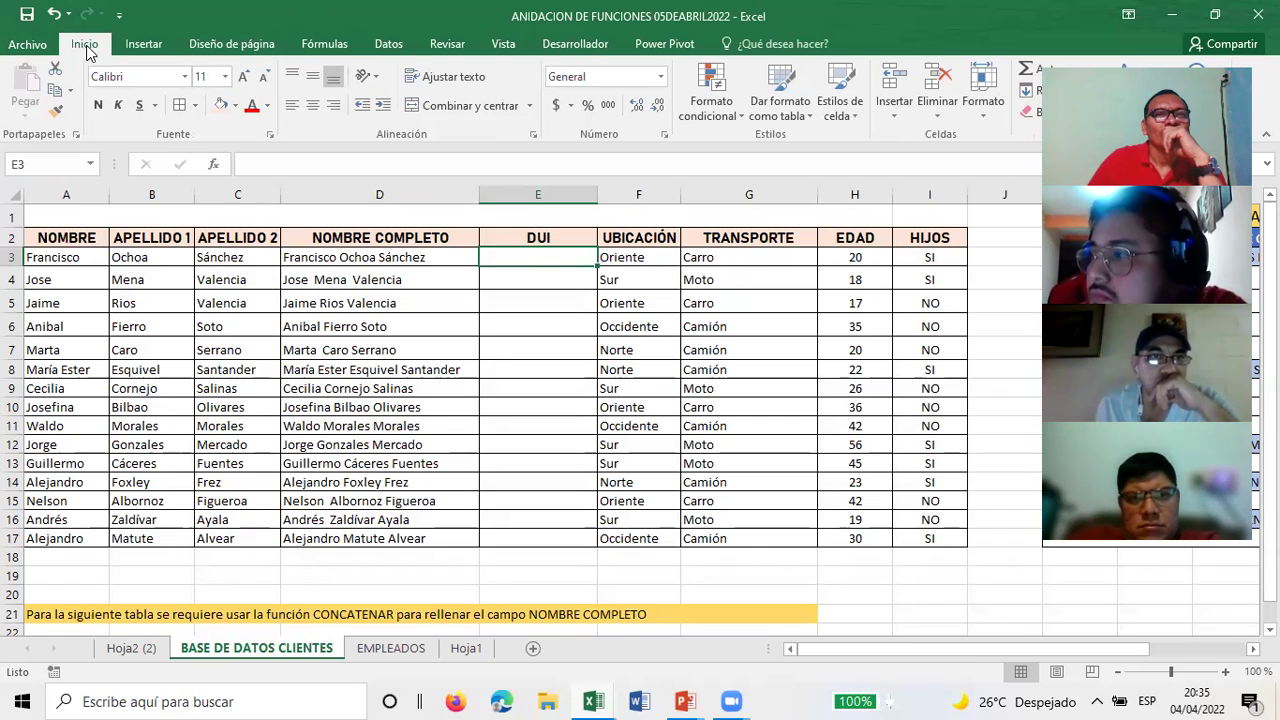
{"action": "right_click", "coordinate": [525, 255]}
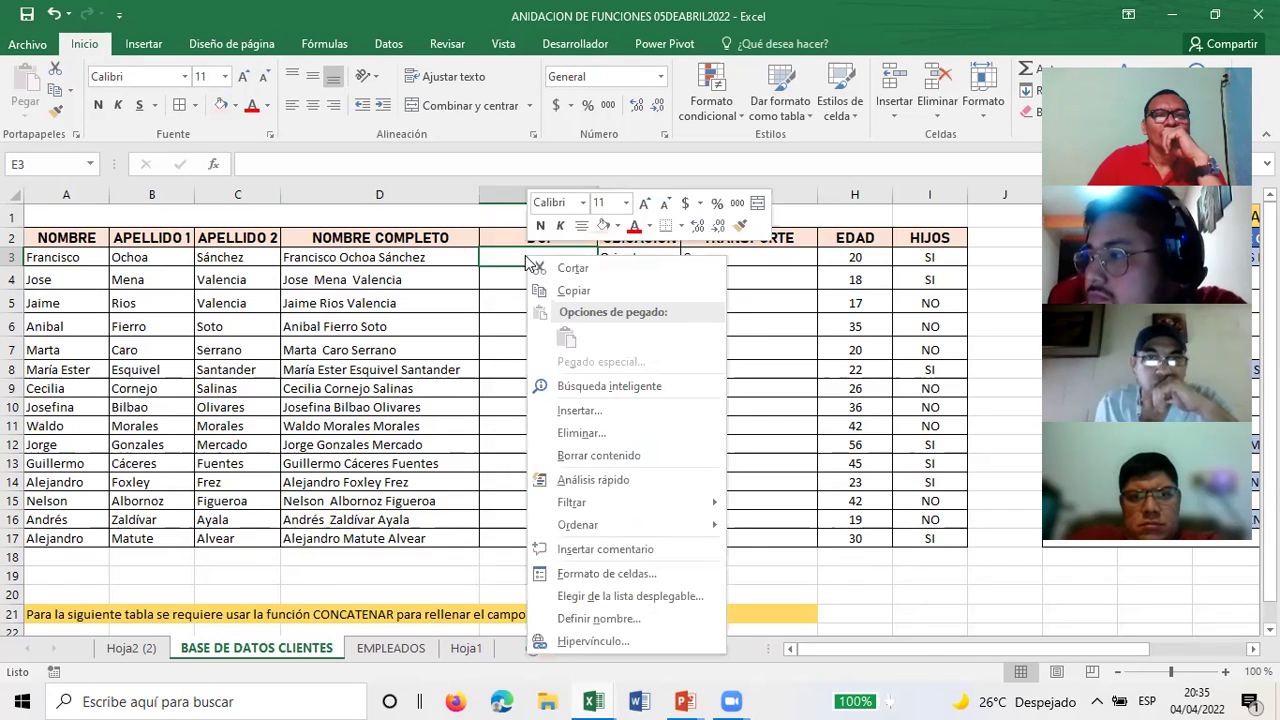
{"action": "left_click", "coordinate": [640, 576]}
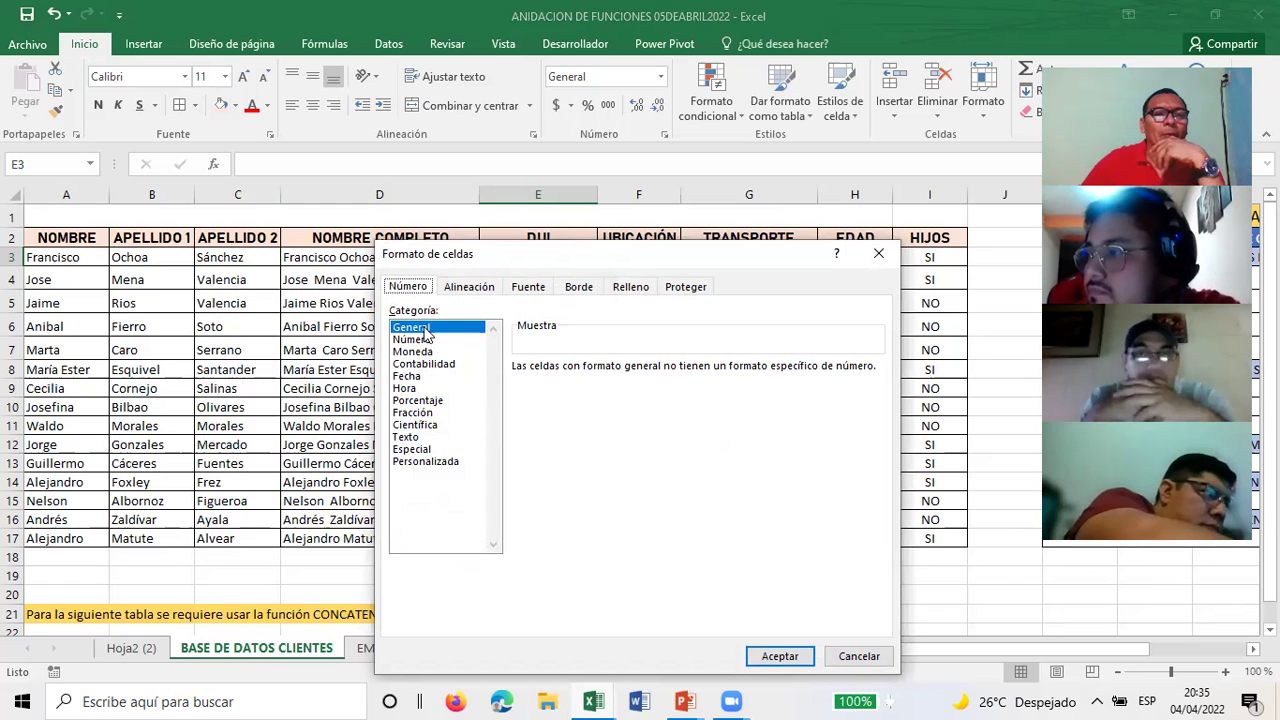
{"action": "left_click", "coordinate": [419, 340]}
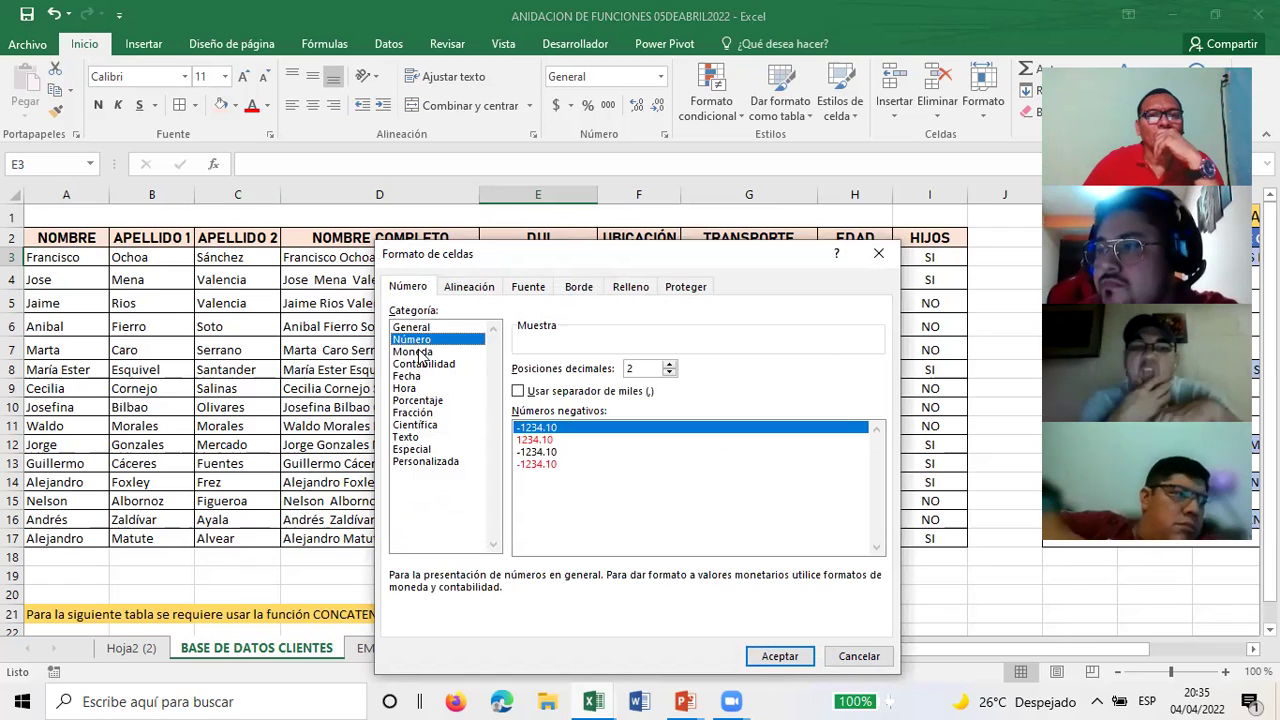
{"action": "left_click", "coordinate": [418, 351]}
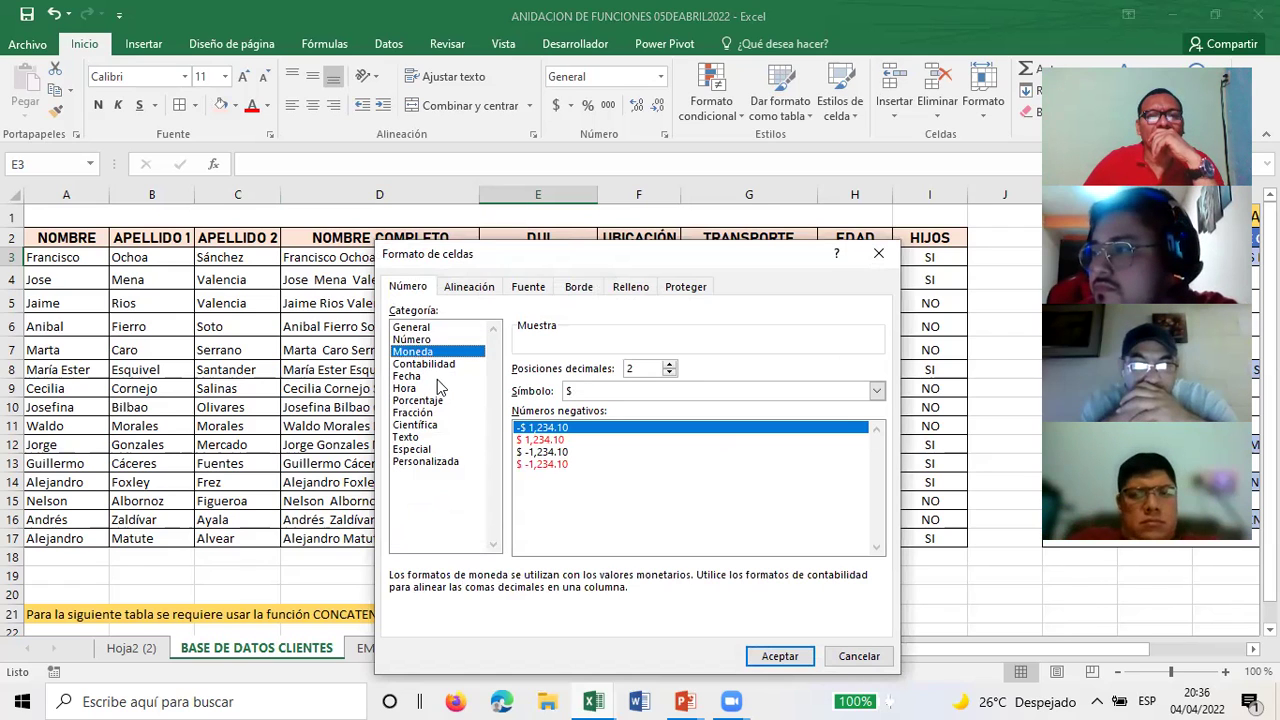
{"action": "left_click", "coordinate": [412, 464]}
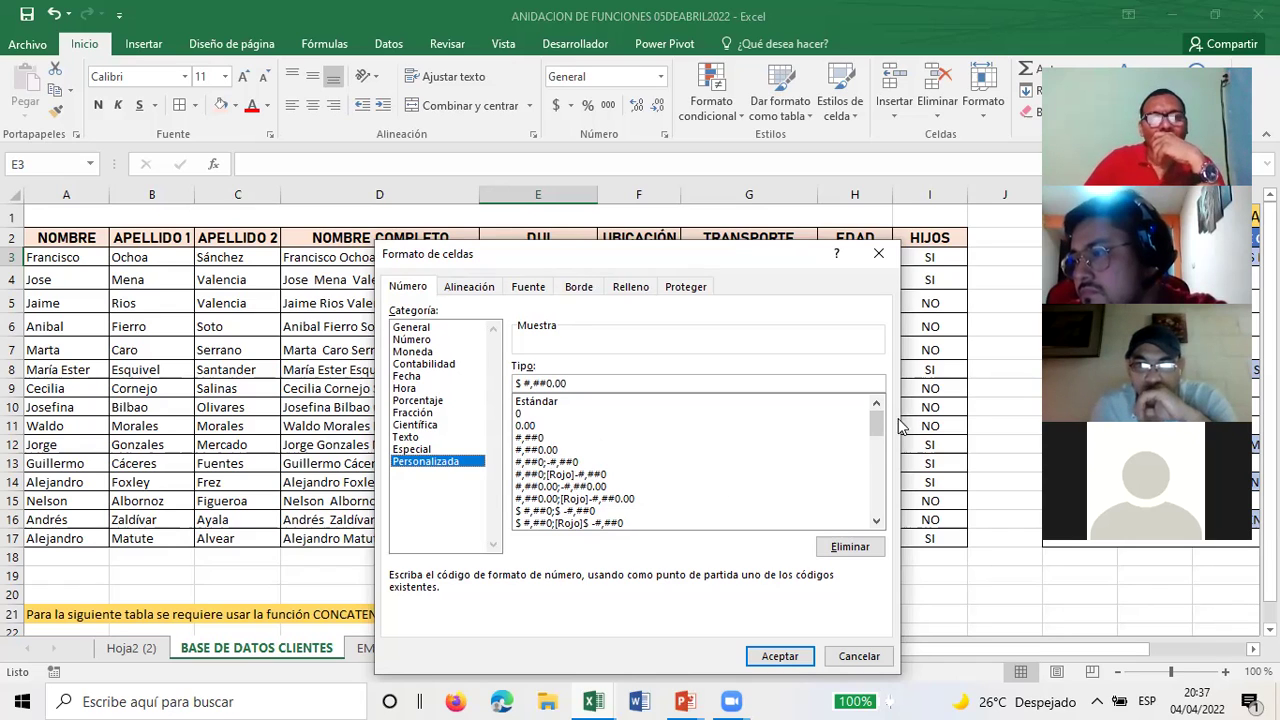
Step: Scroll the Personalizada Tipo list and place the cursor in the Tipo format code field
{"action": "left_click_drag", "start_coordinate": [876, 425], "coordinate": [881, 521]}
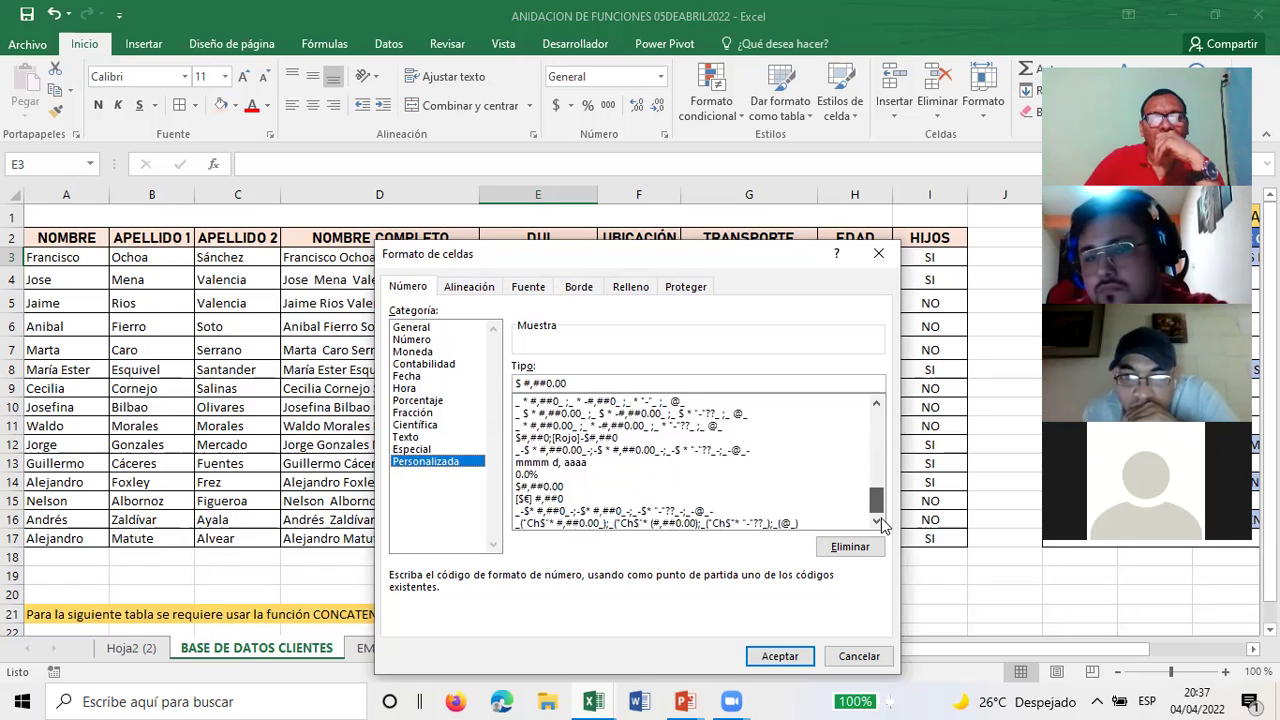
{"action": "left_click_drag", "start_coordinate": [881, 521], "coordinate": [876, 428]}
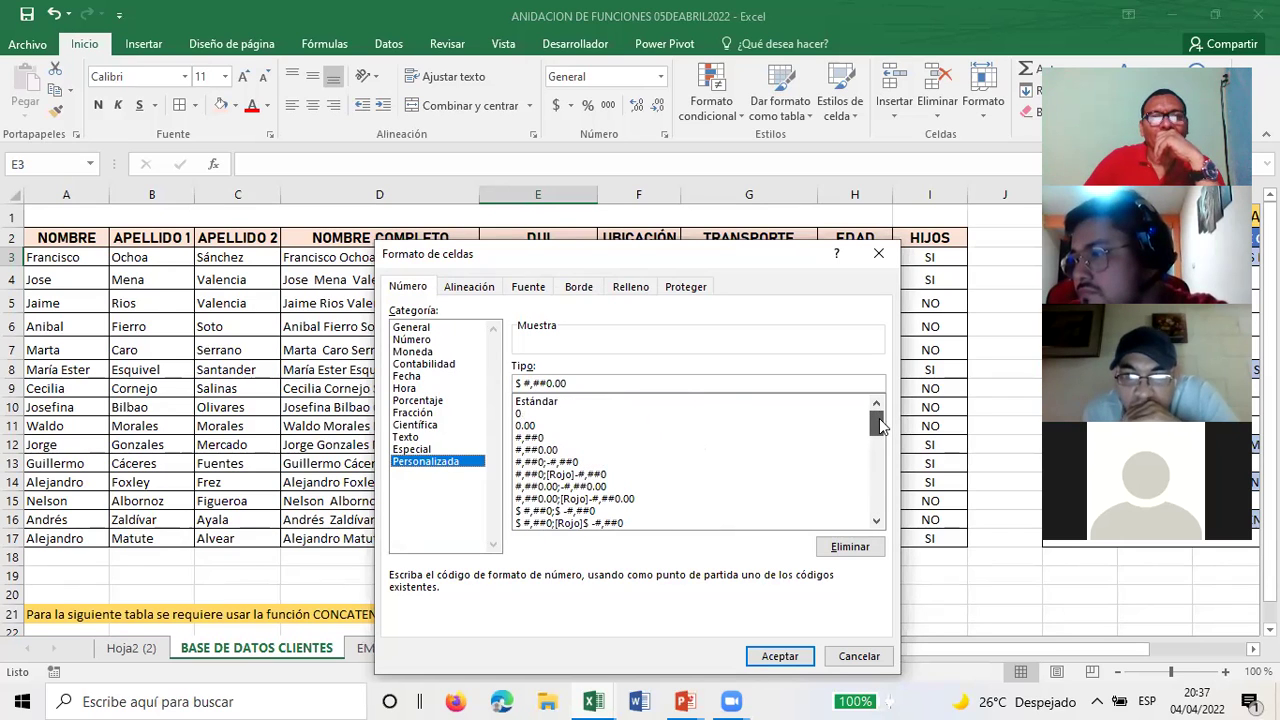
{"action": "left_click", "coordinate": [590, 381]}
Step: Give cell E3 the custom number format 00000000-0
{"action": "key", "text": "BackSpace"}
{"action": "key", "text": "BackSpace"}
{"action": "key", "text": "BackSpace"}
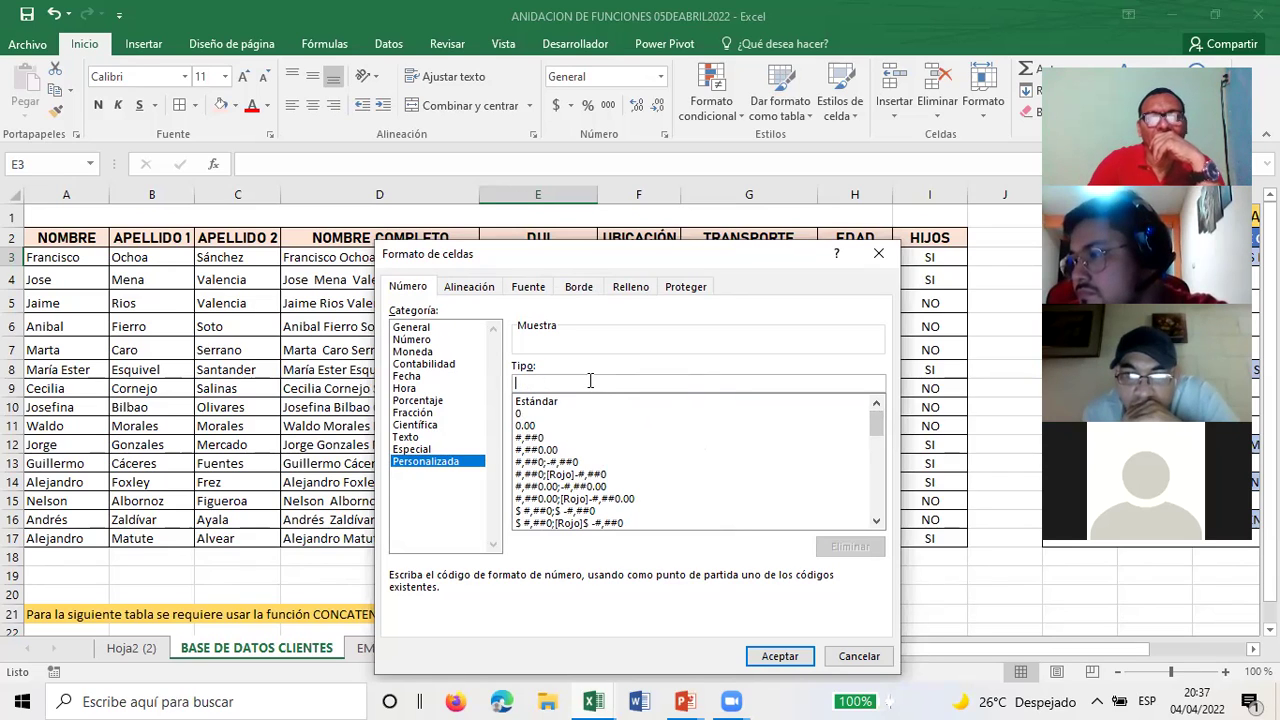
{"action": "type", "text": "000"}
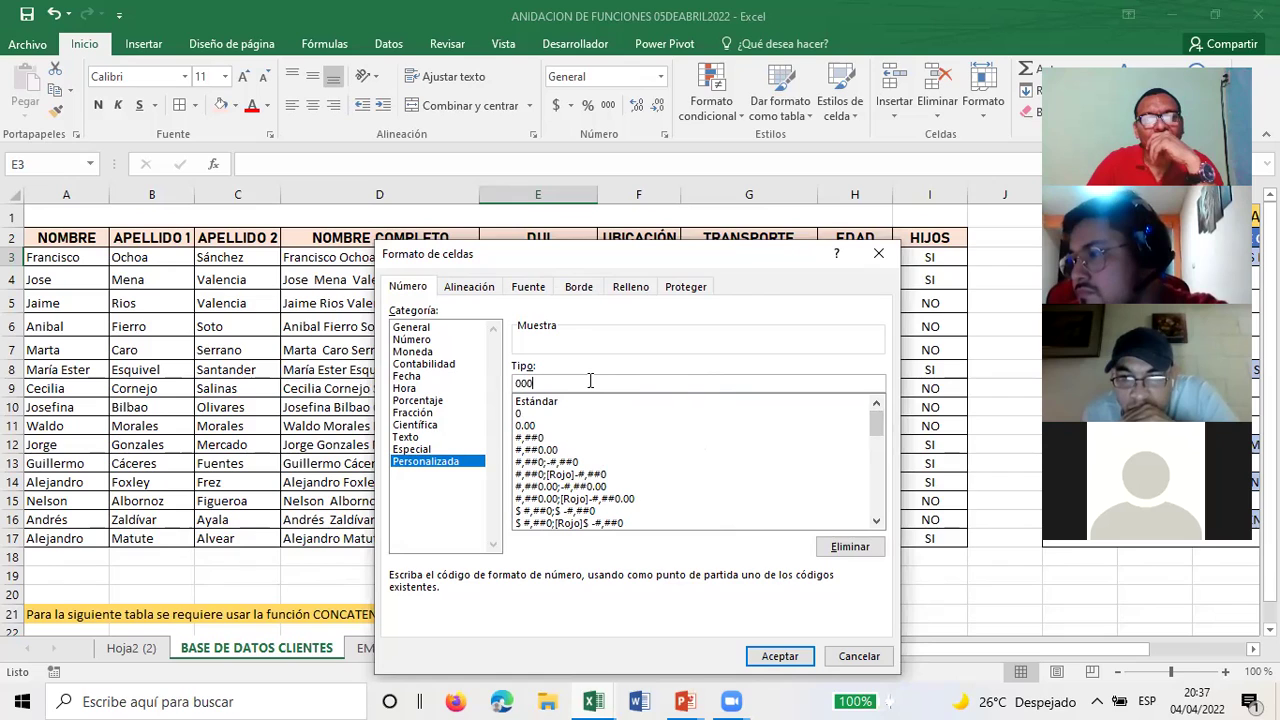
{"action": "type", "text": "00000-"}
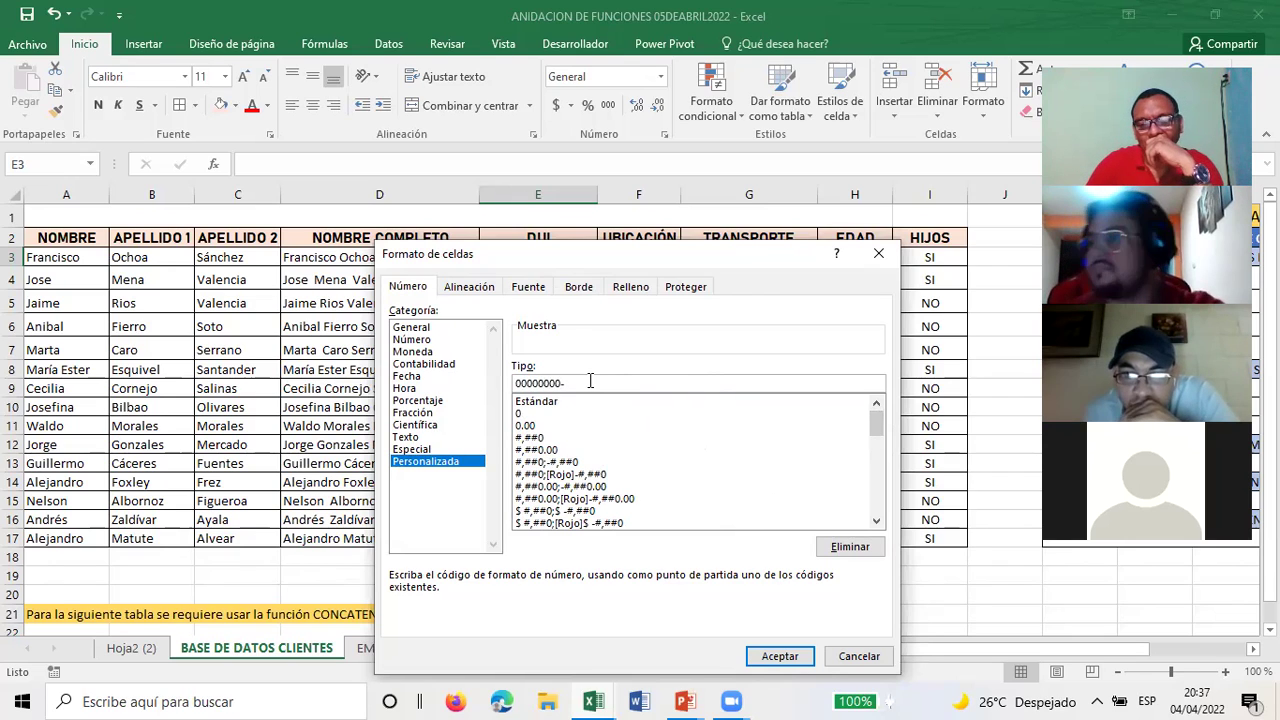
{"action": "key", "text": "BackSpace"}
{"action": "type", "text": "-0"}
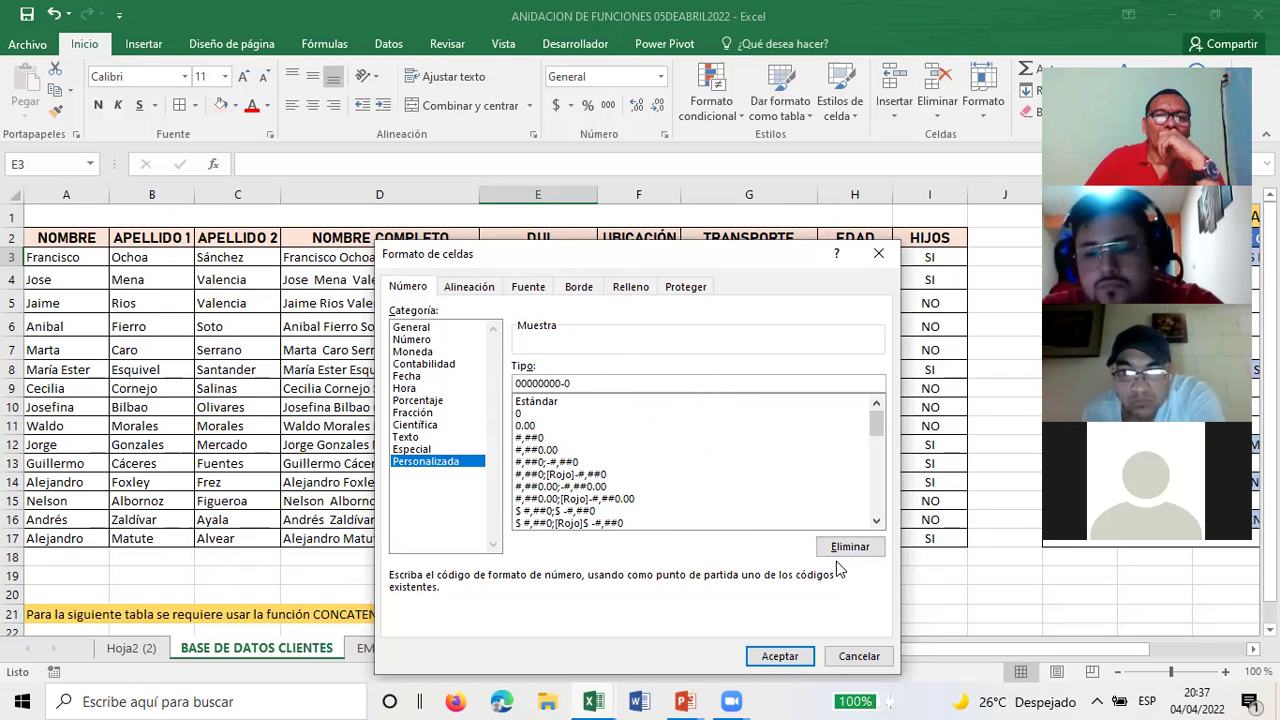
{"action": "key", "text": "Return"}
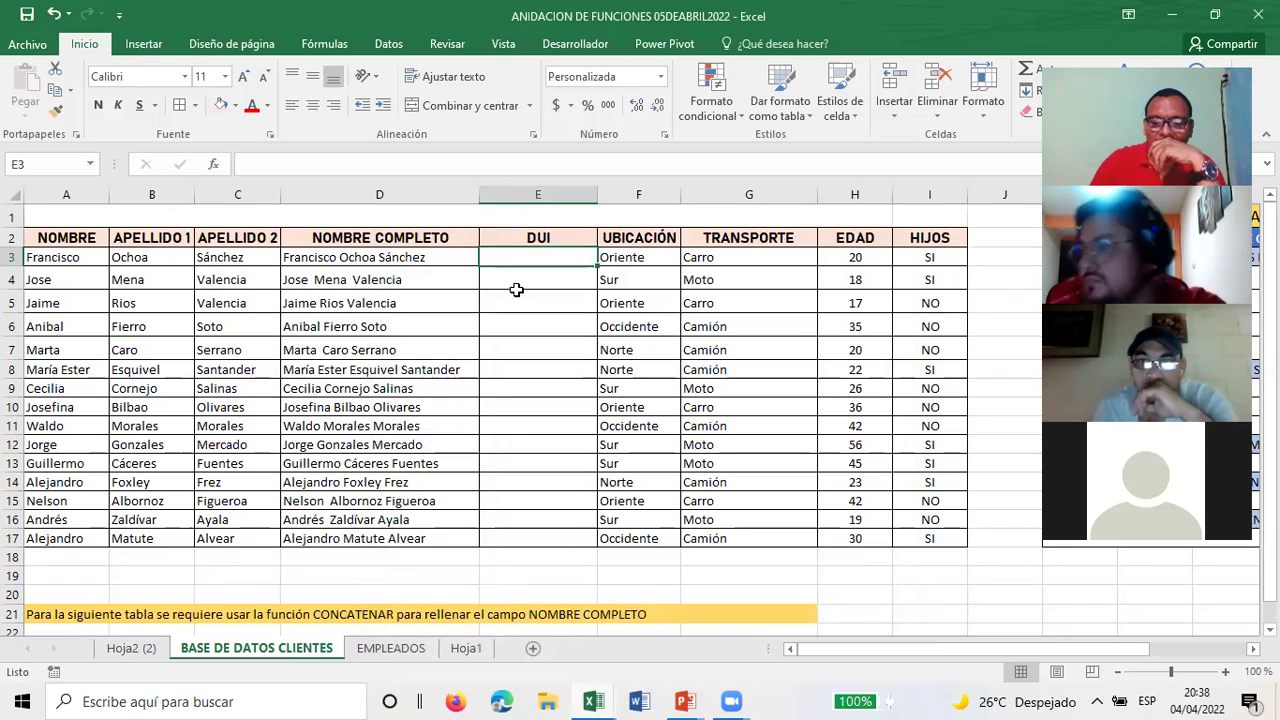
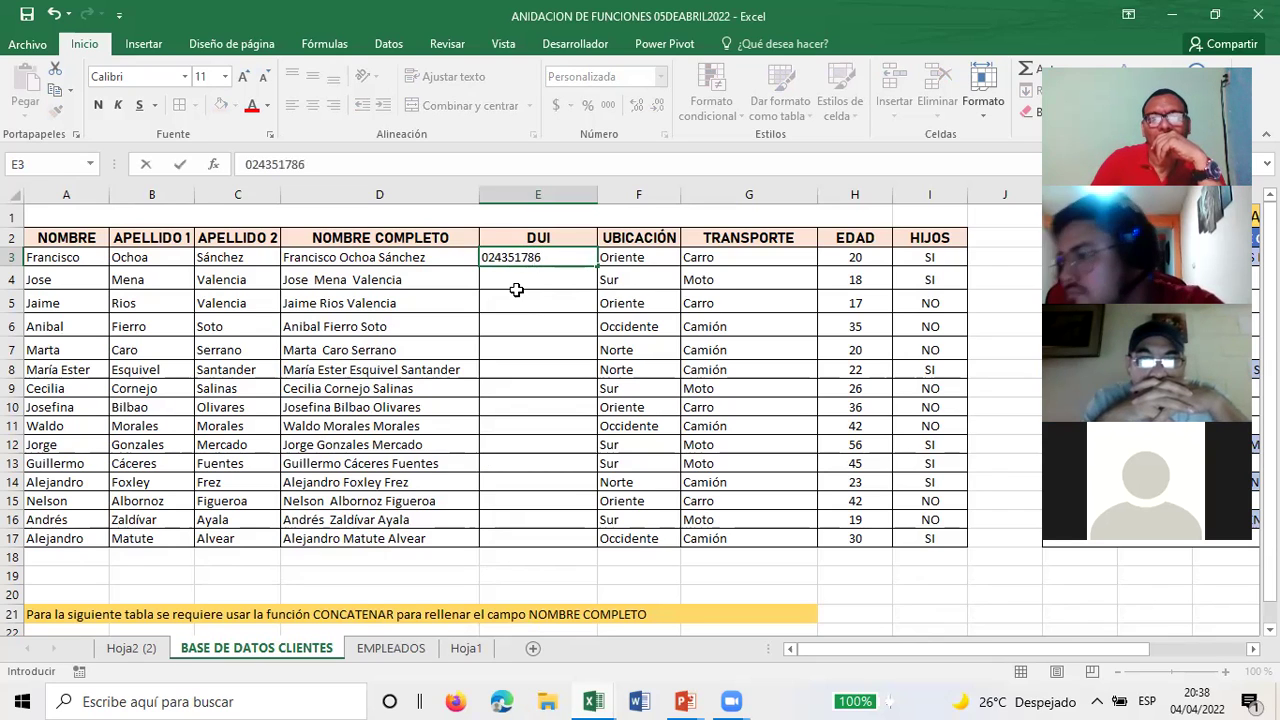
Step: Enter the first client's DUI number in E3 and check its stored value
{"action": "key", "text": "Return"}
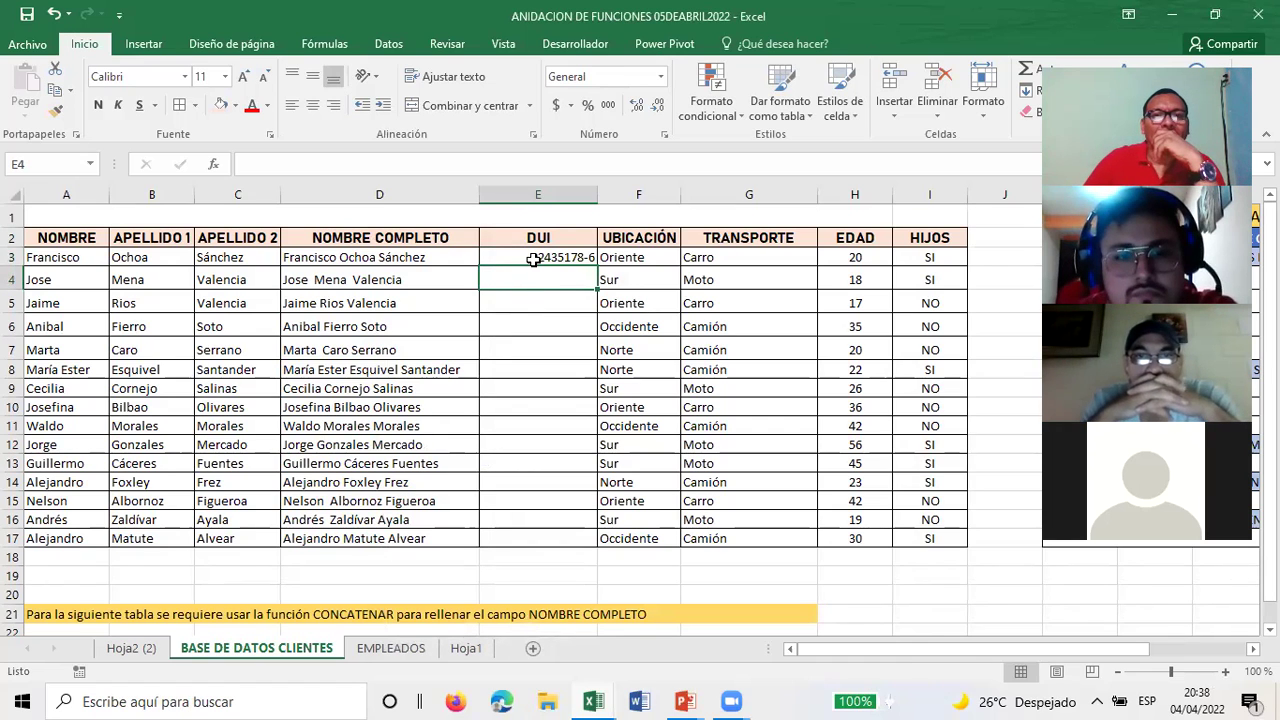
{"action": "left_click", "coordinate": [533, 259]}
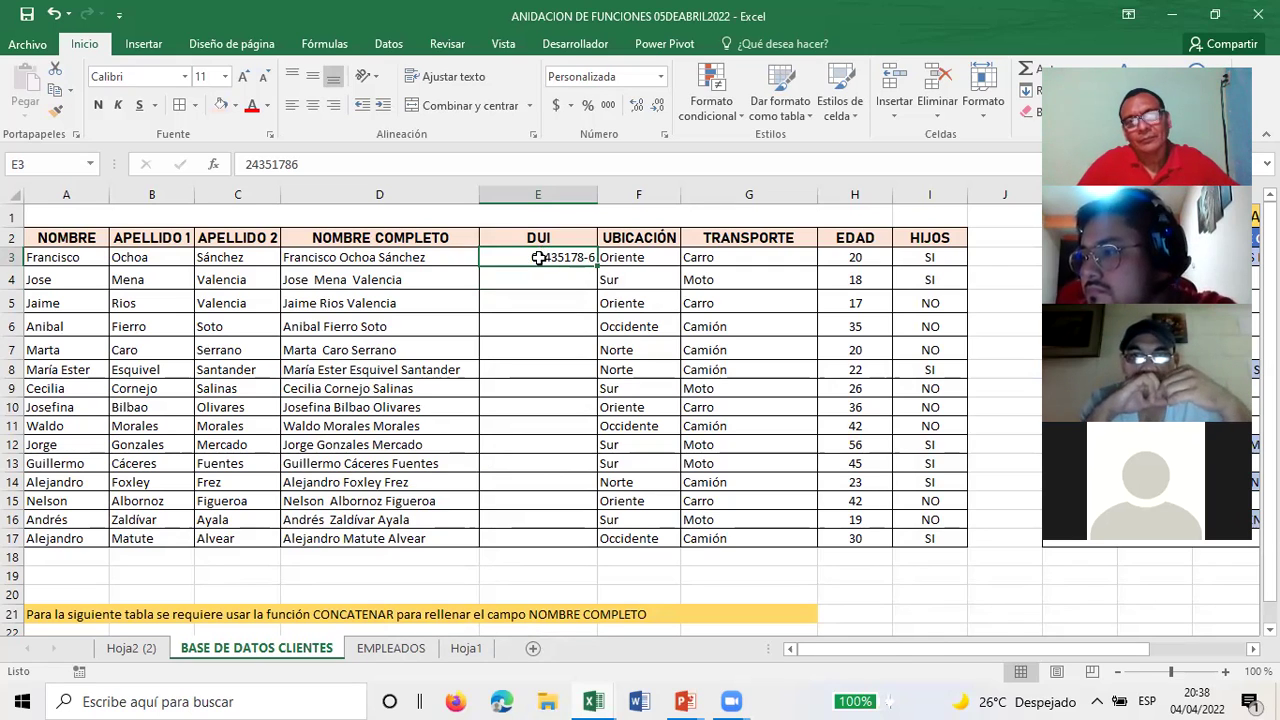
Step: Copy E3's formatted DUI into cells E4:E17
{"action": "right_click", "coordinate": [540, 256]}
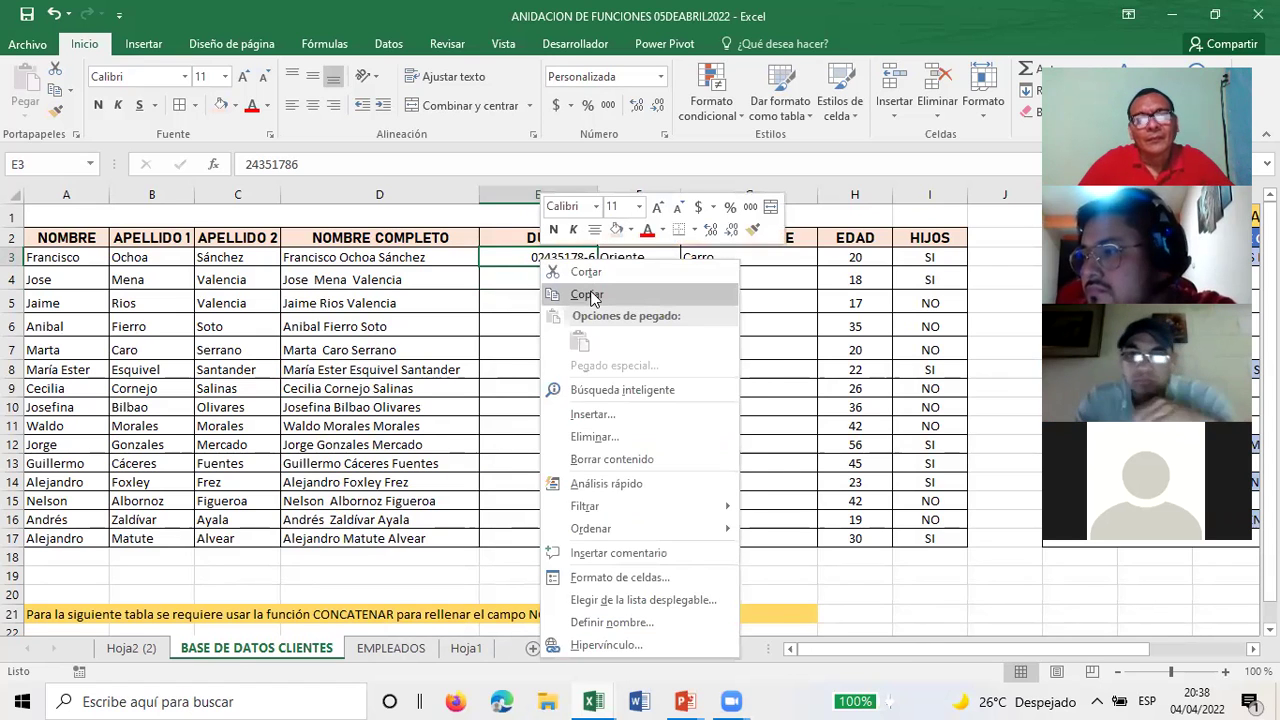
{"action": "left_click", "coordinate": [591, 298]}
{"action": "left_click_drag", "start_coordinate": [545, 280], "coordinate": [538, 538]}
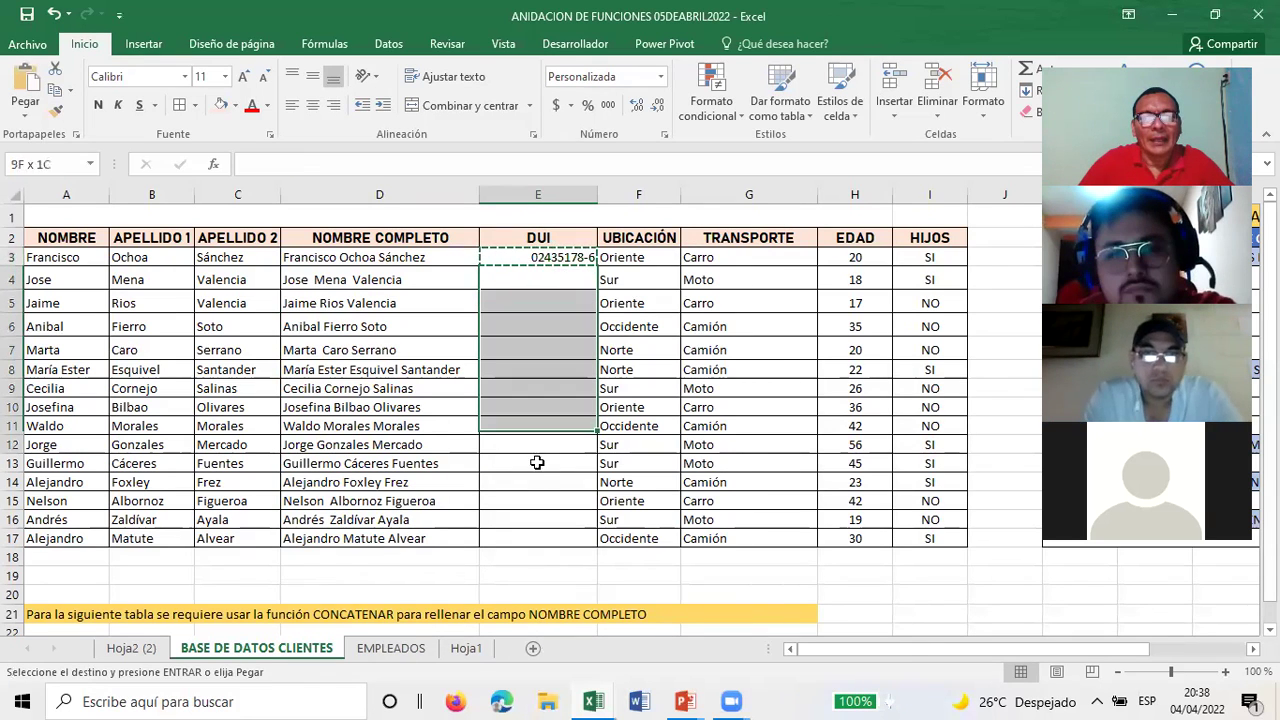
{"action": "right_click", "coordinate": [538, 537]}
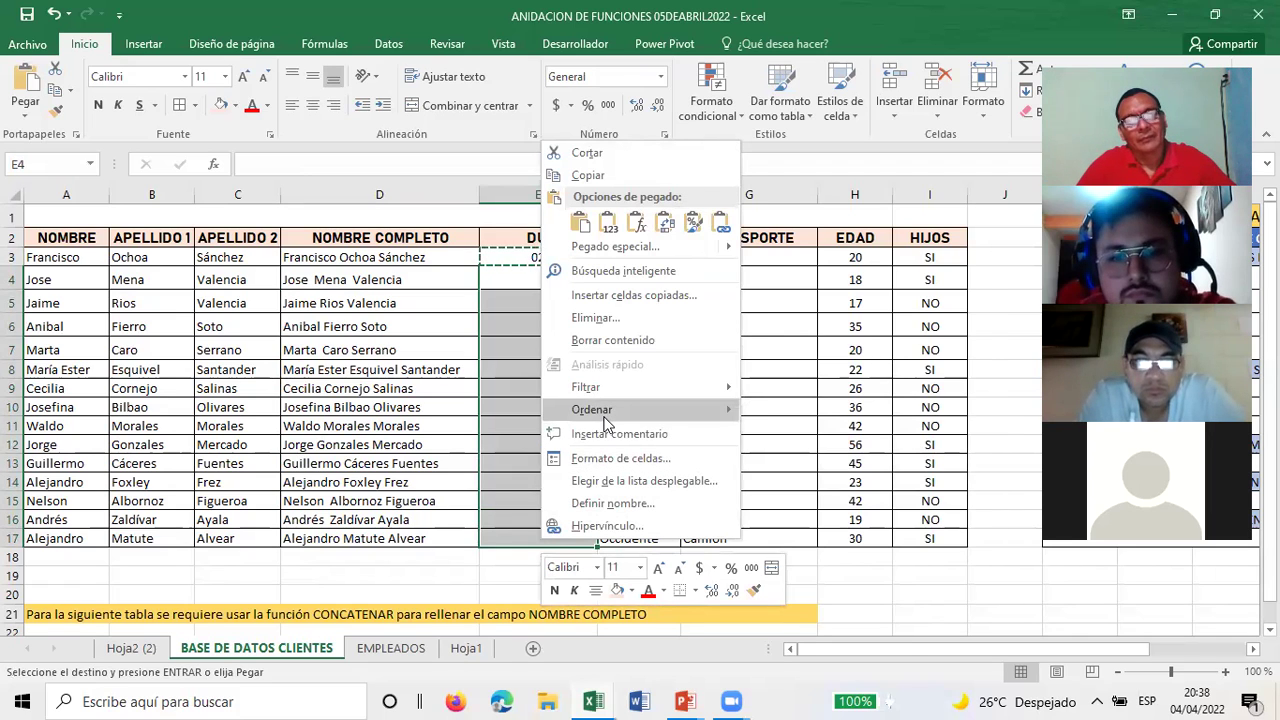
{"action": "key", "text": "Escape"}
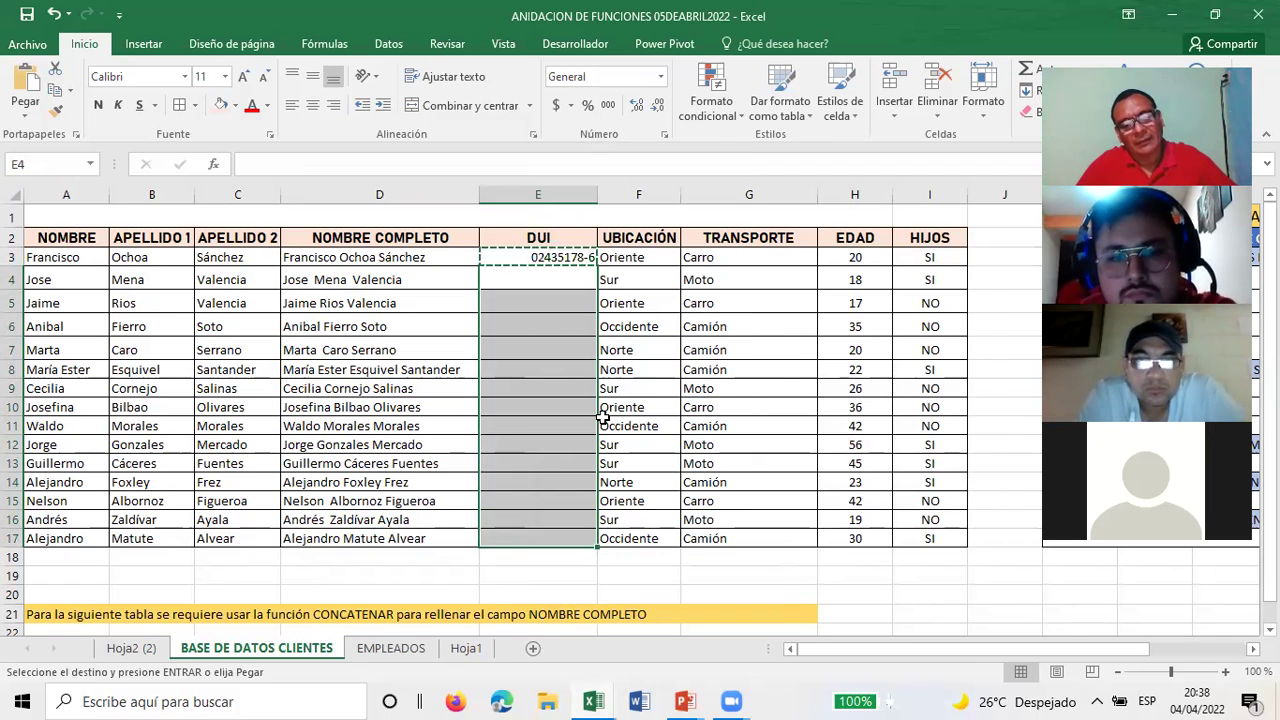
{"action": "key", "text": "ctrl+v"}
{"action": "left_click", "coordinate": [501, 318]}
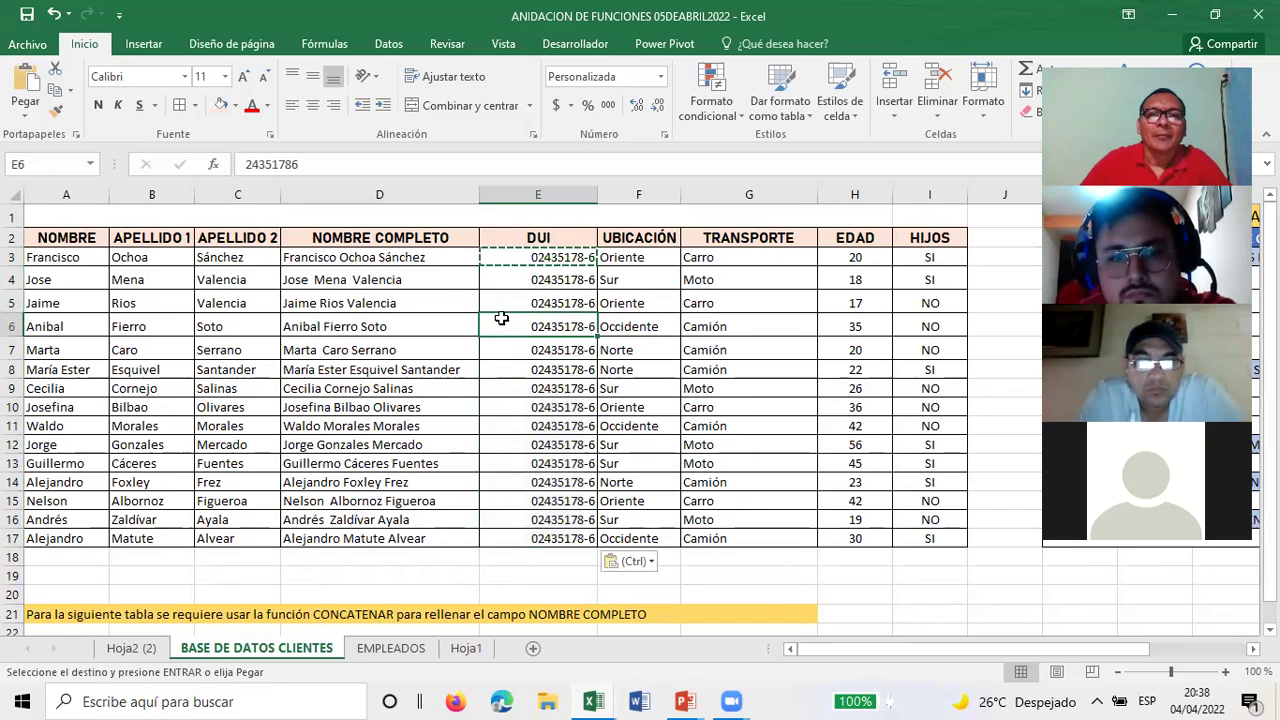
{"action": "left_click", "coordinate": [533, 278]}
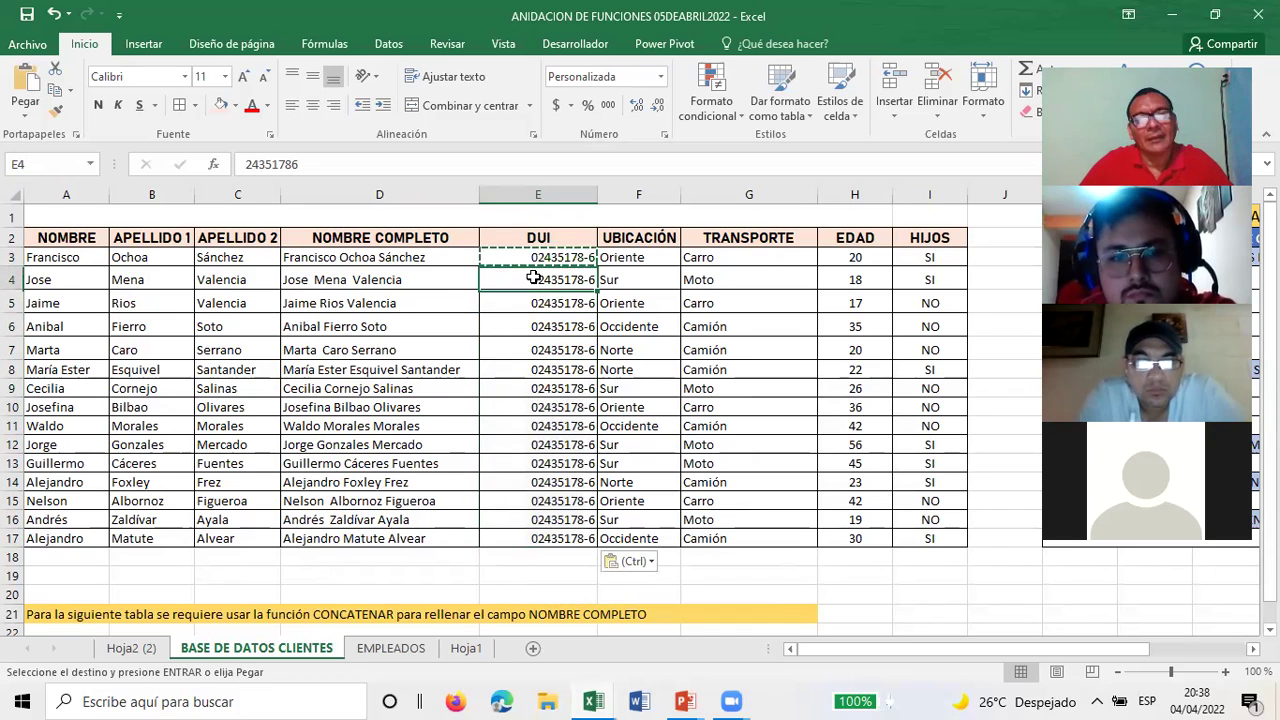
{"action": "key", "text": "Escape"}
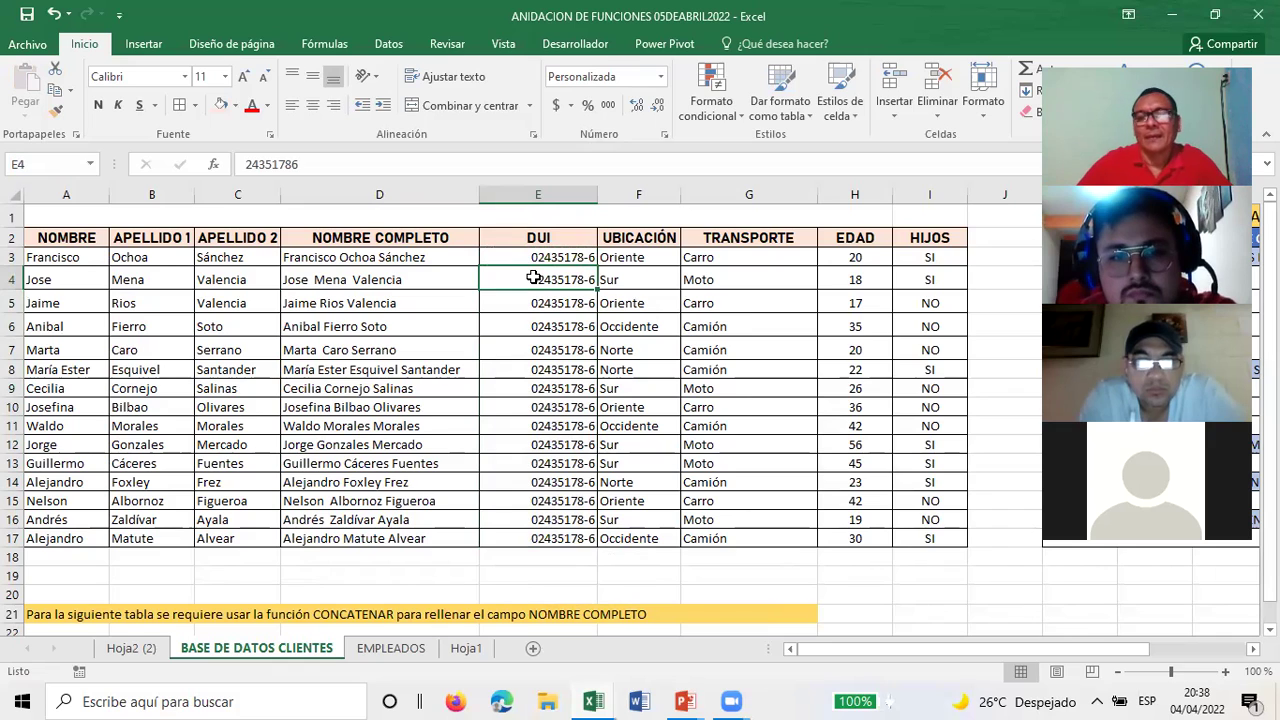
{"action": "type", "text": "211"}
{"action": "type", "text": "13213131313131"}
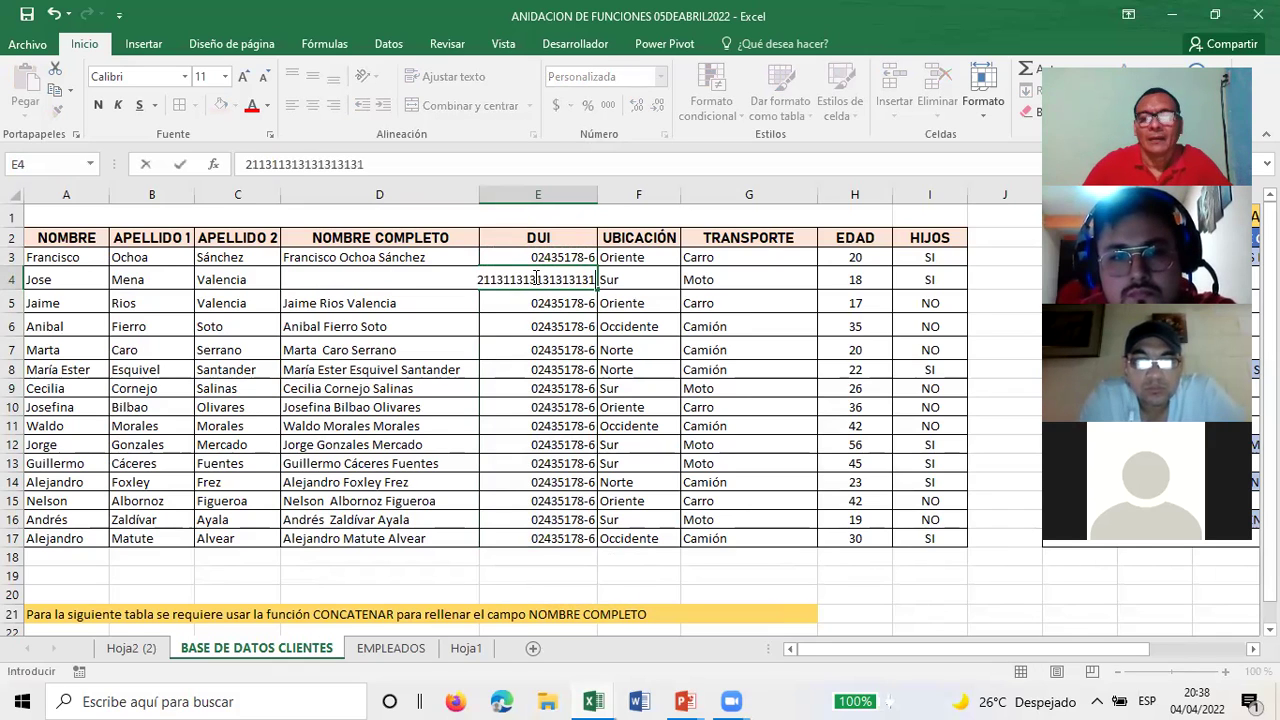
{"action": "key", "text": "Return"}
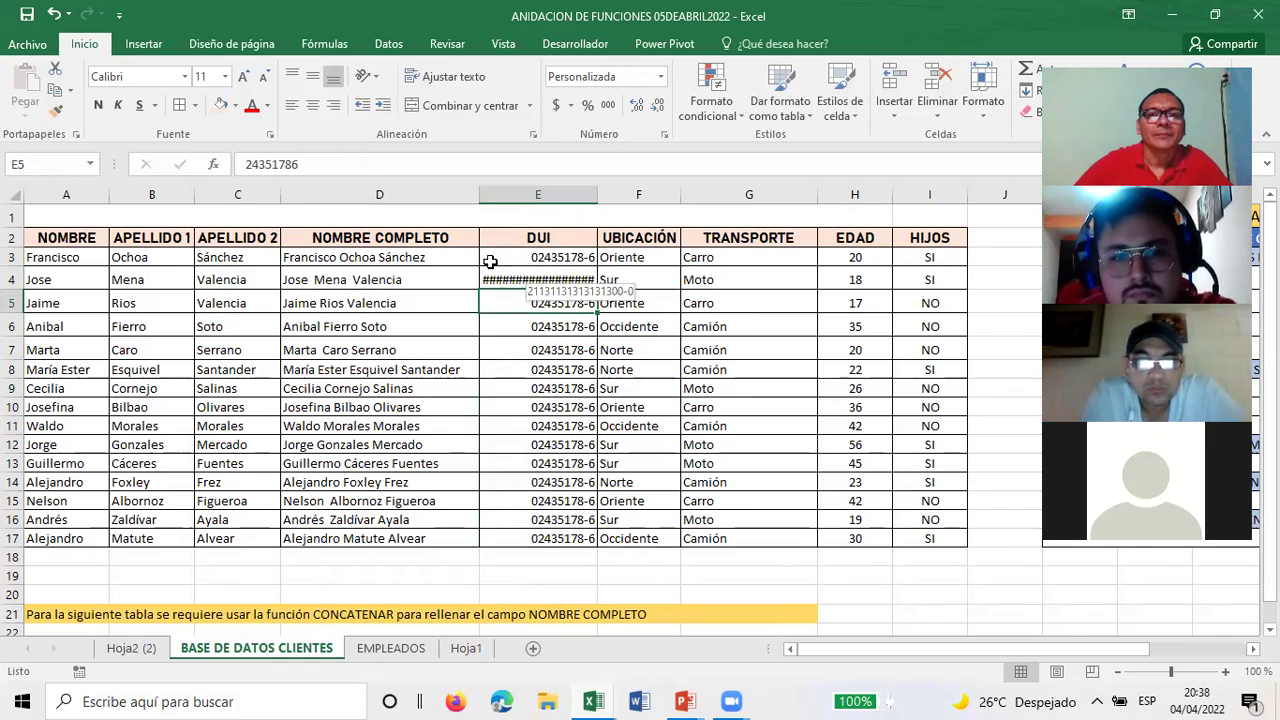
Step: Widen column E so E4's long number shows in full, then compare E3 and E4
{"action": "left_click_drag", "start_coordinate": [598, 194], "coordinate": [634, 213]}
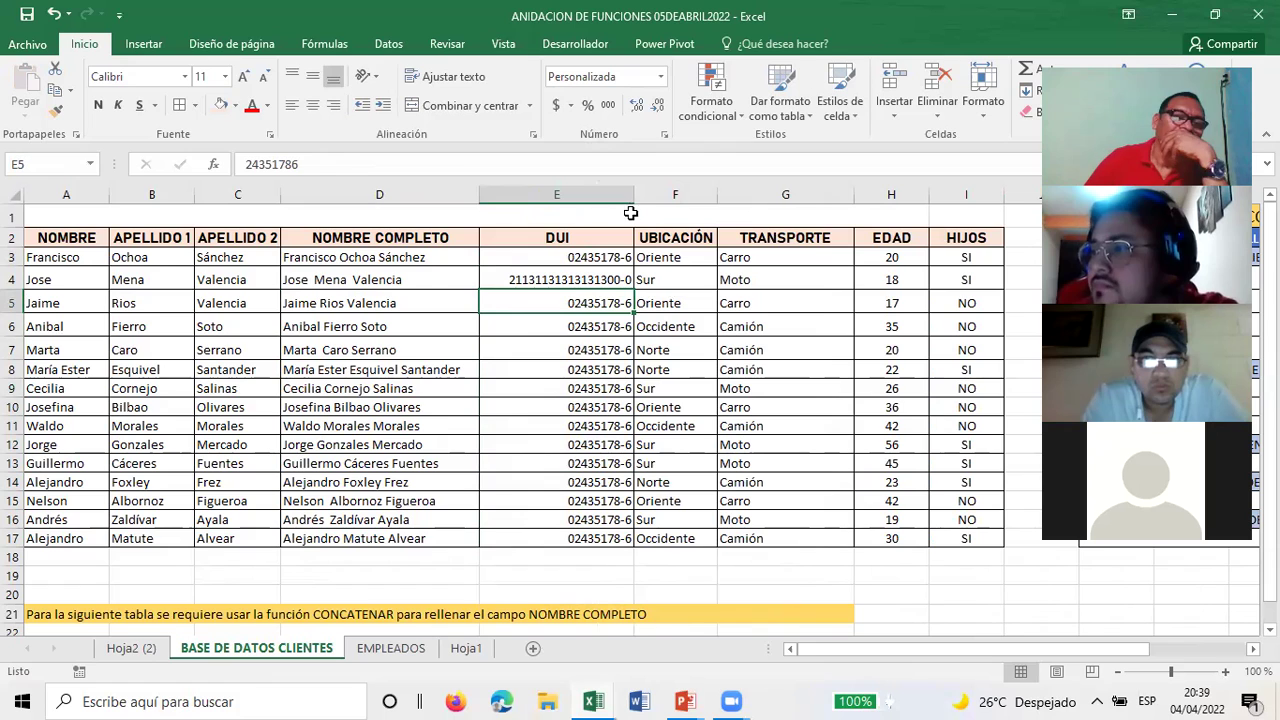
{"action": "left_click", "coordinate": [543, 257]}
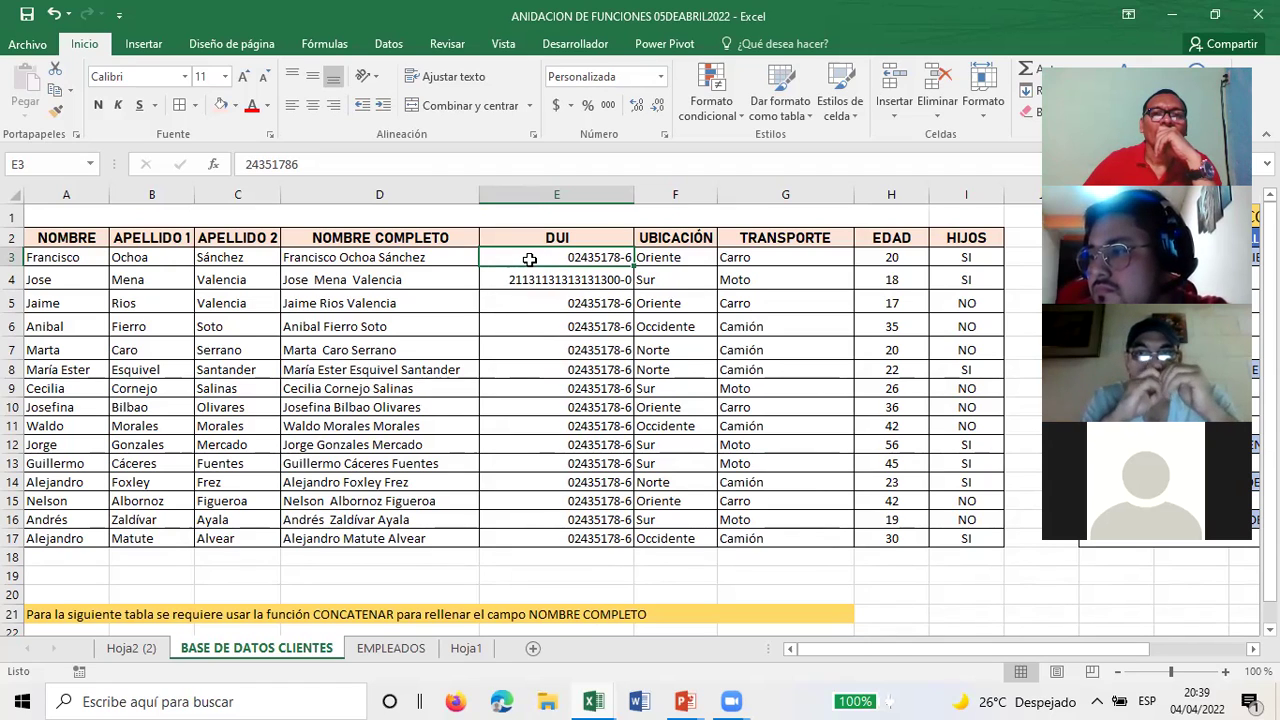
{"action": "left_click", "coordinate": [558, 278]}
{"action": "left_click", "coordinate": [582, 257]}
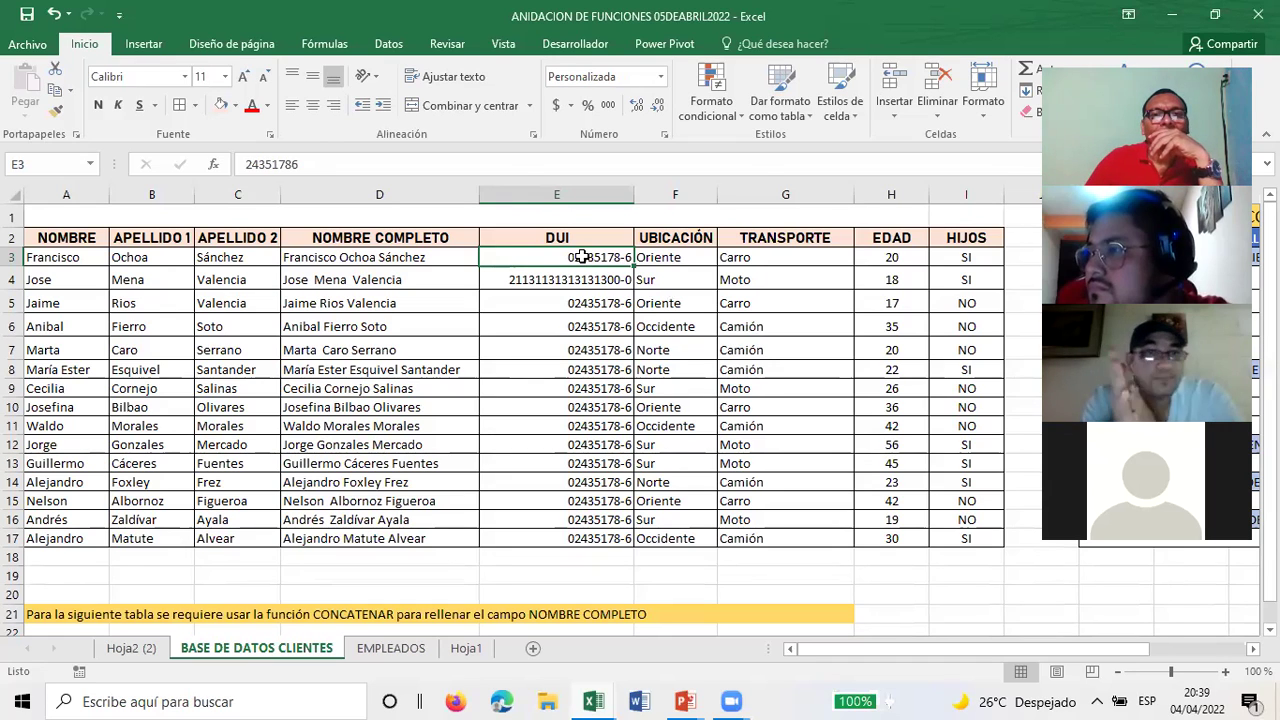
Step: Open Data Validation for E3 and settle on a Text length rule after trying other Allow types
{"action": "left_click", "coordinate": [389, 46]}
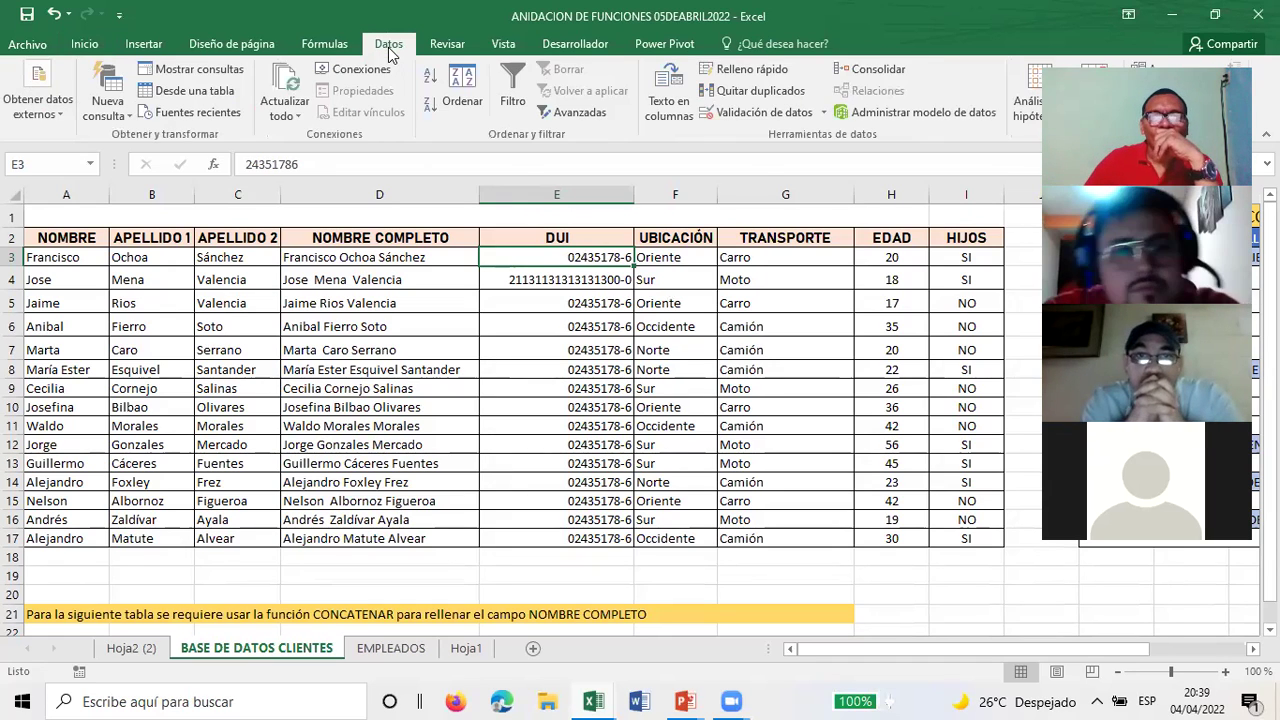
{"action": "left_click", "coordinate": [789, 110]}
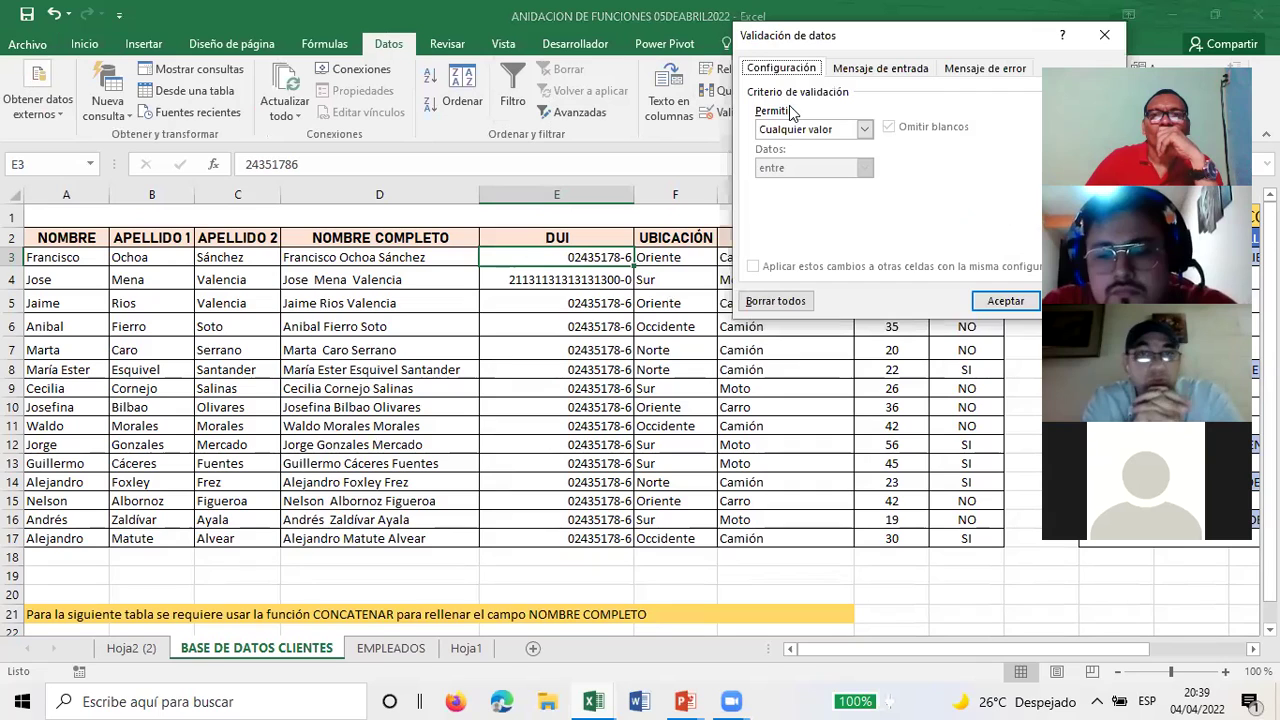
{"action": "left_click", "coordinate": [866, 131]}
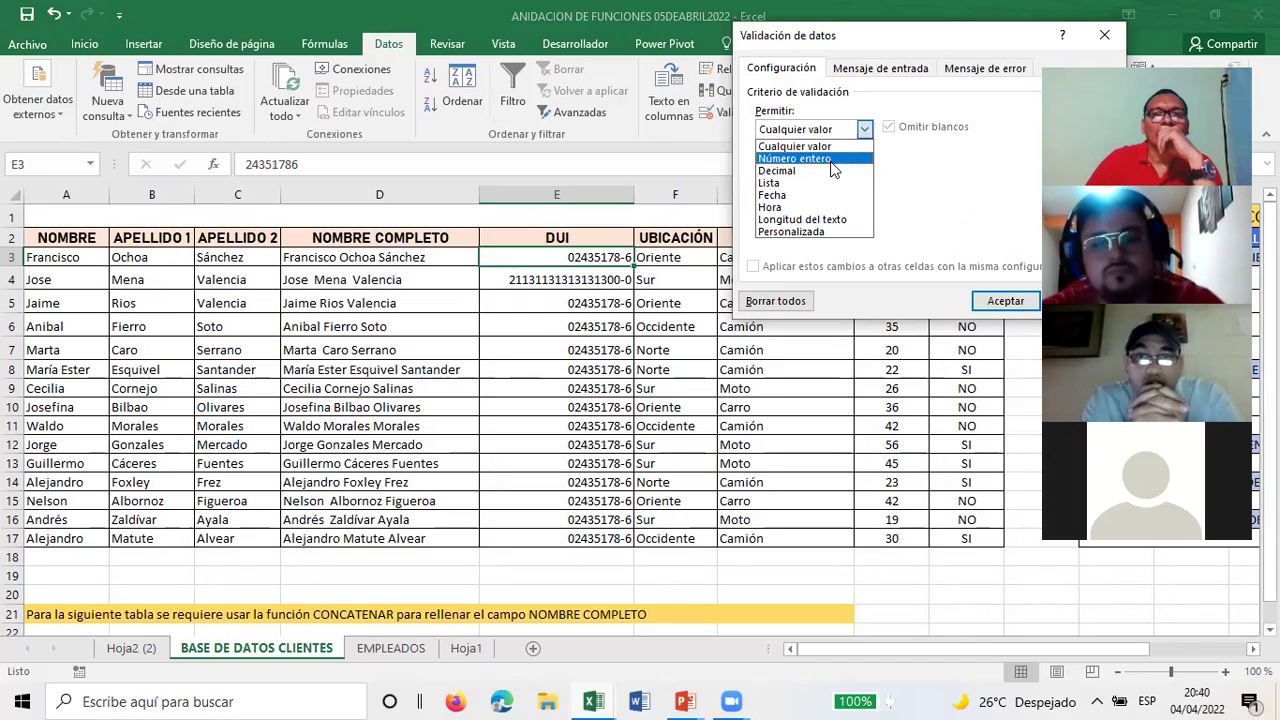
{"action": "left_click", "coordinate": [840, 158]}
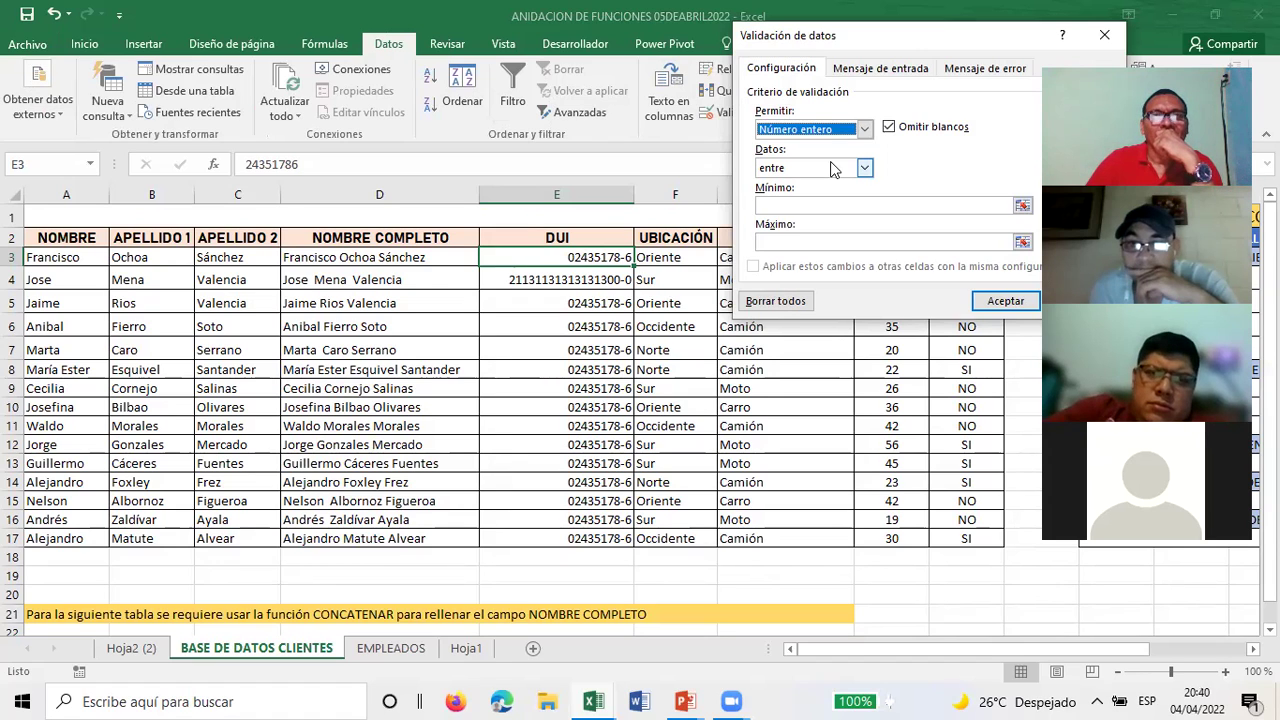
{"action": "left_click", "coordinate": [866, 129]}
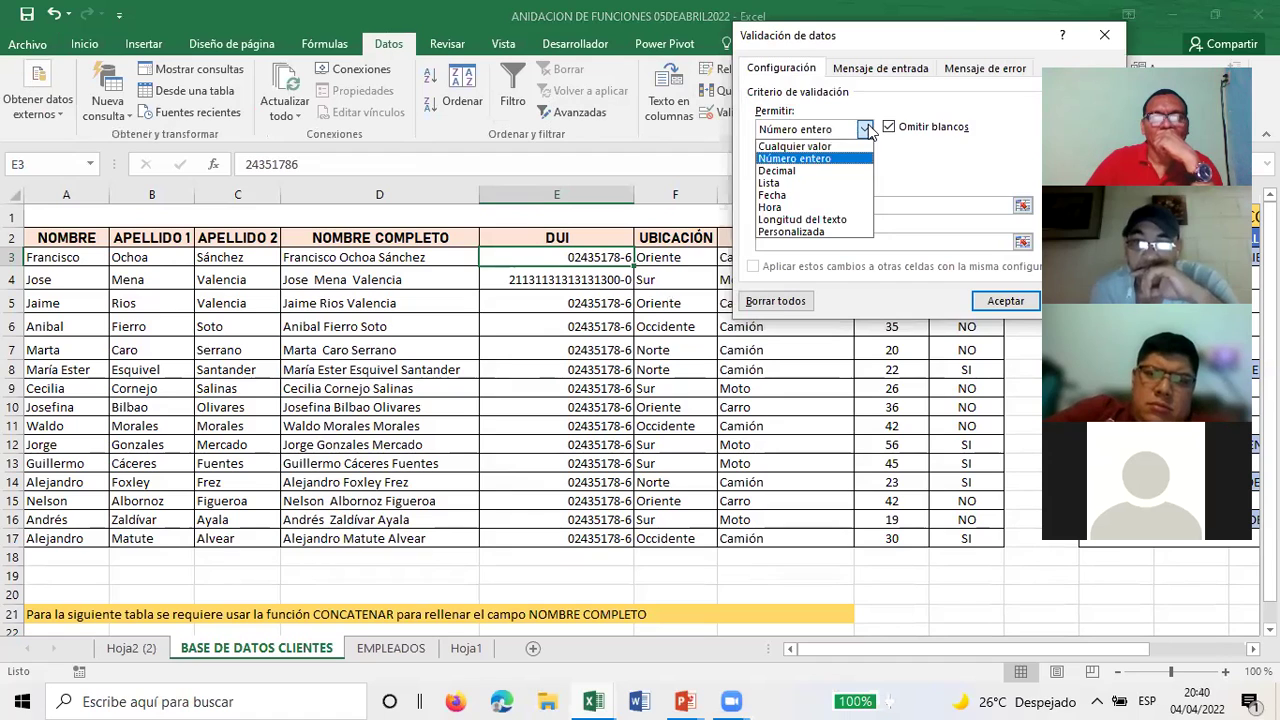
{"action": "left_click", "coordinate": [825, 219]}
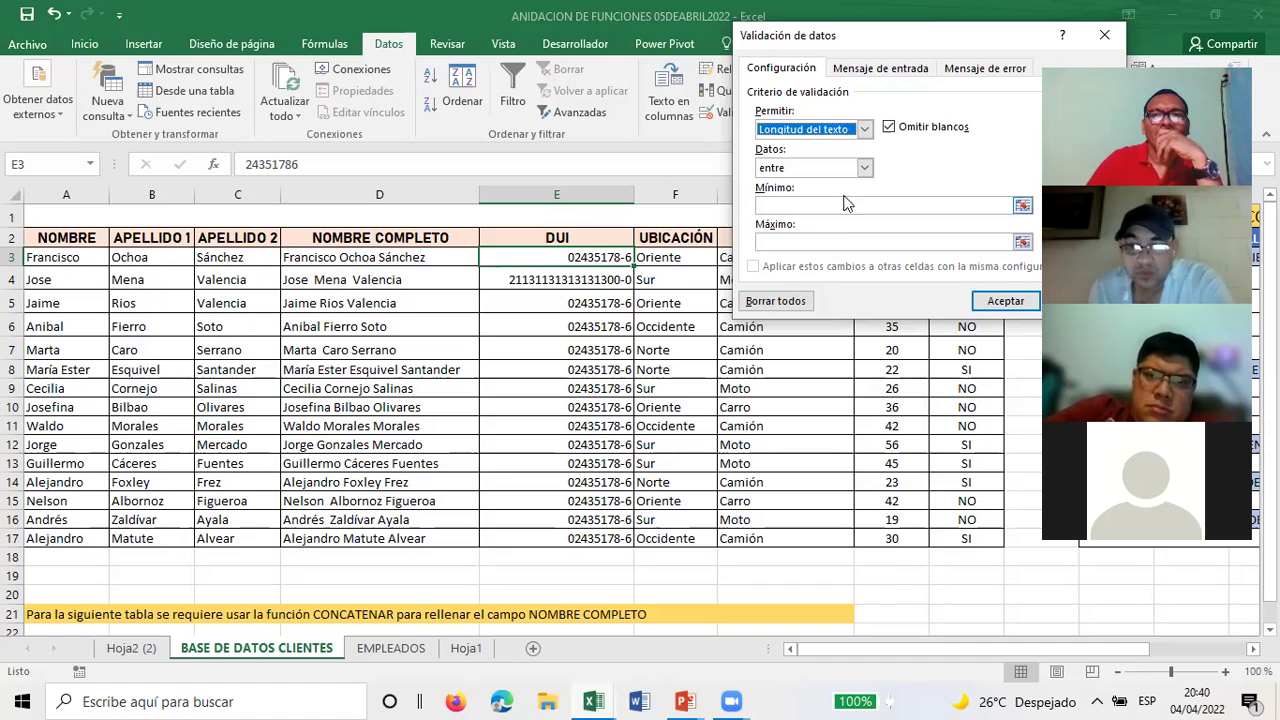
{"action": "left_click", "coordinate": [864, 128]}
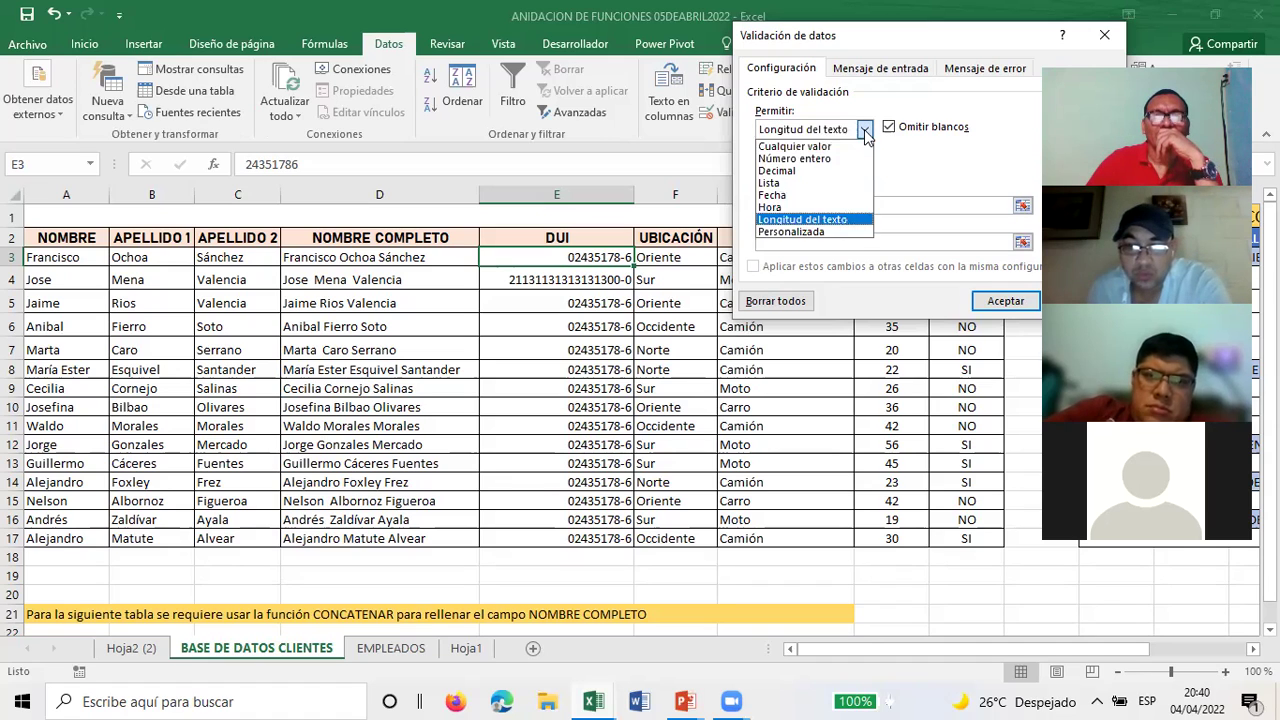
{"action": "left_click", "coordinate": [833, 233]}
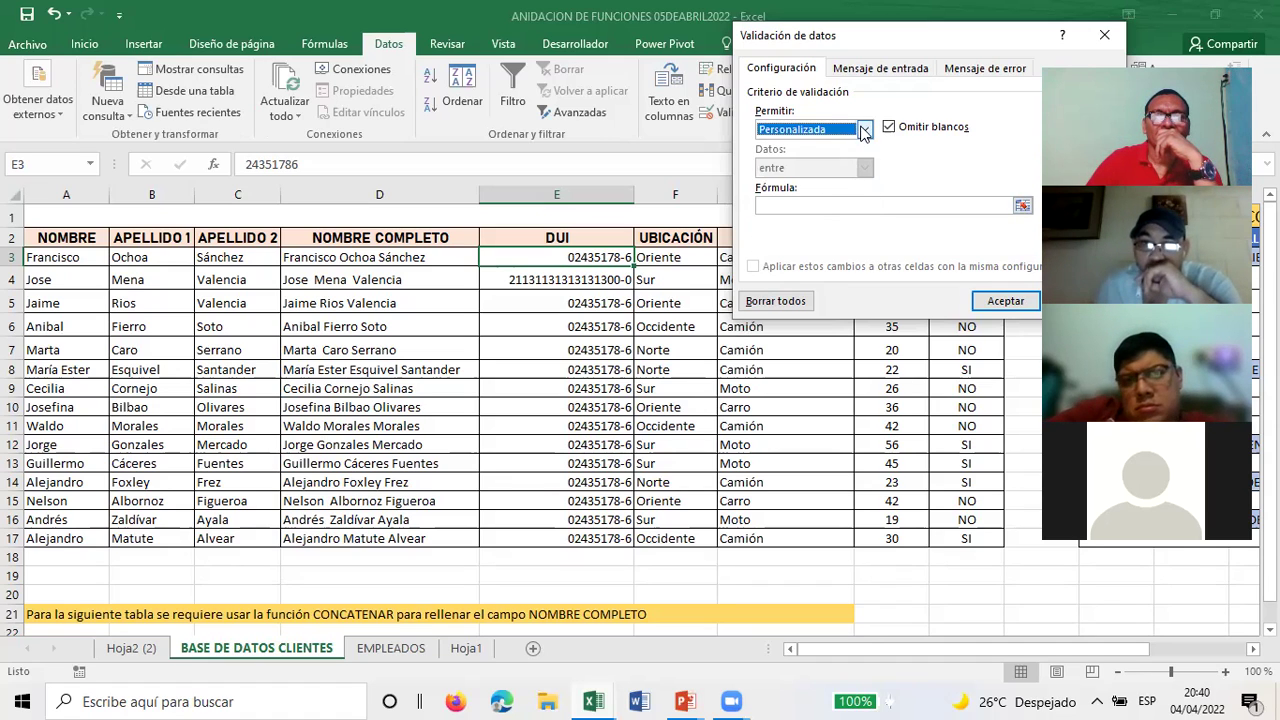
{"action": "left_click", "coordinate": [864, 130]}
{"action": "left_click", "coordinate": [812, 219]}
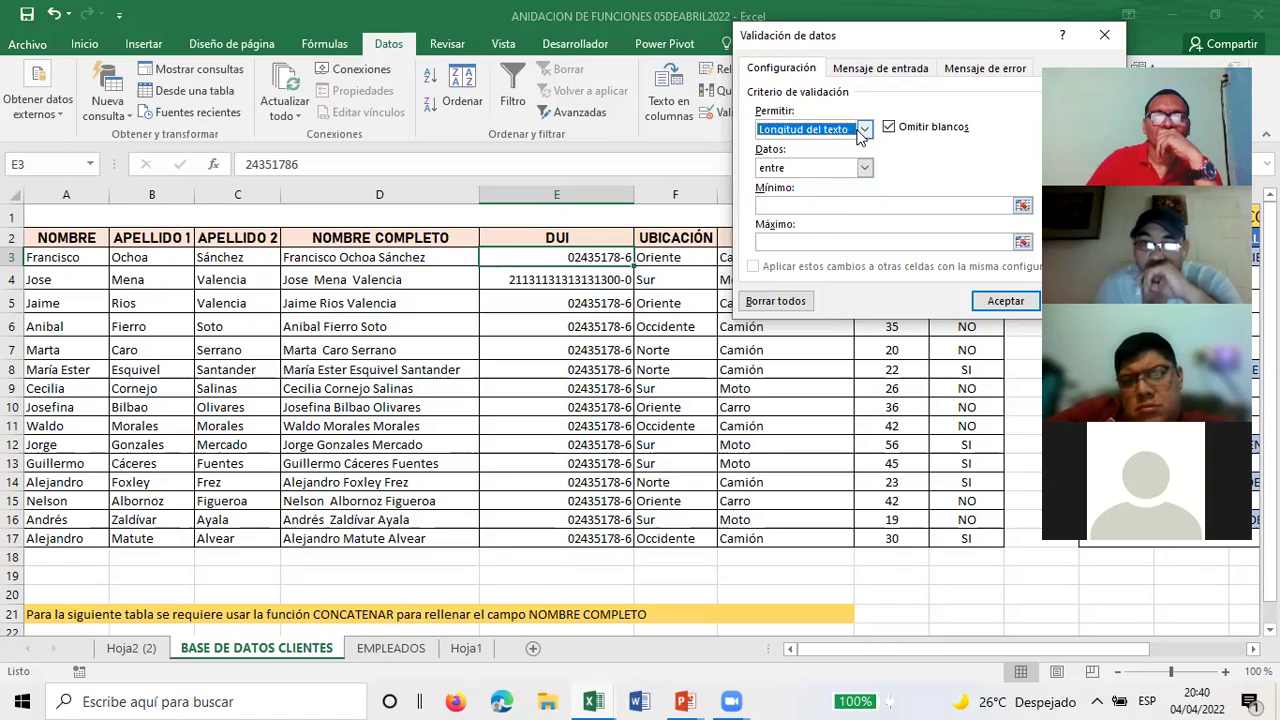
{"action": "left_click", "coordinate": [864, 128]}
{"action": "left_click", "coordinate": [787, 190]}
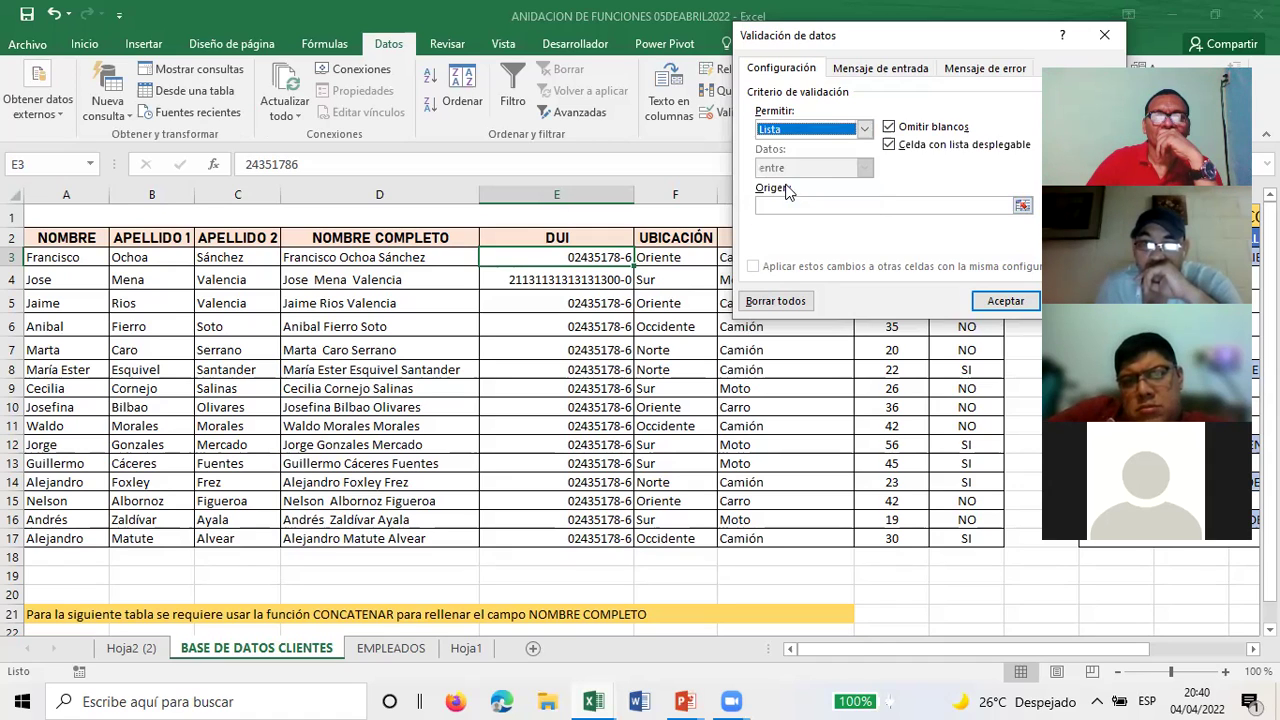
{"action": "left_click", "coordinate": [864, 130]}
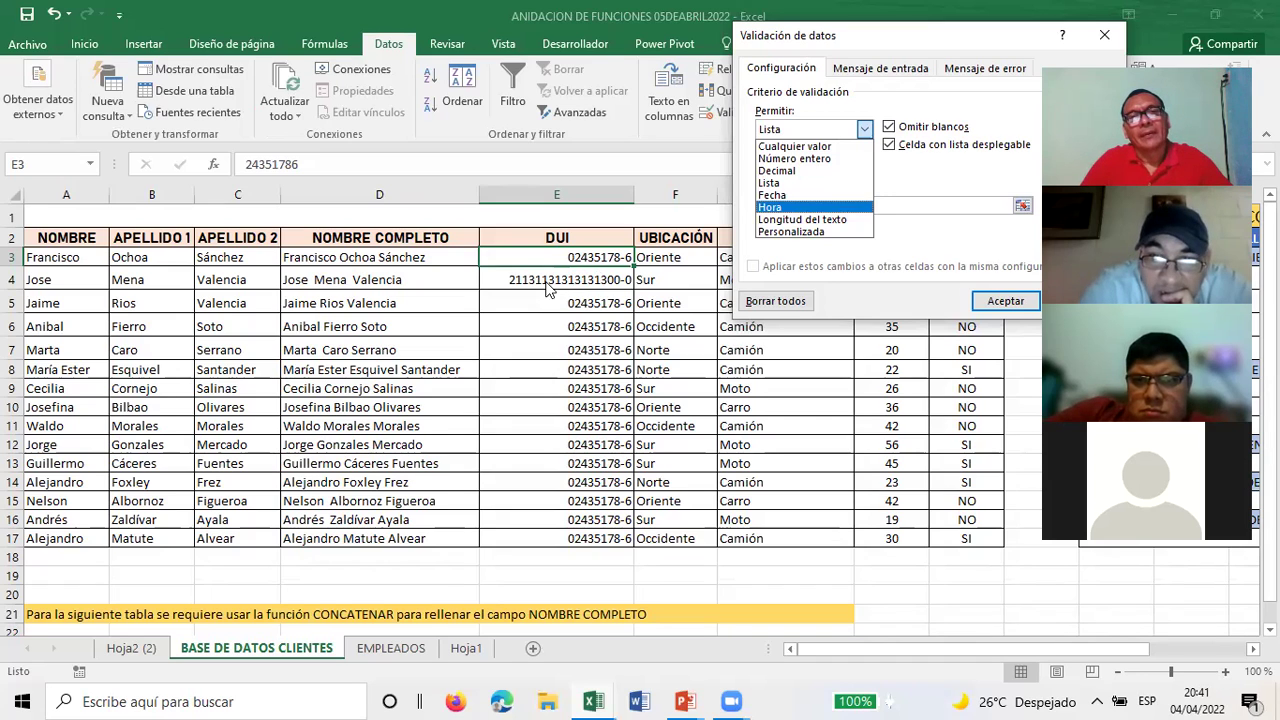
{"action": "left_click", "coordinate": [805, 219]}
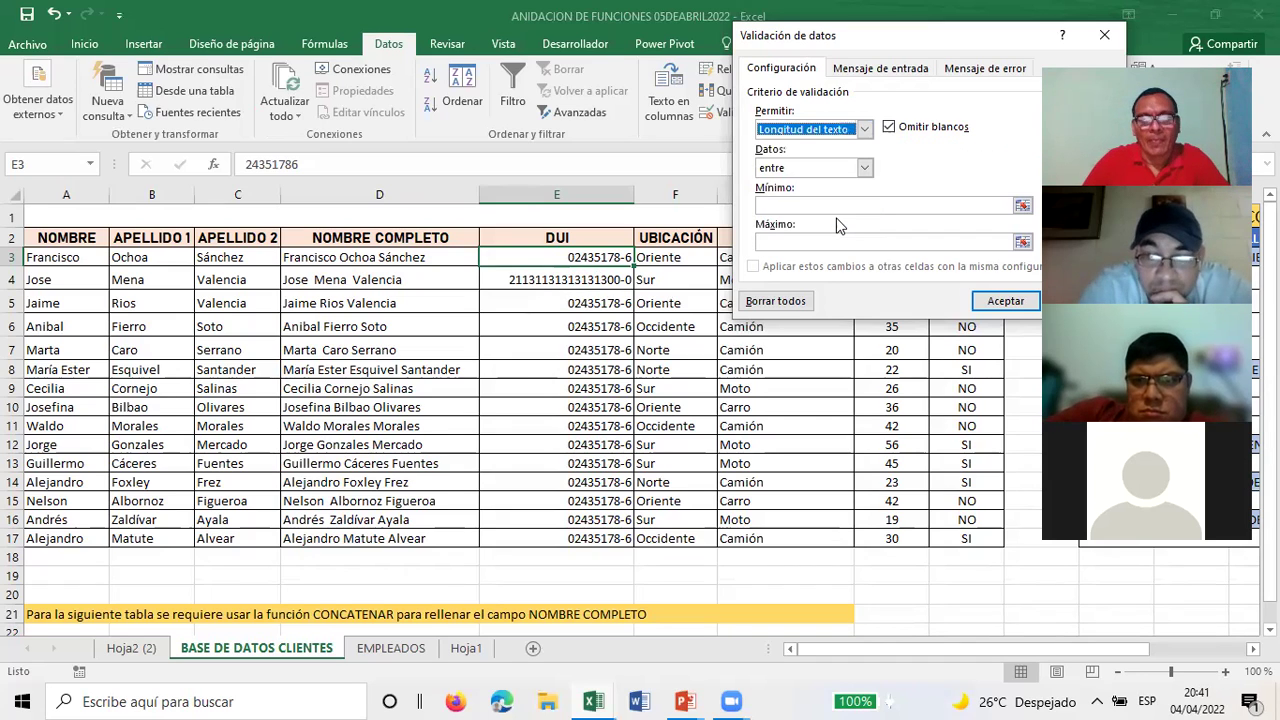
Step: Set the text length limits to minimum 1 and maximum 10 and confirm
{"action": "left_click", "coordinate": [790, 207]}
{"action": "type", "text": "1"}
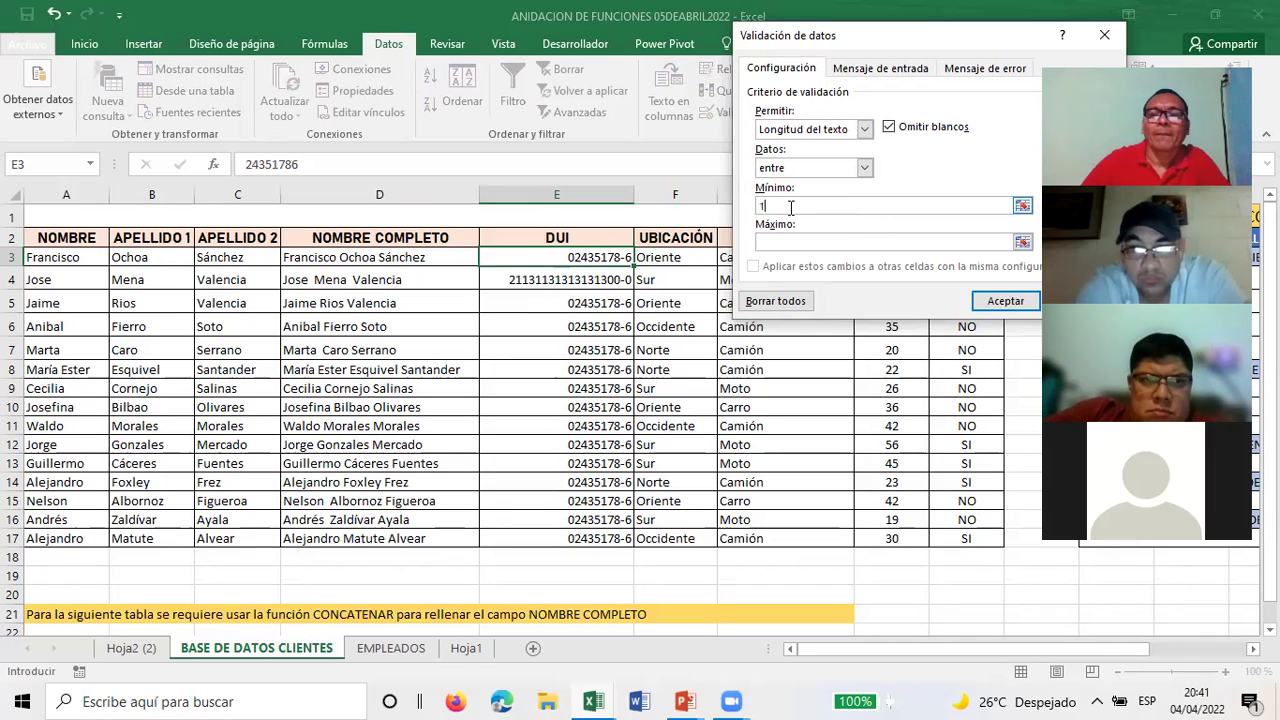
{"action": "left_click", "coordinate": [787, 241]}
{"action": "type", "text": "10"}
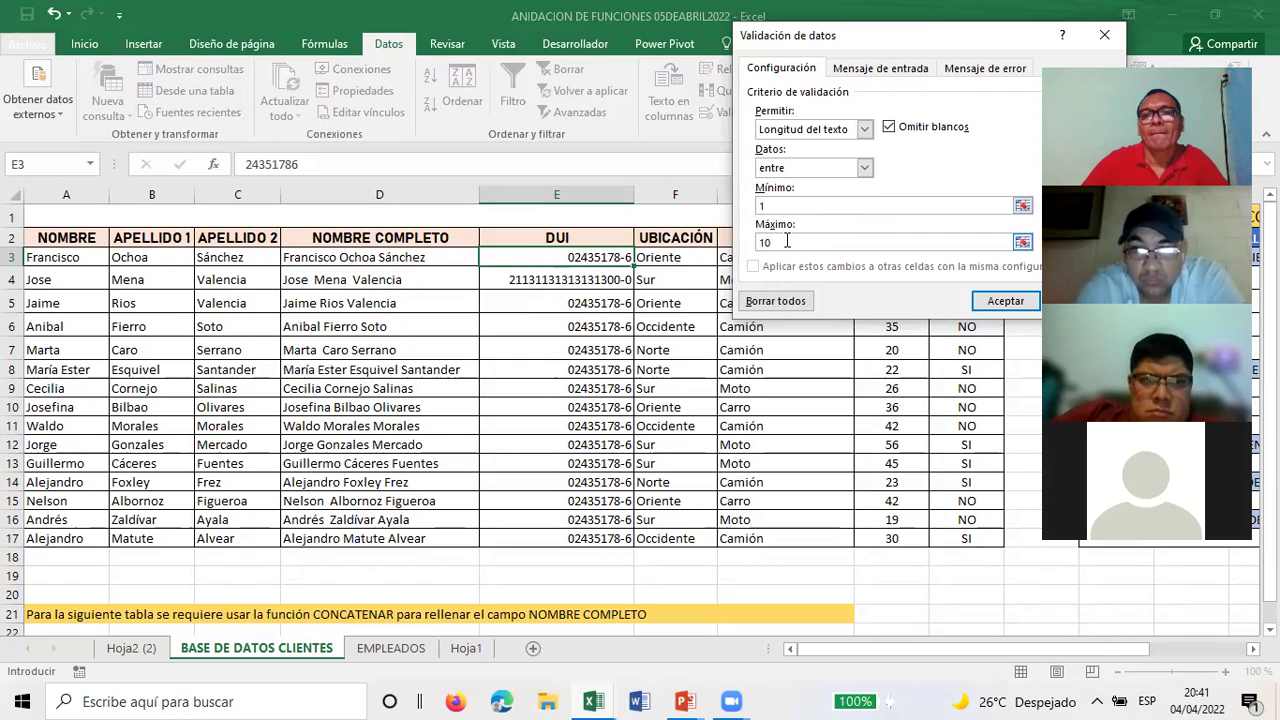
{"action": "left_click", "coordinate": [987, 305]}
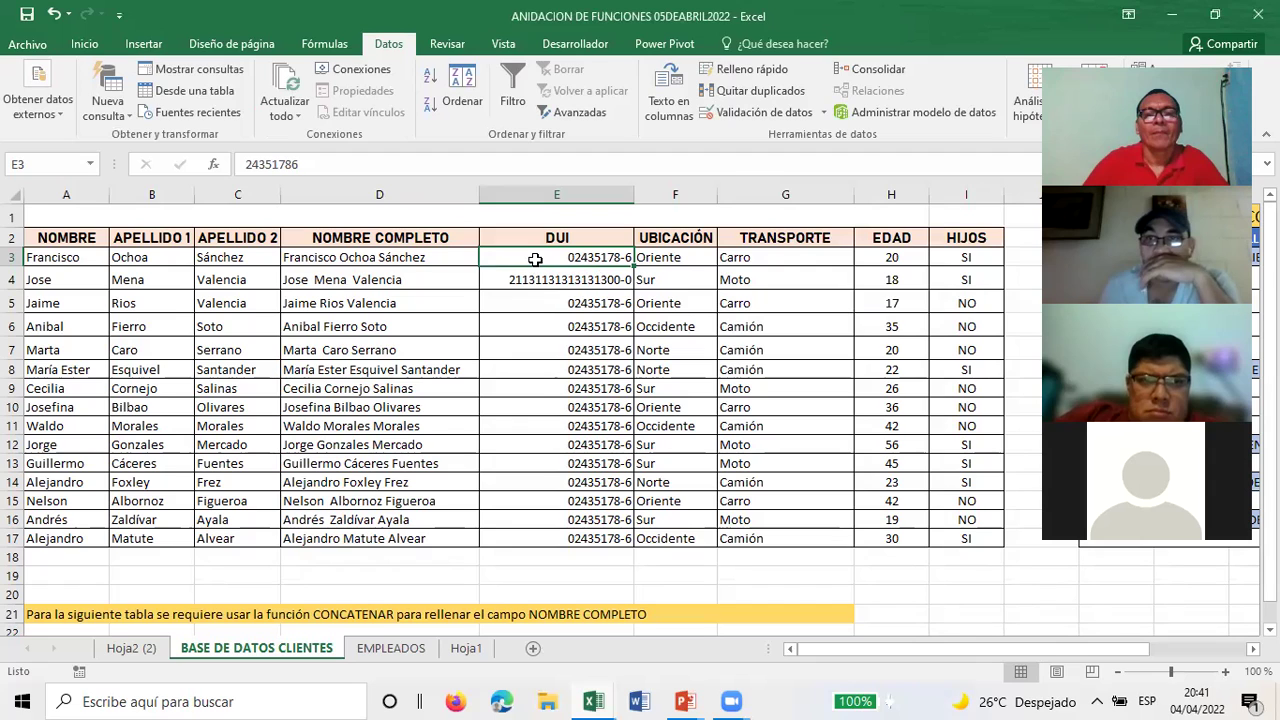
{"action": "type", "text": "02589"}
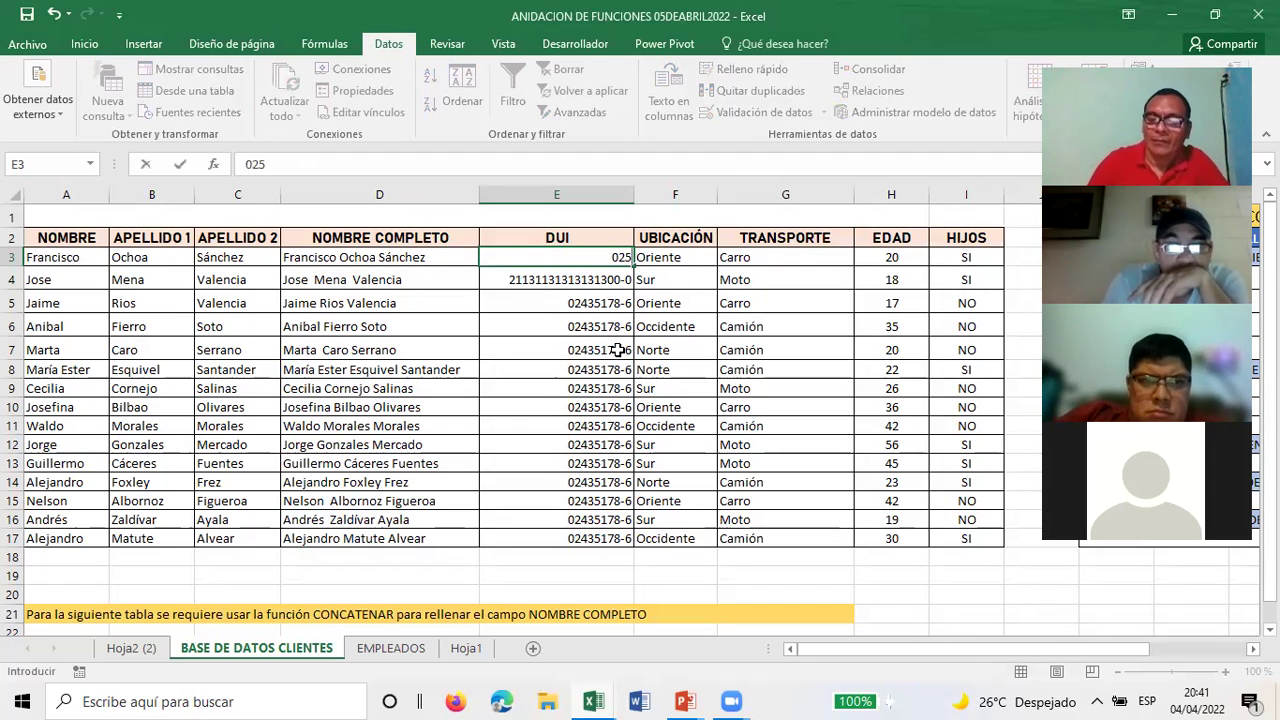
{"action": "type", "text": "5367777777"}
{"action": "key", "text": "Return"}
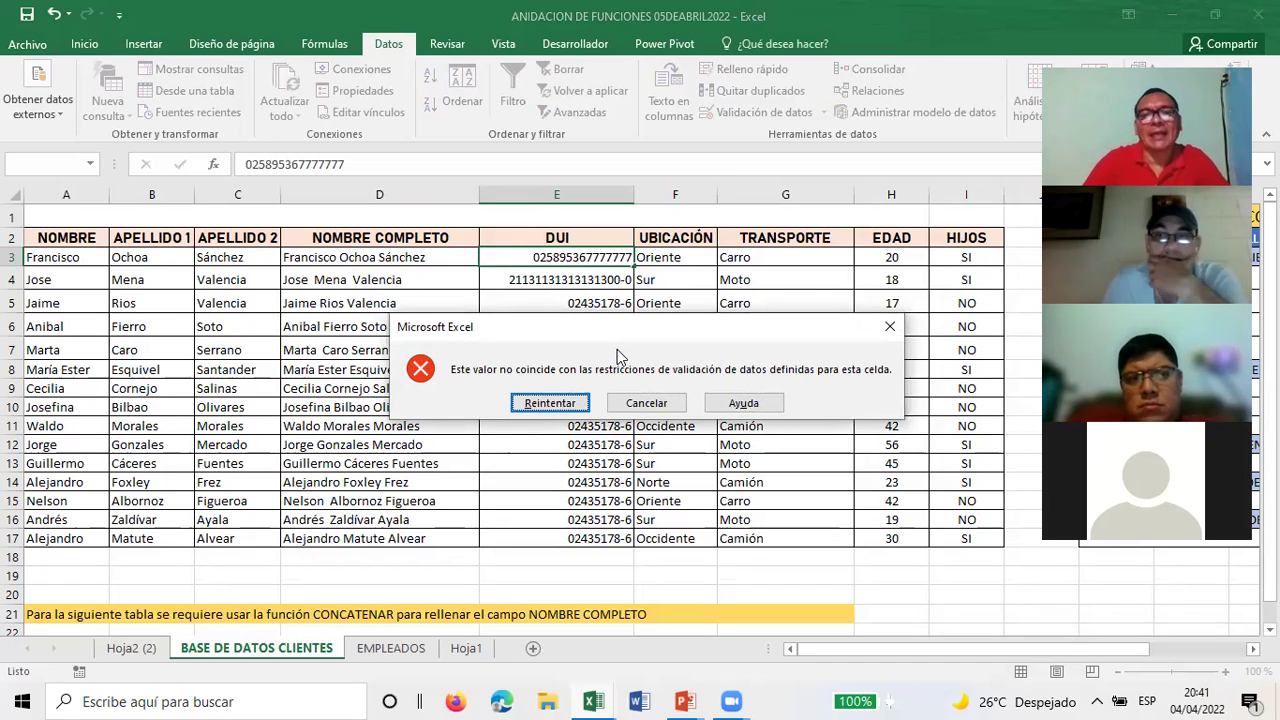
{"action": "key", "text": "Return"}
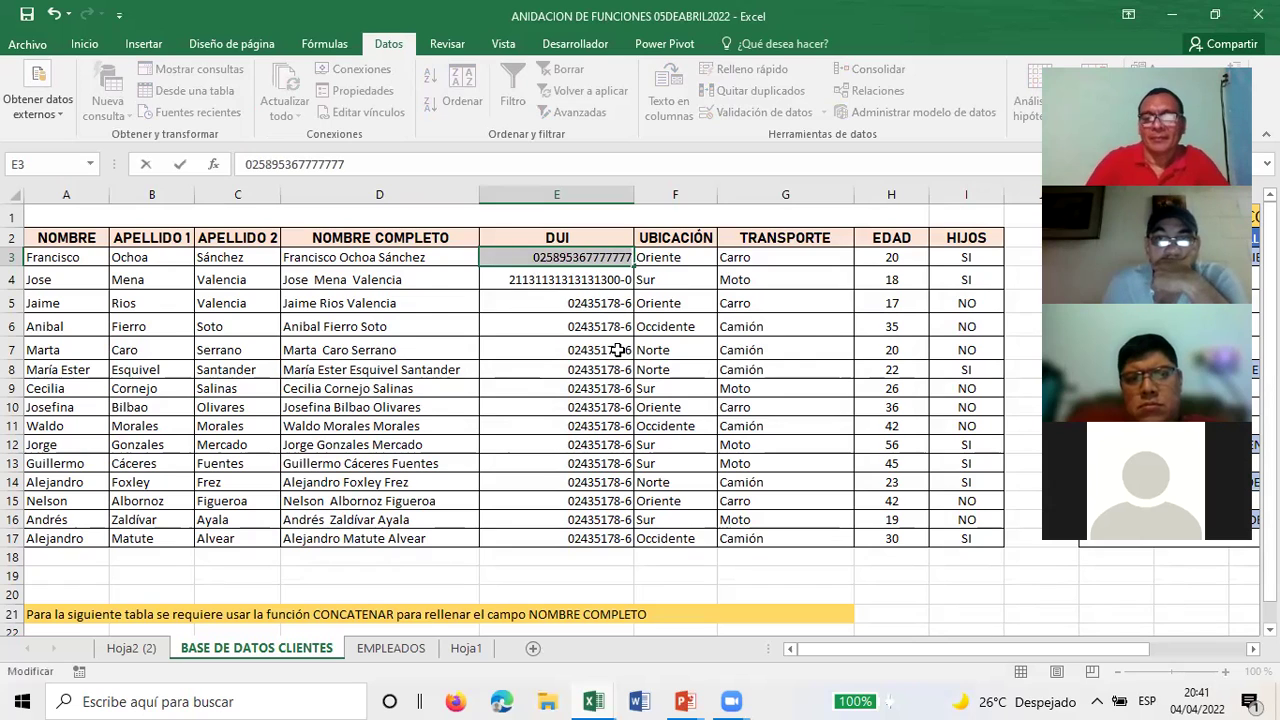
{"action": "key", "text": "Return"}
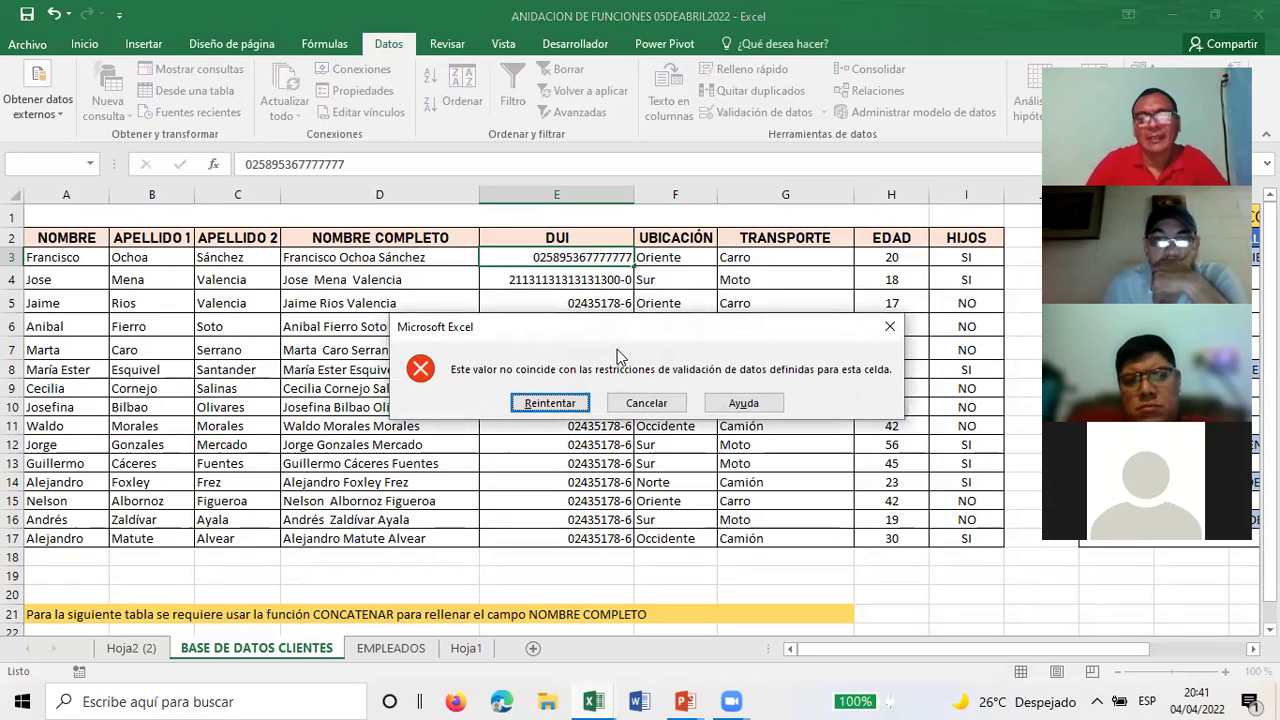
{"action": "key", "text": "Tab"}
{"action": "key", "text": "Return"}
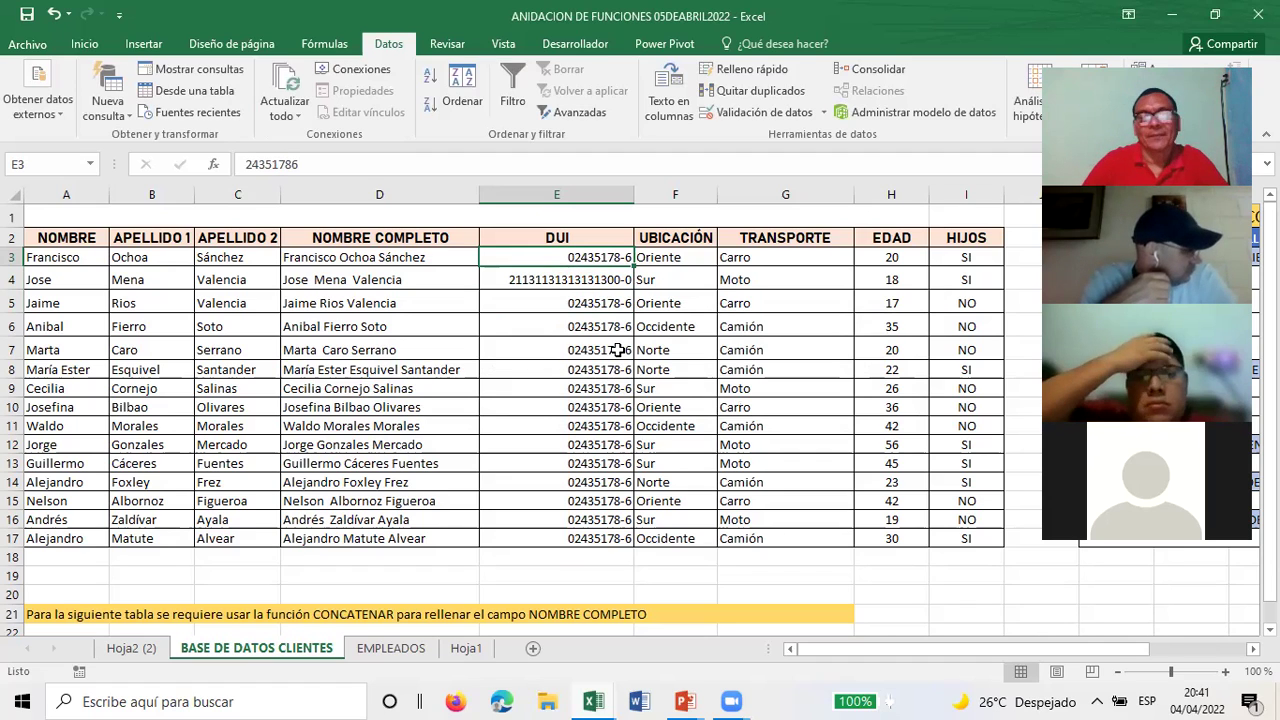
Step: Paste Special E3's content and validation rule into E4
{"action": "right_click", "coordinate": [594, 262]}
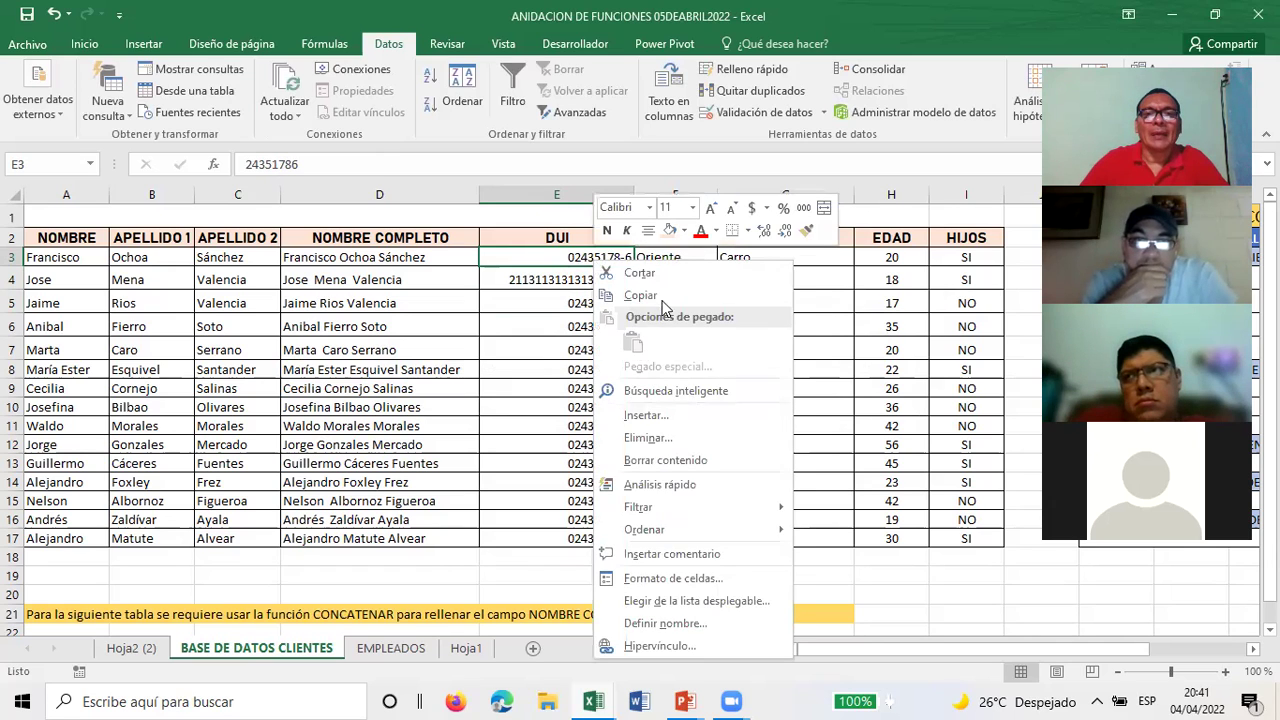
{"action": "left_click", "coordinate": [636, 294]}
{"action": "left_click", "coordinate": [594, 284]}
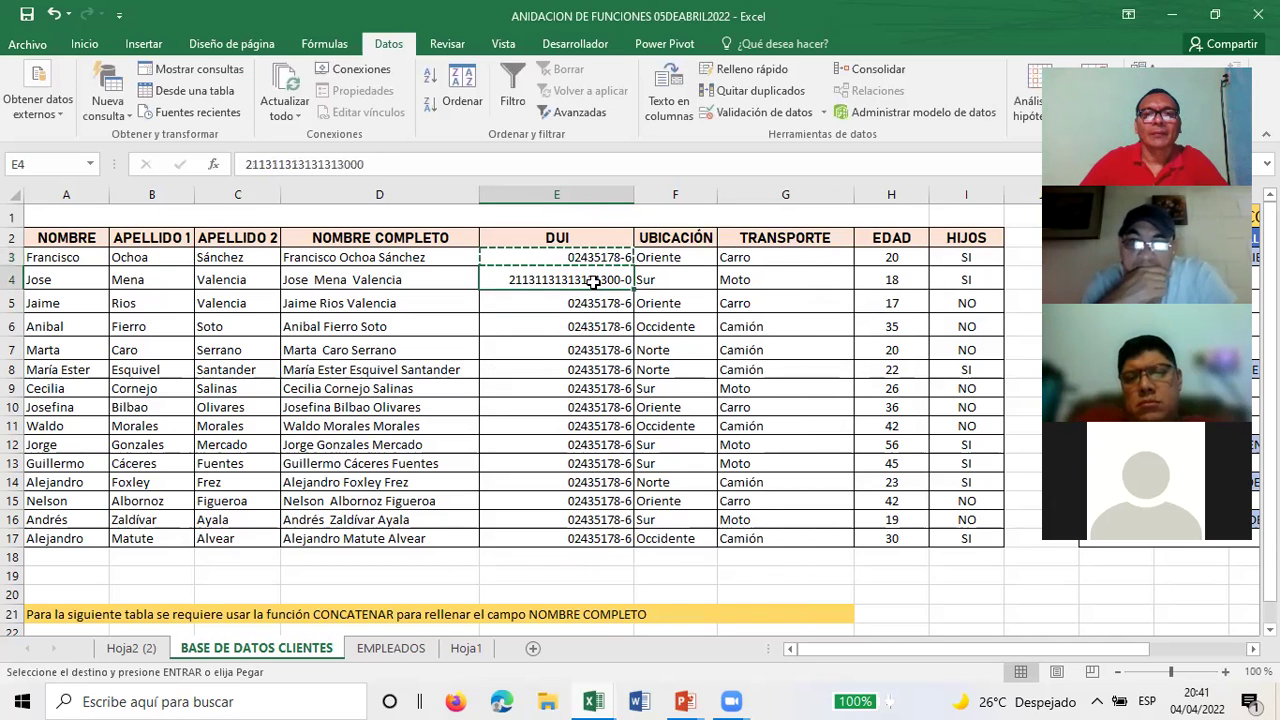
{"action": "right_click", "coordinate": [594, 284]}
{"action": "left_click", "coordinate": [706, 387]}
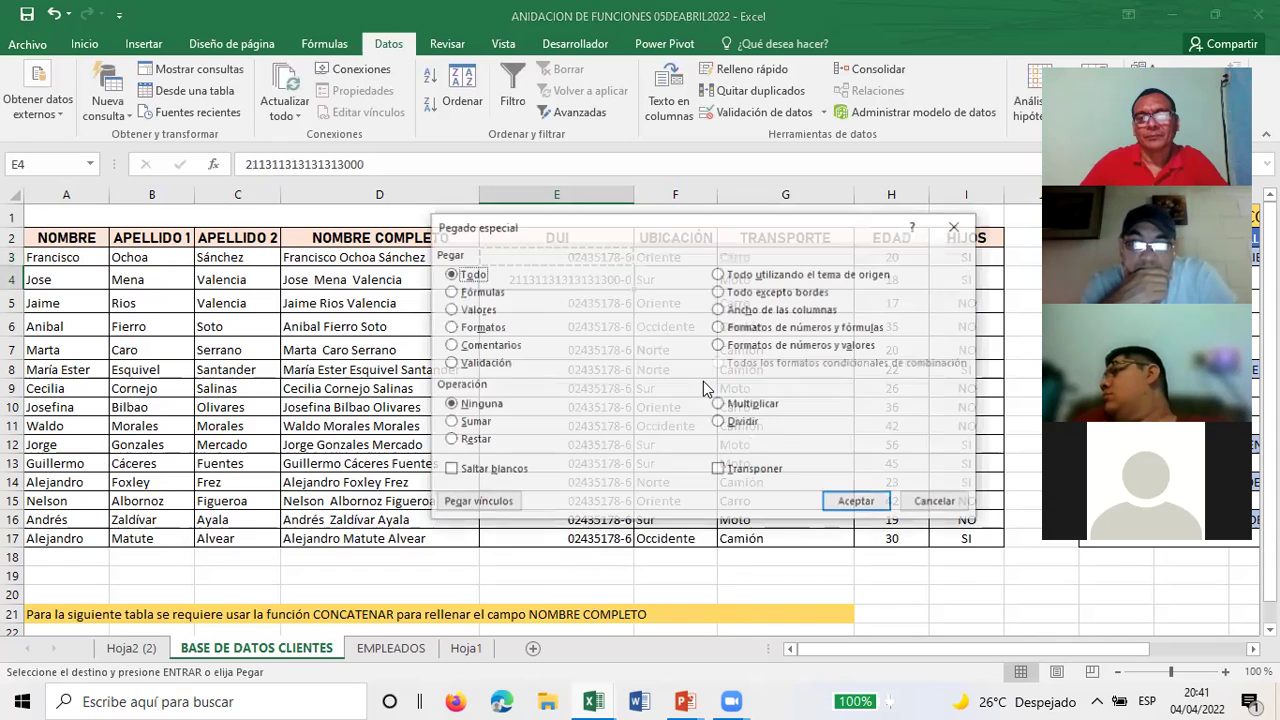
{"action": "left_click", "coordinate": [848, 501]}
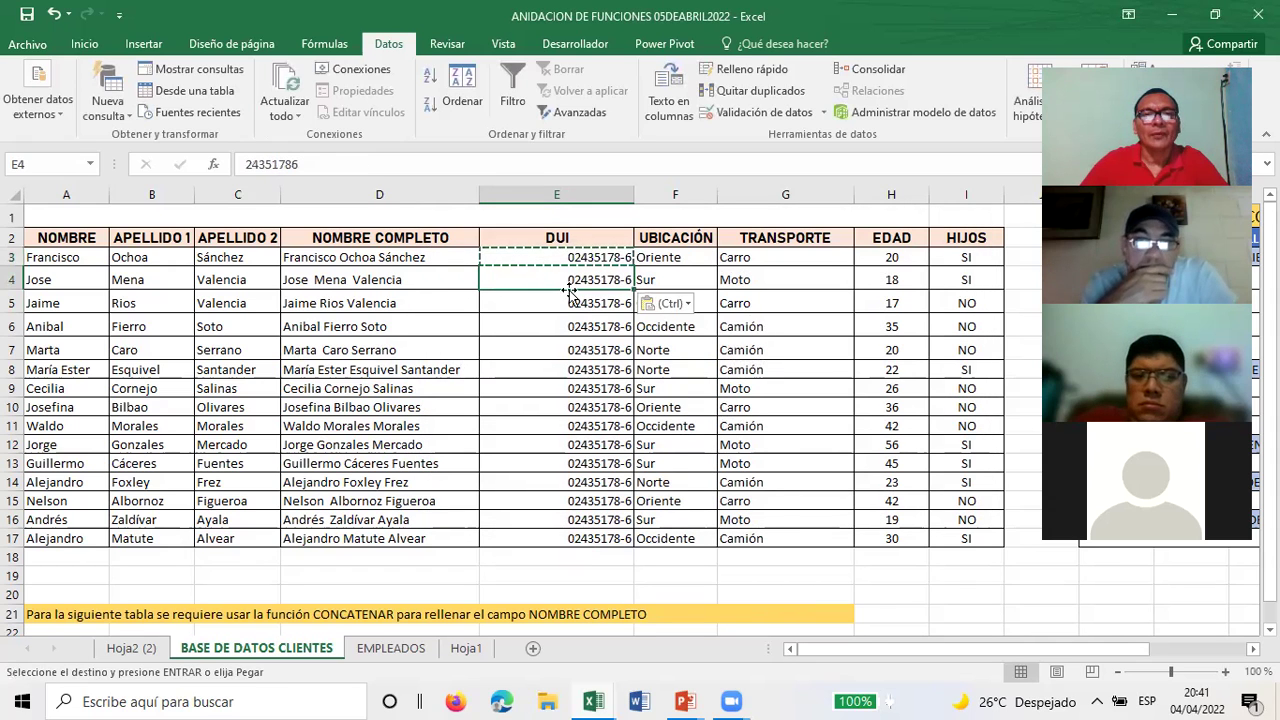
Step: Replace E4's content with a new client's DUI number
{"action": "key", "text": "Escape"}
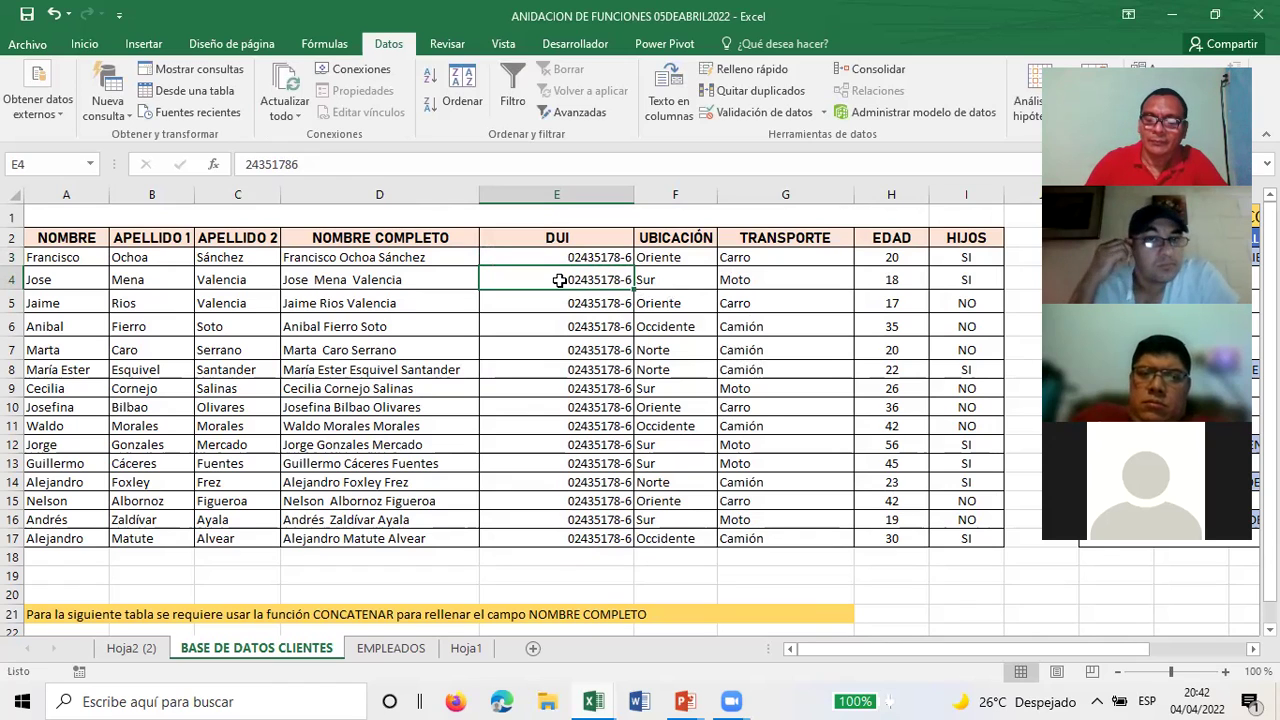
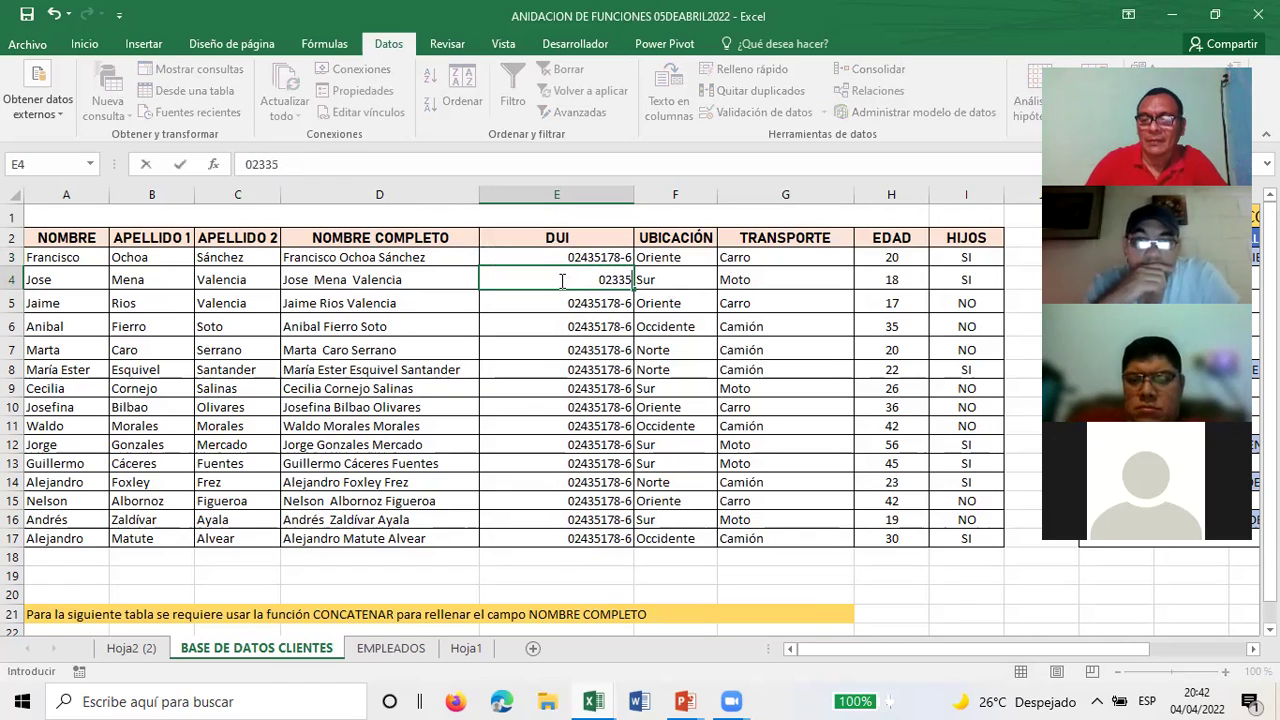
{"action": "key", "text": "Return"}
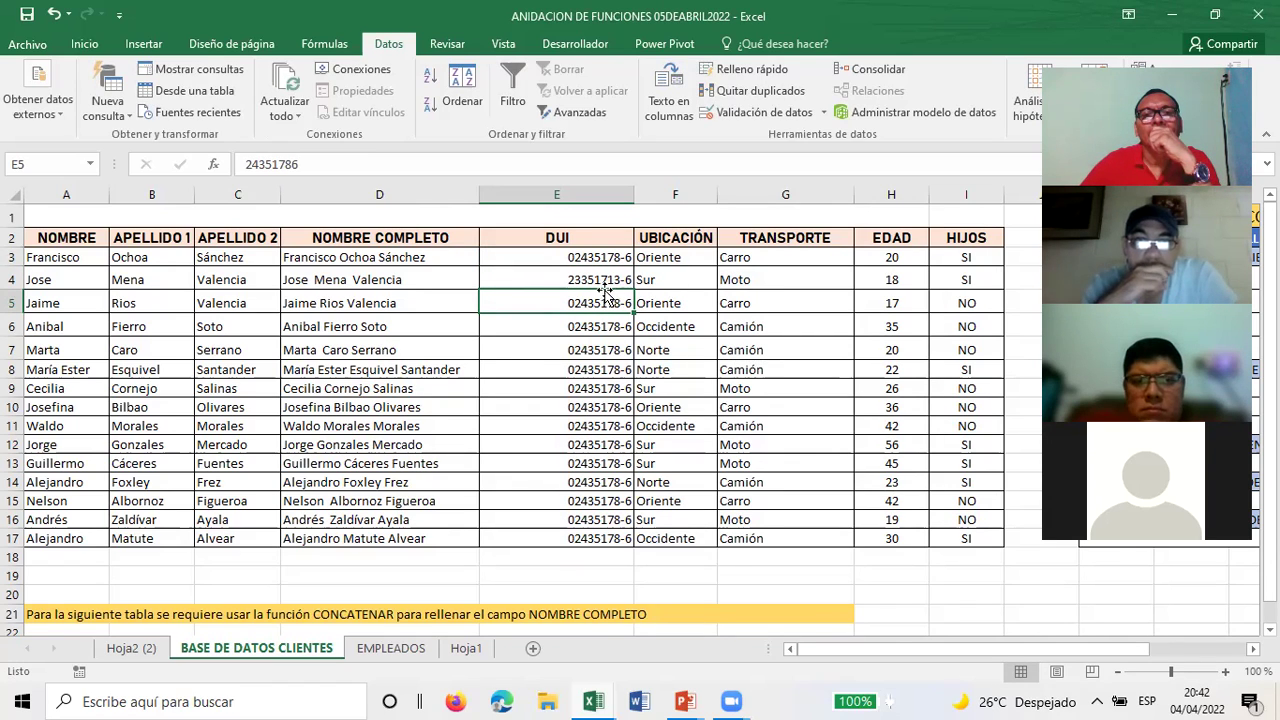
{"action": "left_click", "coordinate": [586, 282]}
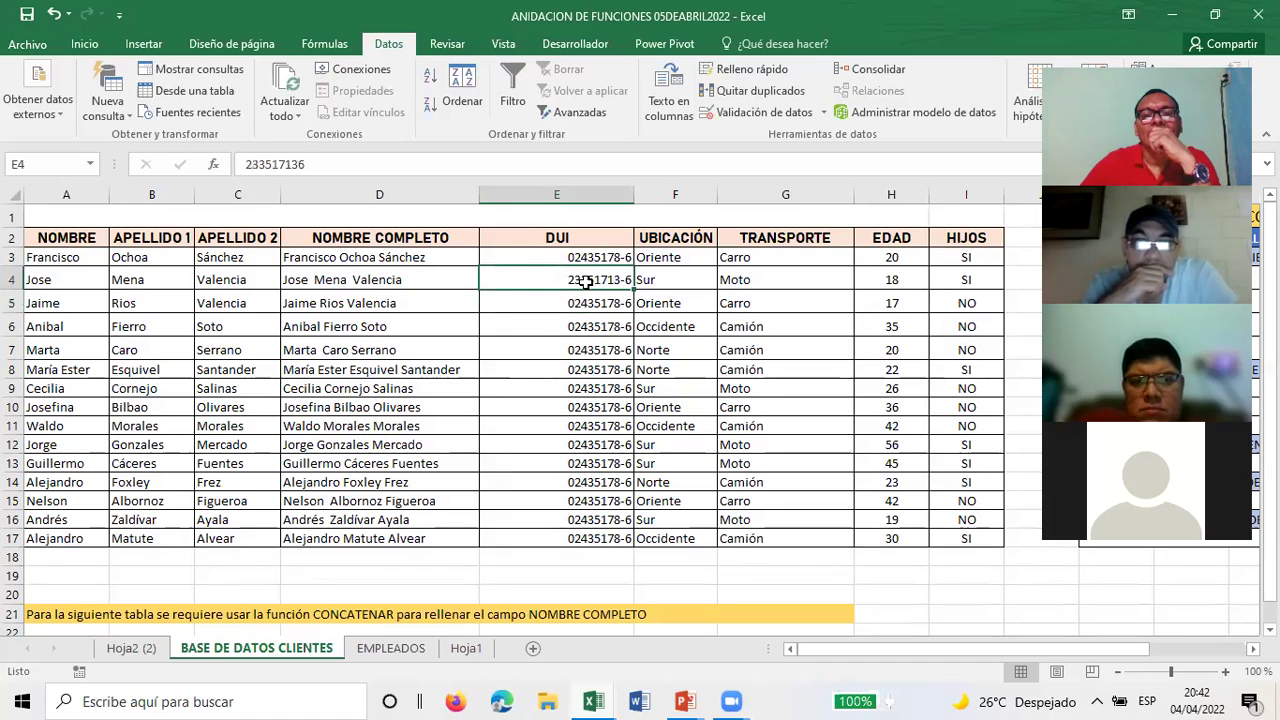
{"action": "key", "text": "F2"}
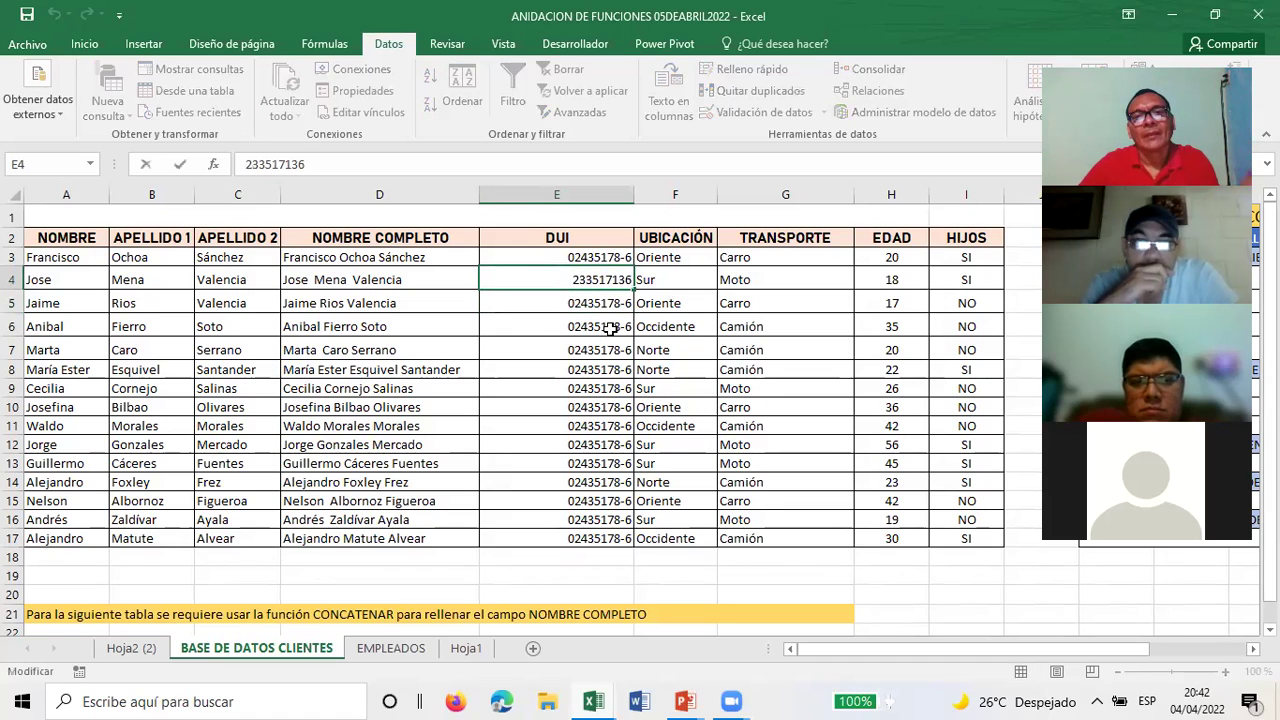
{"action": "key", "text": "Left"}
{"action": "key", "text": "Left"}
{"action": "key", "text": "Left"}
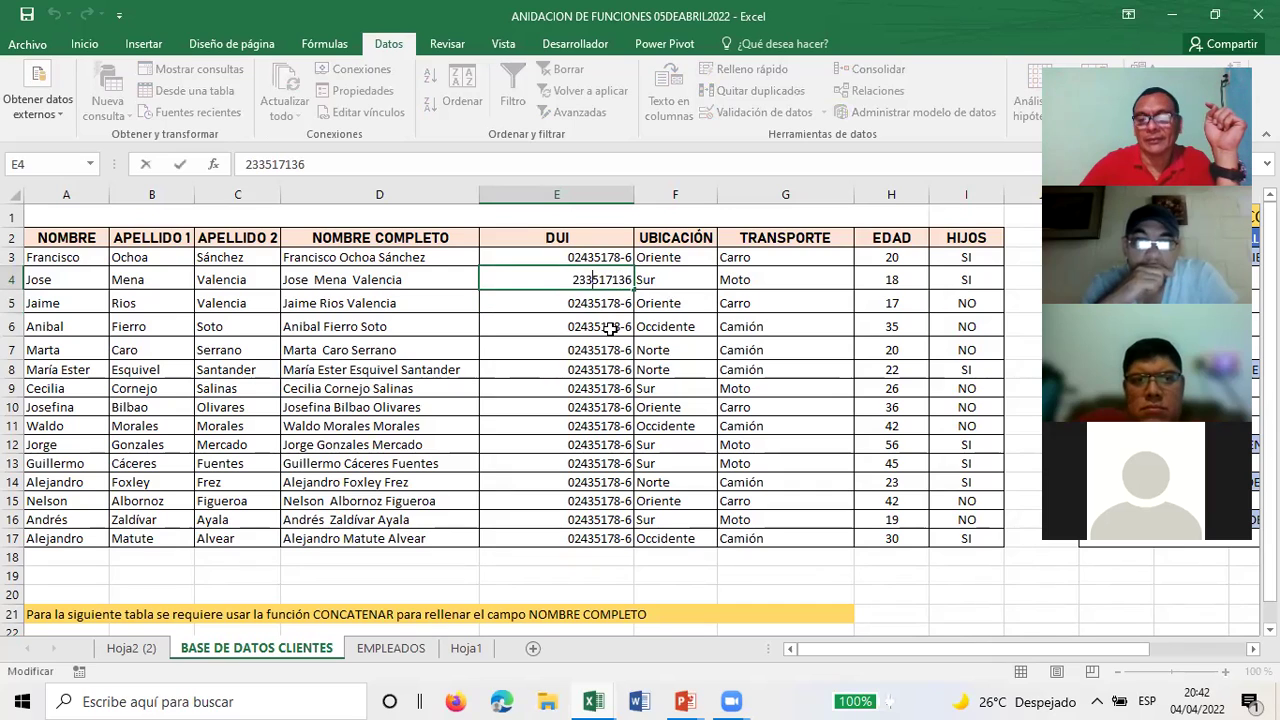
{"action": "type", "text": "8"}
{"action": "key", "text": "Return"}
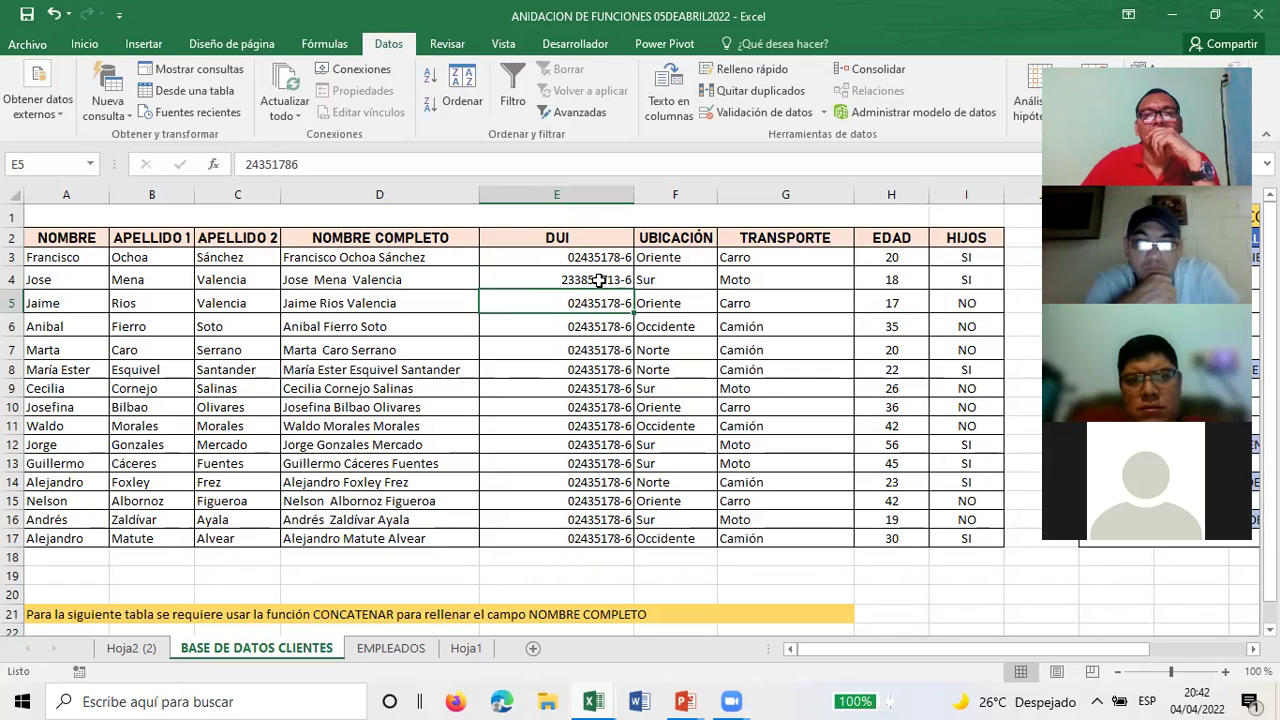
{"action": "left_click", "coordinate": [598, 281]}
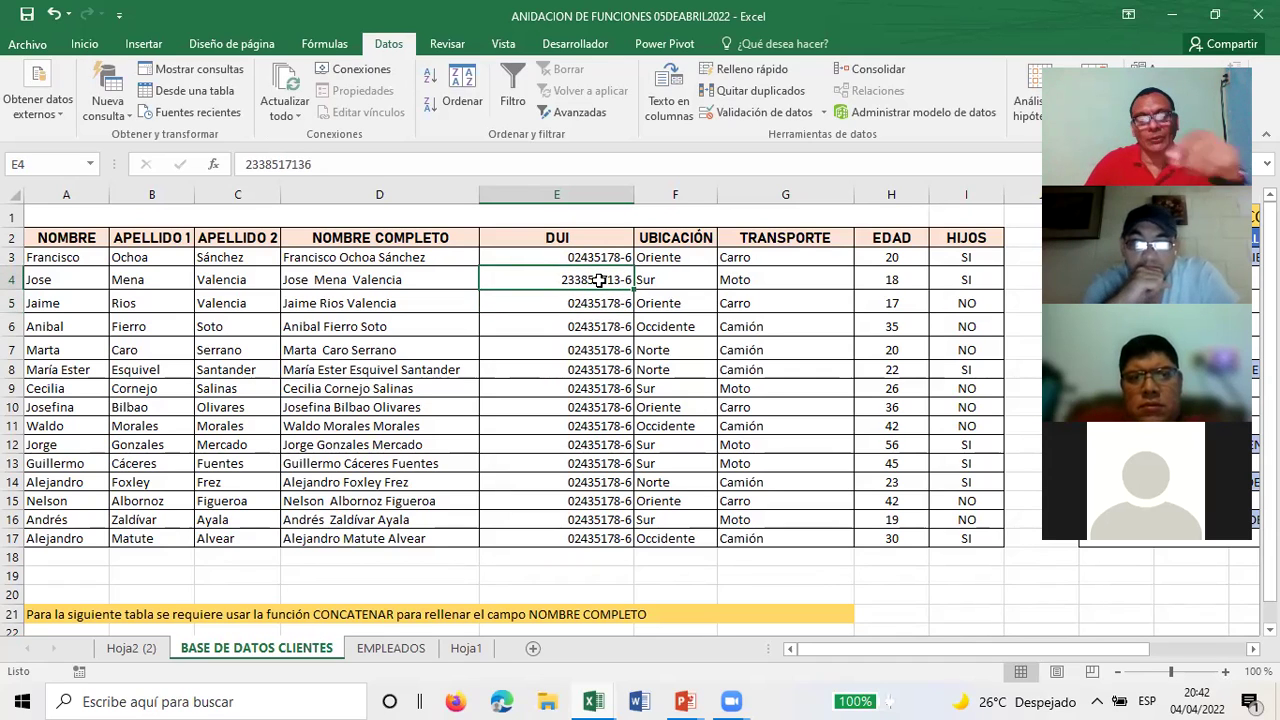
{"action": "double_click", "coordinate": [598, 281]}
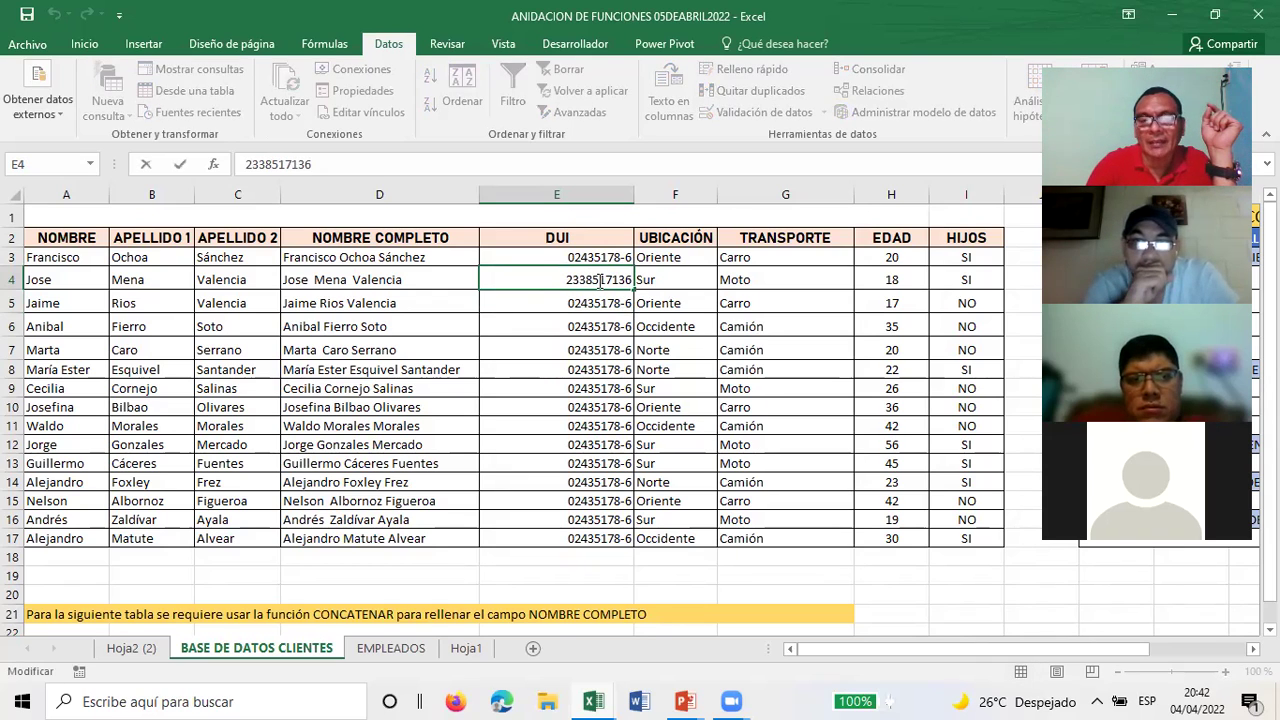
{"action": "type", "text": "0"}
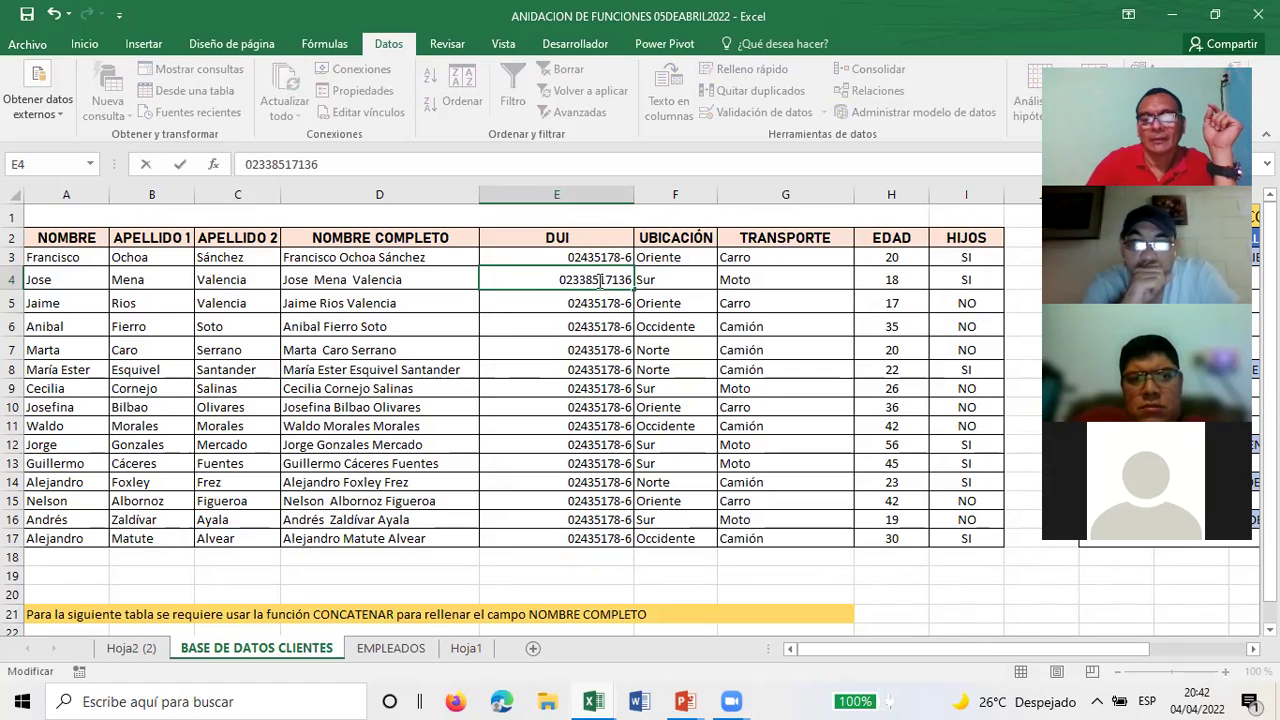
{"action": "key", "text": "Return"}
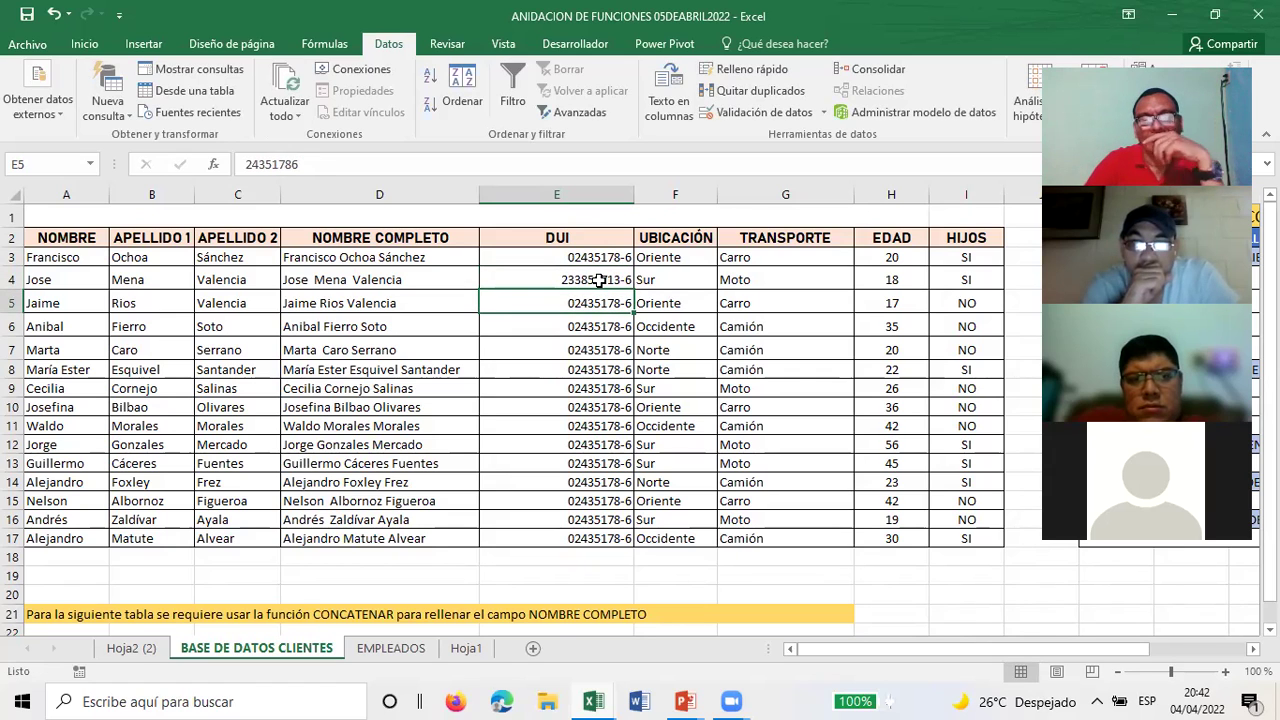
{"action": "double_click", "coordinate": [599, 280]}
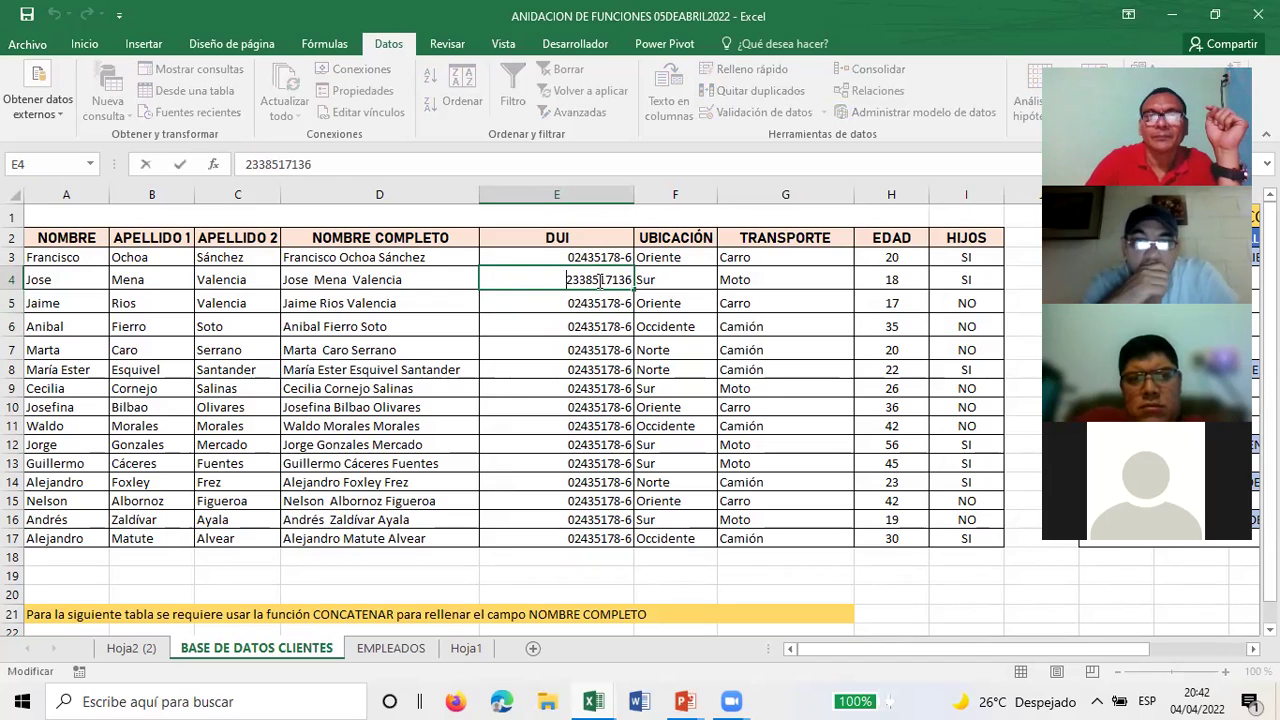
{"action": "type", "text": "8"}
{"action": "key", "text": "Return"}
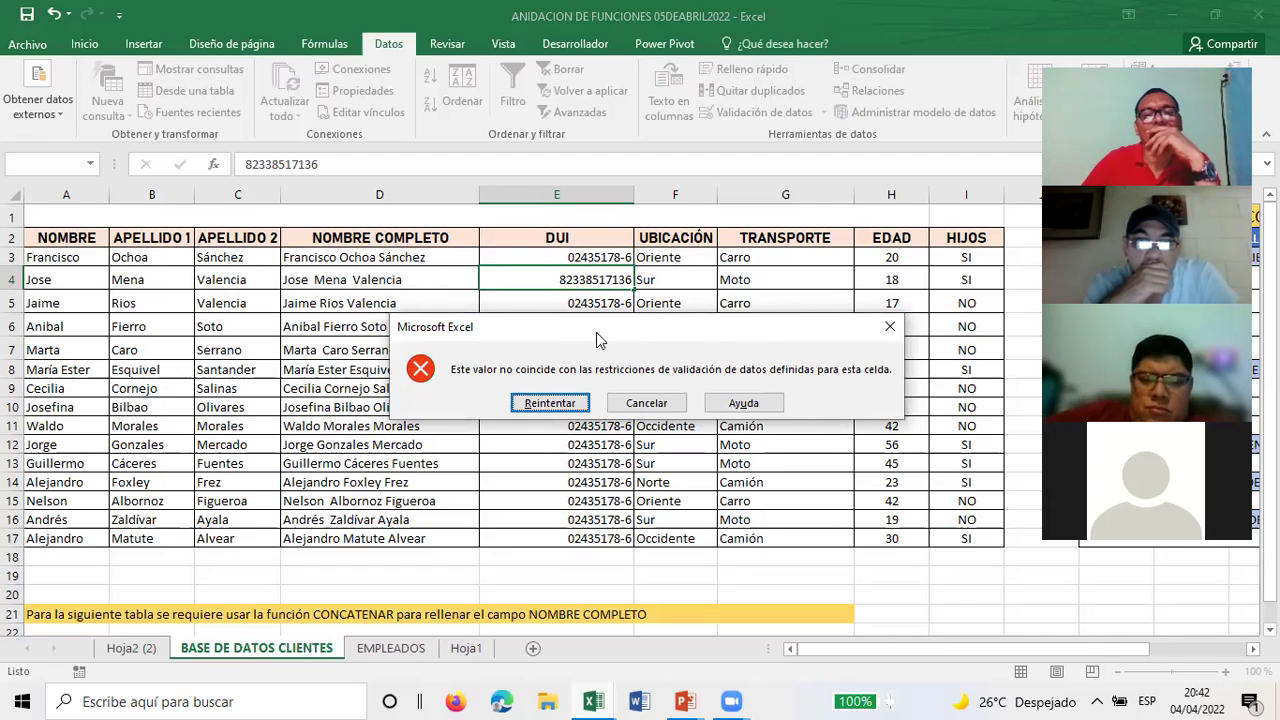
{"action": "left_click", "coordinate": [654, 403]}
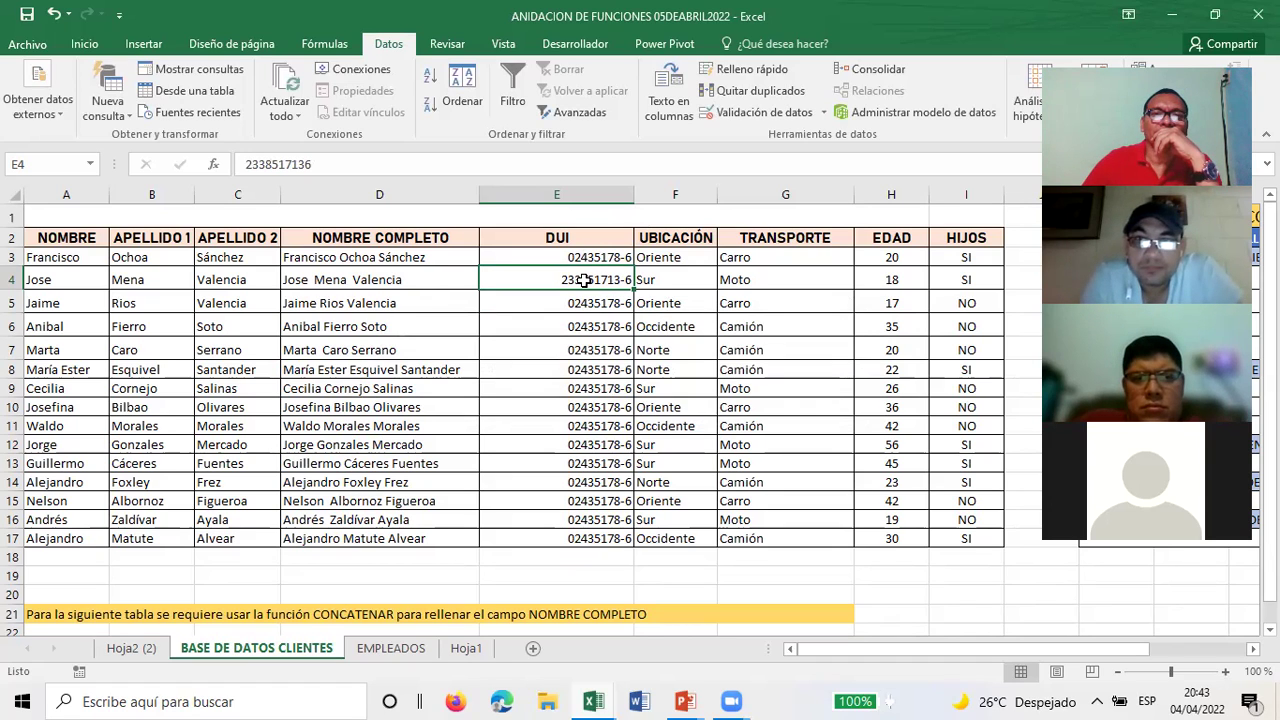
Step: Review E4's number format in Formato de celdas and close it unchanged
{"action": "right_click", "coordinate": [585, 280]}
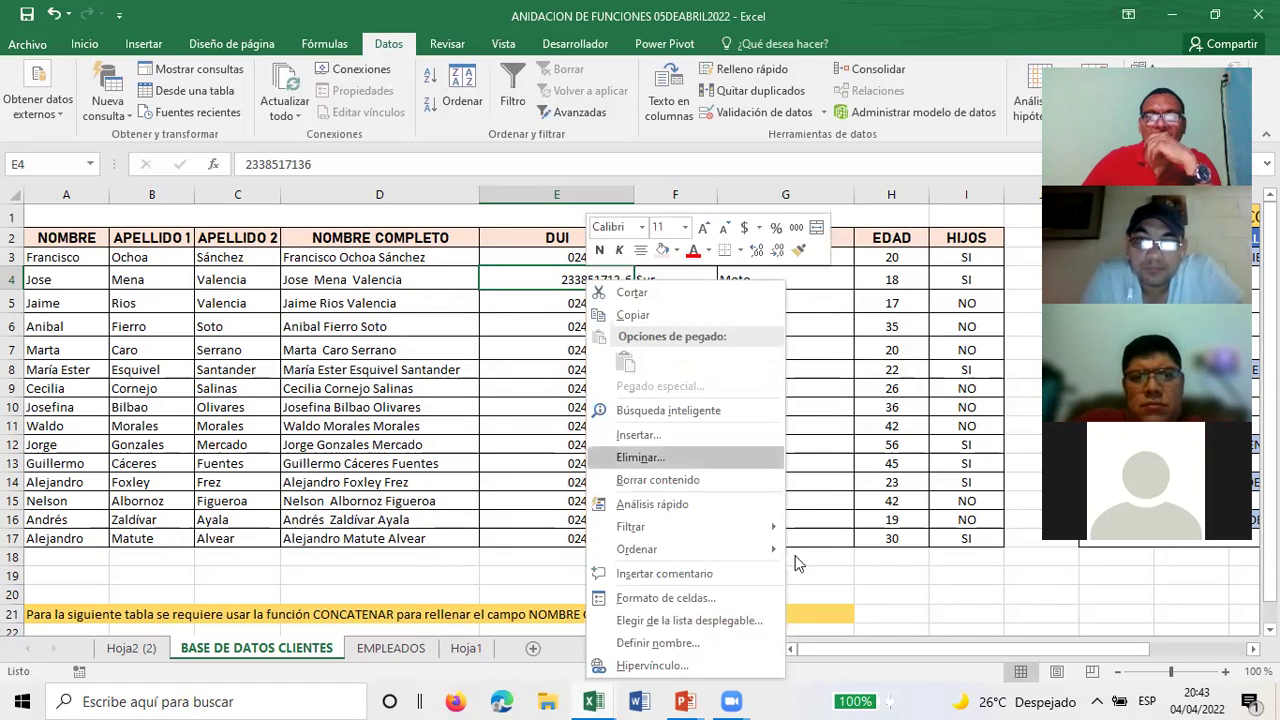
{"action": "left_click", "coordinate": [711, 597]}
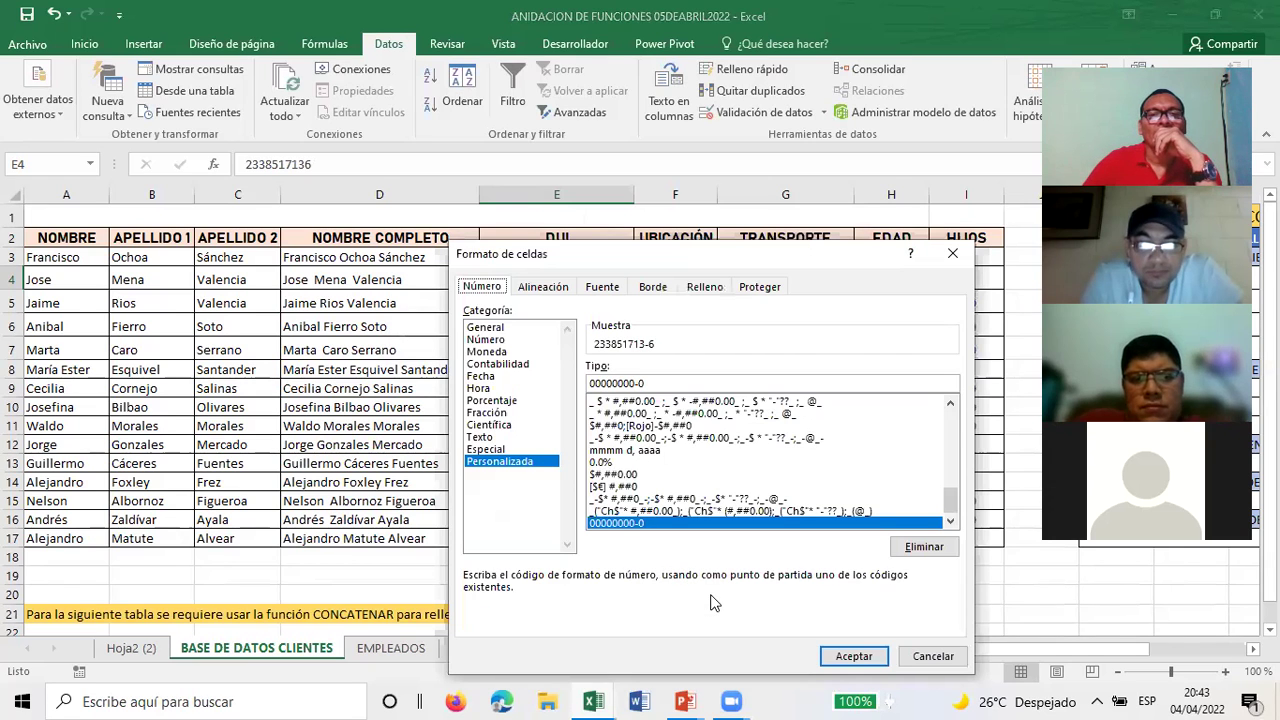
{"action": "left_click", "coordinate": [953, 253]}
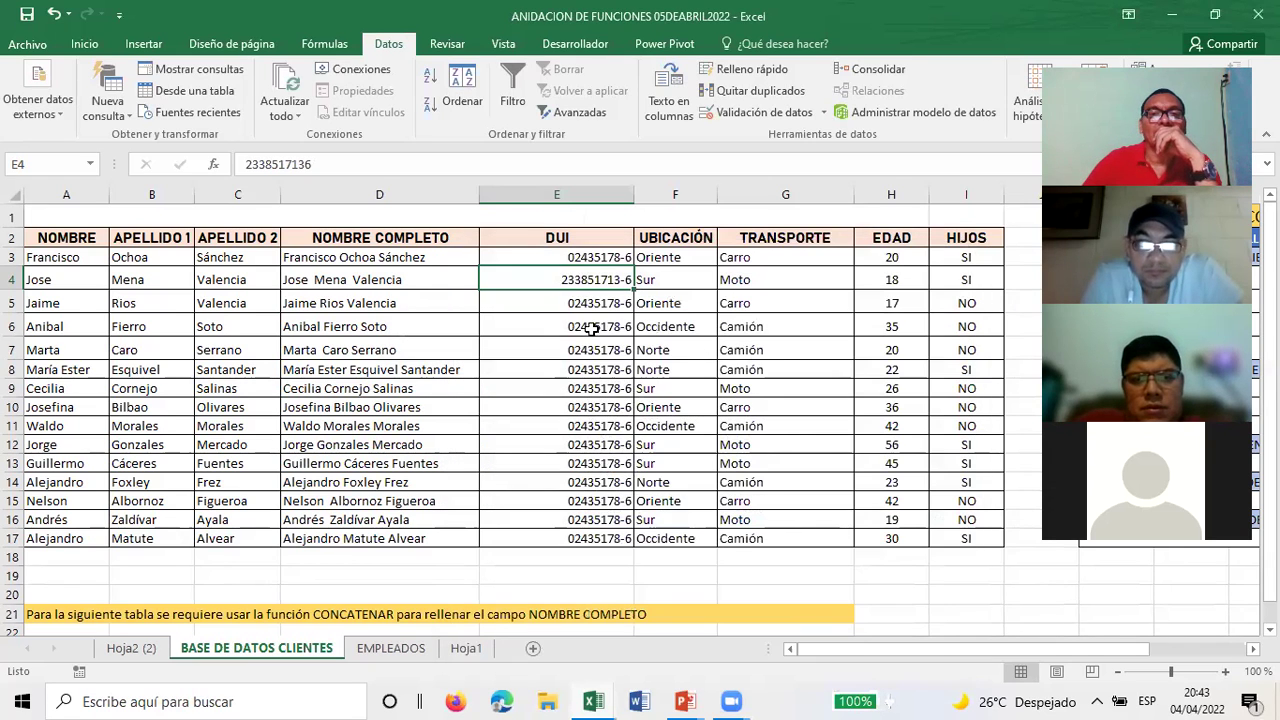
Step: Lower E4's text length validation minimum to 0, keeping the maximum at 10
{"action": "right_click", "coordinate": [577, 280]}
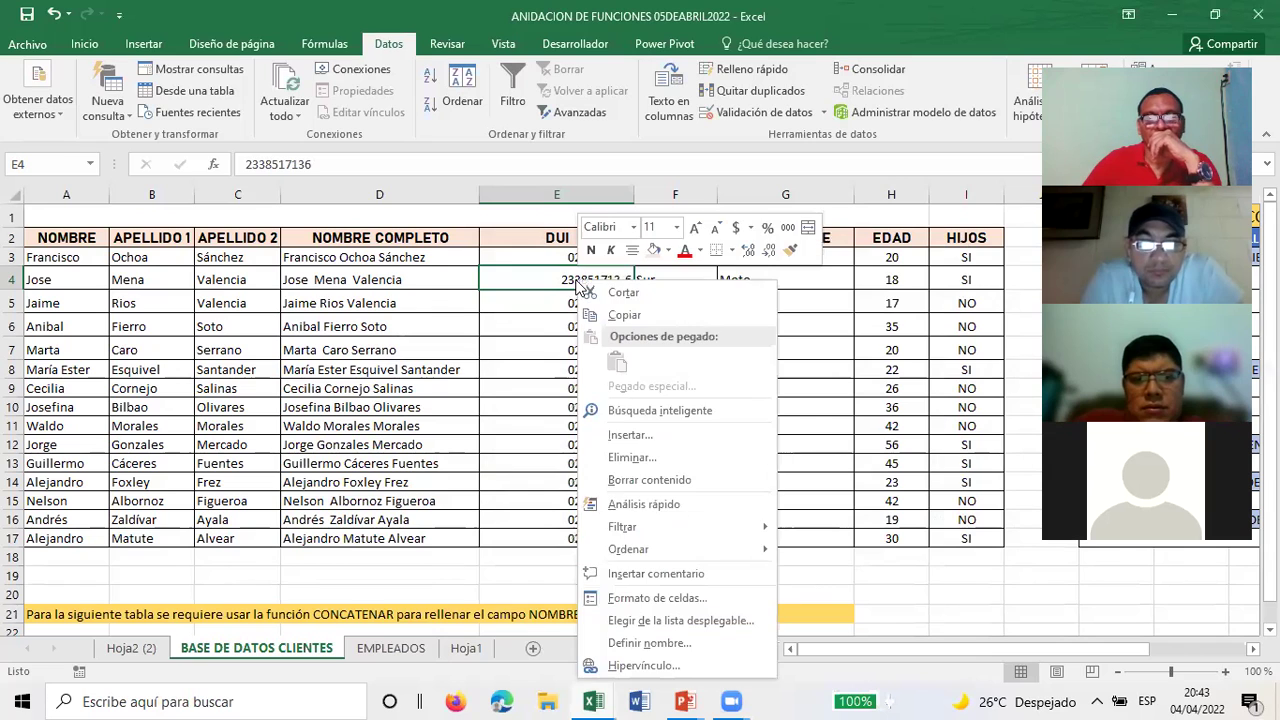
{"action": "left_click", "coordinate": [729, 113]}
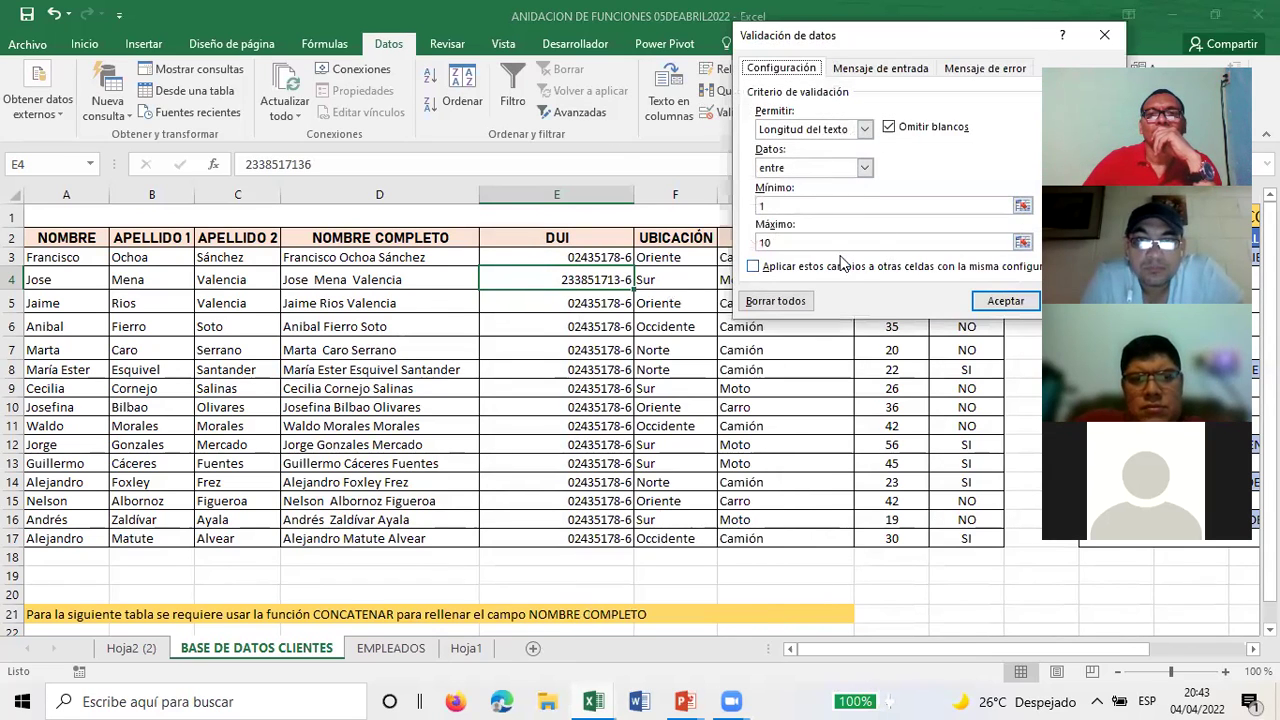
{"action": "left_click", "coordinate": [775, 206]}
{"action": "key", "text": "BackSpace"}
{"action": "type", "text": "0"}
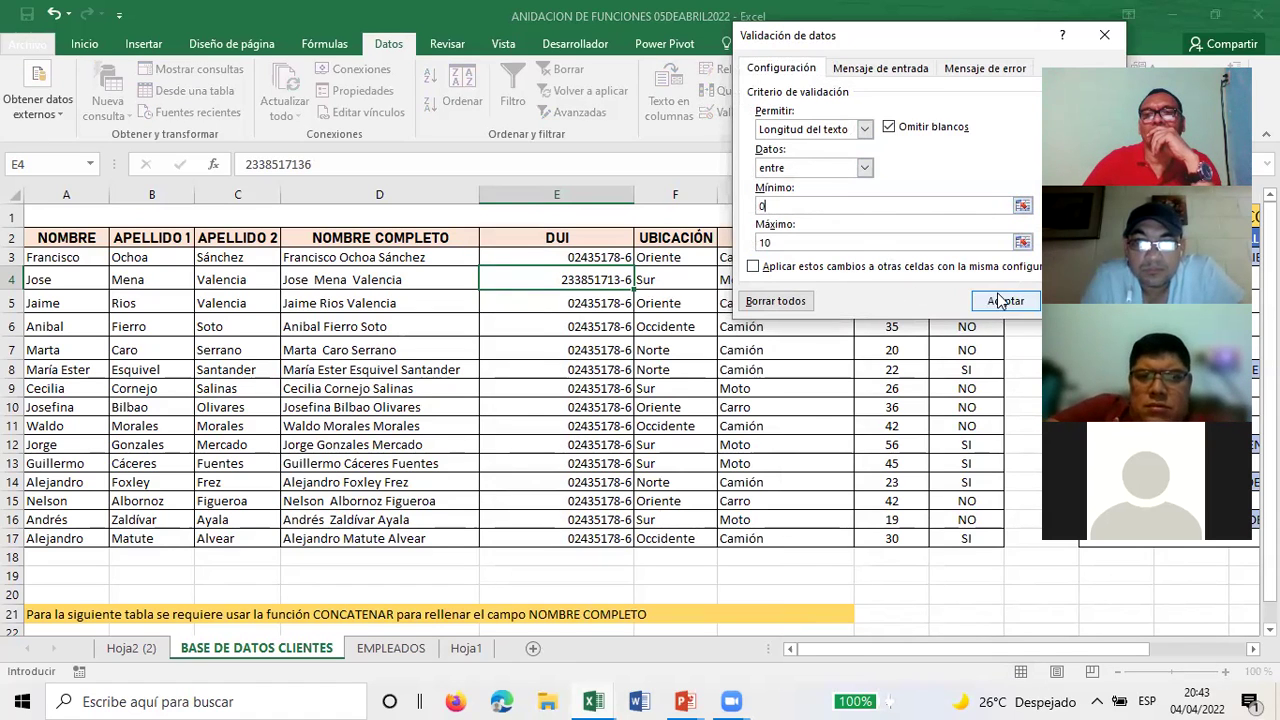
{"action": "left_click", "coordinate": [1000, 301]}
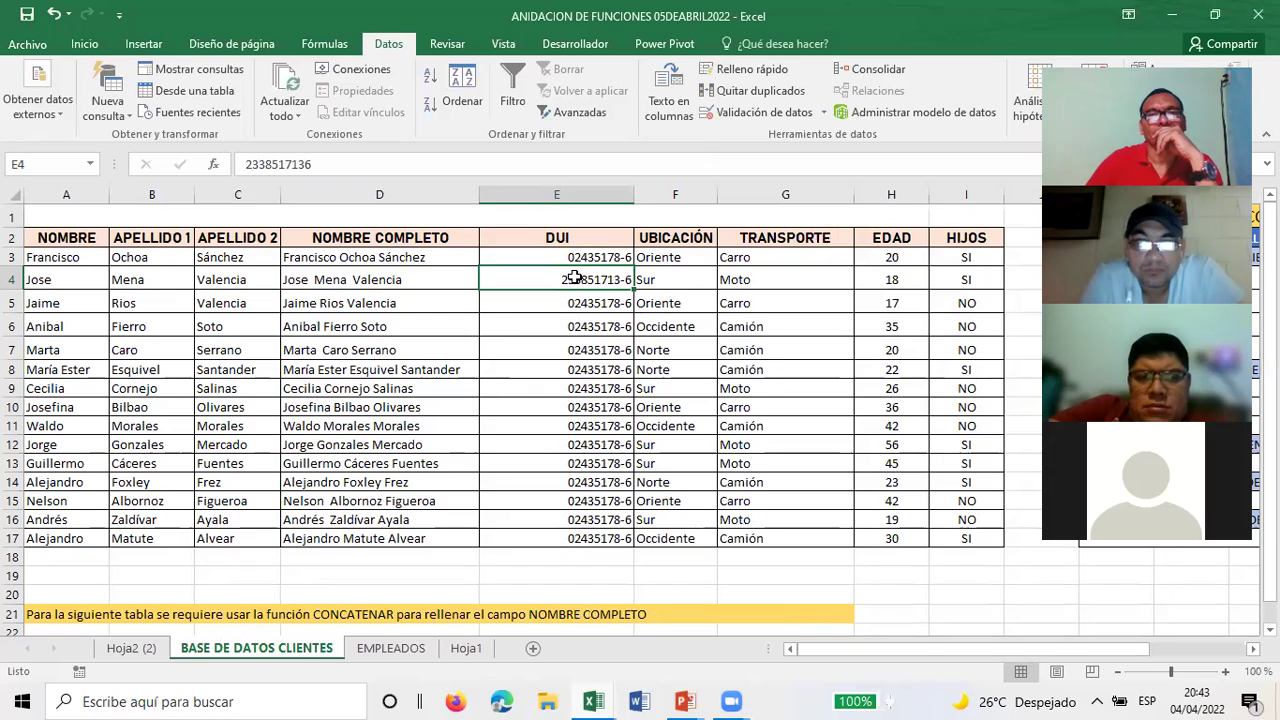
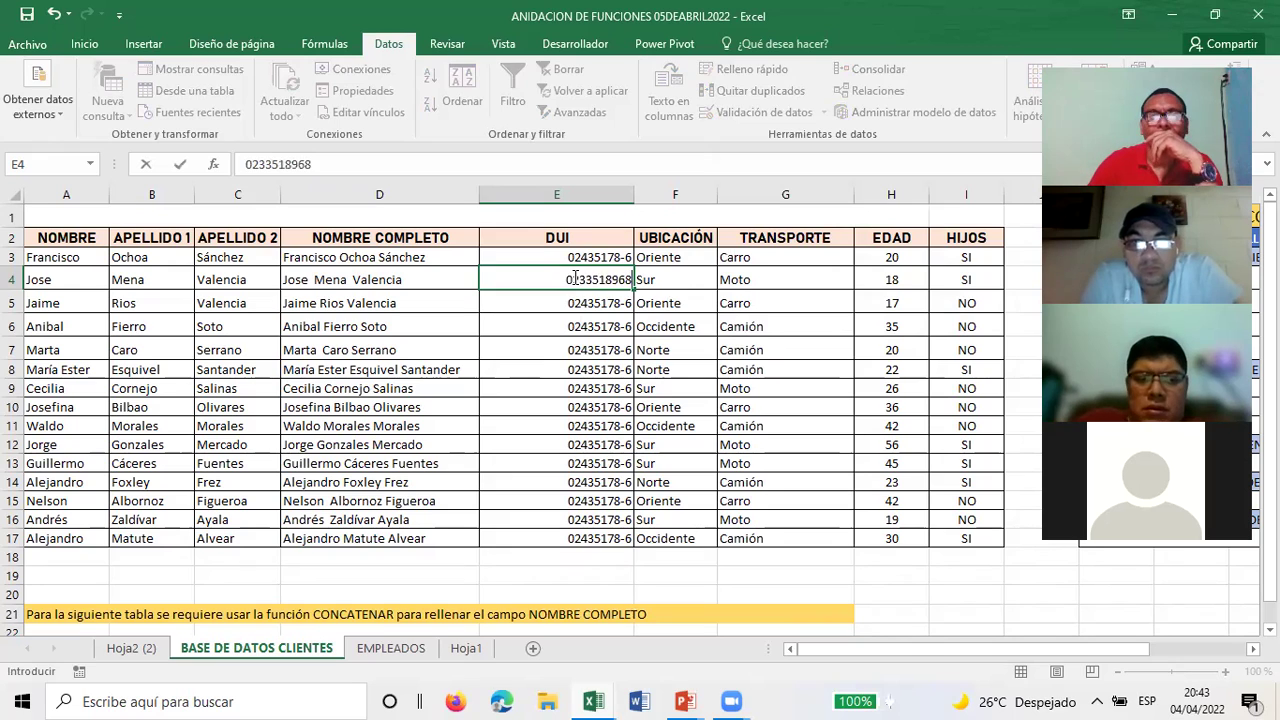
Step: Enter new DUI numbers in cells E4 and E3
{"action": "key", "text": "Return"}
{"action": "left_click", "coordinate": [575, 279]}
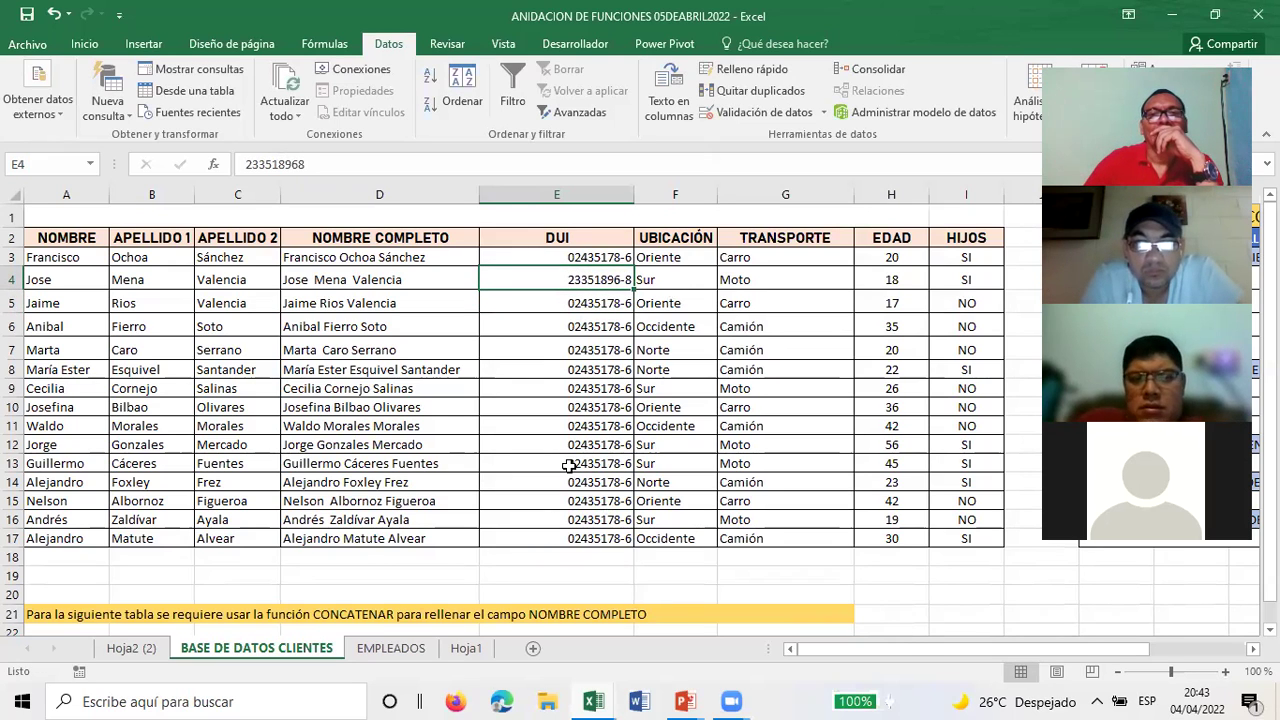
{"action": "left_click", "coordinate": [553, 256]}
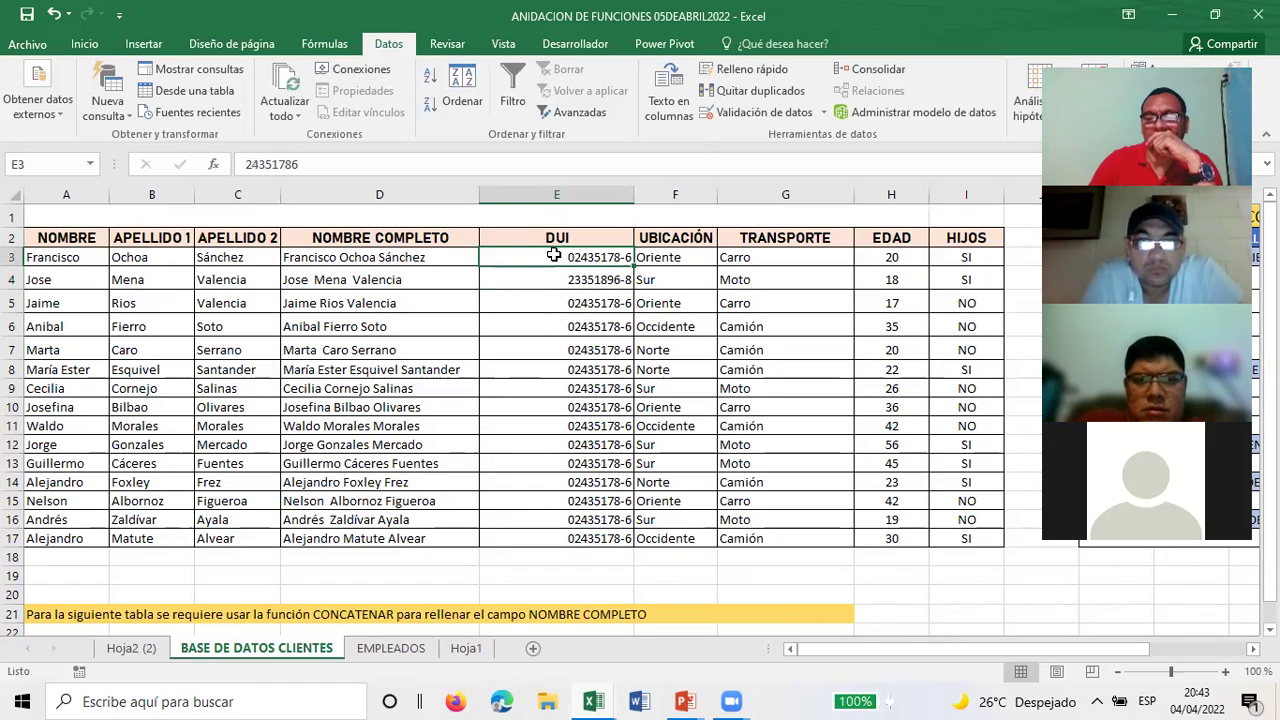
{"action": "type", "text": "02365897452"}
{"action": "key", "text": "Return"}
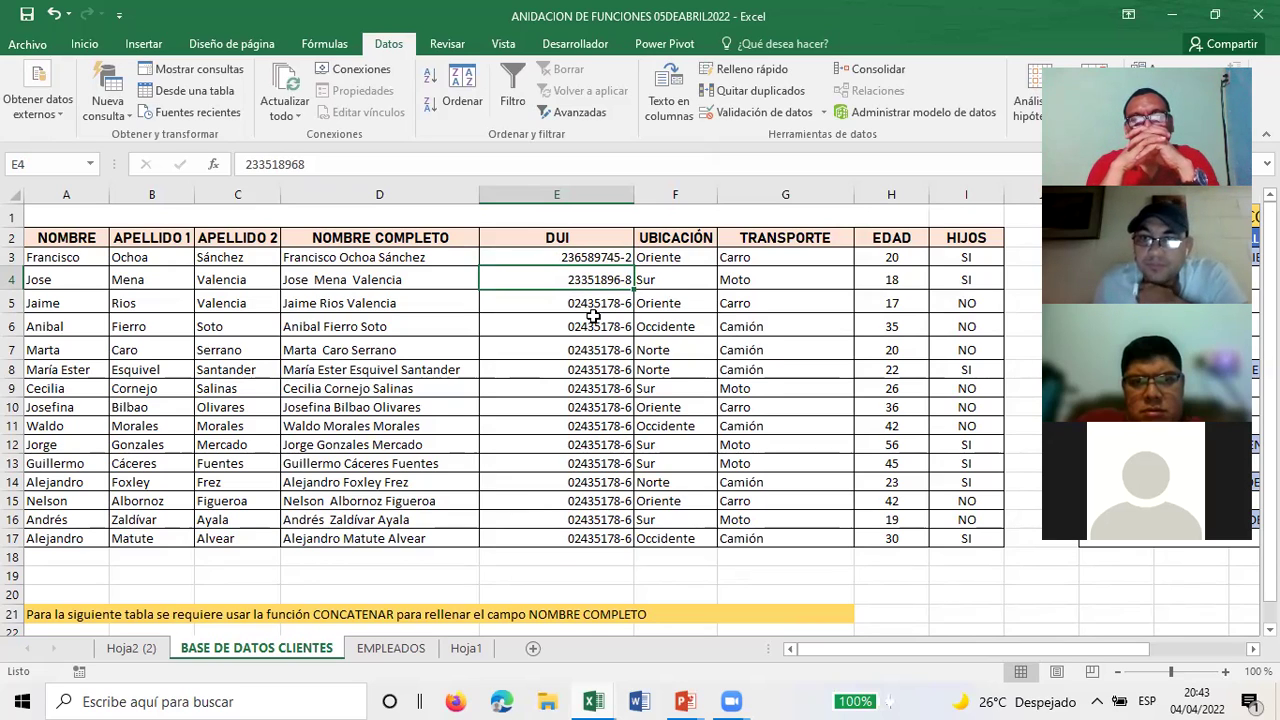
Step: Enter a hyphenated DUI in E5 and replace E4's DUI with a hyphenated one
{"action": "key", "text": "Down"}
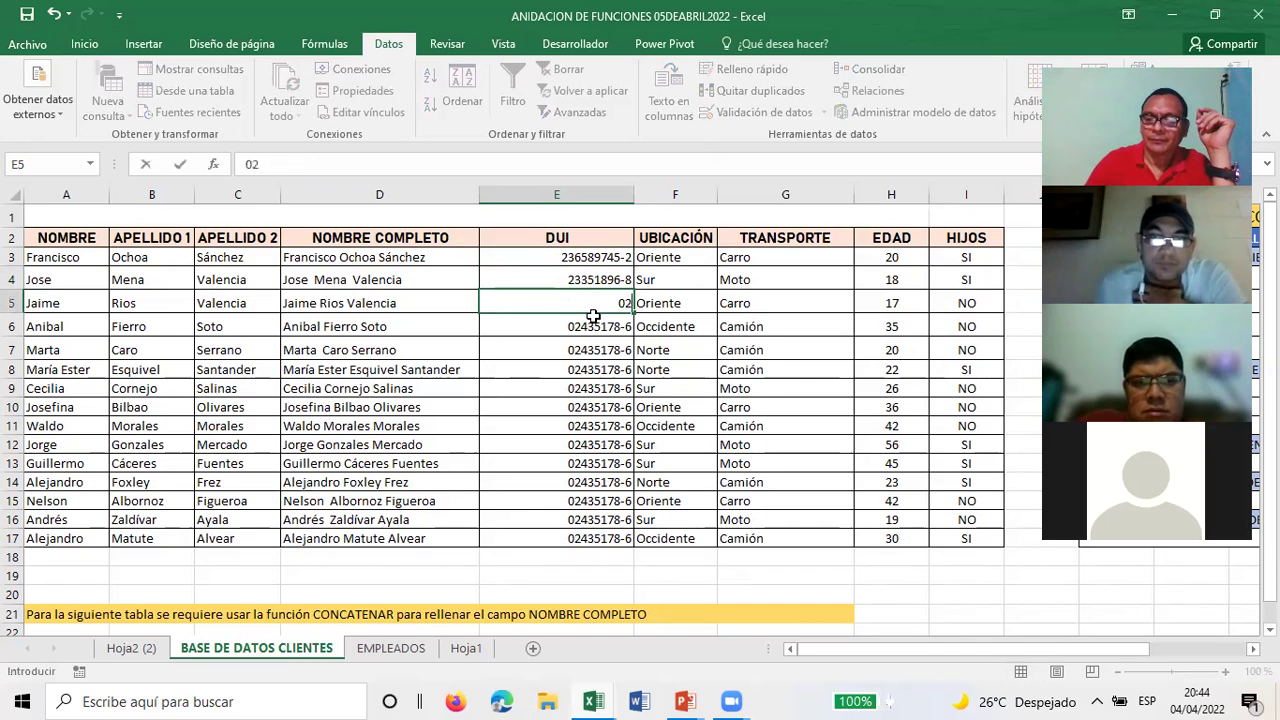
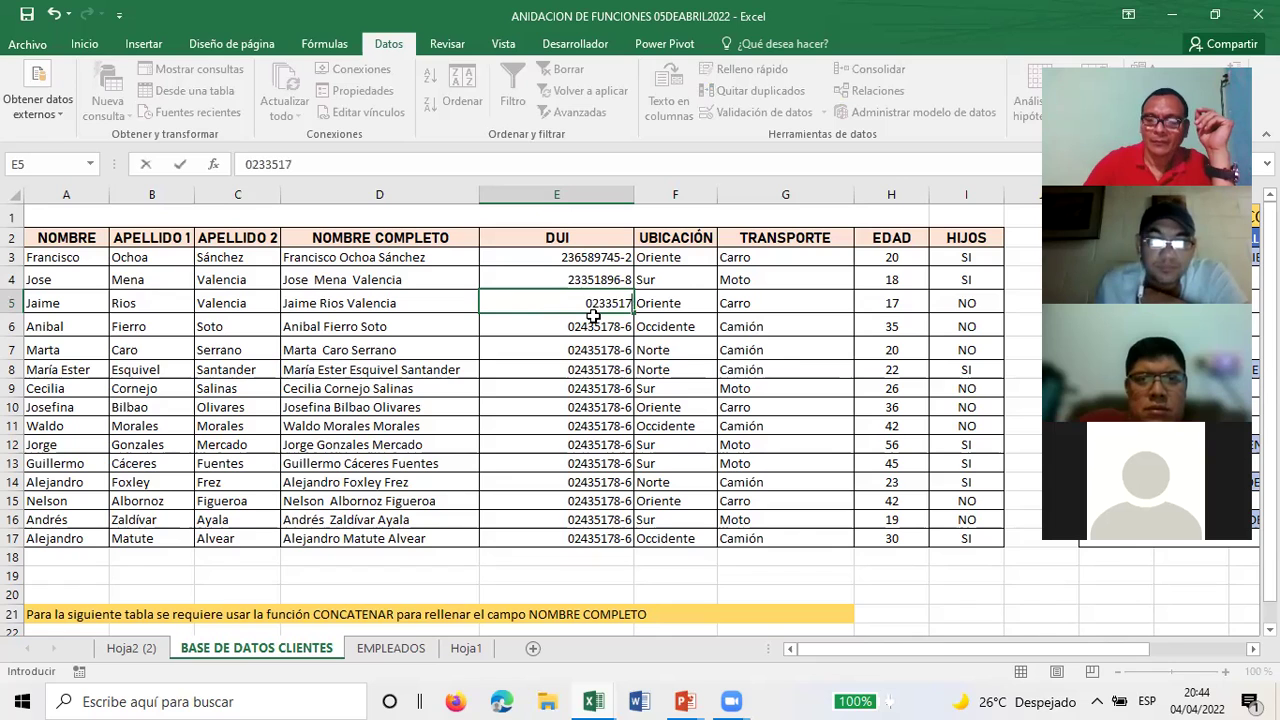
{"action": "key", "text": "Return"}
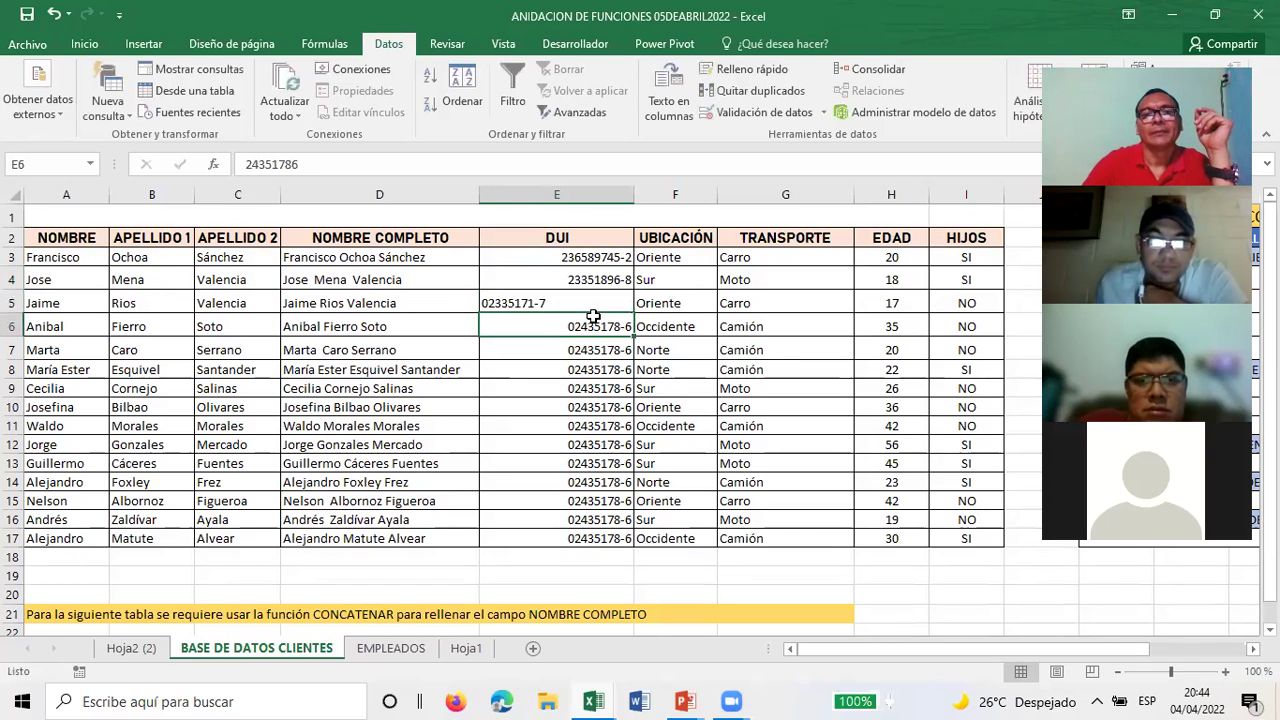
{"action": "left_click", "coordinate": [568, 302]}
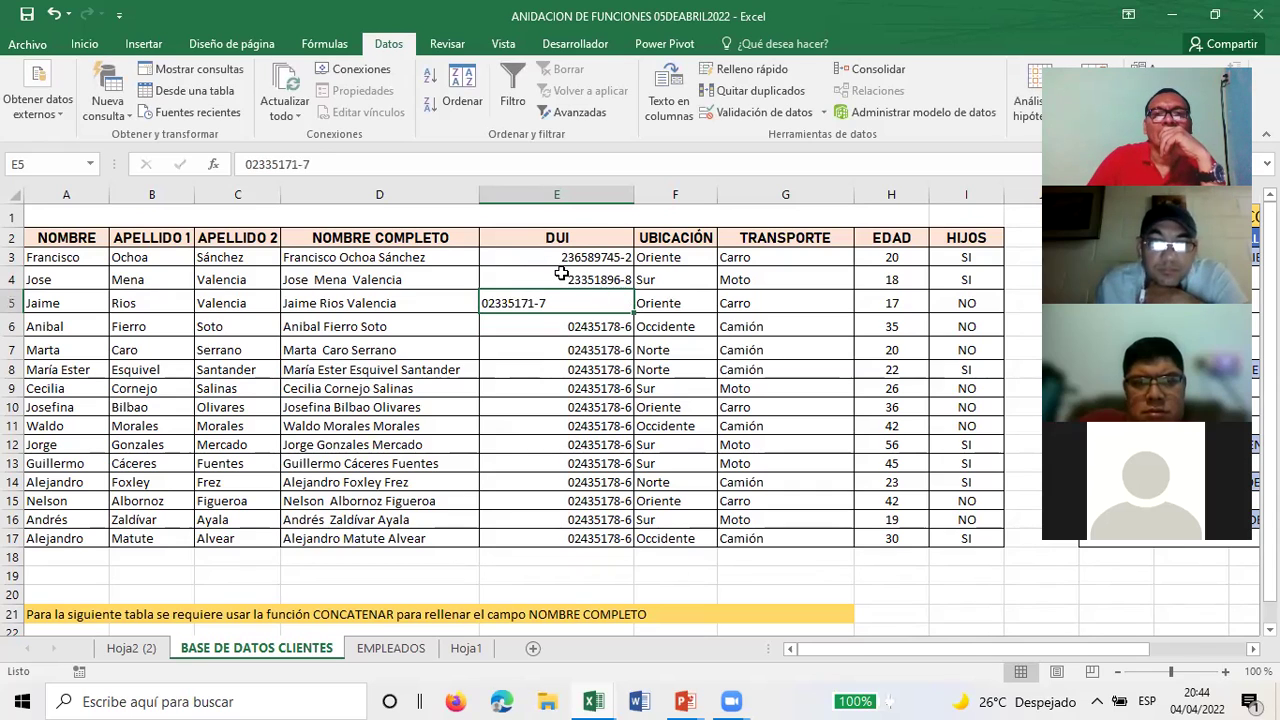
{"action": "left_click", "coordinate": [562, 274]}
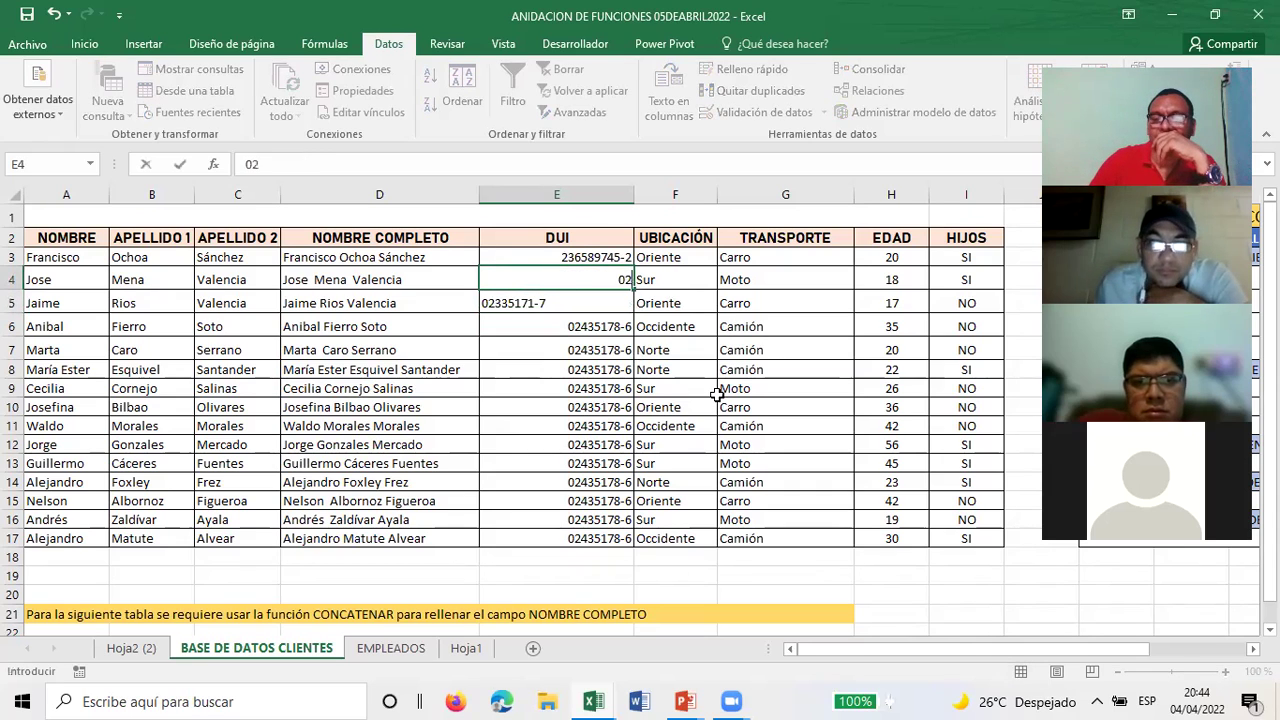
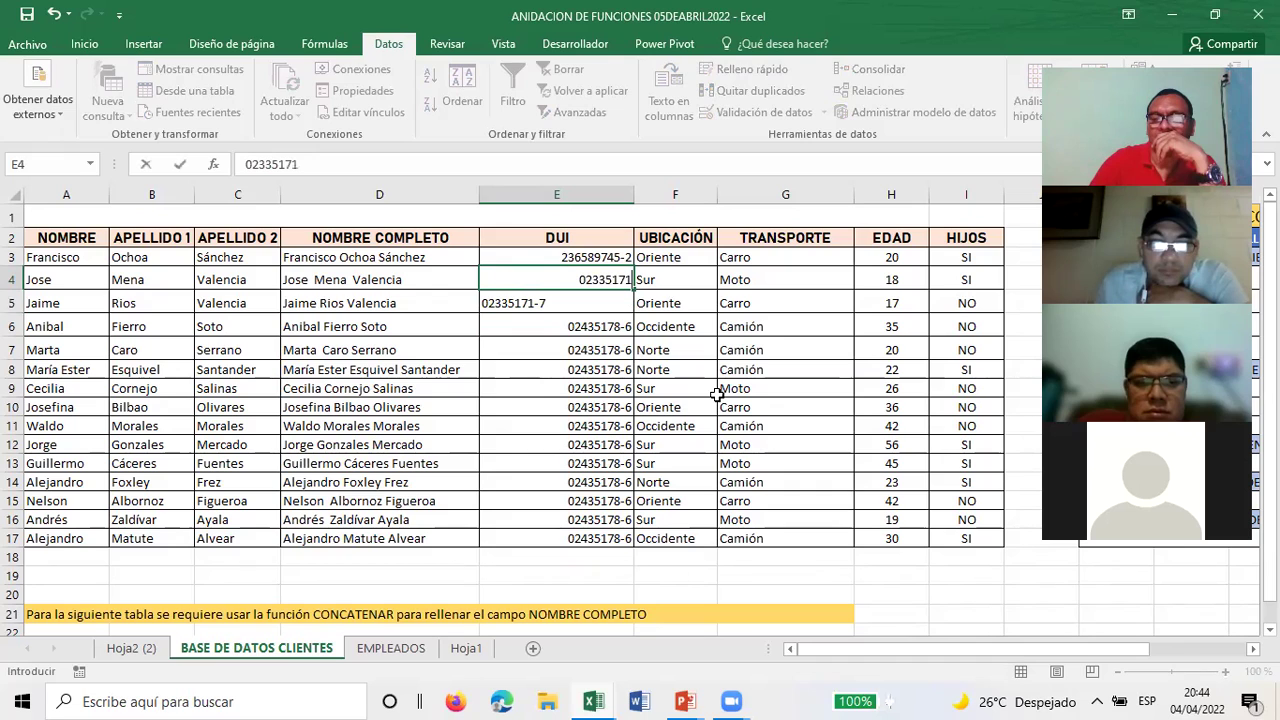
{"action": "key", "text": "Return"}
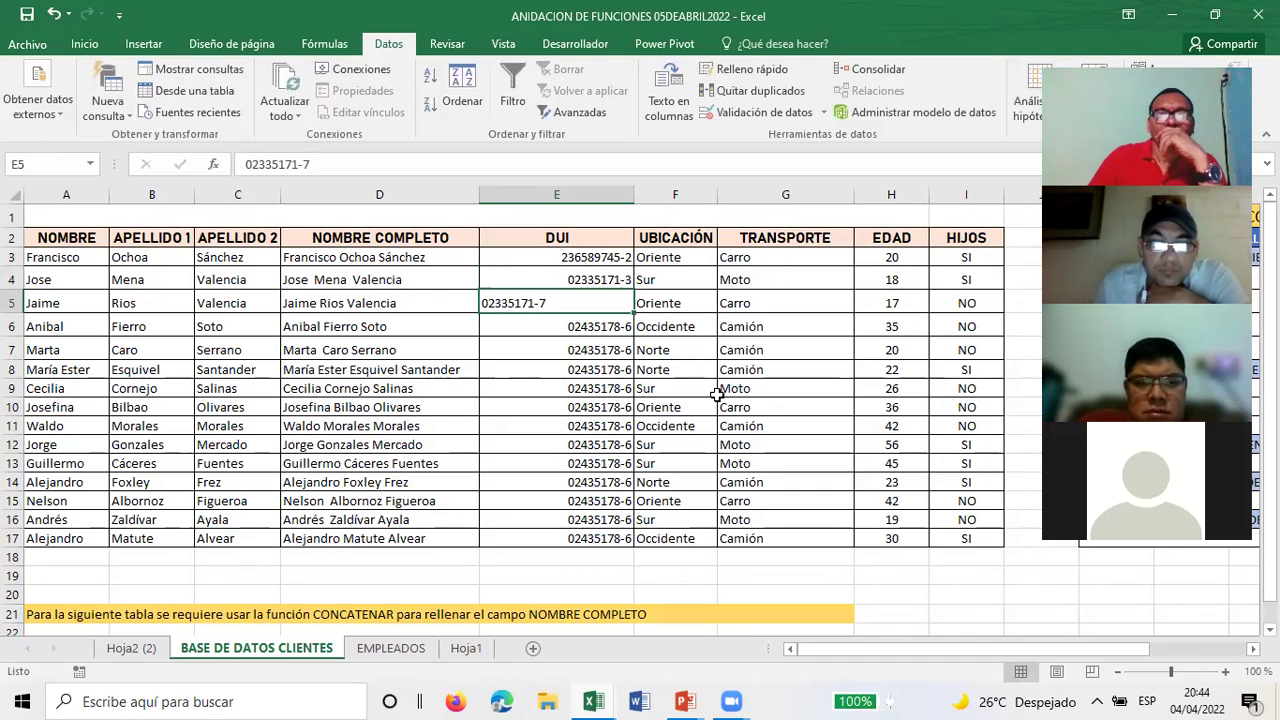
{"action": "left_click", "coordinate": [573, 256]}
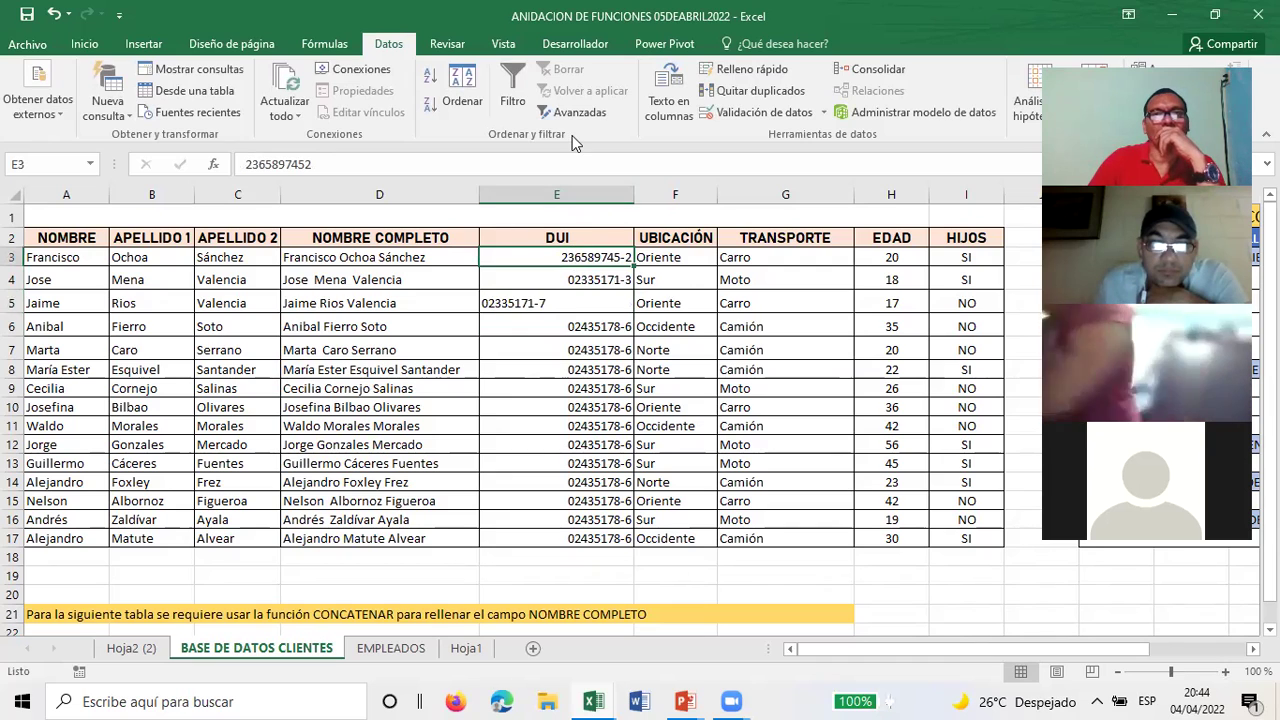
Step: Set E3's text length validation minimum to 0
{"action": "left_click", "coordinate": [733, 109]}
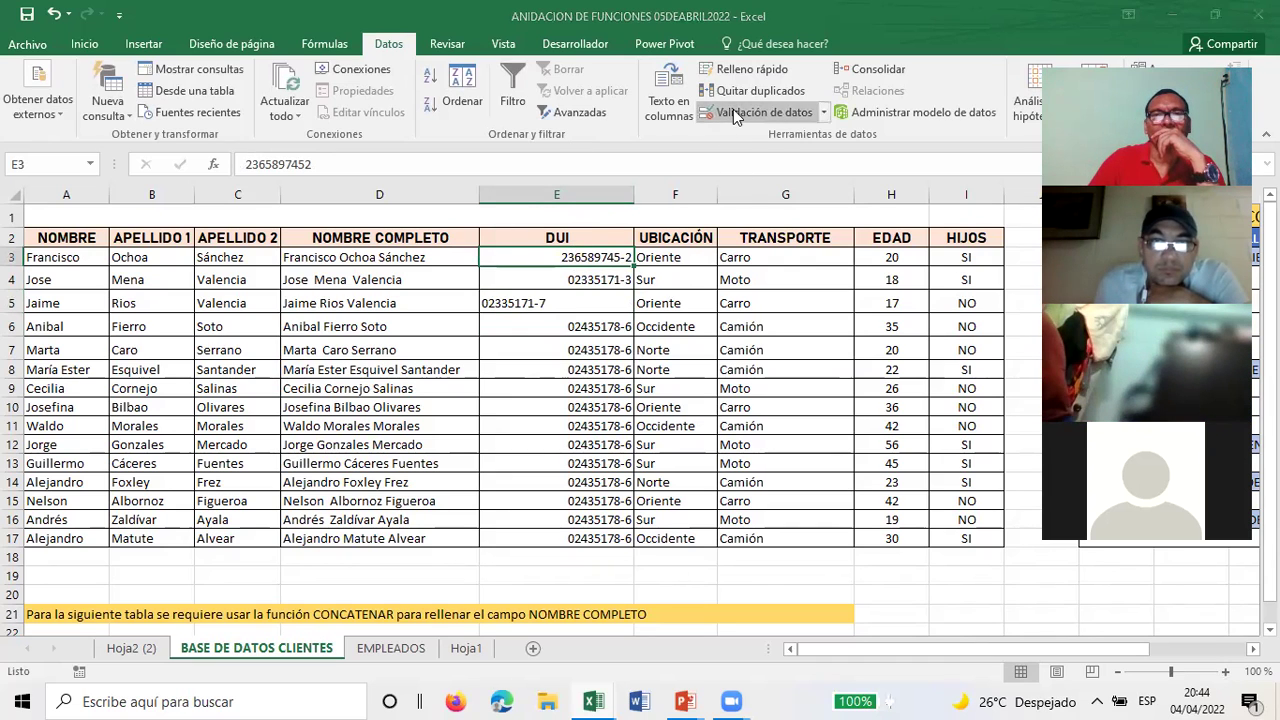
{"action": "left_click", "coordinate": [790, 206]}
{"action": "key", "text": "BackSpace"}
{"action": "type", "text": "0"}
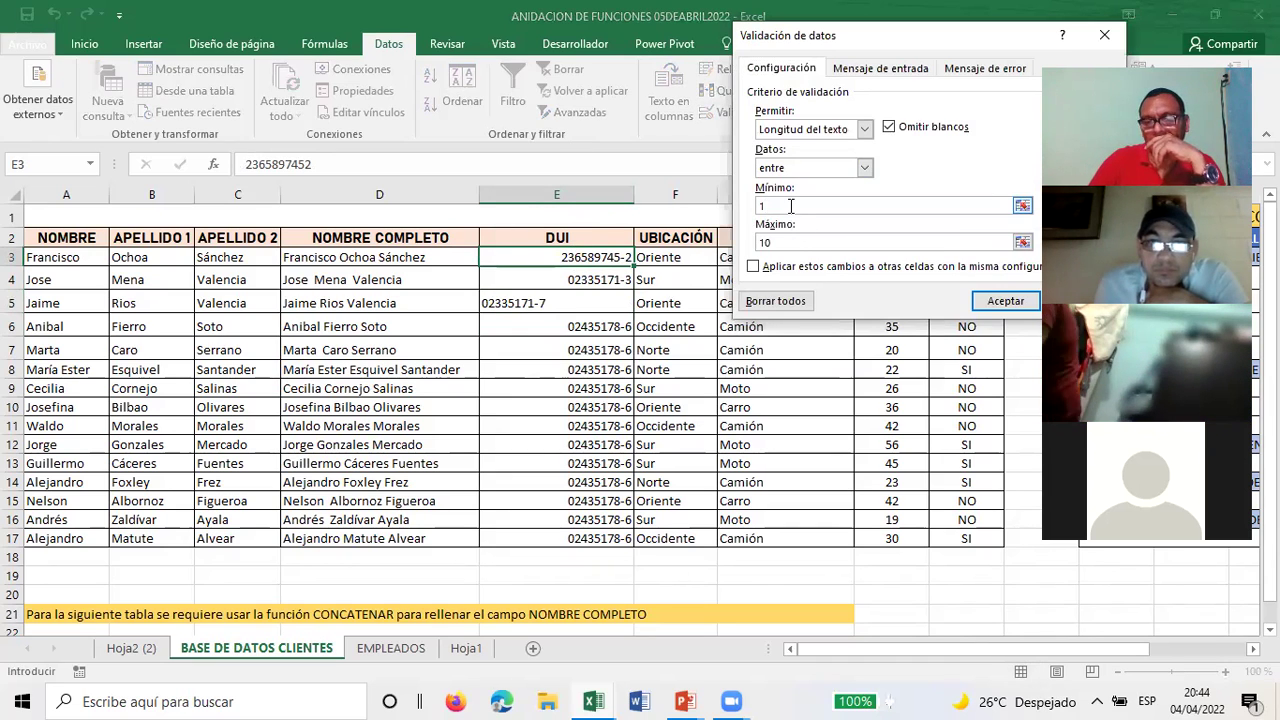
{"action": "key", "text": "Return"}
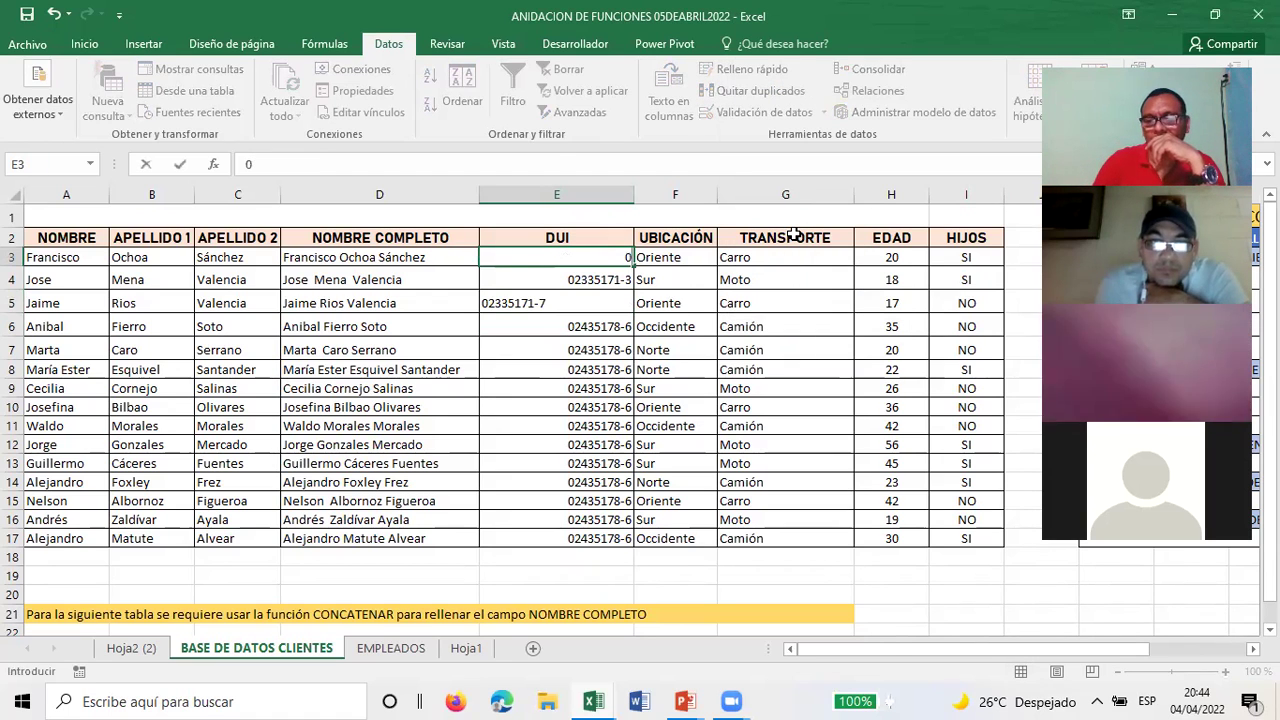
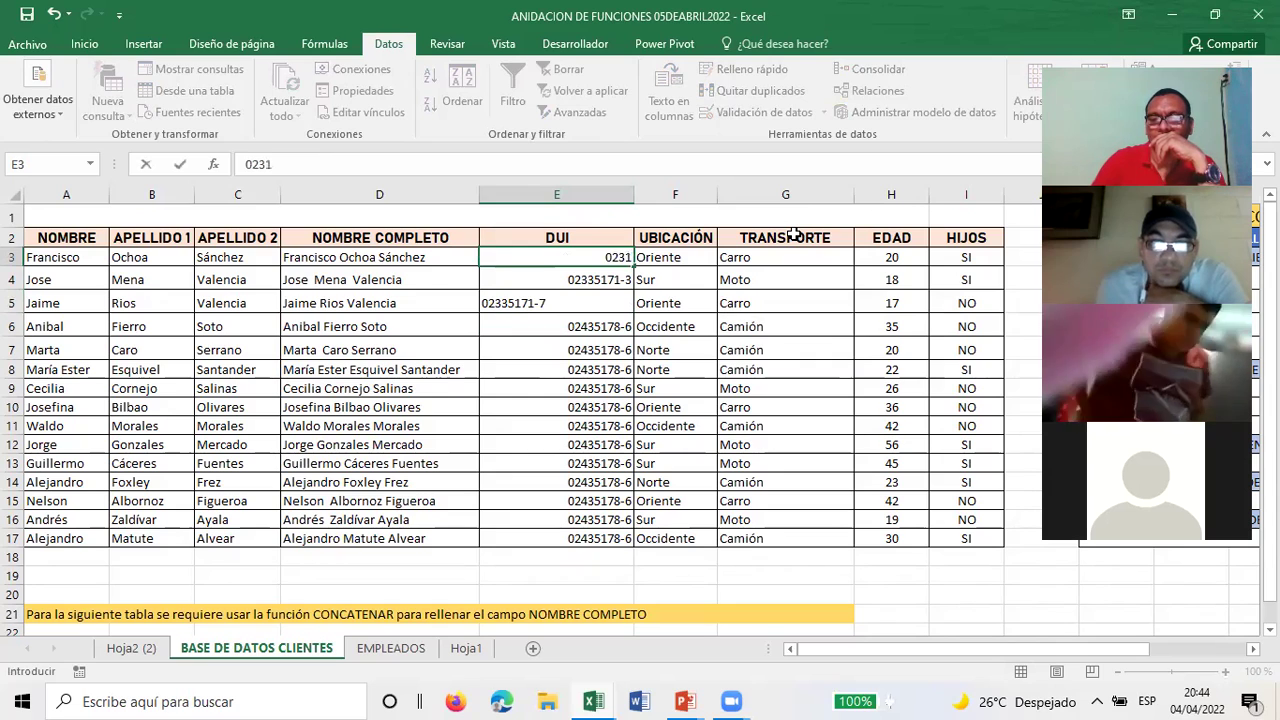
Step: Enter the first client's DUI in E3 so it displays with the hyphenated check digit
{"action": "key", "text": "Return"}
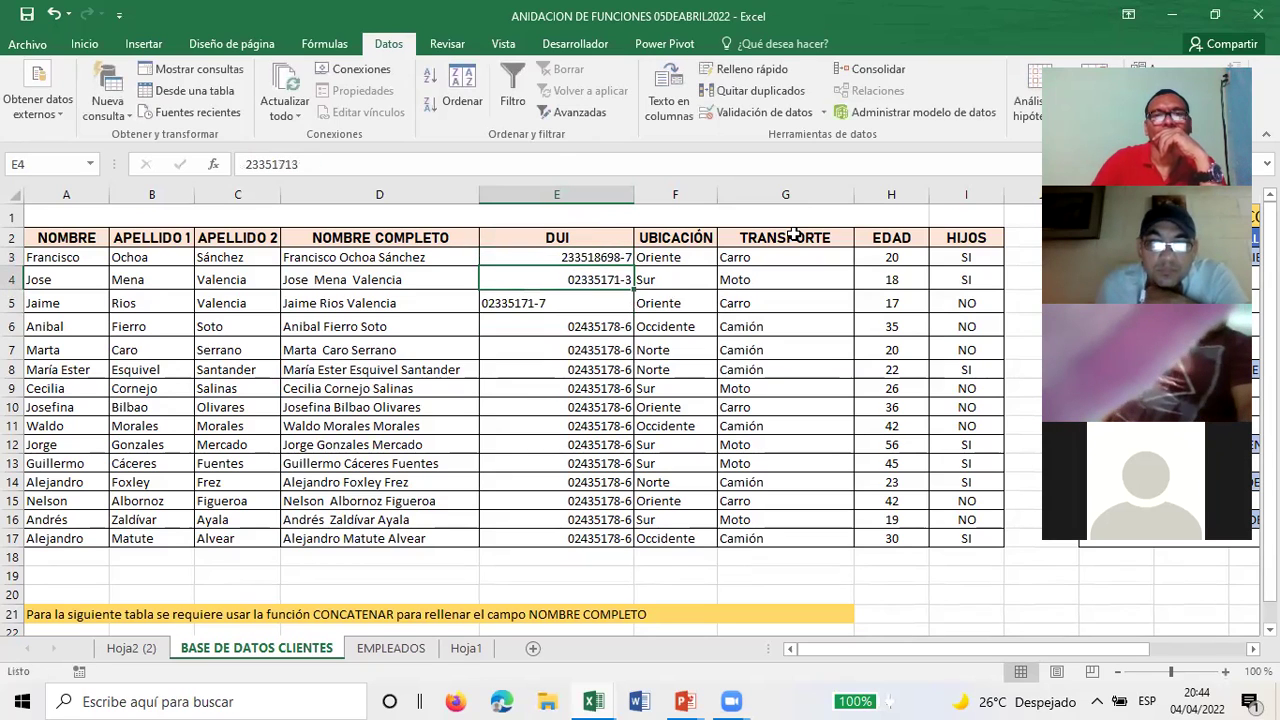
{"action": "left_click", "coordinate": [565, 259]}
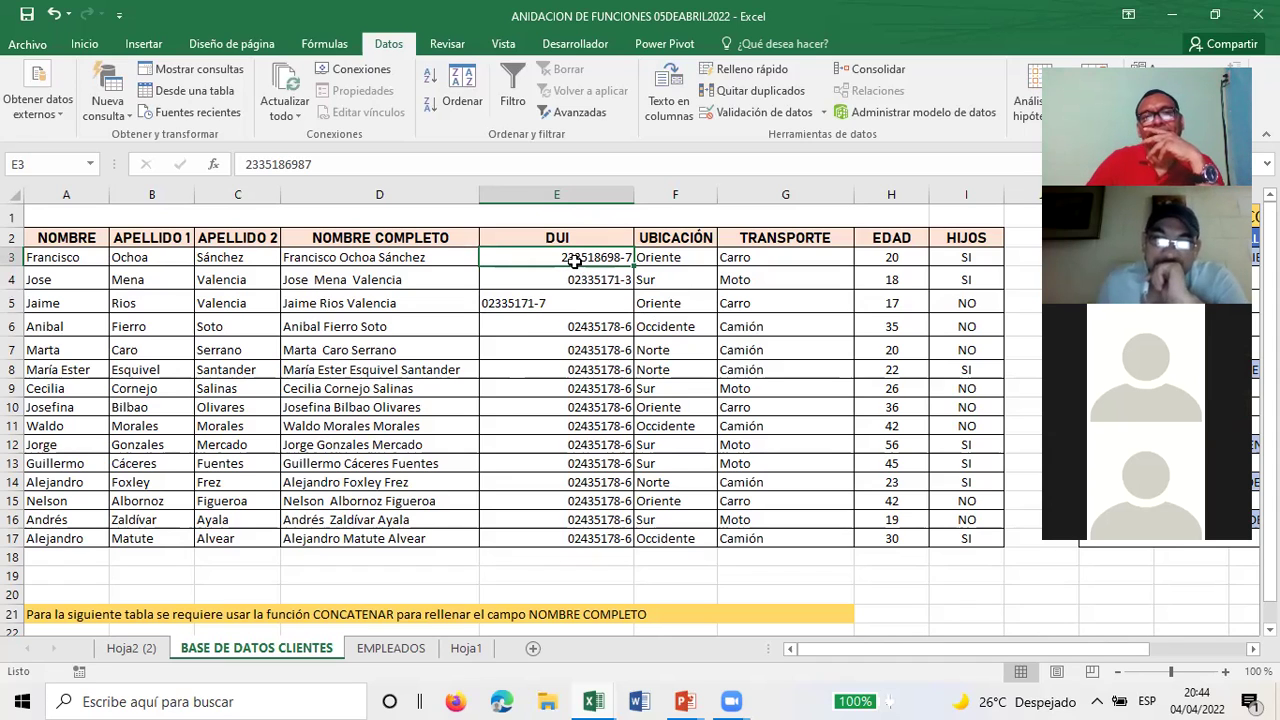
Step: Inspect E4 and clear the DUI value from cell E6
{"action": "left_click", "coordinate": [559, 272]}
{"action": "left_click", "coordinate": [571, 326]}
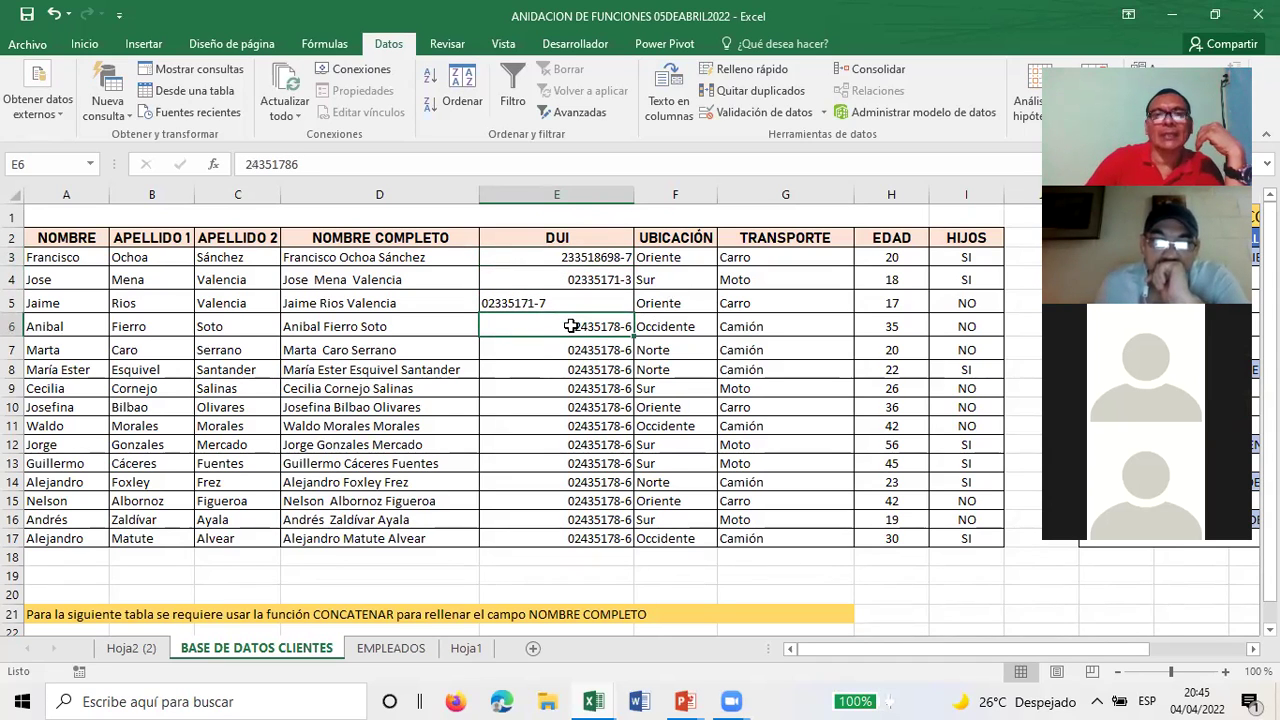
{"action": "key", "text": "Delete"}
Step: Replace E6's custom 00000000-0 number format code with ########-#
{"action": "right_click", "coordinate": [571, 326]}
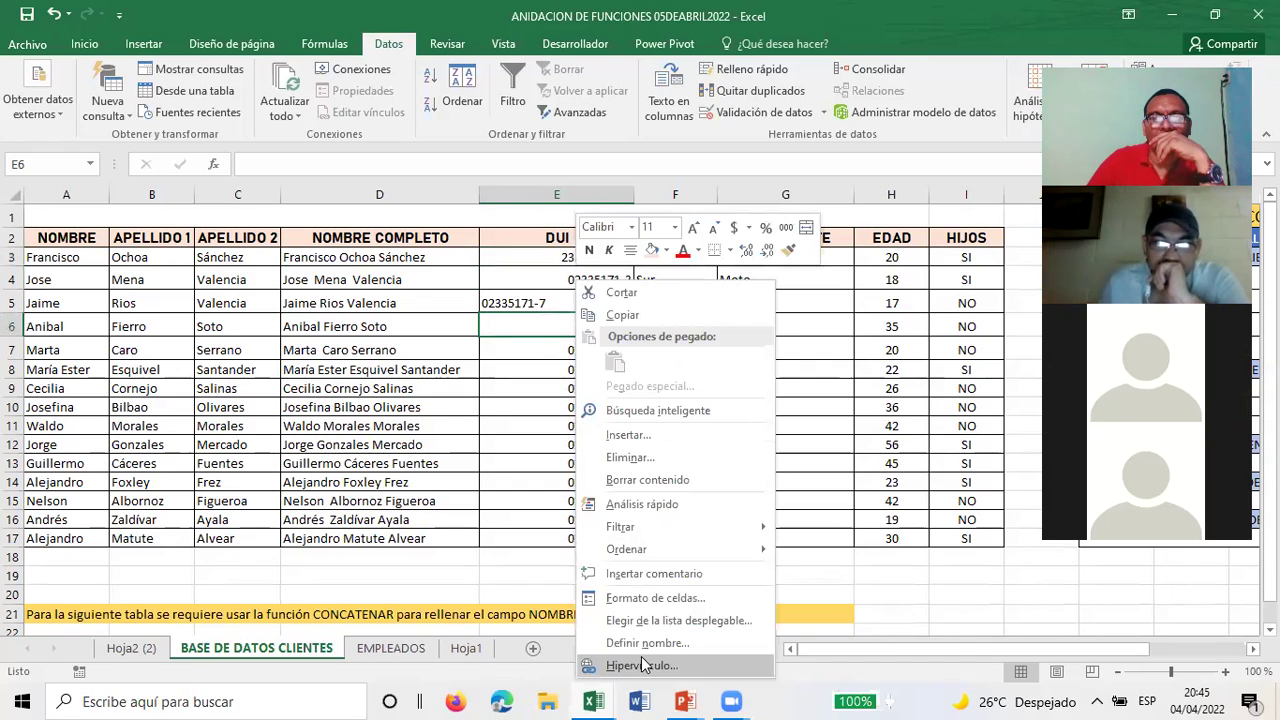
{"action": "left_click", "coordinate": [656, 598]}
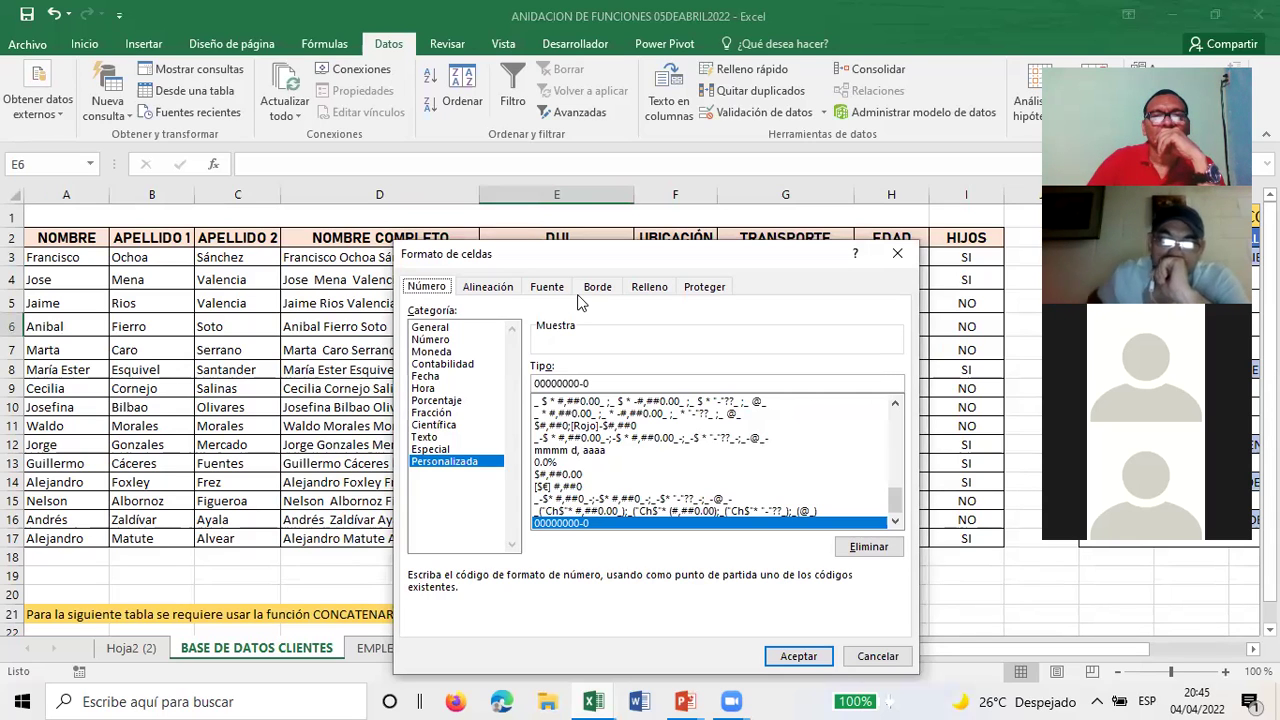
{"action": "left_click_drag", "start_coordinate": [572, 258], "coordinate": [461, 227]}
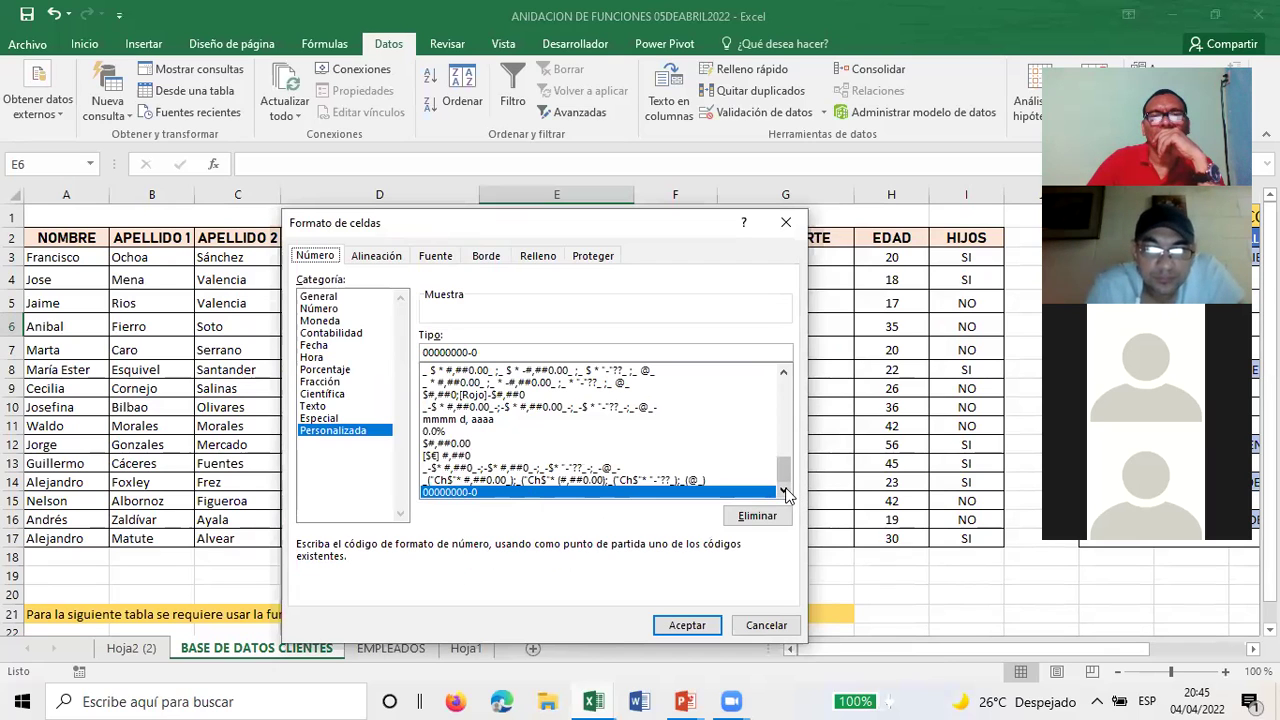
{"action": "left_click_drag", "start_coordinate": [785, 475], "coordinate": [785, 382]}
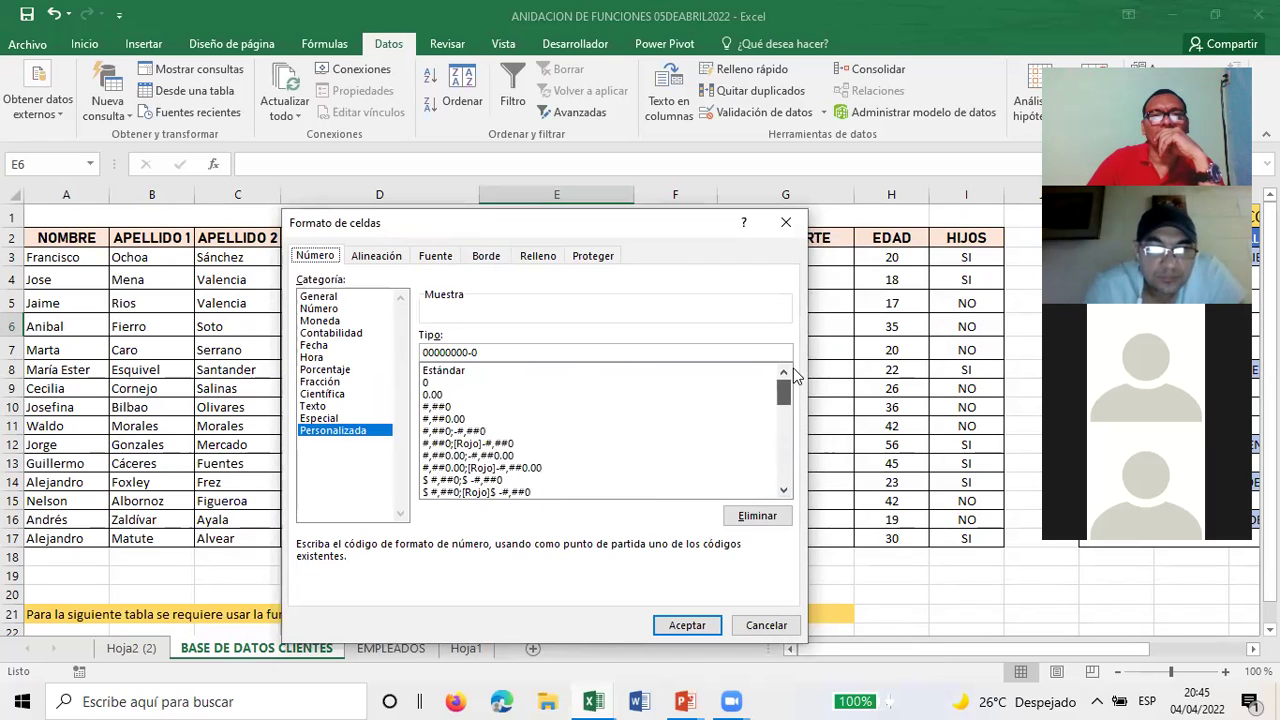
{"action": "left_click_drag", "start_coordinate": [528, 354], "coordinate": [377, 356]}
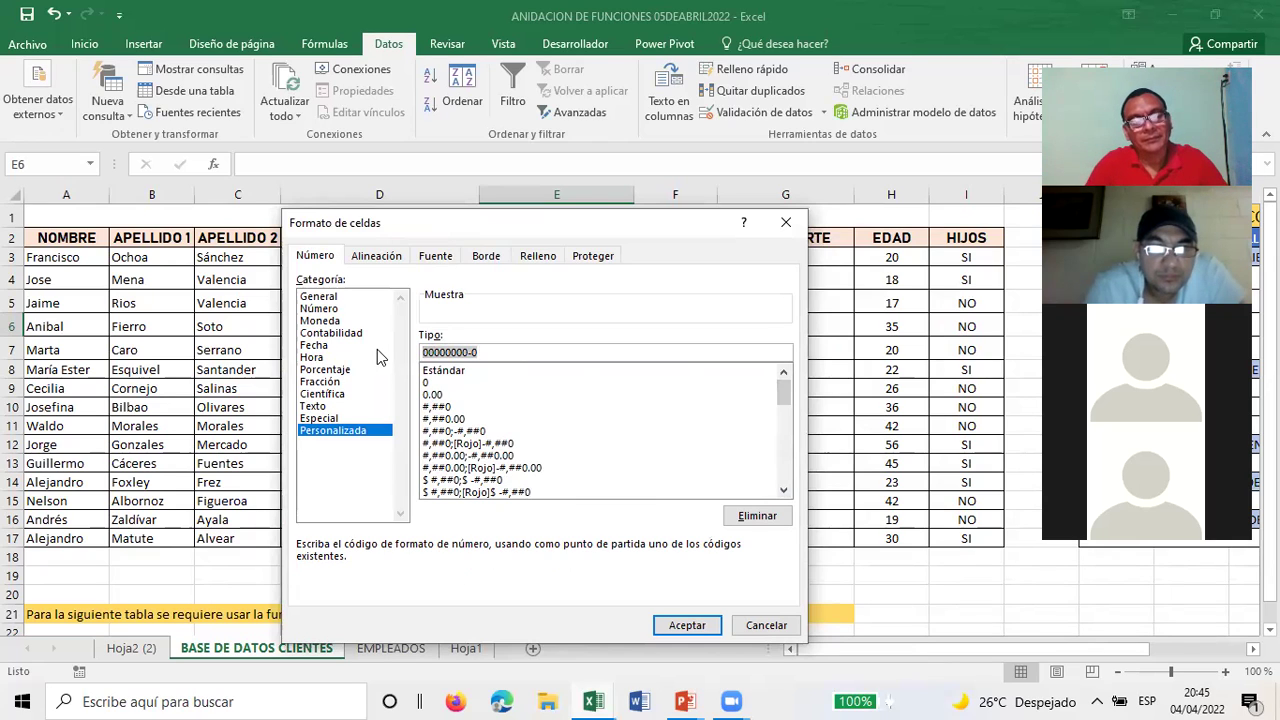
{"action": "type", "text": "####"}
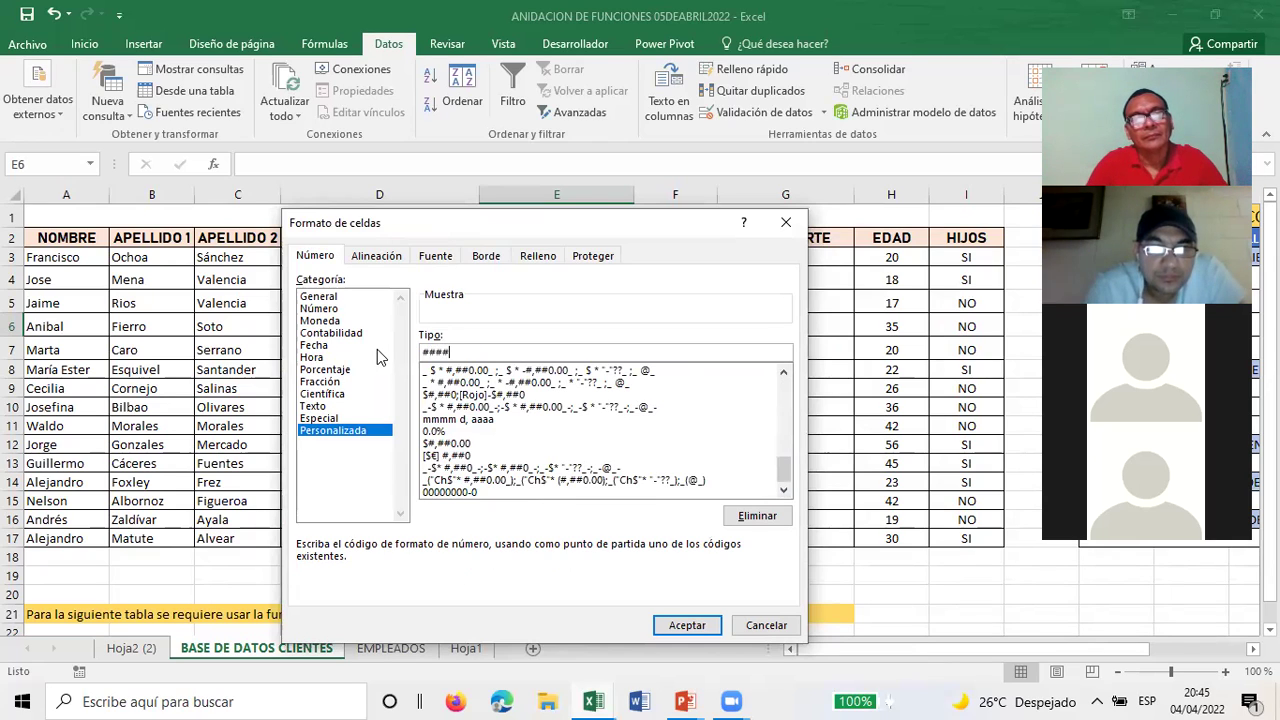
{"action": "type", "text": "####"}
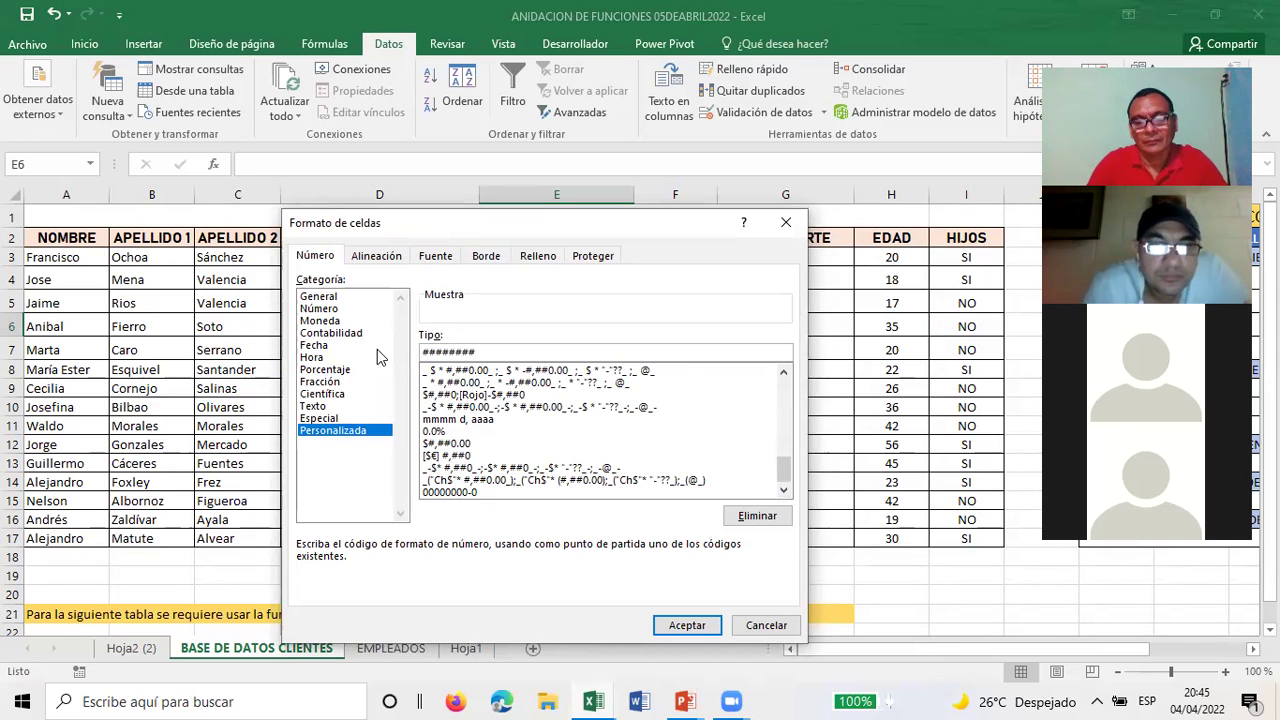
{"action": "type", "text": "#"}
{"action": "key", "text": "Return"}
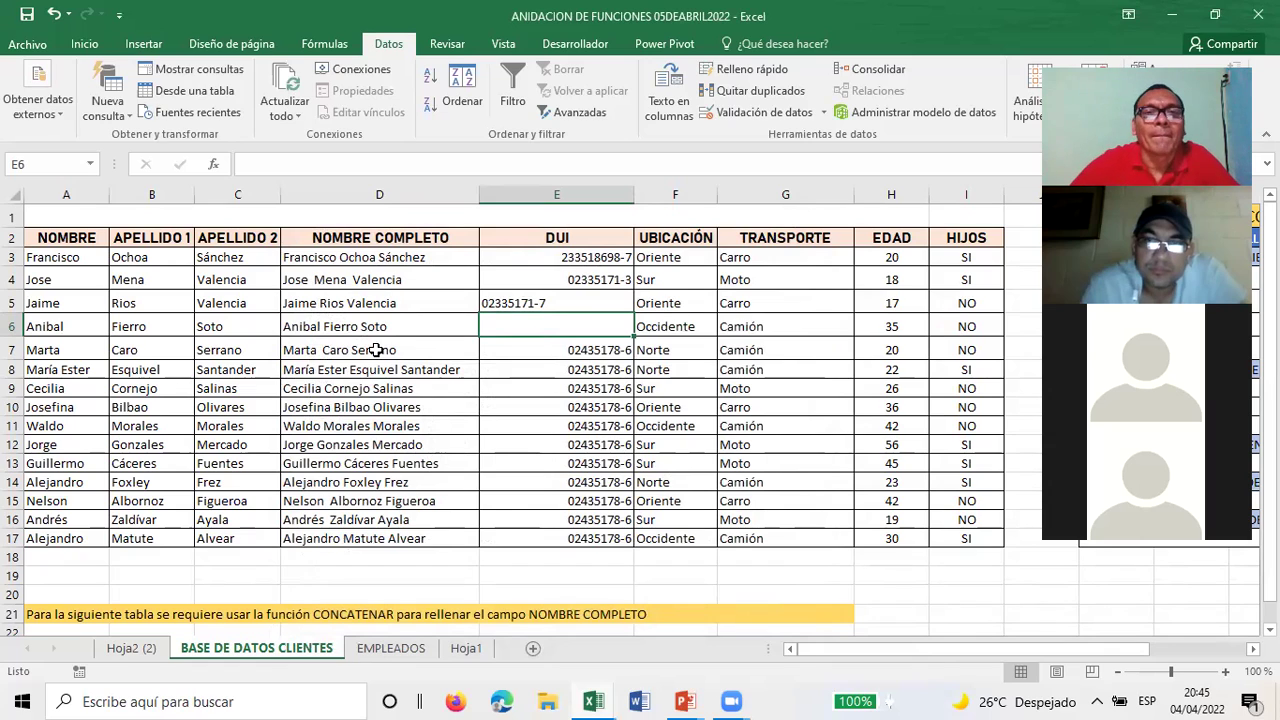
Step: Enter R344ER as the DUI in cell E4
{"action": "left_click", "coordinate": [559, 289]}
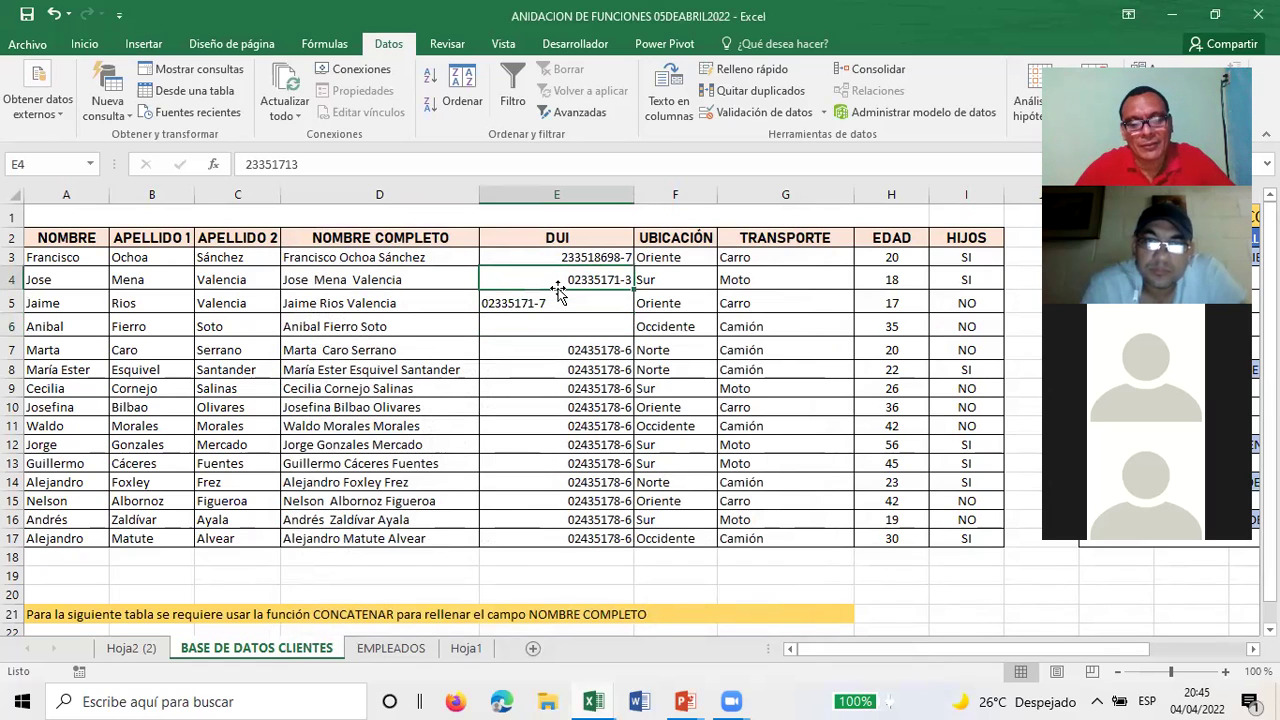
{"action": "type", "text": "R344ER"}
{"action": "key", "text": "Return"}
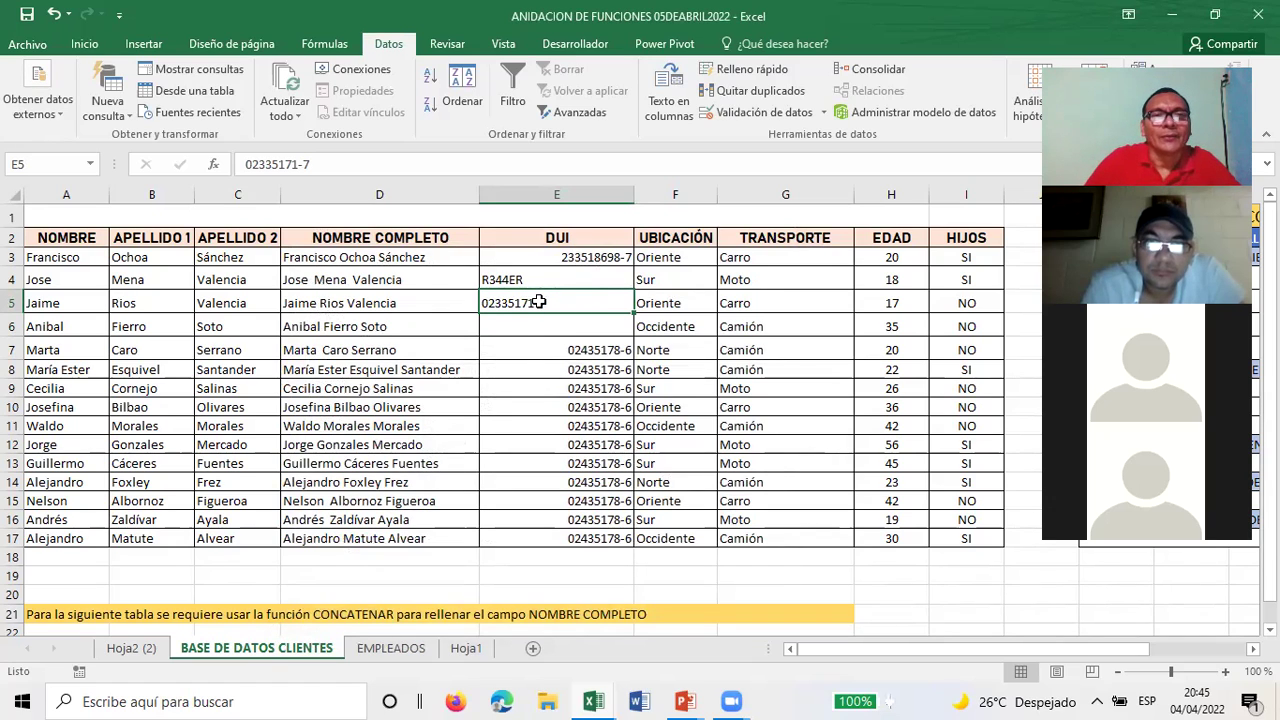
Step: Inspect the data validation and number format of E5 and E6 without changing them
{"action": "left_click", "coordinate": [550, 330]}
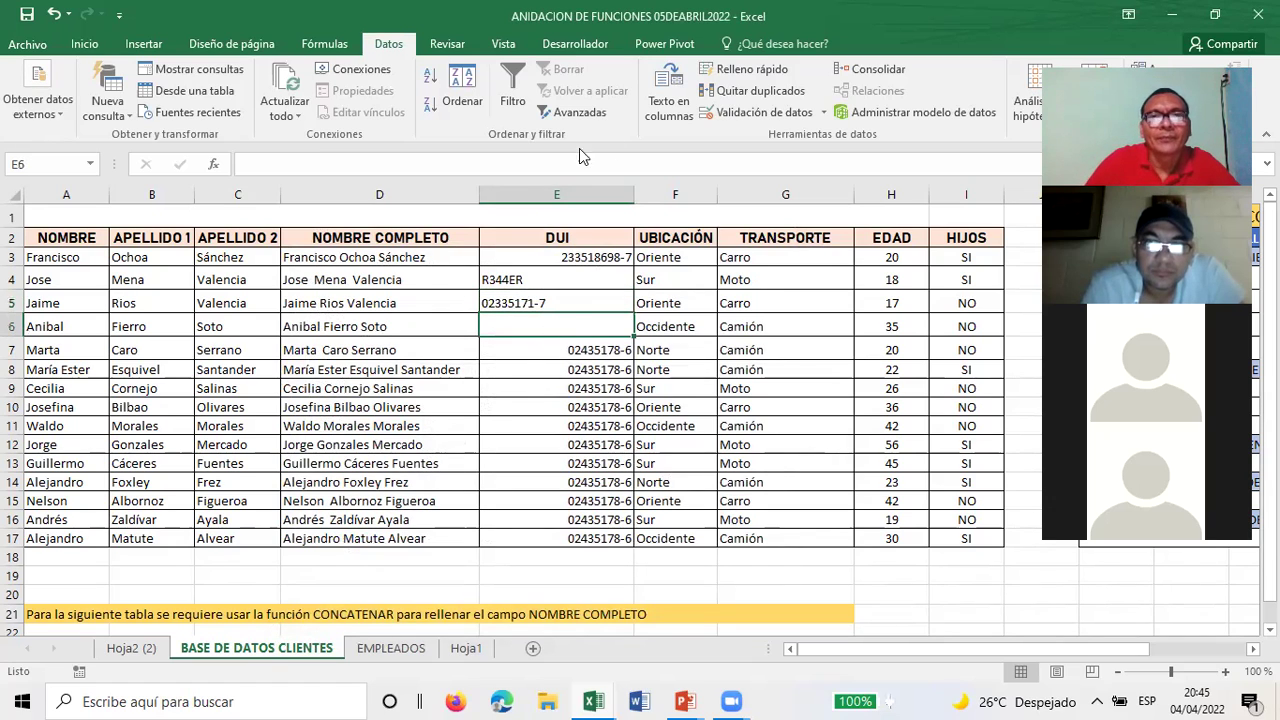
{"action": "left_click", "coordinate": [765, 113]}
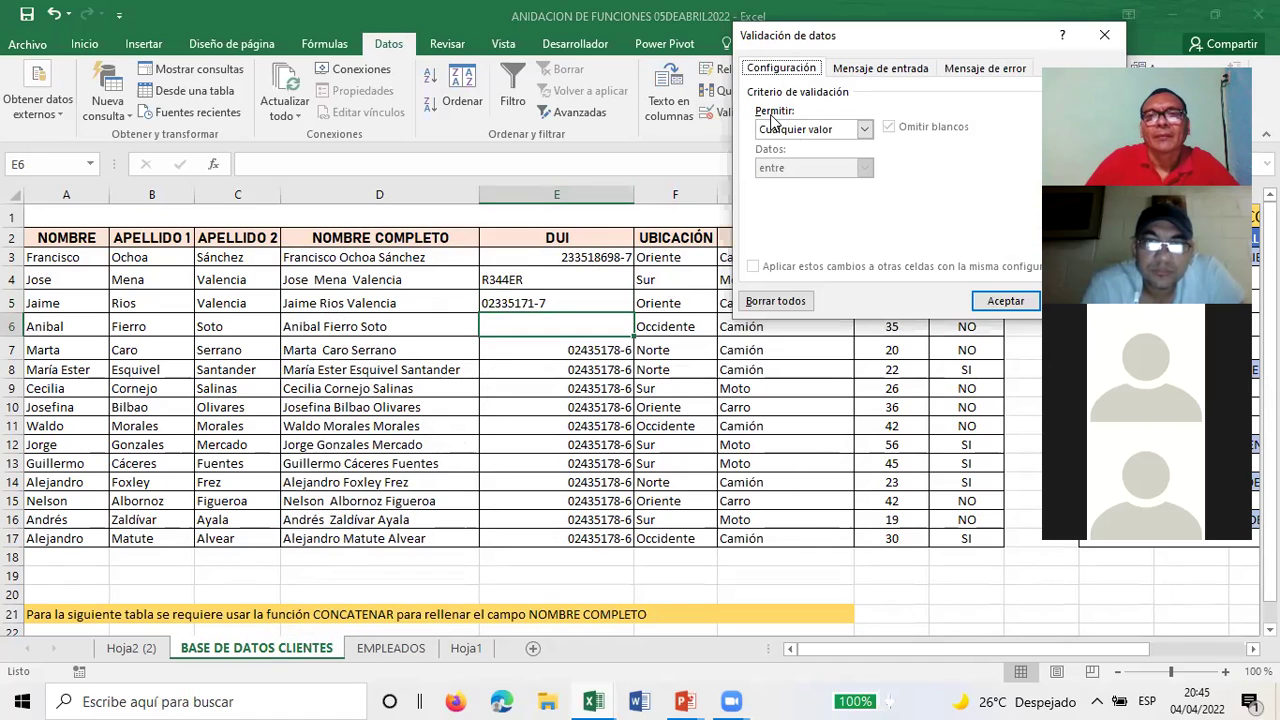
{"action": "left_click", "coordinate": [1005, 300]}
{"action": "left_click", "coordinate": [548, 304]}
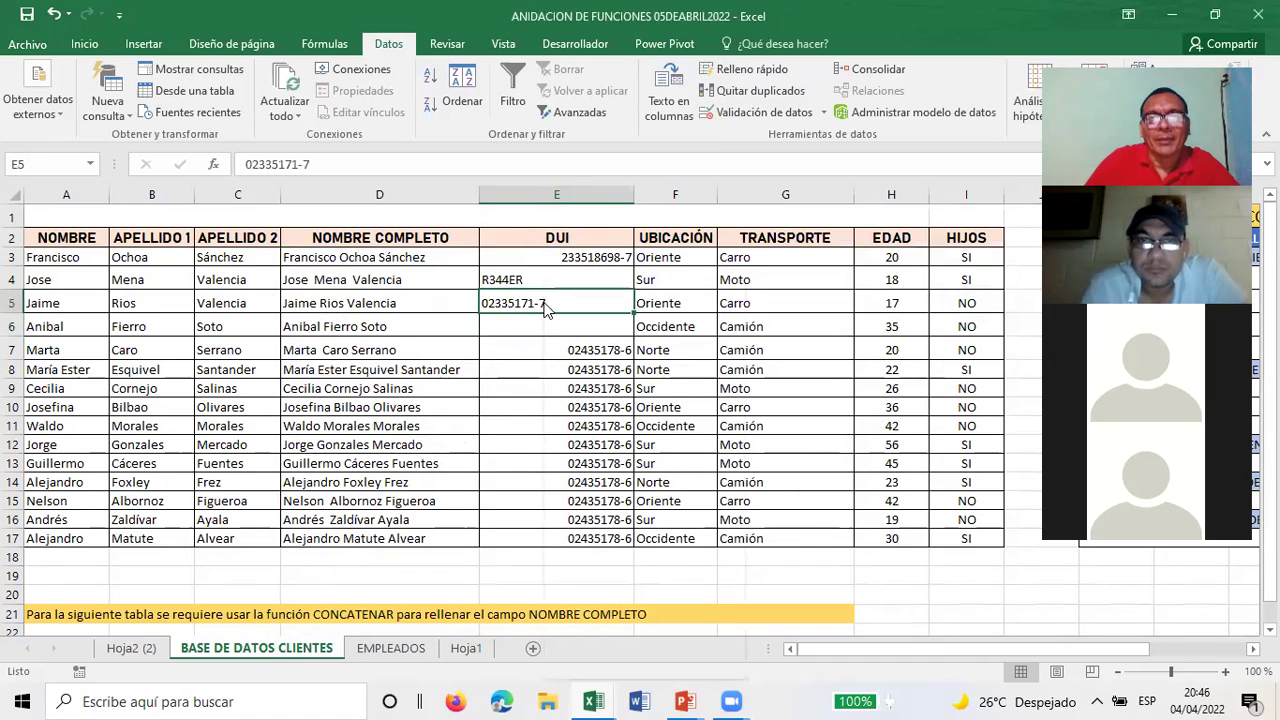
{"action": "right_click", "coordinate": [545, 305]}
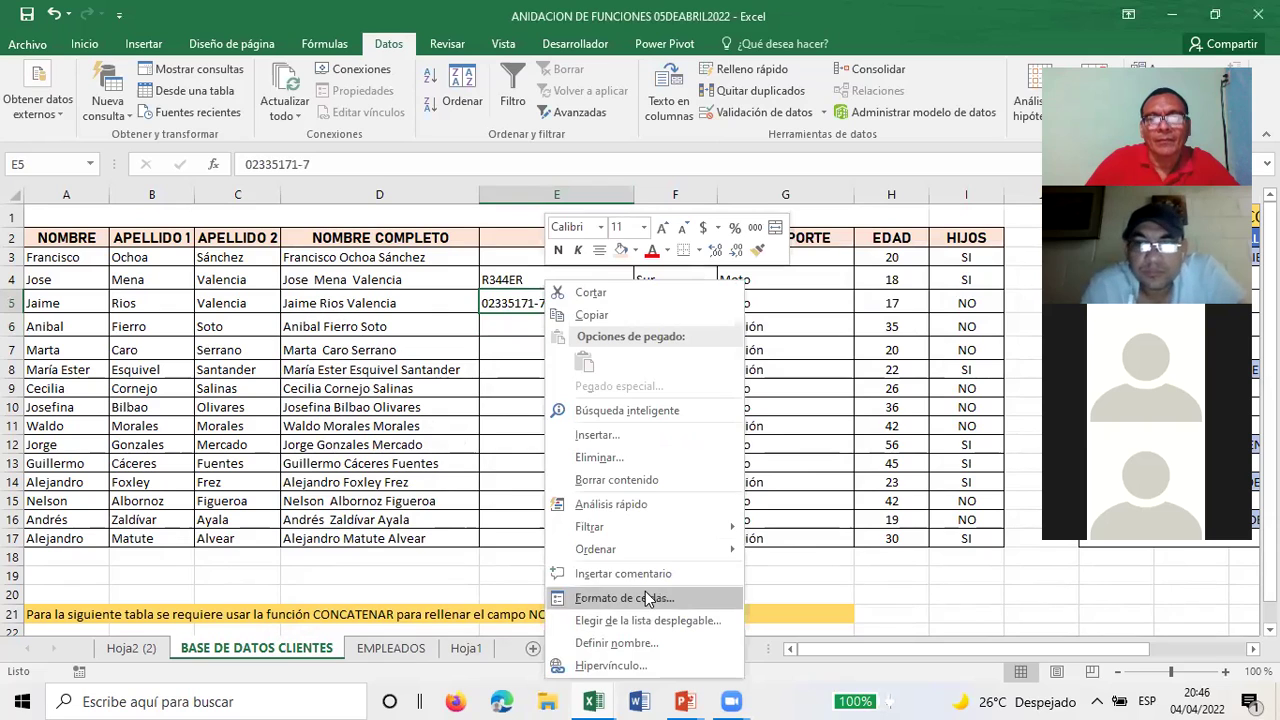
{"action": "left_click", "coordinate": [625, 598]}
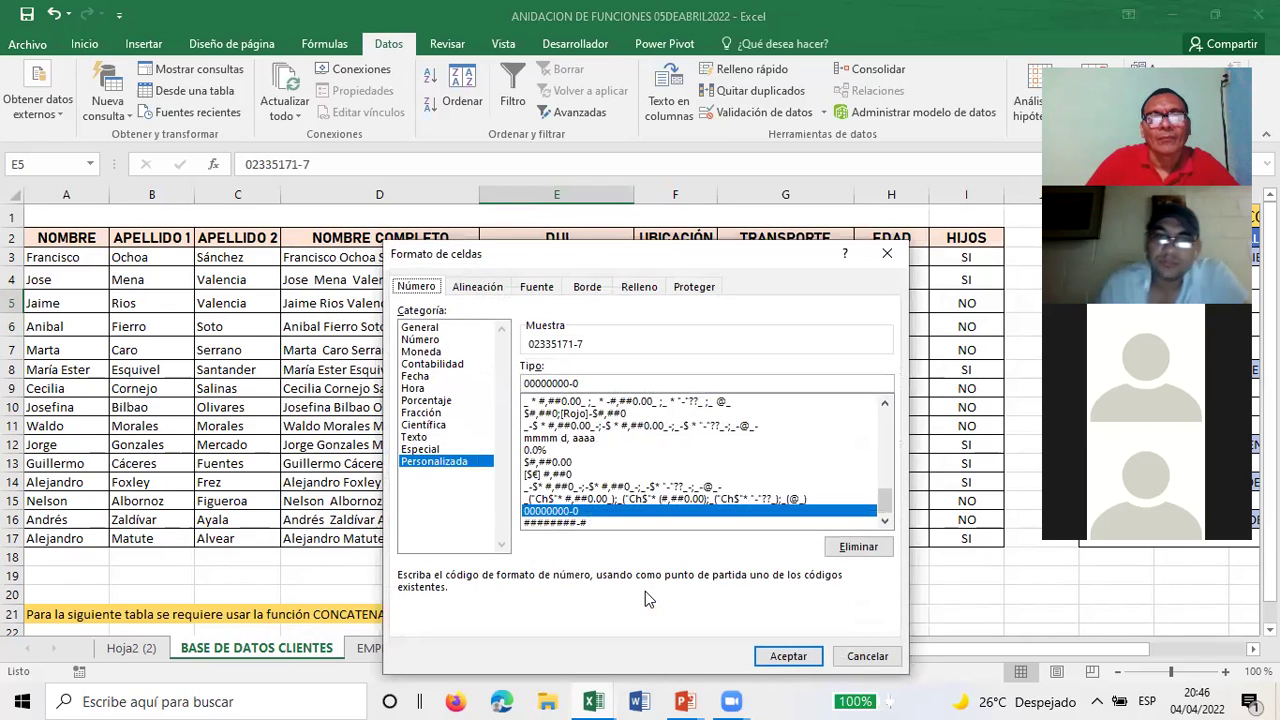
{"action": "left_click", "coordinate": [887, 253]}
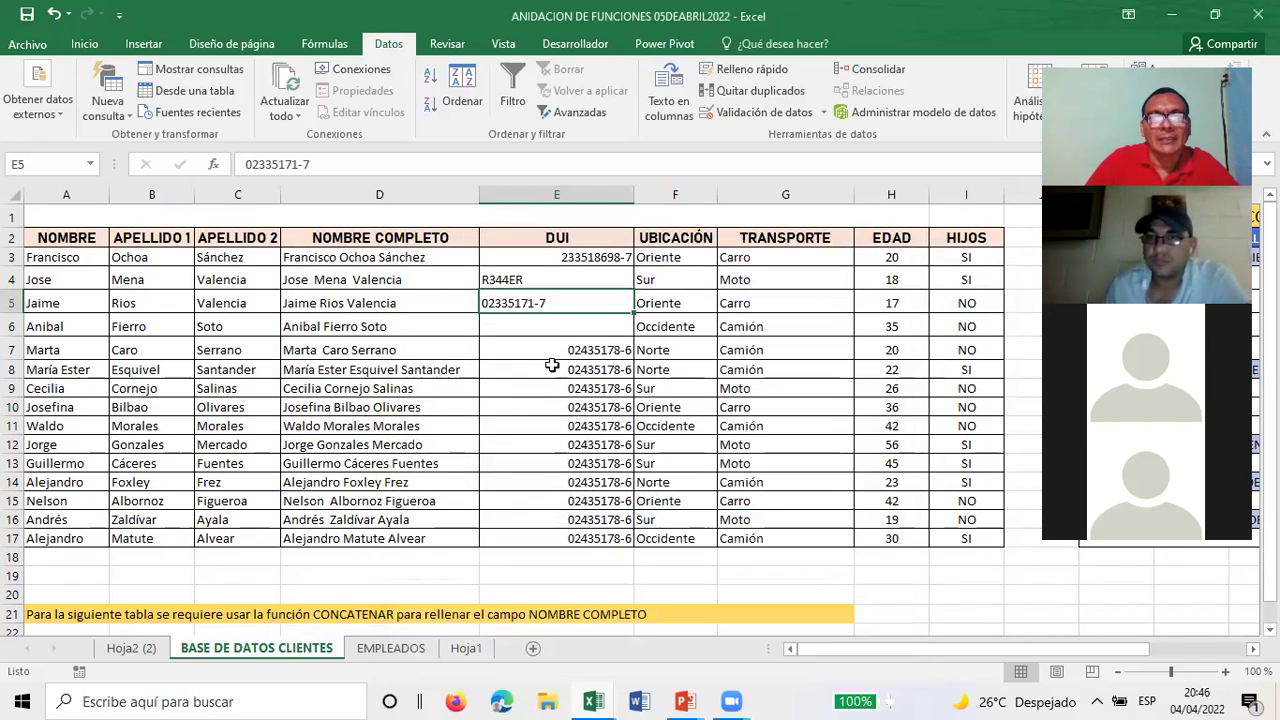
{"action": "left_click", "coordinate": [556, 328]}
{"action": "right_click", "coordinate": [557, 328]}
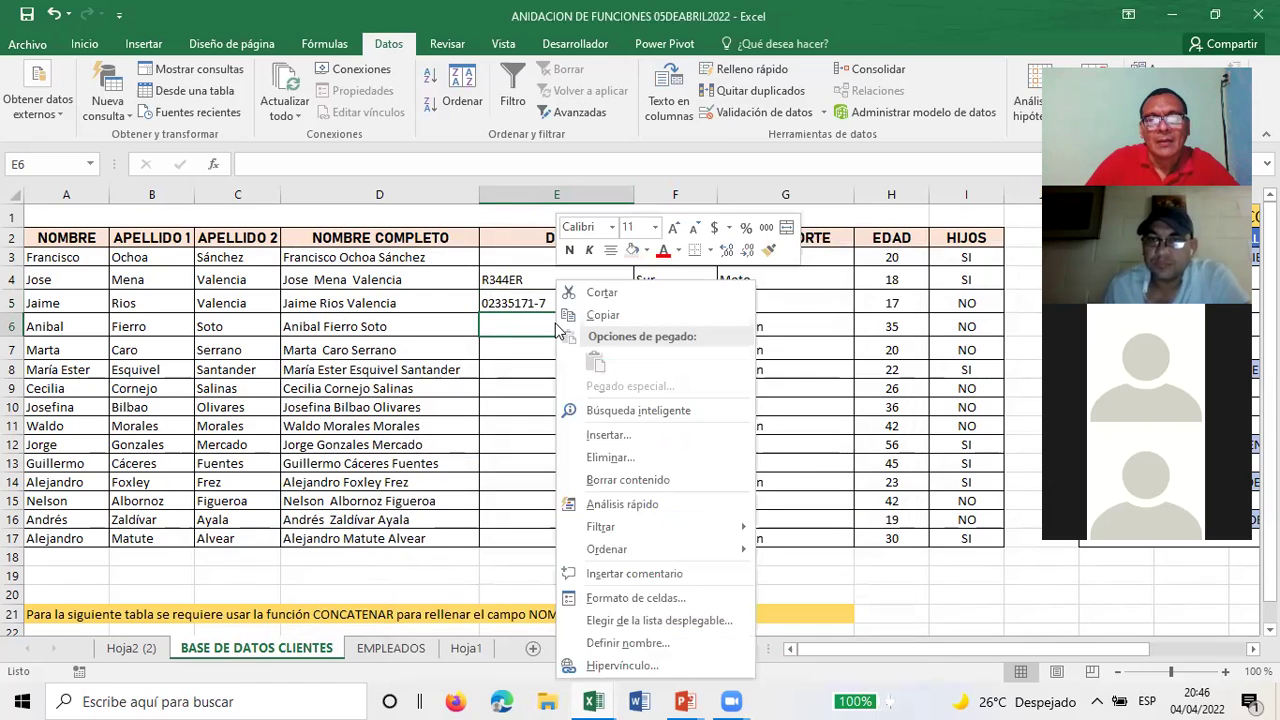
{"action": "left_click", "coordinate": [603, 599]}
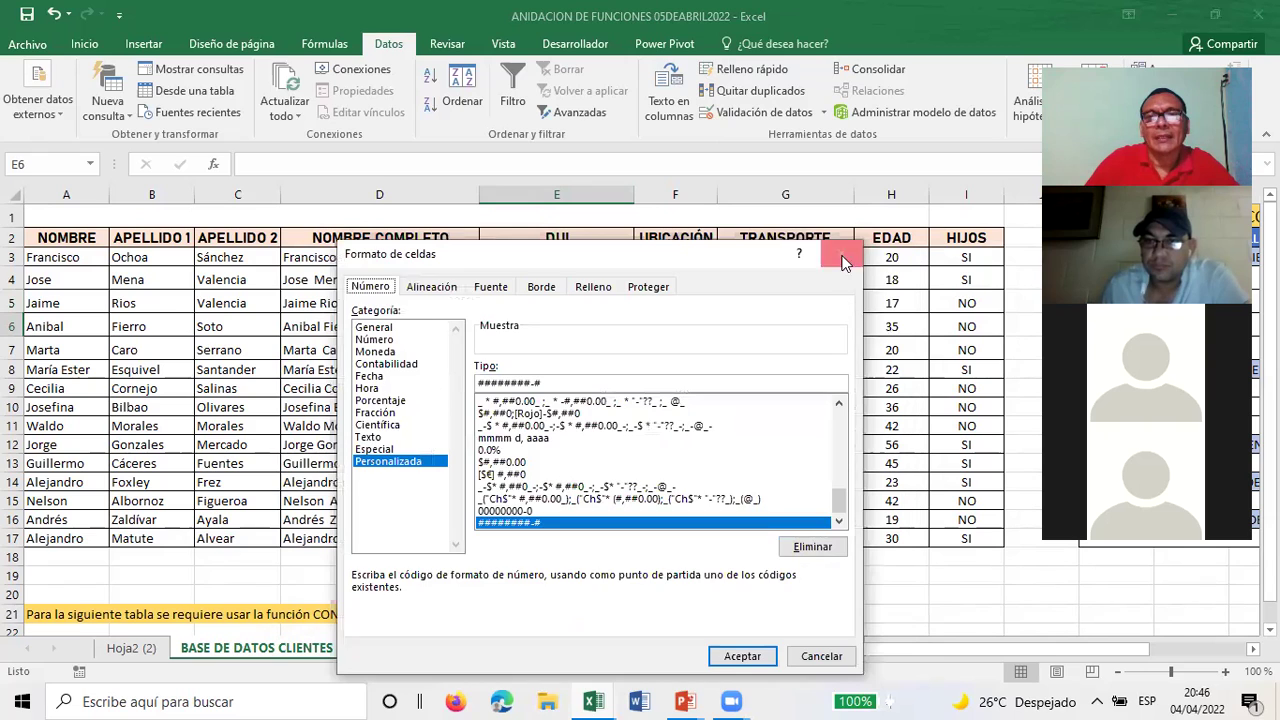
{"action": "left_click", "coordinate": [841, 253]}
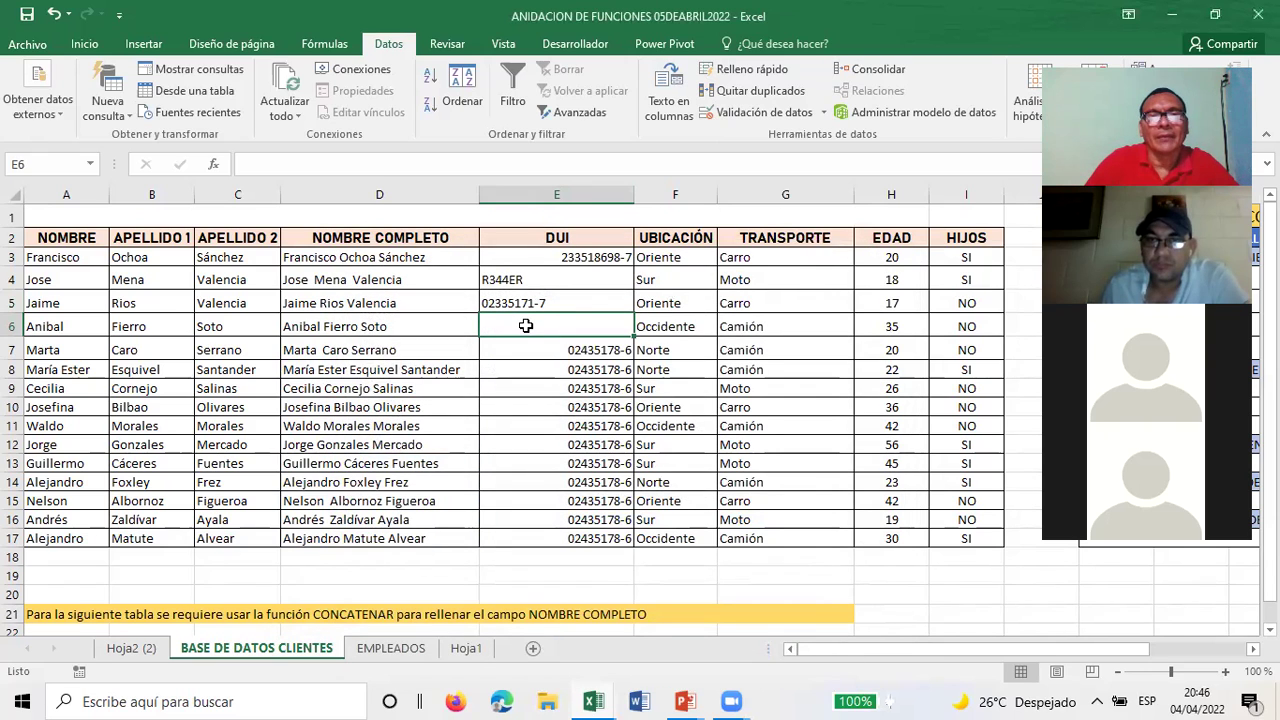
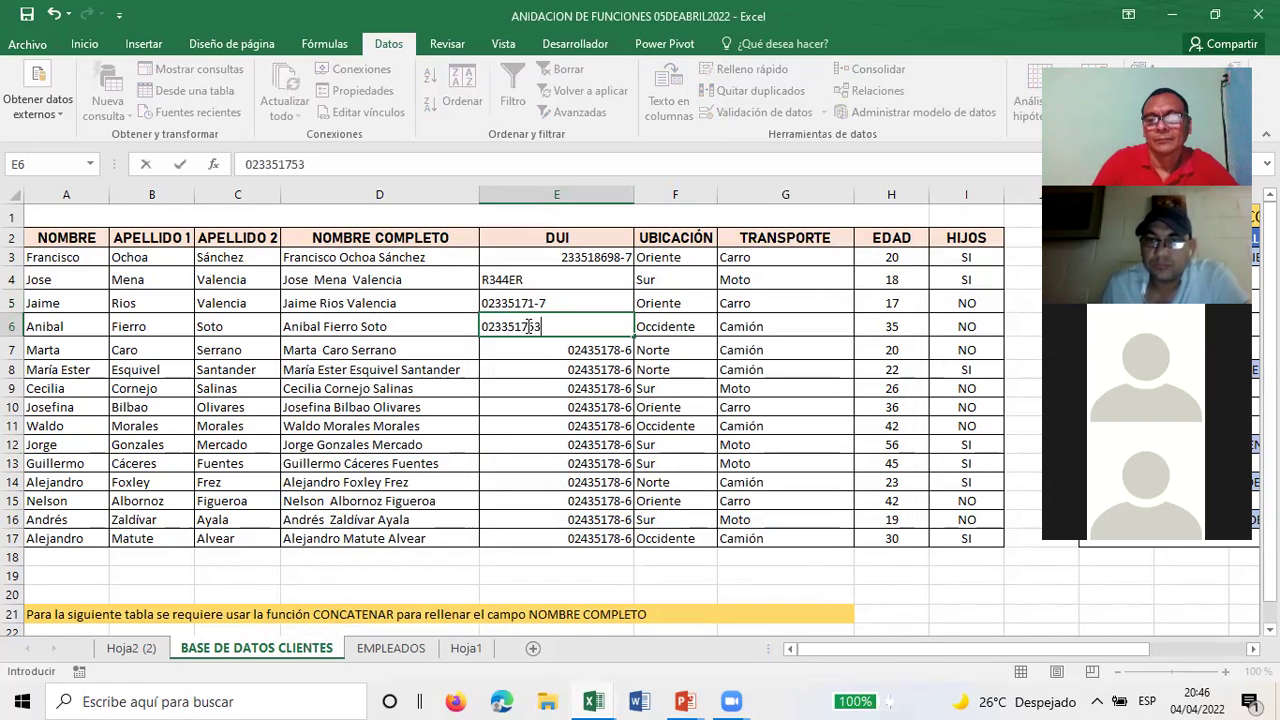
{"action": "key", "text": "Return"}
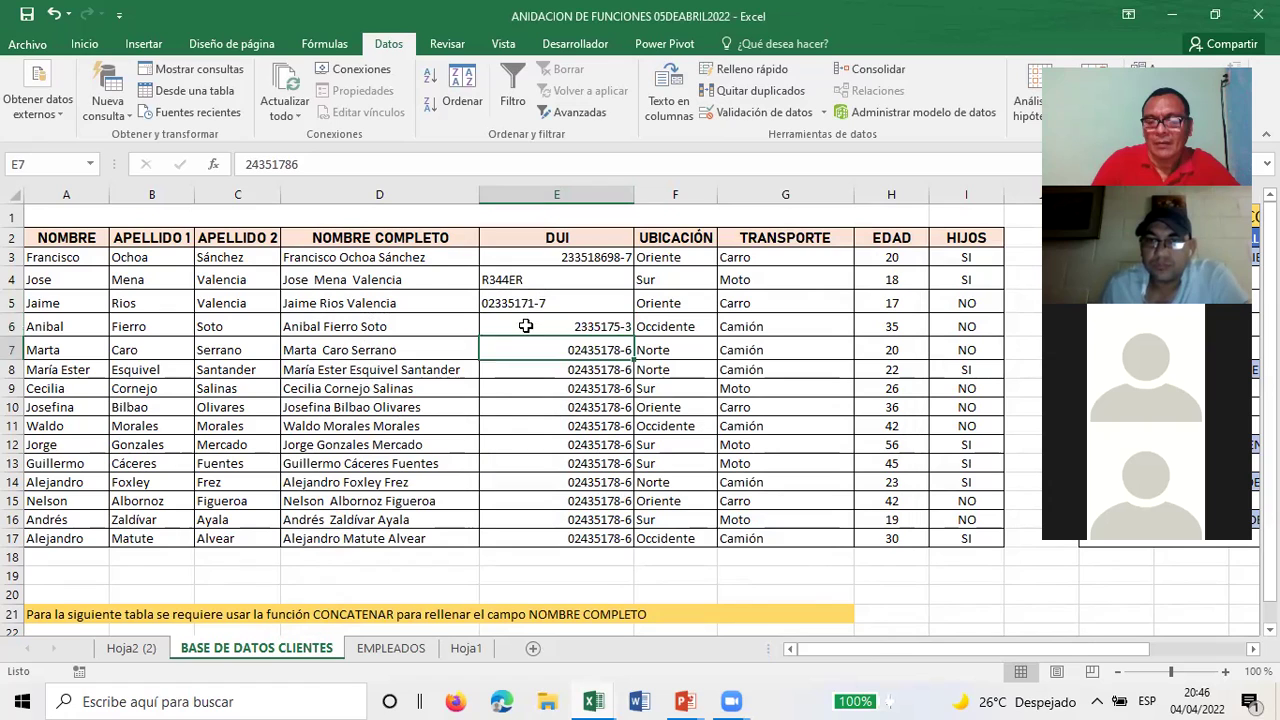
{"action": "left_click", "coordinate": [525, 326]}
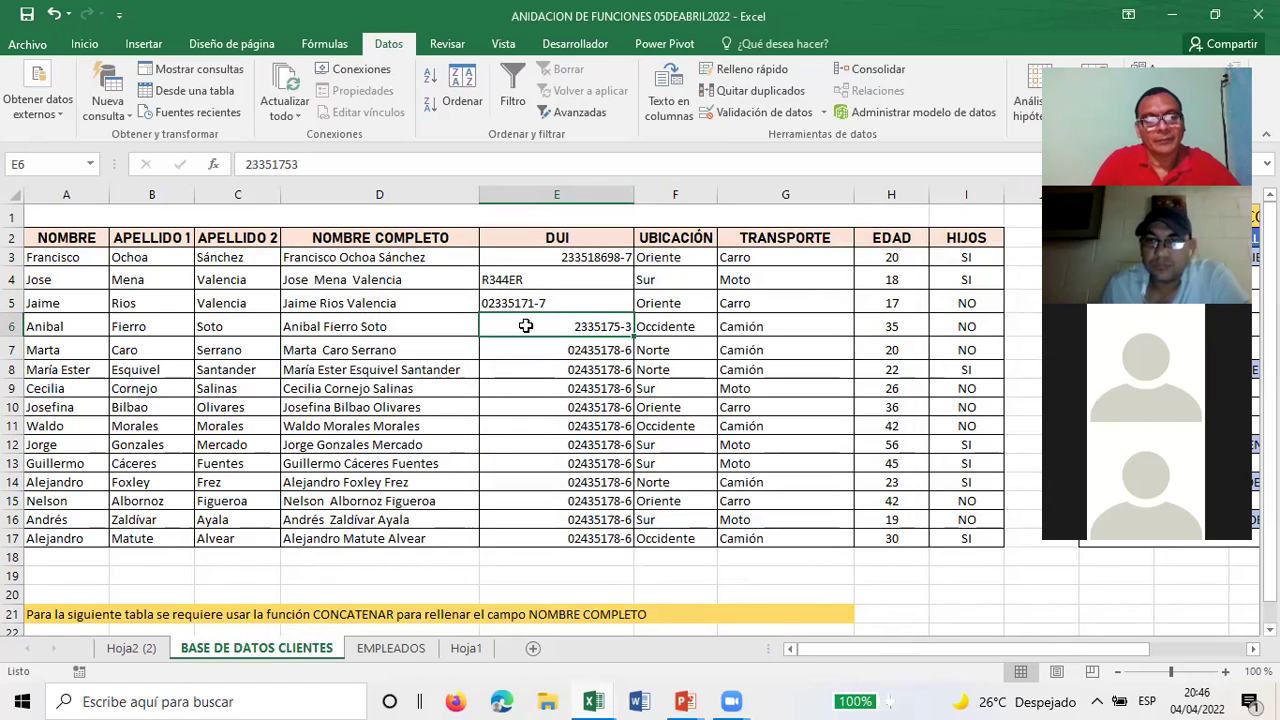
{"action": "type", "text": "E3023"}
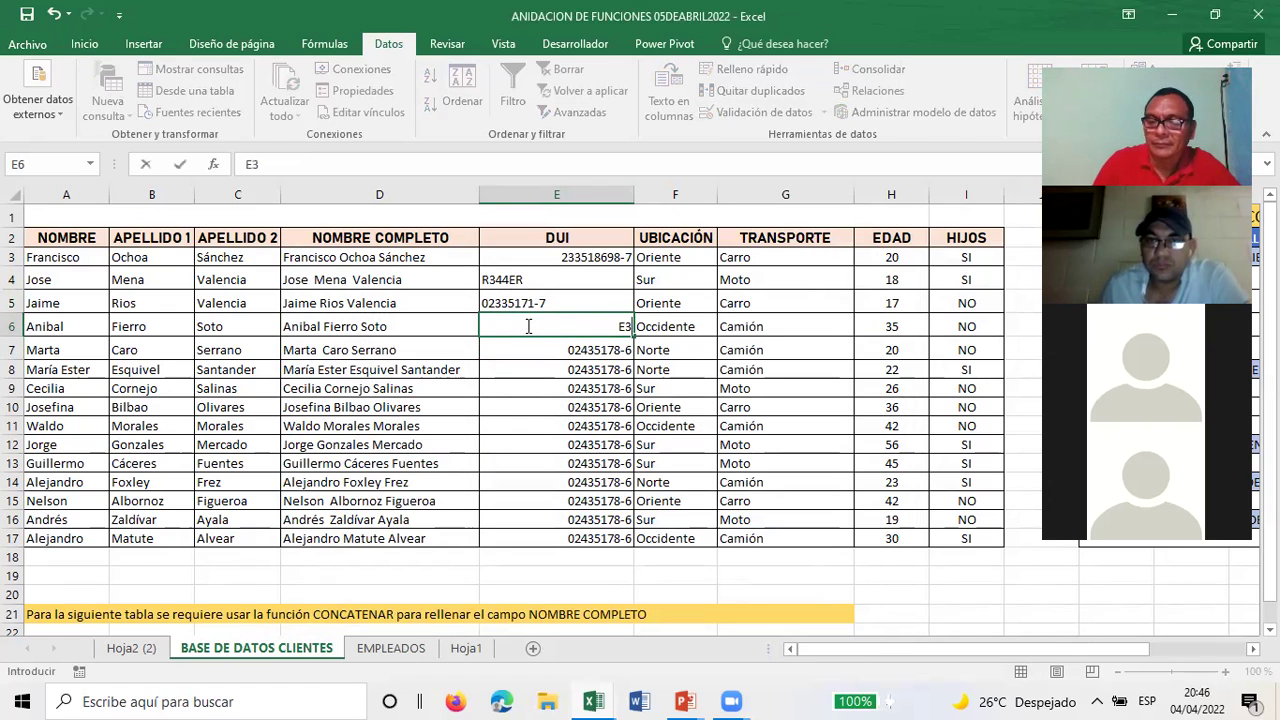
{"action": "type", "text": "587954"}
{"action": "key", "text": "Return"}
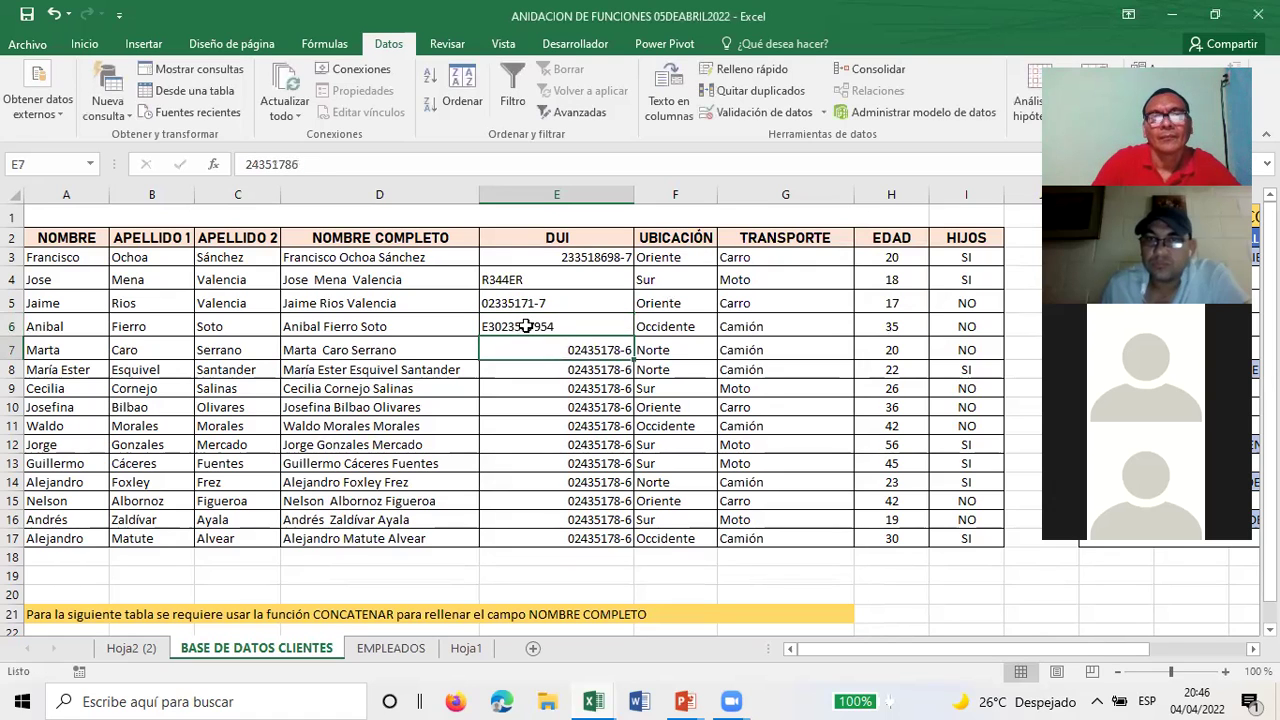
{"action": "left_click", "coordinate": [526, 326]}
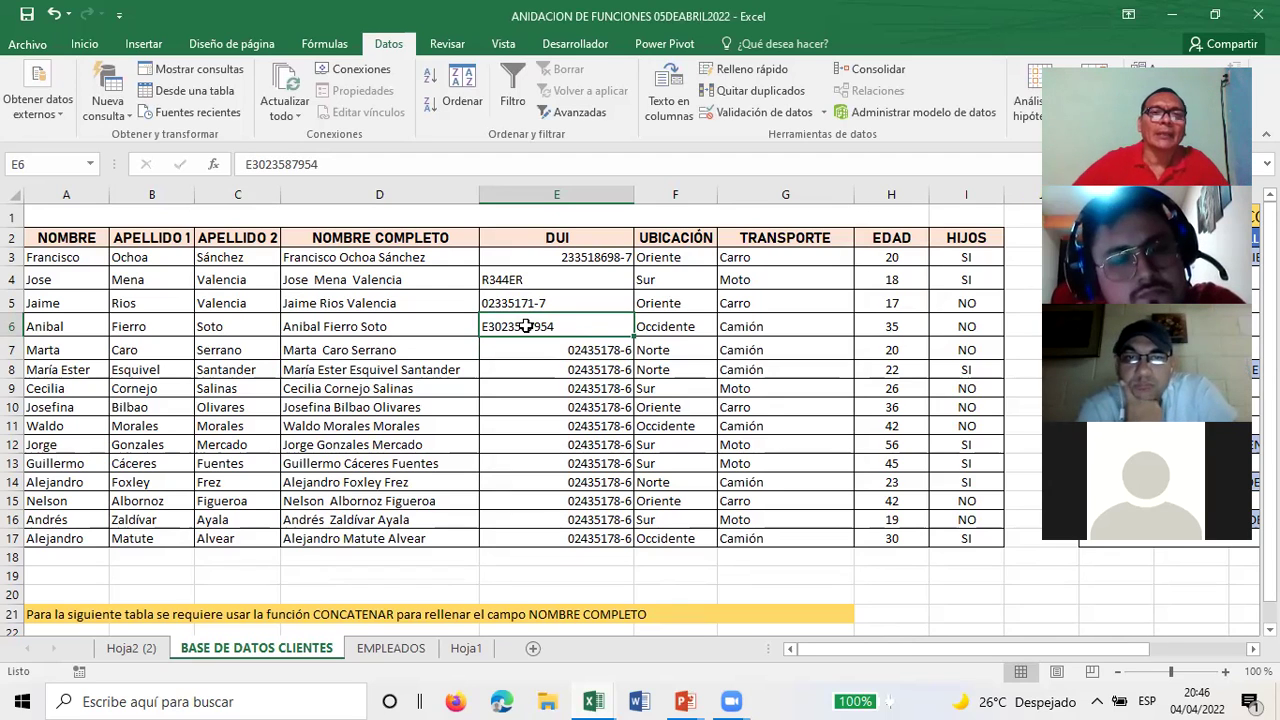
{"action": "left_click", "coordinate": [535, 303]}
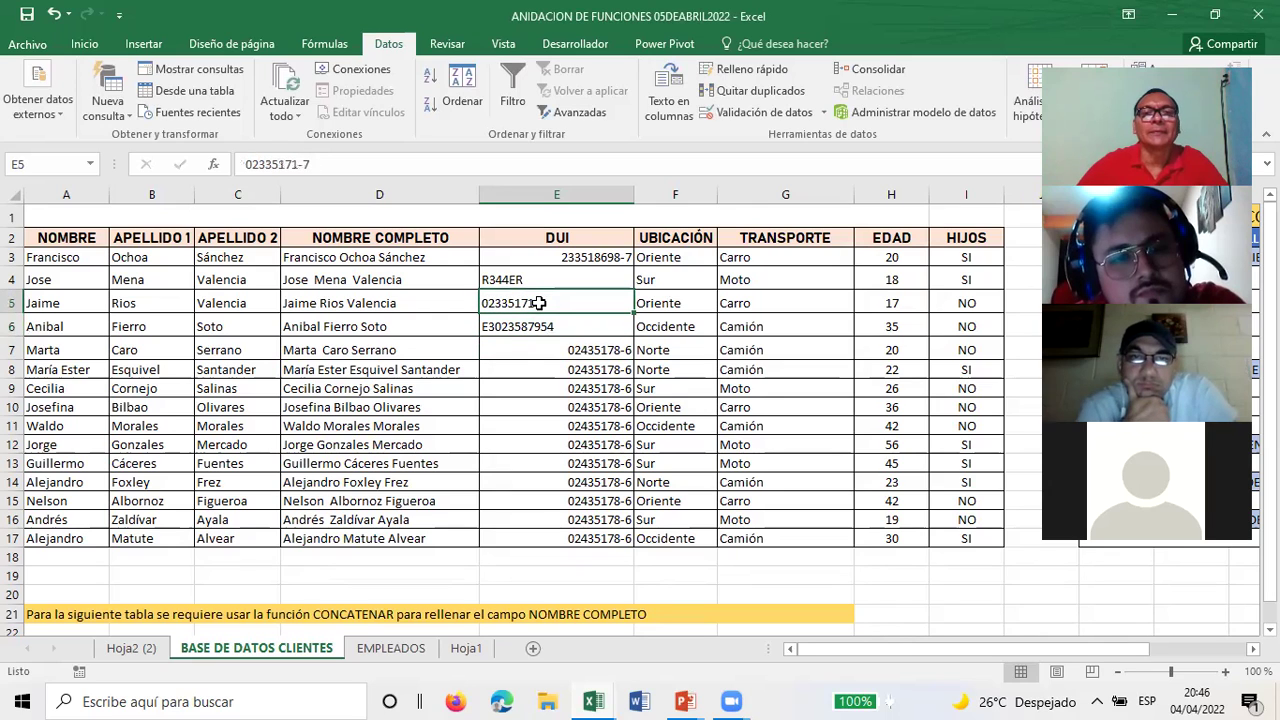
Step: Check the existing validation rules on E5 and E6, leaving them unchanged
{"action": "left_click", "coordinate": [762, 113]}
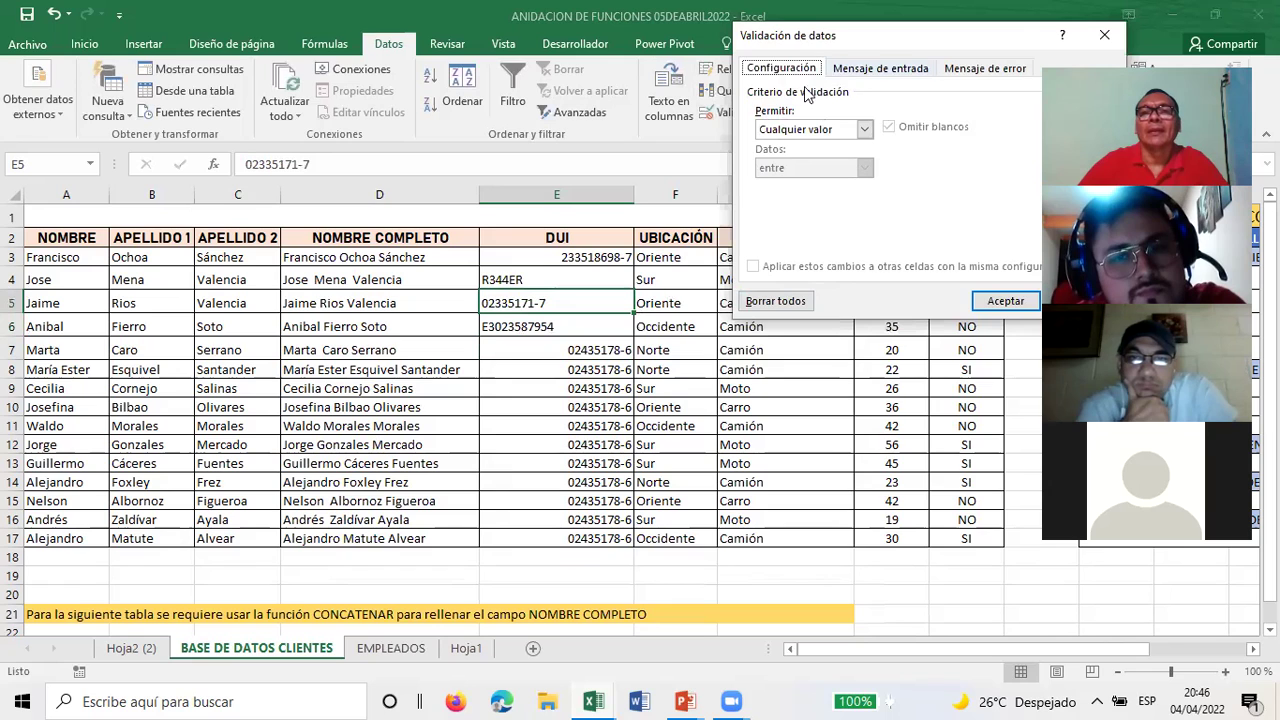
{"action": "left_click", "coordinate": [1005, 300]}
{"action": "left_click", "coordinate": [525, 327]}
{"action": "right_click", "coordinate": [525, 327]}
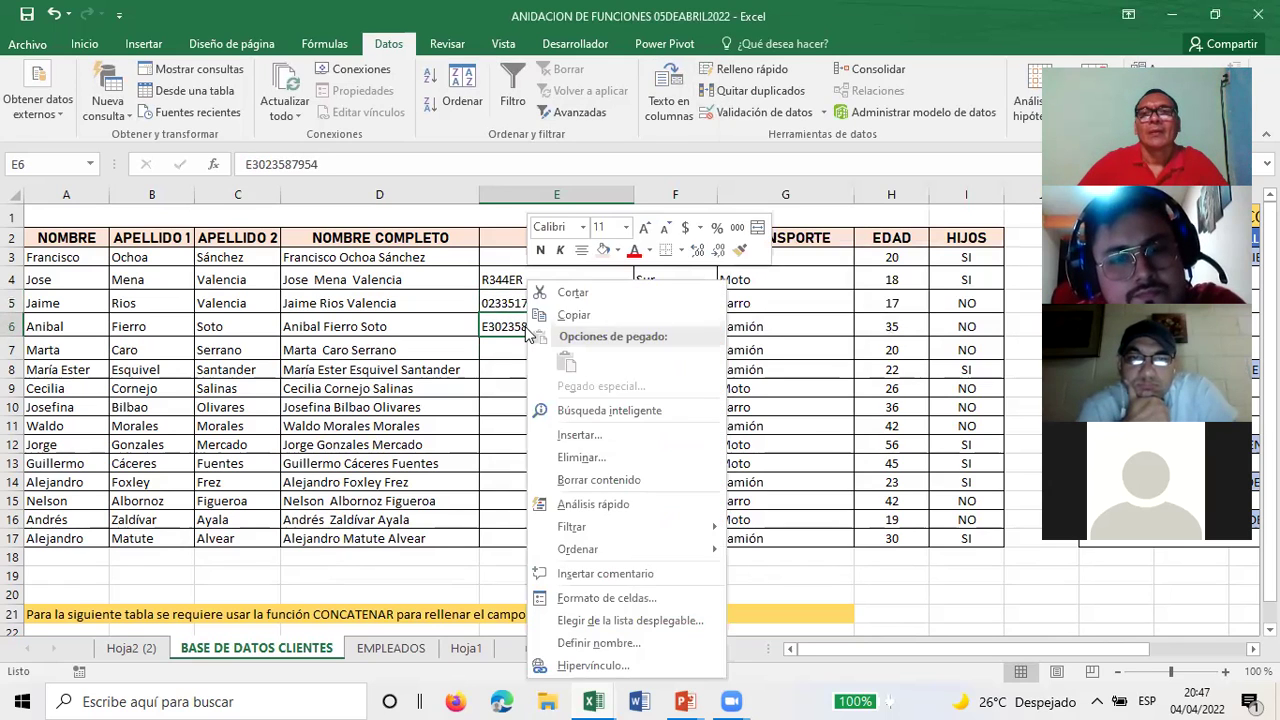
{"action": "left_click", "coordinate": [754, 112]}
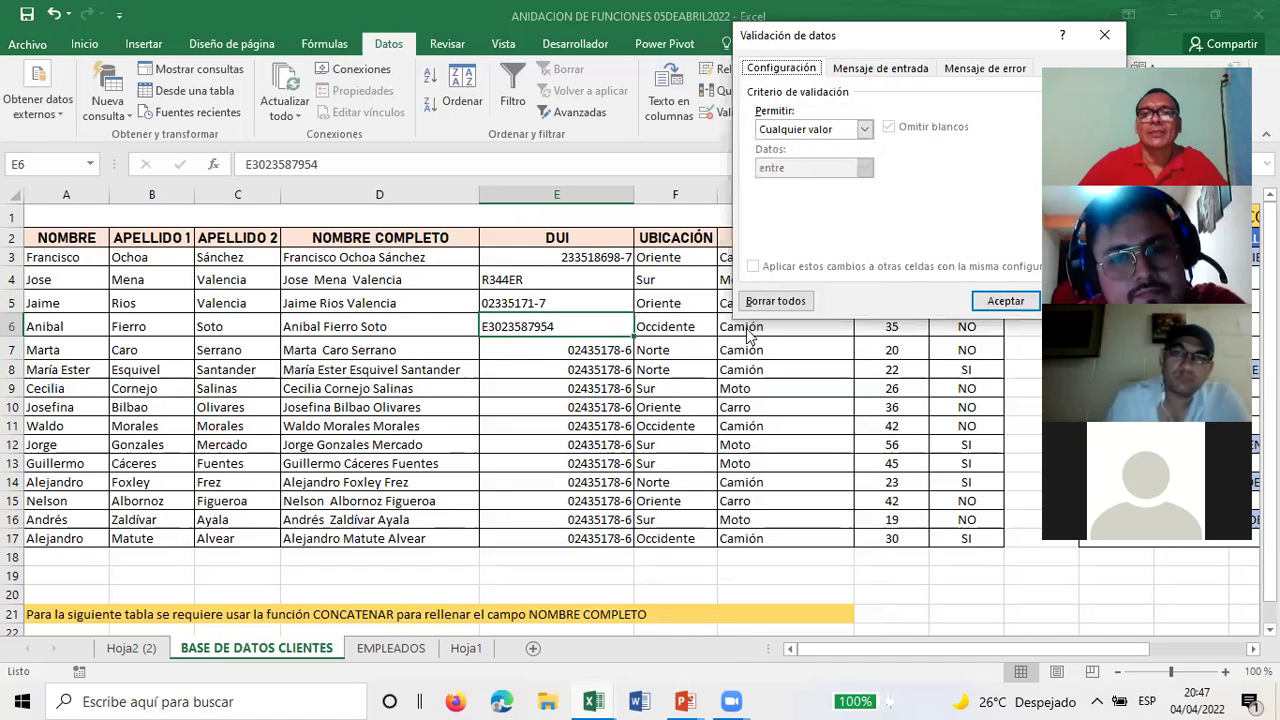
{"action": "key", "text": "Escape"}
Step: Validate E3 to allow only whole numbers between 0 and 9
{"action": "left_click", "coordinate": [578, 257]}
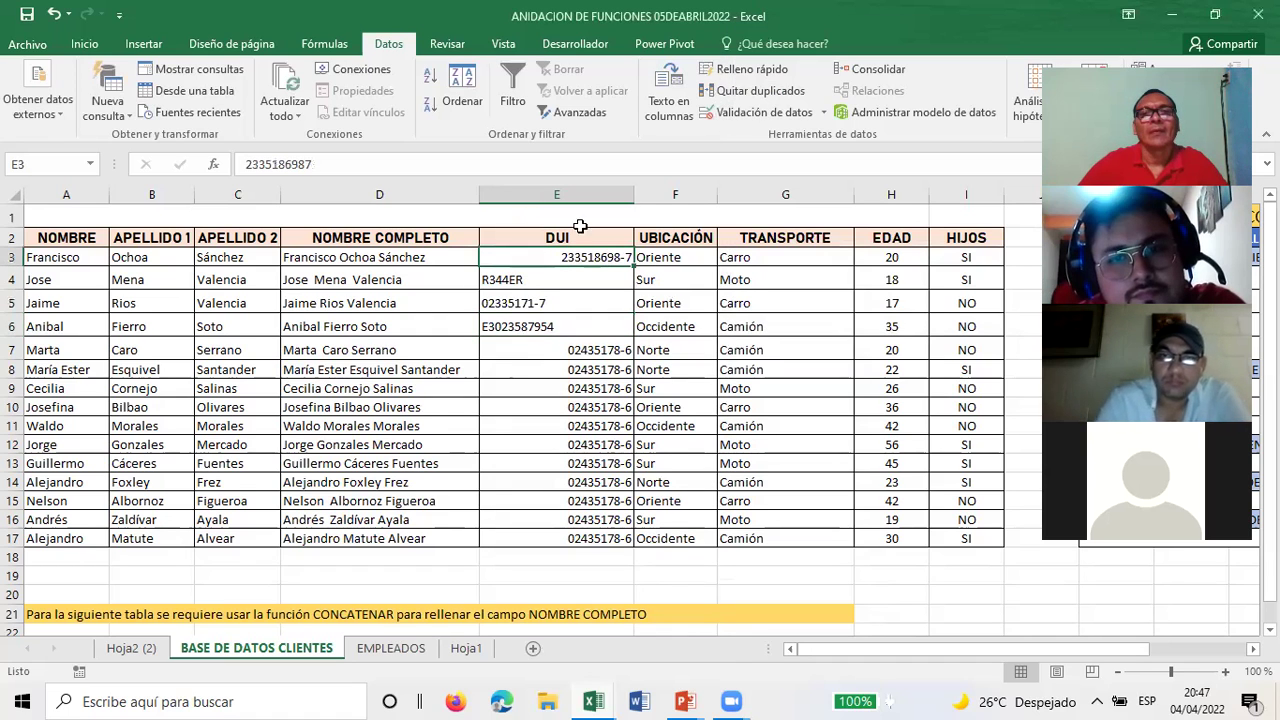
{"action": "left_click", "coordinate": [727, 117]}
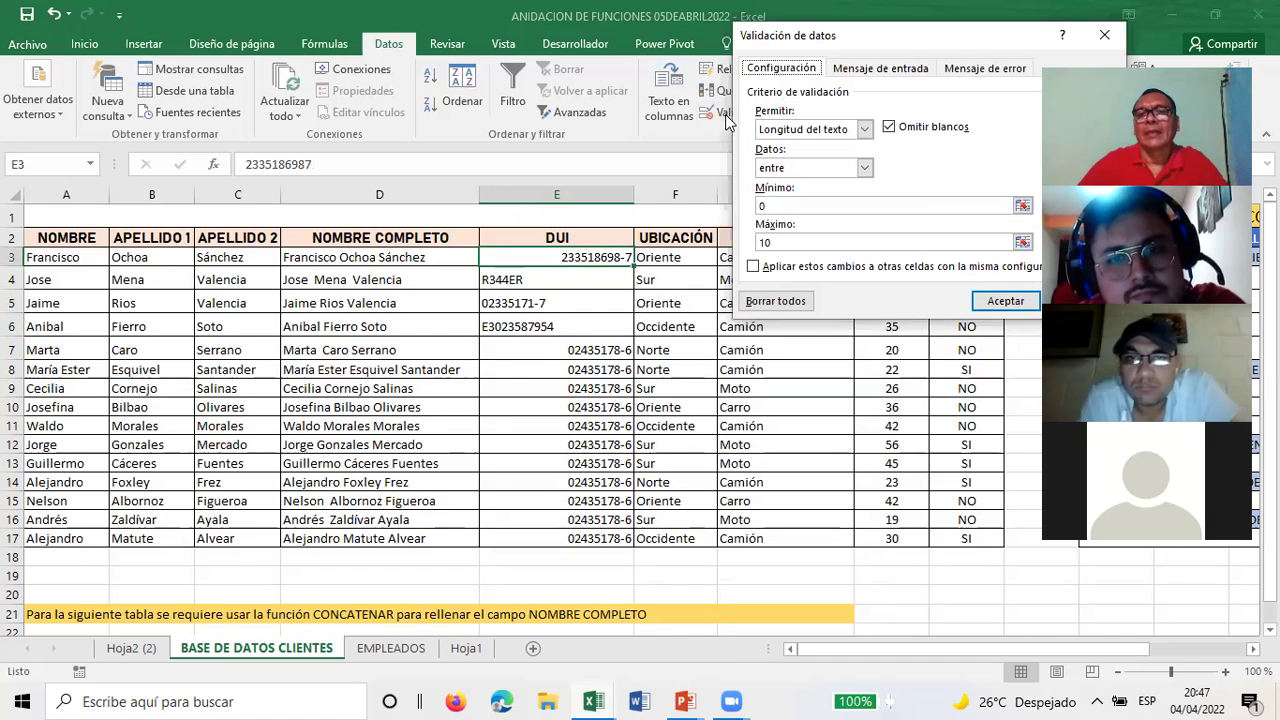
{"action": "left_click", "coordinate": [865, 130]}
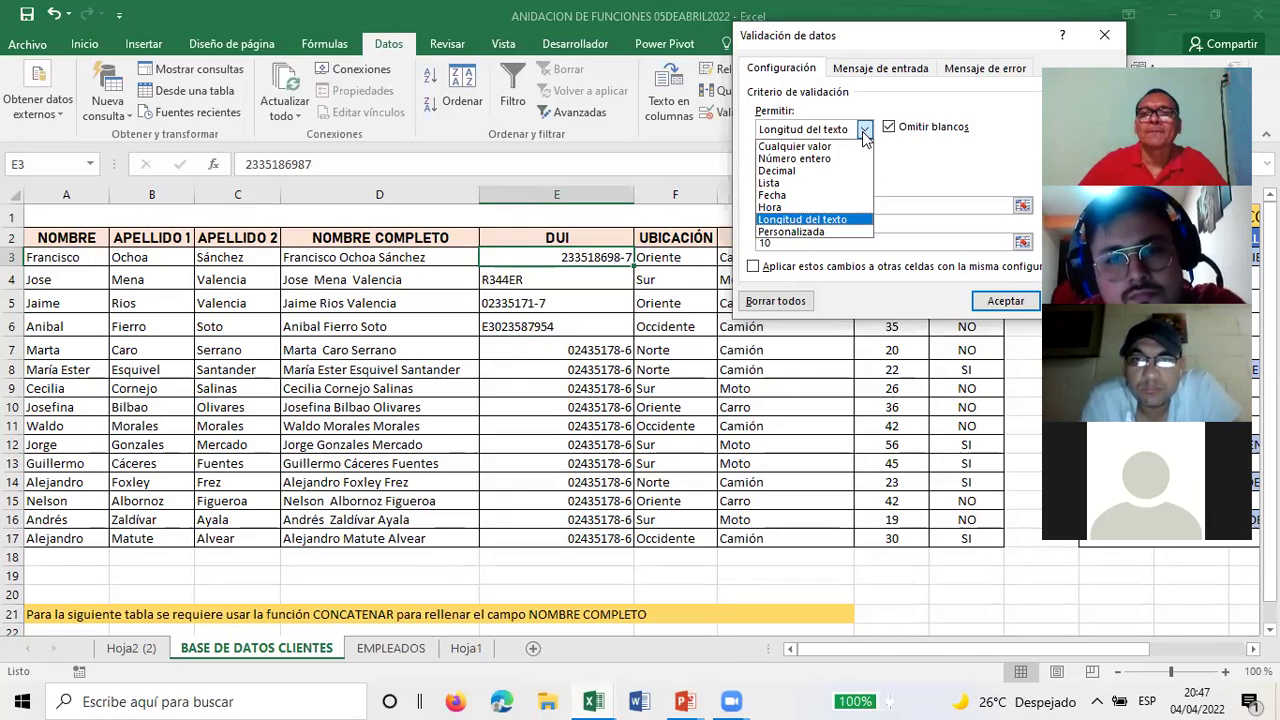
{"action": "left_click", "coordinate": [795, 159]}
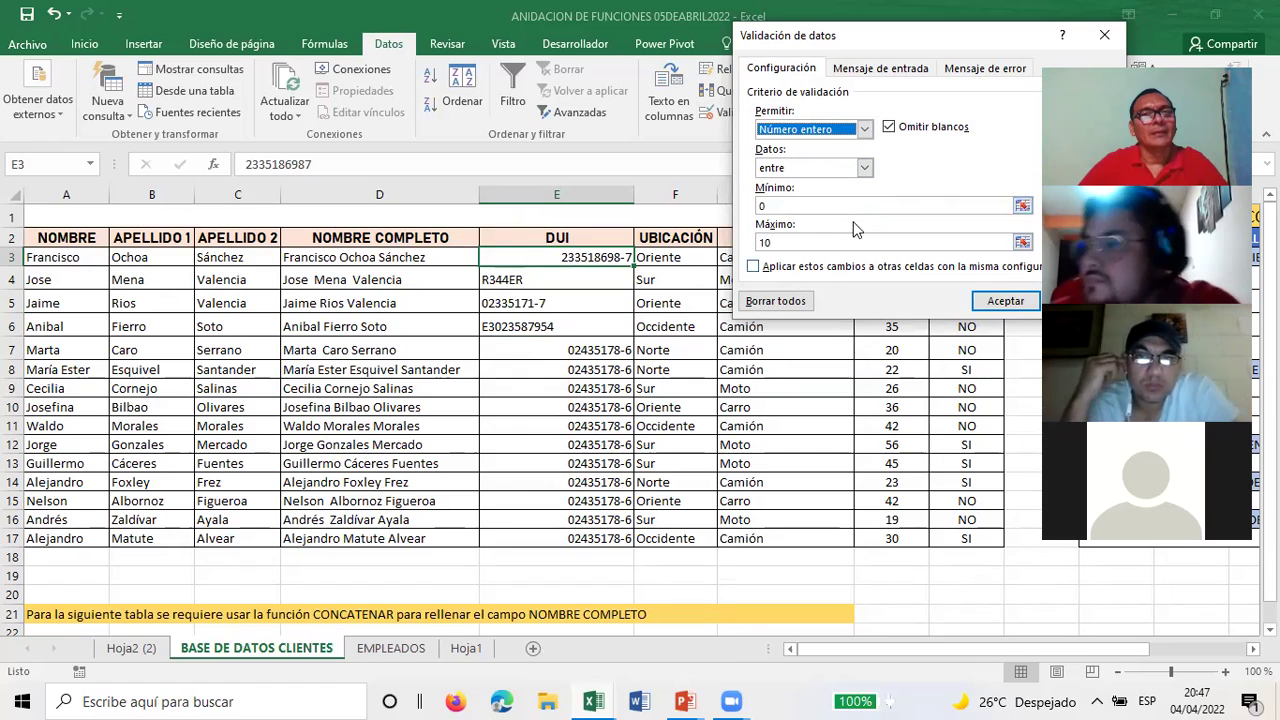
{"action": "left_click", "coordinate": [789, 242]}
{"action": "key", "text": "BackSpace"}
{"action": "key", "text": "BackSpace"}
{"action": "type", "text": "9"}
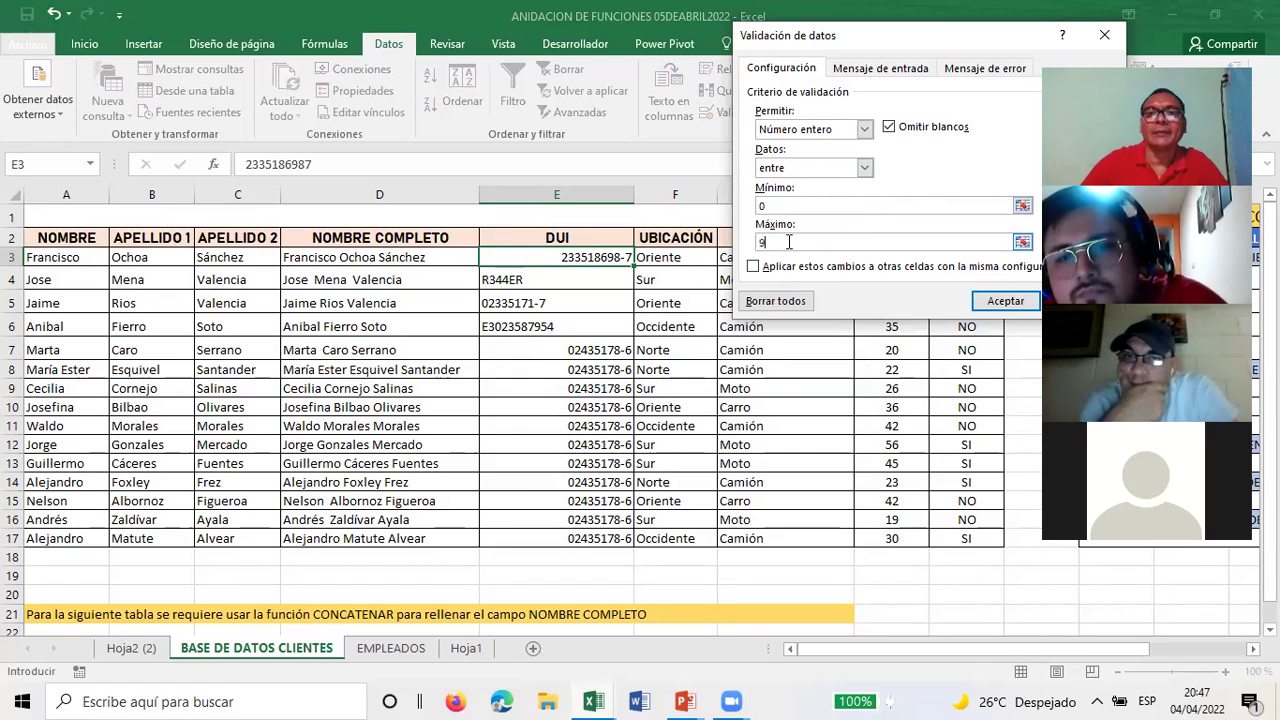
{"action": "left_click", "coordinate": [1003, 301]}
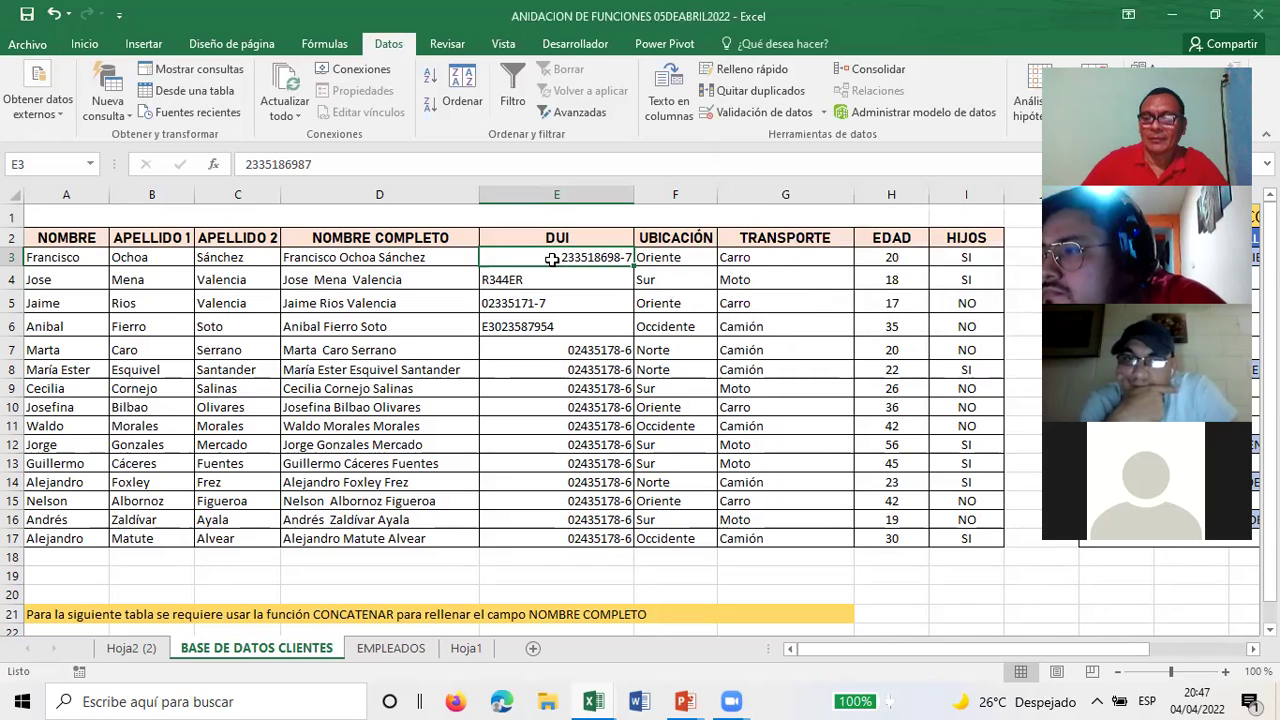
{"action": "type", "text": "02"}
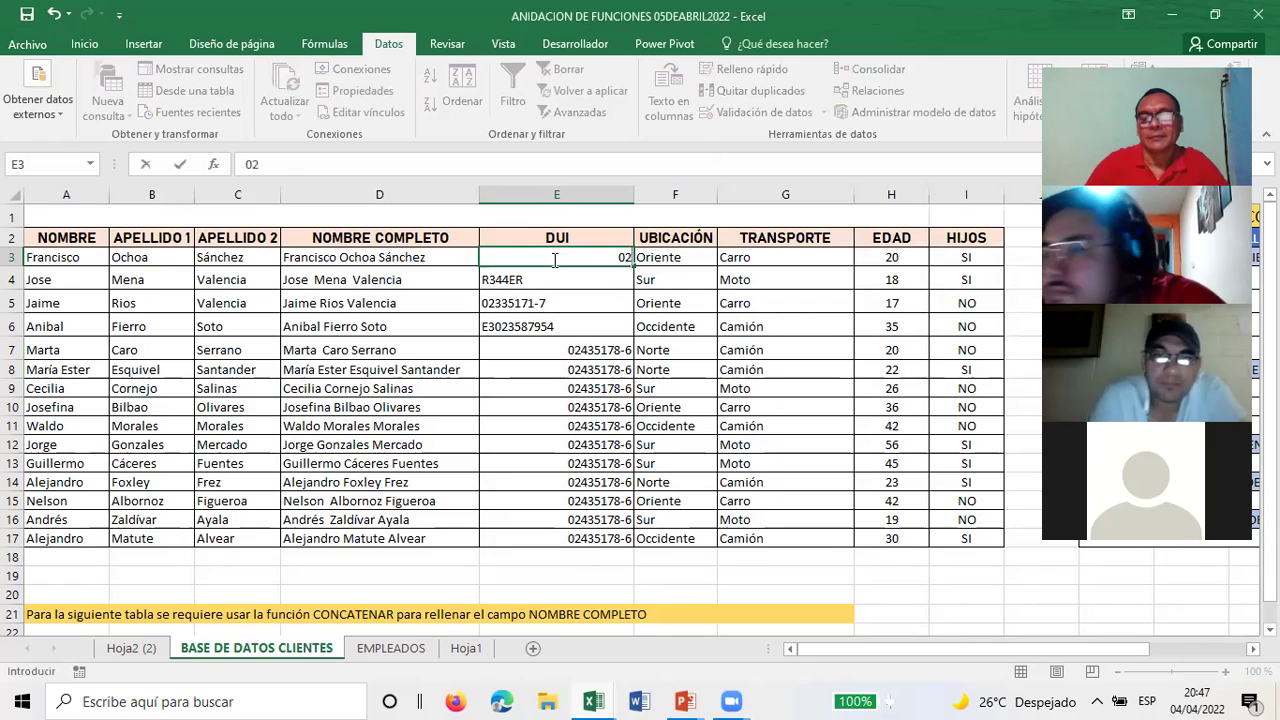
{"action": "type", "text": "3568974"}
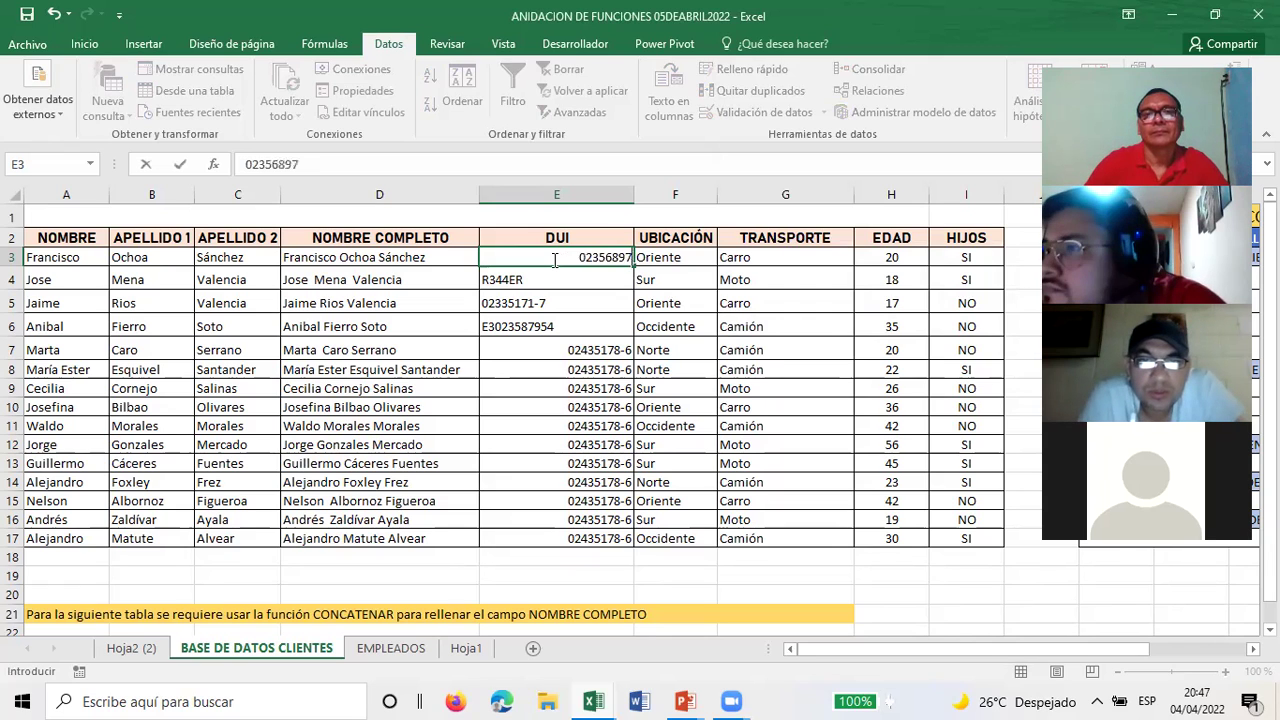
{"action": "type", "text": "1"}
{"action": "key", "text": "Return"}
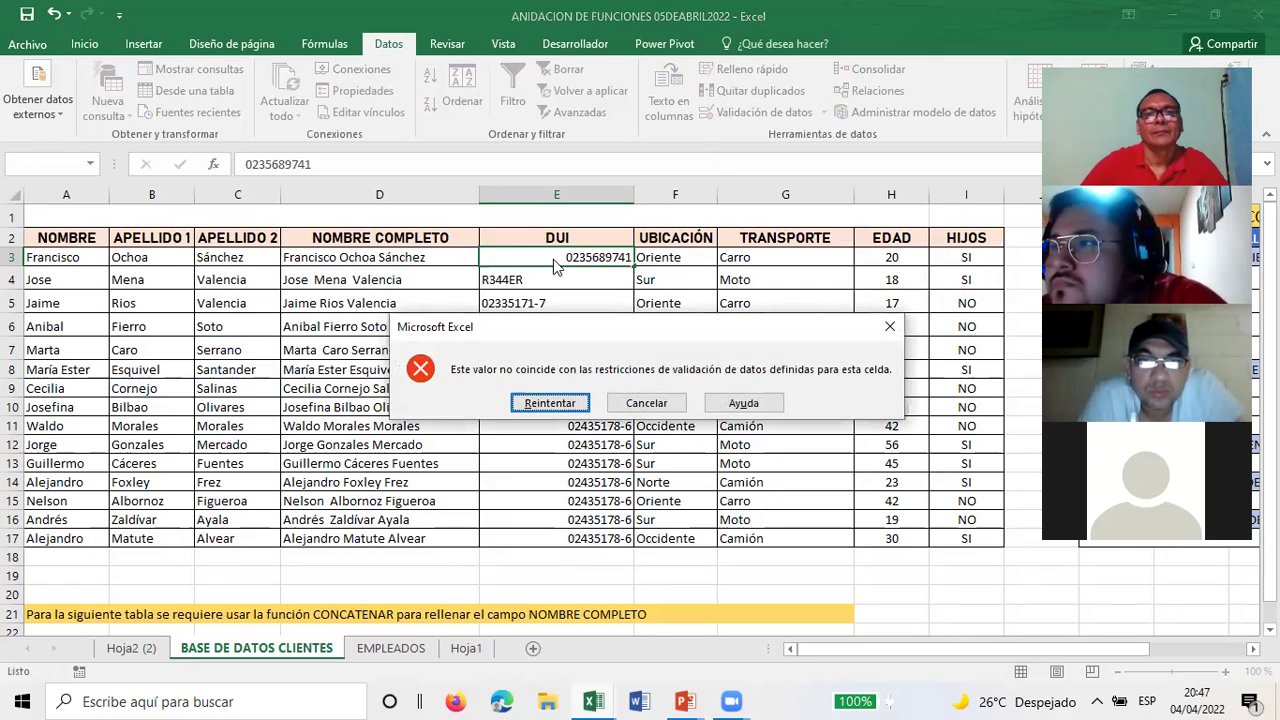
{"action": "left_click", "coordinate": [570, 402]}
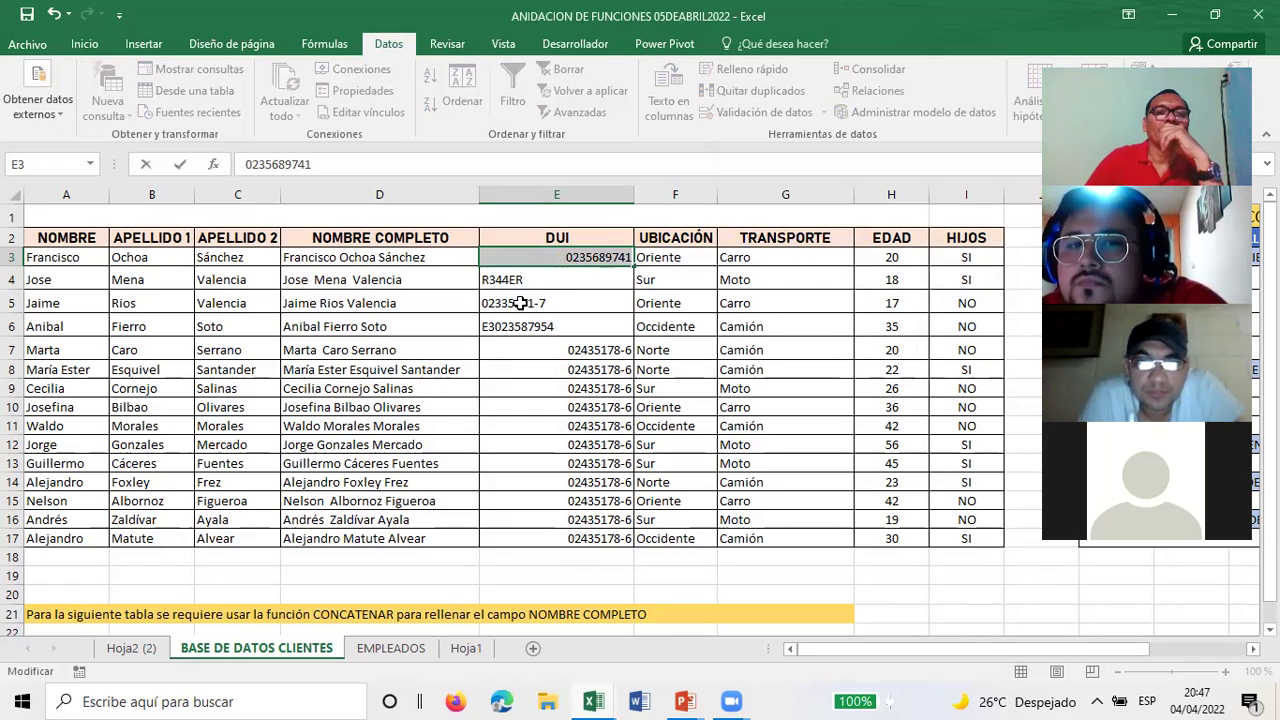
{"action": "key", "text": "Return"}
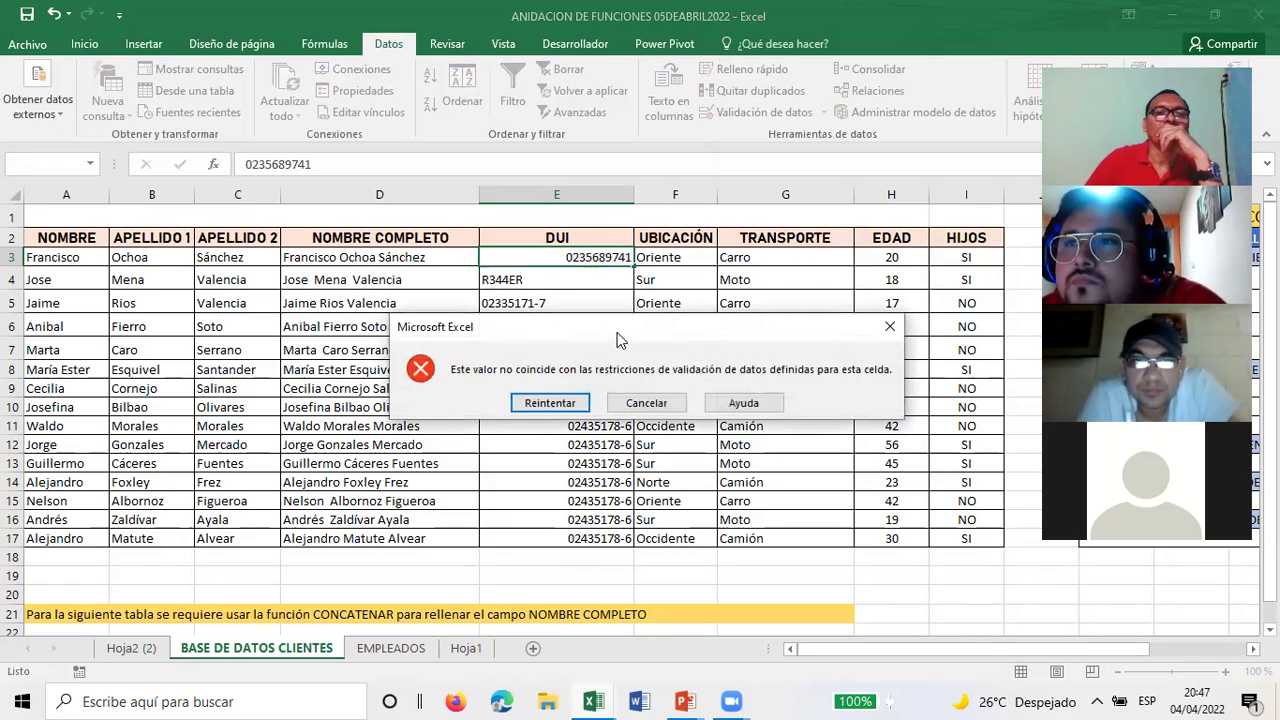
{"action": "left_click", "coordinate": [624, 403]}
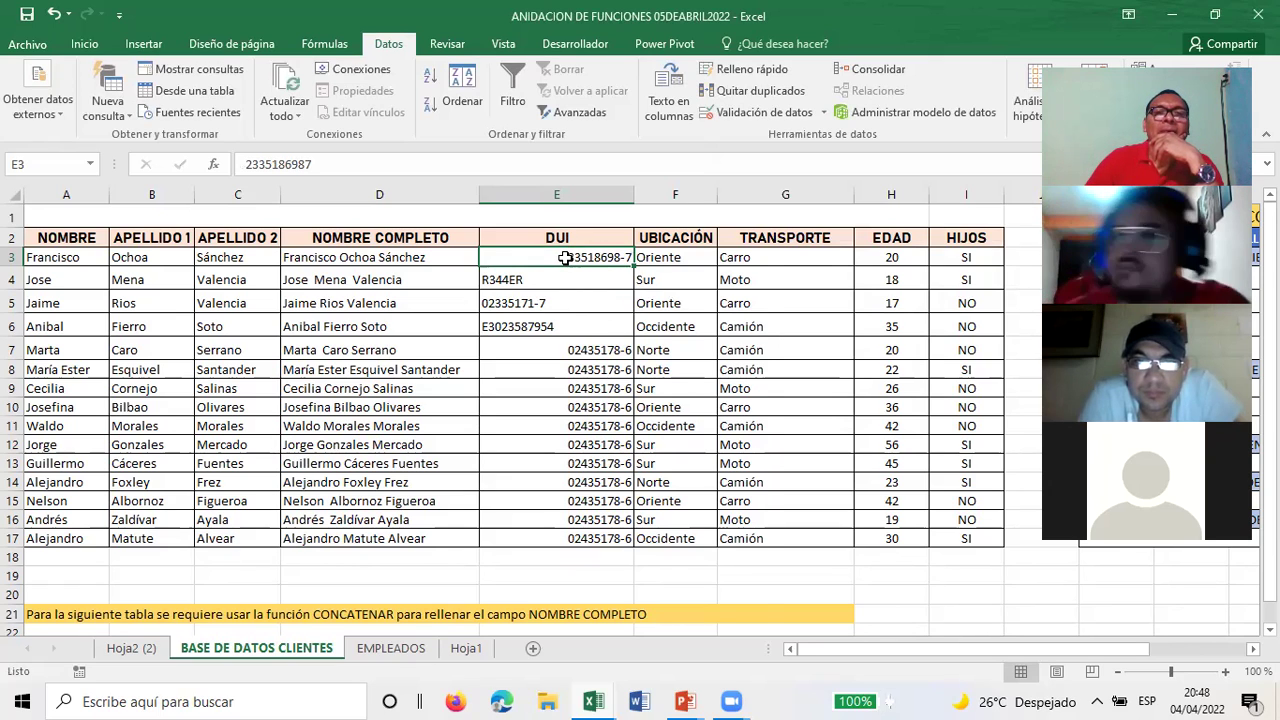
{"action": "right_click", "coordinate": [566, 258]}
{"action": "left_click", "coordinate": [645, 577]}
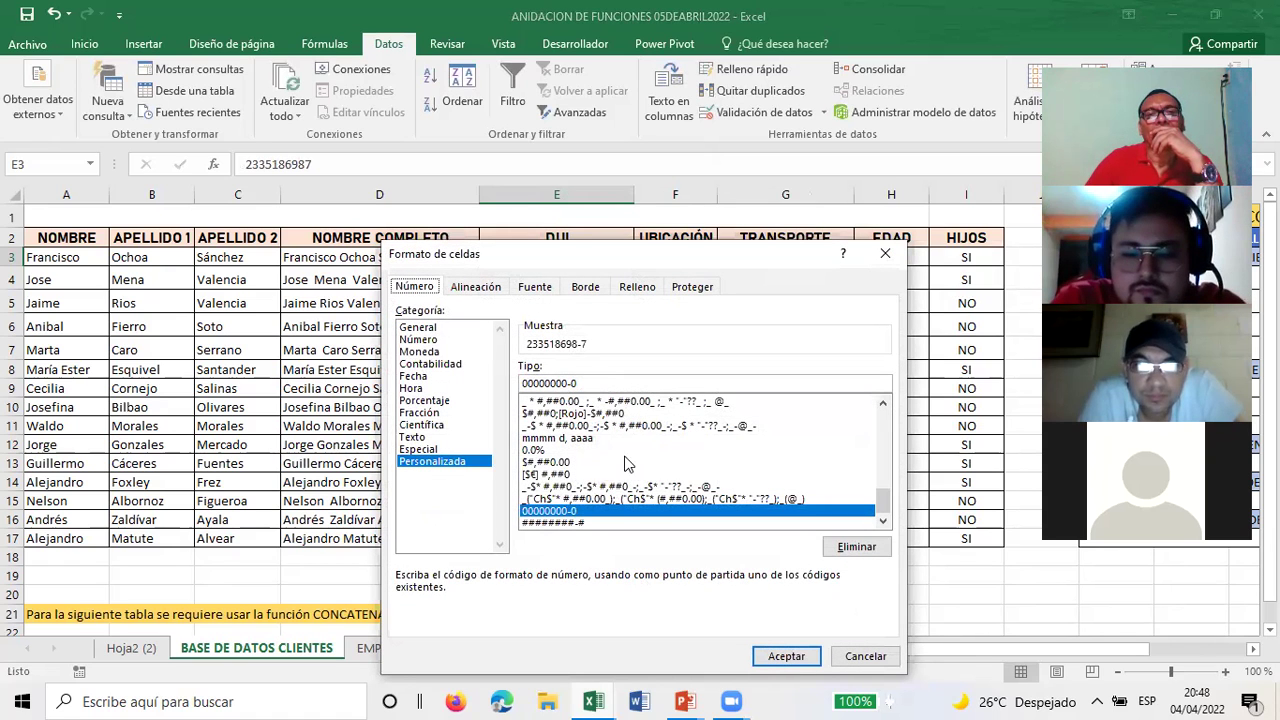
{"action": "left_click", "coordinate": [432, 332]}
{"action": "key", "text": "Return"}
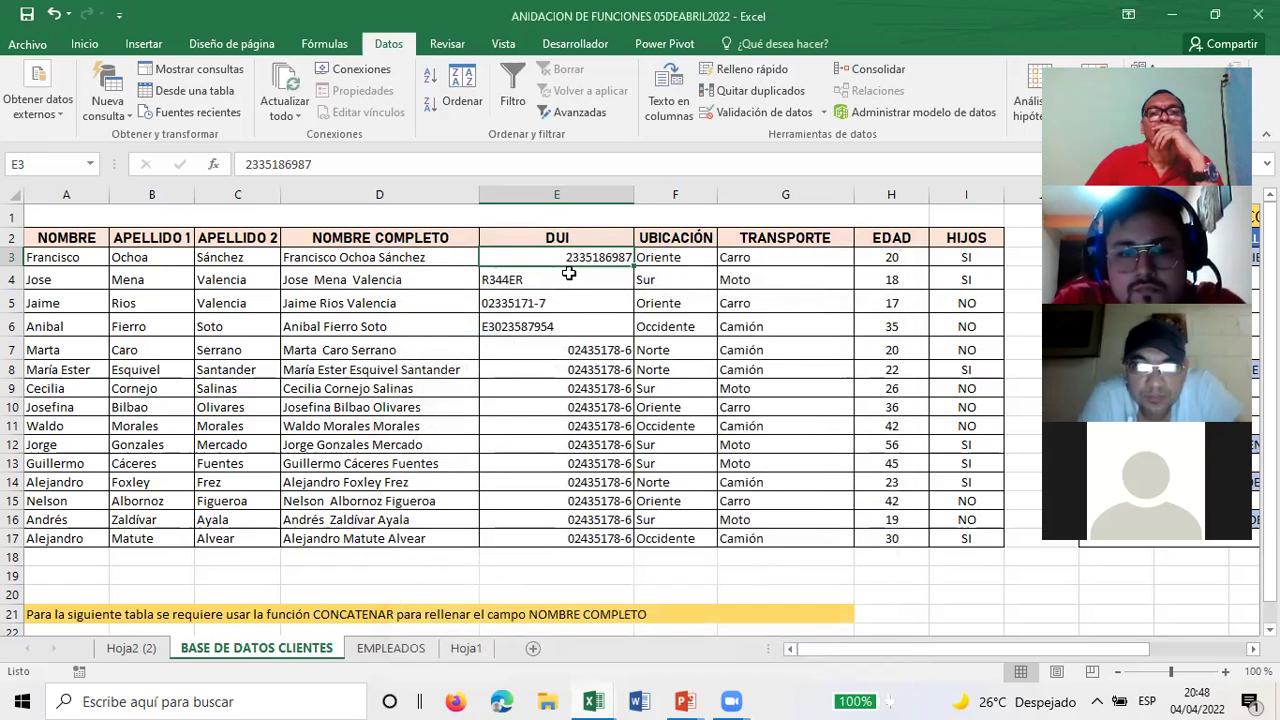
{"action": "left_click", "coordinate": [50, 18]}
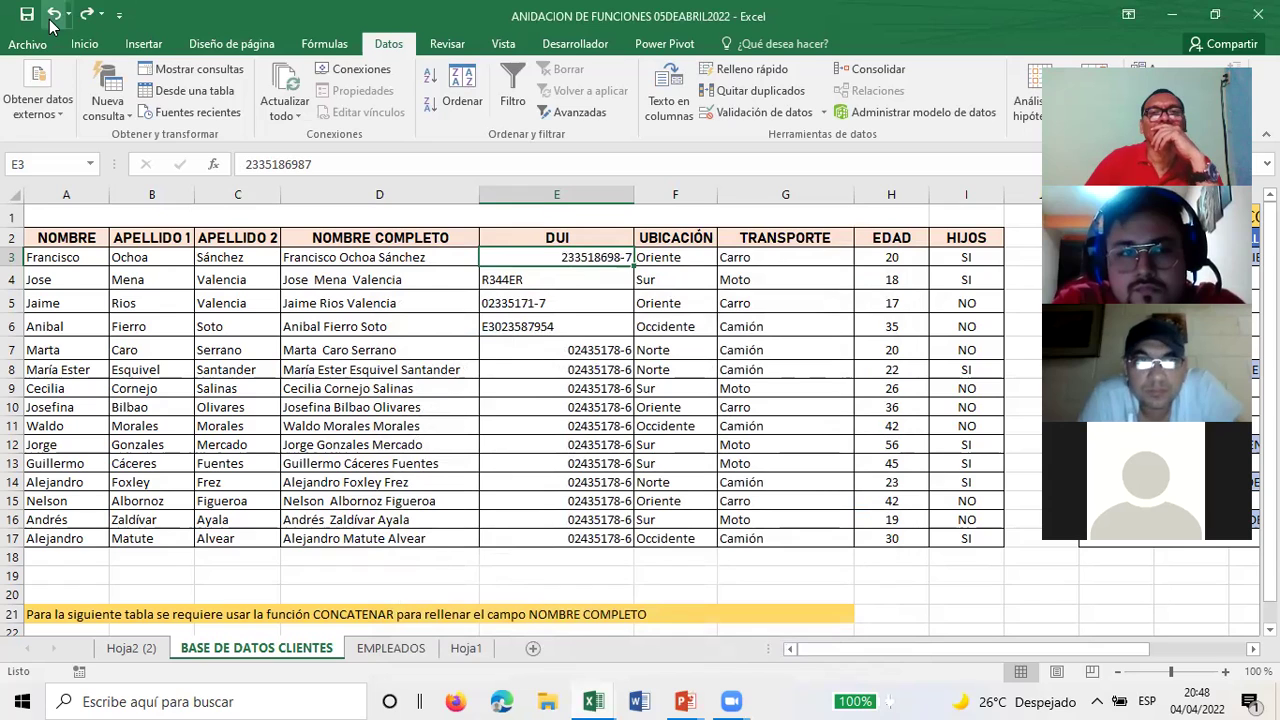
{"action": "left_click", "coordinate": [558, 270]}
{"action": "left_click", "coordinate": [560, 259]}
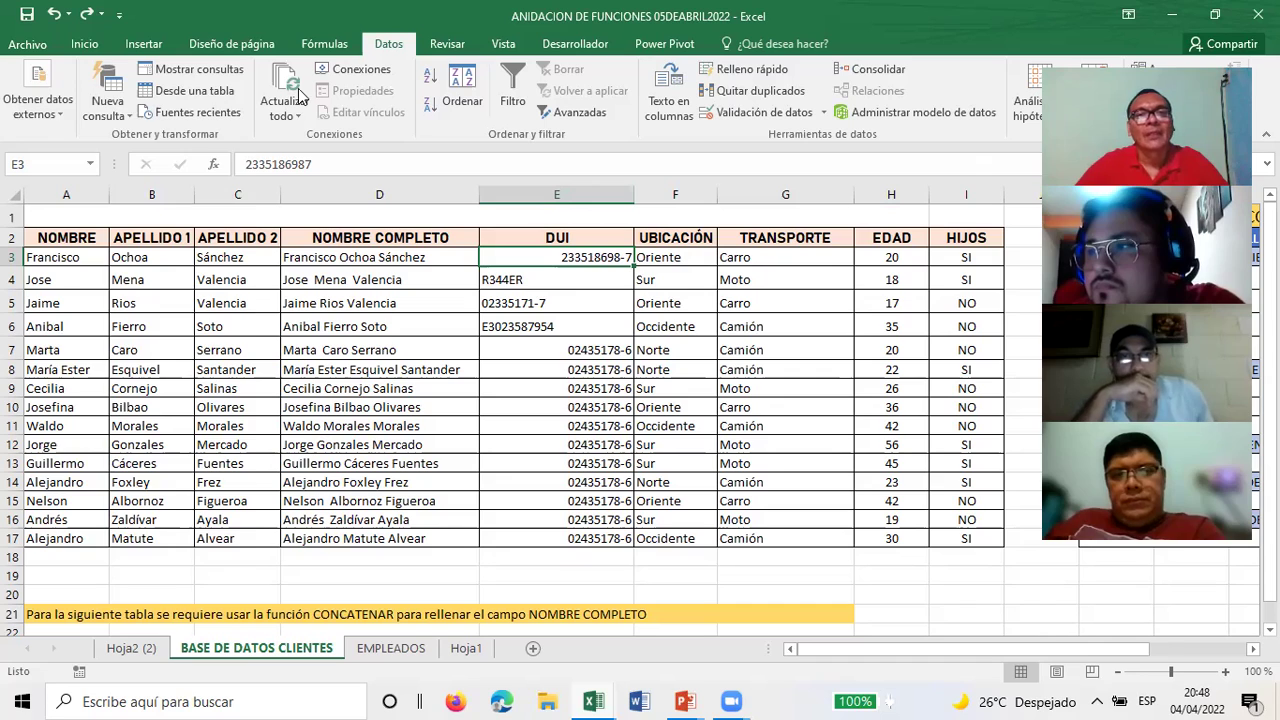
{"action": "left_click", "coordinate": [586, 301]}
{"action": "left_click_drag", "start_coordinate": [557, 259], "coordinate": [541, 522]}
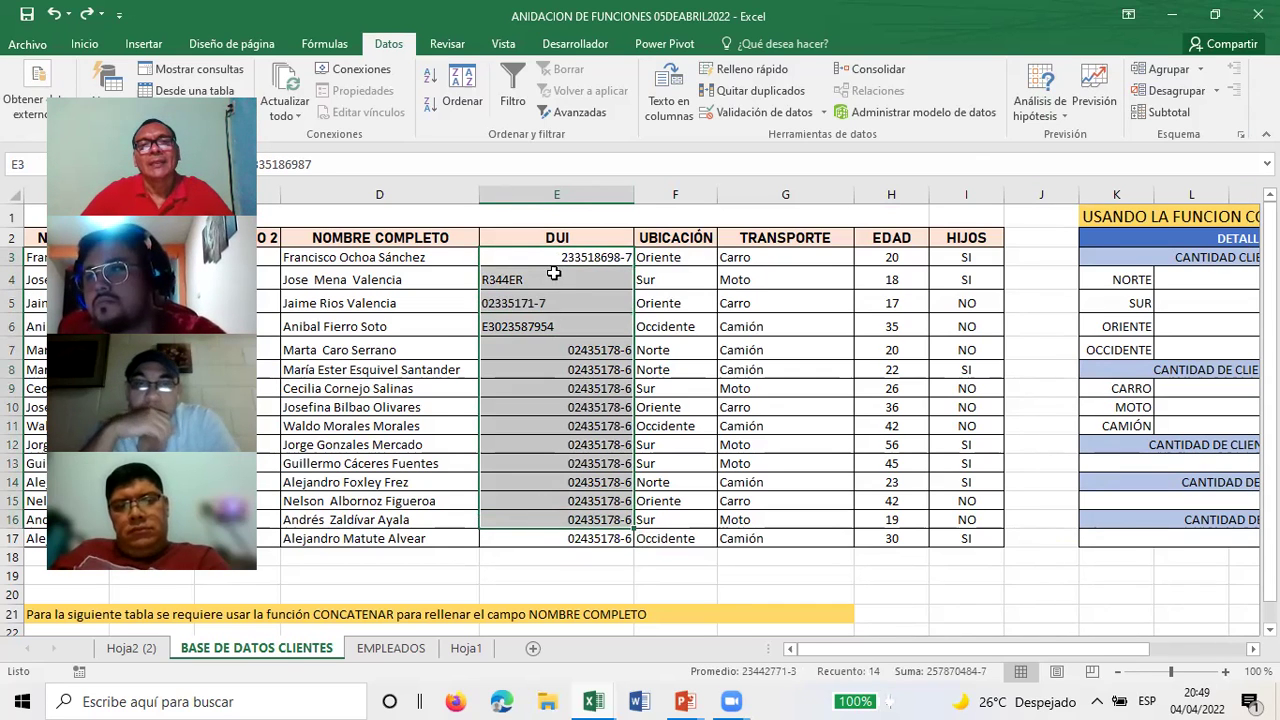
{"action": "left_click_drag", "start_coordinate": [557, 258], "coordinate": [565, 538]}
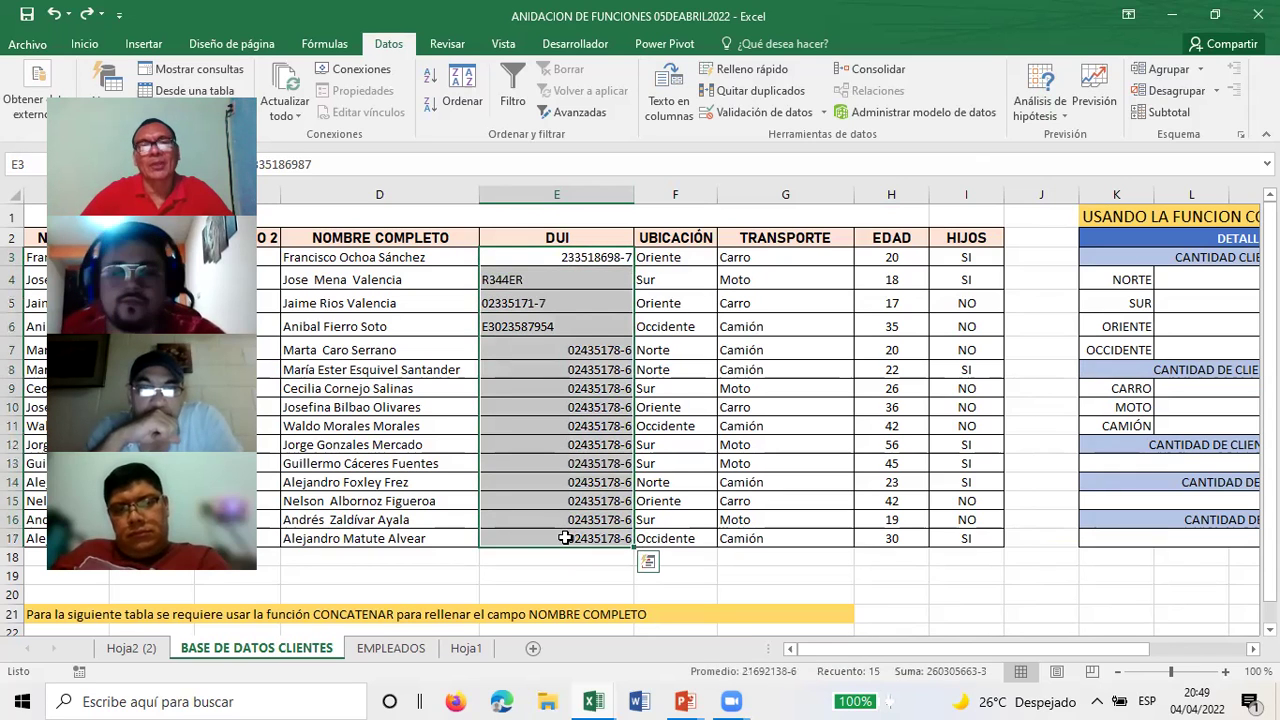
{"action": "left_click", "coordinate": [578, 258]}
{"action": "double_click", "coordinate": [578, 258]}
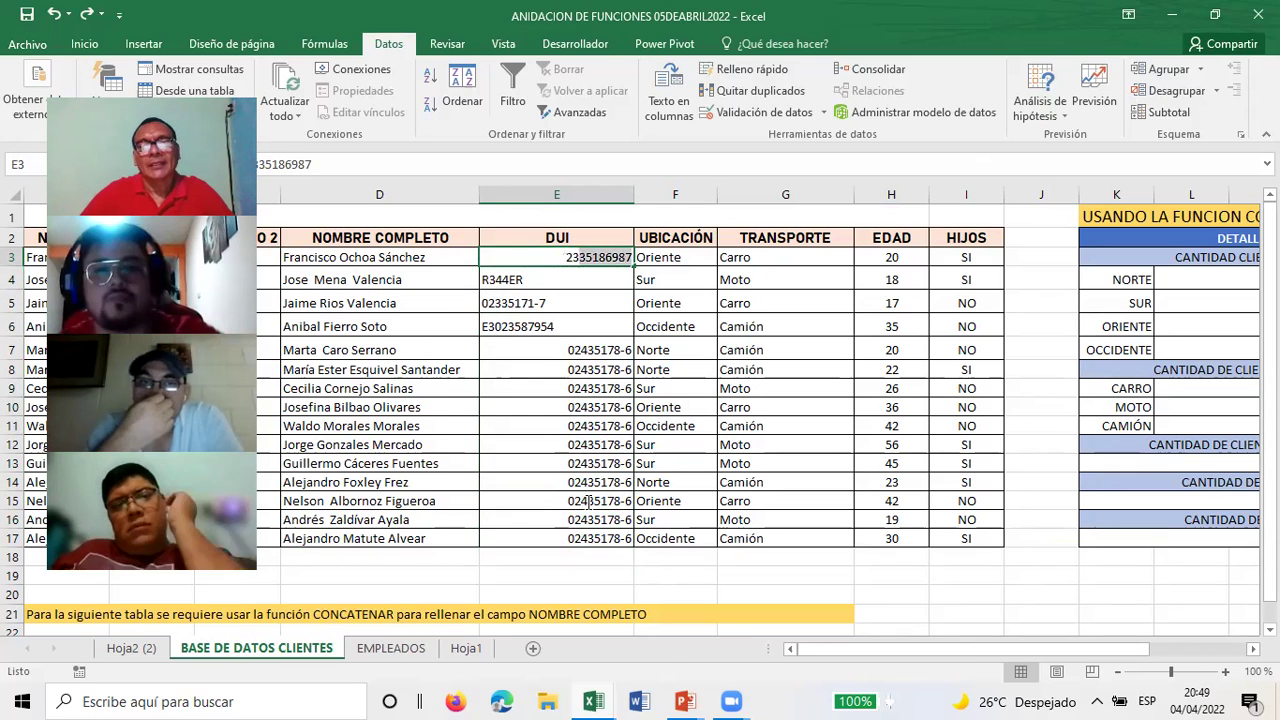
{"action": "key", "text": "Return"}
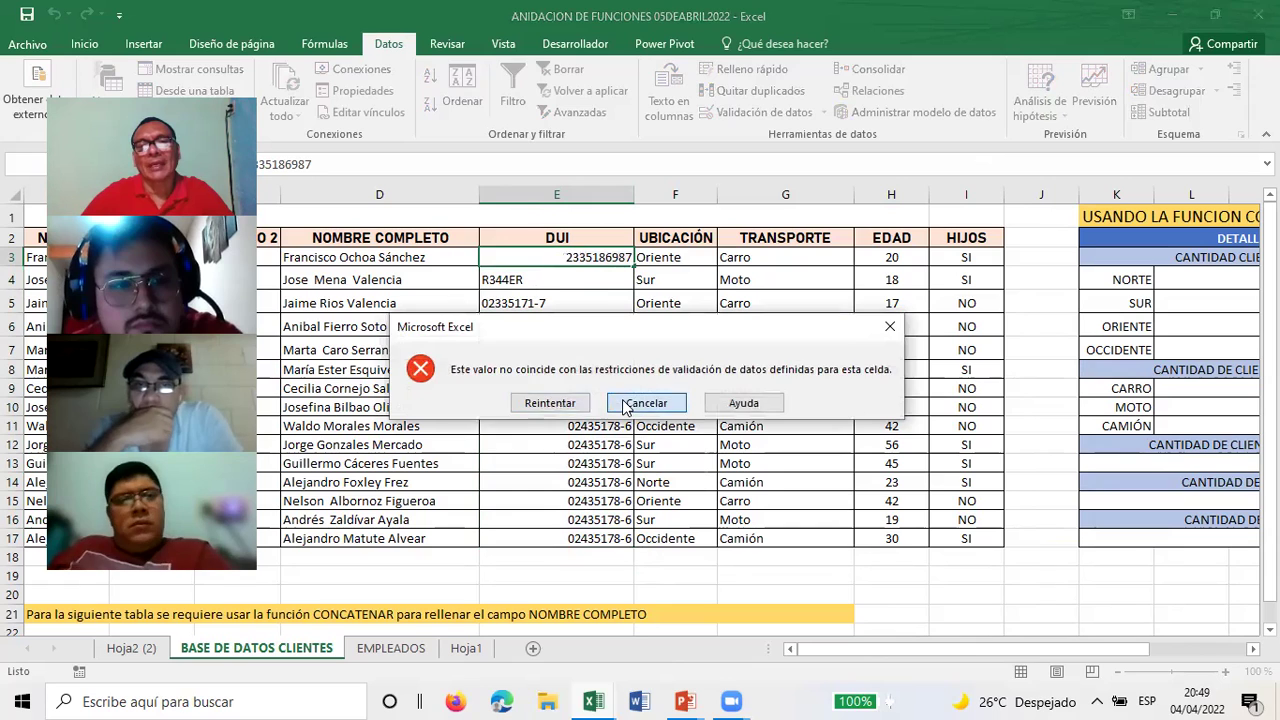
{"action": "left_click", "coordinate": [646, 402]}
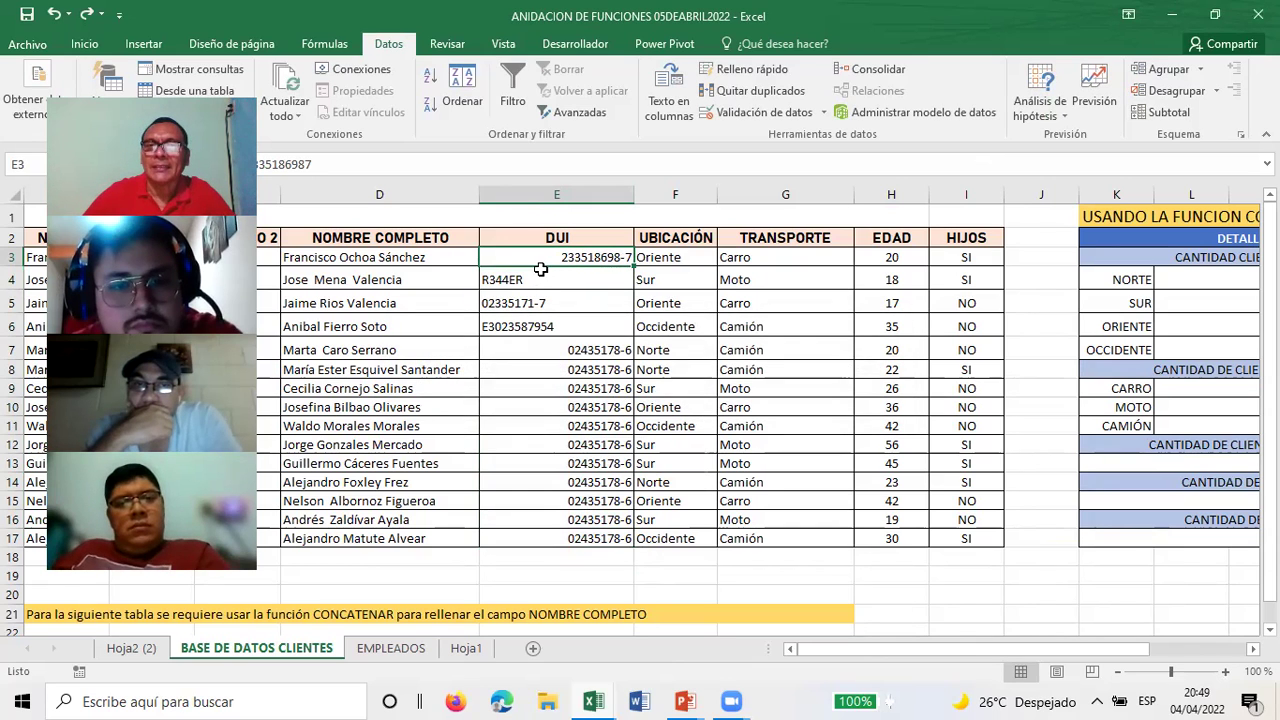
{"action": "left_click", "coordinate": [523, 279]}
{"action": "left_click_drag", "start_coordinate": [548, 259], "coordinate": [535, 535]}
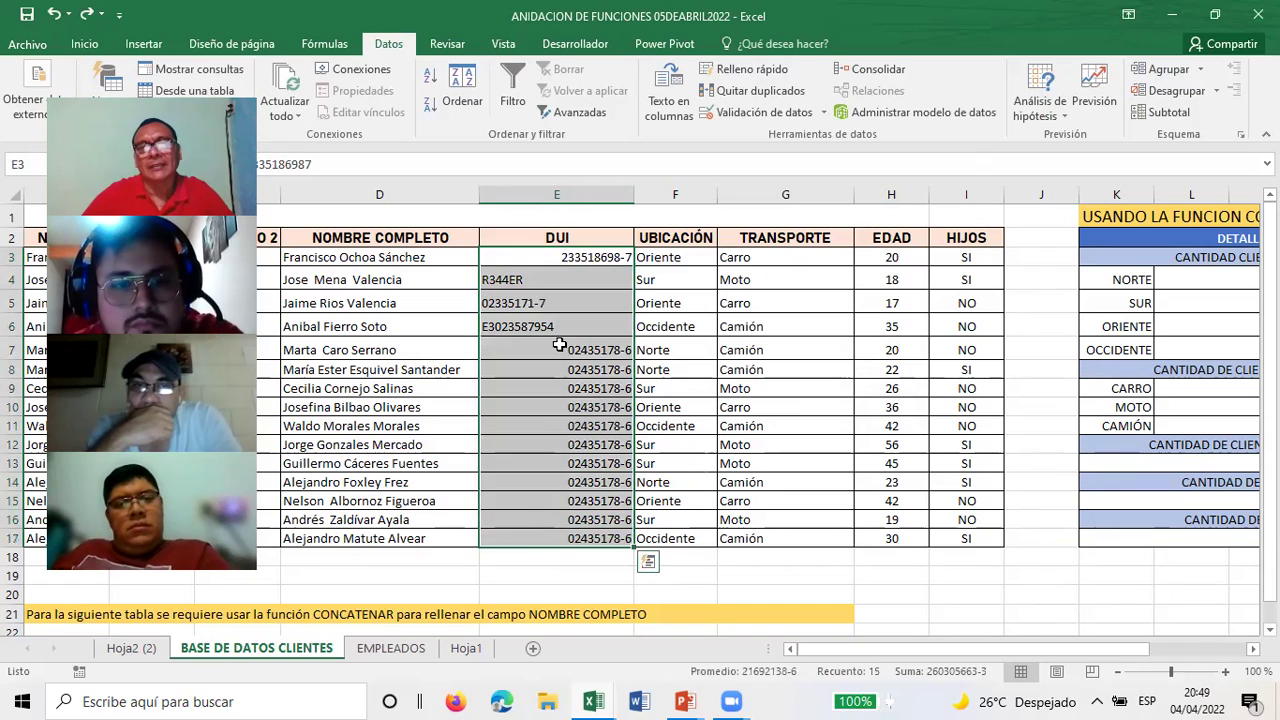
{"action": "left_click", "coordinate": [658, 284]}
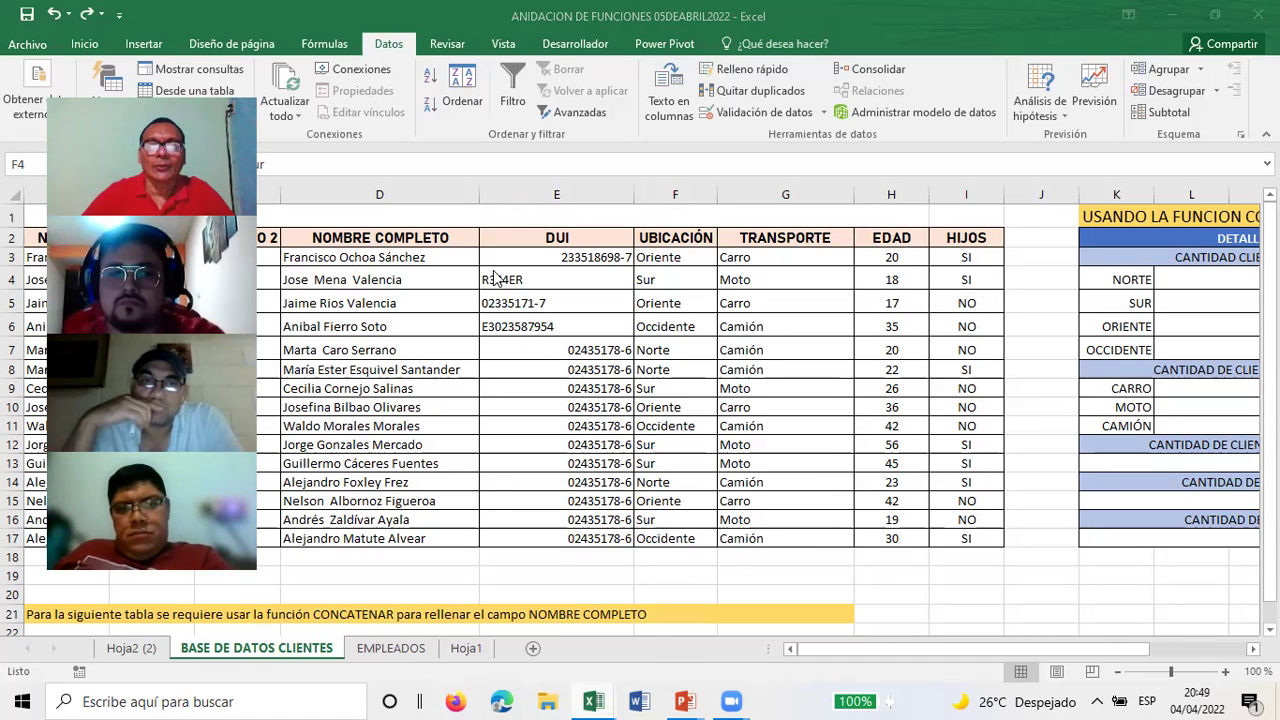
{"action": "left_click", "coordinate": [520, 259]}
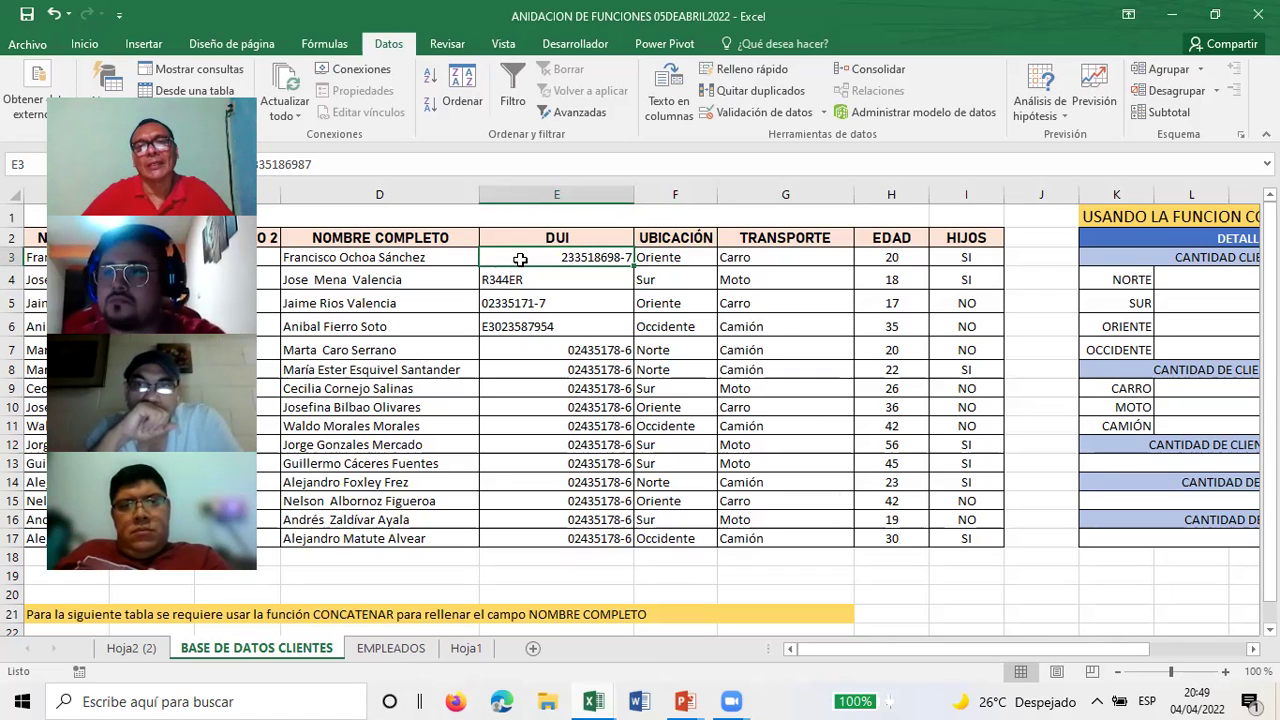
{"action": "left_click", "coordinate": [684, 259]}
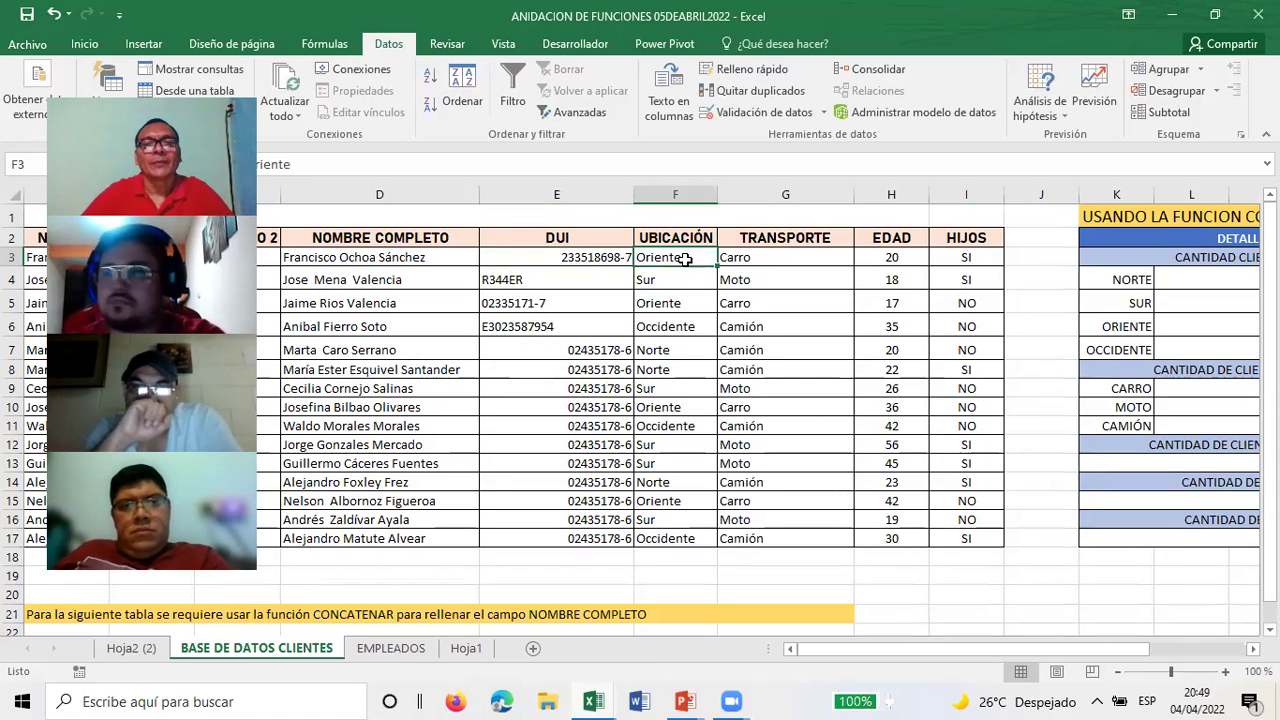
{"action": "left_click", "coordinate": [601, 258]}
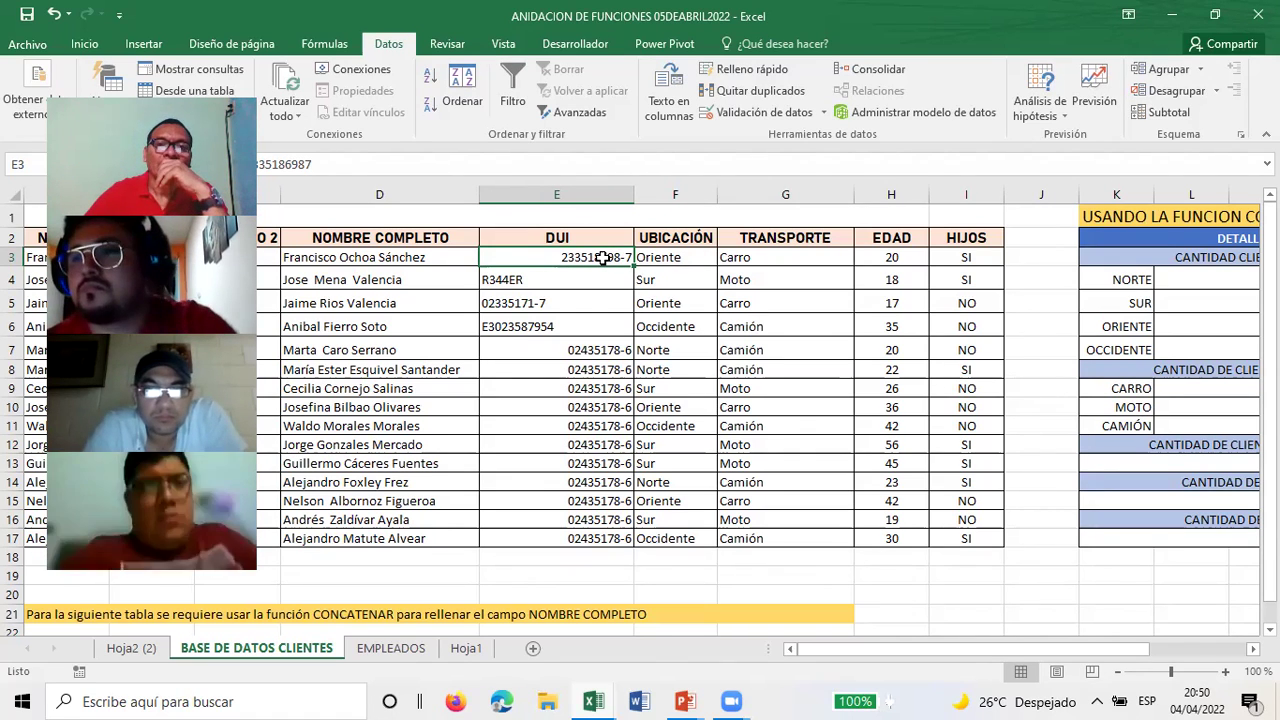
{"action": "key", "text": "Down"}
{"action": "left_click", "coordinate": [566, 257]}
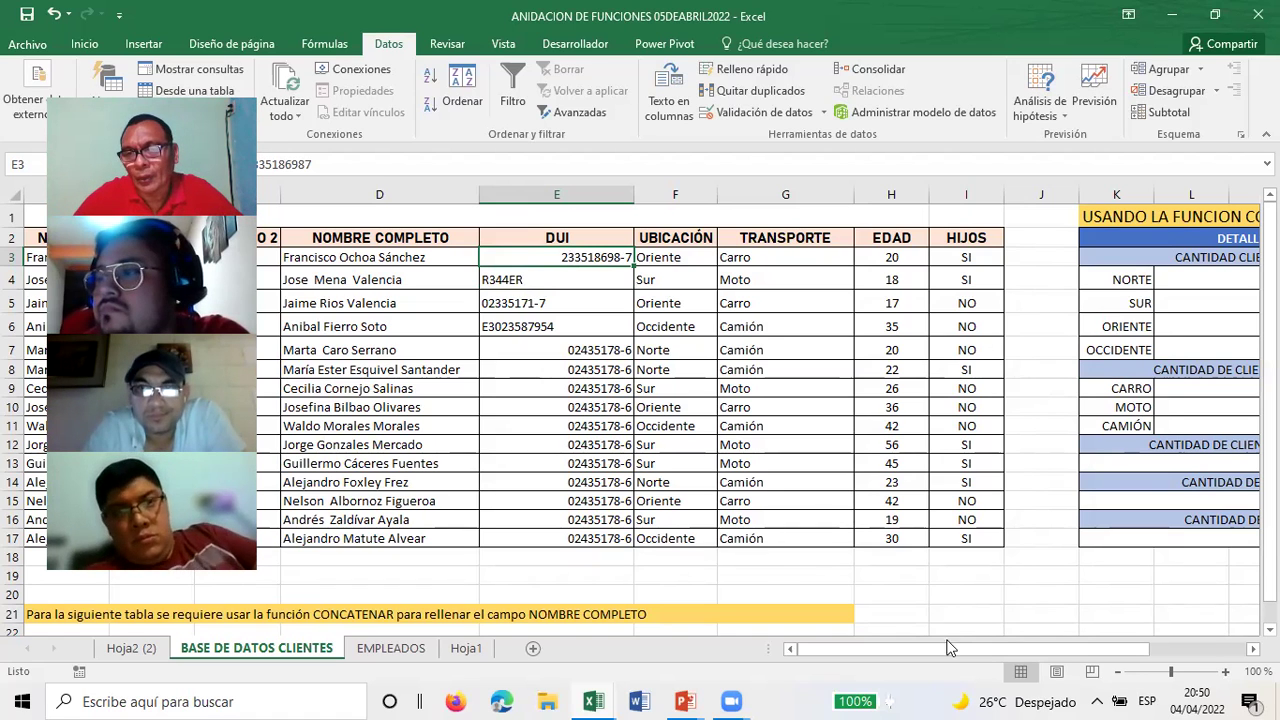
Step: Enter =SUMAR.SI(H3:H17;>30) in K13, which triggers a formula error
{"action": "left_click_drag", "start_coordinate": [926, 651], "coordinate": [1021, 651]}
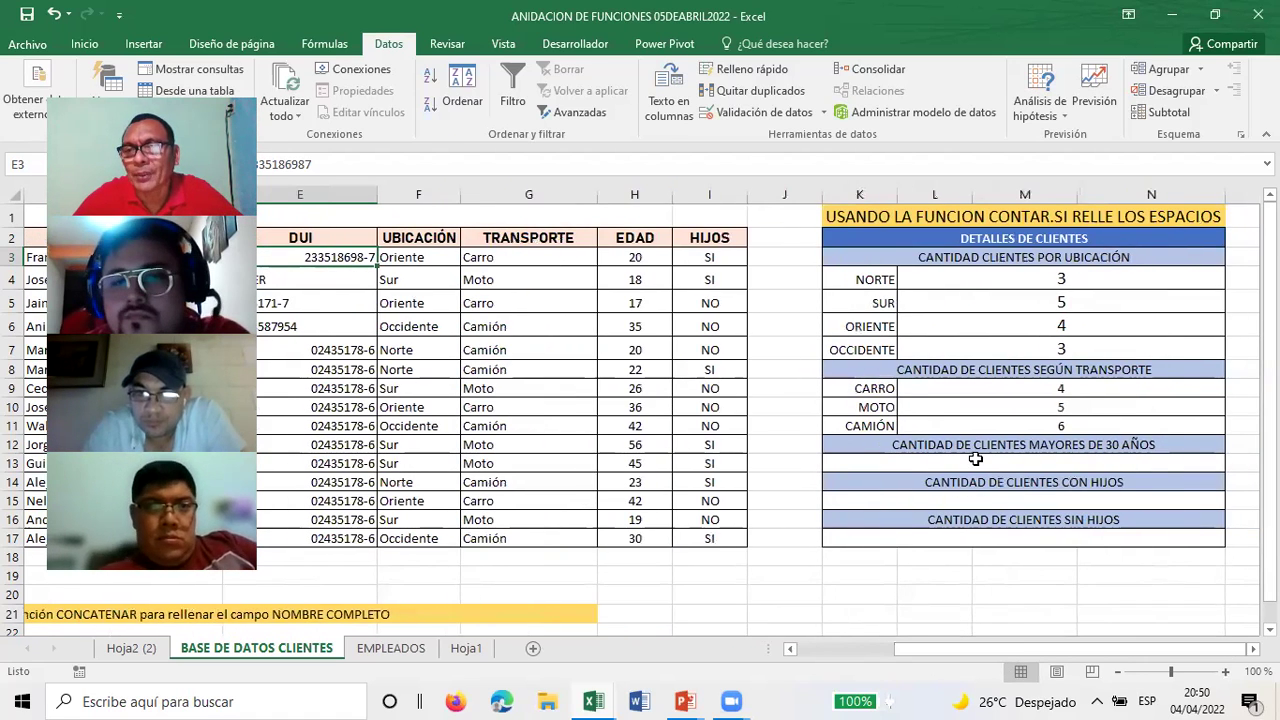
{"action": "left_click", "coordinate": [976, 460]}
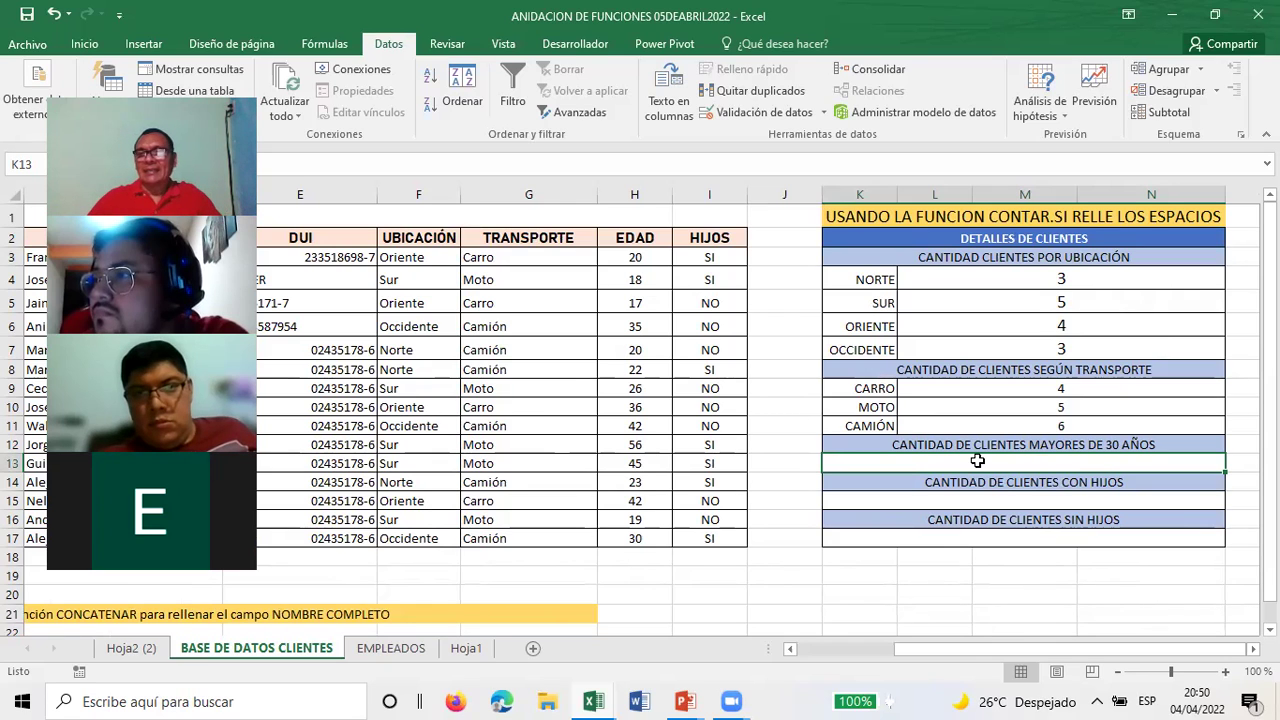
{"action": "type", "text": "=SUM"}
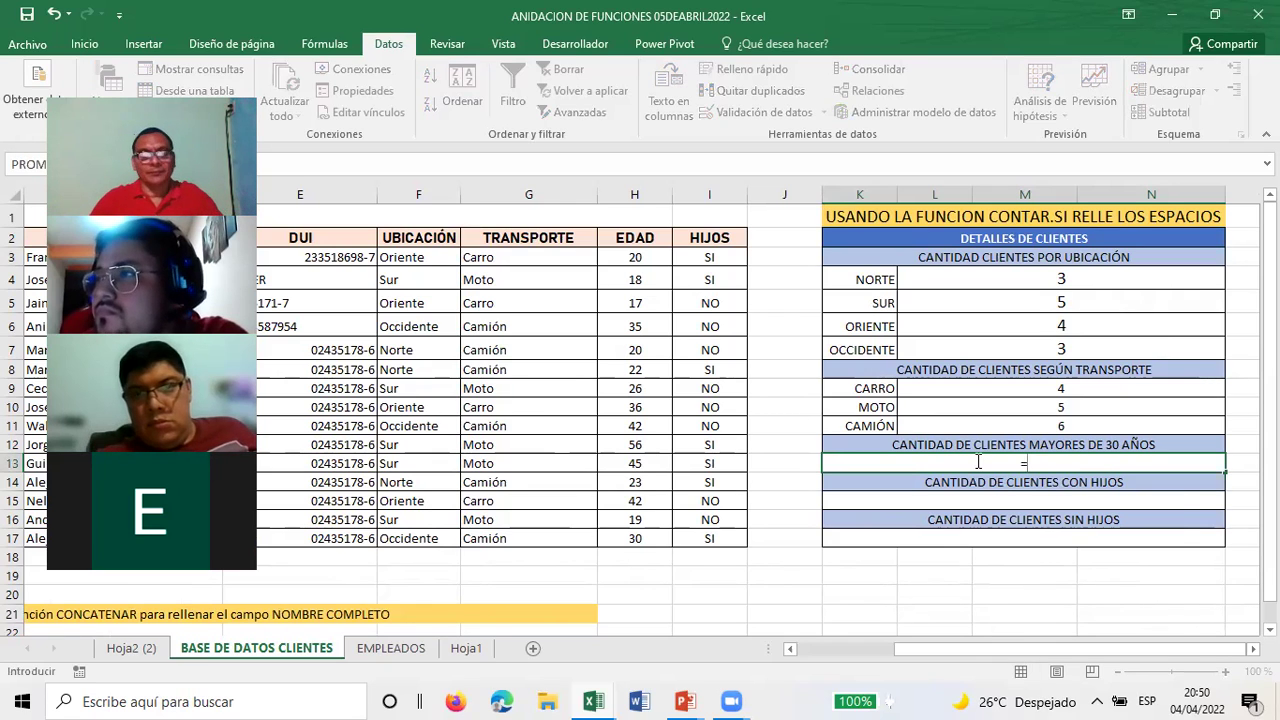
{"action": "type", "text": "AR"}
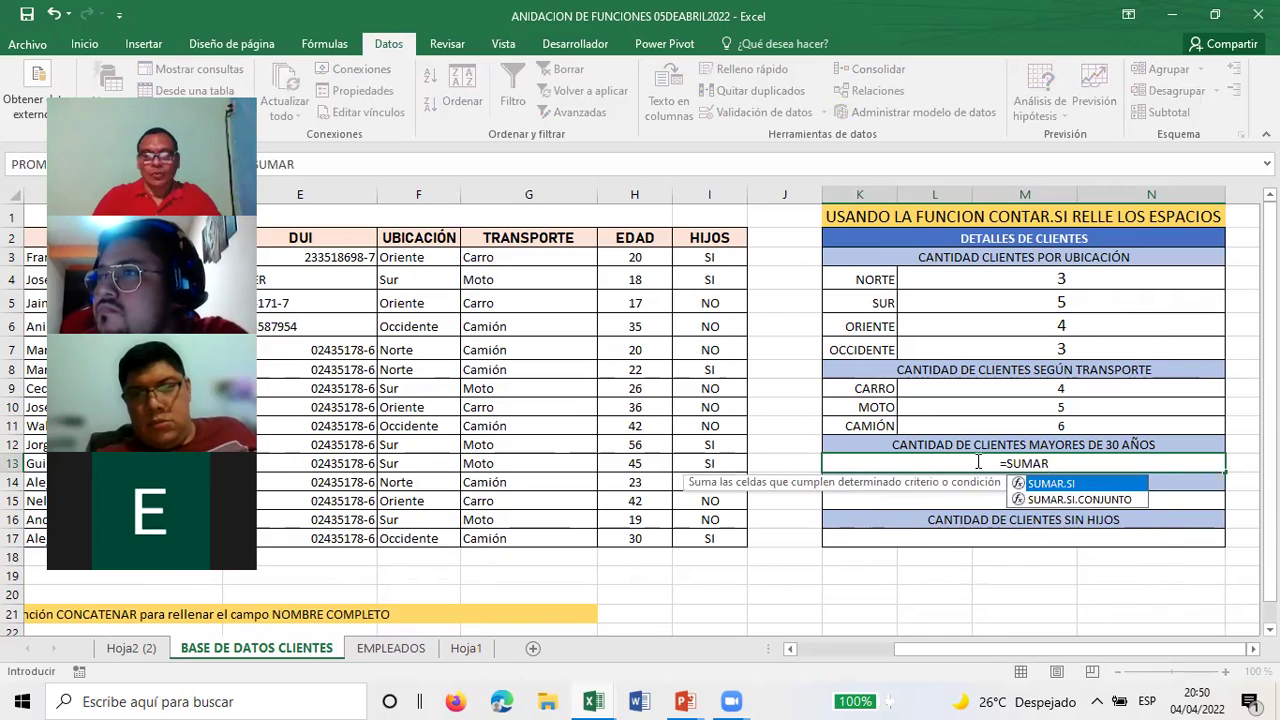
{"action": "type", "text": ".SI("}
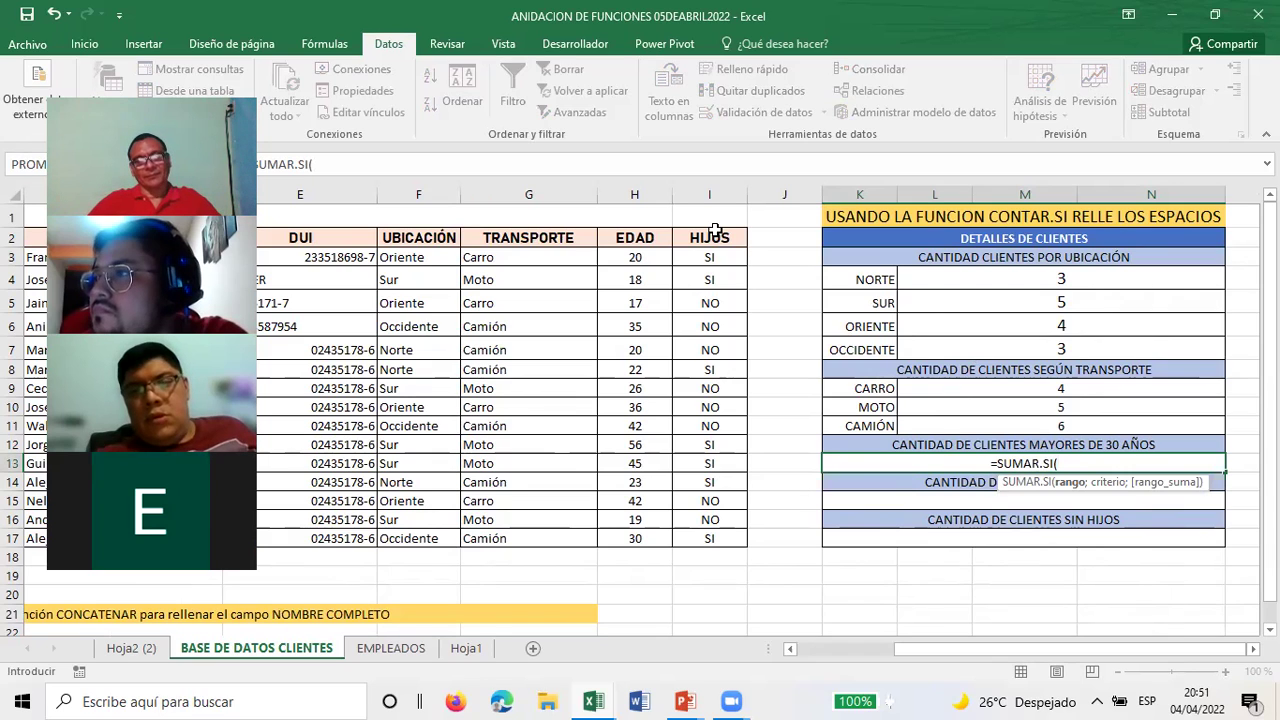
{"action": "left_click", "coordinate": [651, 259]}
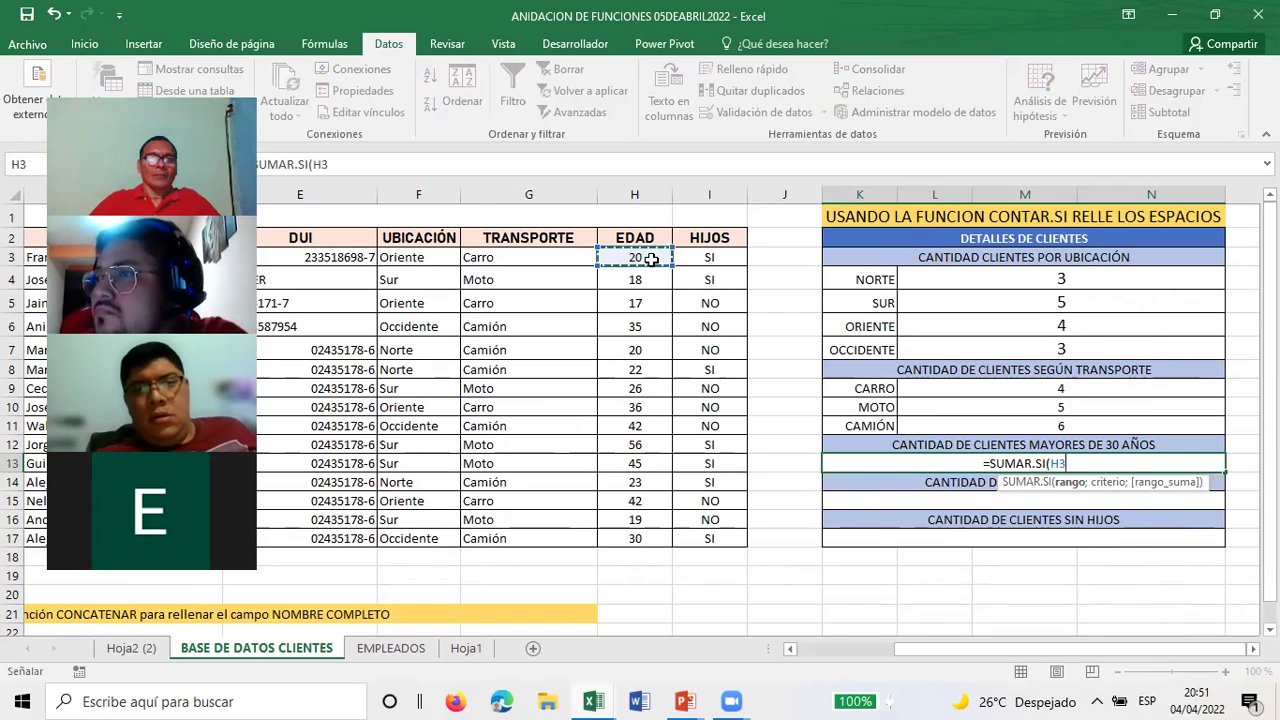
{"action": "left_click_drag", "start_coordinate": [651, 259], "coordinate": [641, 539]}
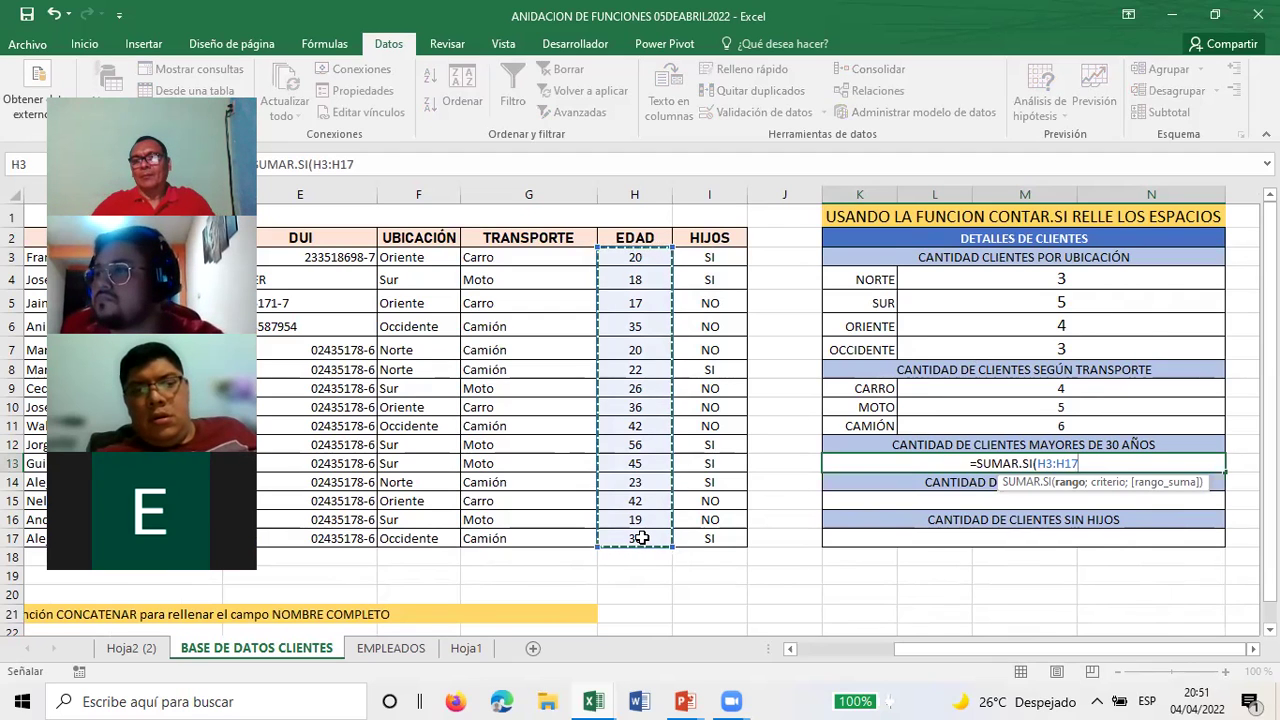
{"action": "type", "text": ";"}
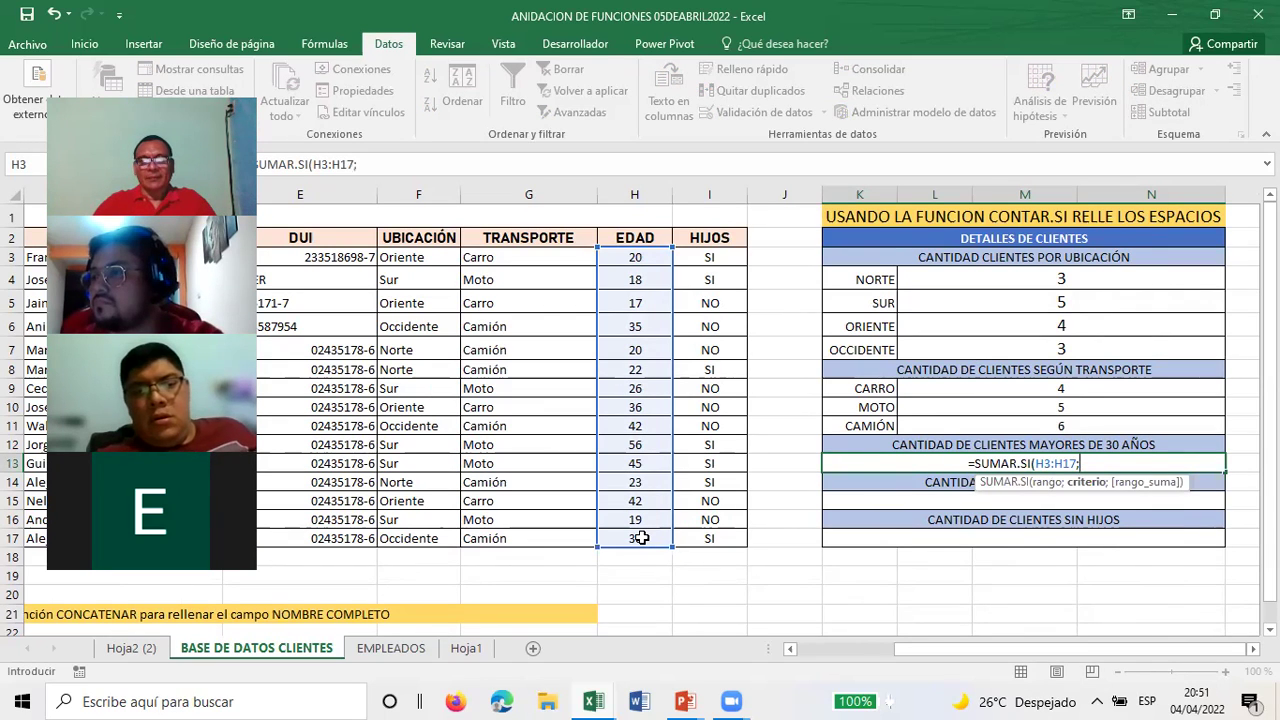
{"action": "type", "text": ">30)"}
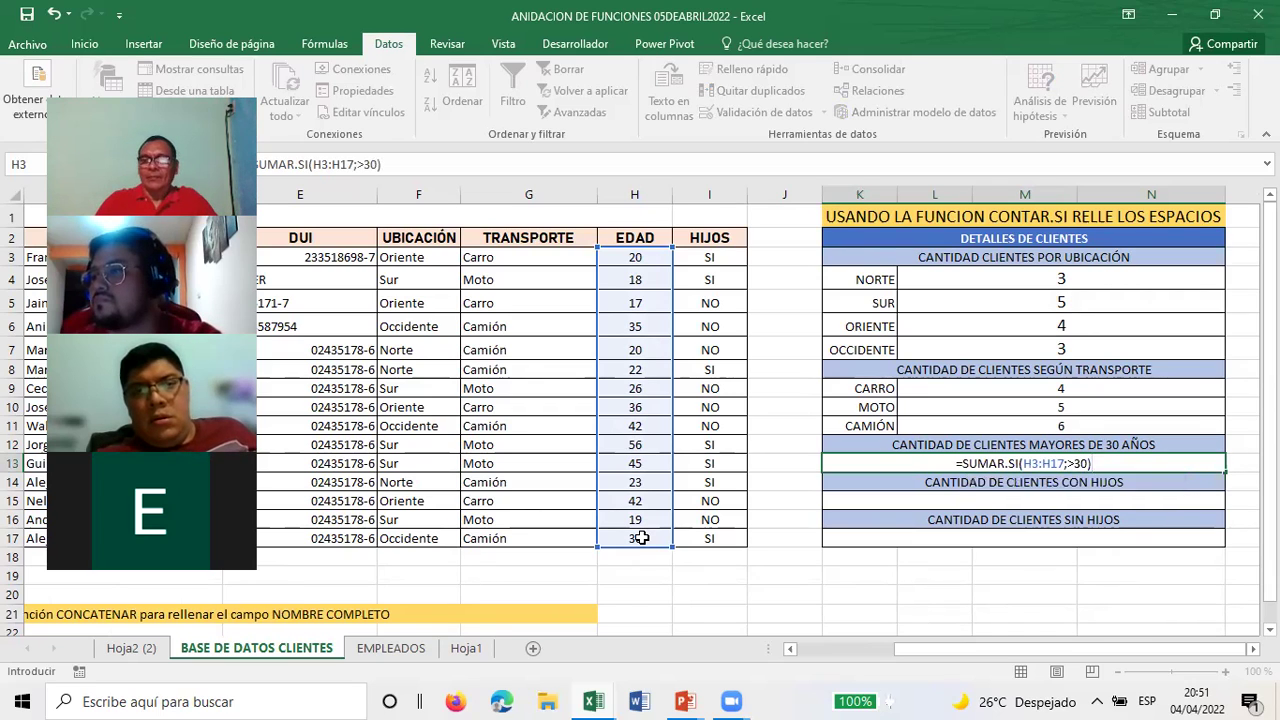
{"action": "key", "text": "Return"}
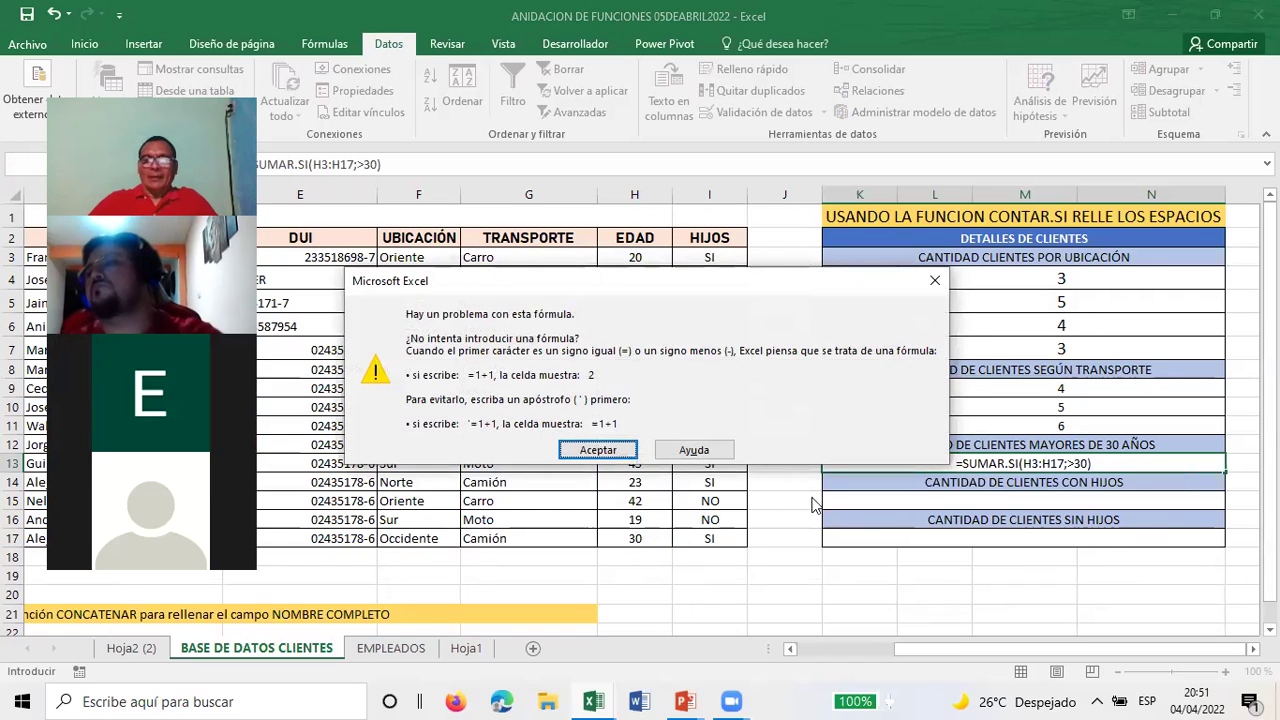
Step: Dismiss the error and trim K13's formula back to =SUMAR.SI(
{"action": "left_click", "coordinate": [598, 450]}
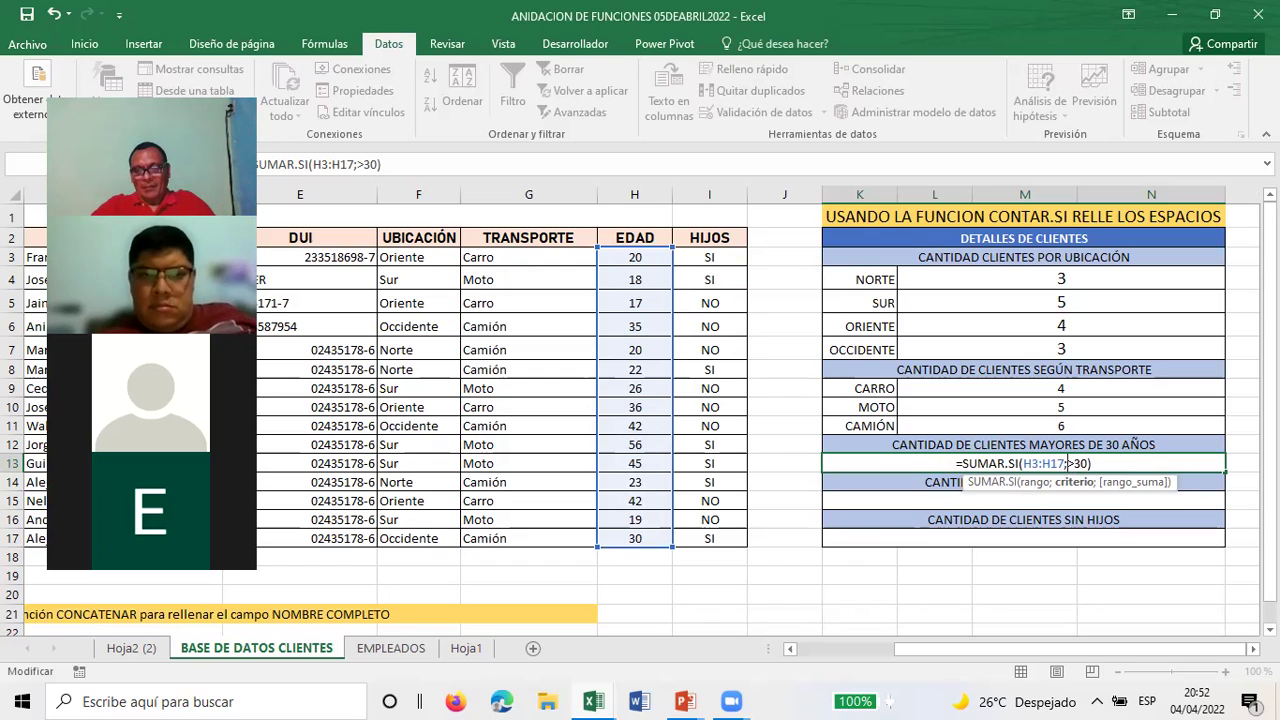
{"action": "type", "text": "="}
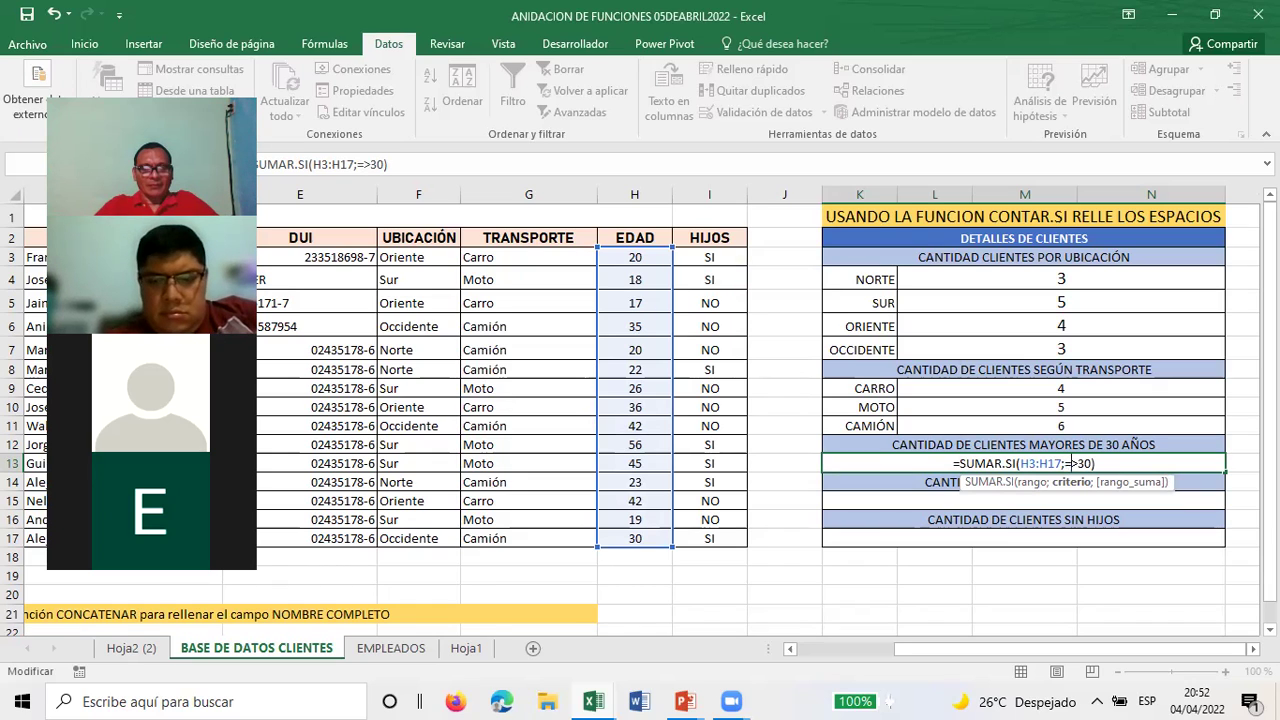
{"action": "key", "text": "BackSpace"}
{"action": "key", "text": "BackSpace"}
{"action": "key", "text": "BackSpace"}
{"action": "key", "text": "BackSpace"}
{"action": "key", "text": "BackSpace"}
{"action": "key", "text": "BackSpace"}
{"action": "key", "text": "BackSpace"}
{"action": "key", "text": "BackSpace"}
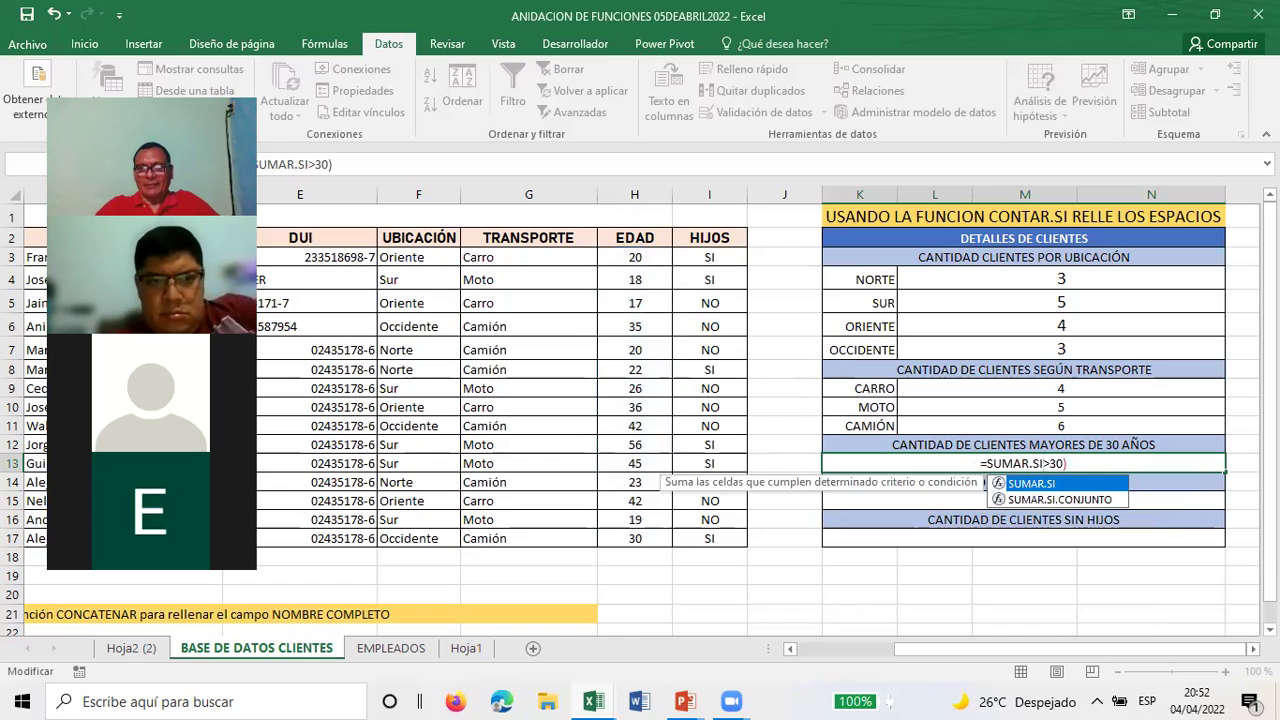
{"action": "key", "text": "Delete"}
{"action": "key", "text": "Delete"}
{"action": "key", "text": "Delete"}
{"action": "key", "text": "Delete"}
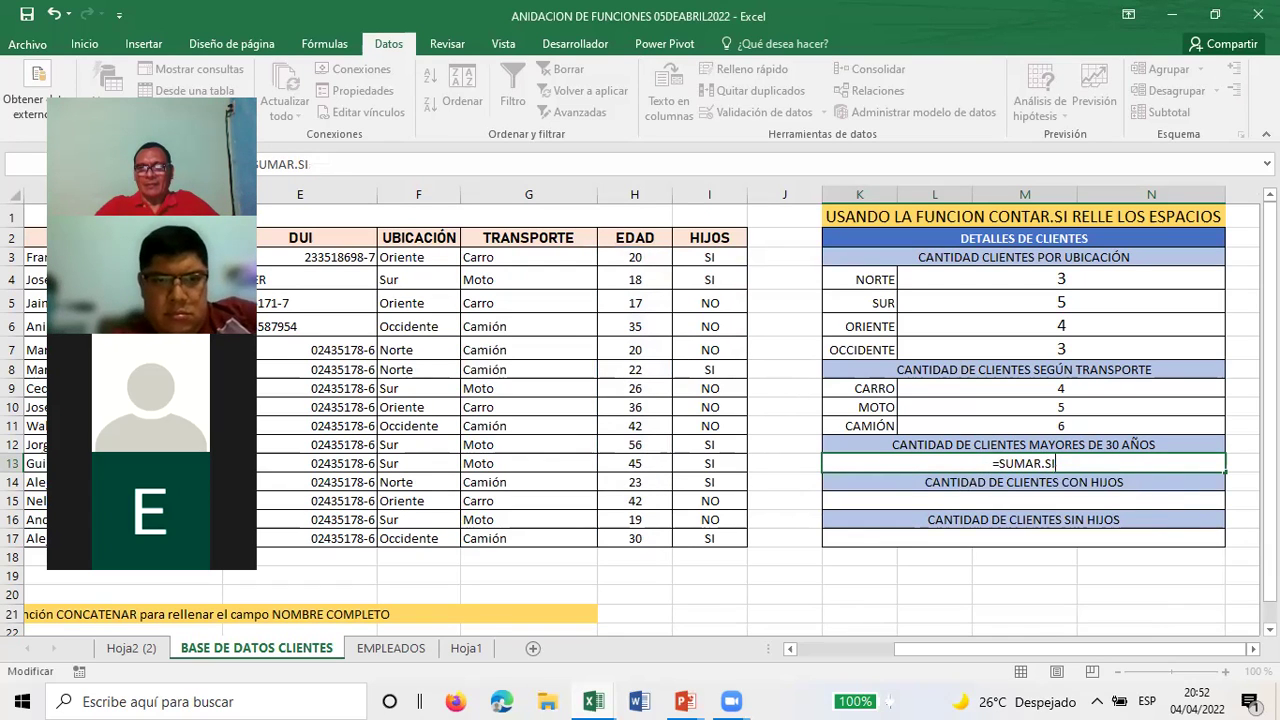
{"action": "type", "text": "("}
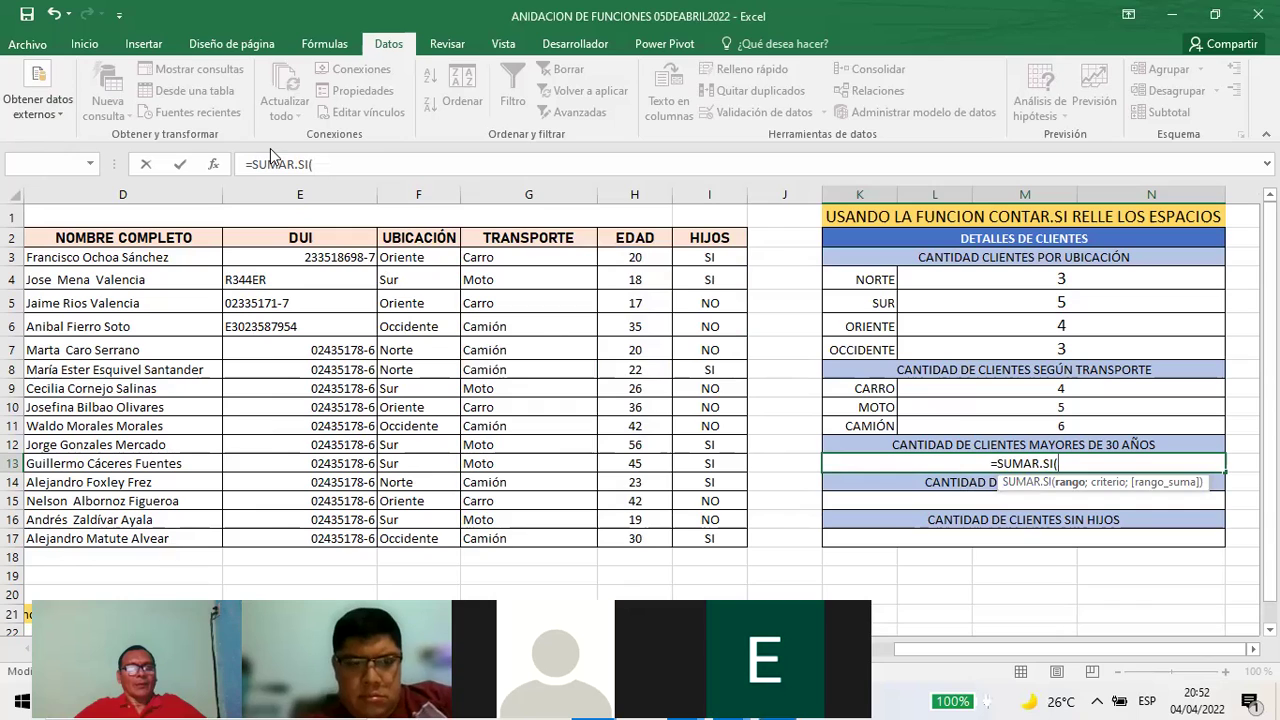
Step: Set SUMAR.SI's Rango argument to the ages H3:H17
{"action": "type", "text": ")"}
{"action": "left_click", "coordinate": [218, 166]}
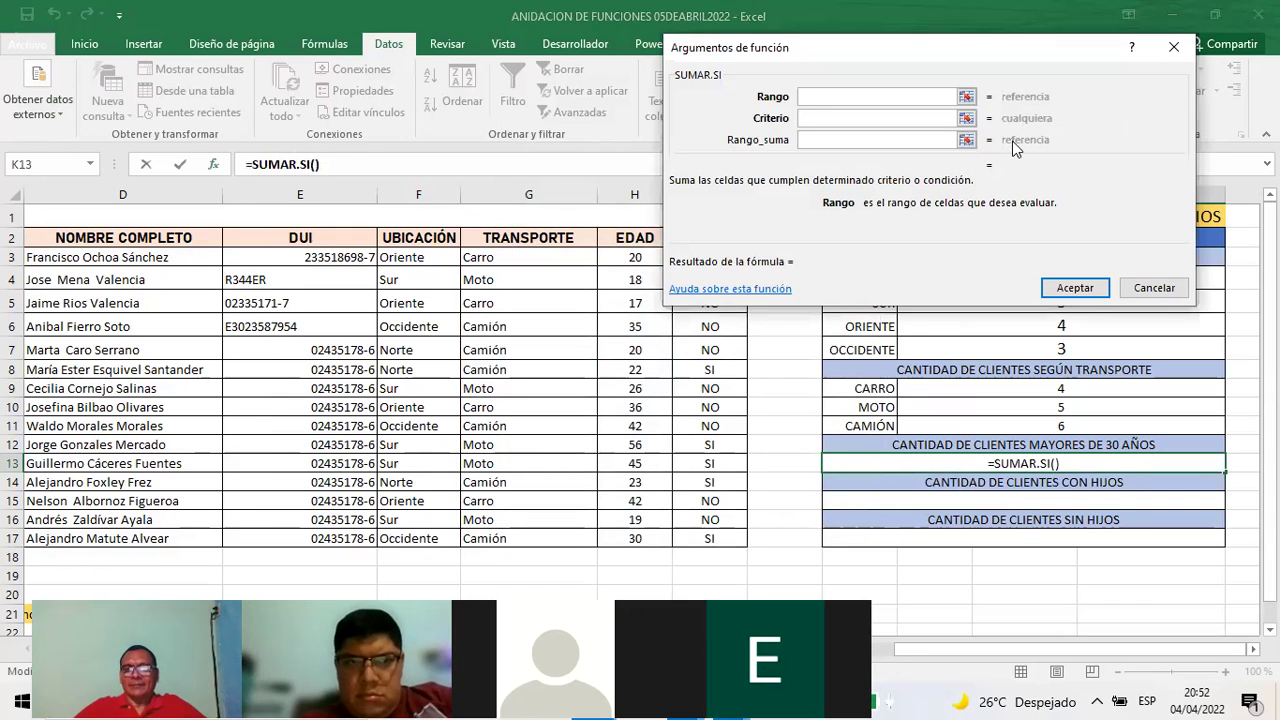
{"action": "left_click_drag", "start_coordinate": [862, 48], "coordinate": [996, 53]}
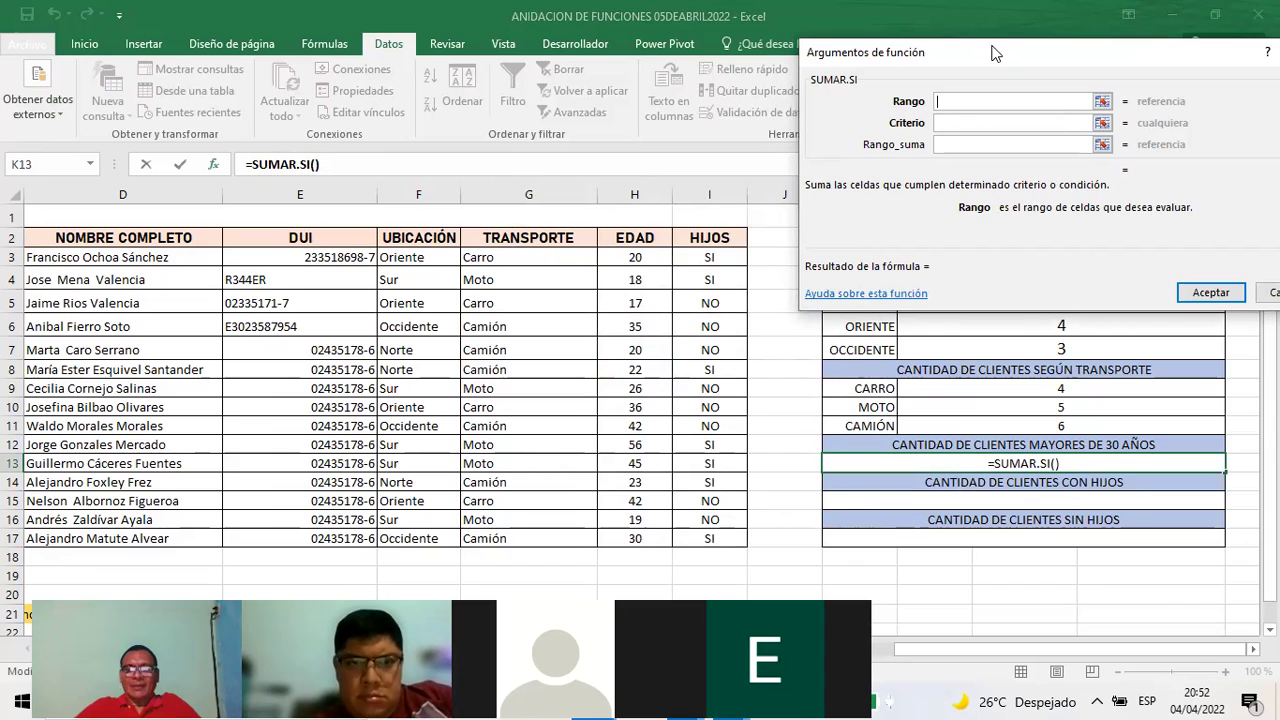
{"action": "left_click", "coordinate": [1101, 101]}
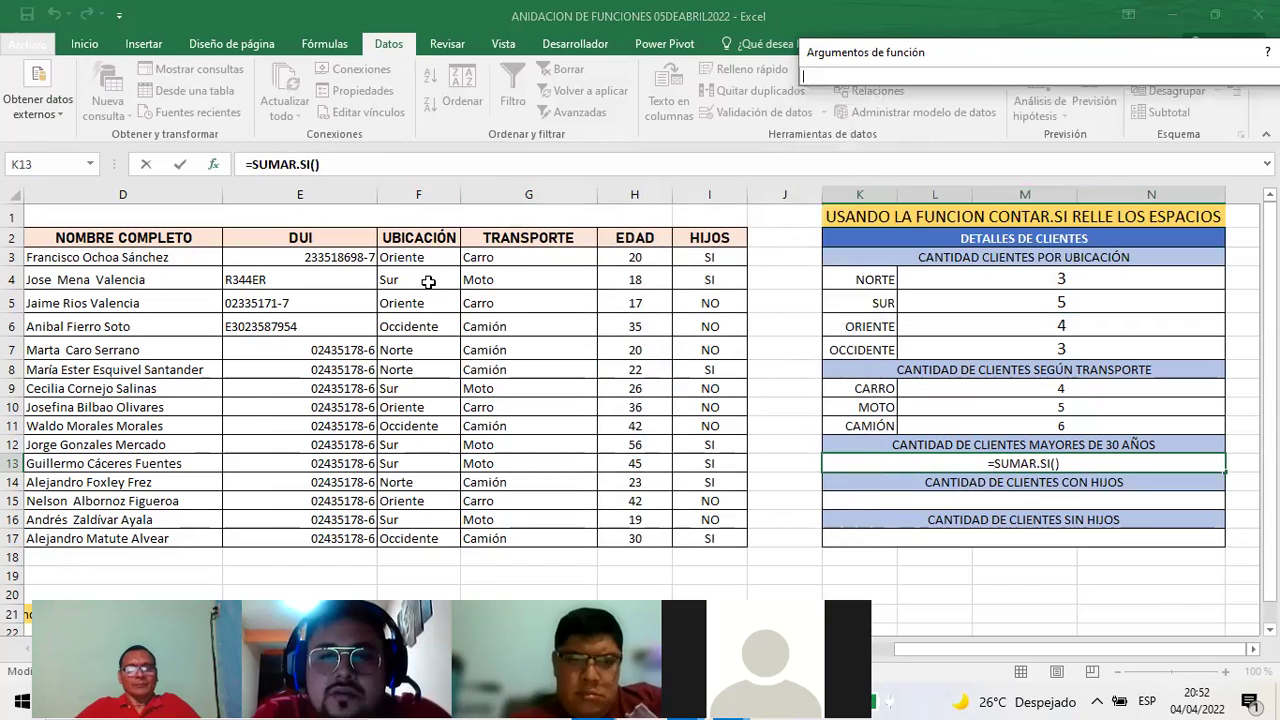
{"action": "mouse_move", "coordinate": [635, 257]}
{"action": "left_mouse_down"}
{"action": "mouse_move", "coordinate": [635, 552]}
{"action": "mouse_move", "coordinate": [635, 539]}
{"action": "left_mouse_up"}
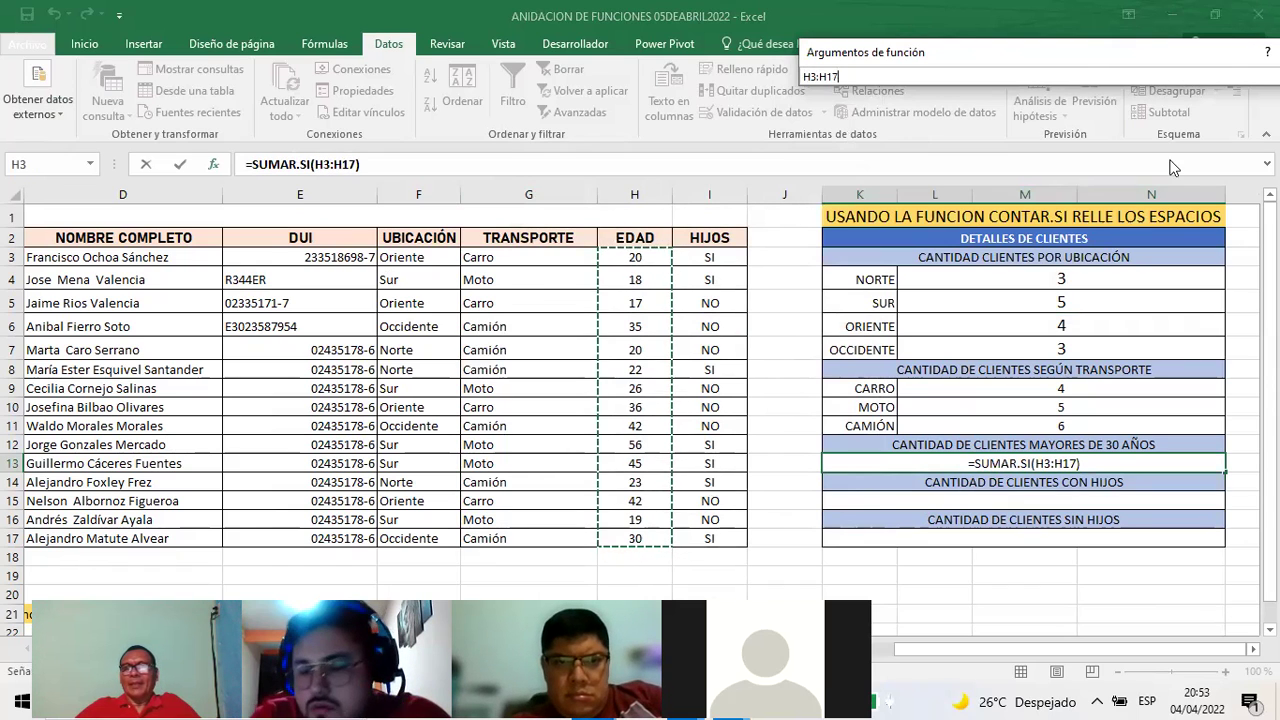
{"action": "left_click_drag", "start_coordinate": [1126, 56], "coordinate": [1096, 79]}
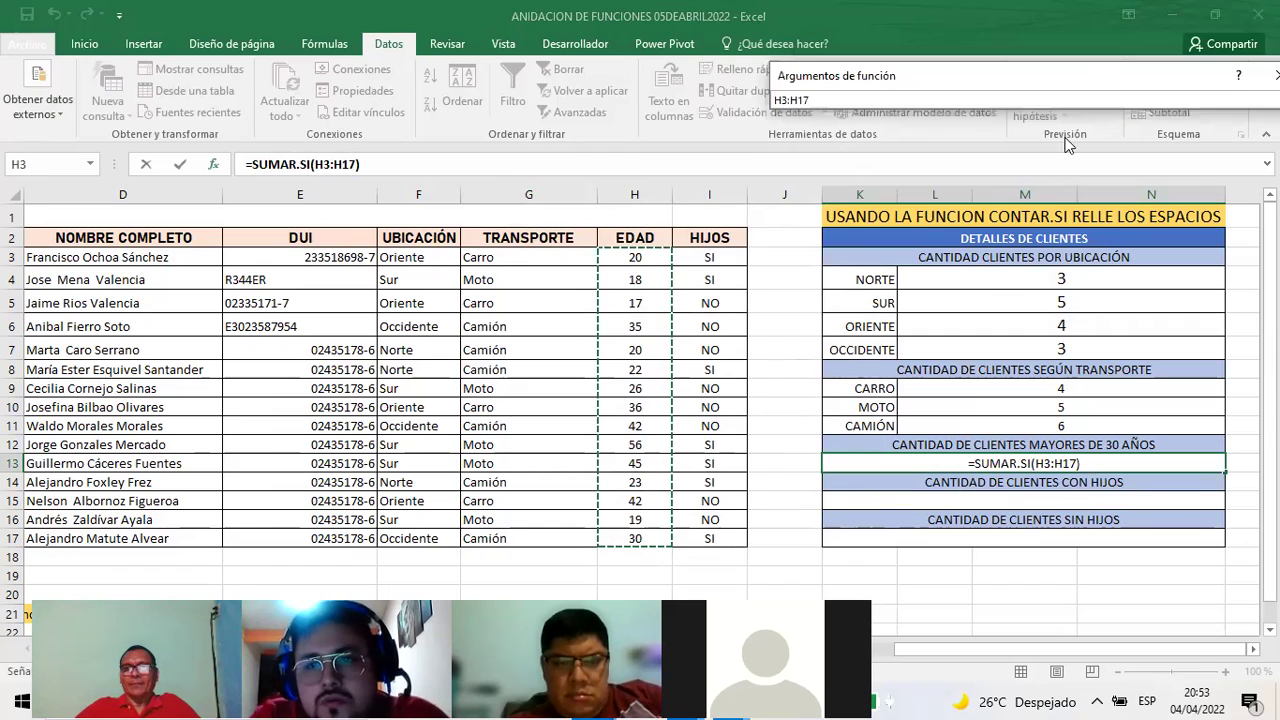
{"action": "key", "text": "Return"}
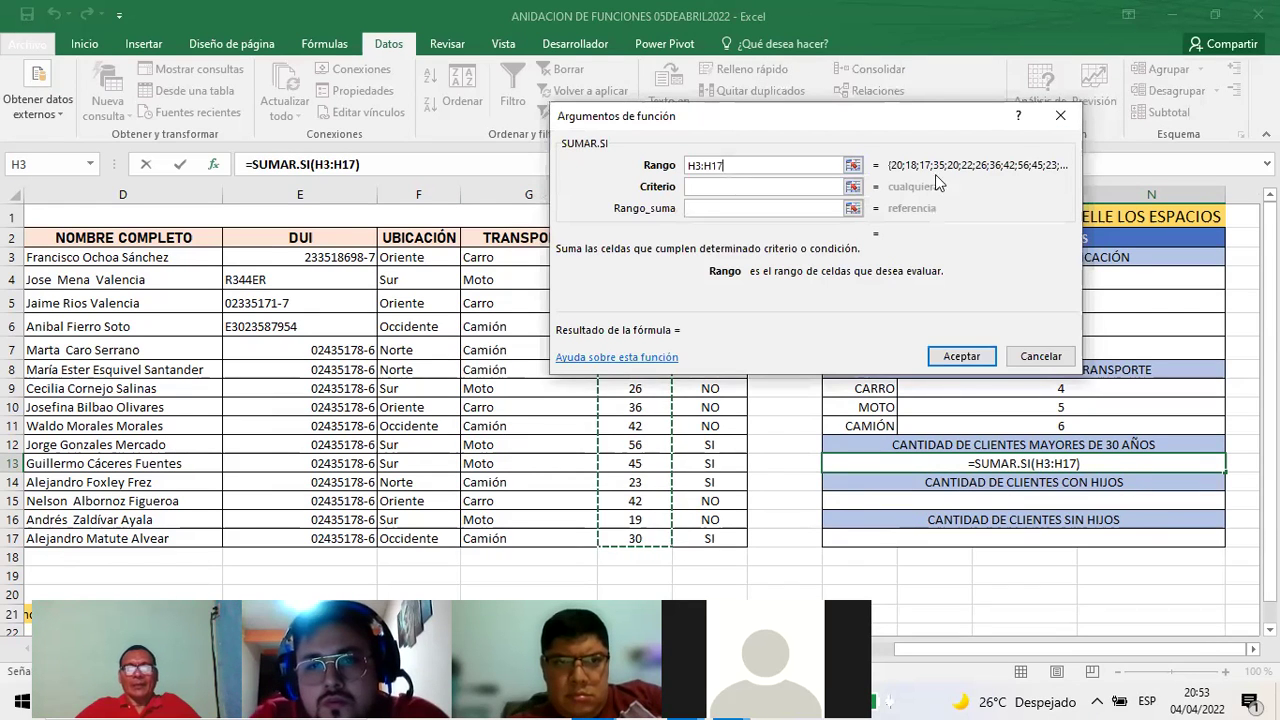
Step: Enter >30 as the criterion and begin typing &3& in the sum range
{"action": "left_click", "coordinate": [727, 186]}
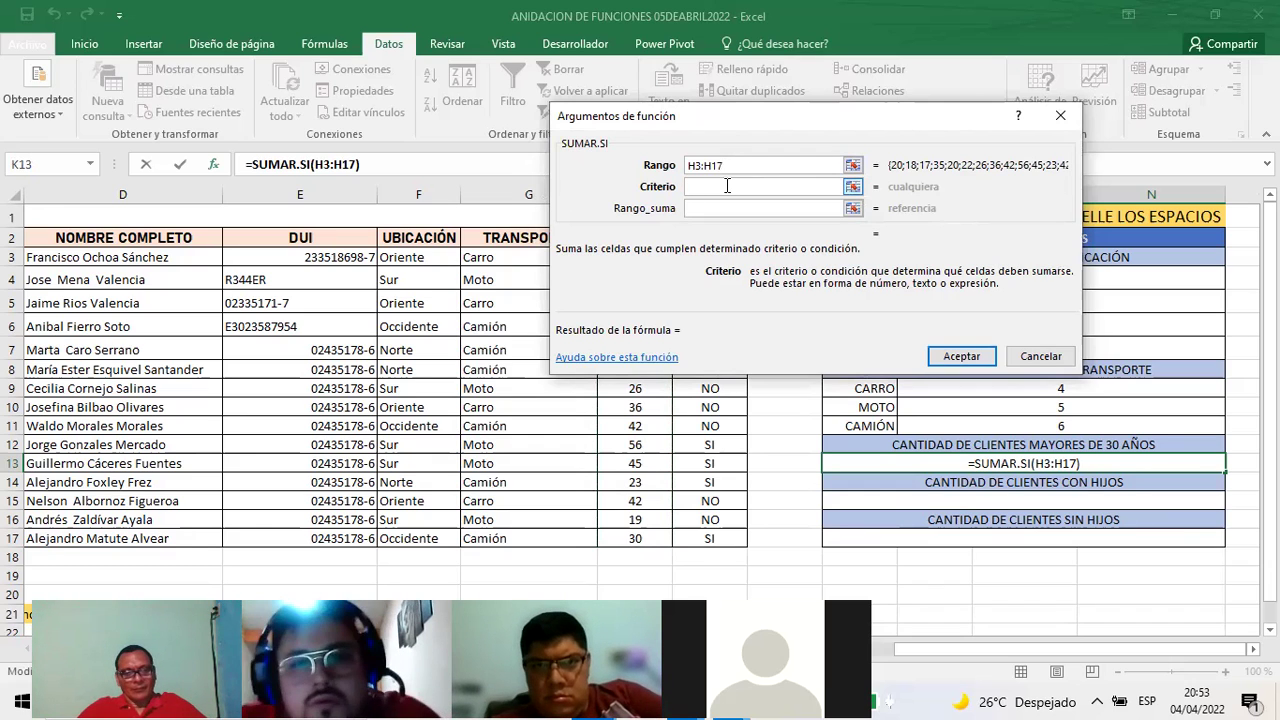
{"action": "type", "text": "<"}
{"action": "key", "text": "BackSpace"}
{"action": "type", "text": ">30"}
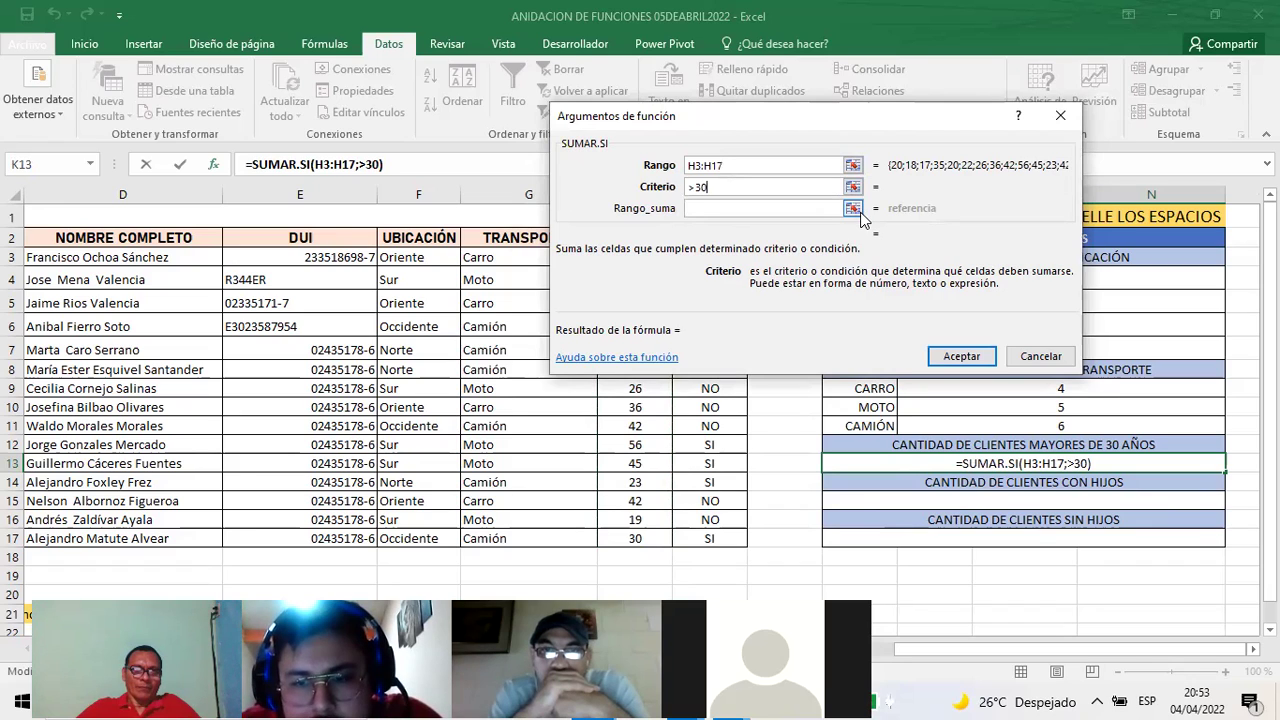
{"action": "left_click", "coordinate": [725, 208]}
{"action": "type", "text": "H"}
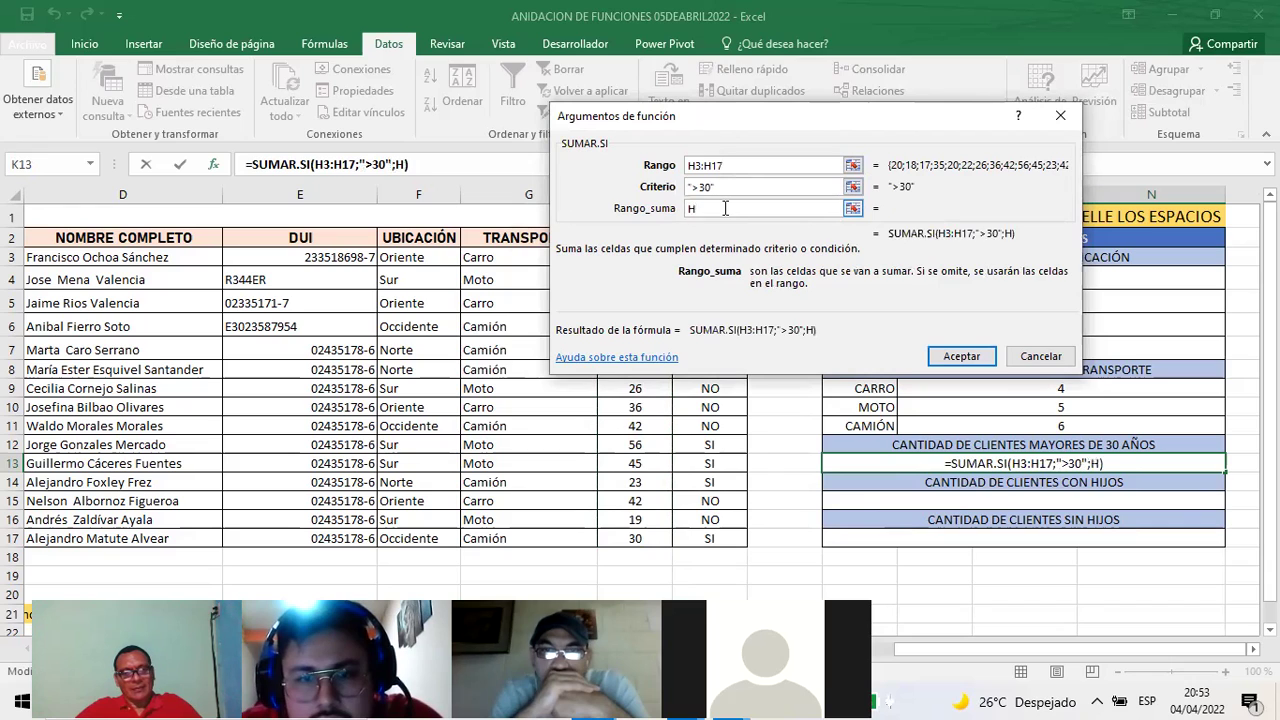
{"action": "type", "text": "3"}
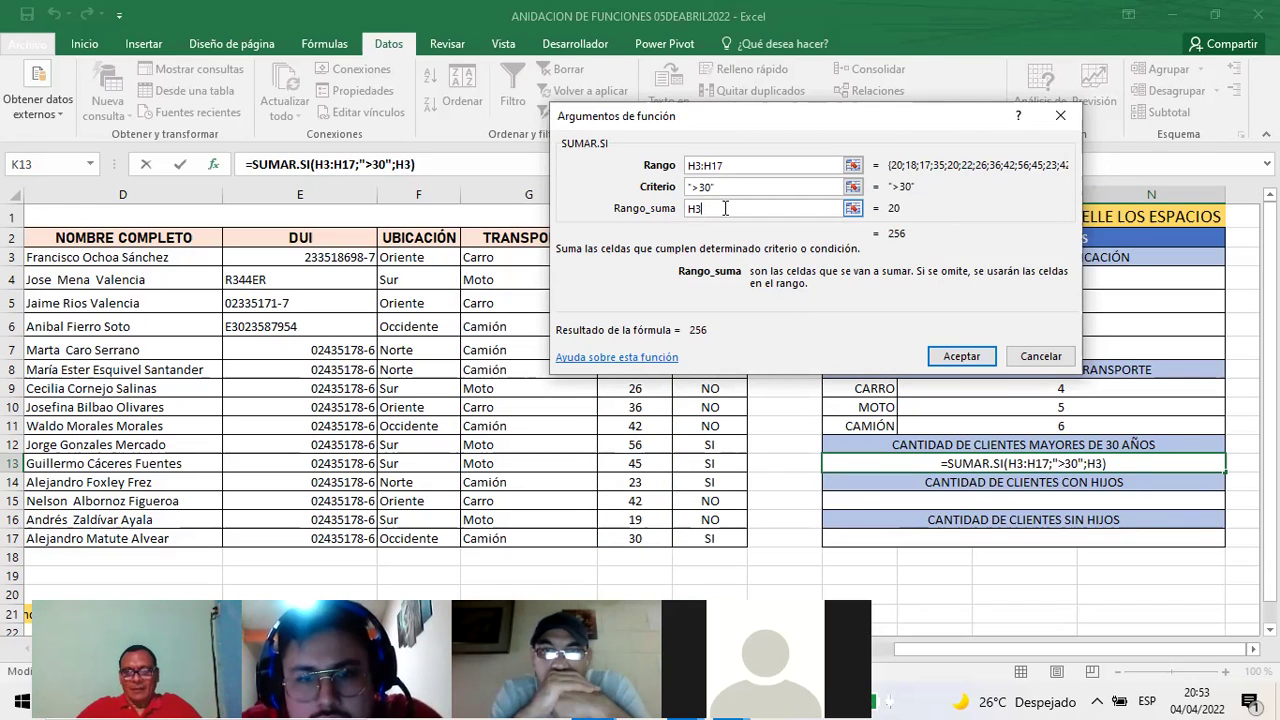
{"action": "key", "text": "BackSpace"}
{"action": "type", "text": "&"}
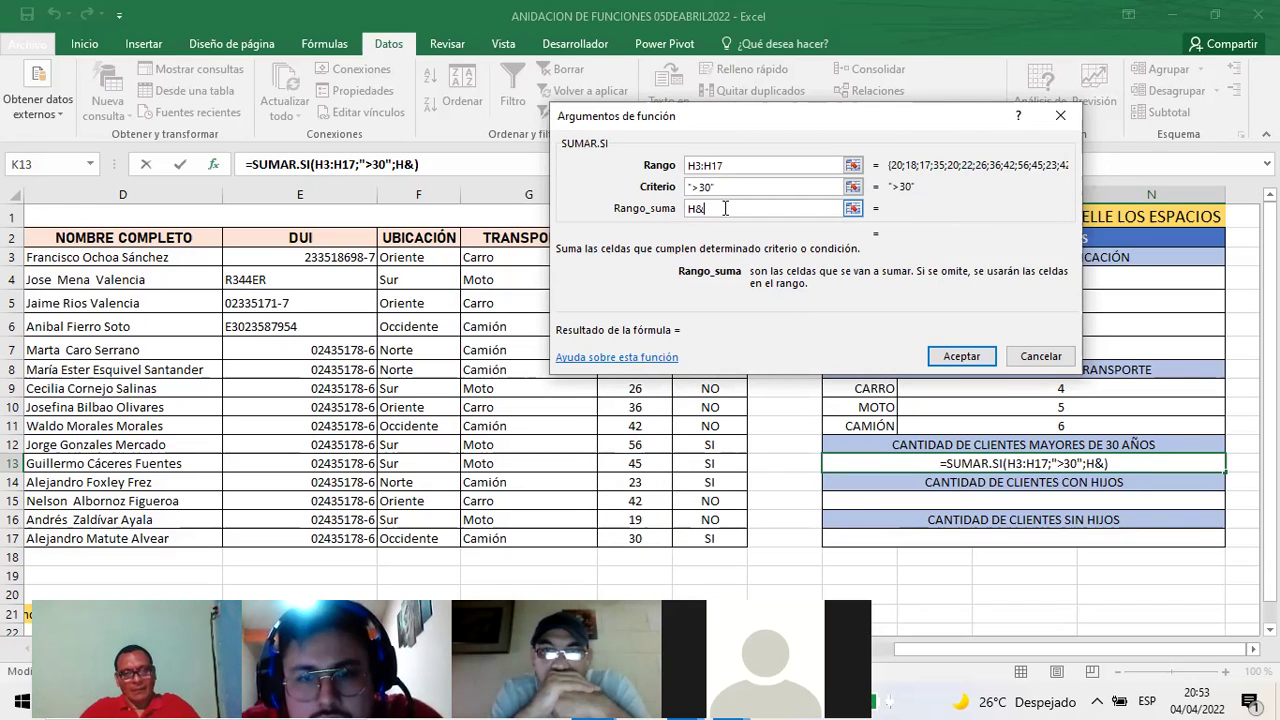
{"action": "type", "text": "3&"}
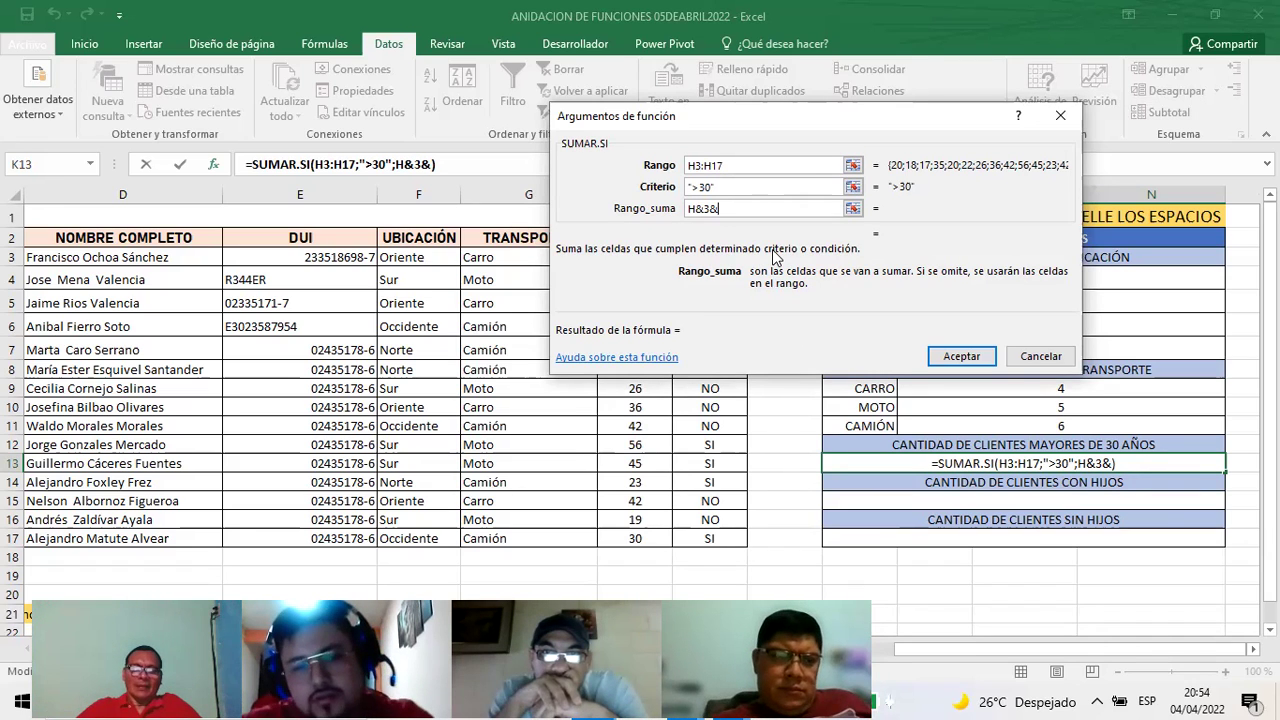
Step: Replace the SUMAR.SI attempt with =CONTAR.SI( in K13 and view its help page
{"action": "left_click", "coordinate": [1041, 352]}
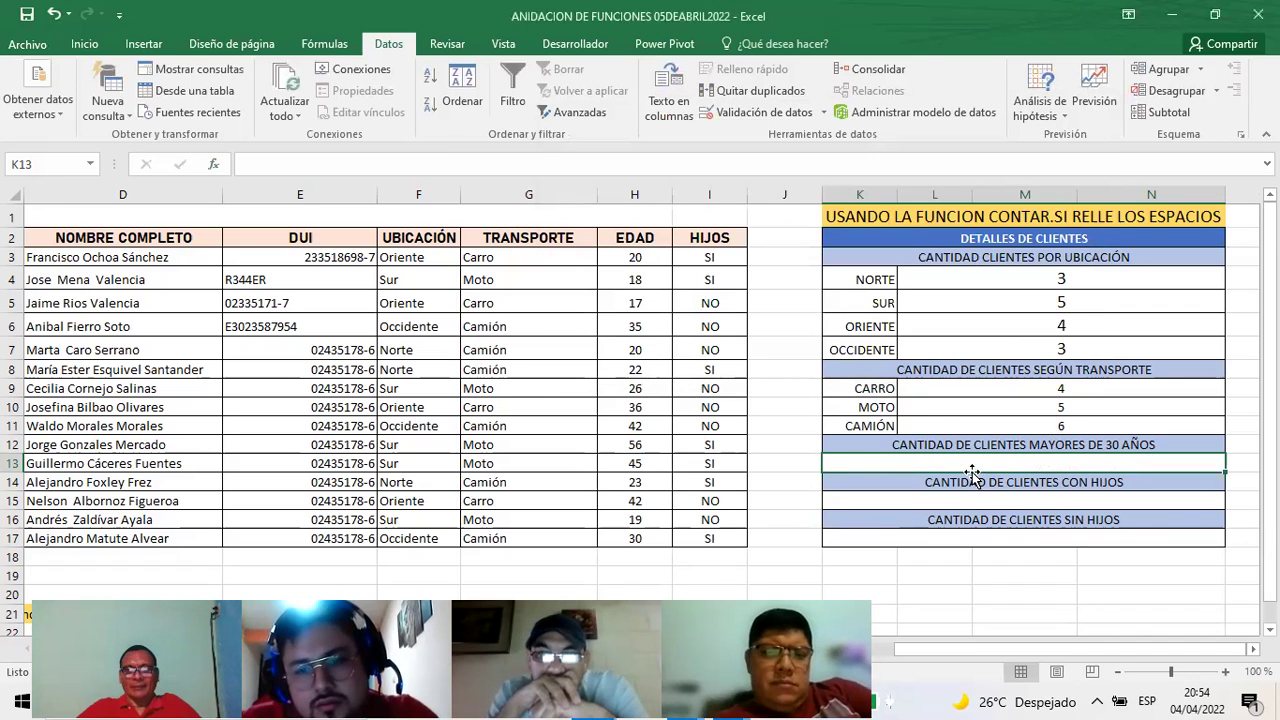
{"action": "type", "text": "="}
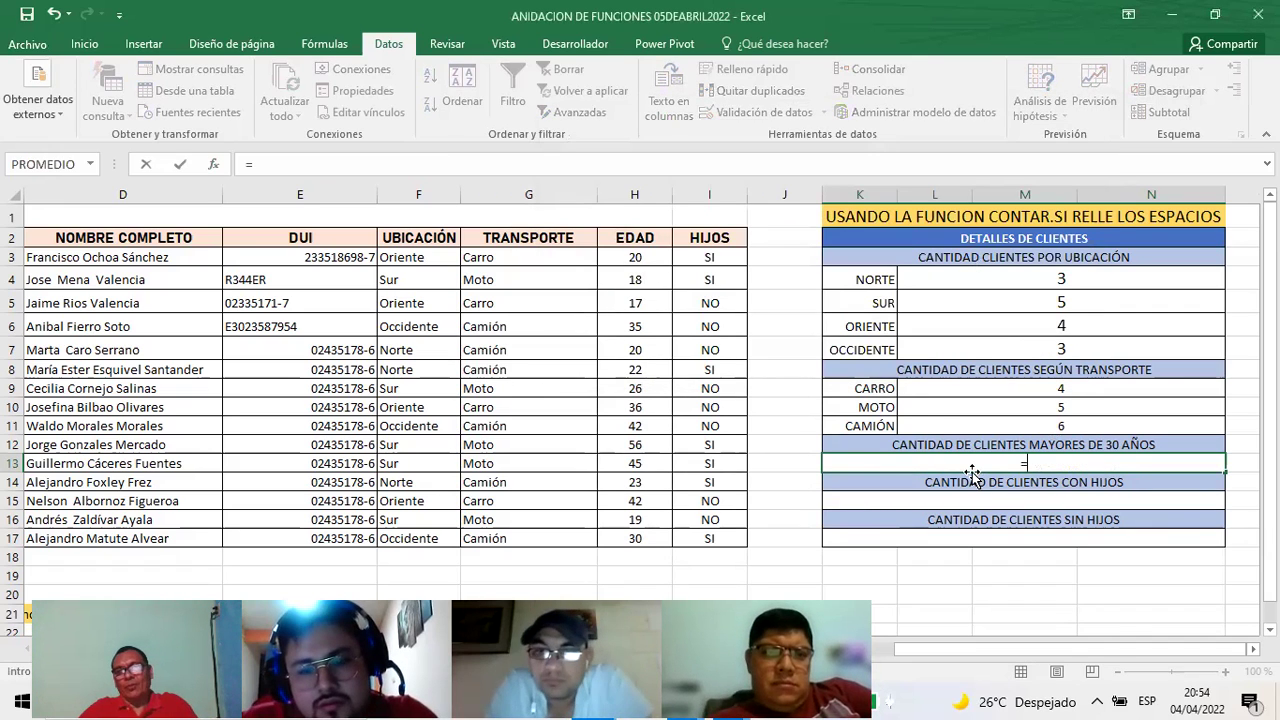
{"action": "type", "text": "CONTAR"}
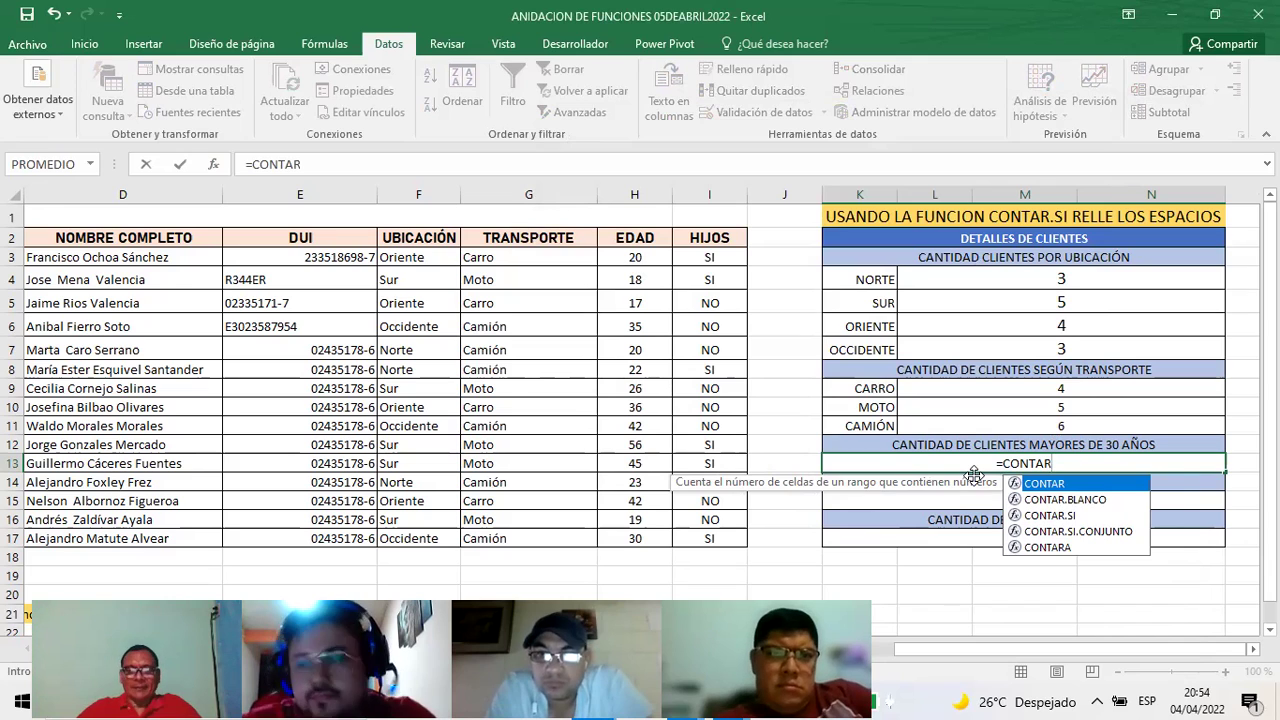
{"action": "type", "text": ".SI"}
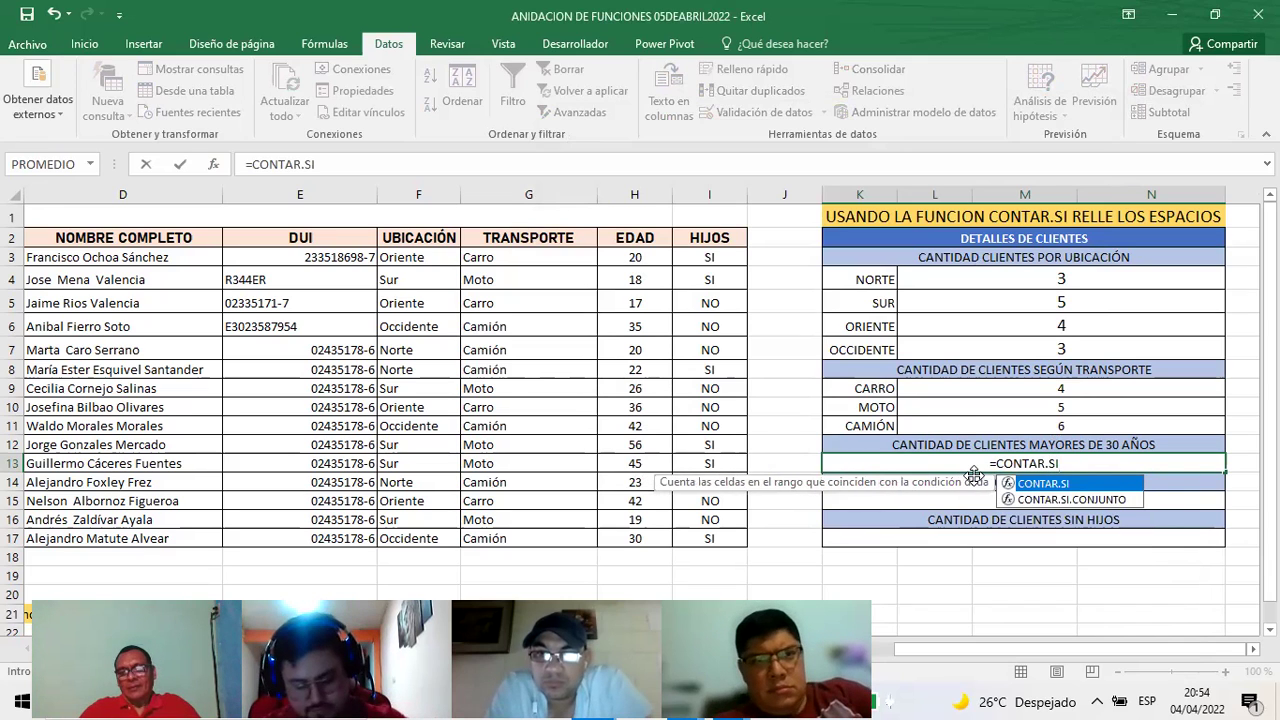
{"action": "type", "text": "("}
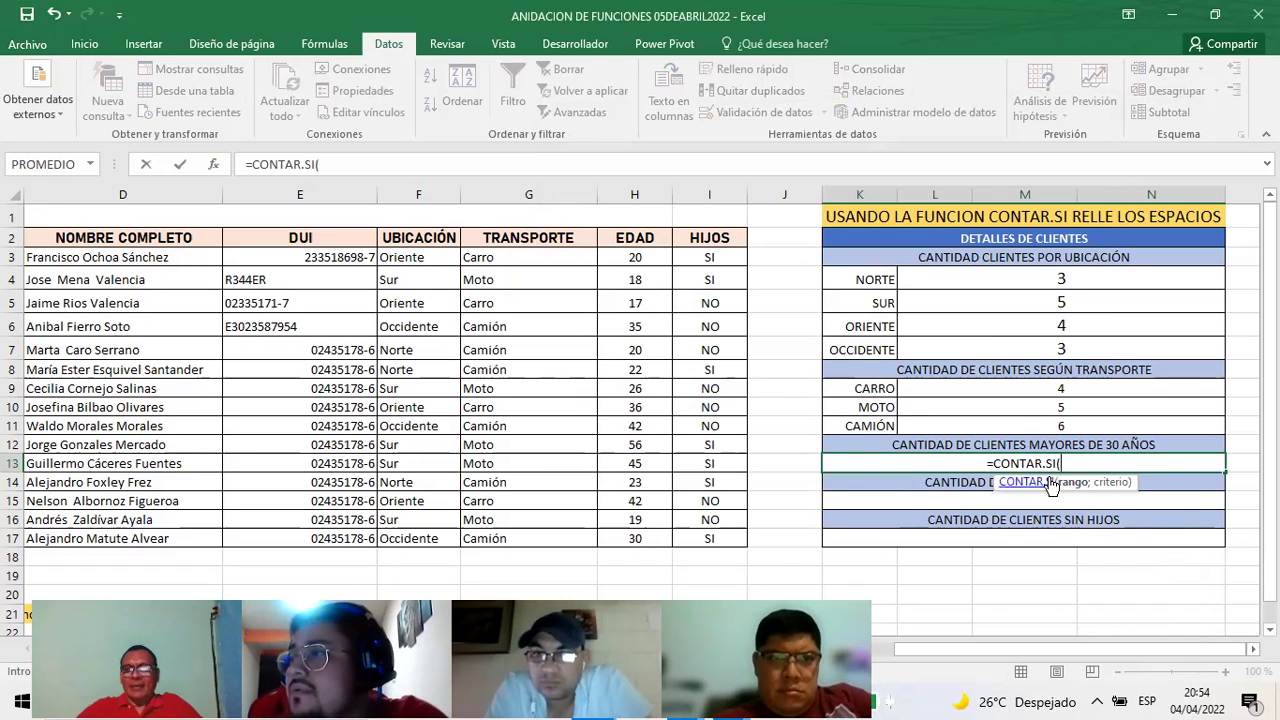
{"action": "left_click", "coordinate": [1022, 483]}
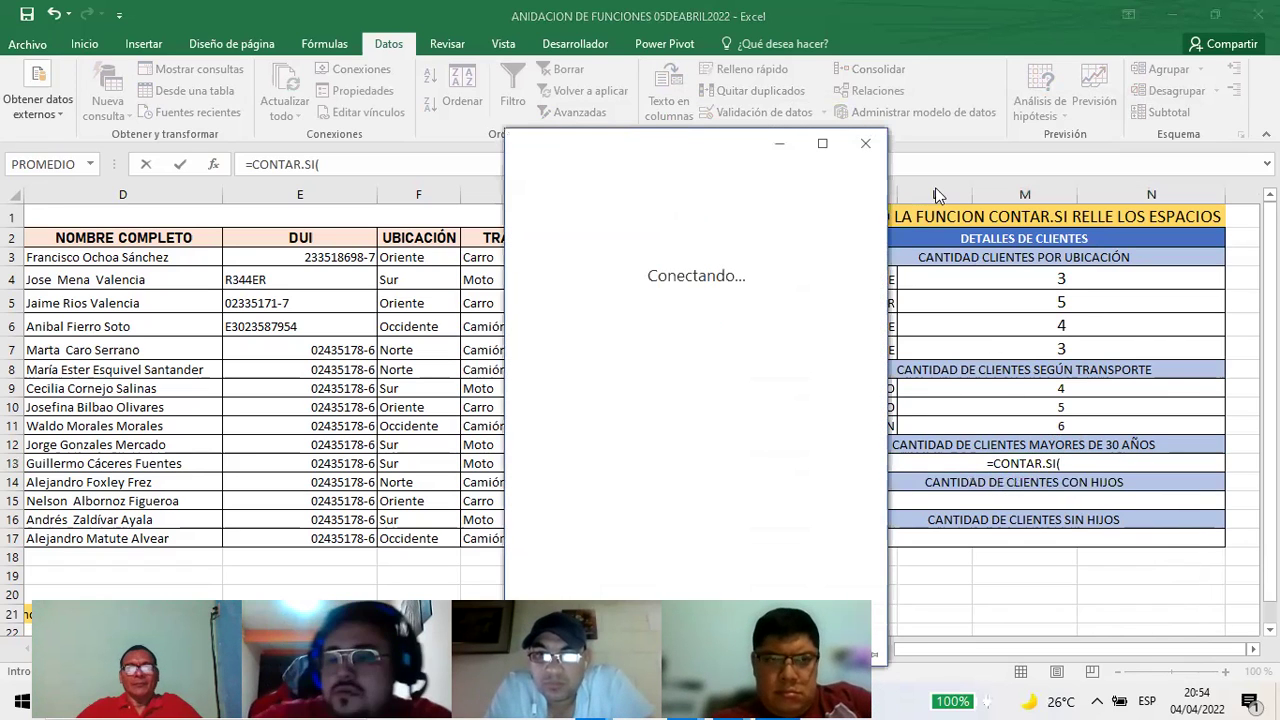
Step: Give CONTAR.SI range H3:H17 and criterion >30, yielding 6 clients over 30
{"action": "left_click", "coordinate": [213, 165]}
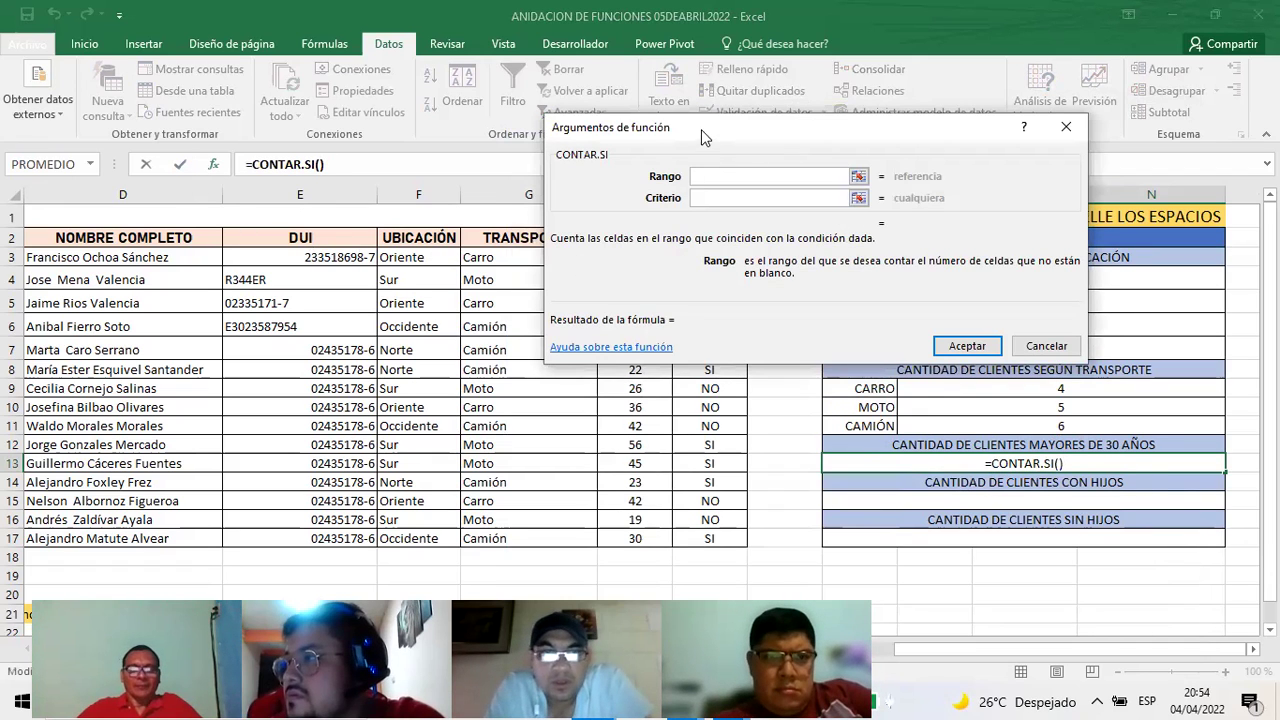
{"action": "left_click_drag", "start_coordinate": [710, 137], "coordinate": [849, 120]}
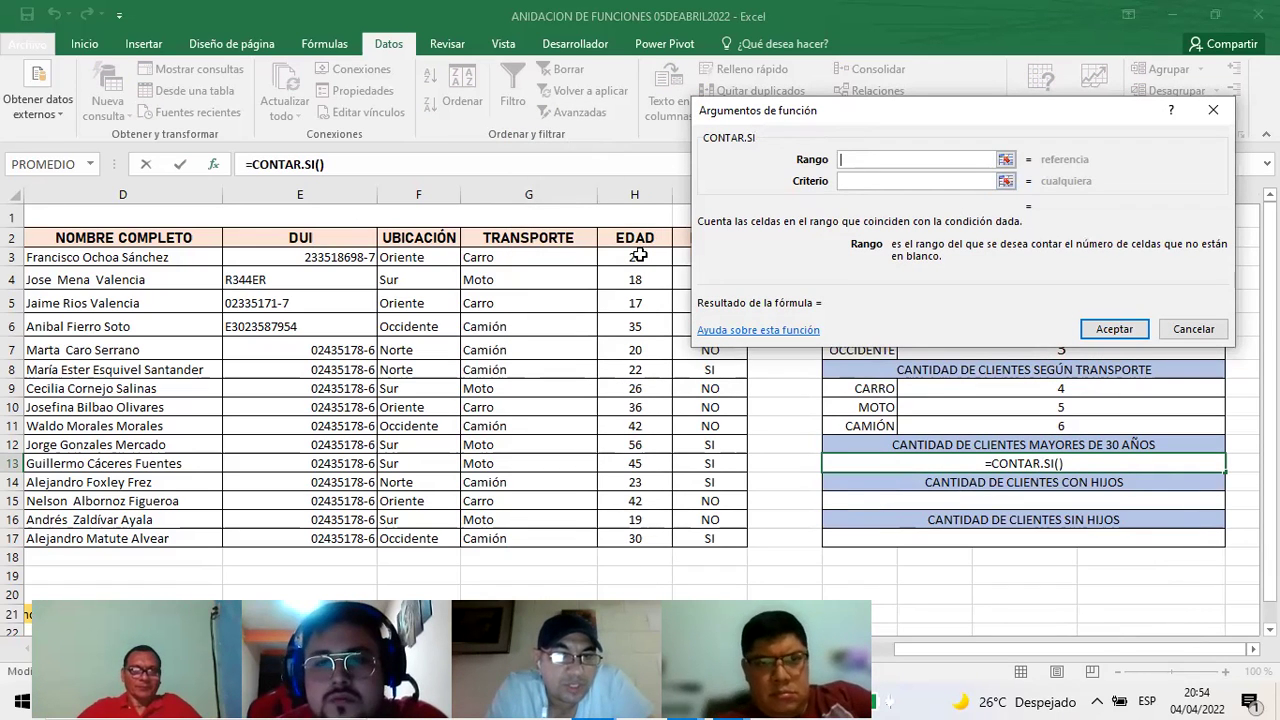
{"action": "left_click", "coordinate": [1005, 159]}
{"action": "left_click_drag", "start_coordinate": [634, 257], "coordinate": [640, 538]}
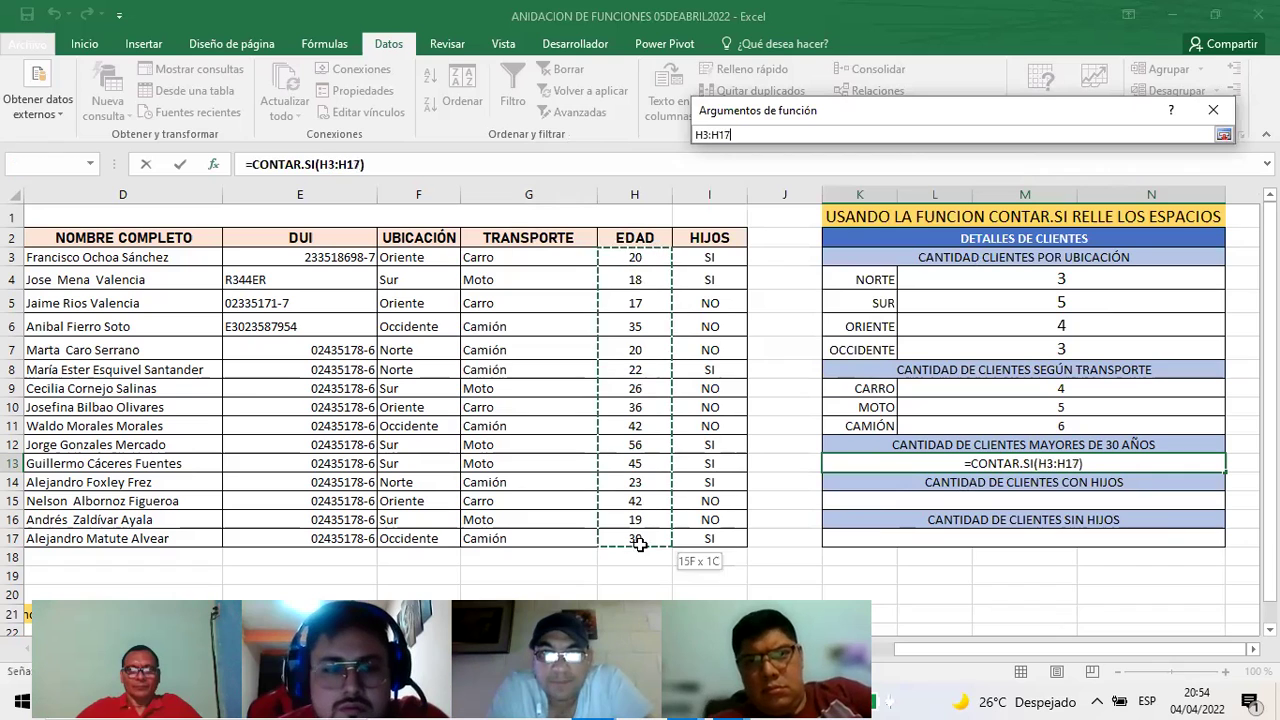
{"action": "left_click", "coordinate": [1222, 133]}
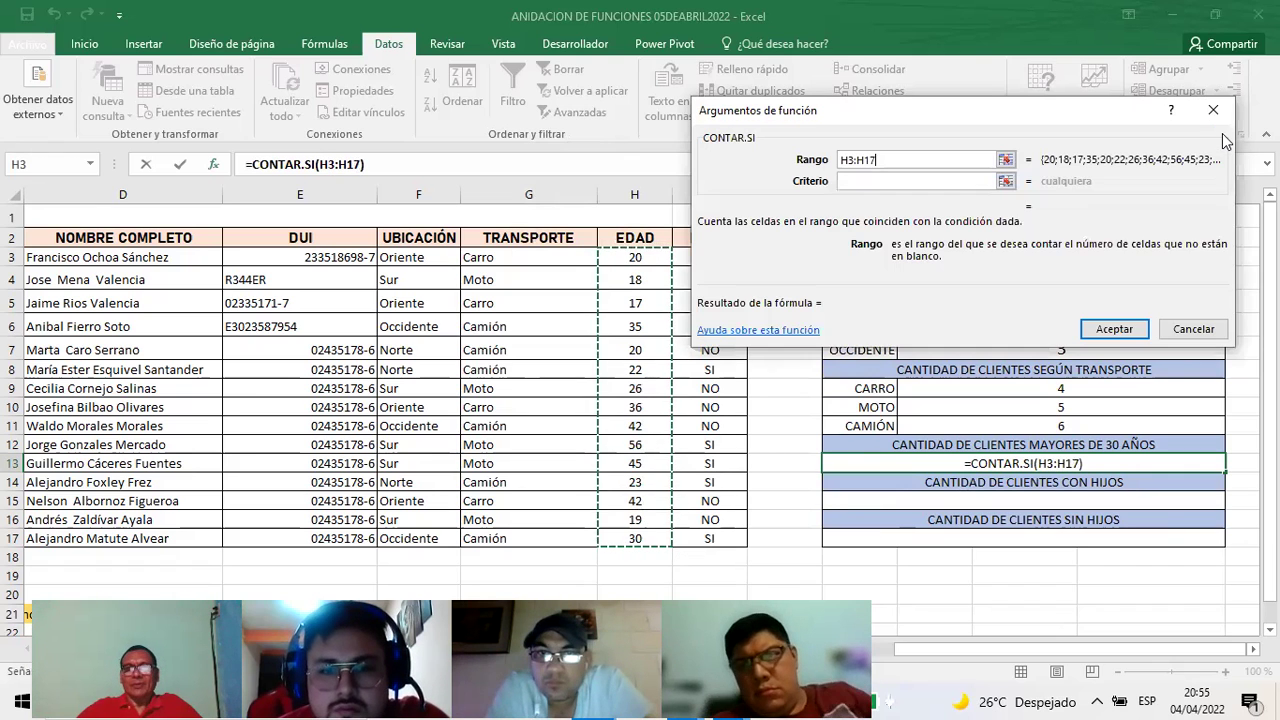
{"action": "left_click", "coordinate": [910, 181]}
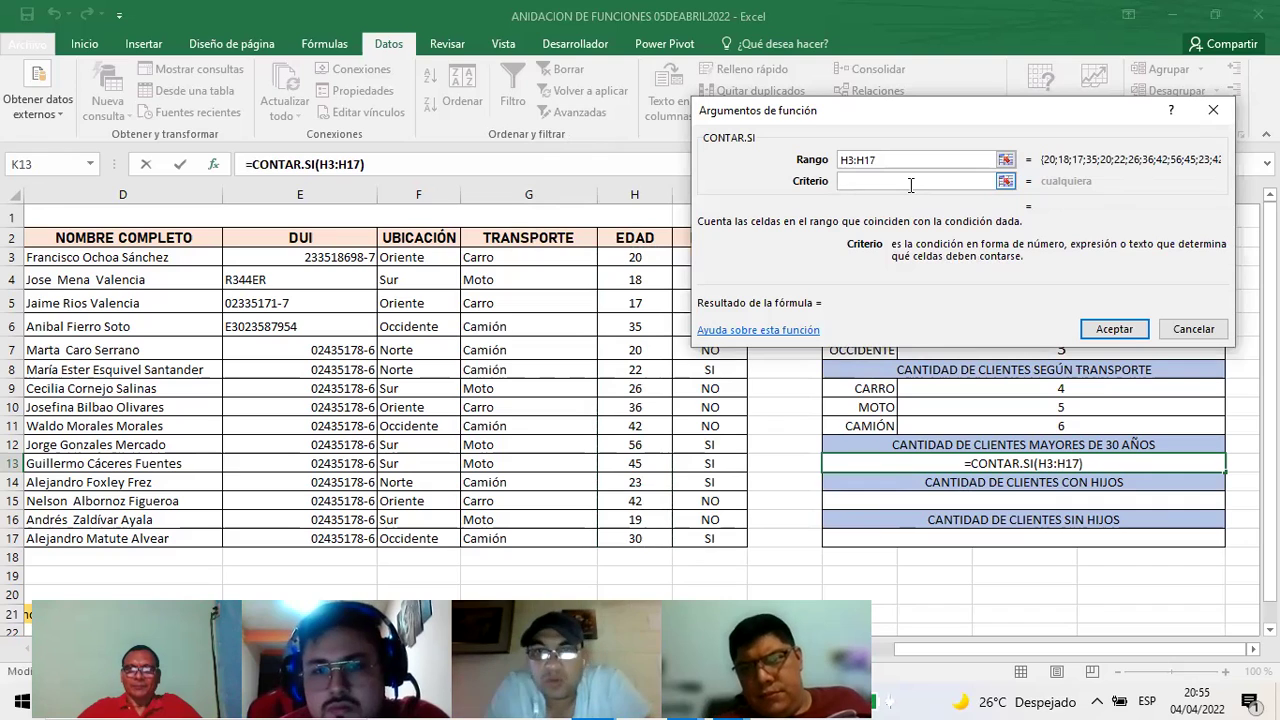
{"action": "type", "text": ">"}
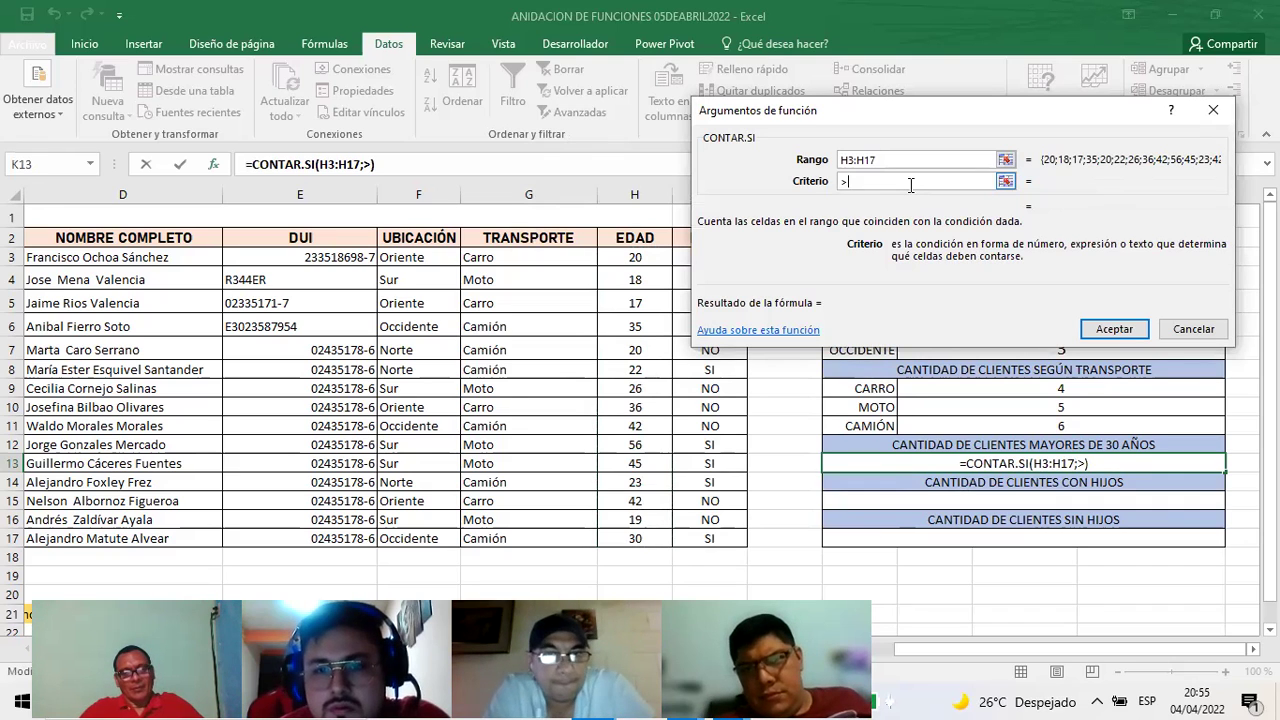
{"action": "type", "text": "30"}
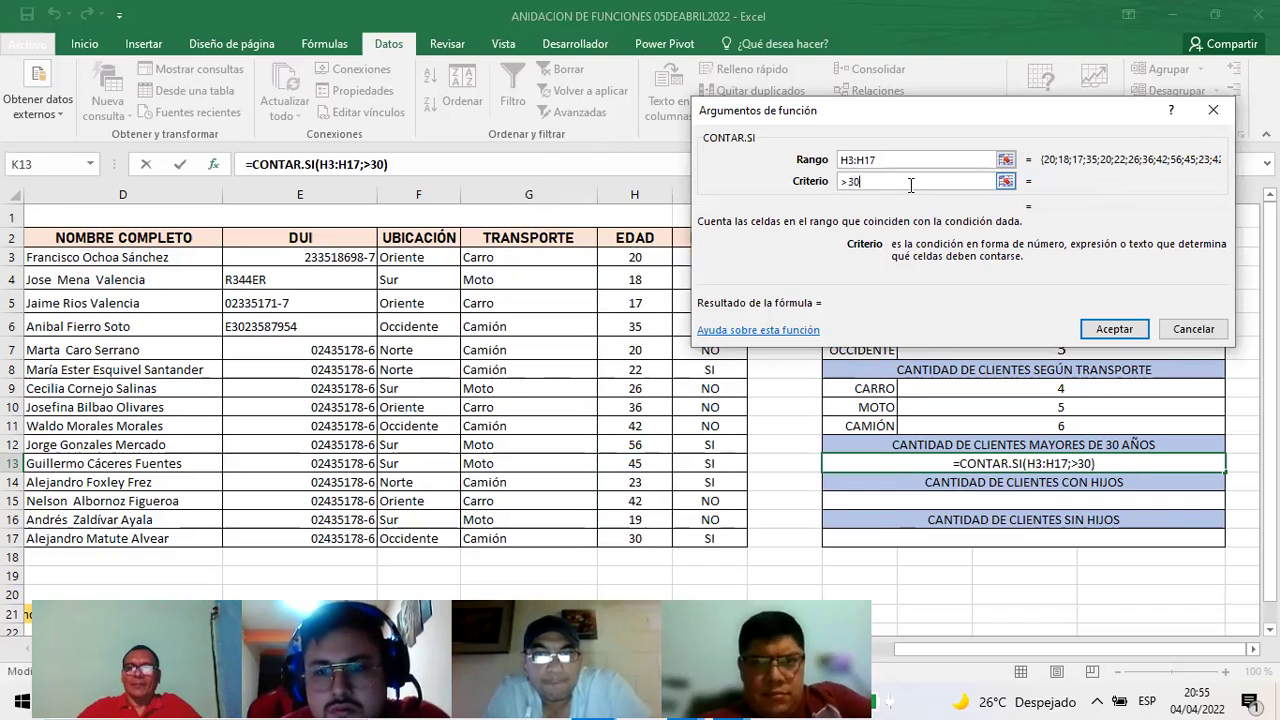
{"action": "left_click", "coordinate": [1110, 329]}
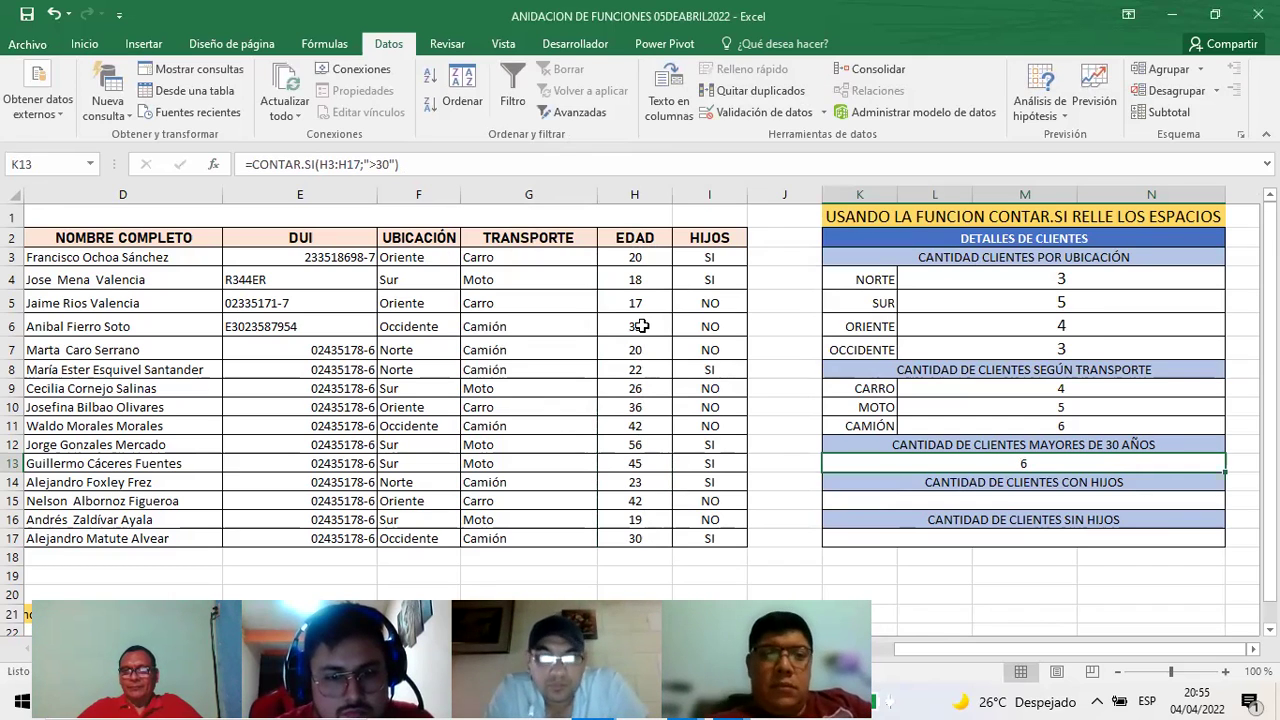
{"action": "left_click", "coordinate": [1023, 500]}
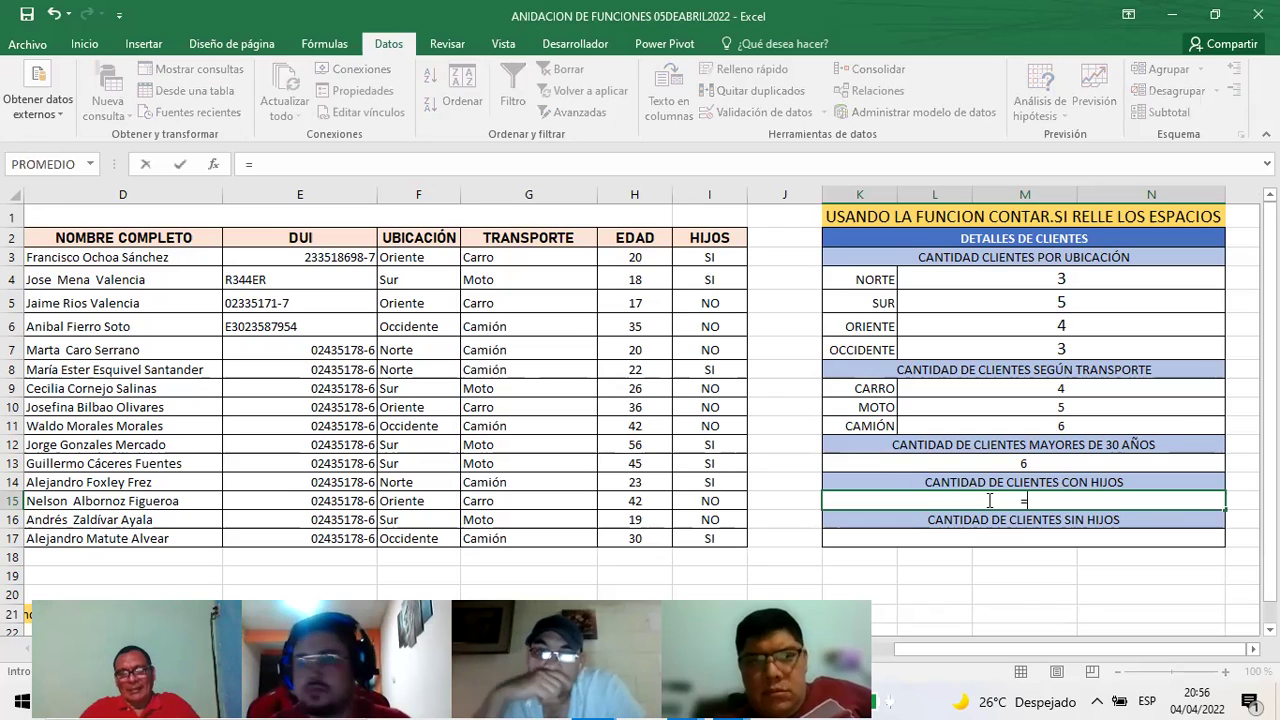
{"action": "type", "text": "=SUMAR.SI"}
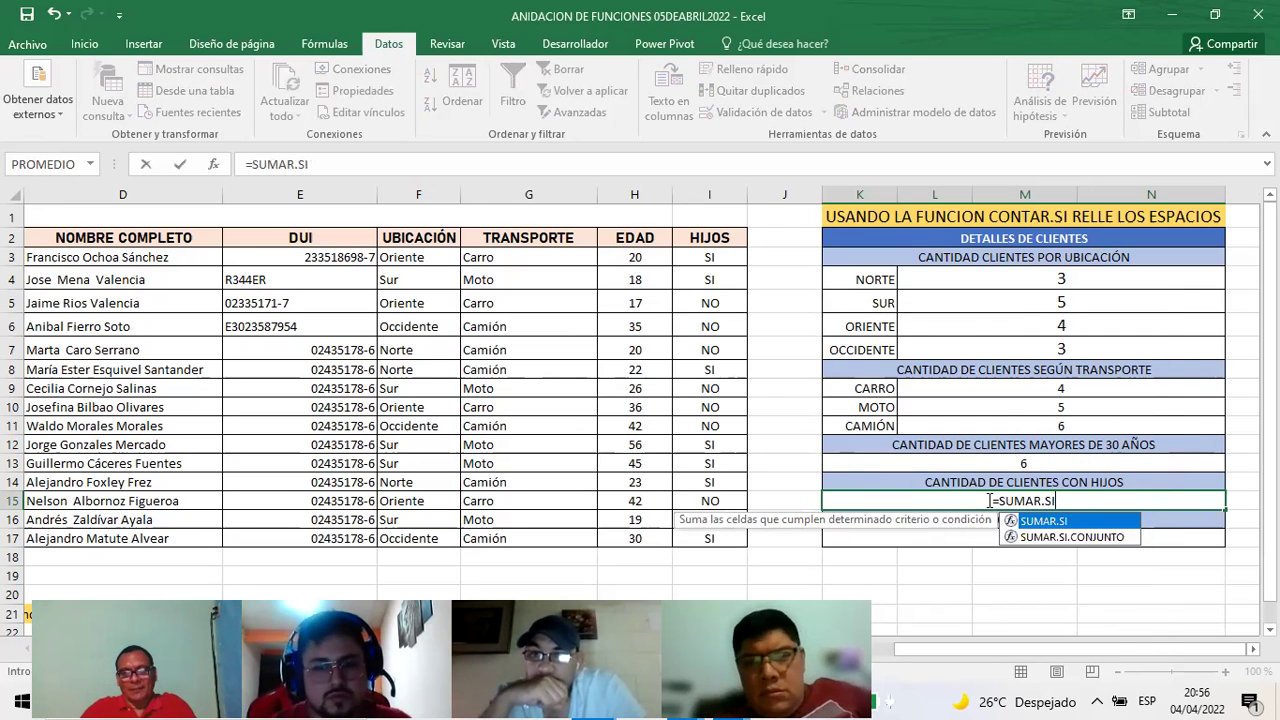
{"action": "type", "text": "("}
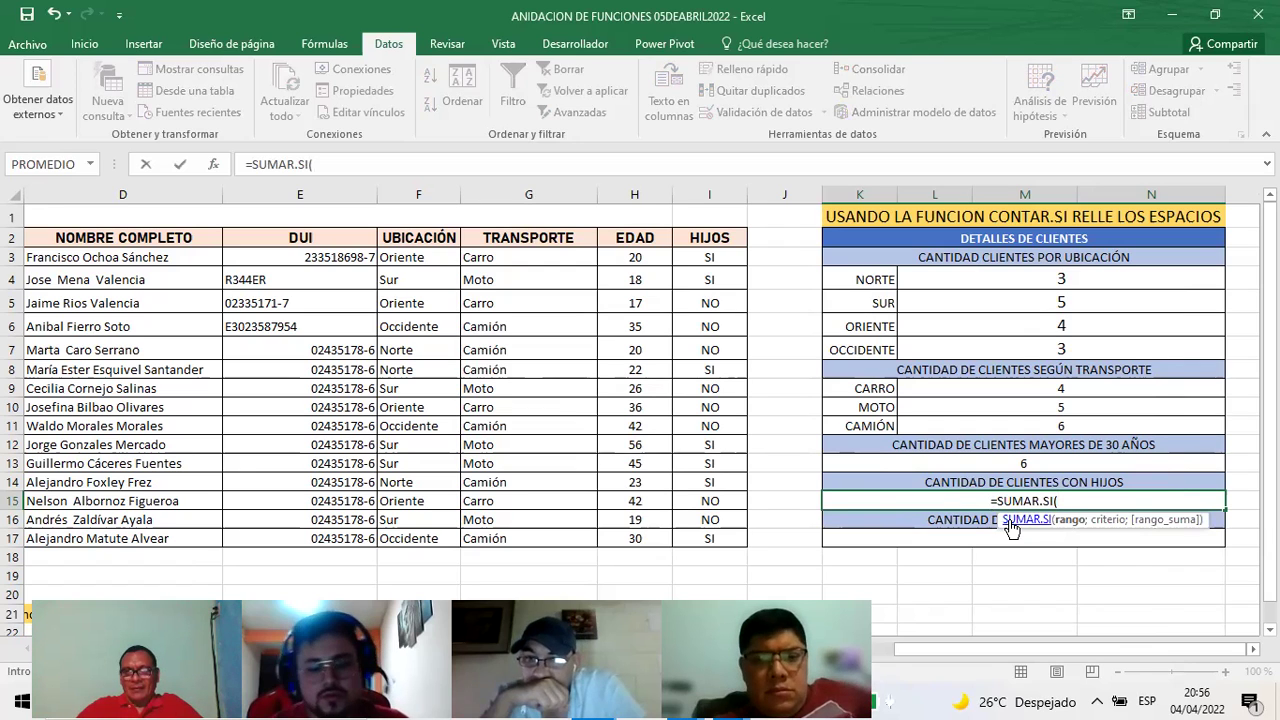
{"action": "left_click", "coordinate": [215, 167]}
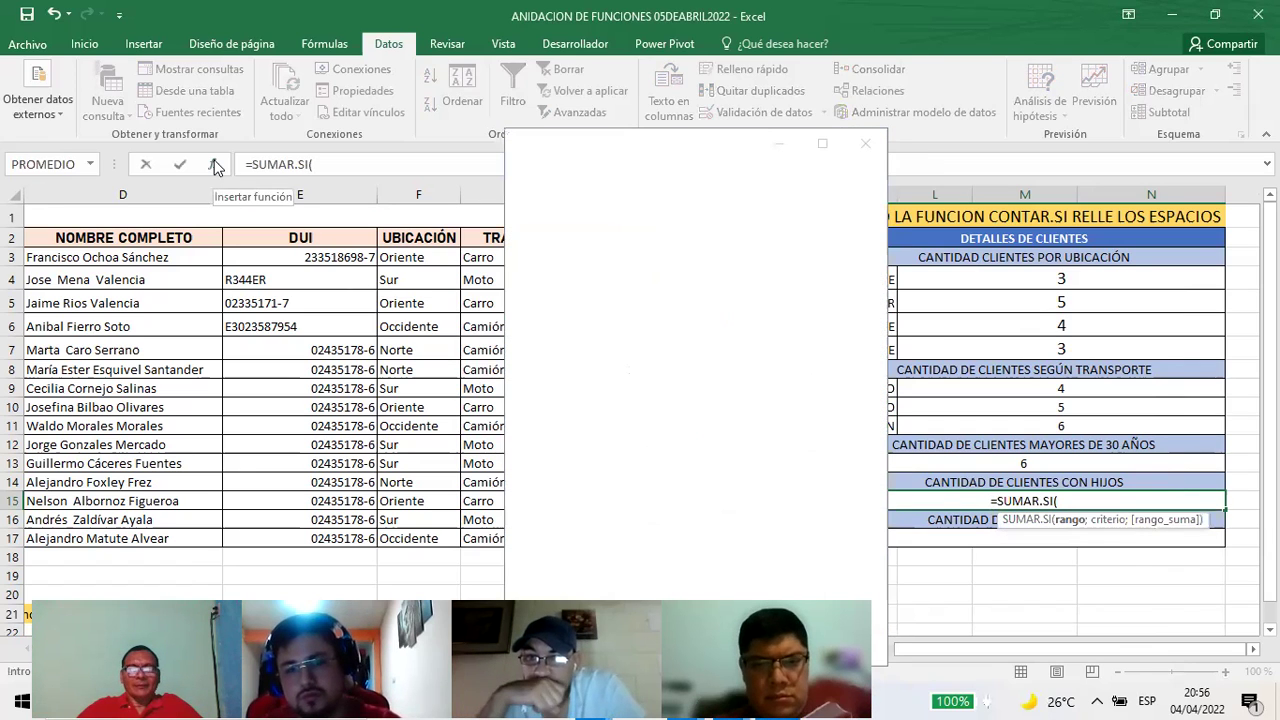
{"action": "left_click", "coordinate": [215, 167]}
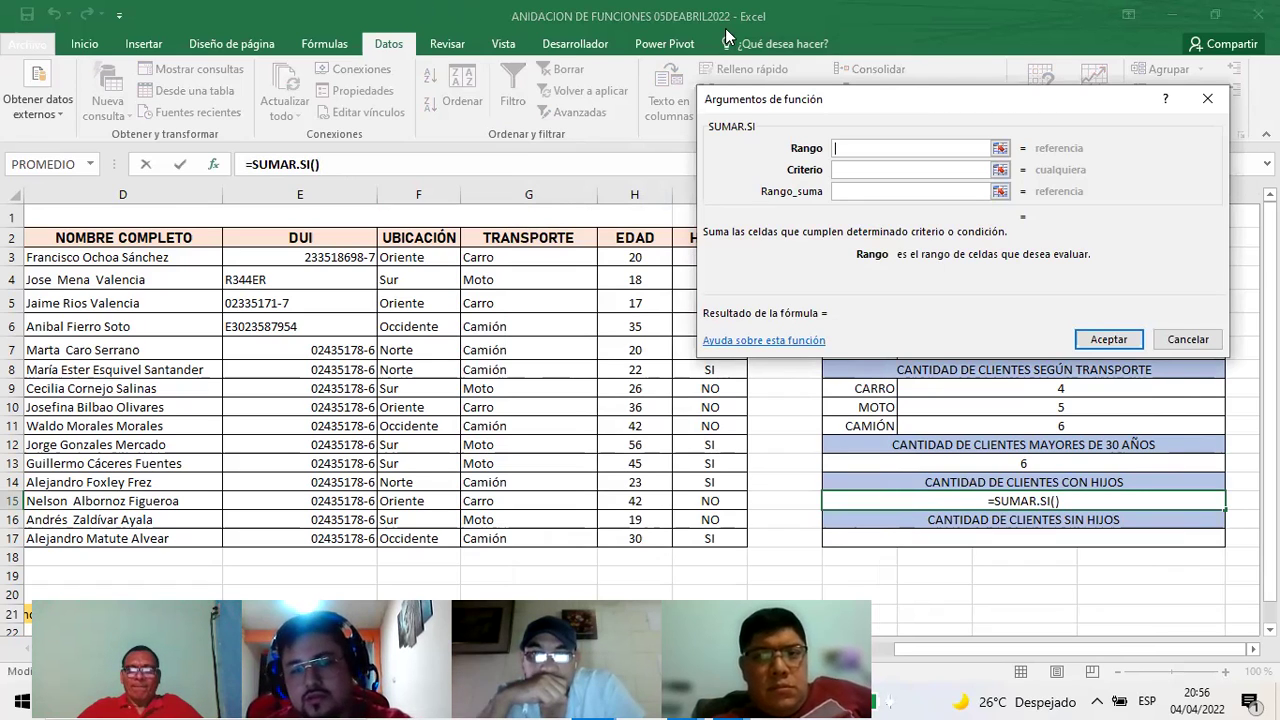
{"action": "left_click_drag", "start_coordinate": [832, 88], "coordinate": [942, 110]}
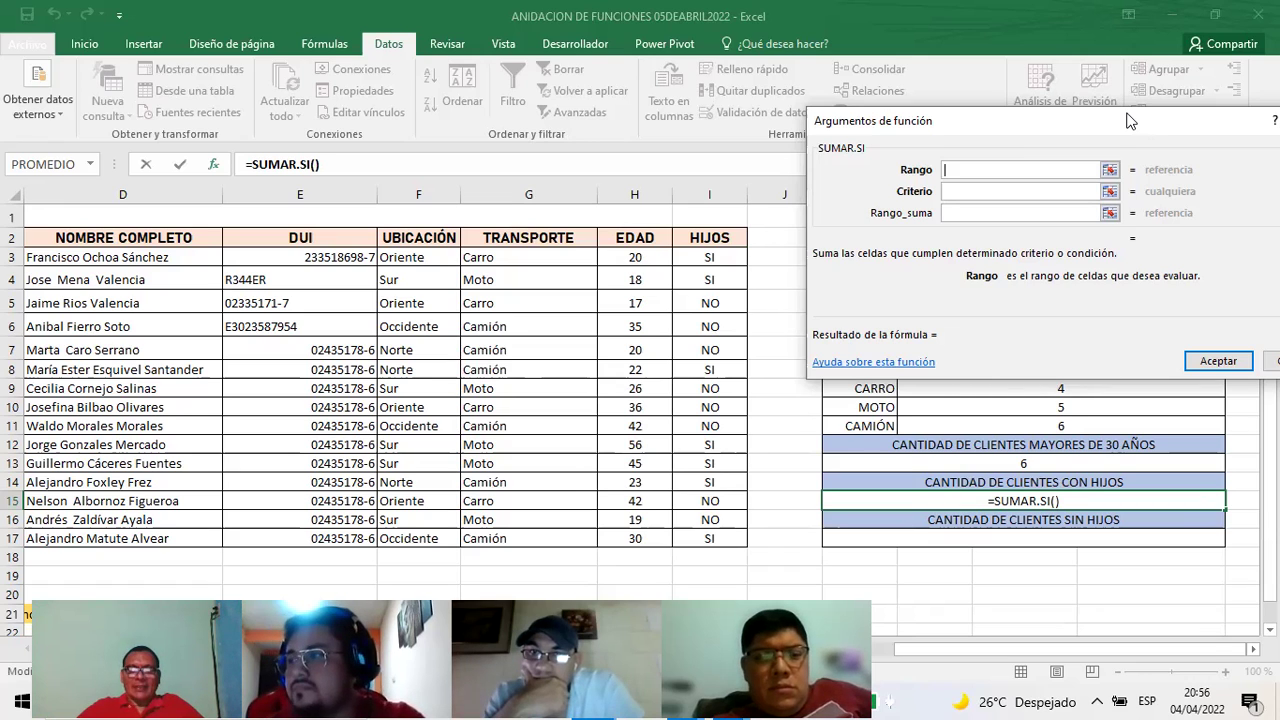
{"action": "left_click_drag", "start_coordinate": [1127, 121], "coordinate": [947, 135]}
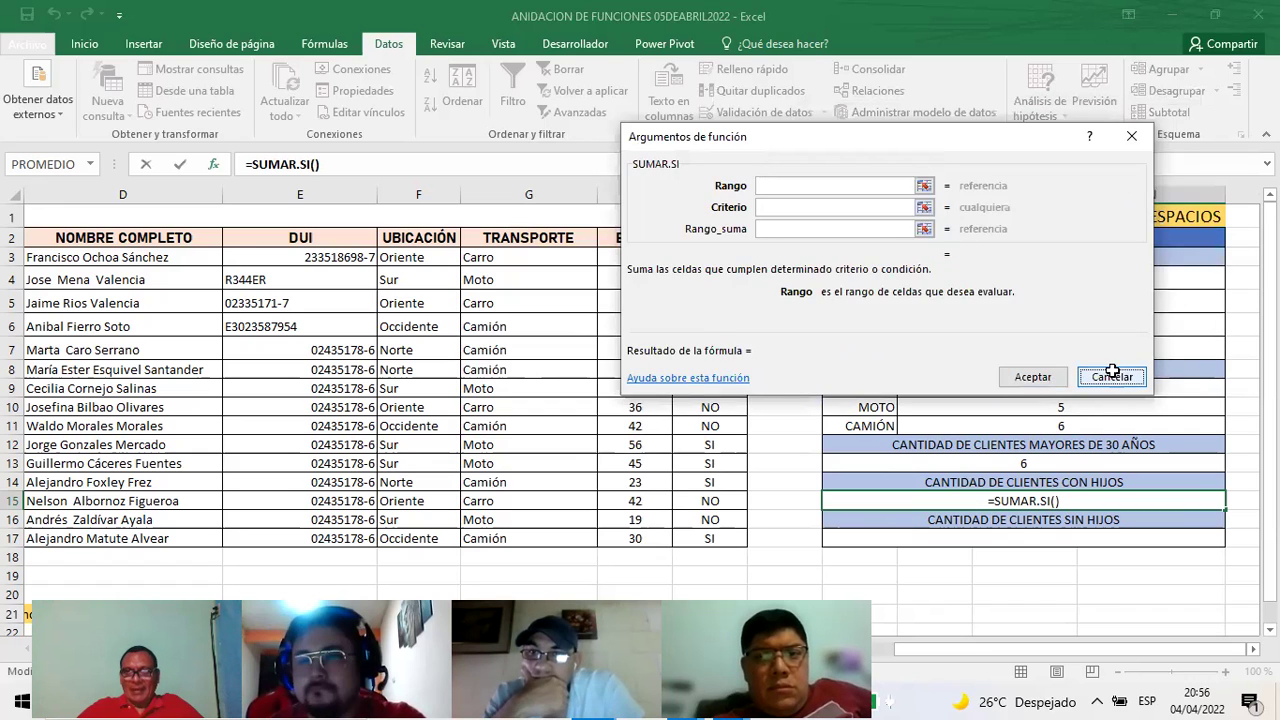
{"action": "left_click", "coordinate": [1108, 374]}
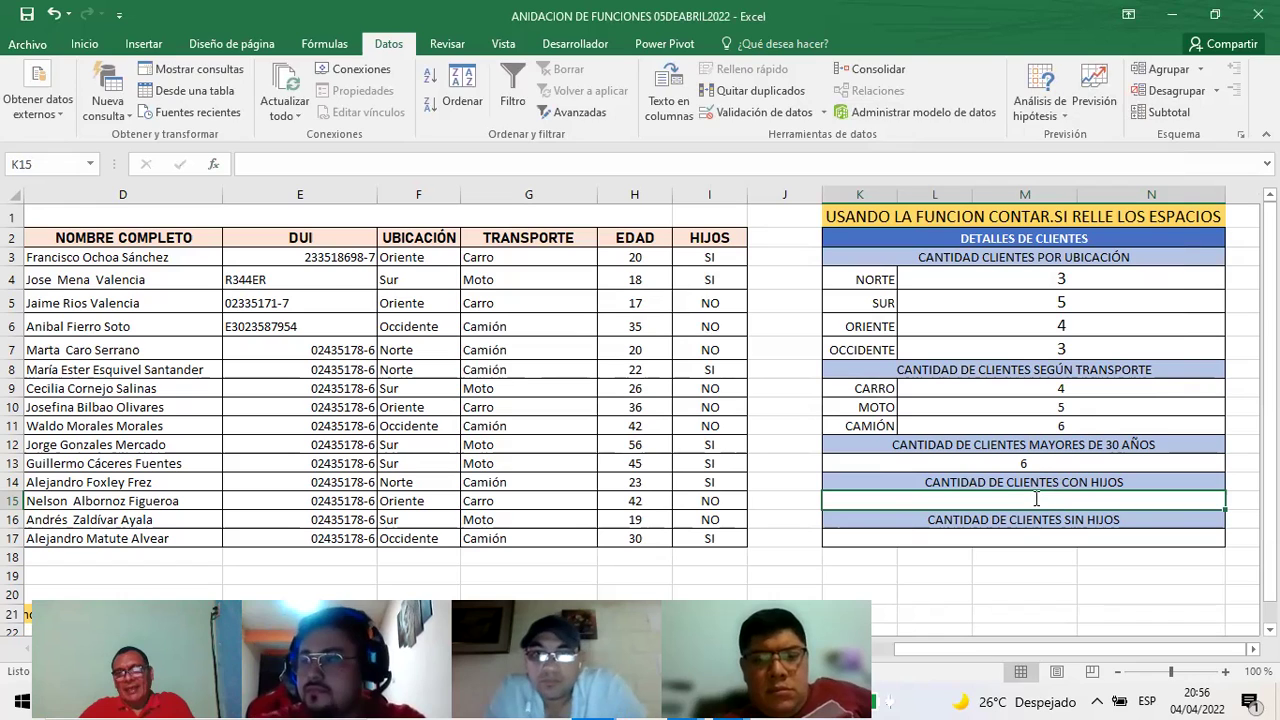
Step: Start =CONTAR.SI( in K15, glance at its help, and bring up its arguments
{"action": "type", "text": "=CON"}
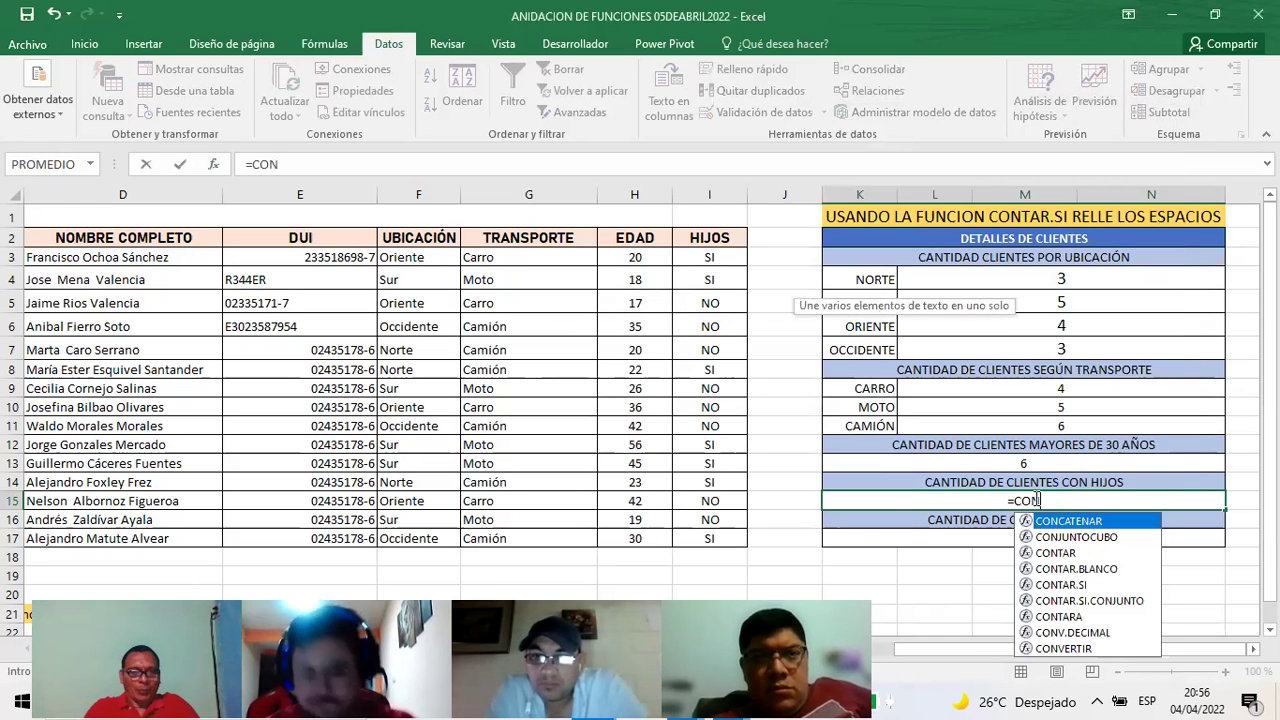
{"action": "type", "text": "TAR"}
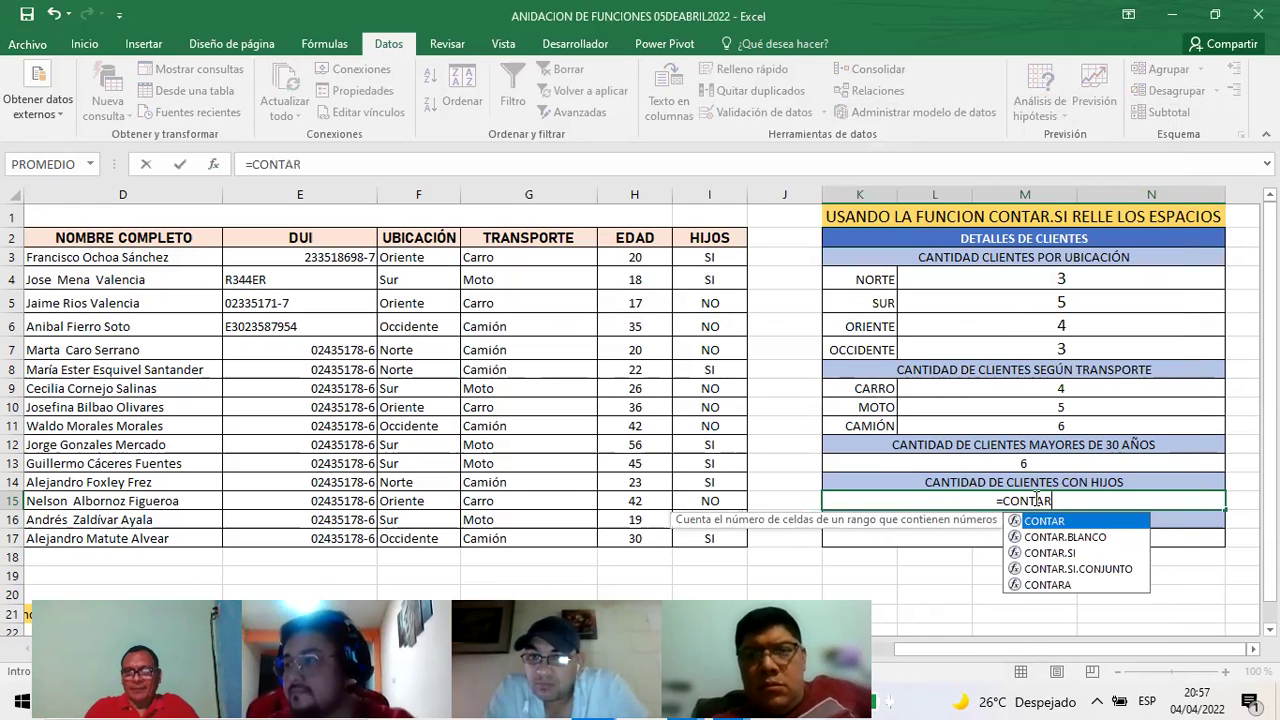
{"action": "type", "text": ".SI"}
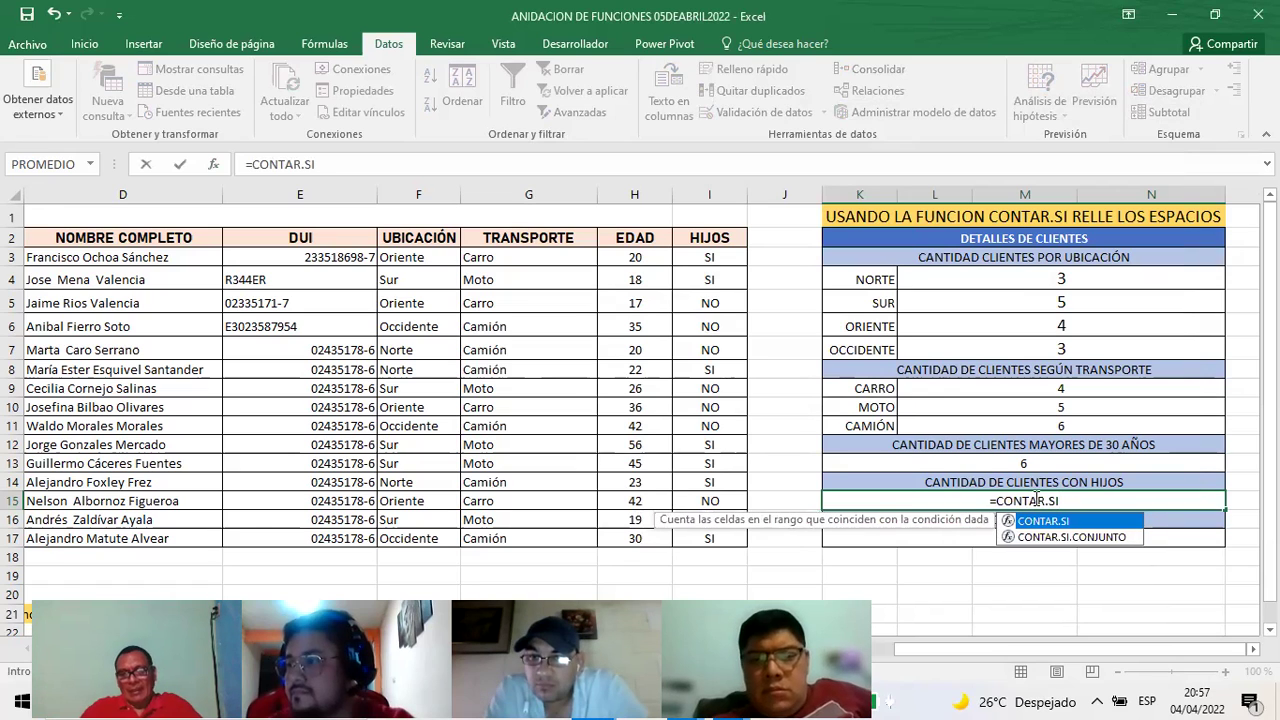
{"action": "type", "text": "("}
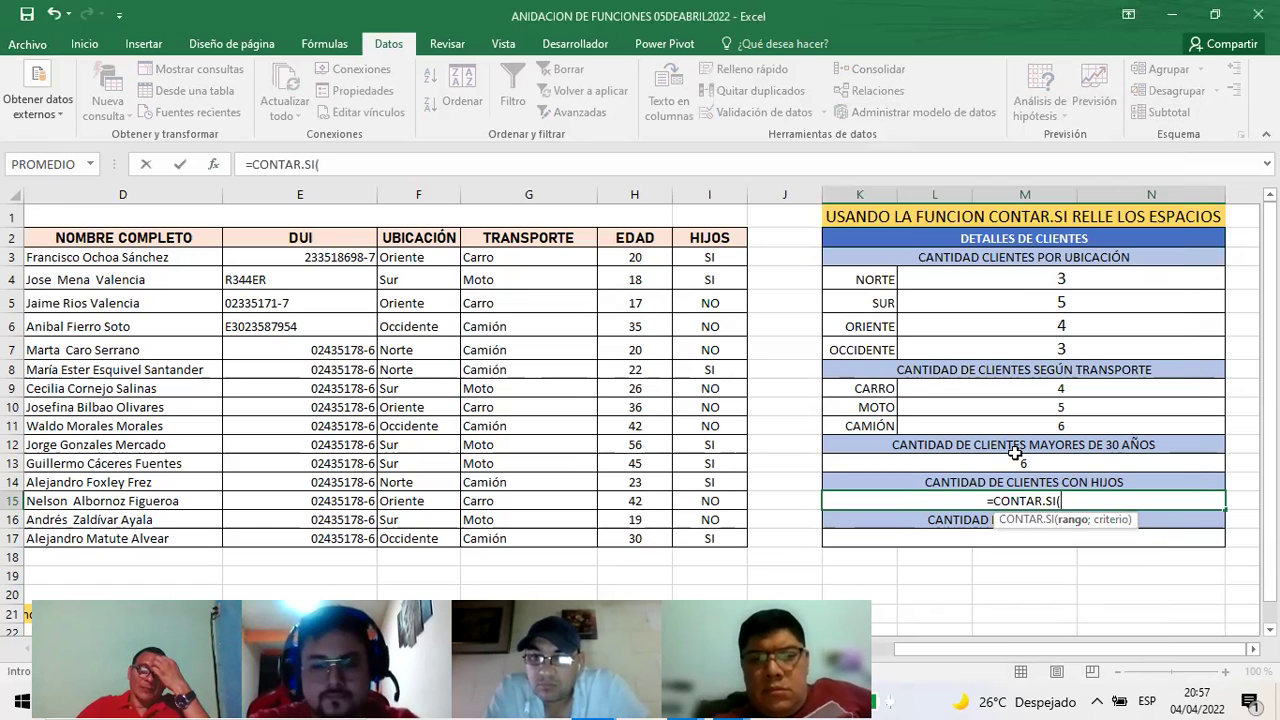
{"action": "left_click", "coordinate": [1033, 520]}
{"action": "left_click", "coordinate": [880, 143]}
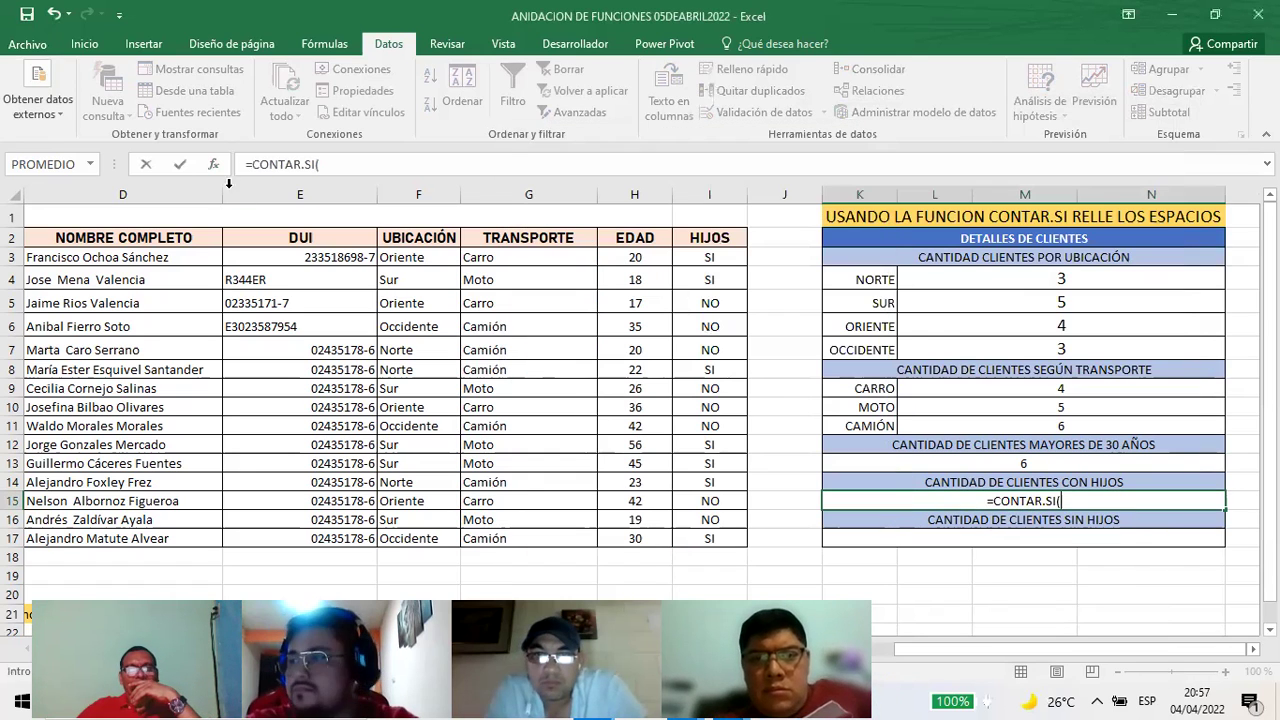
{"action": "left_click", "coordinate": [214, 164]}
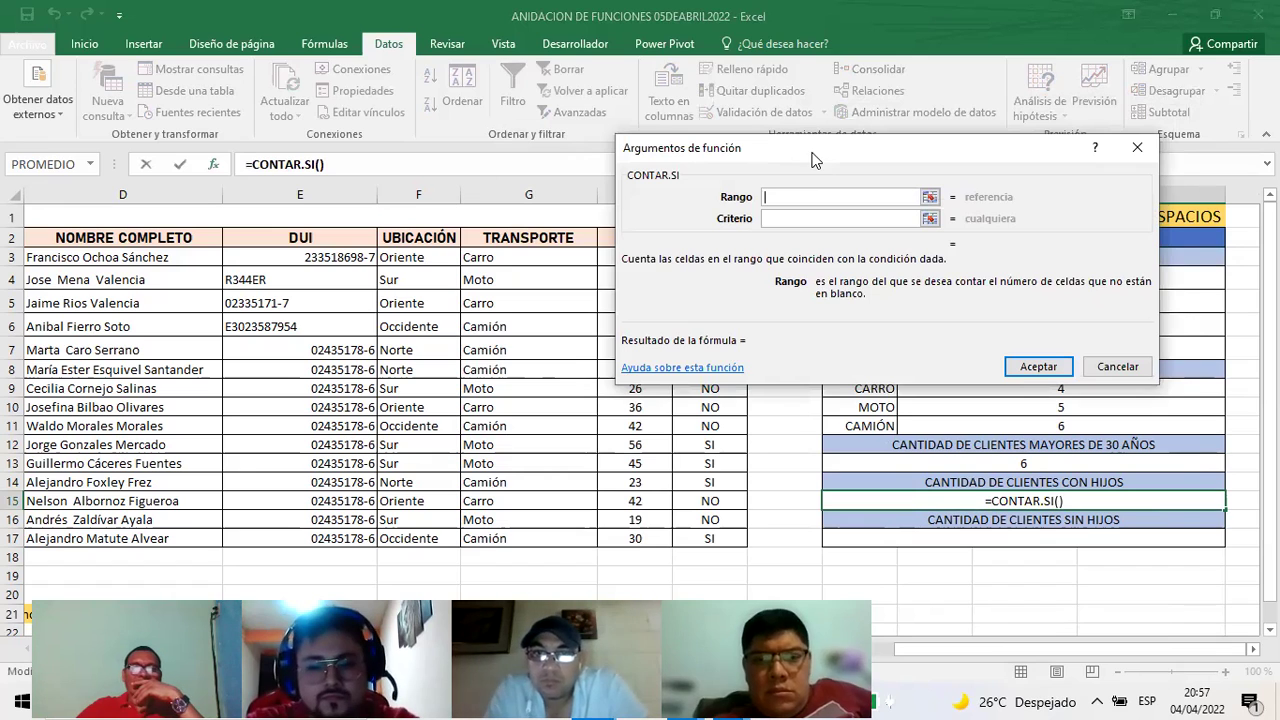
Step: Set CONTAR.SI range I3:I17 and criterion SI so K15 shows 7
{"action": "left_click_drag", "start_coordinate": [813, 160], "coordinate": [279, 159]}
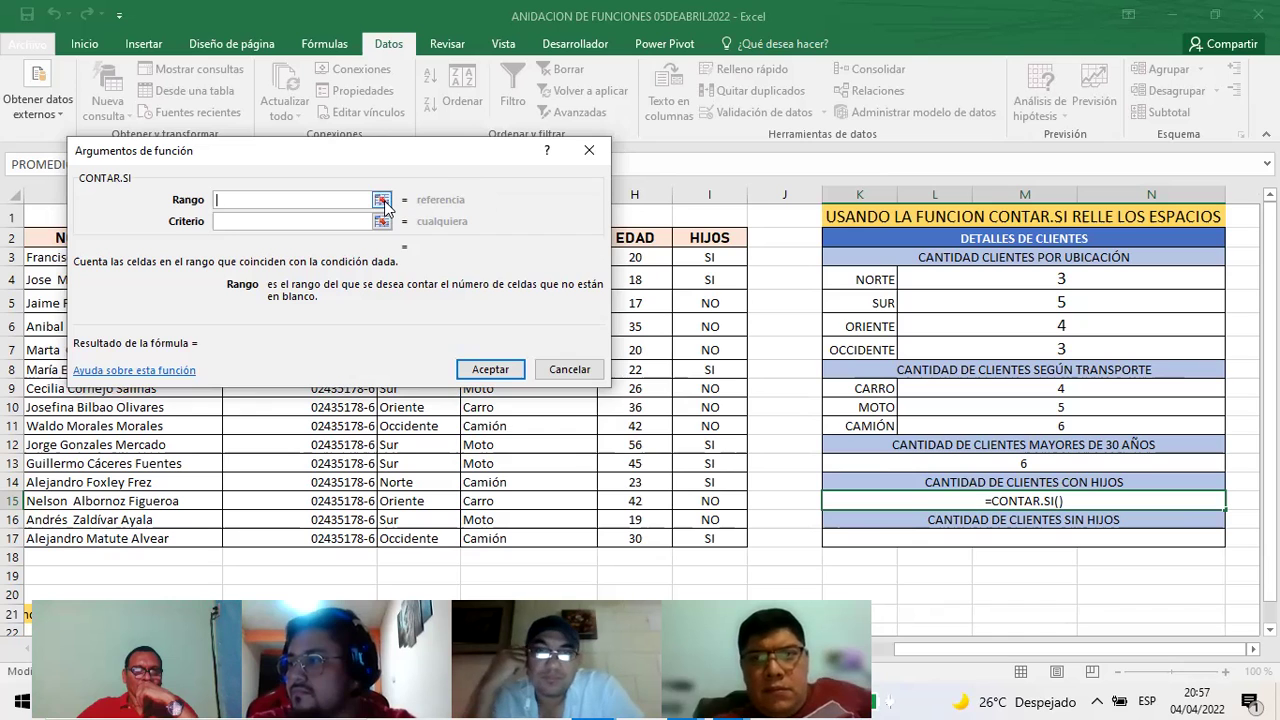
{"action": "left_click", "coordinate": [382, 199]}
{"action": "left_click_drag", "start_coordinate": [706, 257], "coordinate": [709, 538]}
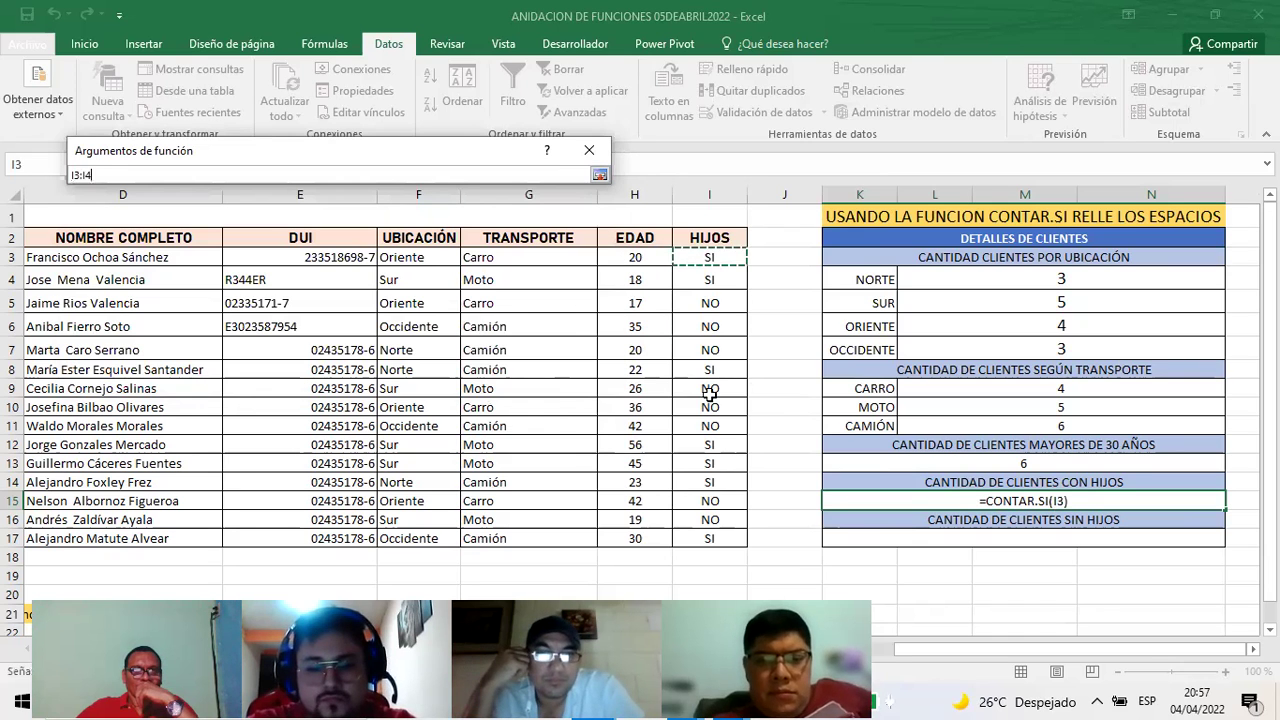
{"action": "left_click", "coordinate": [599, 175]}
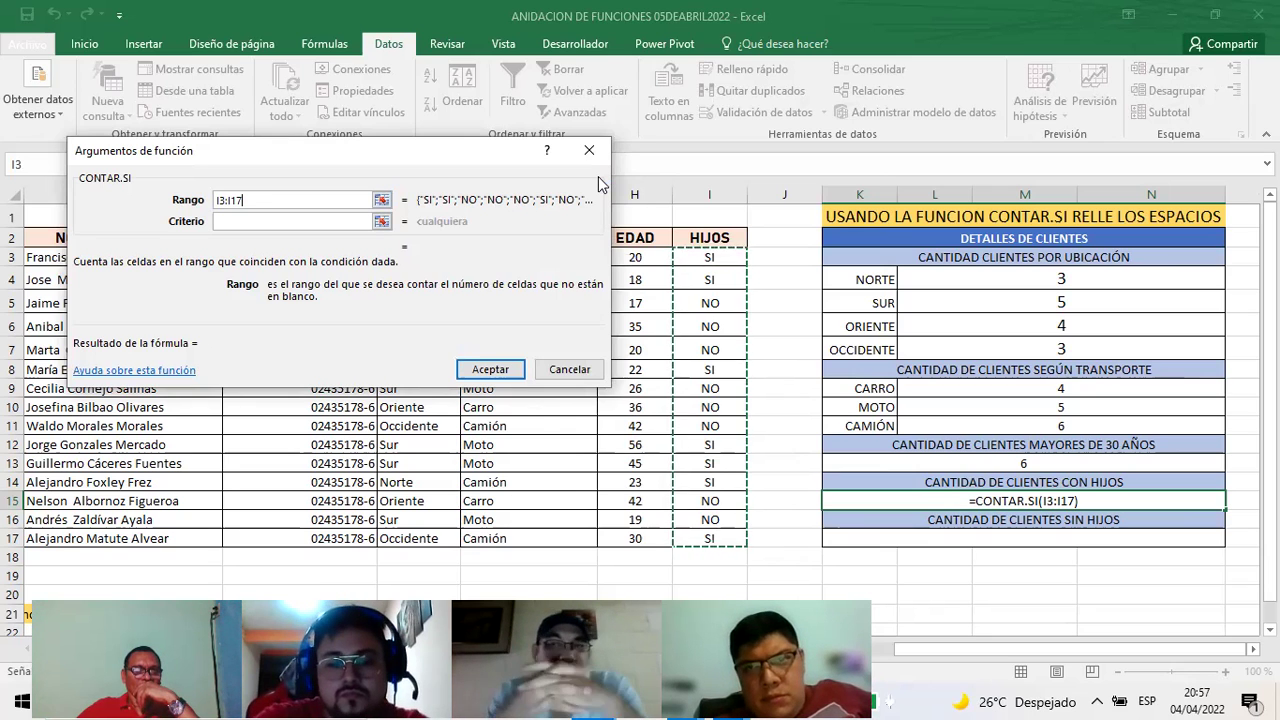
{"action": "left_click", "coordinate": [276, 221]}
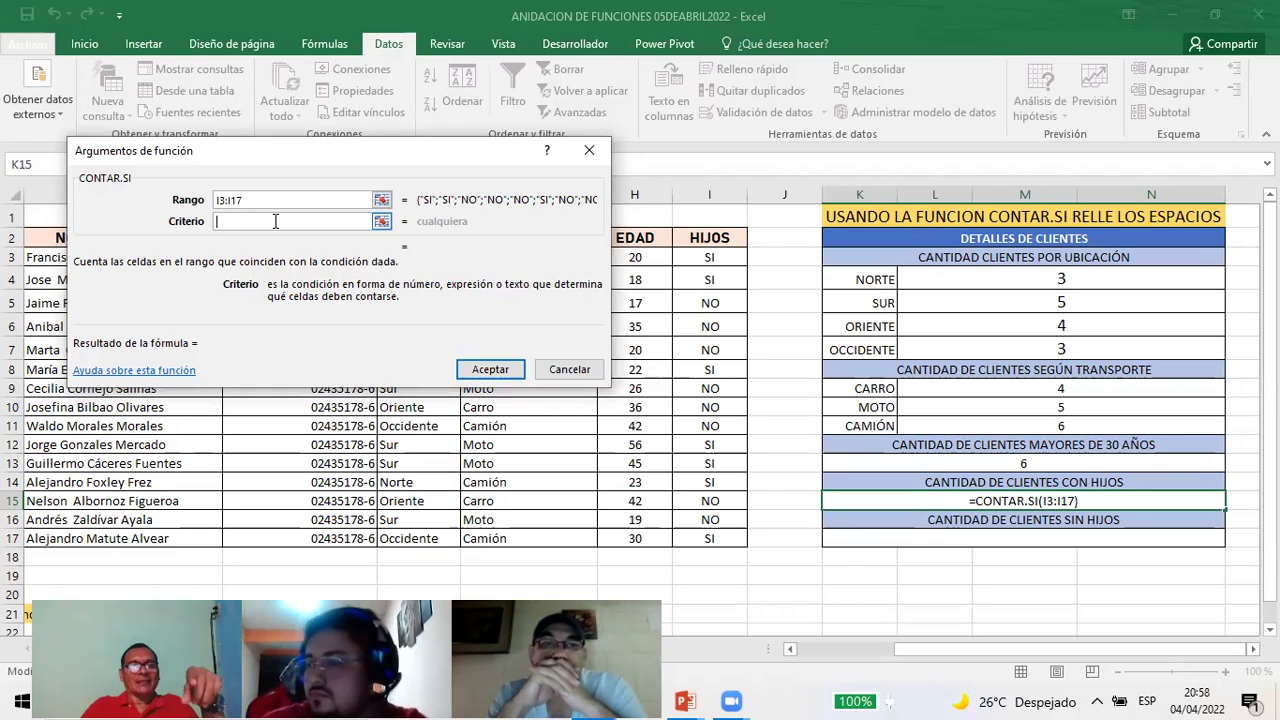
{"action": "type", "text": "SI"}
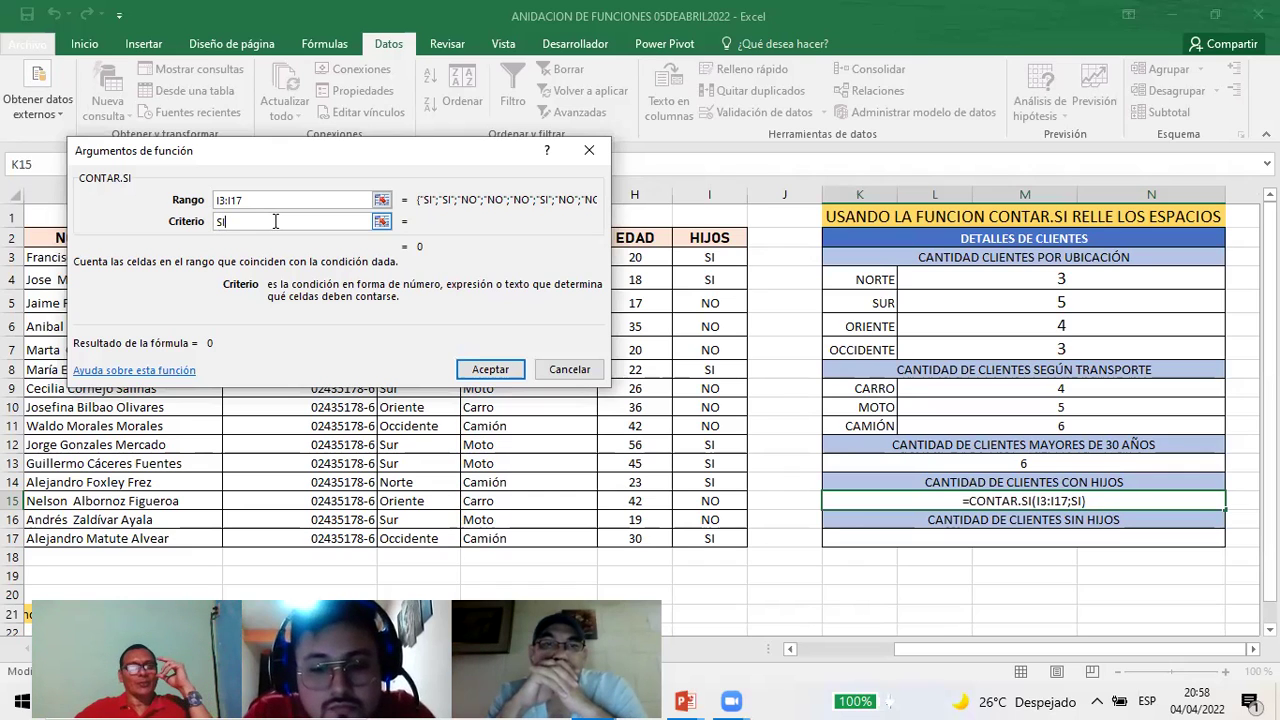
{"action": "left_click", "coordinate": [500, 368]}
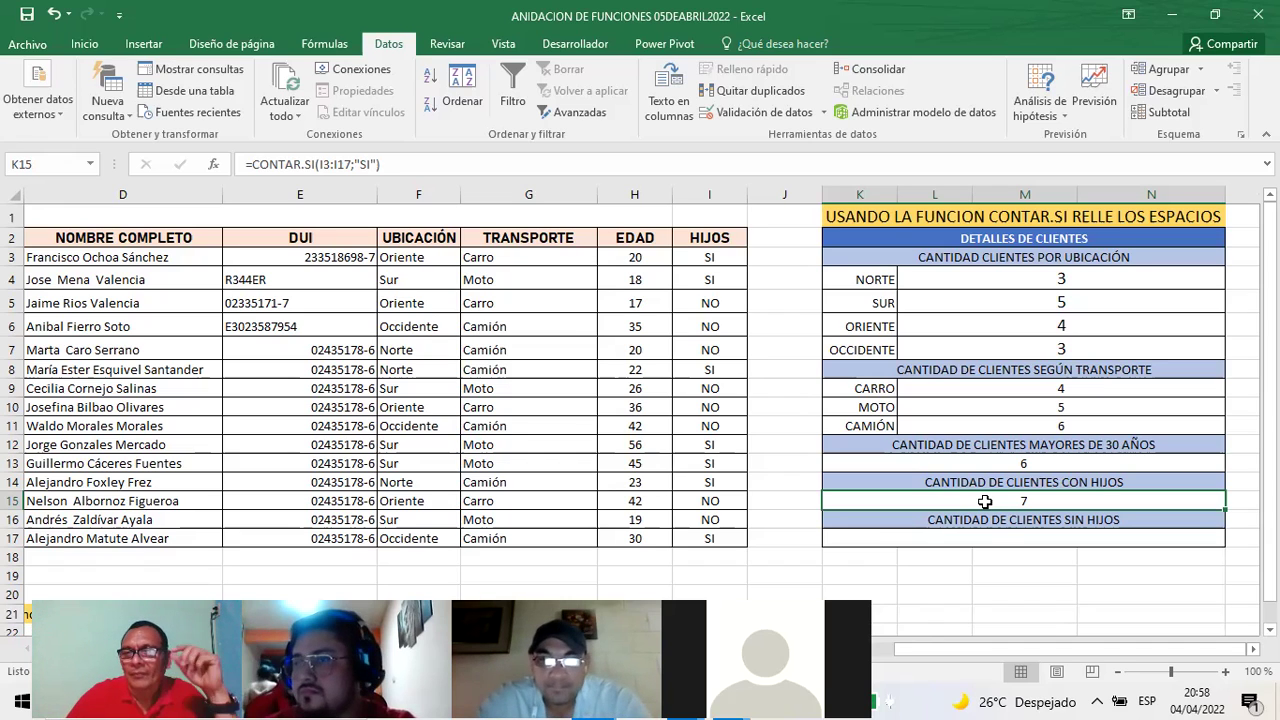
Step: Select merged cell K17 beside CANTIDAD DE CLIENTES SIN HIJOS
{"action": "left_click", "coordinate": [992, 541]}
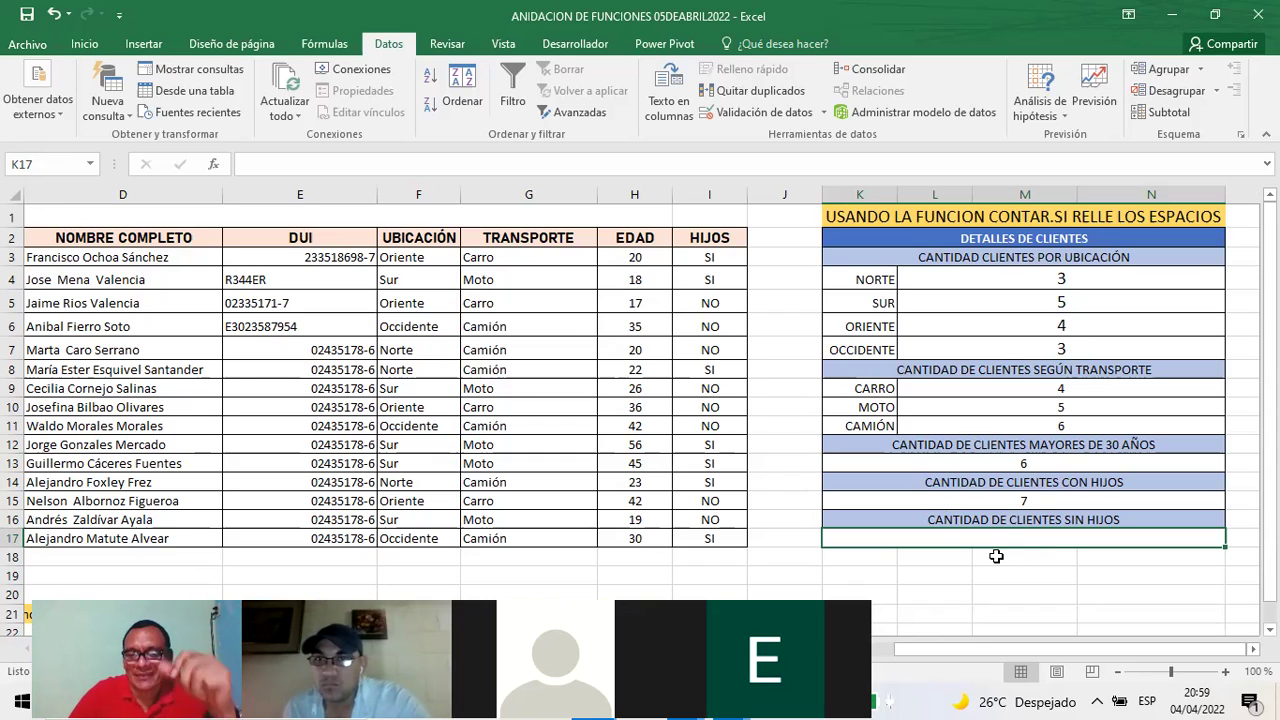
{"action": "type", "text": "="}
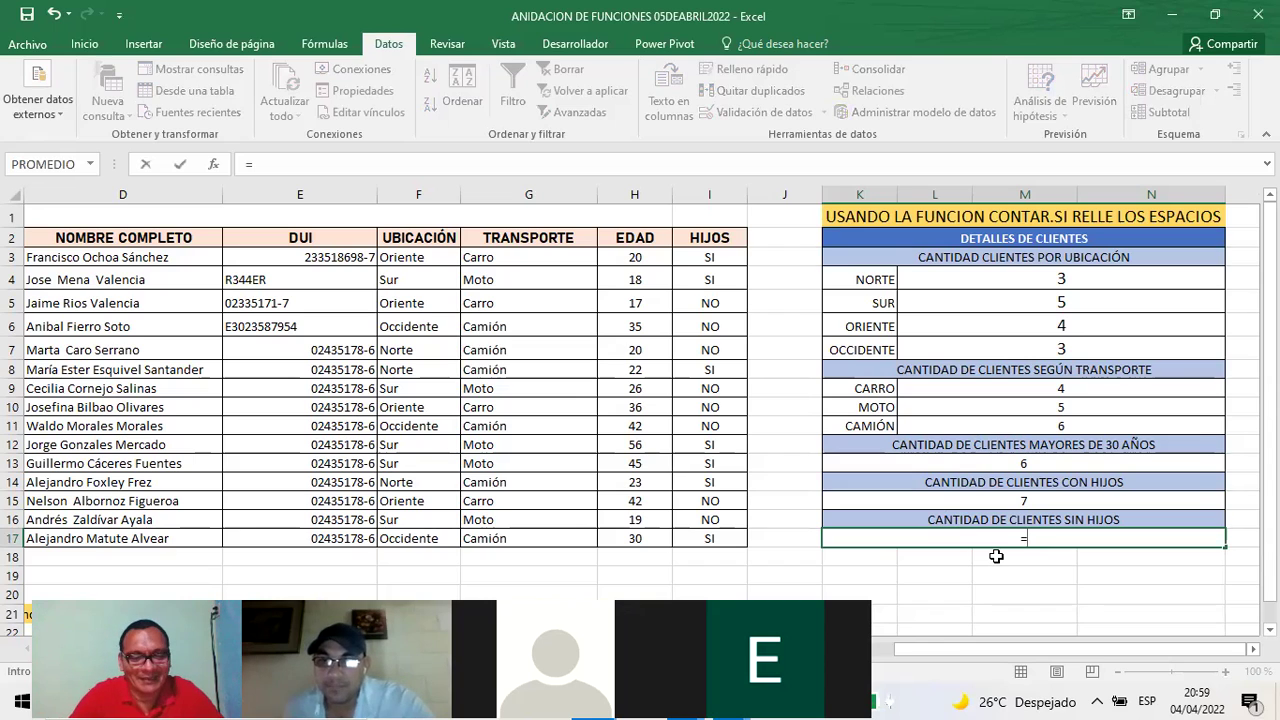
{"action": "type", "text": "CONTAR"}
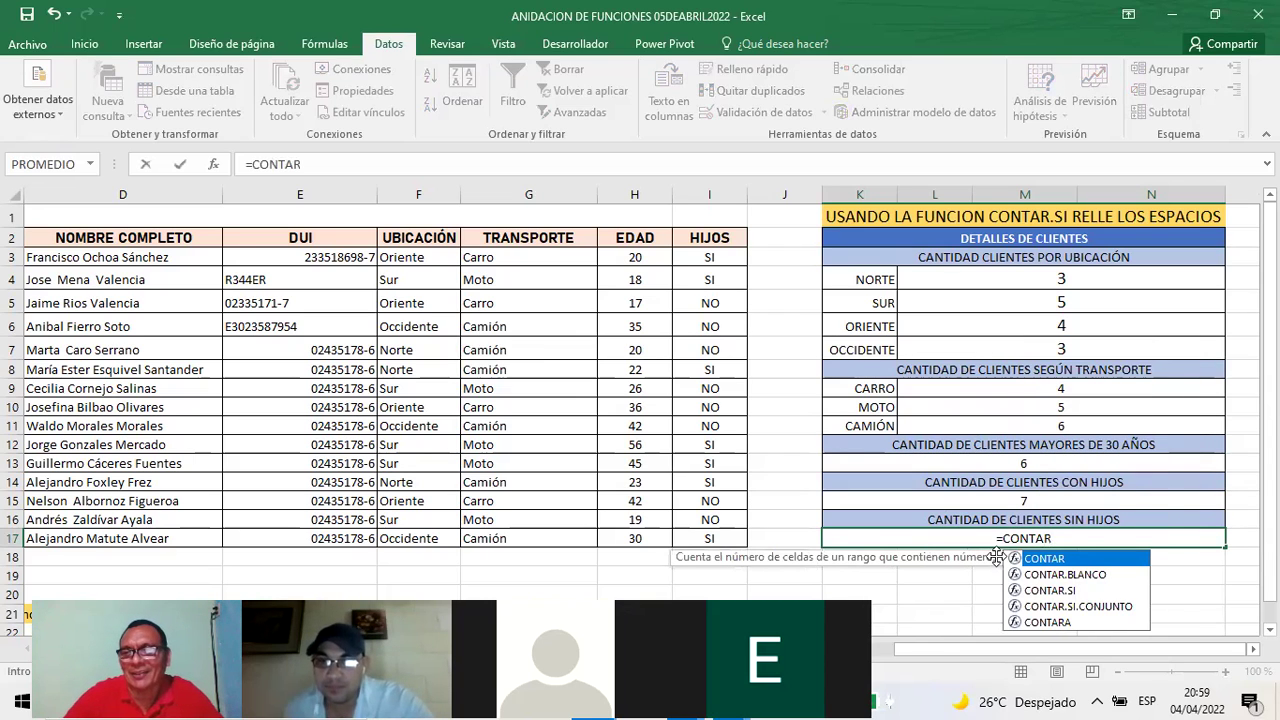
{"action": "left_click", "coordinate": [215, 164]}
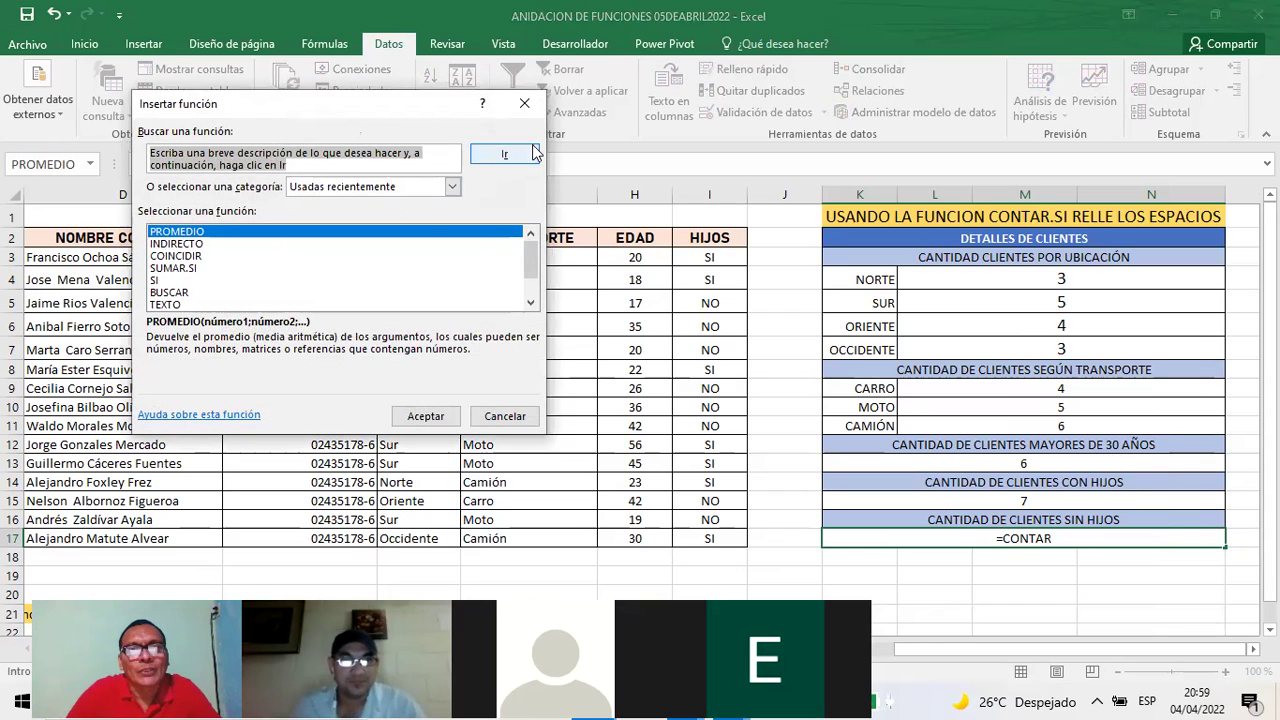
{"action": "left_click_drag", "start_coordinate": [225, 101], "coordinate": [108, 148]}
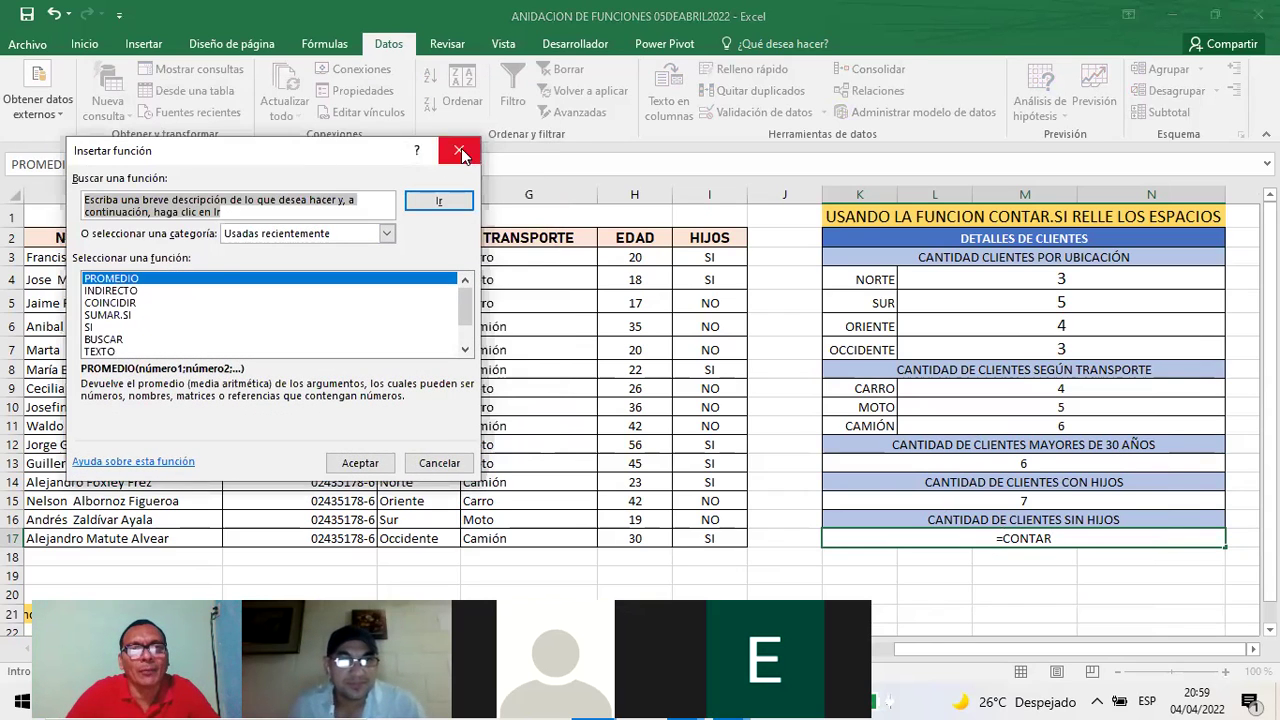
{"action": "left_click", "coordinate": [407, 150]}
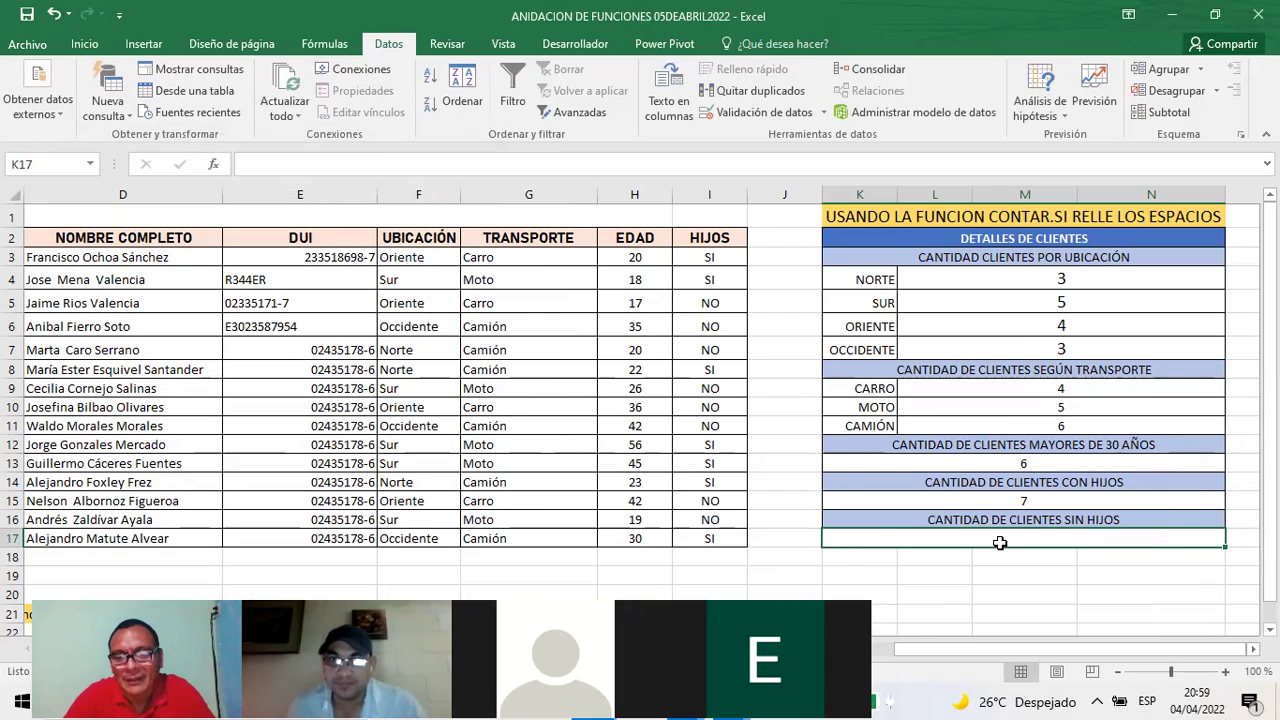
{"action": "type", "text": "=CONT"}
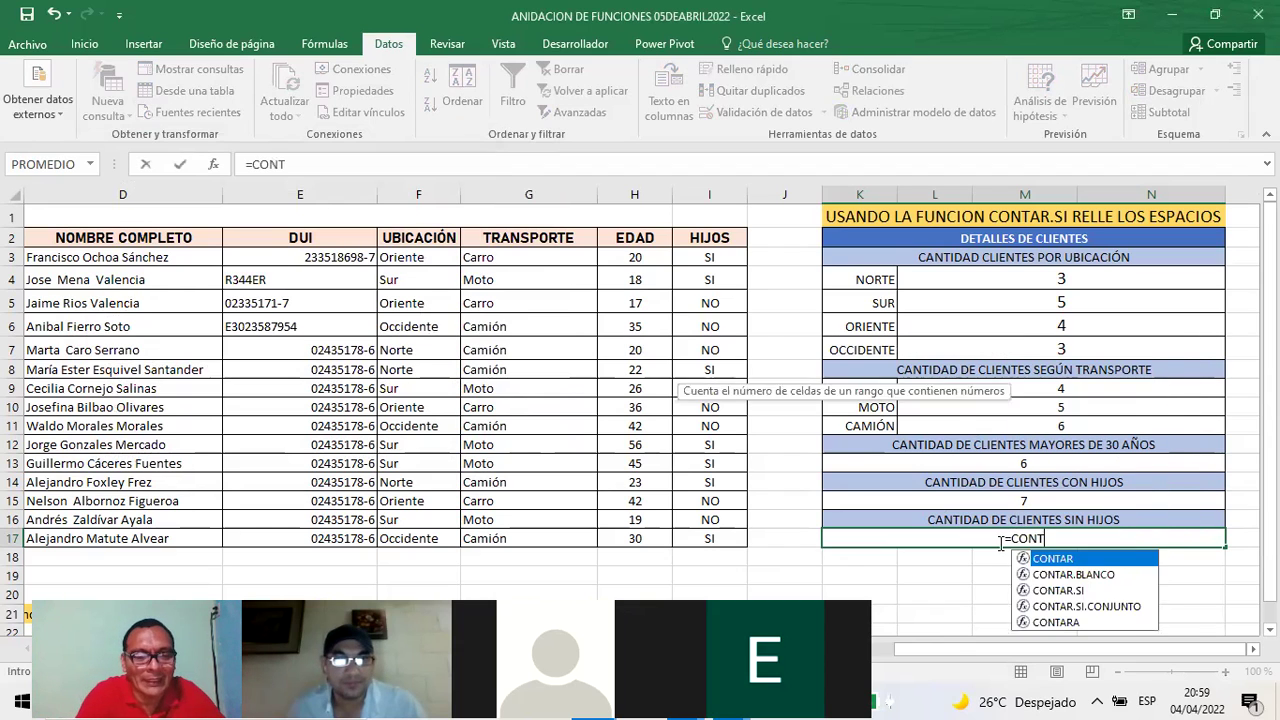
{"action": "type", "text": "AR.SI"}
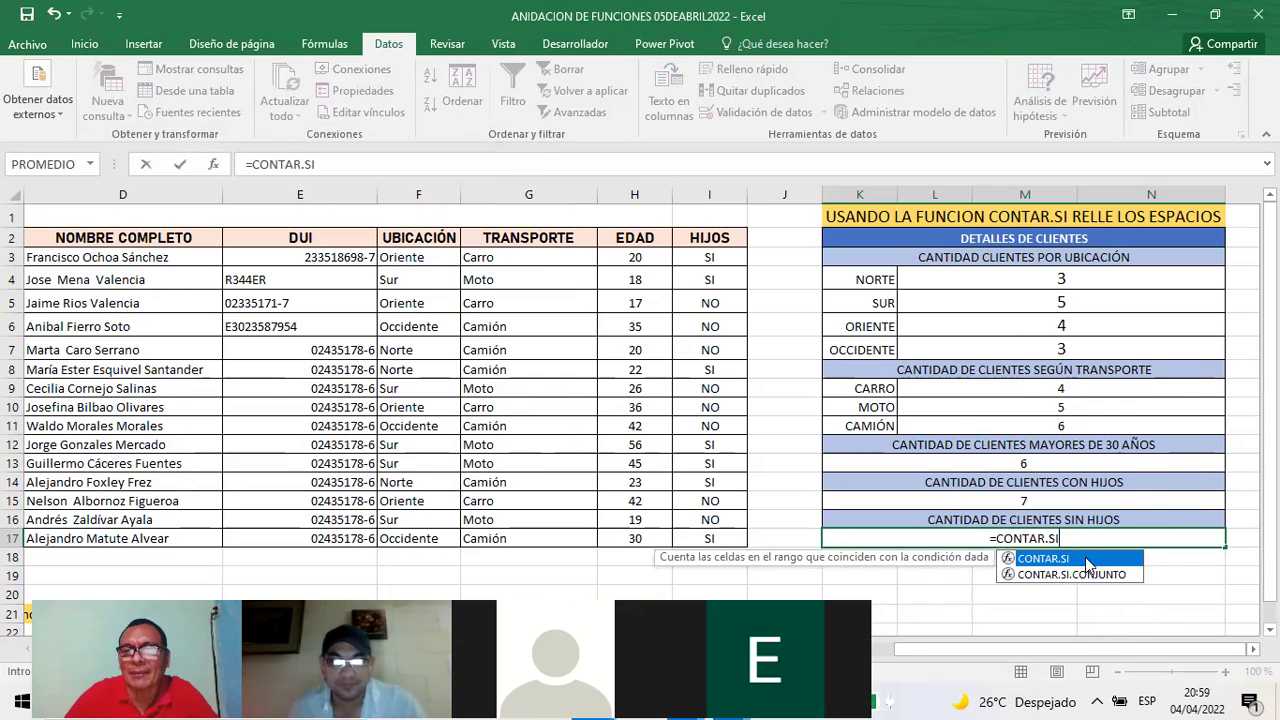
{"action": "left_click", "coordinate": [215, 166]}
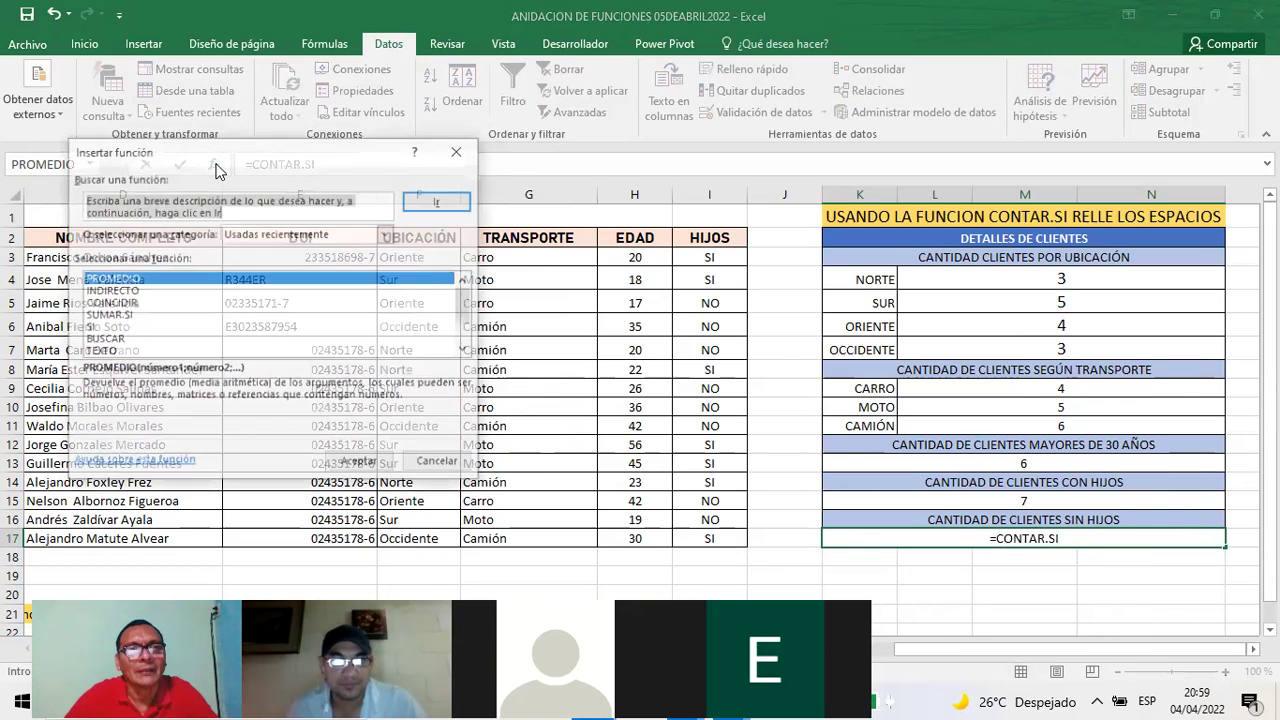
{"action": "left_click", "coordinate": [438, 465]}
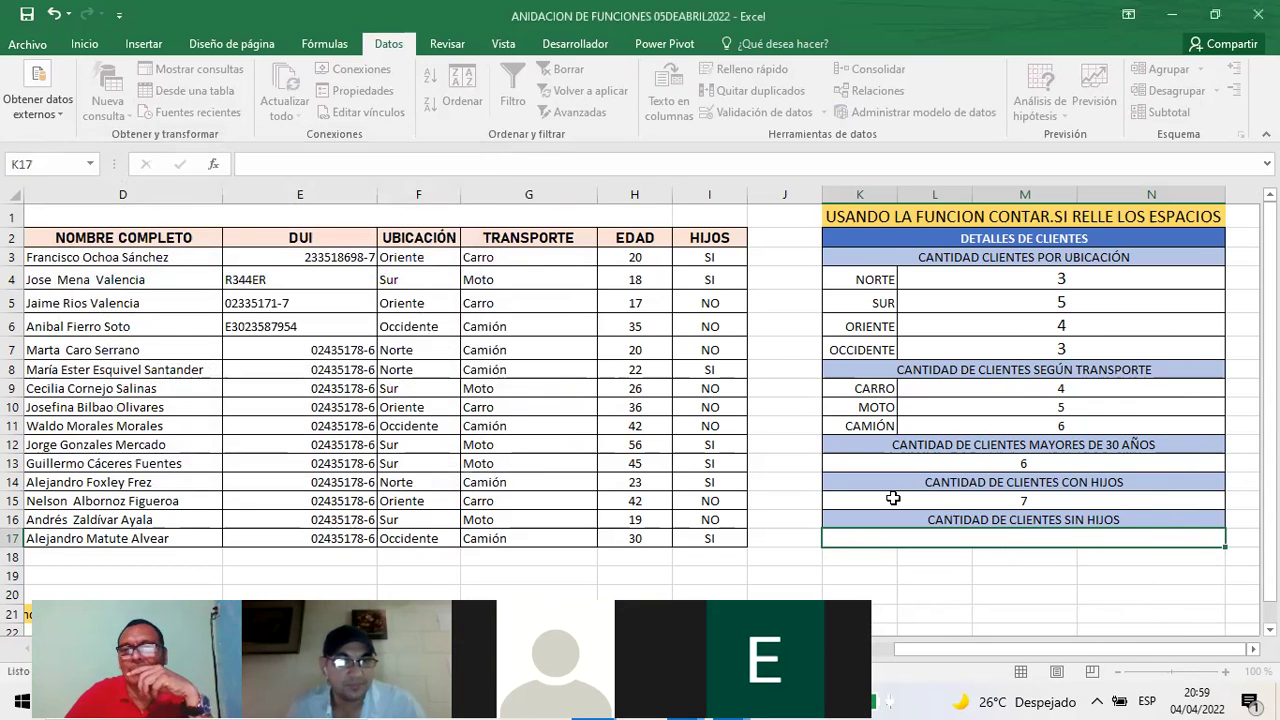
Step: Enter =CONTAR.SI(I3:I17;"NO") in K17 so the SIN HIJOS row shows 8
{"action": "type", "text": "="}
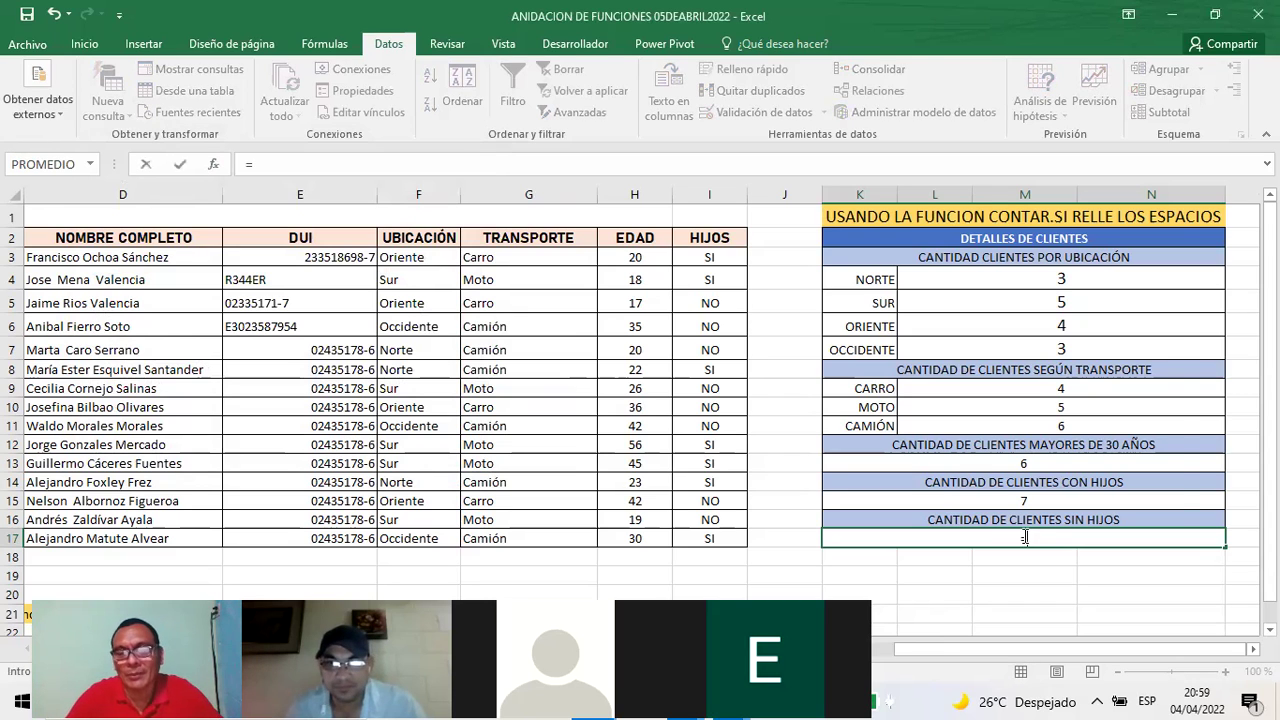
{"action": "type", "text": "S"}
{"action": "key", "text": "BackSpace"}
{"action": "type", "text": "CONTAR"}
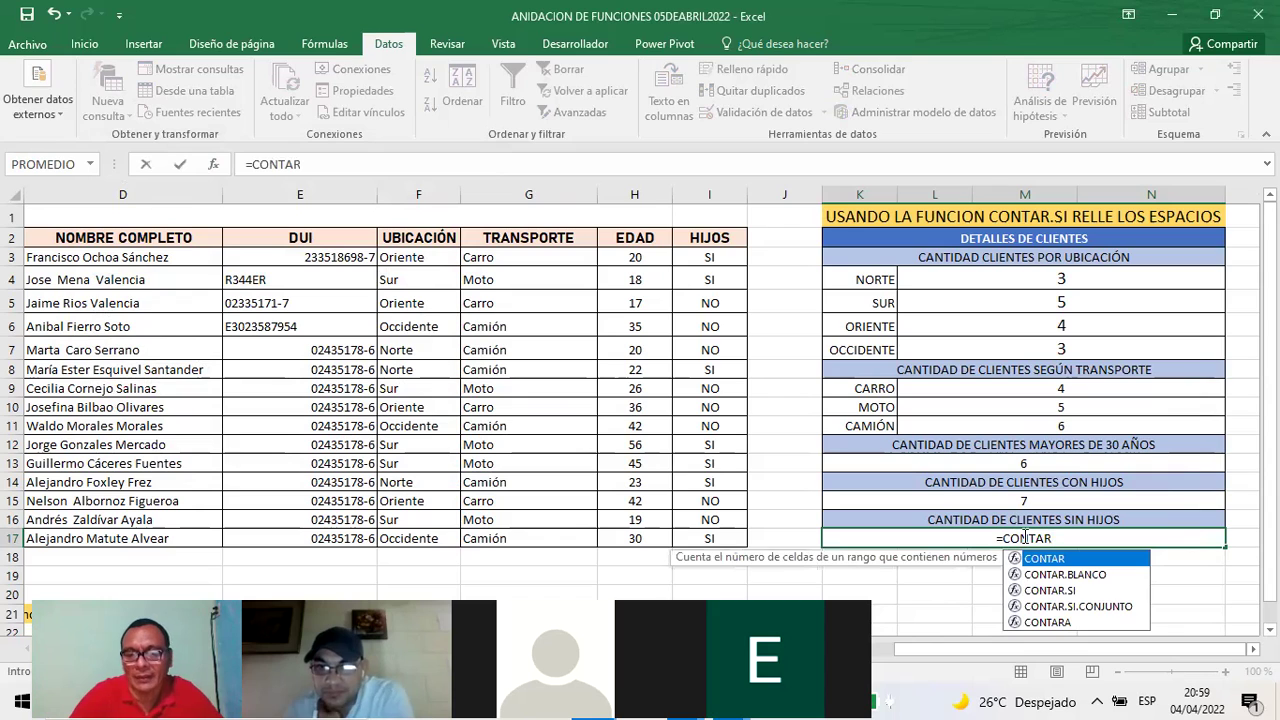
{"action": "type", "text": "("}
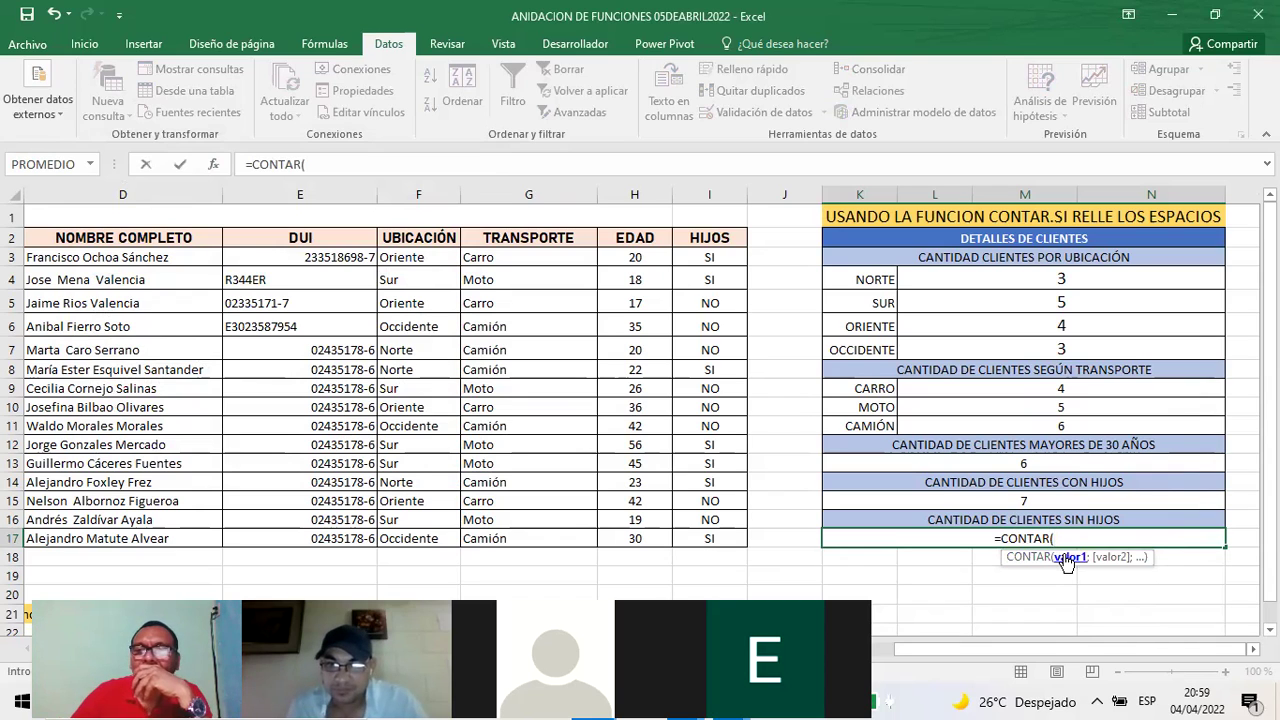
{"action": "left_click", "coordinate": [1047, 538]}
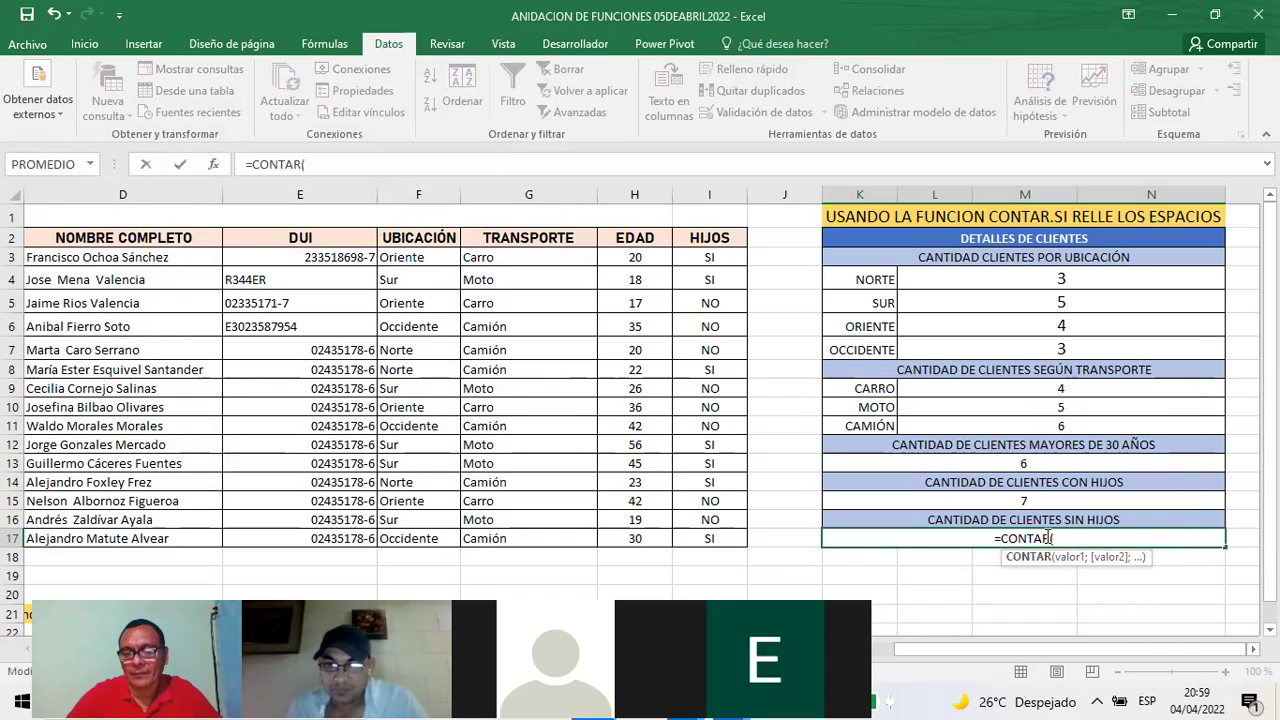
{"action": "type", "text": ".SI"}
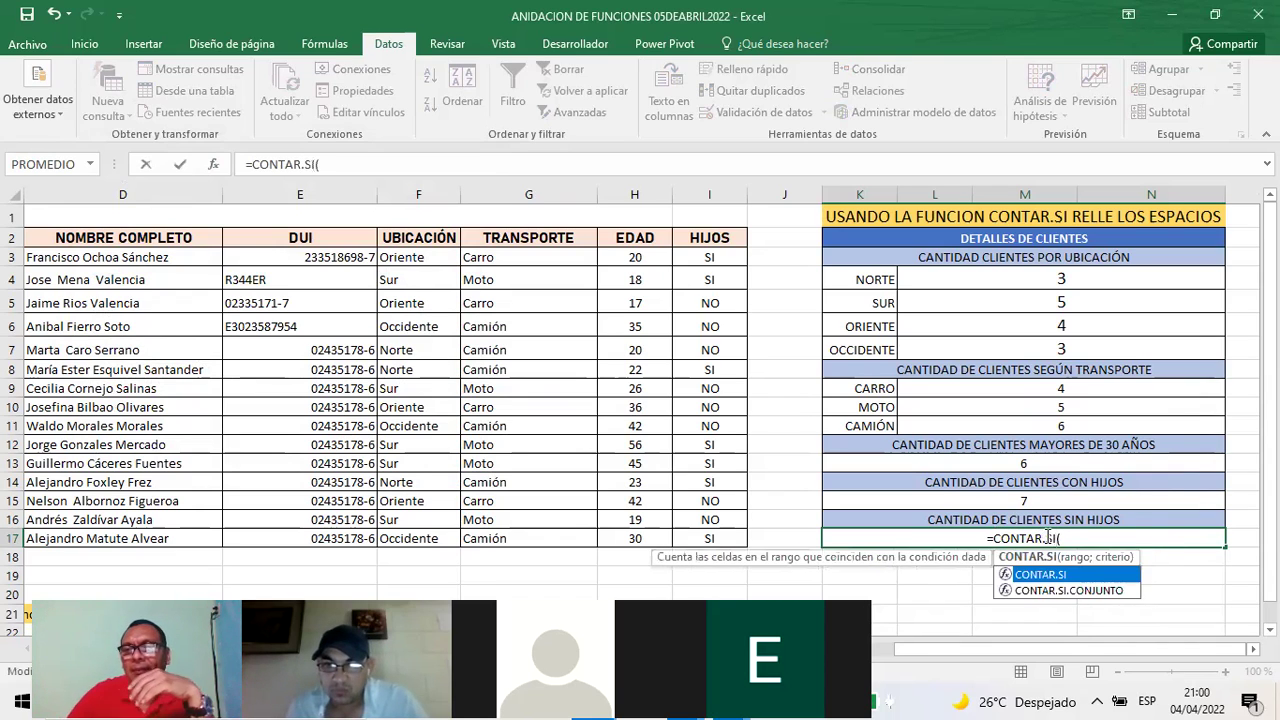
{"action": "left_click", "coordinate": [1070, 540]}
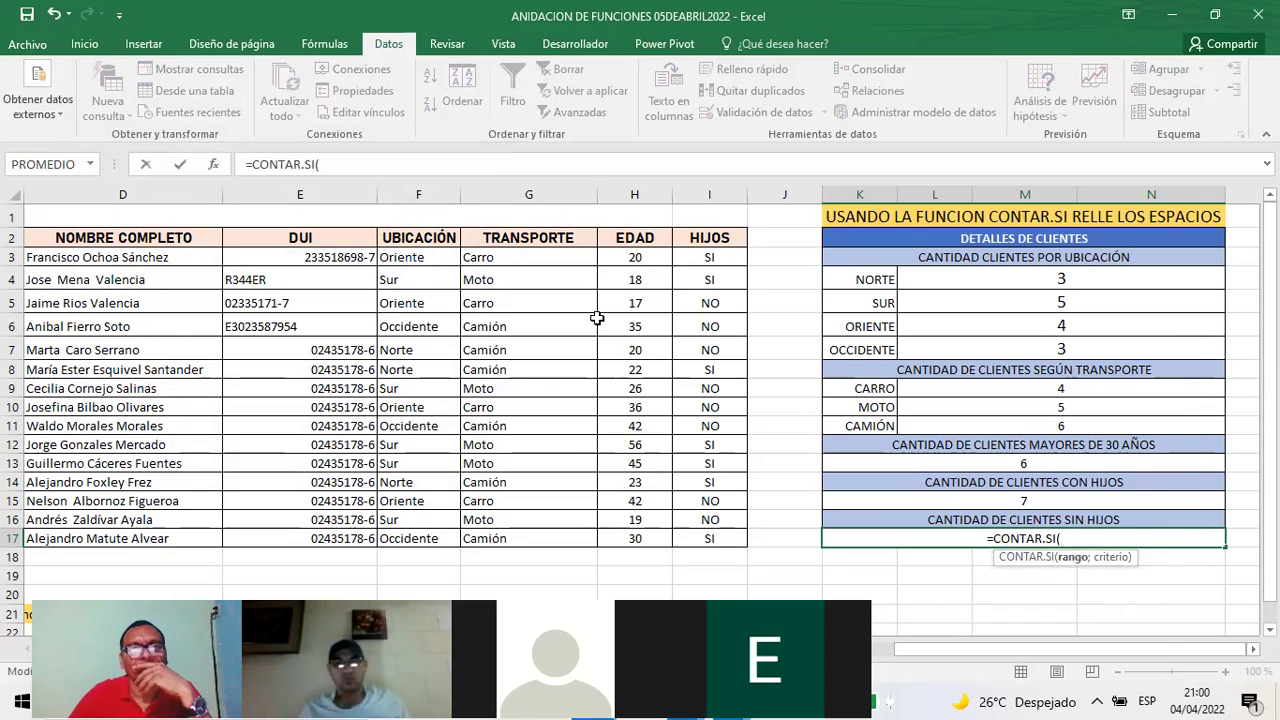
{"action": "left_click_drag", "start_coordinate": [706, 257], "coordinate": [715, 545]}
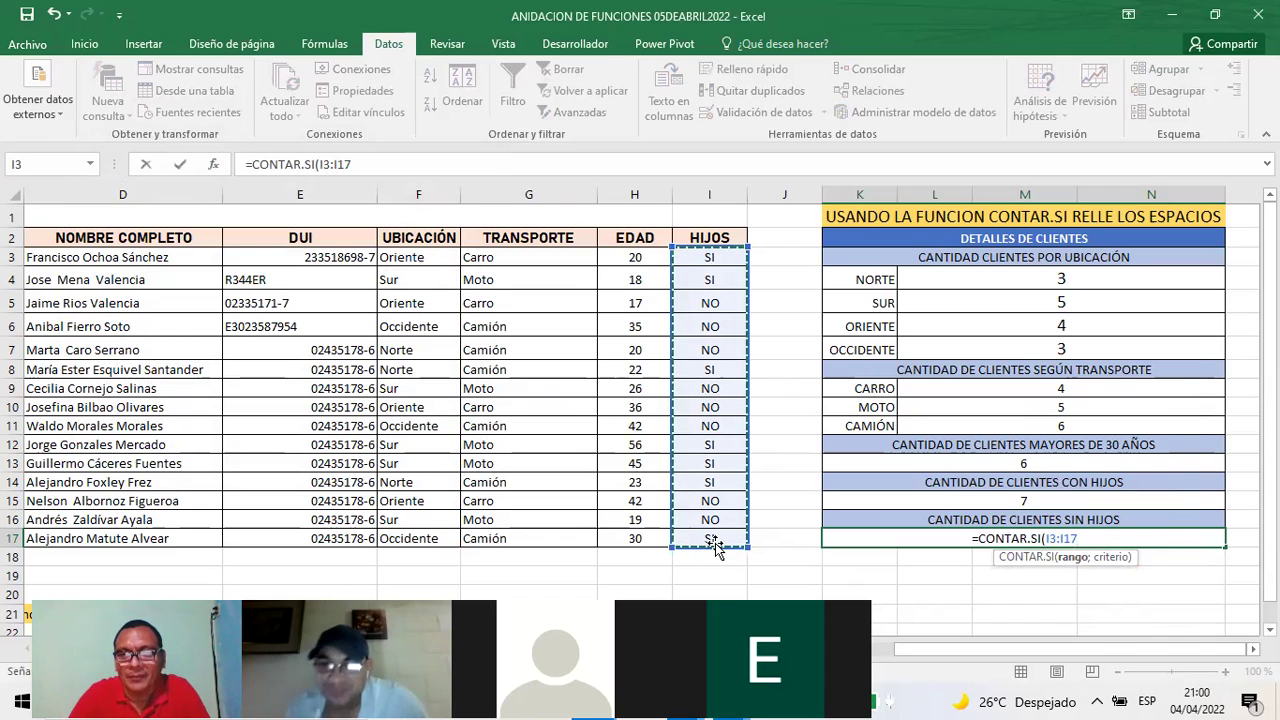
{"action": "type", "text": ";\"N"}
{"action": "type", "text": "O"}
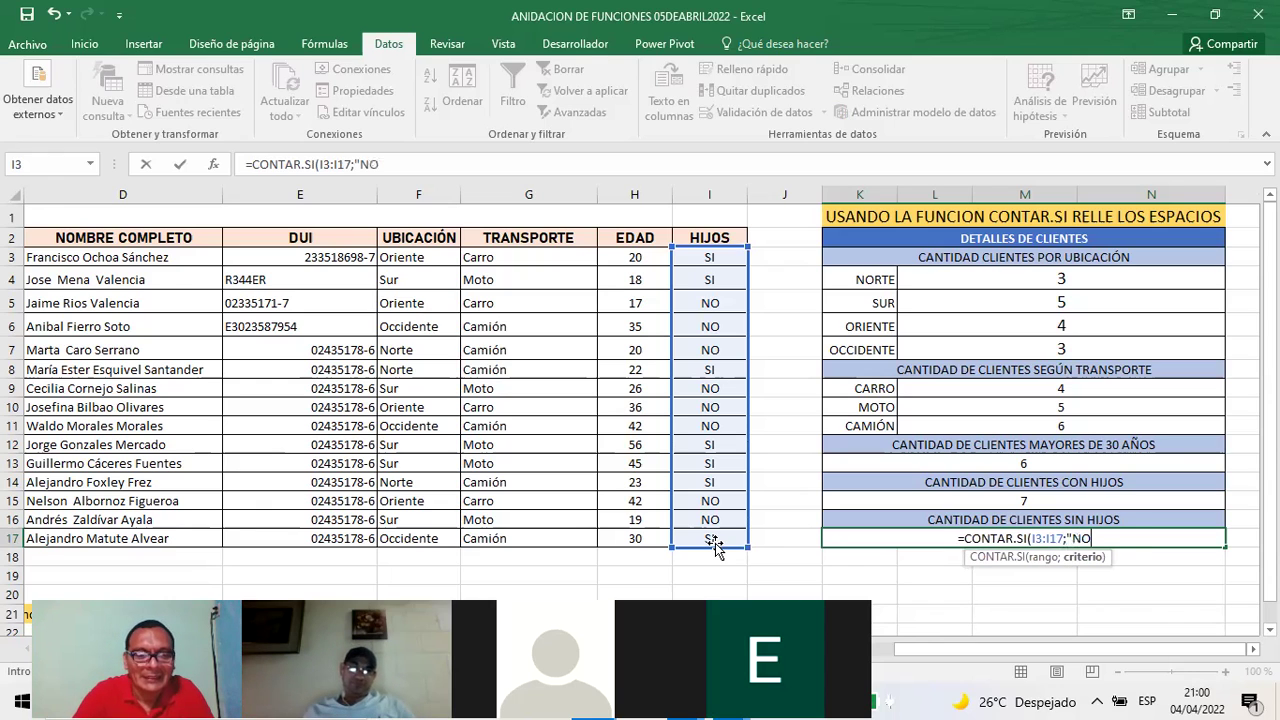
{"action": "type", "text": "\")"}
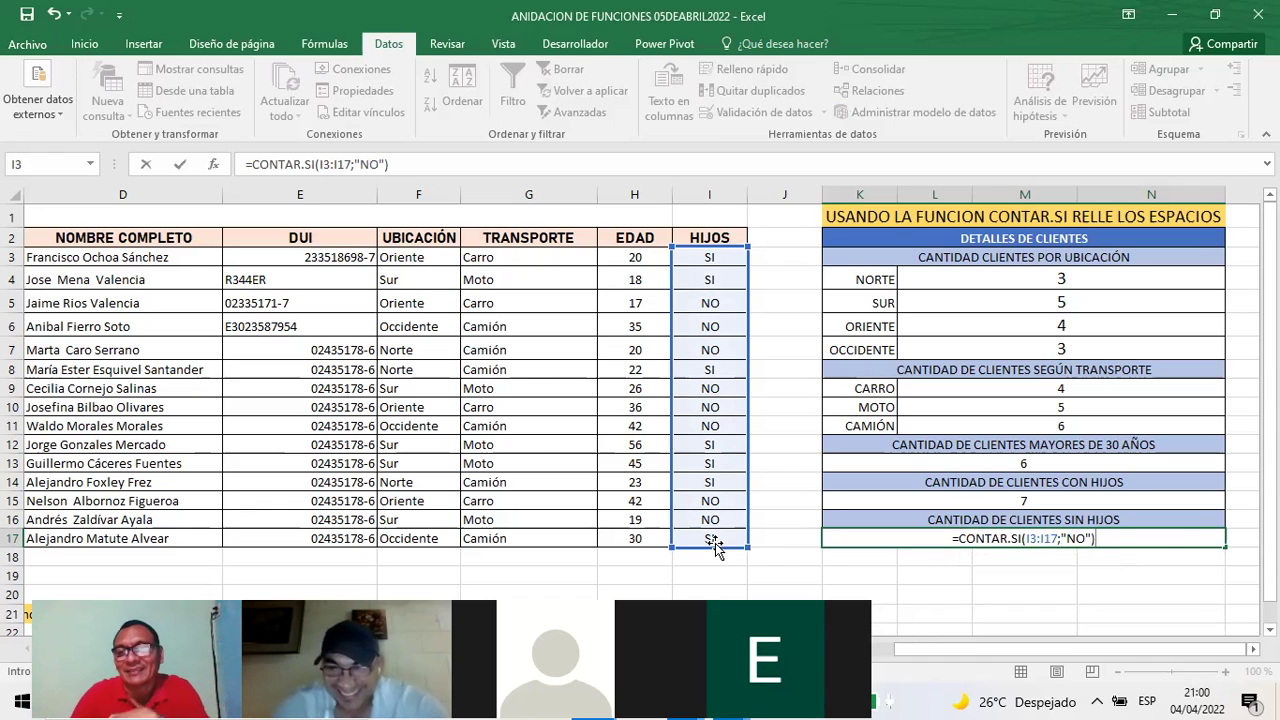
{"action": "key", "text": "Return"}
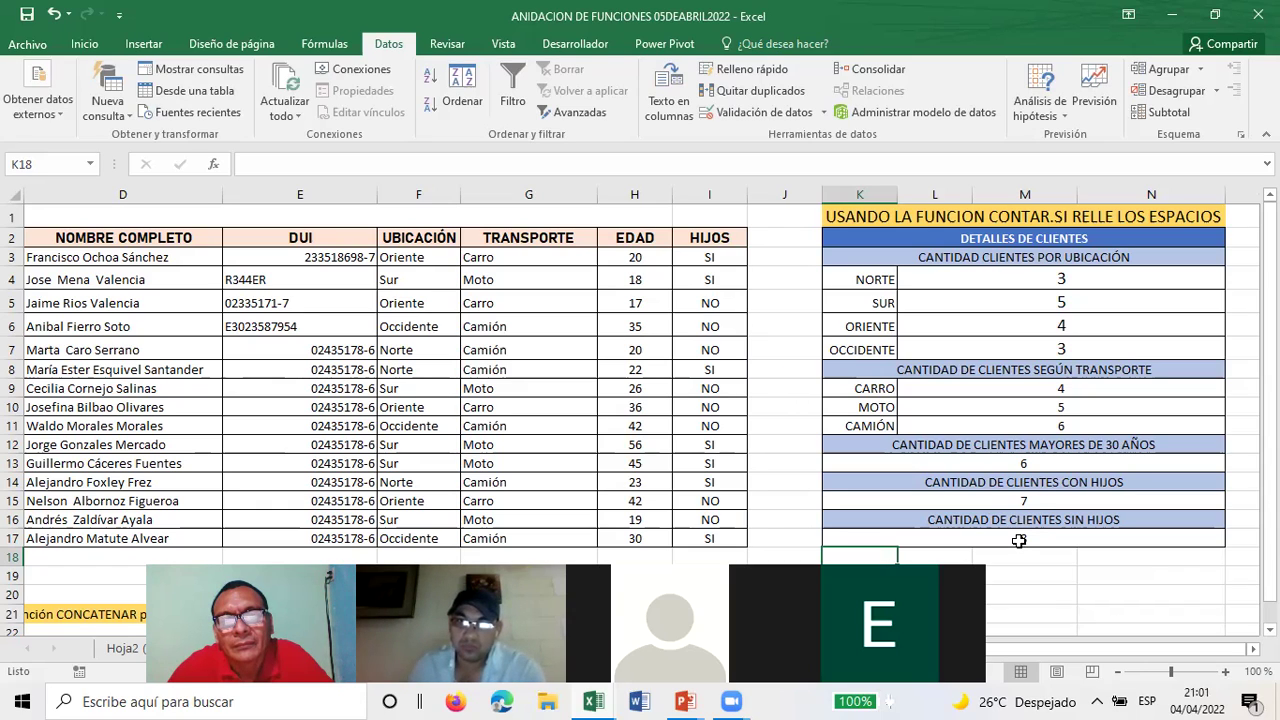
{"action": "left_click", "coordinate": [1018, 540]}
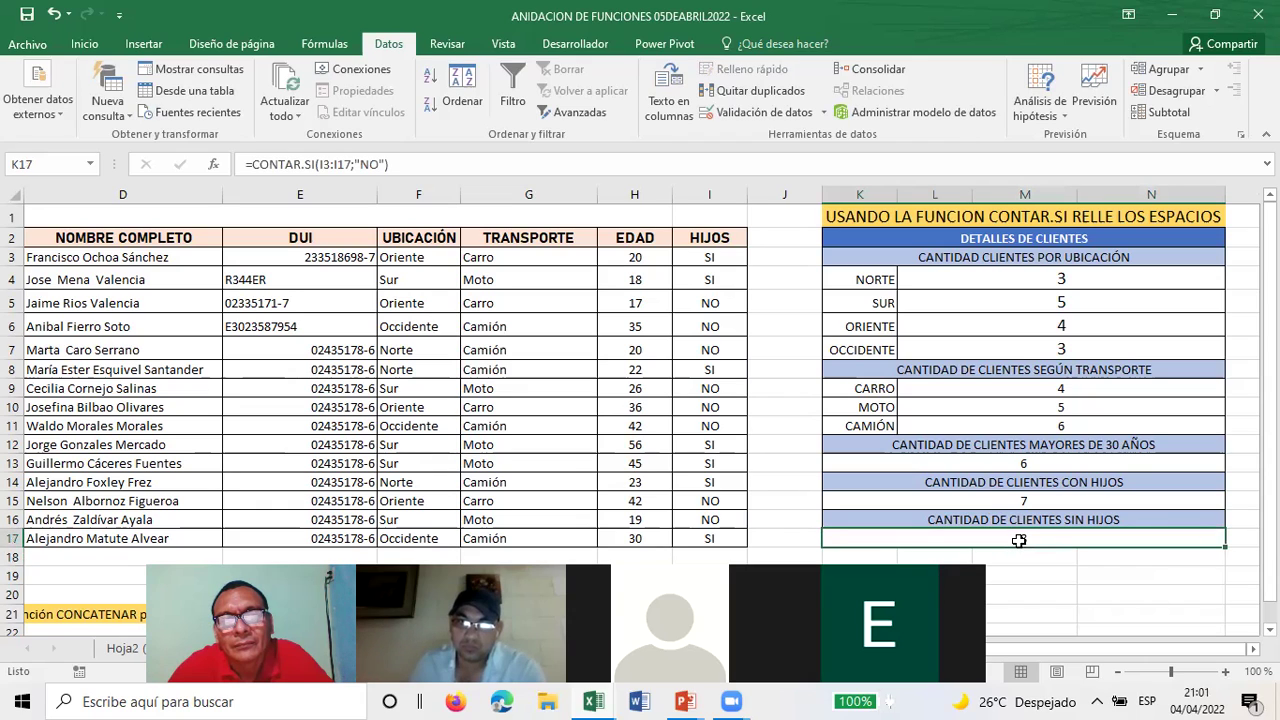
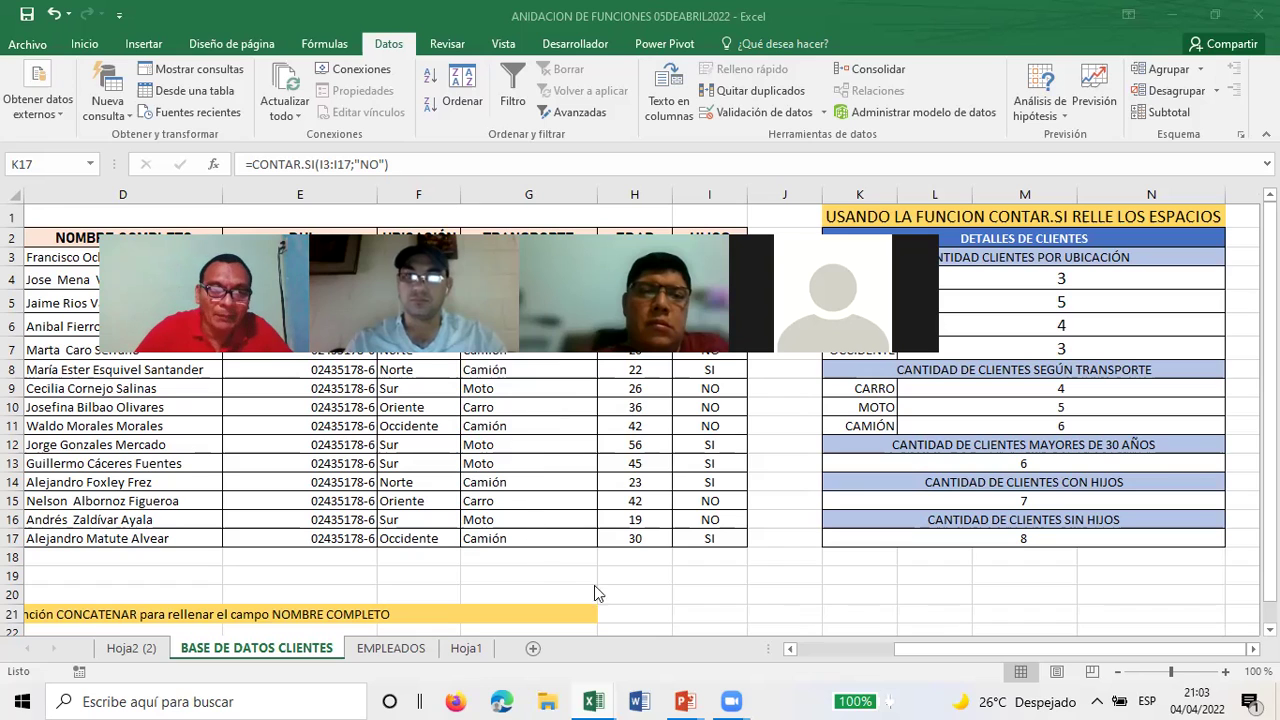
Step: Close the clients-without-children formula and enter the hyphen-separated phone-style number in cell H19
{"action": "key", "text": "F2"}
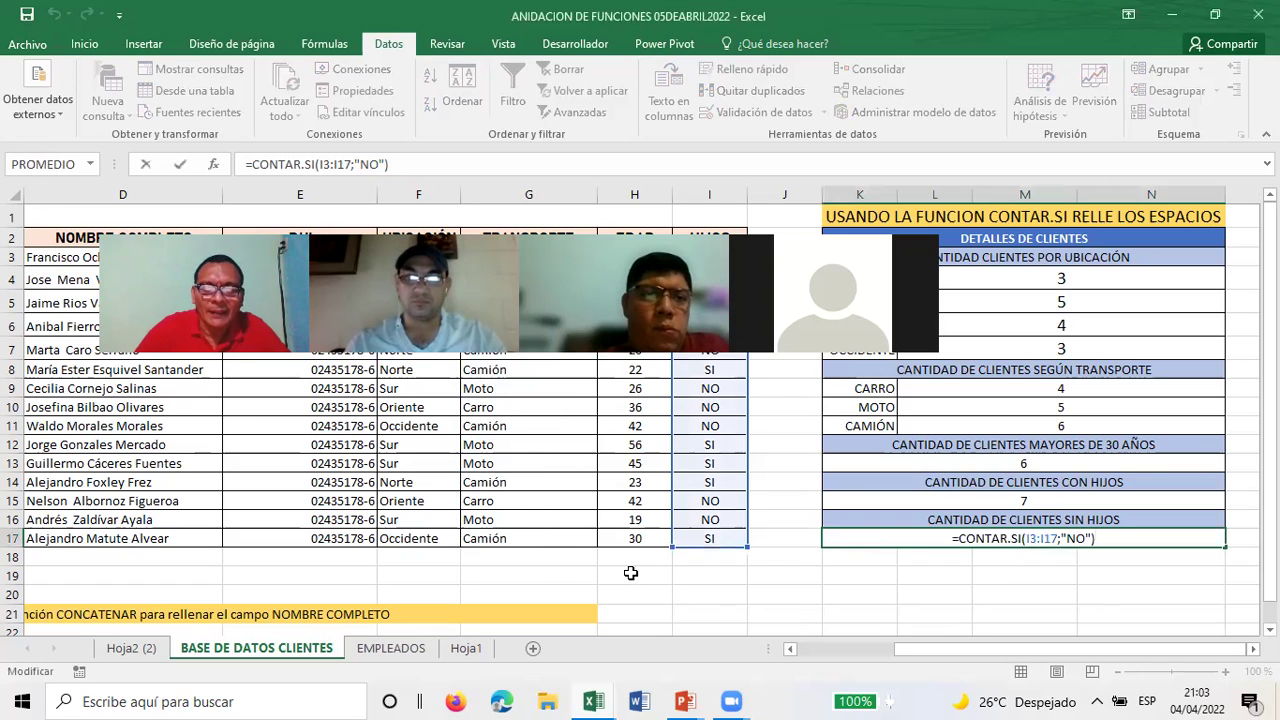
{"action": "left_click", "coordinate": [631, 573]}
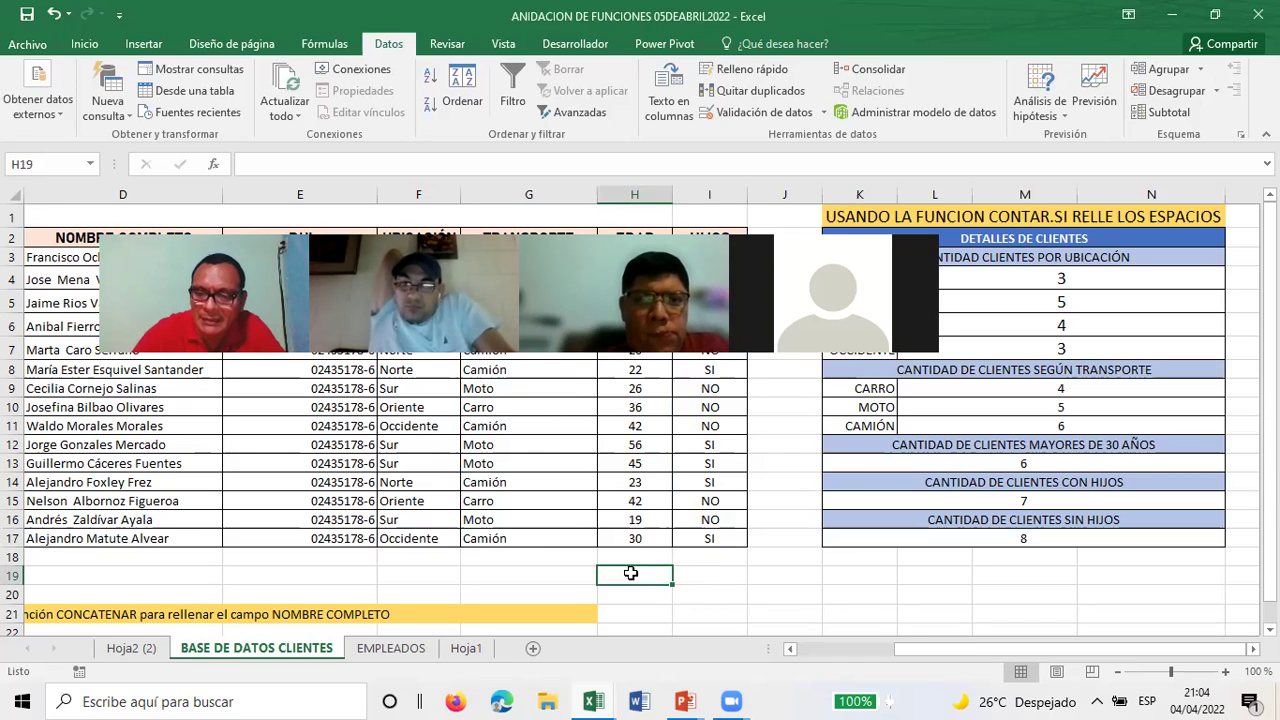
{"action": "type", "text": "73"}
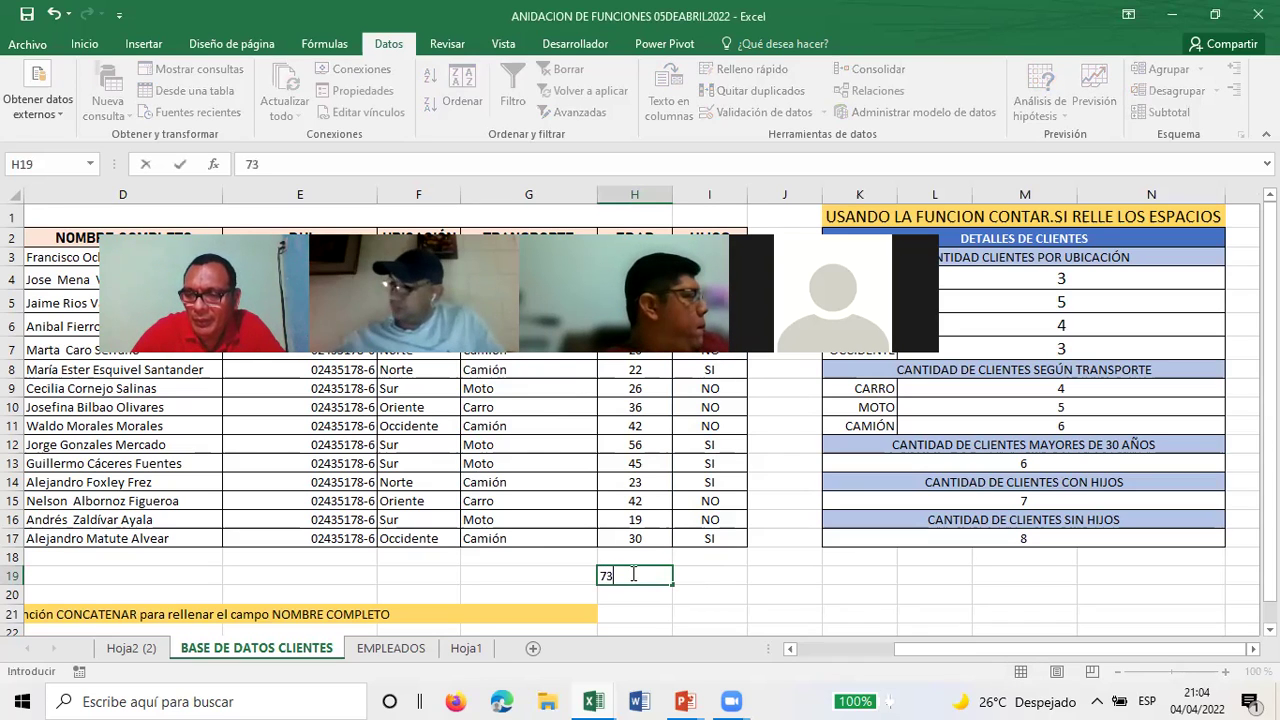
{"action": "type", "text": "96-"}
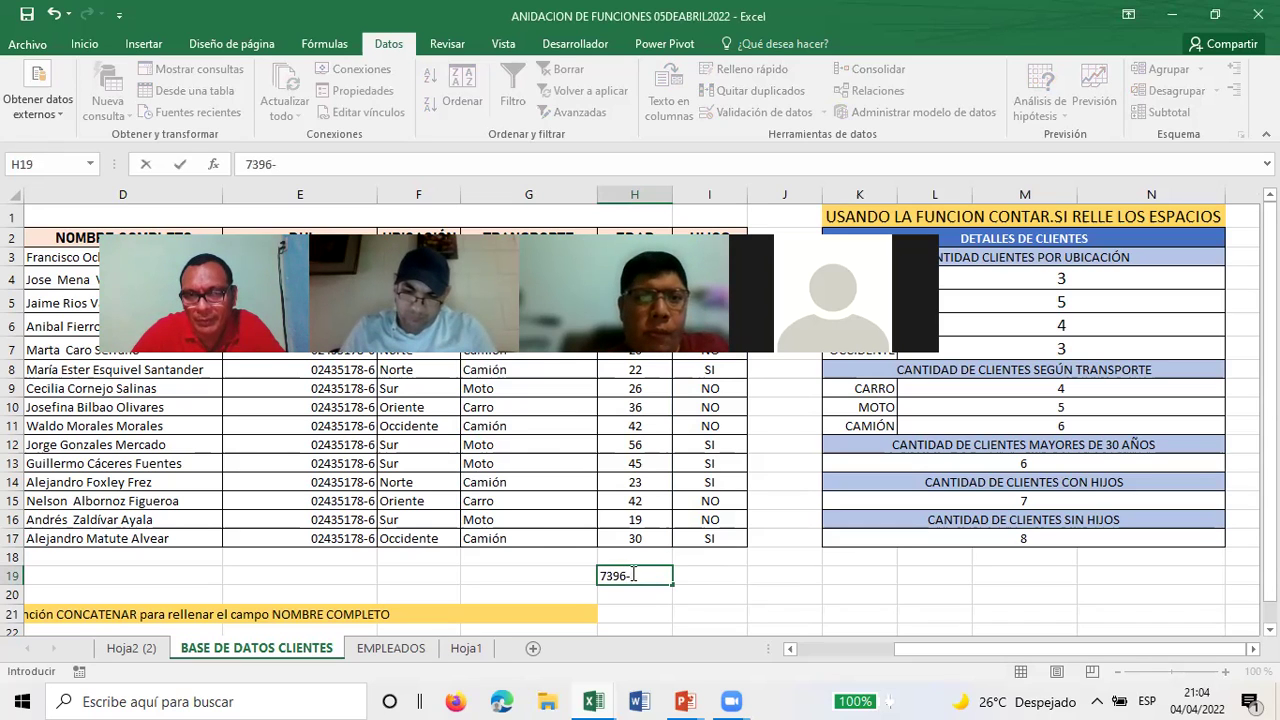
{"action": "type", "text": "7934"}
{"action": "key", "text": "Return"}
{"action": "left_click", "coordinate": [631, 573]}
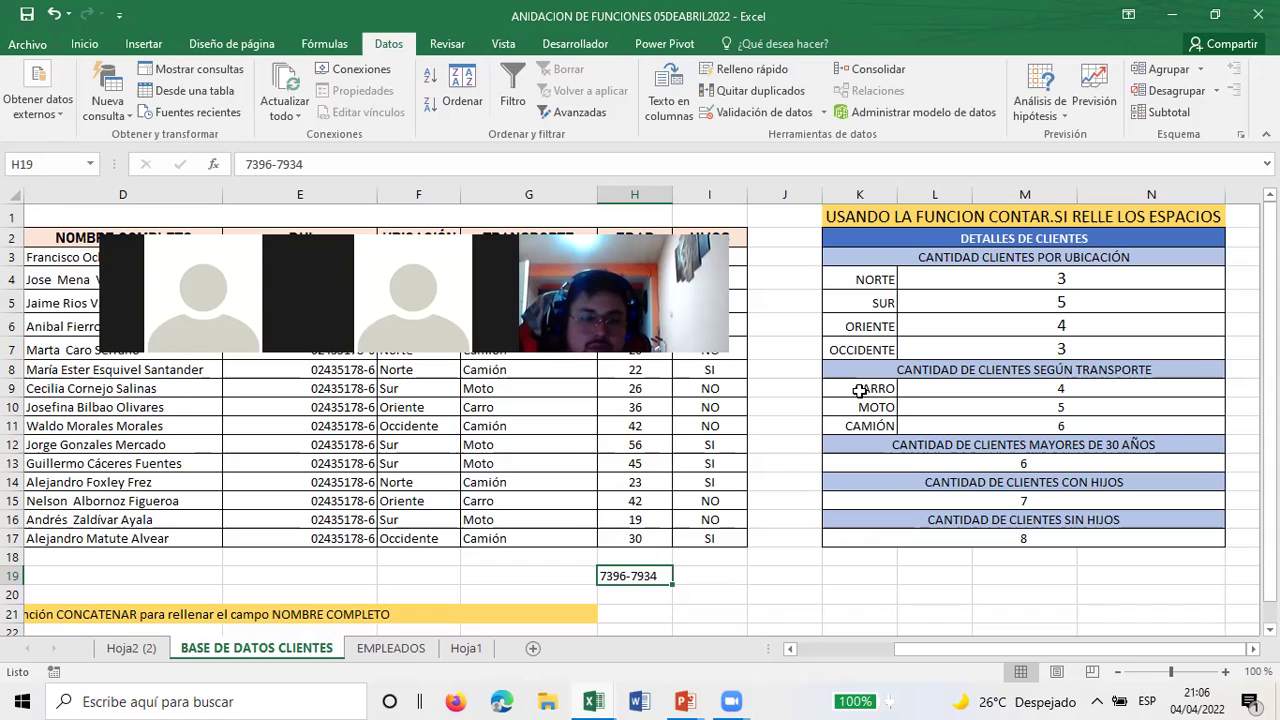
{"action": "left_click", "coordinate": [699, 50]}
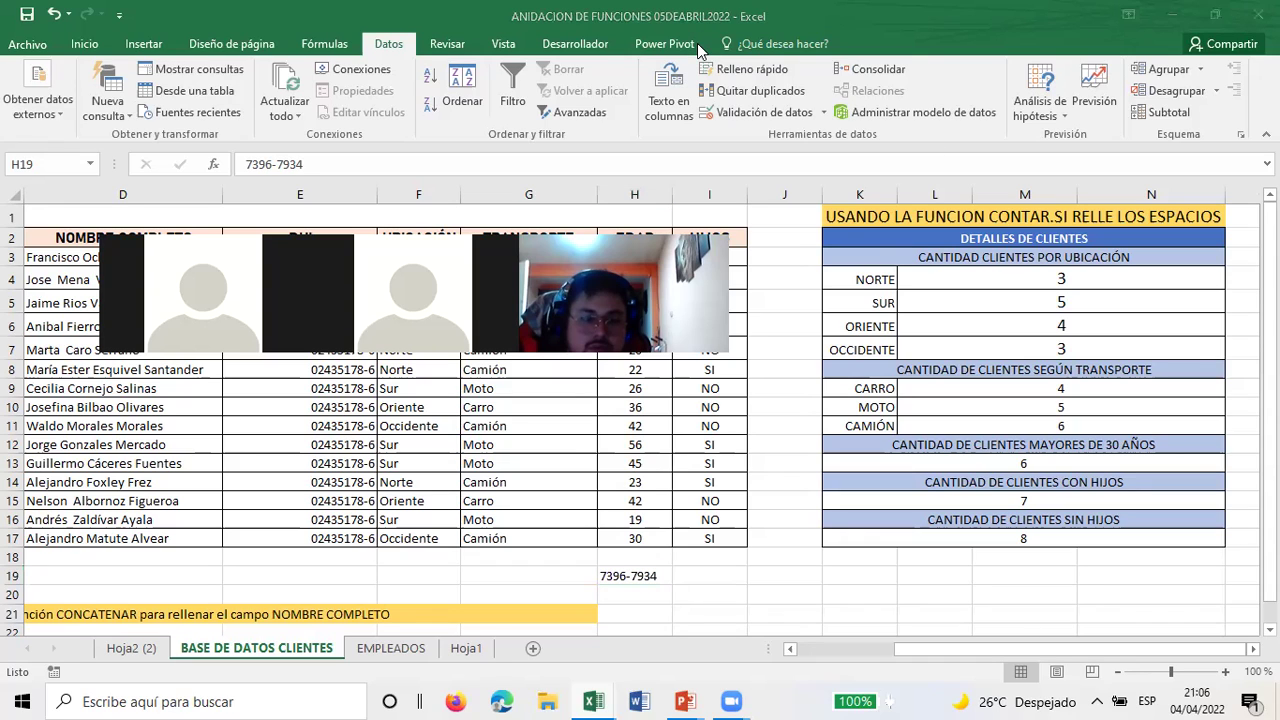